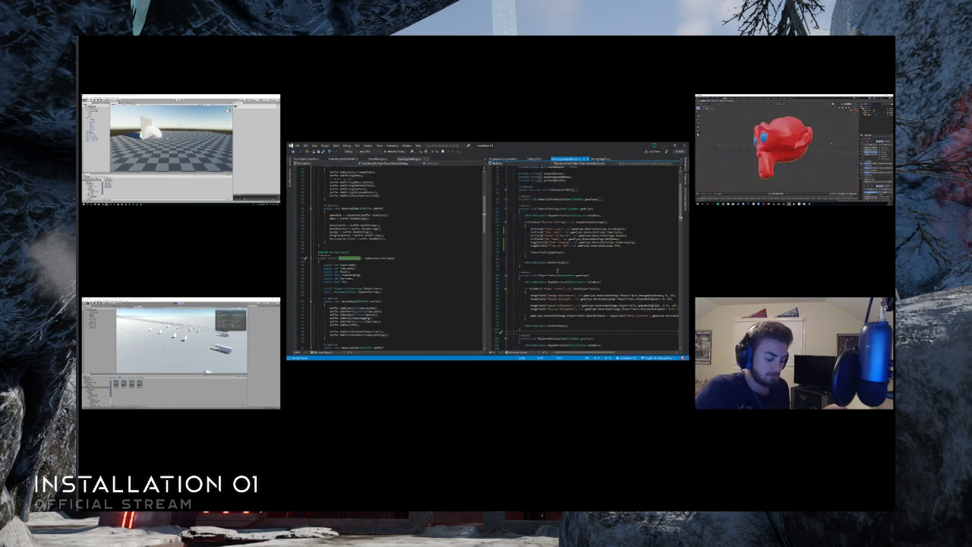
- Try to change the Time Limit entry in the GeneralSettings method from an IntField to a RangeField
scroll(635, 248, up, 3)
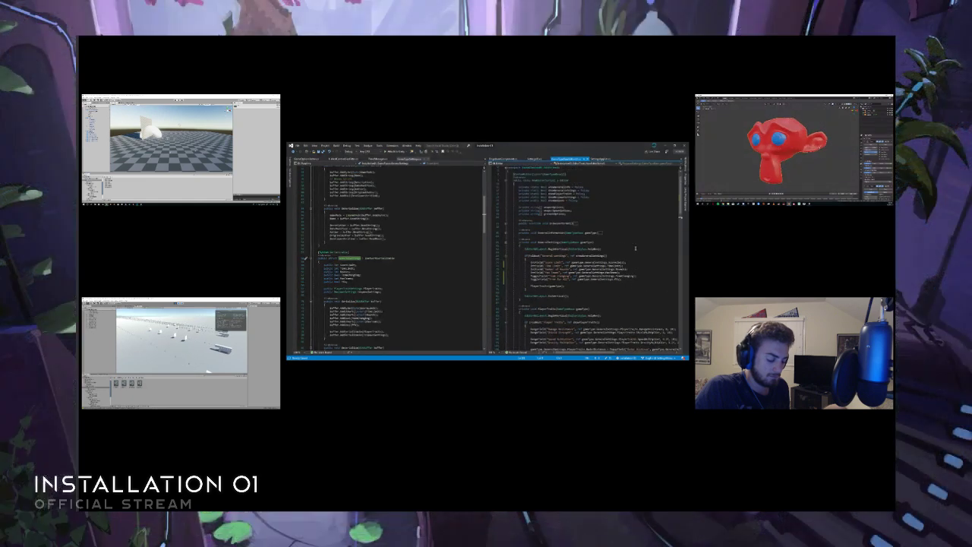
scroll(636, 248, up, 2)
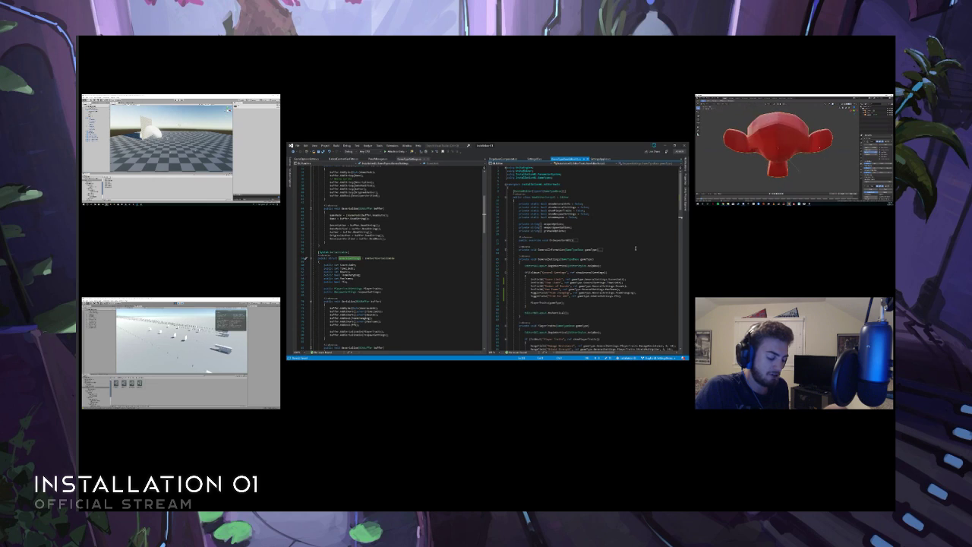
click(582, 245)
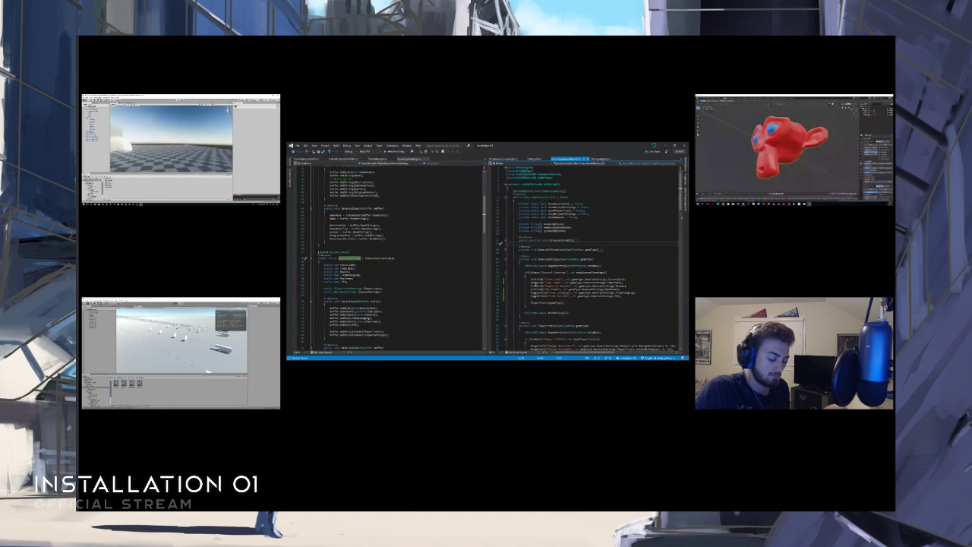
double_click(537, 284)
text(Fl)
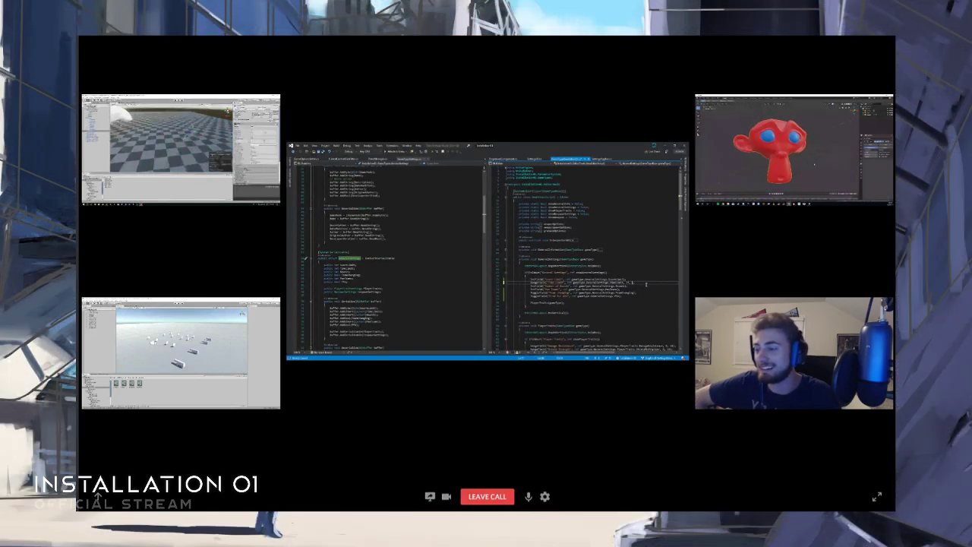
click(647, 285)
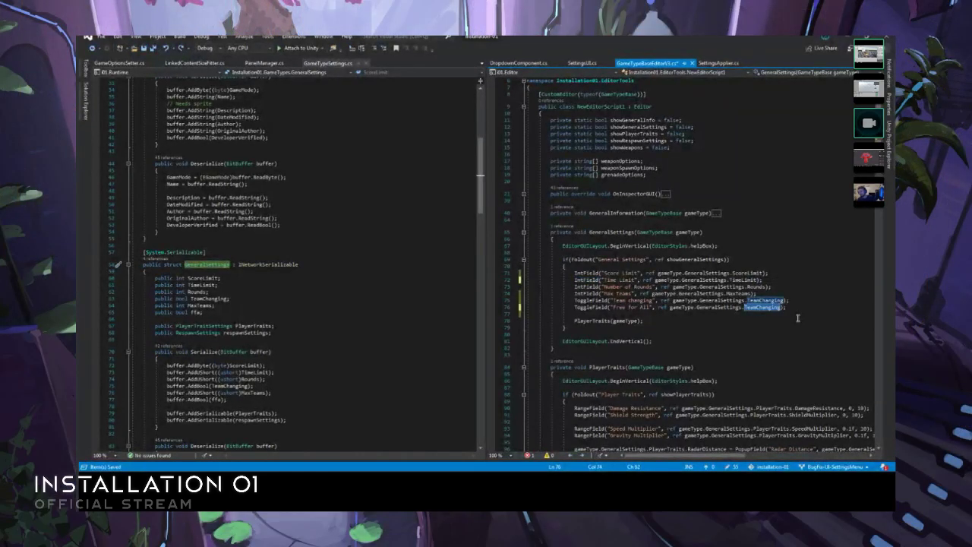
- Make the Free for All ToggleField reference gameType.GeneralSettings.ffa
text(ffa)
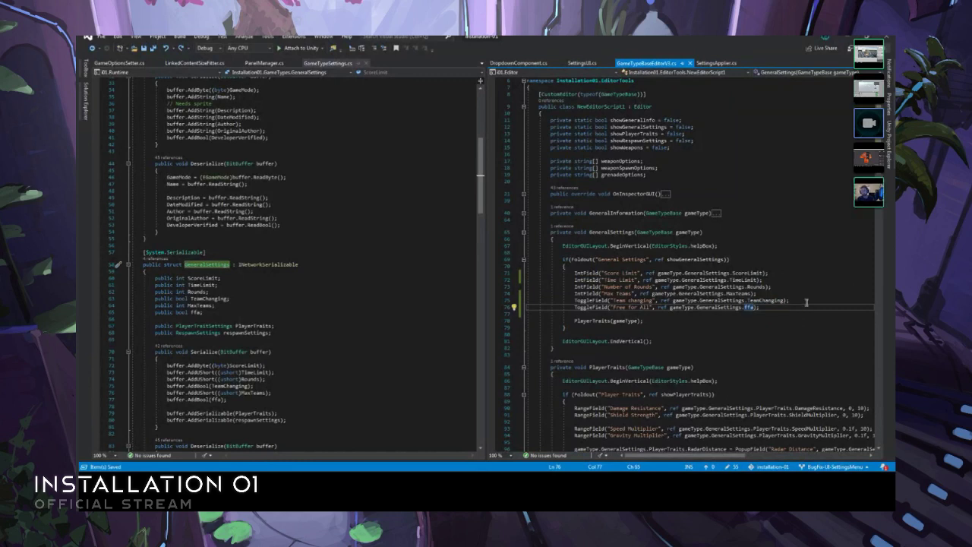
click(808, 301)
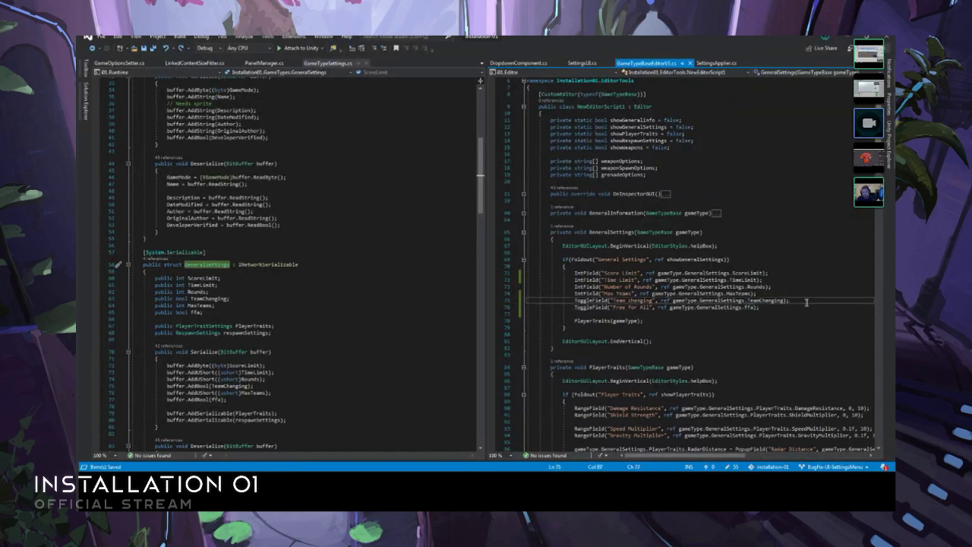
click(781, 286)
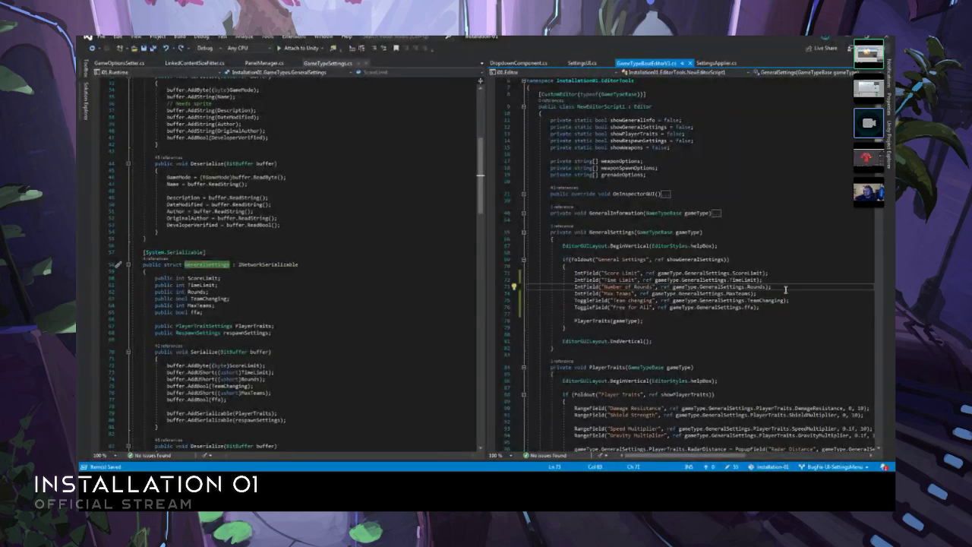
key(Up)
key(Up)
key(Up)
- Examine the PlayerTraits editor method and the fields of the GeneralSettings struct in GameTypeSettings.cs
scroll(686, 345, down, 5)
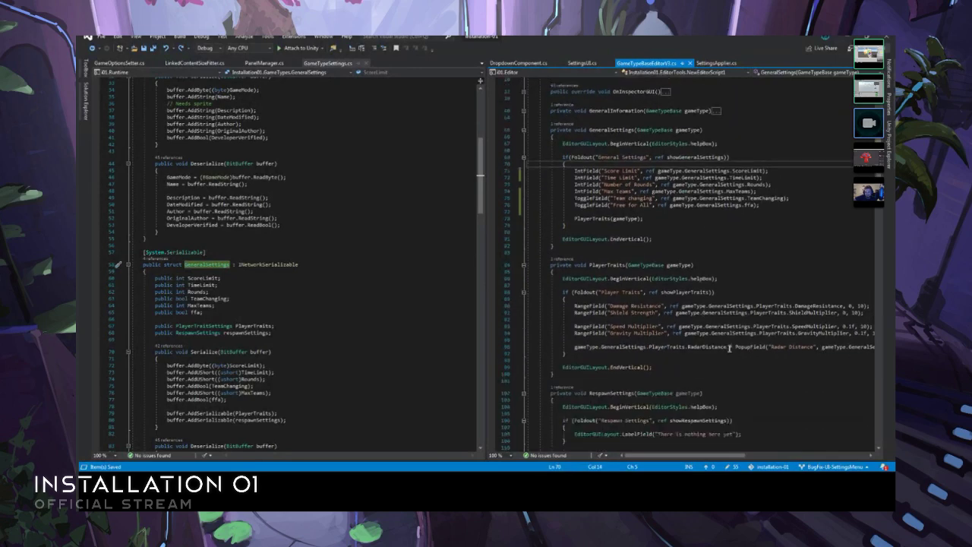
click(730, 359)
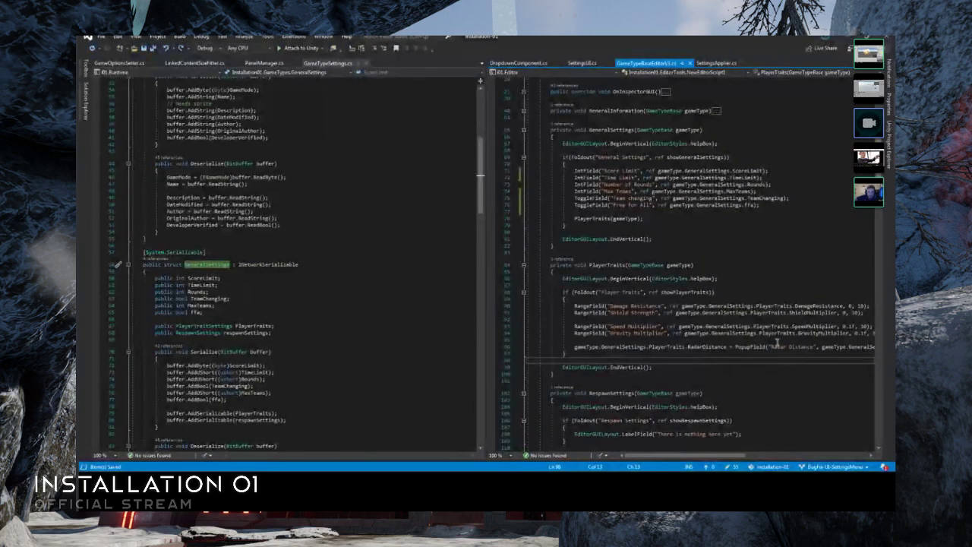
scroll(776, 342, up, 3)
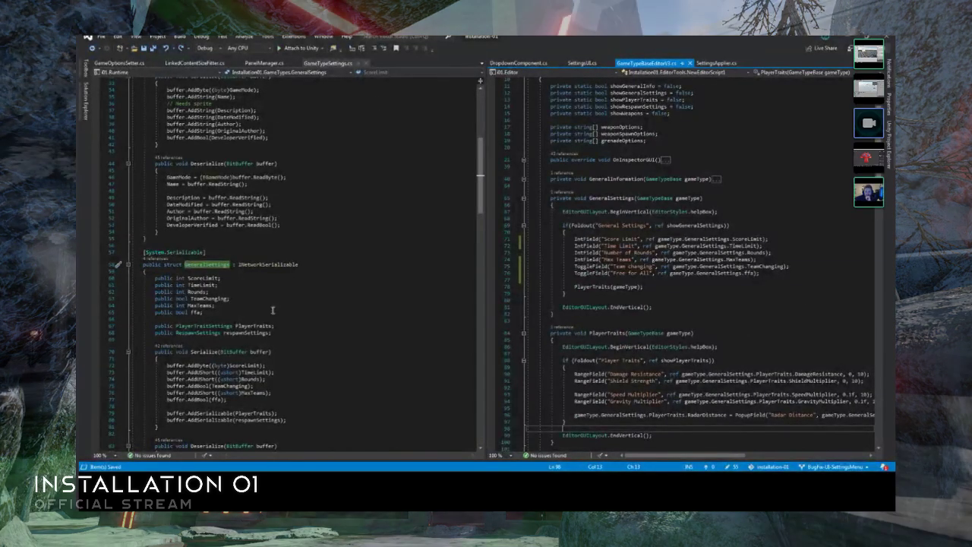
click(271, 312)
scroll(274, 315, down, 5)
scroll(277, 304, up, 3)
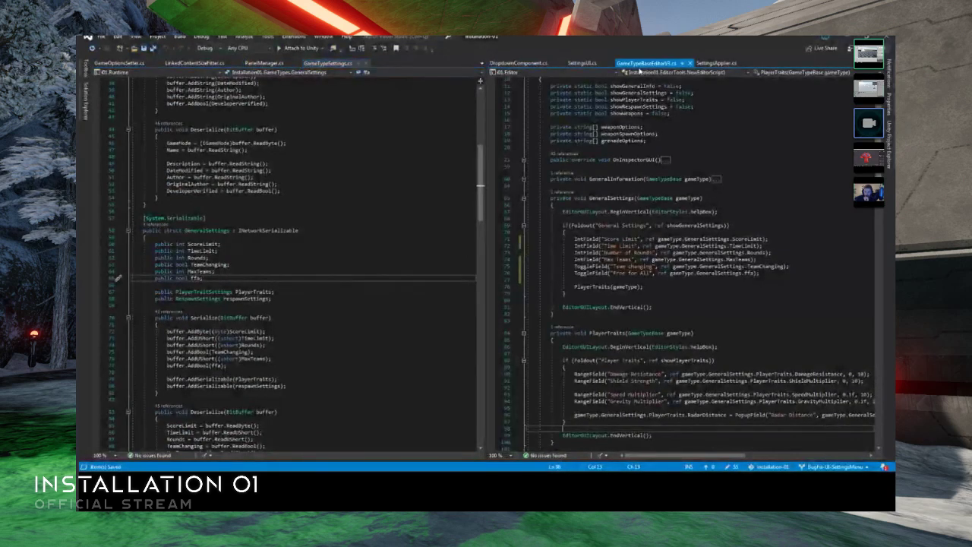
- Move SettingsUI.cs into the editor group holding GameTypeSettings.cs and collapse its SetupScreenResDropDown method
click(593, 64)
click(610, 63)
drag(600, 63, 341, 63)
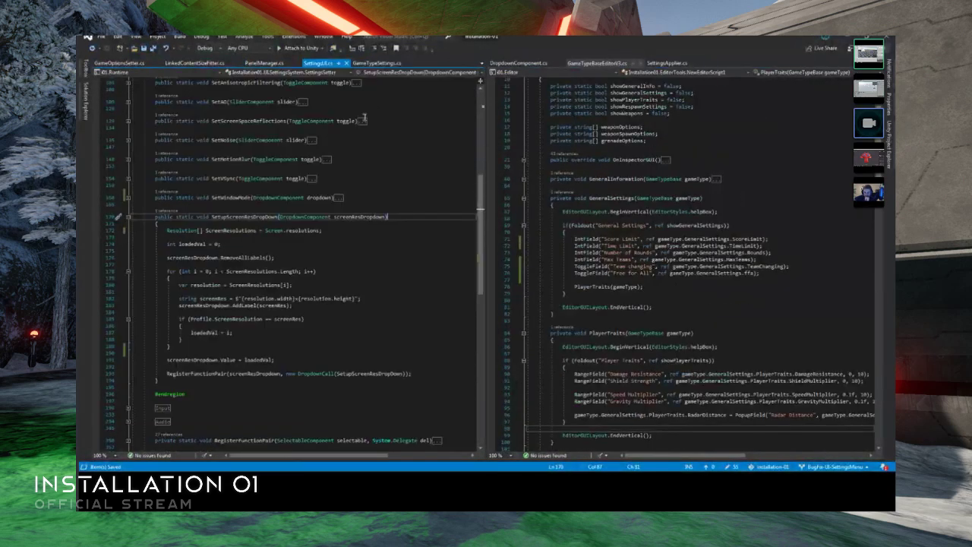
scroll(310, 273, down, 5)
scroll(371, 285, up, 3)
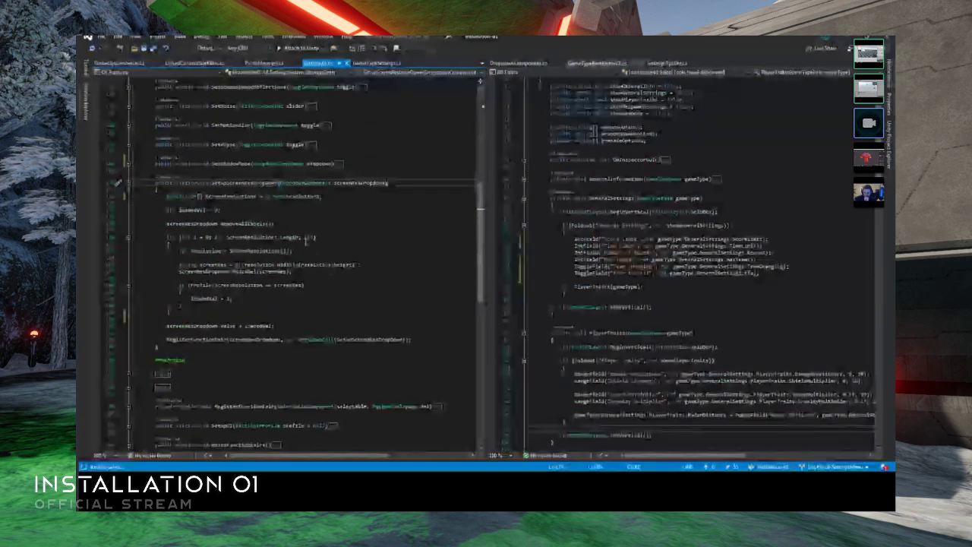
click(128, 183)
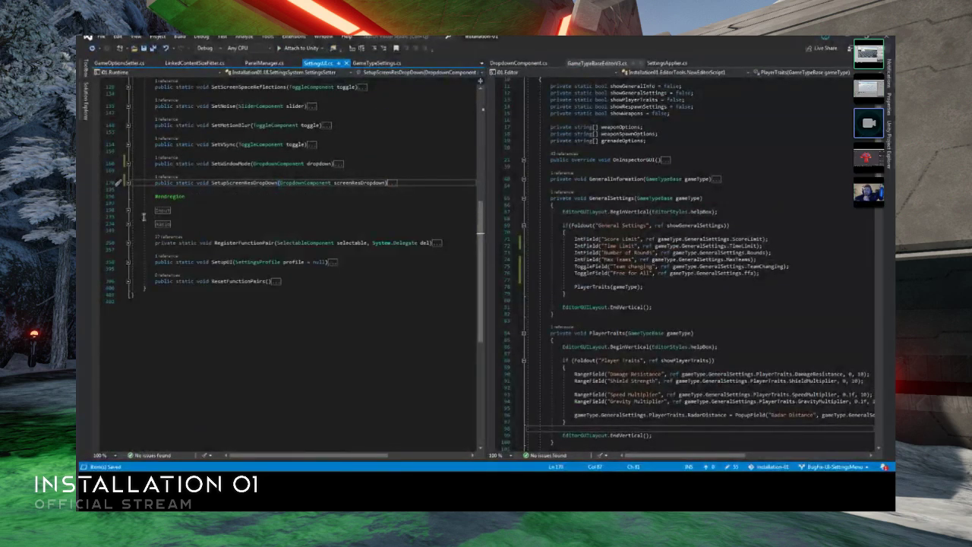
scroll(151, 238, up, 5)
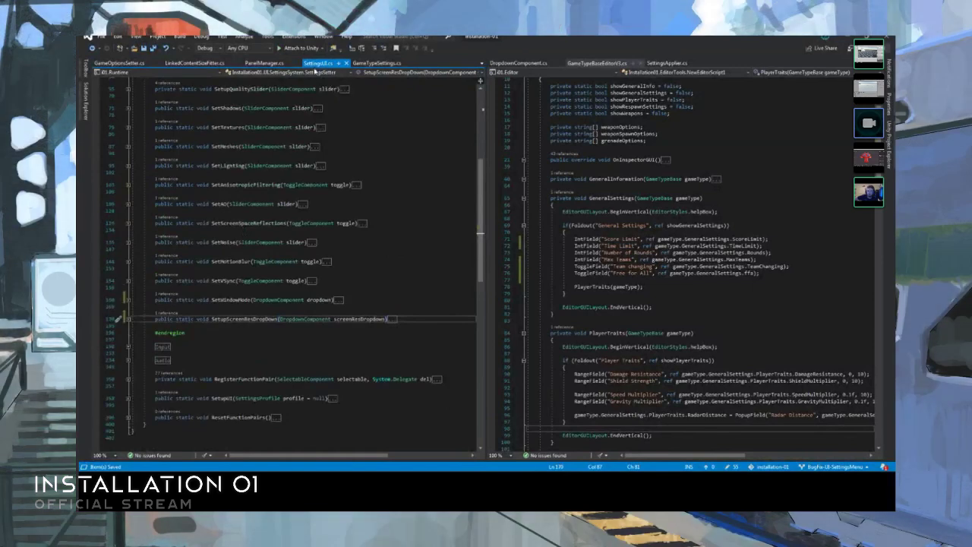
- In GameOptionsSetter.cs, collapse the SetWeaponsOnMap, SetGrenadesOnMap, SetWeaponOptions and SetGrenadeOptions methods
click(374, 63)
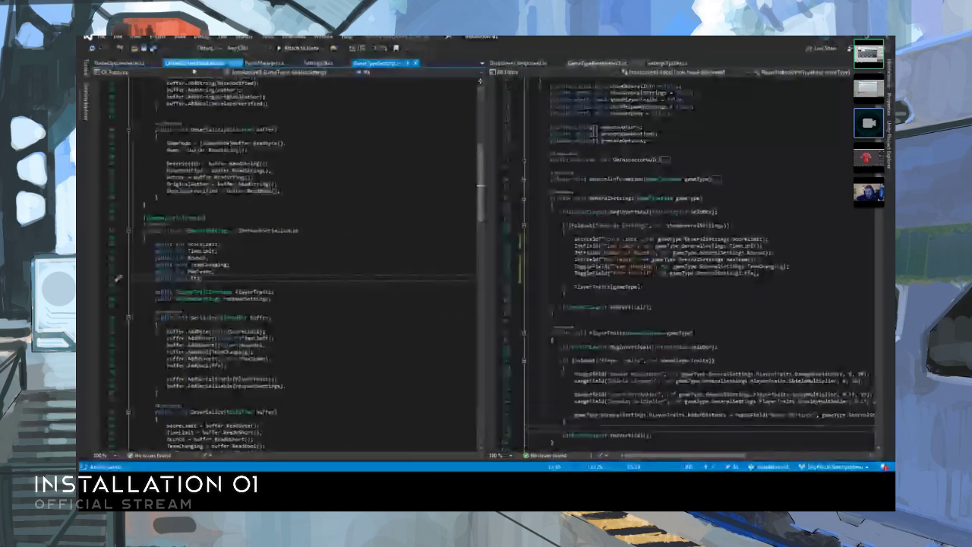
click(117, 63)
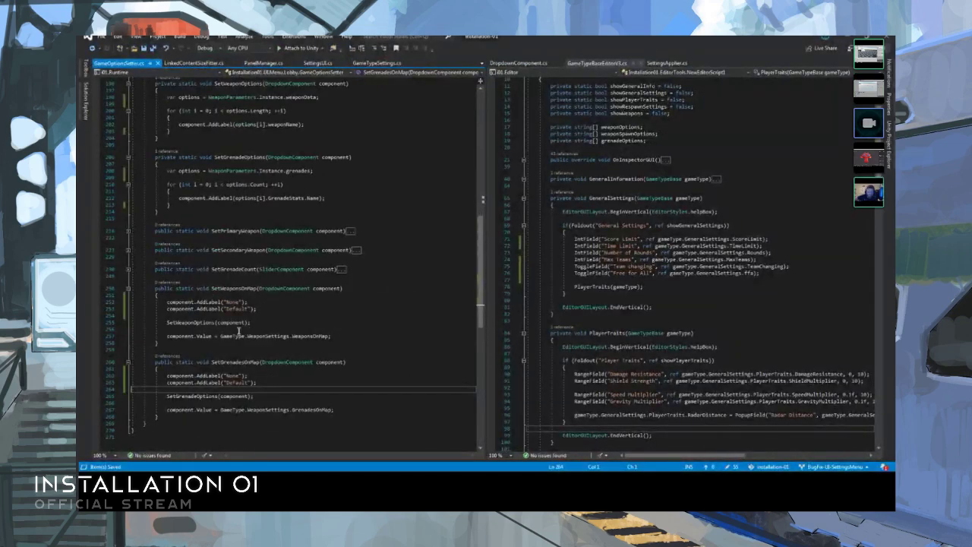
click(128, 288)
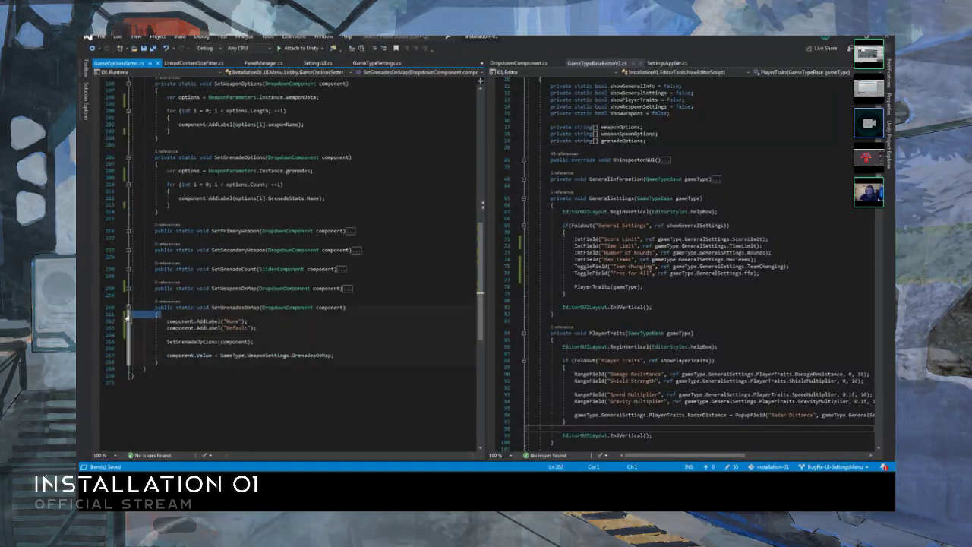
scroll(159, 288, up, 8)
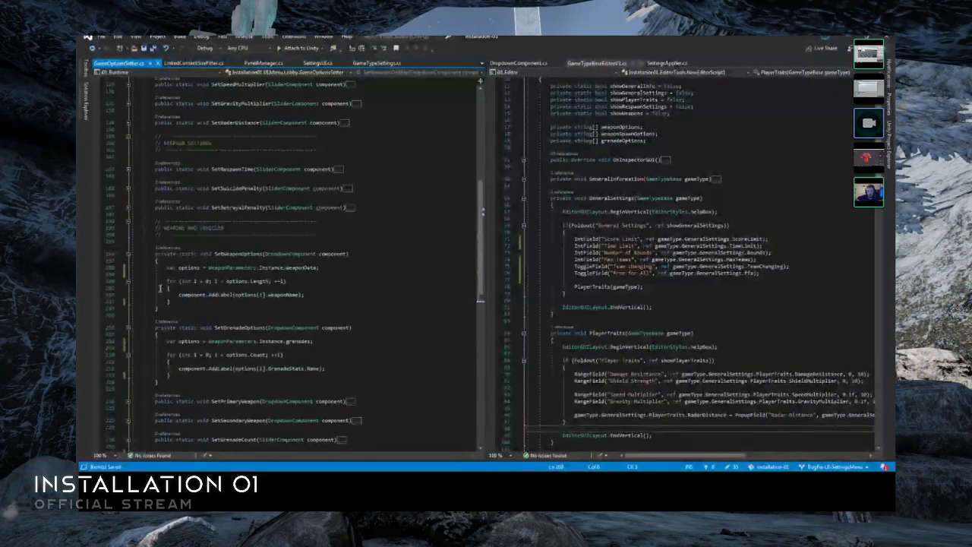
click(128, 255)
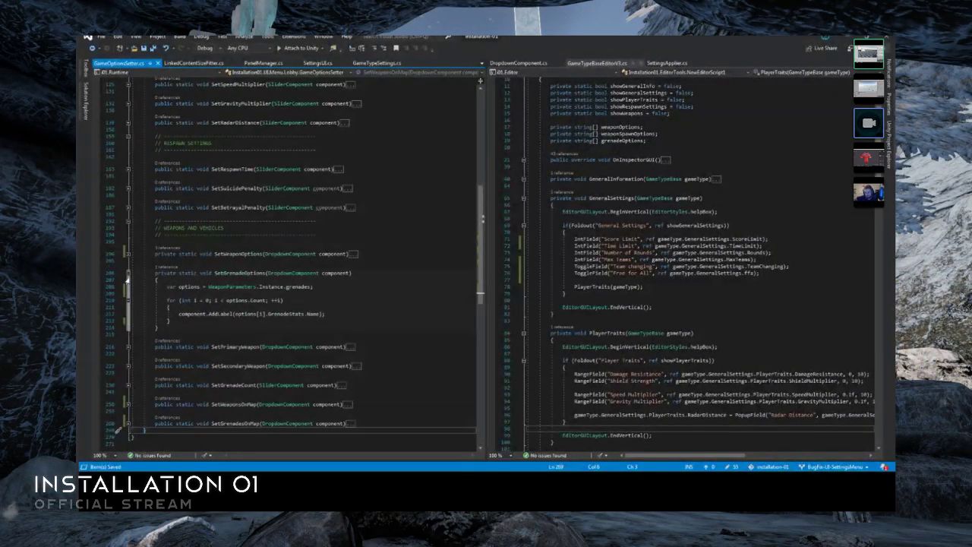
click(128, 273)
click(186, 262)
- Review the collapsed general settings and player traits setter methods in the GameOptionsSetter class
scroll(186, 264, up, 8)
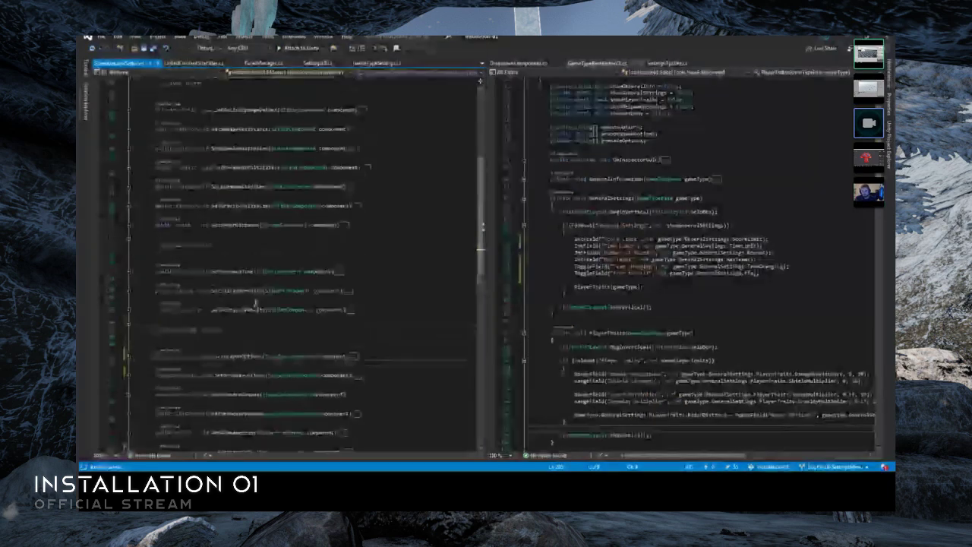
scroll(289, 303, up, 2)
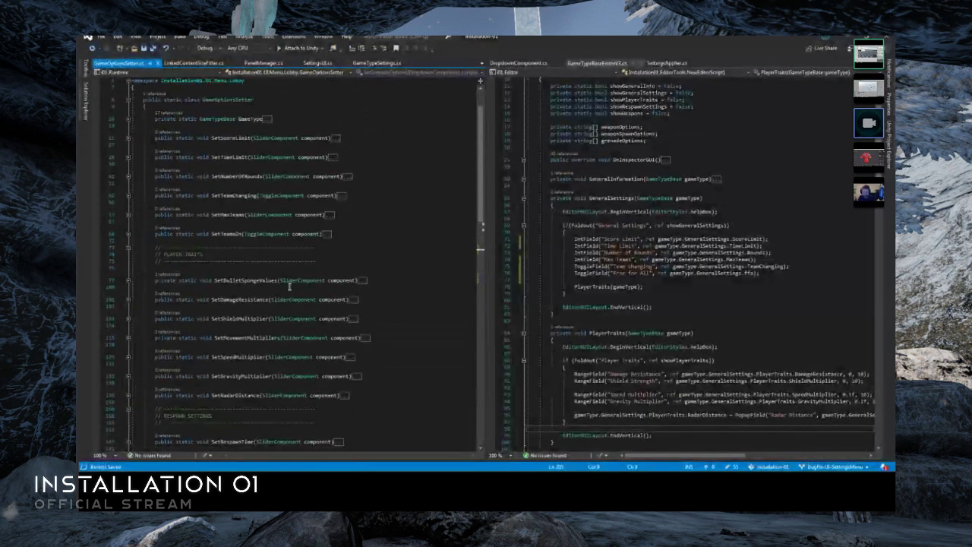
click(291, 271)
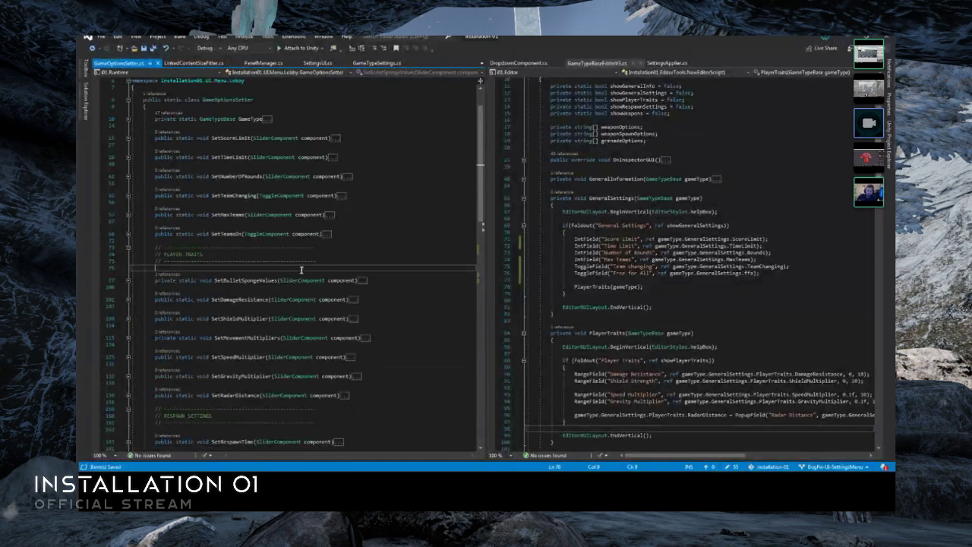
click(315, 257)
click(323, 242)
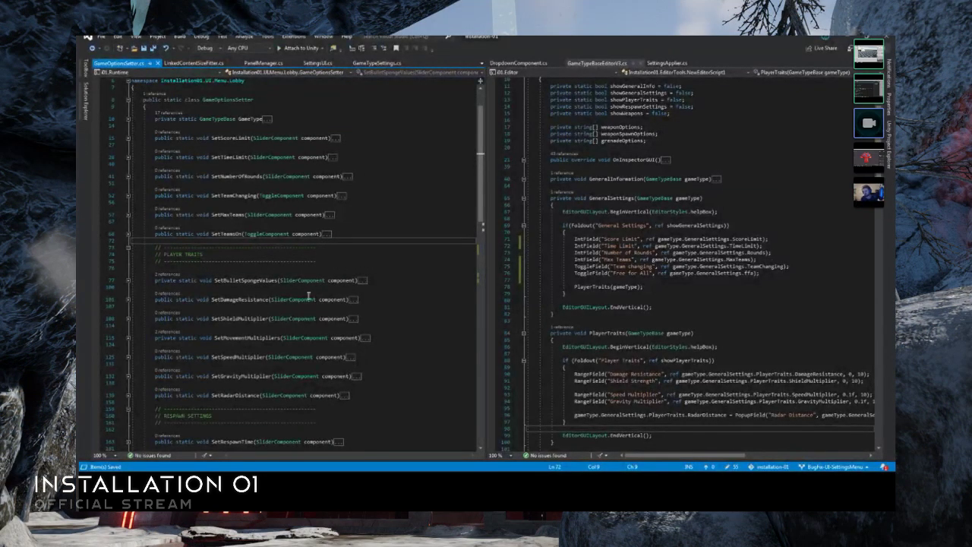
click(329, 308)
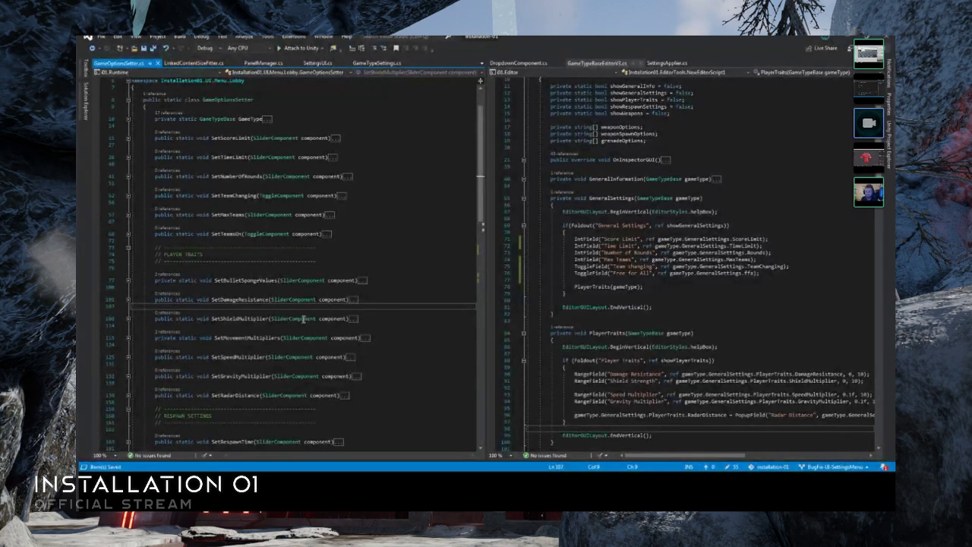
scroll(255, 376, up, 2)
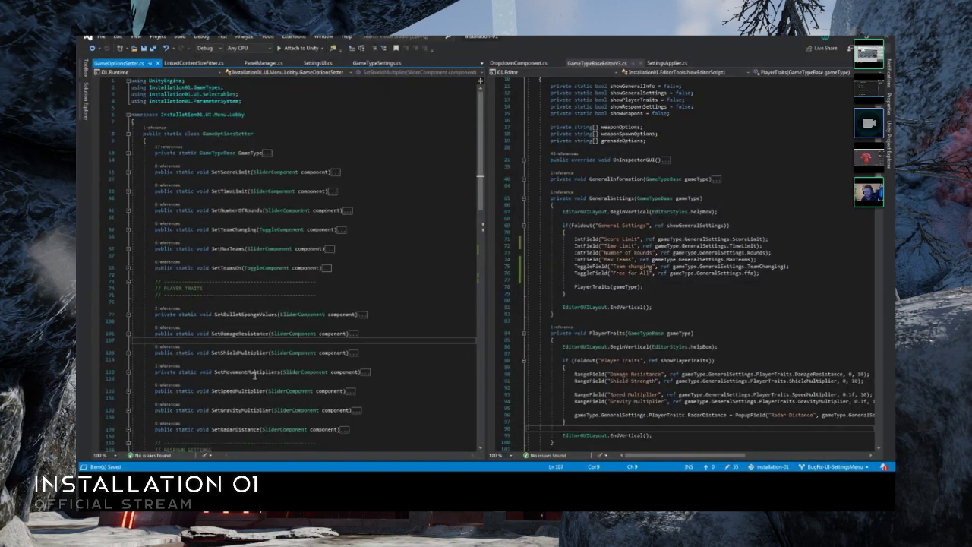
- Expand the SetTimeLimit method in GameOptionsSetter.cs to read its slider setup code
double_click(332, 191)
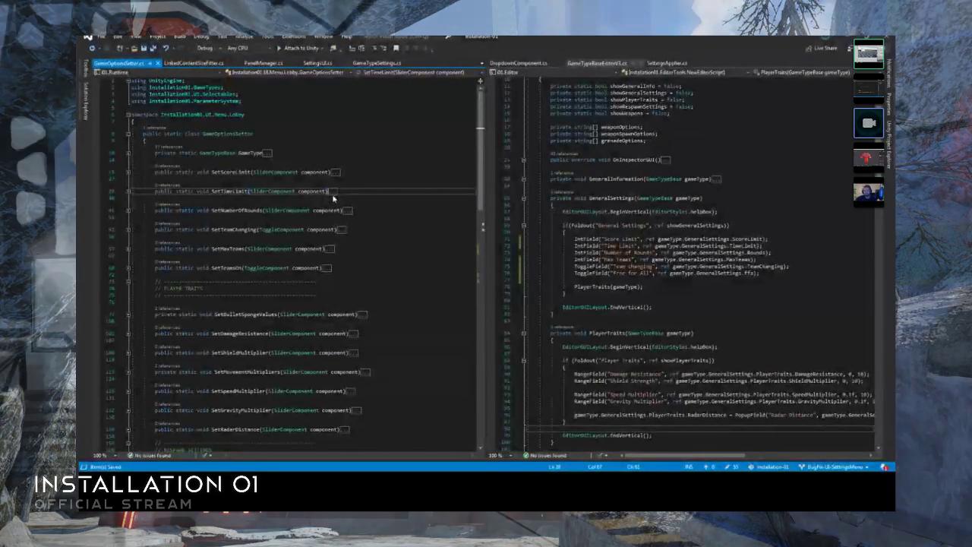
click(241, 219)
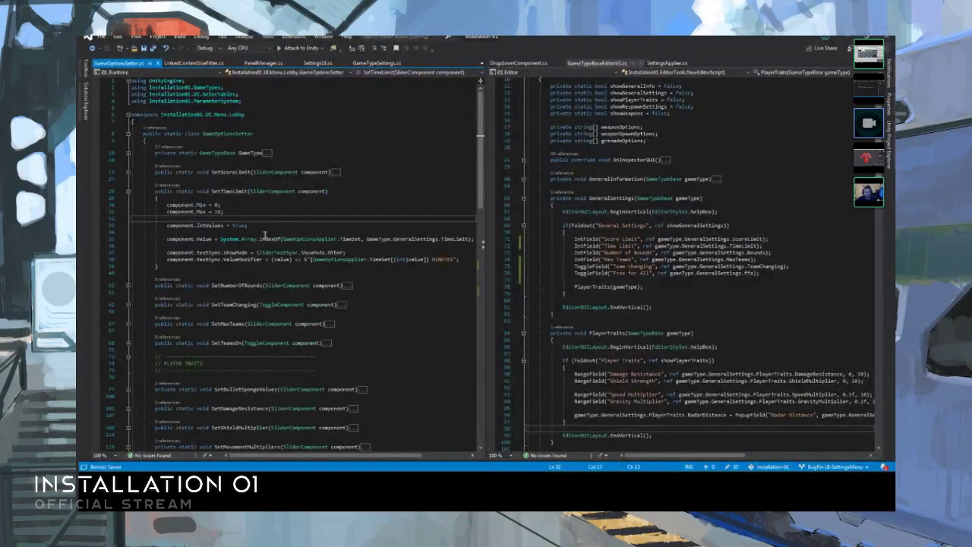
key(Down)
key(Down)
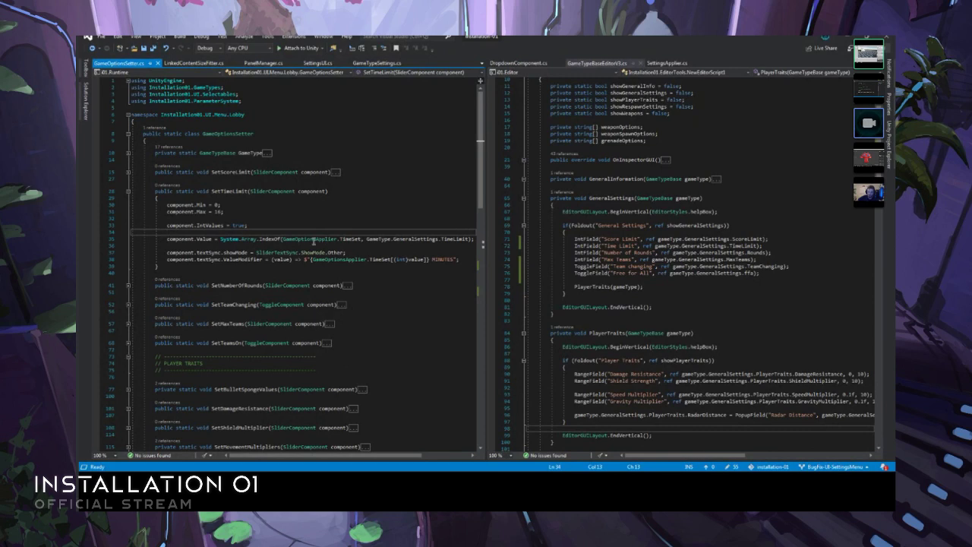
- Examine the System.Array.IndexOf expression in SetTimeLimit against the Time Limit IntField in GameTypeBaseEditorV3.cs
drag(221, 239, 458, 242)
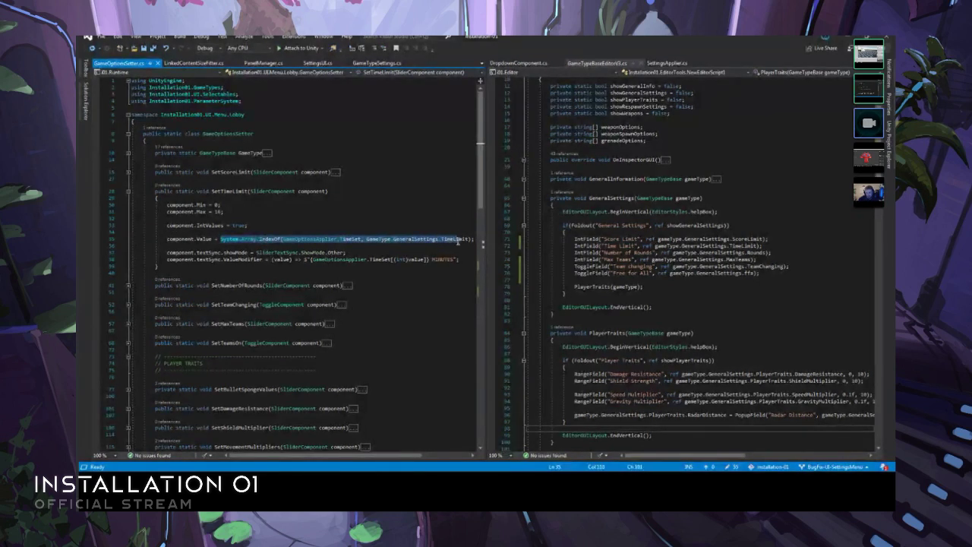
click(470, 242)
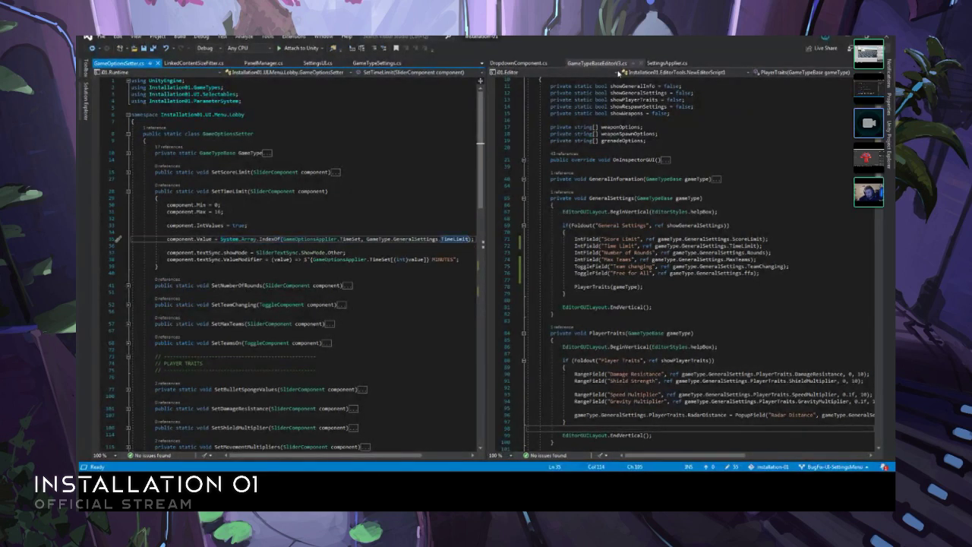
click(606, 66)
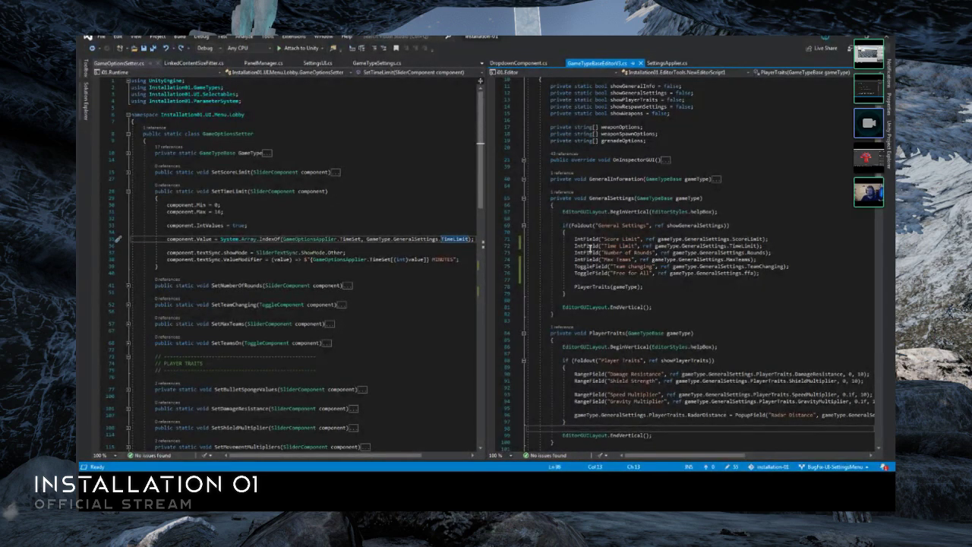
click(439, 246)
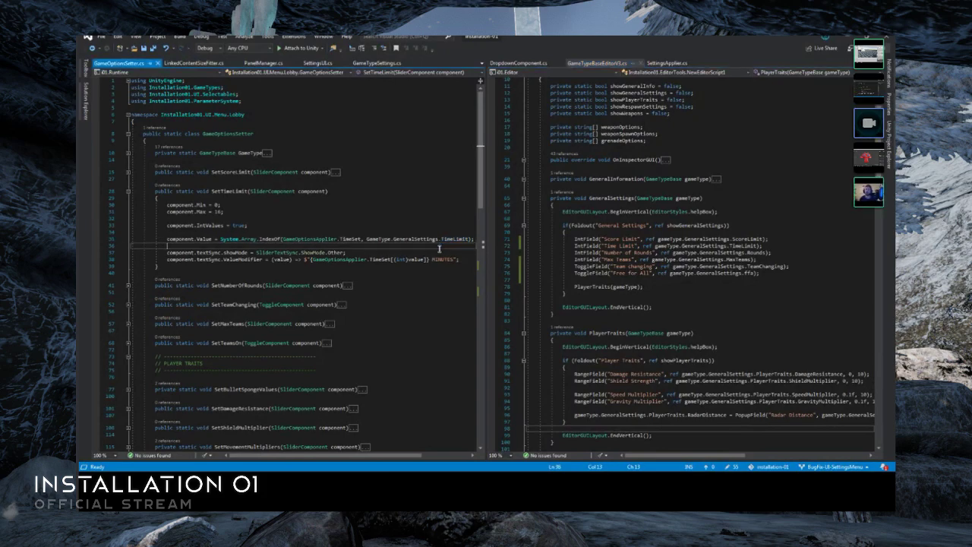
click(444, 231)
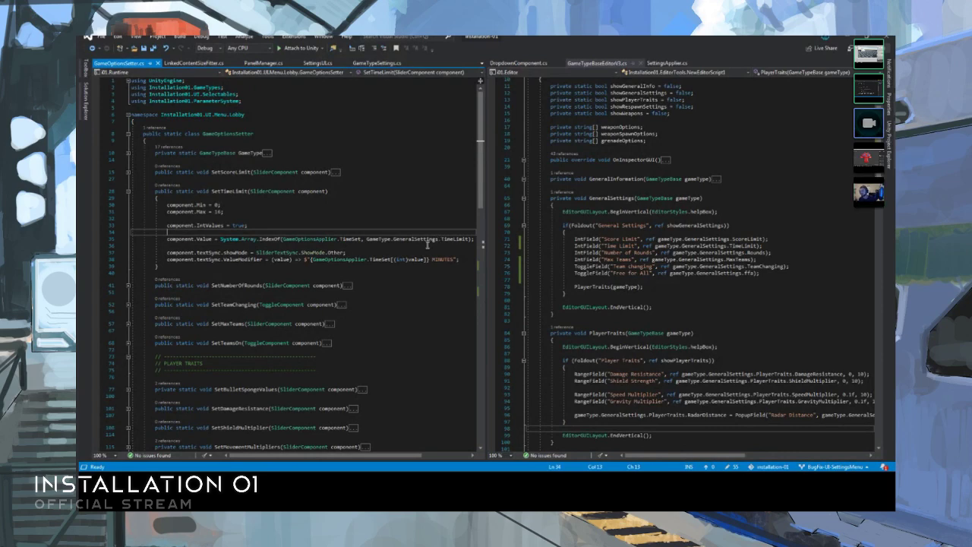
click(187, 274)
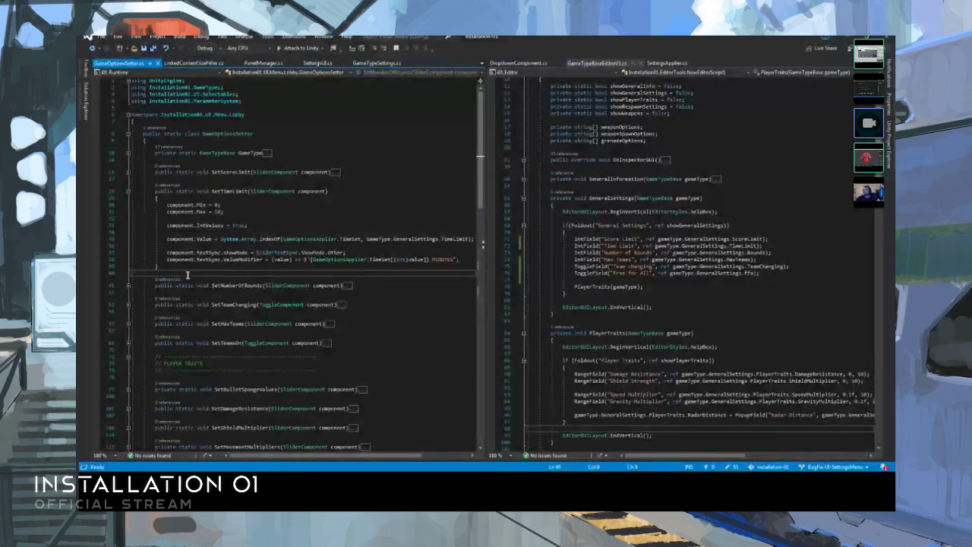
click(231, 234)
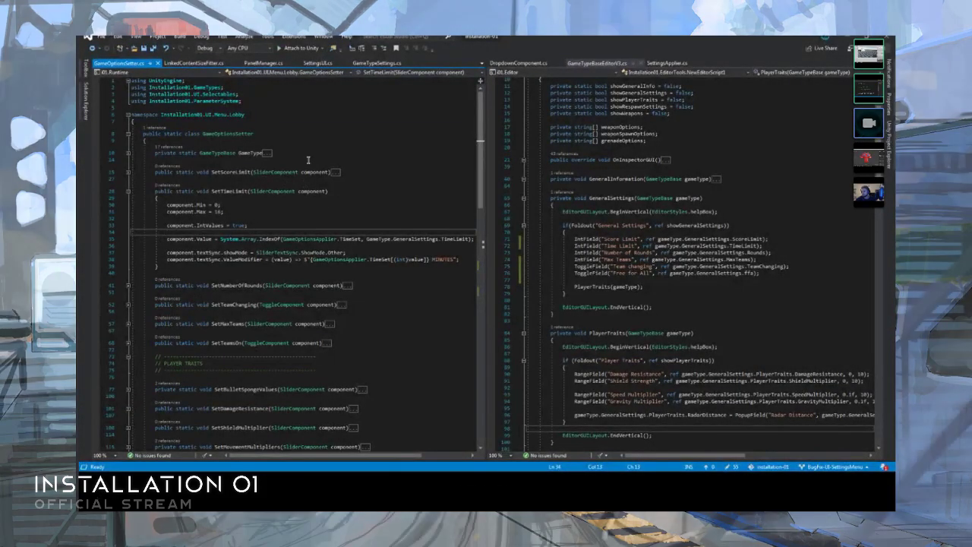
scroll(308, 159, down, 2)
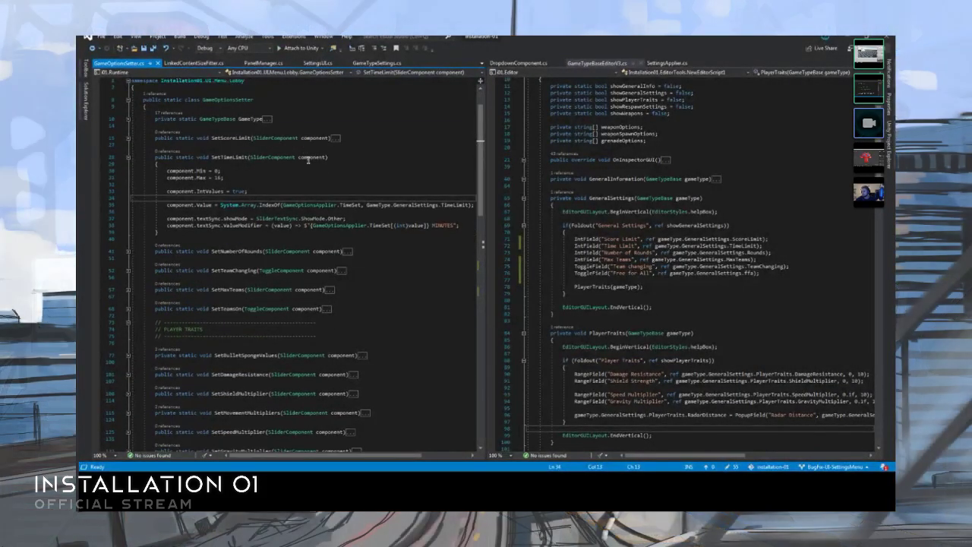
click(97, 496)
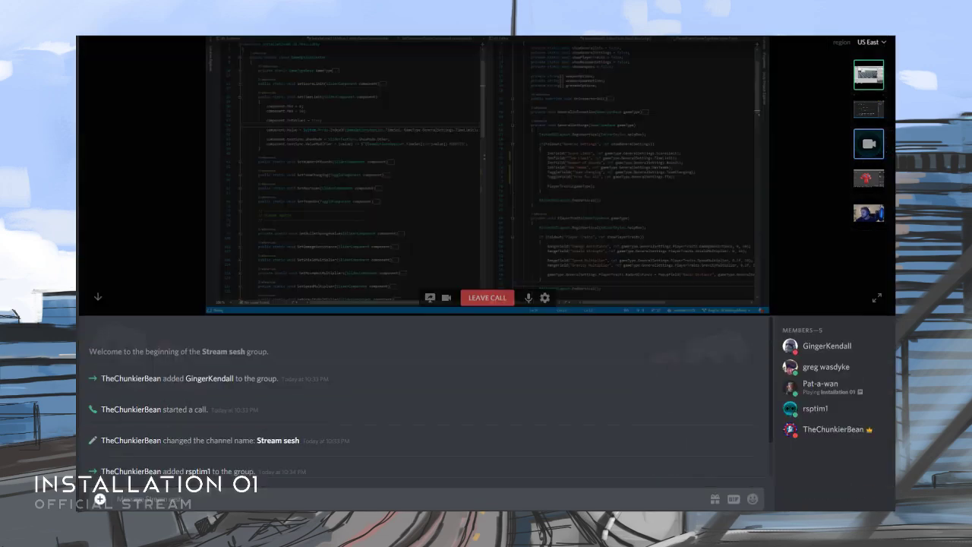
click(97, 253)
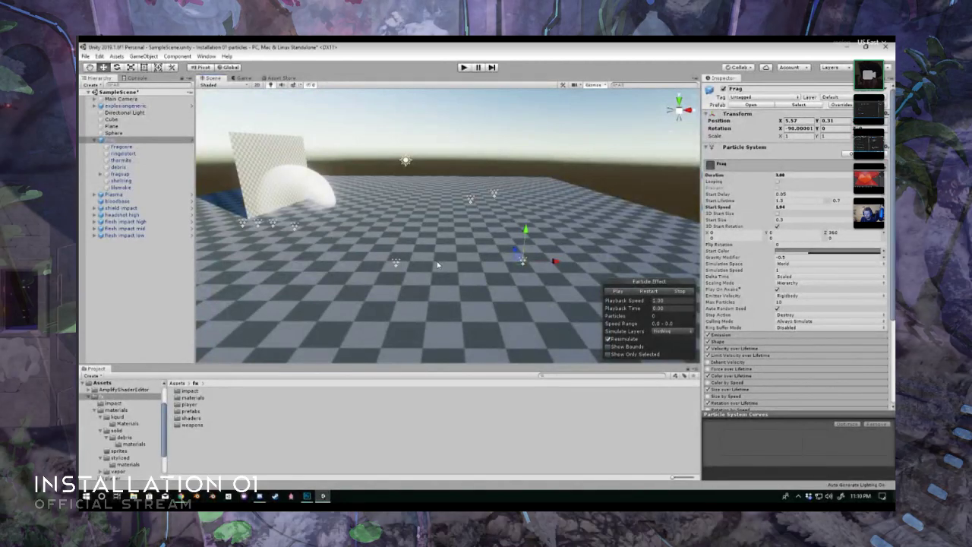
- In the Unity particles scene, select the bloodbase particle system and review its looping effect and Particle System settings
right_drag(437, 264, 438, 218)
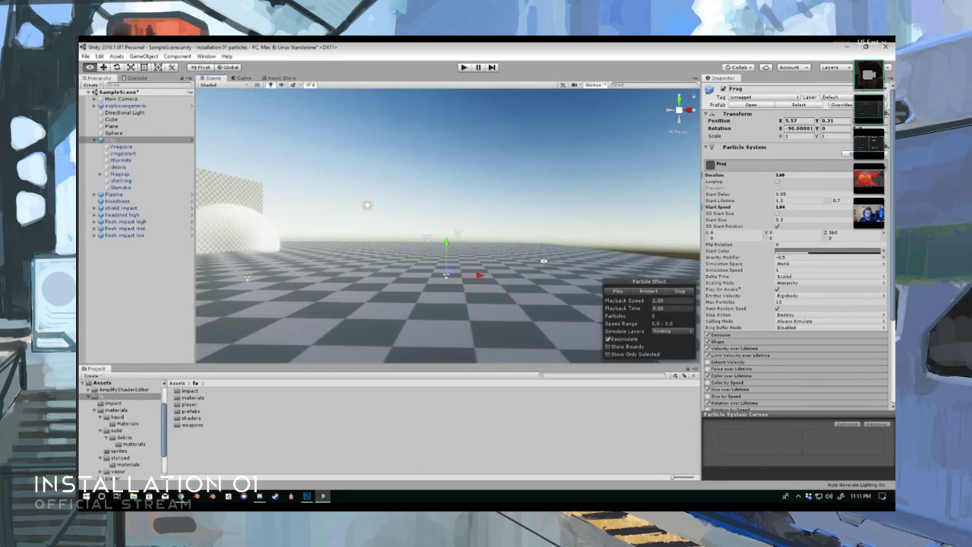
right_drag(608, 278, 547, 266)
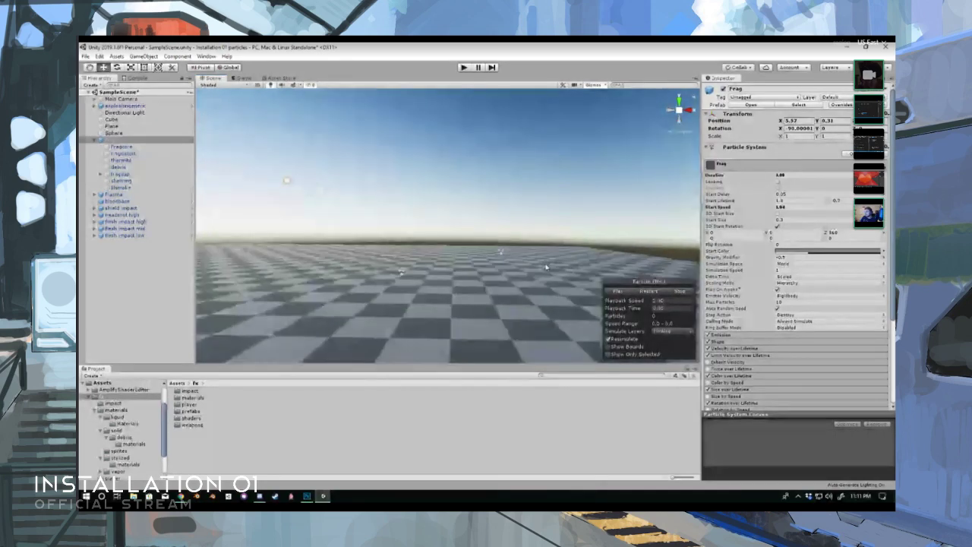
click(502, 254)
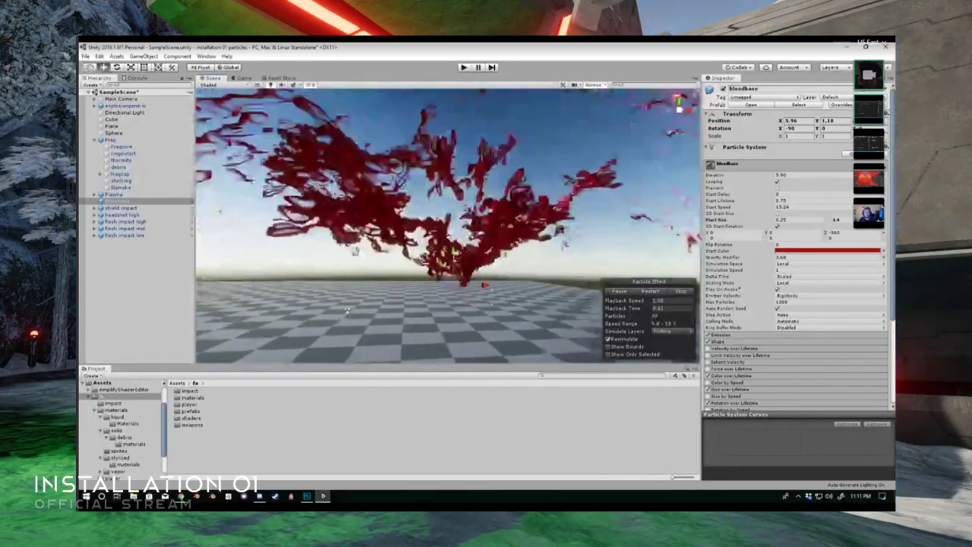
scroll(822, 315, down, 5)
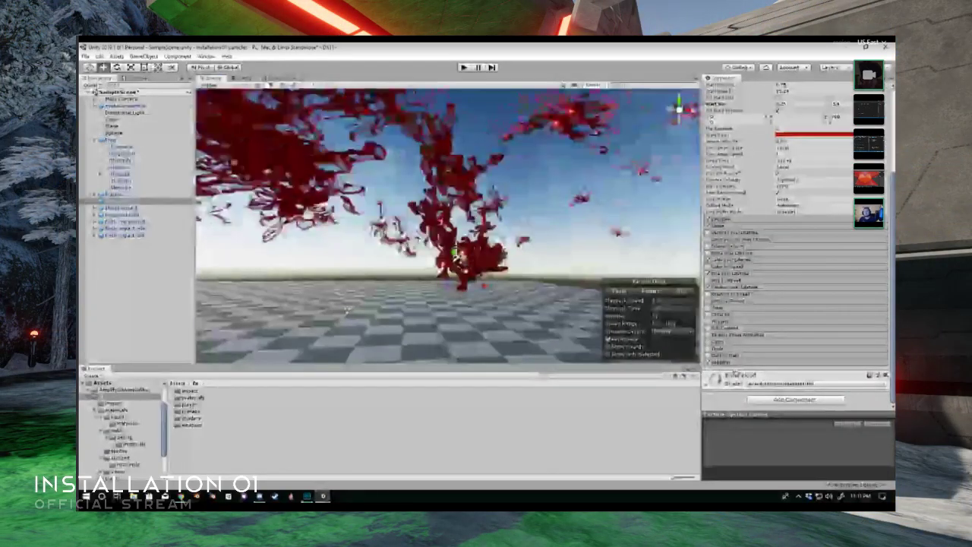
scroll(822, 314, up, 3)
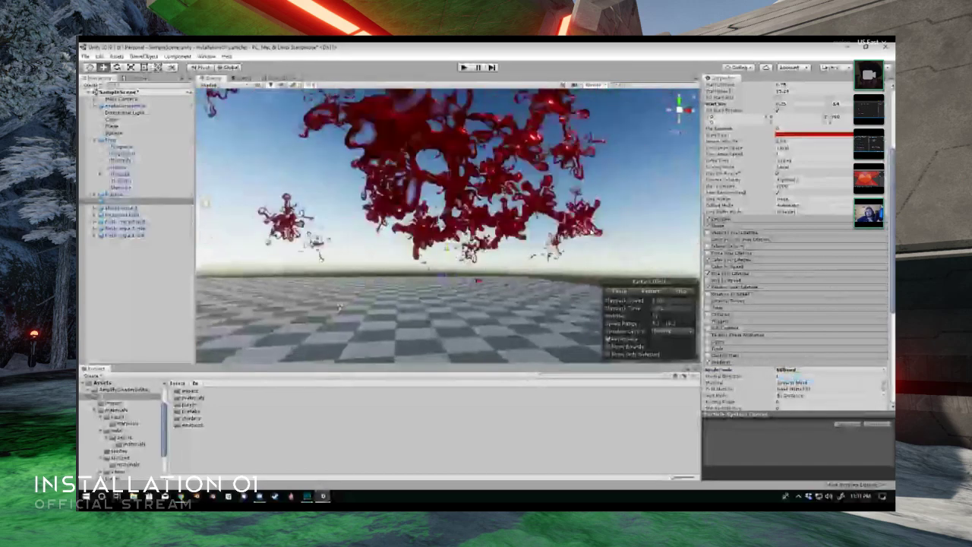
scroll(747, 213, up, 3)
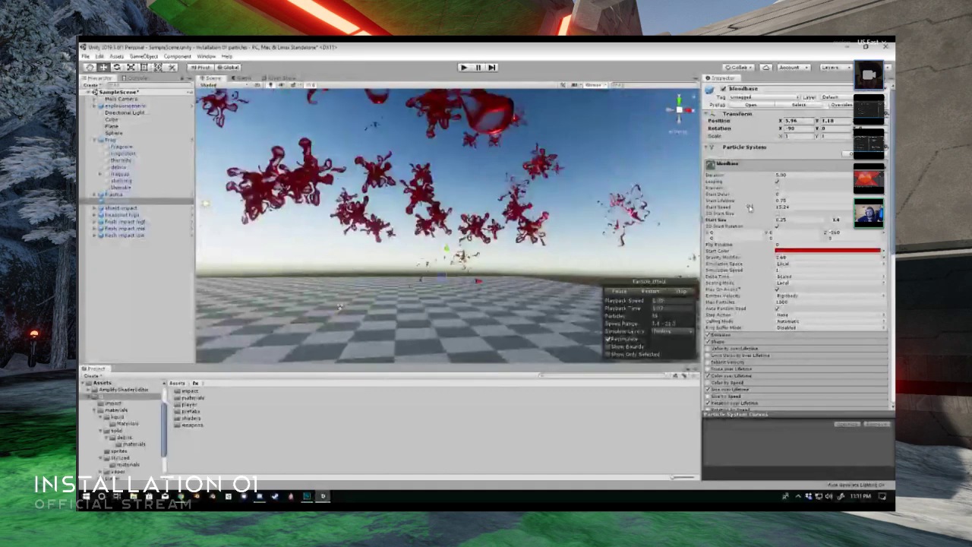
- Reduce the bloodbase particle system's Start Speed and lower its Gravity Modifier to about 0.13
drag(746, 213, 631, 215)
mouse_move(735, 259)
mouse_down()
mouse_move(713, 261)
mouse_move(729, 263)
mouse_up()
drag(750, 211, 730, 214)
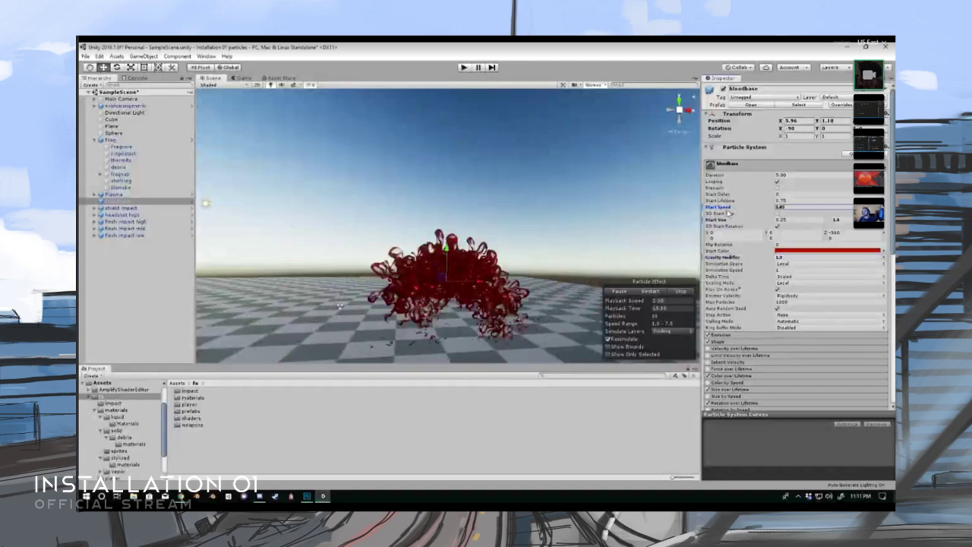
click(726, 260)
drag(727, 263, 716, 263)
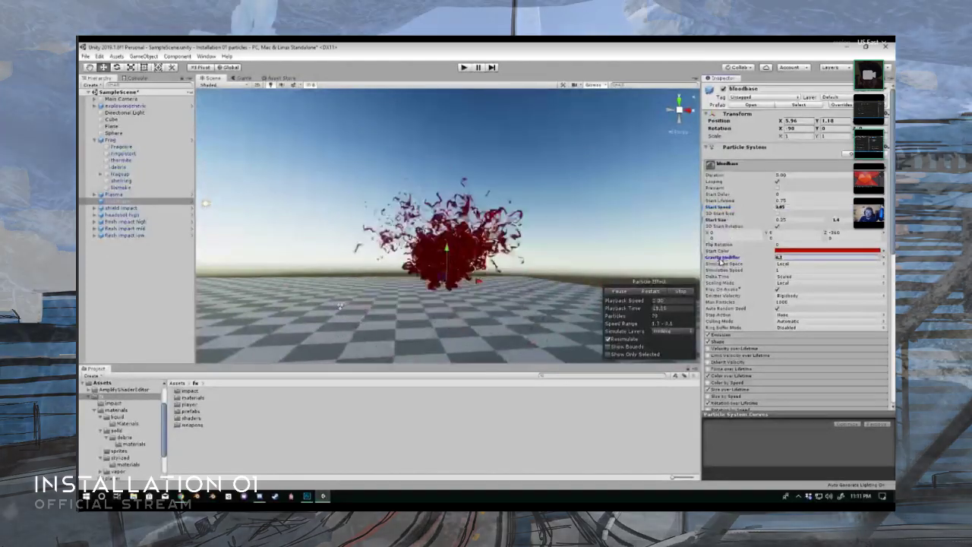
- Pause the bloodbase effect and view the frozen splatter from above
mouse_move(501, 252)
right_down()
mouse_move(511, 260)
mouse_move(511, 252)
right_up()
click(620, 291)
alt+drag(517, 261, 416, 335)
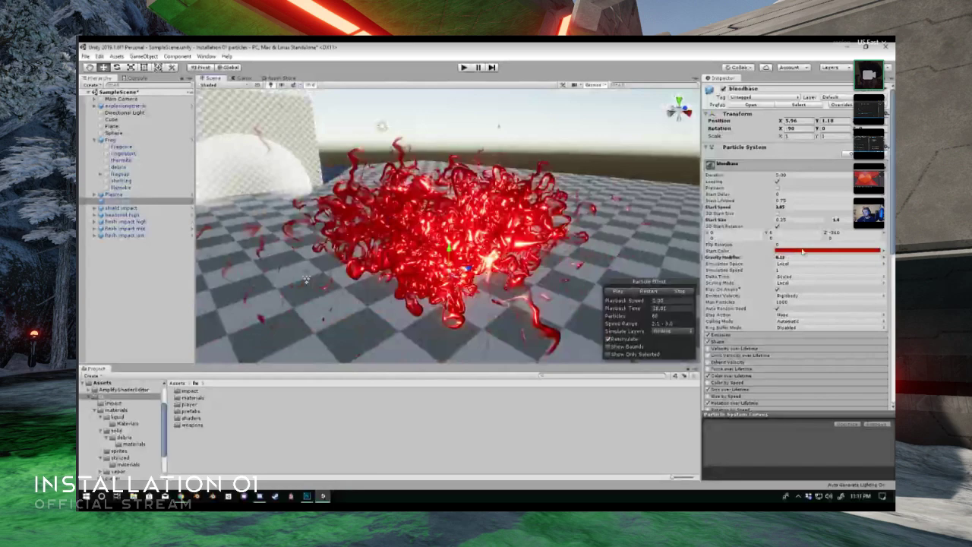
- Change the bloodbase particle system's Start Color to a purple shade
drag(490, 162, 587, 154)
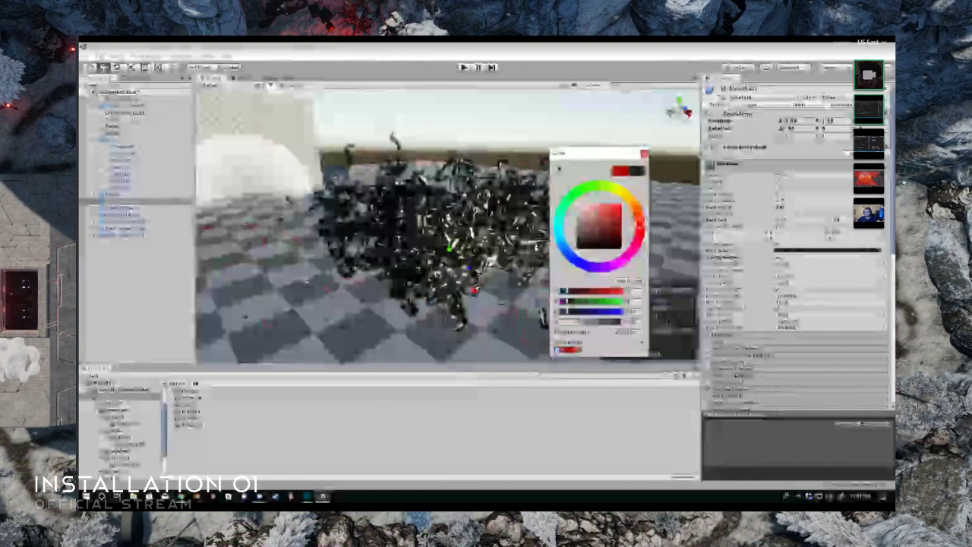
click(610, 267)
click(616, 223)
click(645, 154)
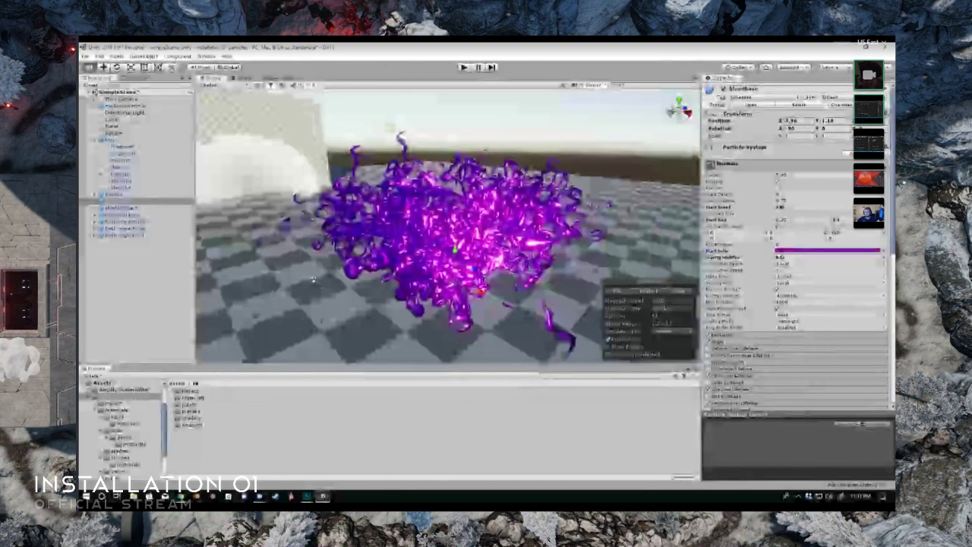
- Examine the paused purple bloodbase splatter from several sides, including low and overhead views
alt+drag(593, 232, 395, 202)
alt+drag(414, 260, 574, 252)
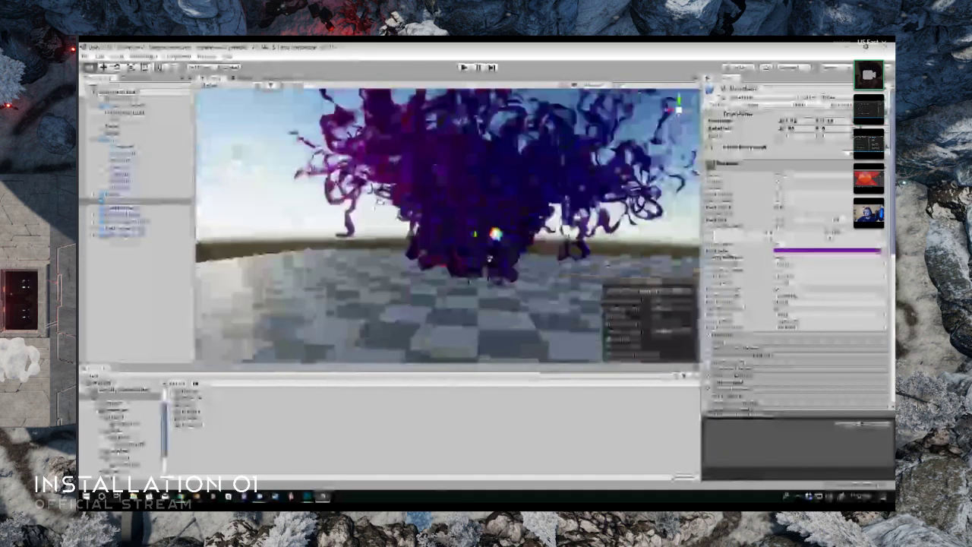
alt+drag(565, 233, 410, 247)
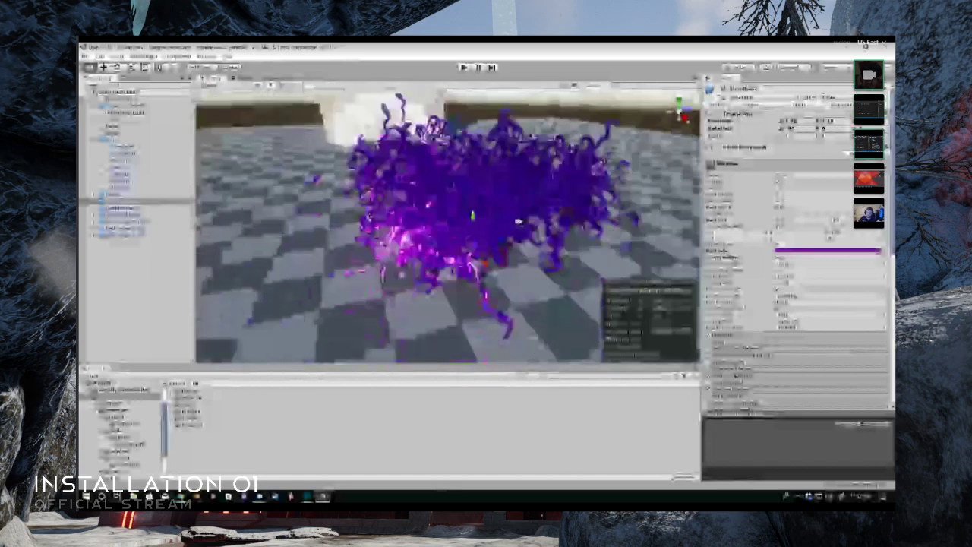
middle_drag(462, 227, 527, 230)
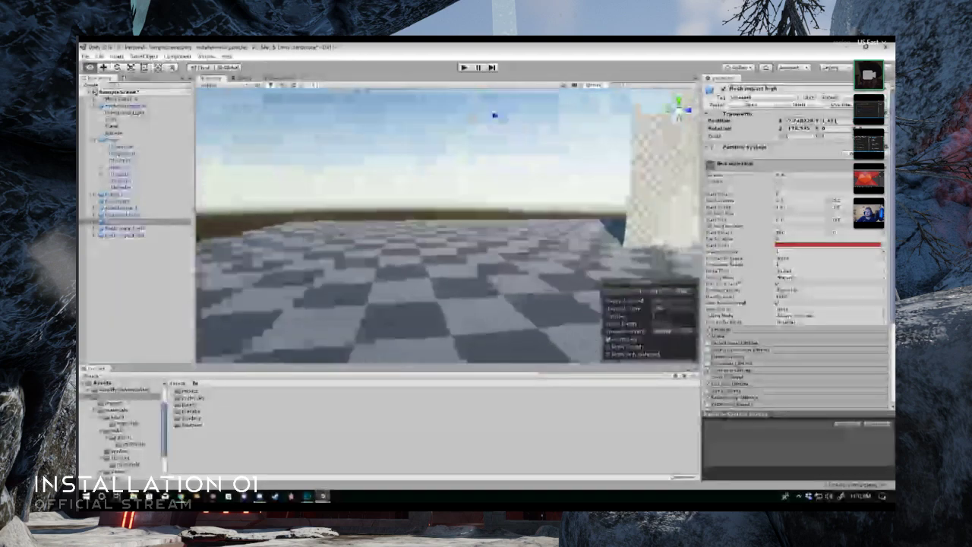
alt+drag(509, 200, 580, 231)
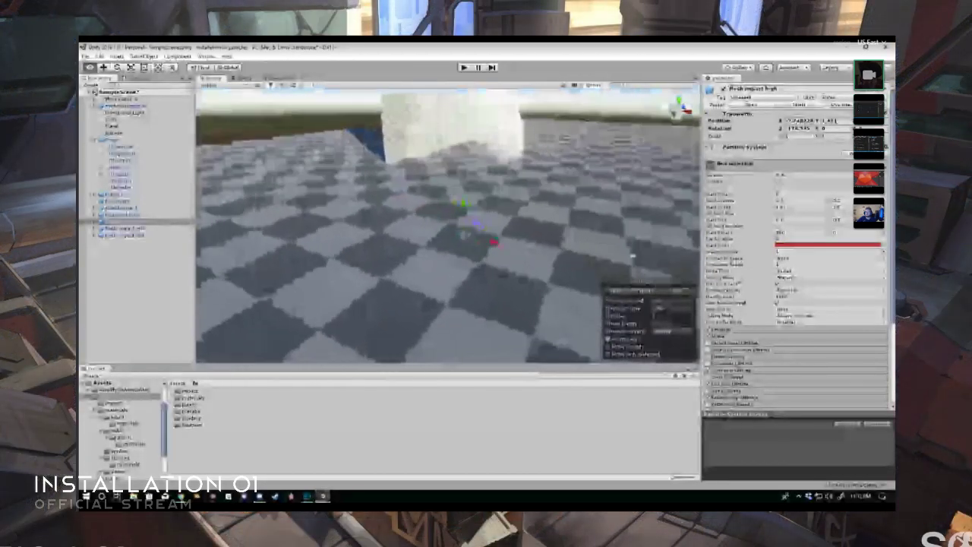
- Replay the flesh impact high particle effect several times and watch its blood burst from above
right_drag(633, 257, 638, 262)
click(650, 292)
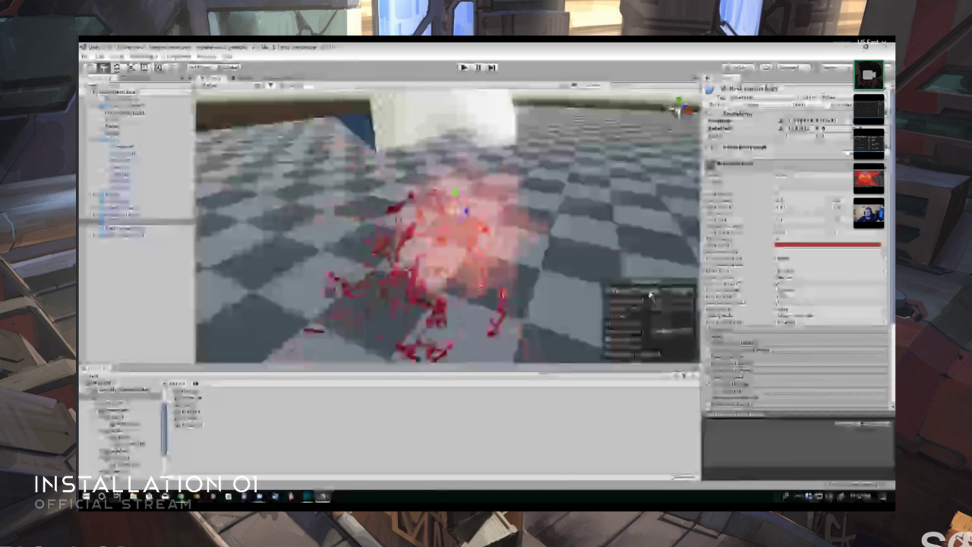
alt+drag(574, 239, 557, 252)
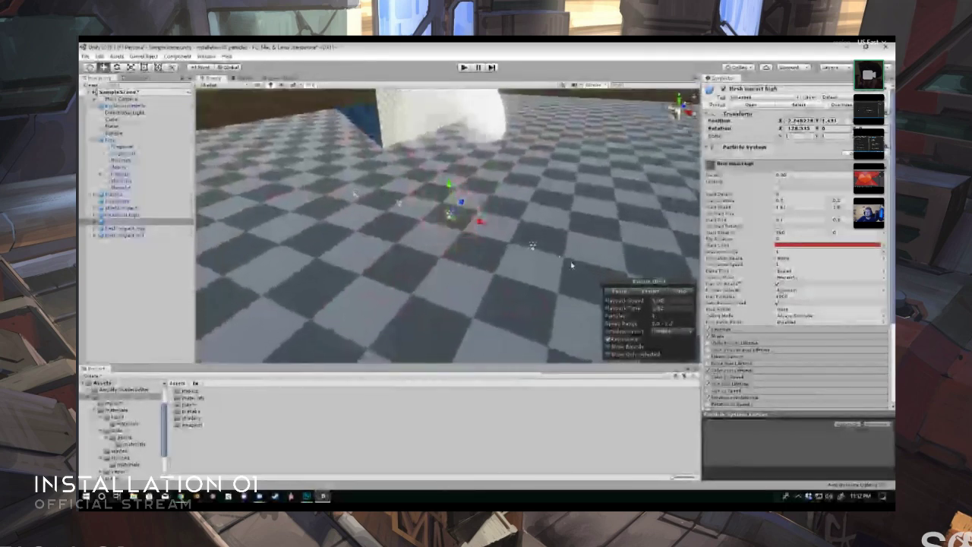
click(650, 293)
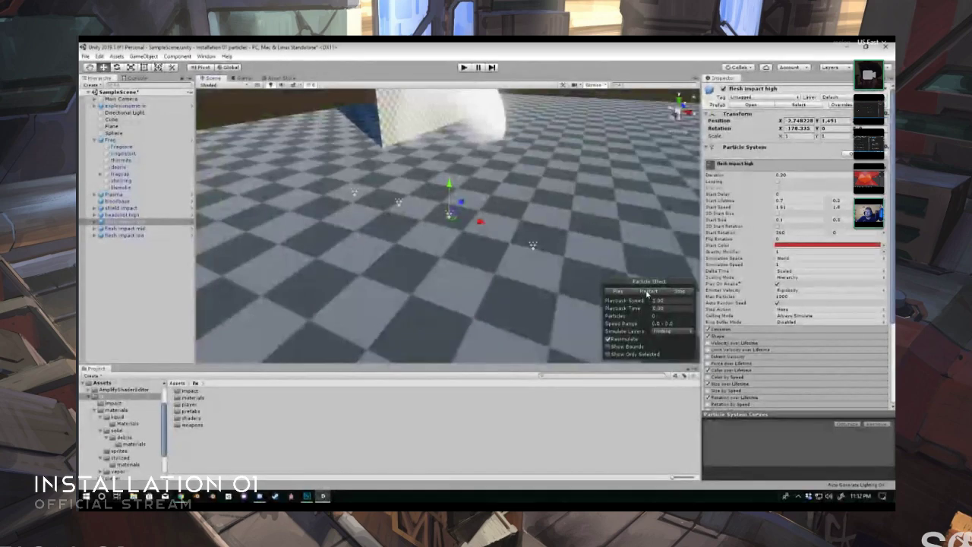
click(647, 293)
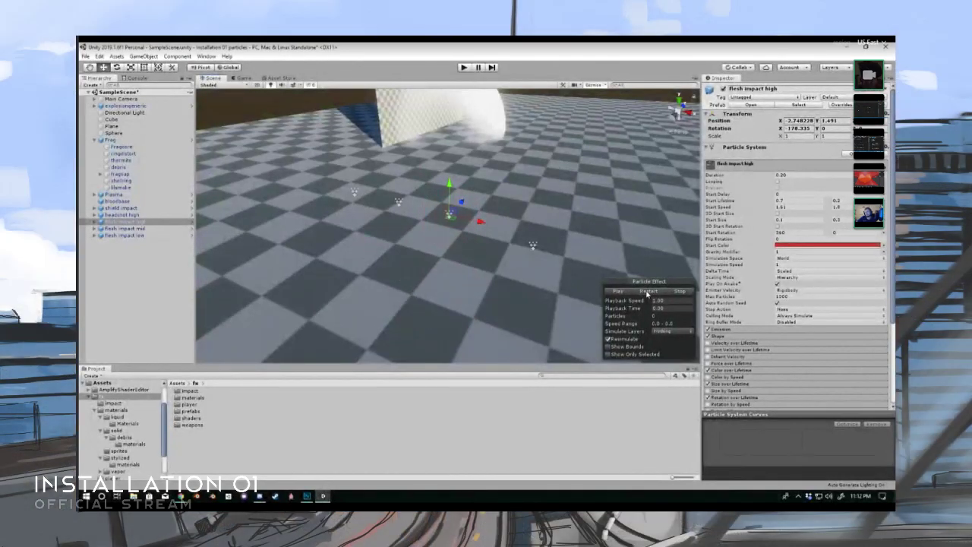
click(647, 292)
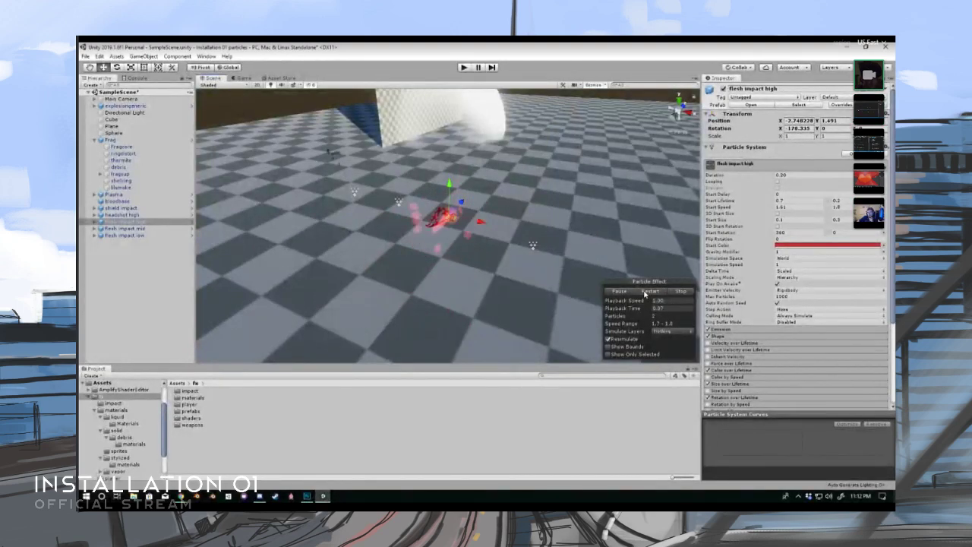
click(647, 292)
click(646, 292)
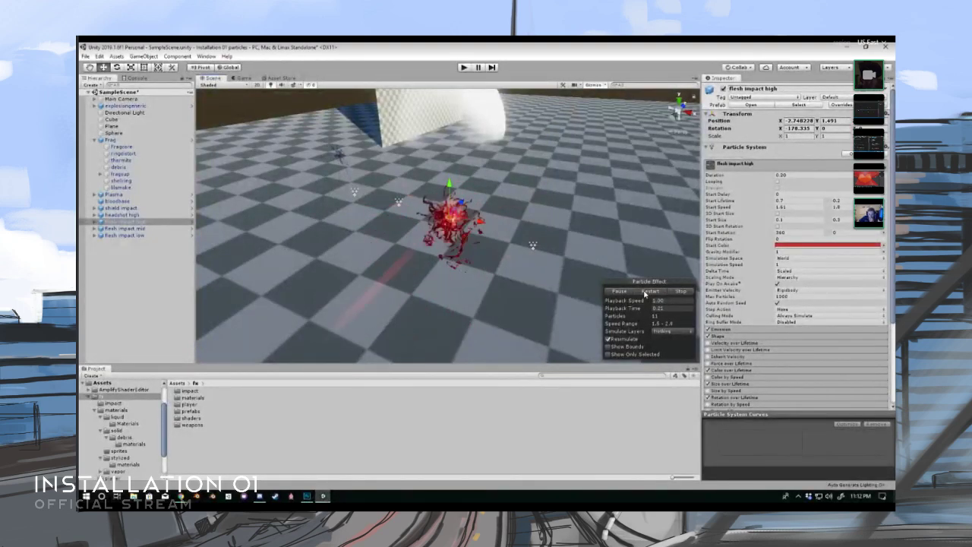
click(647, 293)
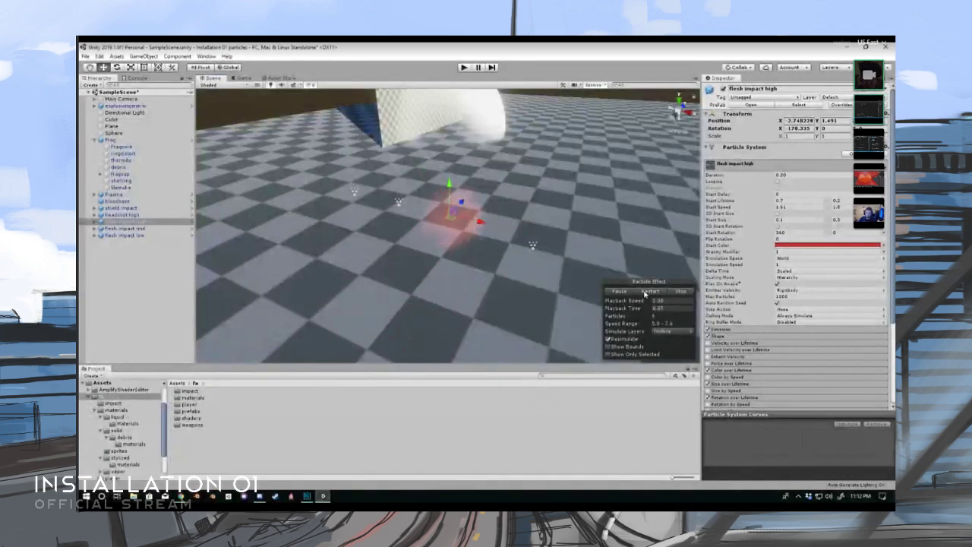
- Pause the flesh impact high effect mid-burst and inspect the frozen blood particles from several angles
click(627, 294)
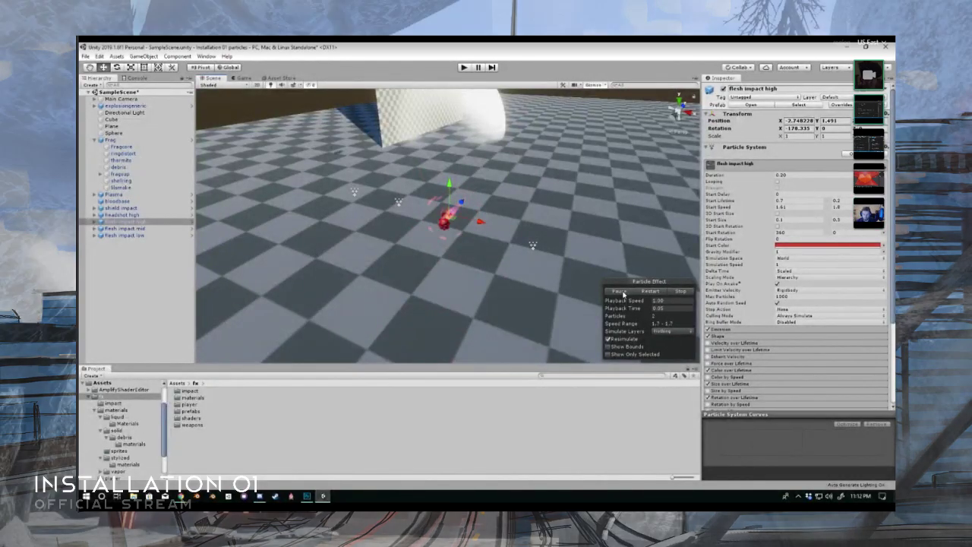
click(628, 294)
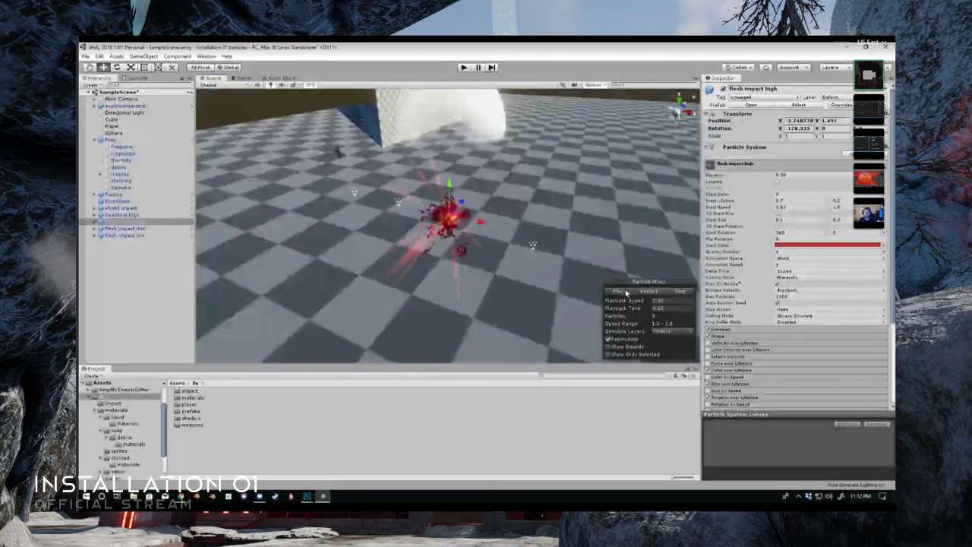
key(w)
right_drag(563, 270, 422, 238)
key(d)
key(s)
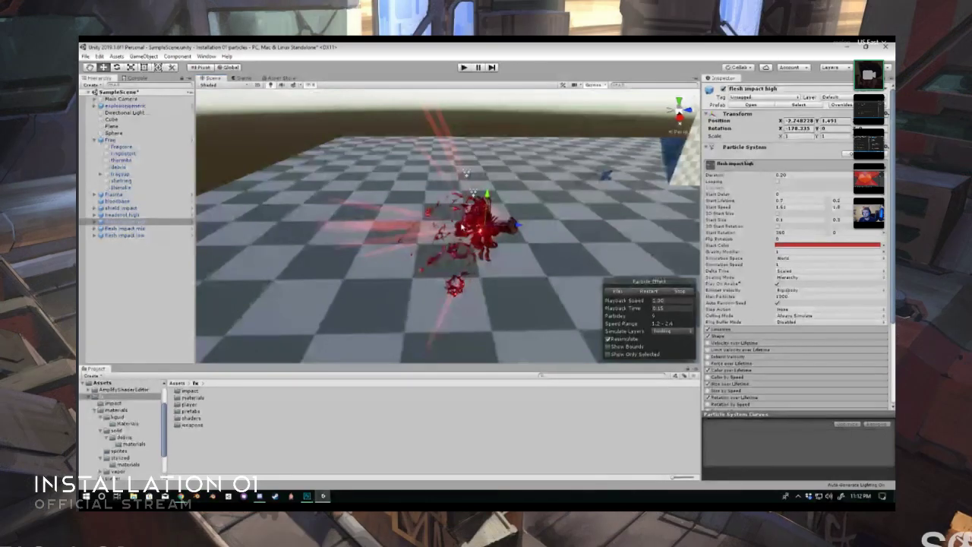
key(w)
right_drag(458, 233, 143, 180)
key(a)
key(a)
key(w)
key(a)
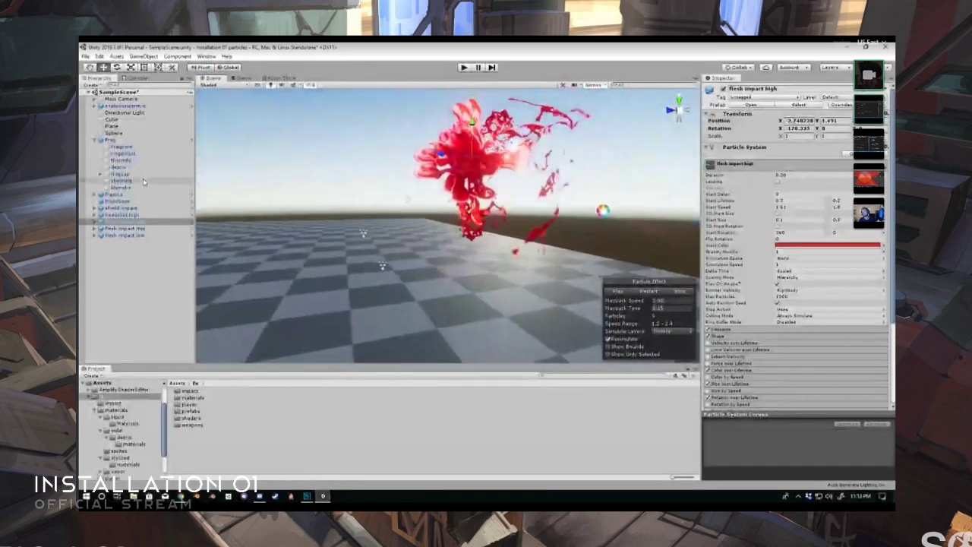
- Replay the flesh impact high effect from a low viewpoint, freeze it mid-burst and look around its spray
click(652, 291)
click(653, 293)
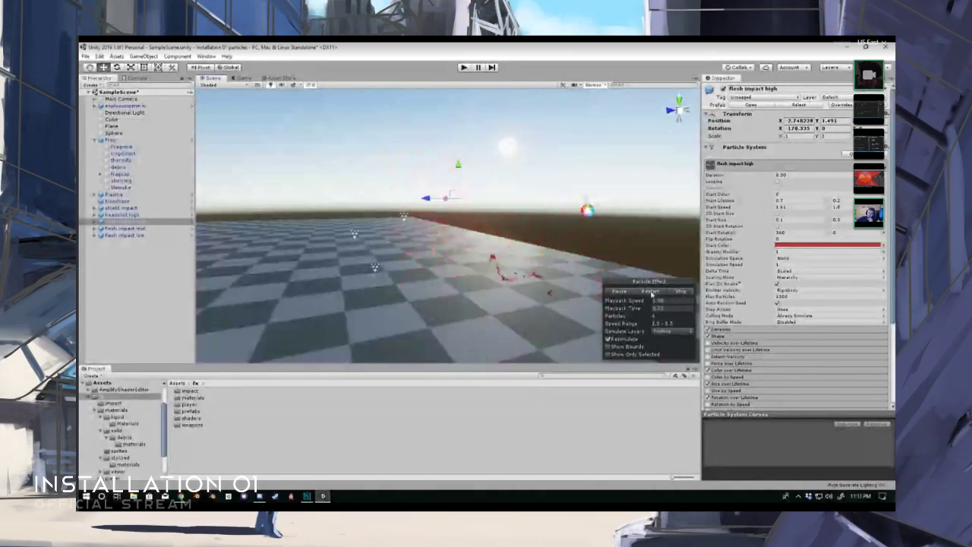
click(652, 294)
click(651, 293)
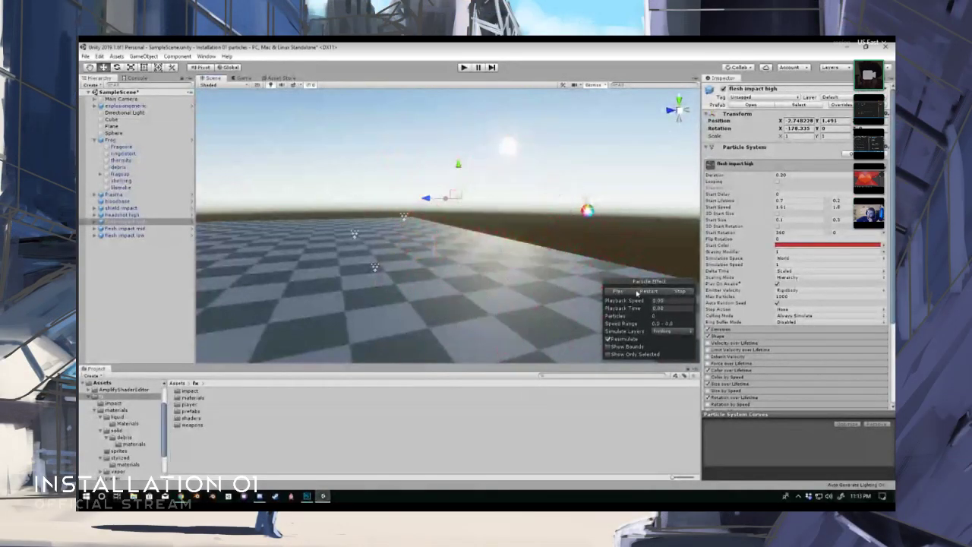
click(619, 293)
alt+drag(559, 264, 442, 336)
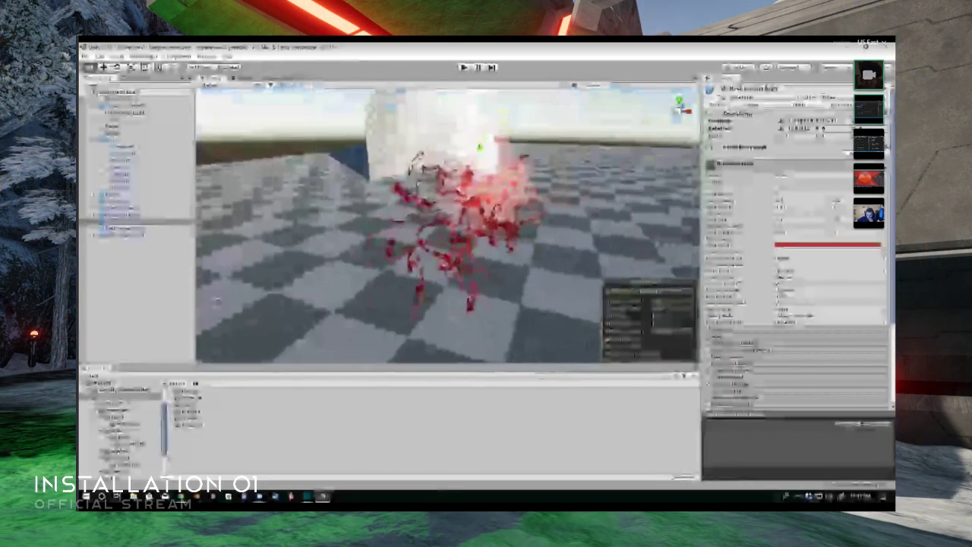
alt+drag(463, 228, 354, 207)
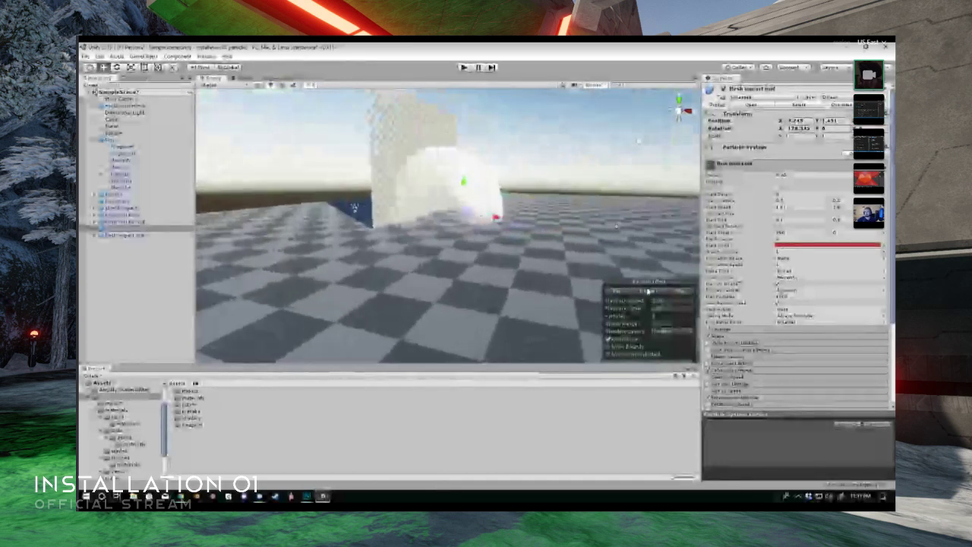
- Replay the flesh impact mid and flesh impact low effects and compare their bursts, adjusting the viewpoint between plays
click(649, 292)
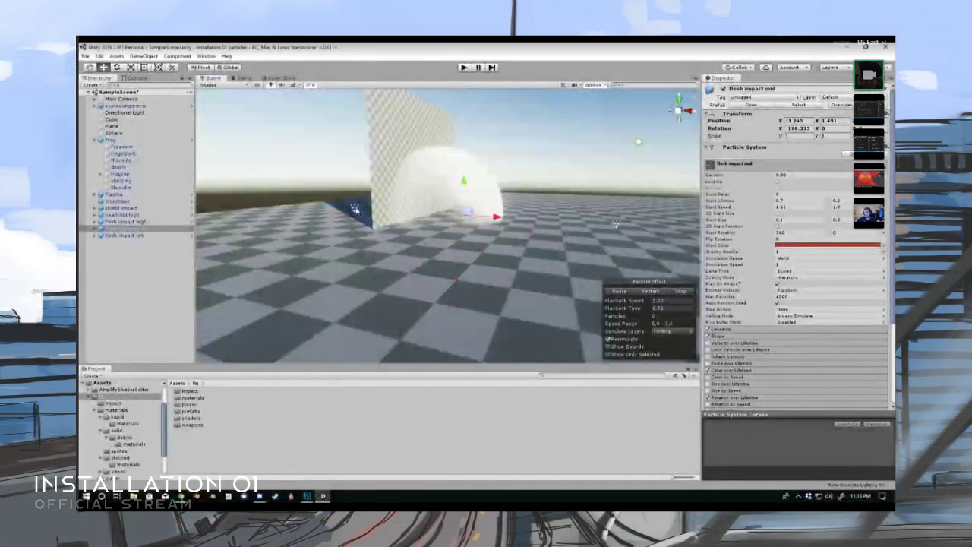
click(650, 292)
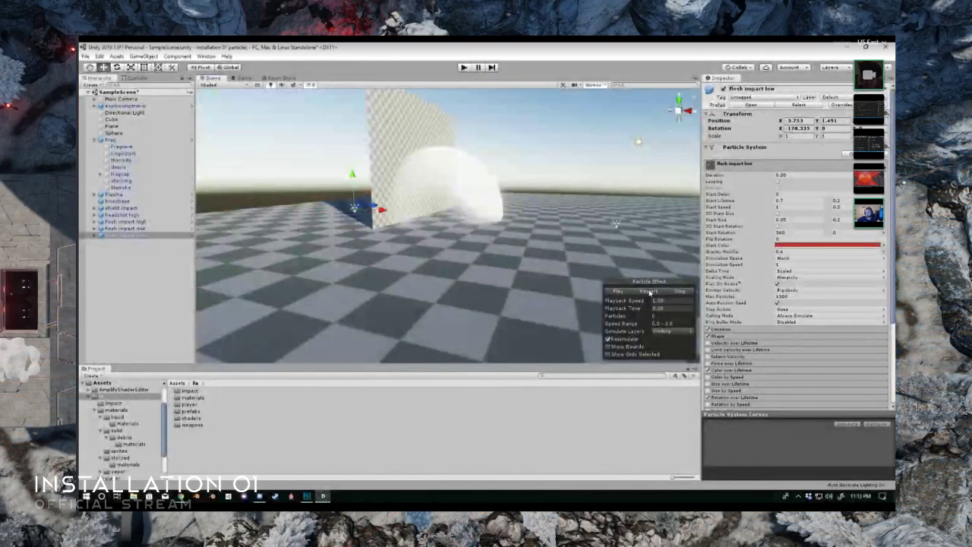
scroll(560, 282, up, 3)
middle_drag(560, 282, 573, 283)
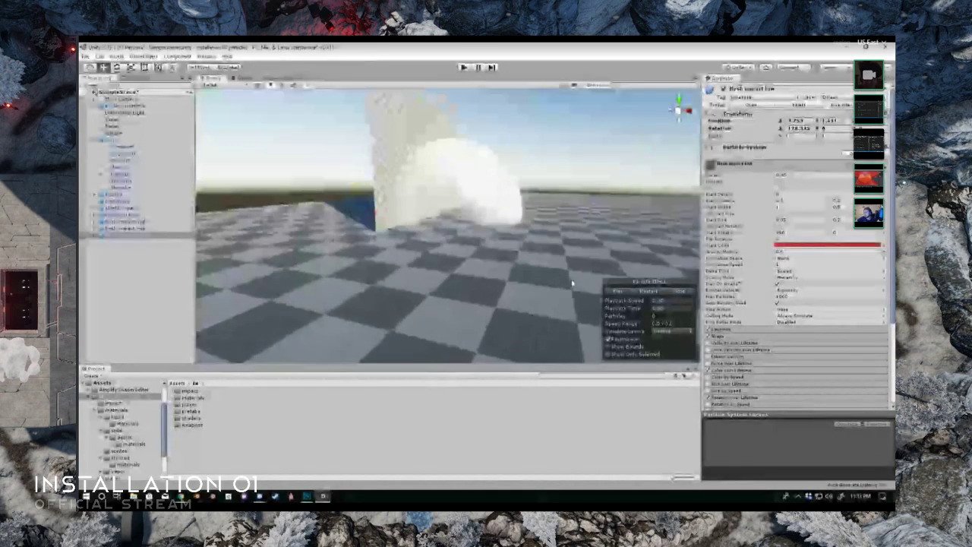
key(s)
right_drag(605, 277, 561, 259)
key(w)
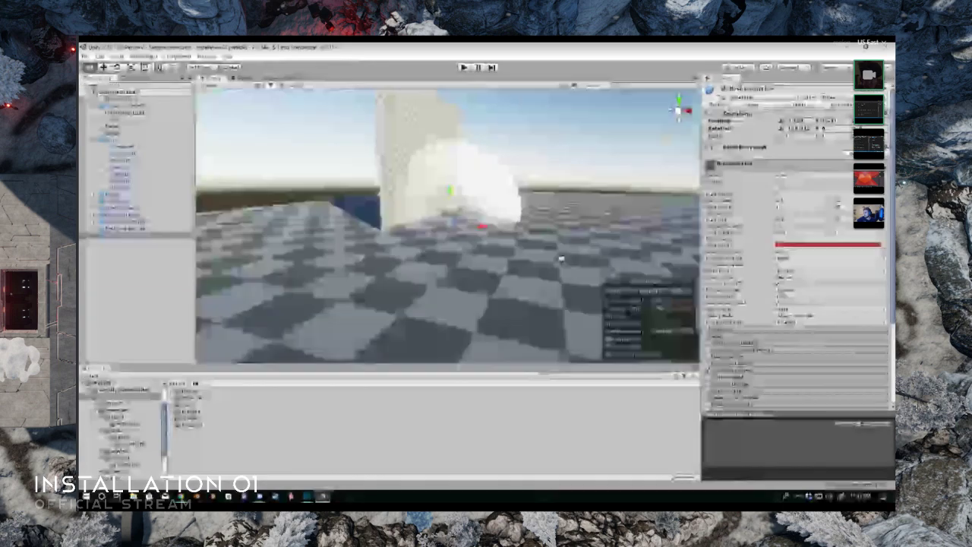
click(651, 292)
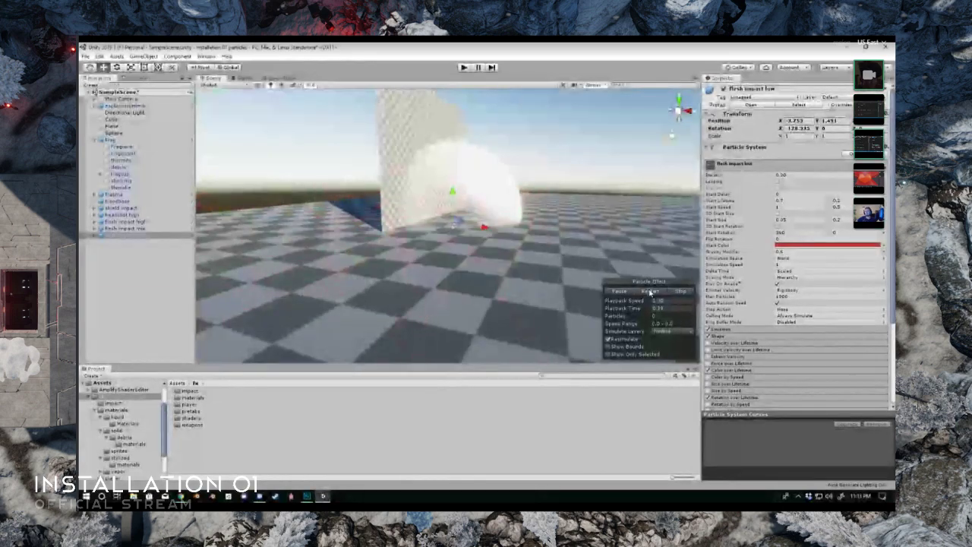
click(650, 293)
scroll(609, 263, down, 3)
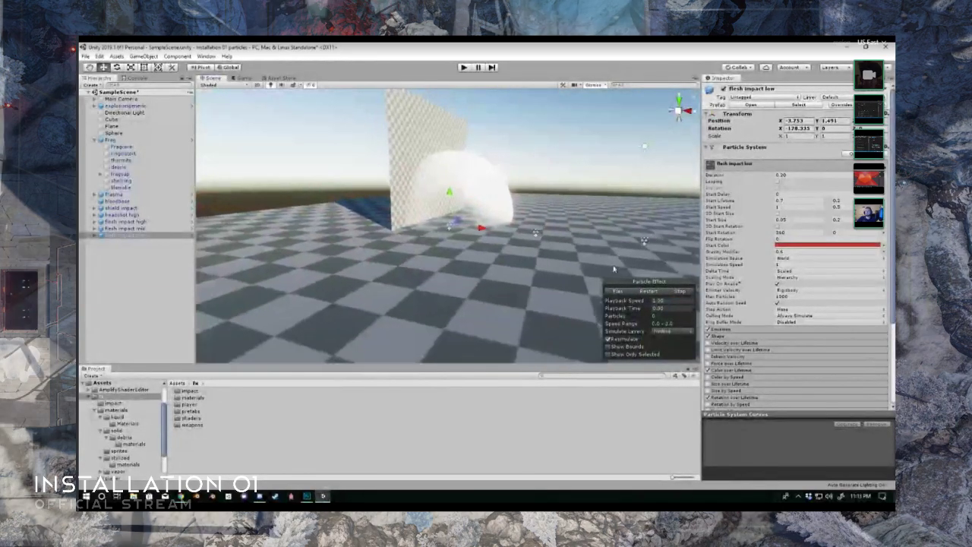
click(650, 294)
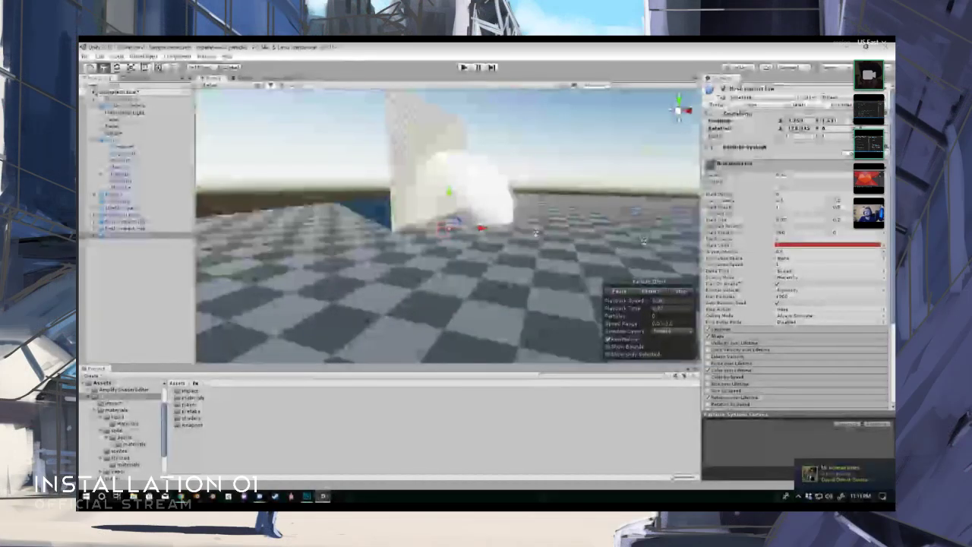
- Enlarge the 3D gizmo icons shown in the scene view
click(597, 86)
click(591, 95)
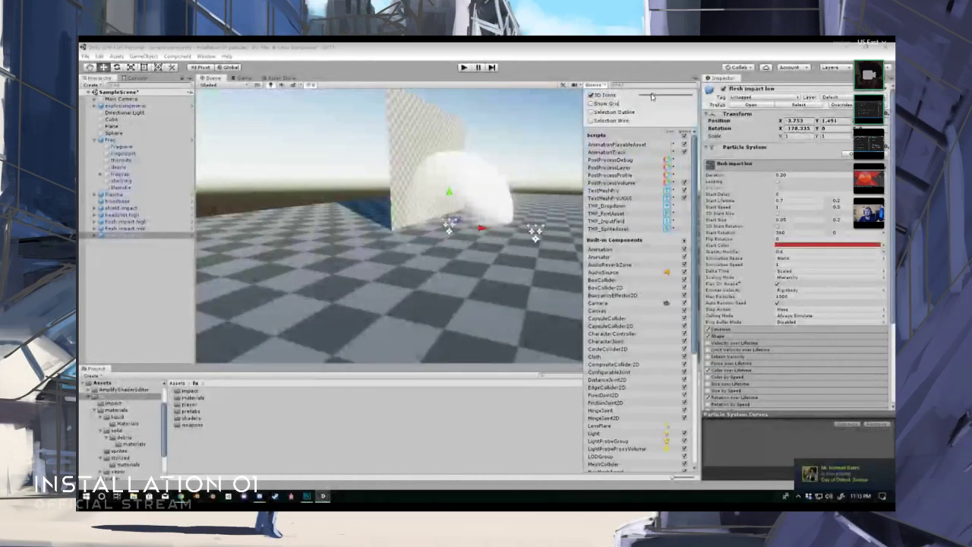
click(605, 78)
scroll(531, 165, up, 3)
scroll(531, 166, down, 1)
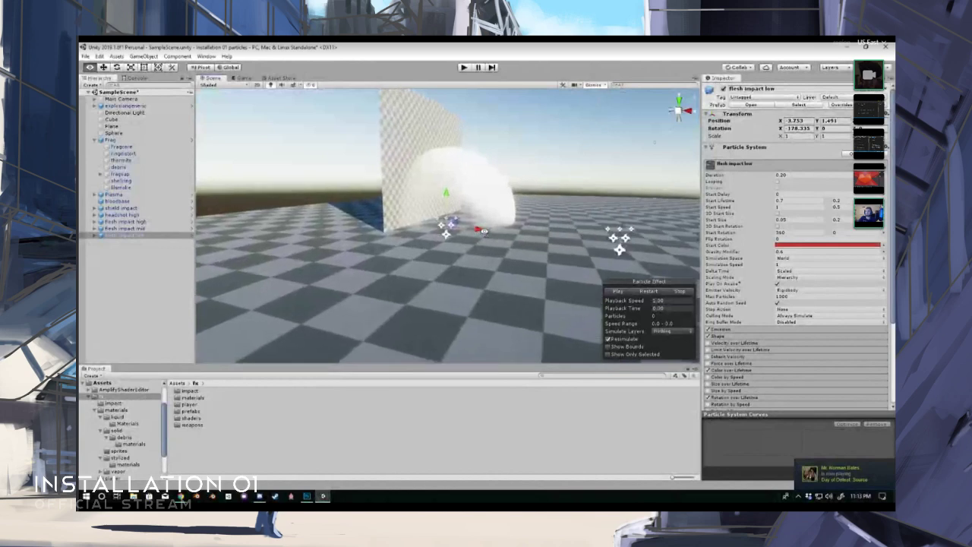
- Replay the flesh impact low effect several times and watch its small blood burst beside the wall
click(650, 292)
click(650, 293)
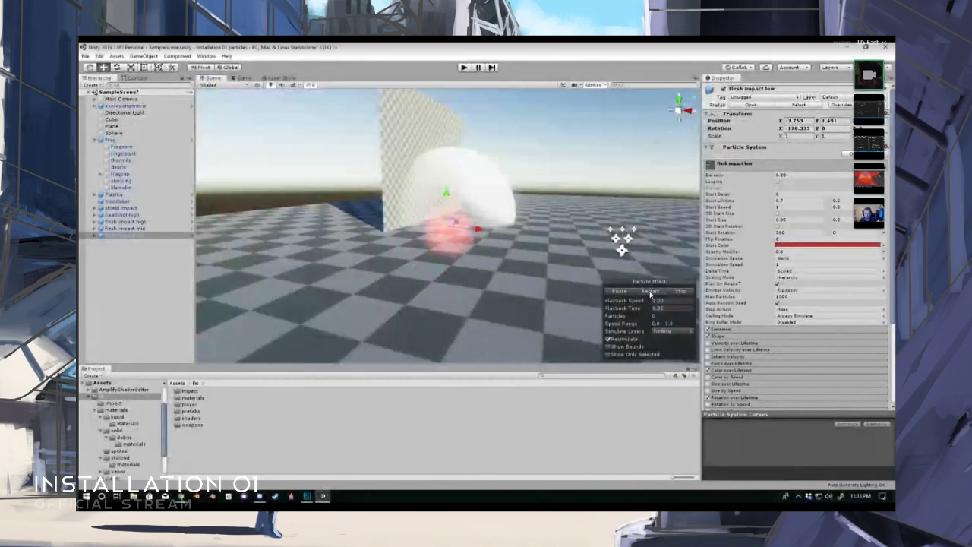
click(650, 295)
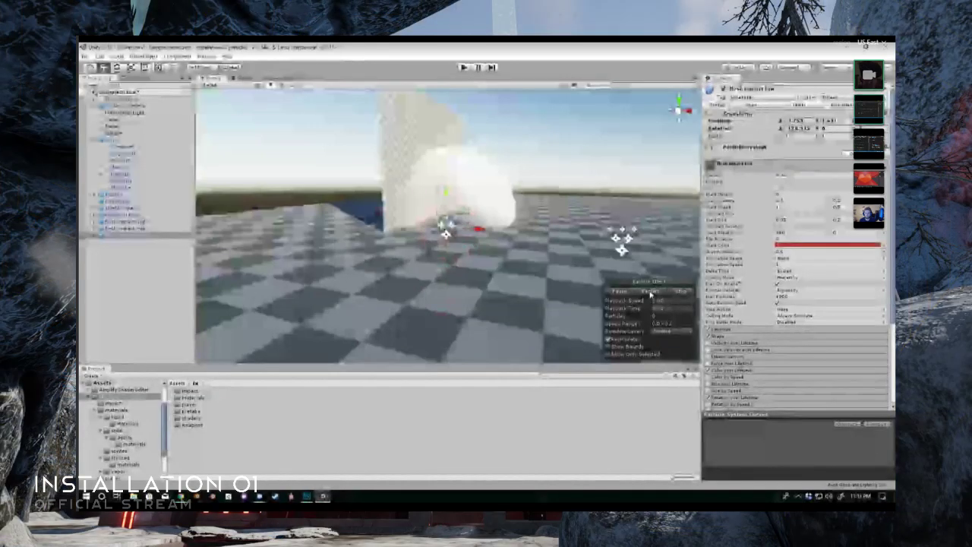
click(650, 294)
click(650, 294)
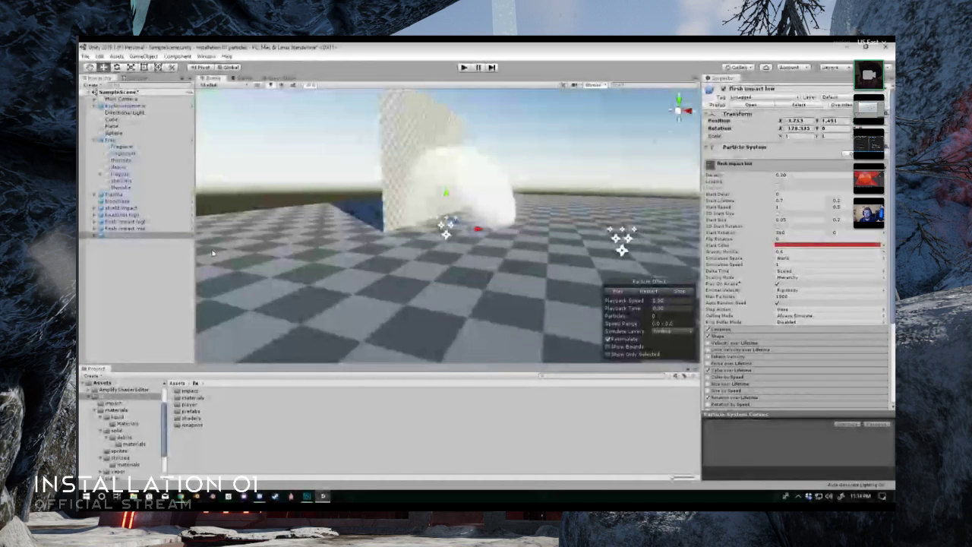
- Back far away from the checkered platform and replay the flesh impact low effect to judge its visibility at a distance
key(s)
right_drag(486, 264, 484, 264)
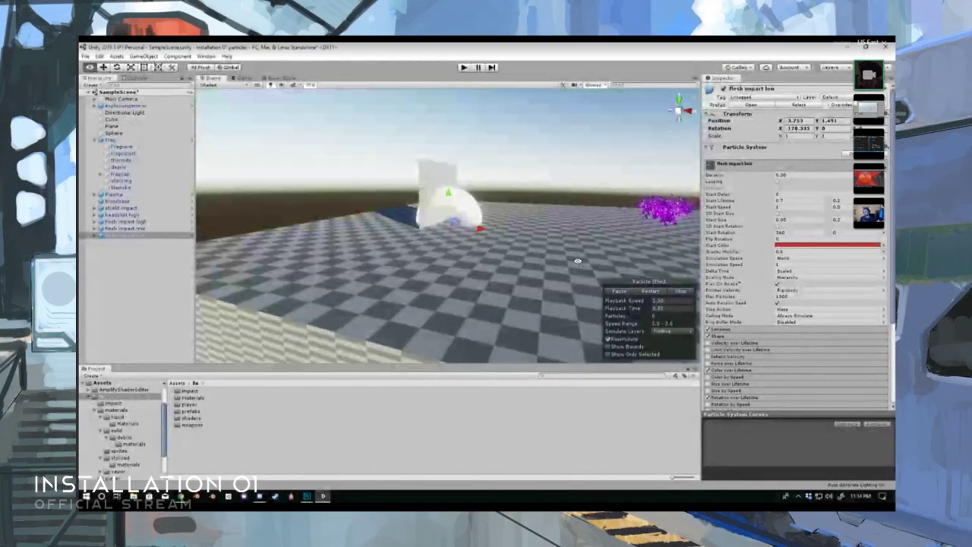
key(s)
right_drag(578, 262, 590, 270)
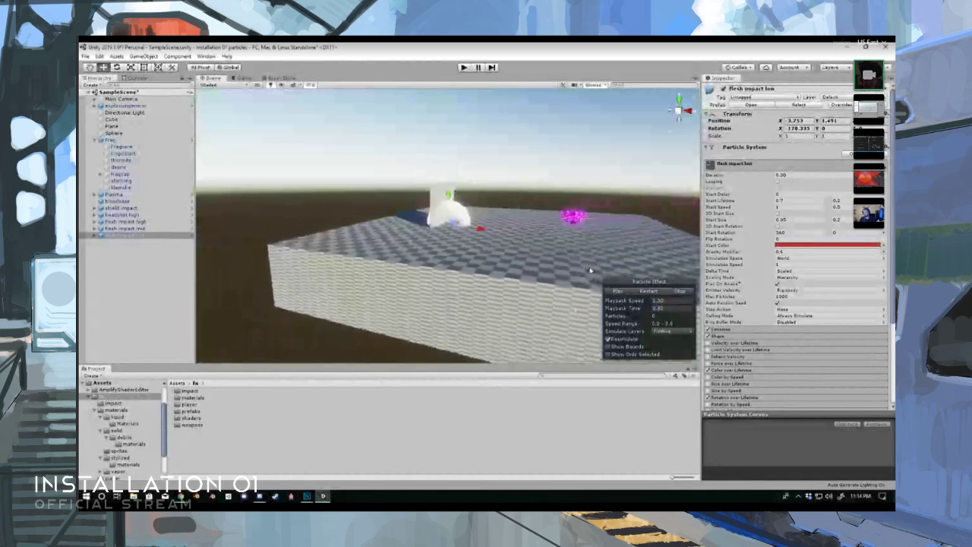
click(649, 293)
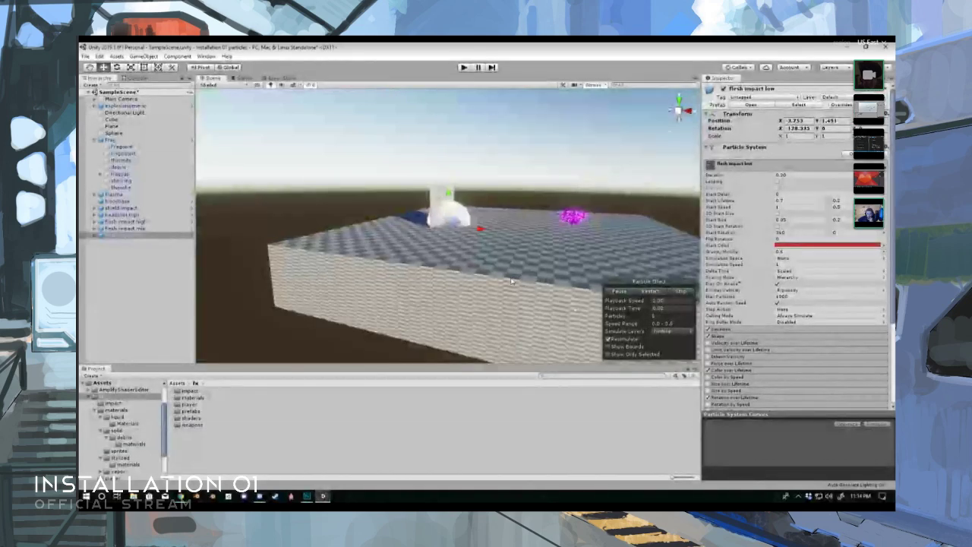
- Select the headshot high effect, replay it, freeze it mid-burst and examine the blood spray
key(w)
right_drag(511, 282, 452, 264)
click(435, 243)
key(d)
click(455, 222)
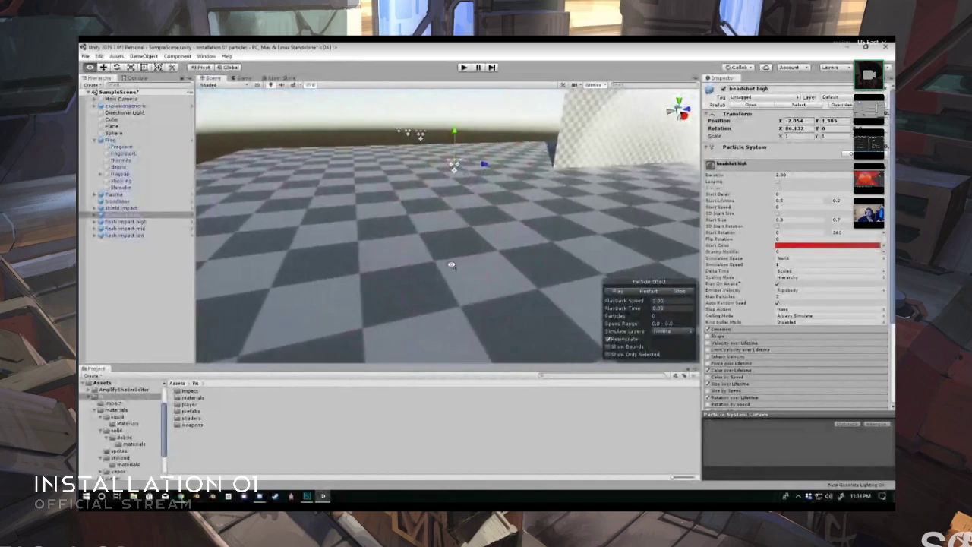
click(650, 293)
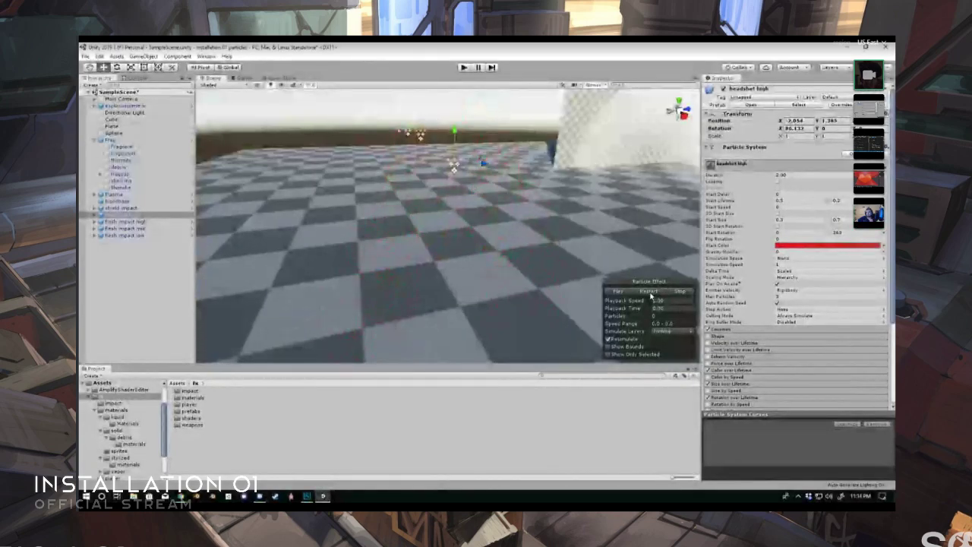
click(615, 292)
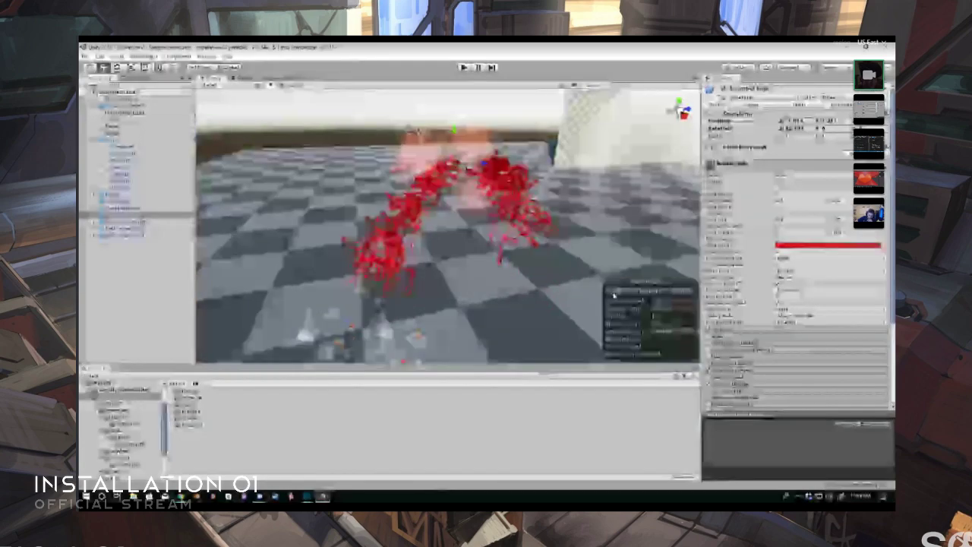
alt+drag(515, 294, 500, 309)
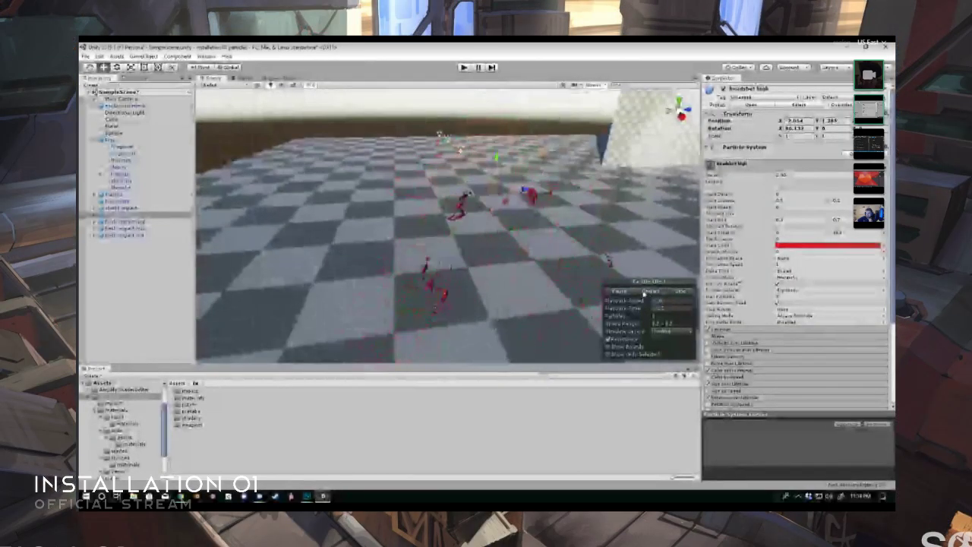
- Replay the headshot high effect from a raised viewpoint, pause it mid-burst and look around the frozen spray
click(650, 292)
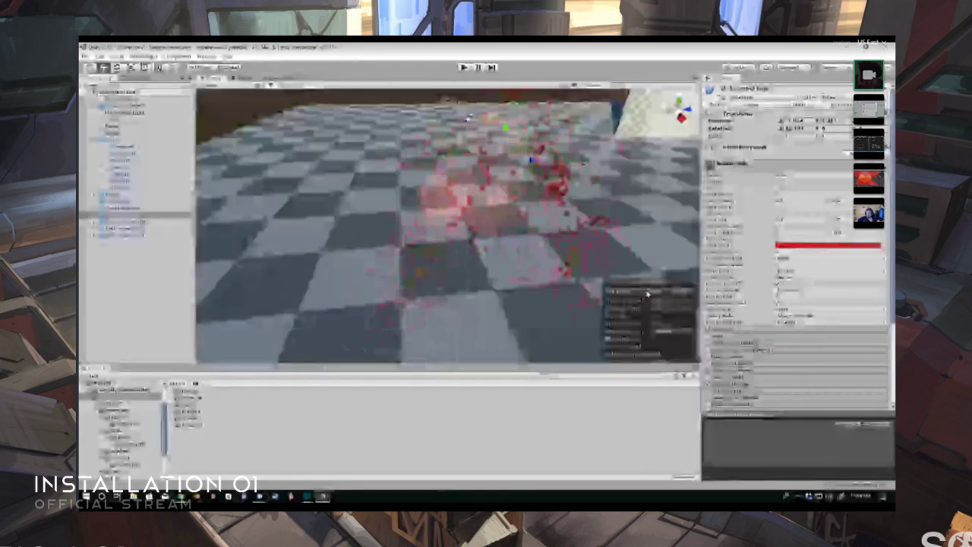
click(648, 294)
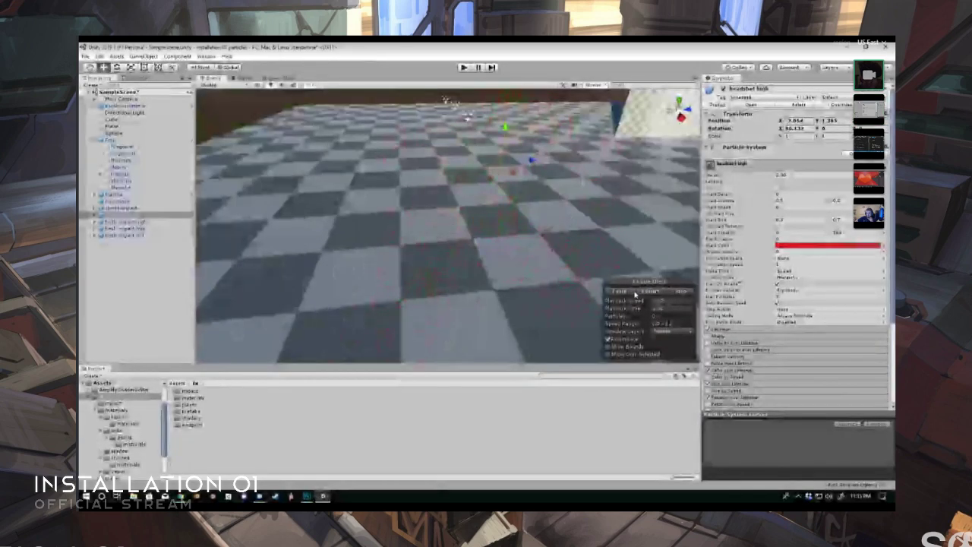
click(685, 293)
click(620, 293)
right_drag(560, 266, 538, 263)
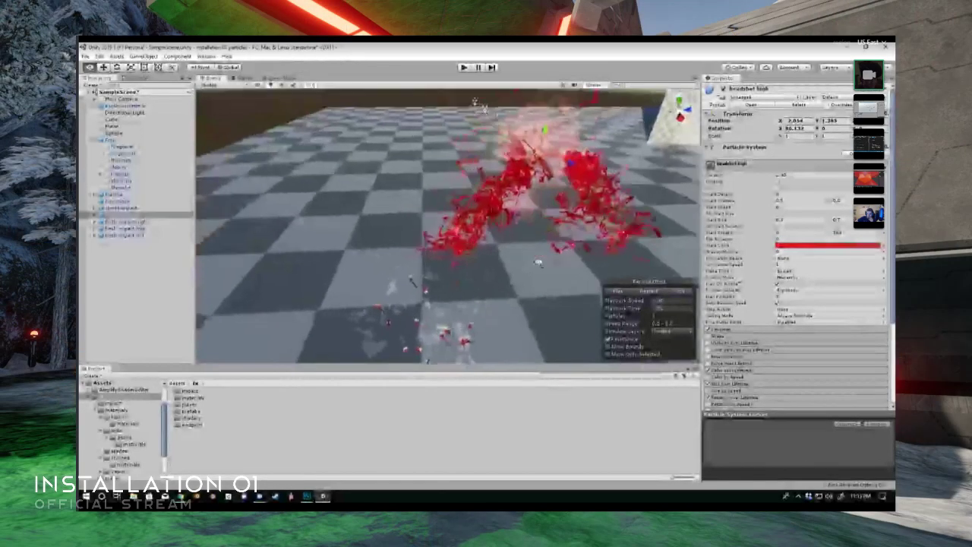
alt+drag(538, 264, 617, 249)
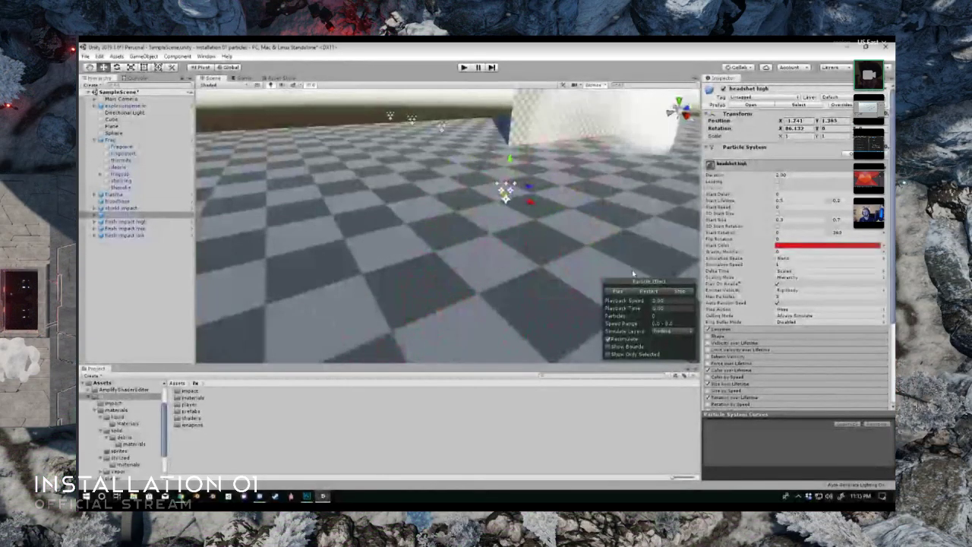
- Examine the headshot high effect from low and close viewpoints and frame it in the scene
right_drag(566, 263, 457, 252)
alt+drag(458, 251, 527, 242)
scroll(527, 251, up, 3)
scroll(527, 243, down, 5)
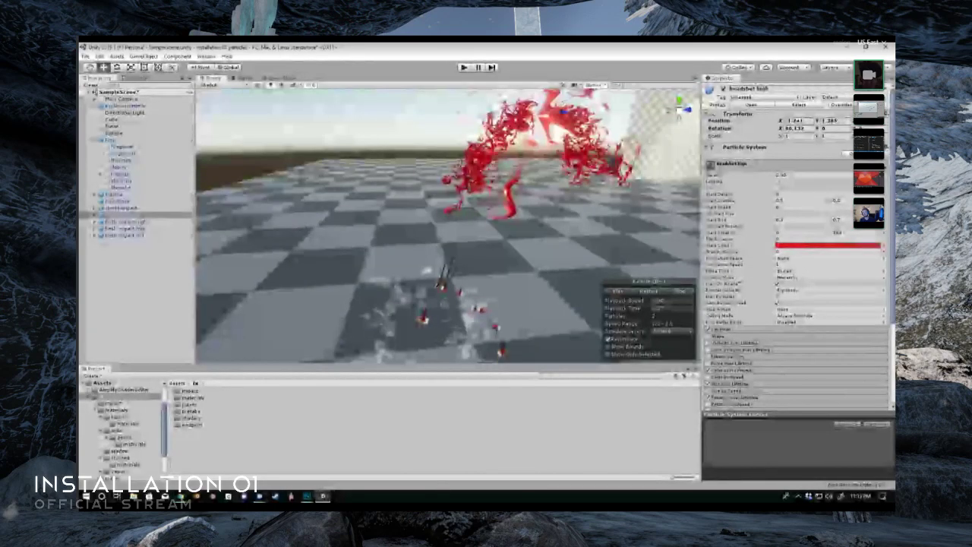
mouse_move(477, 238)
alt+mouse_down()
mouse_move(495, 223)
mouse_move(485, 234)
alt+mouse_up()
key(f)
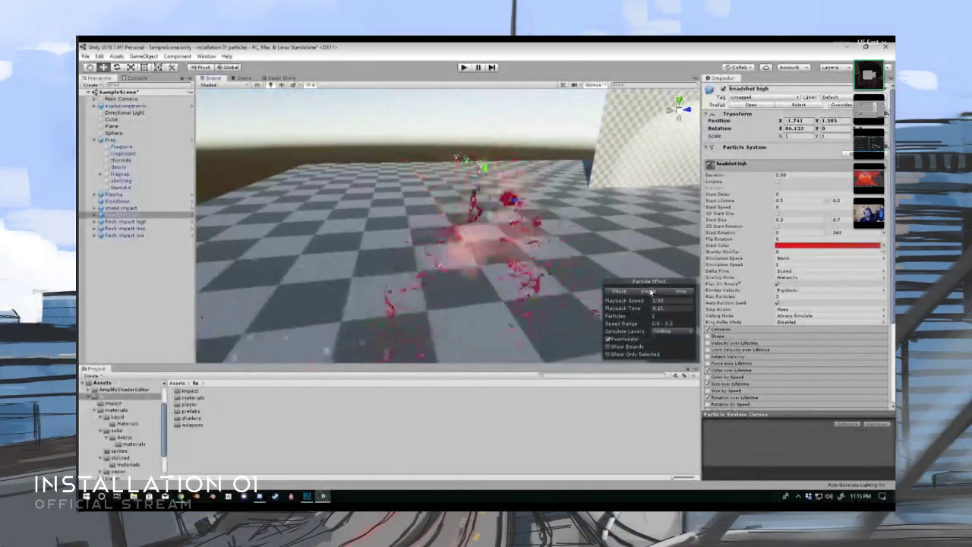
- Freeze another headshot high burst partway through and inspect its blood trails from farther back
click(625, 292)
alt+drag(517, 253, 508, 263)
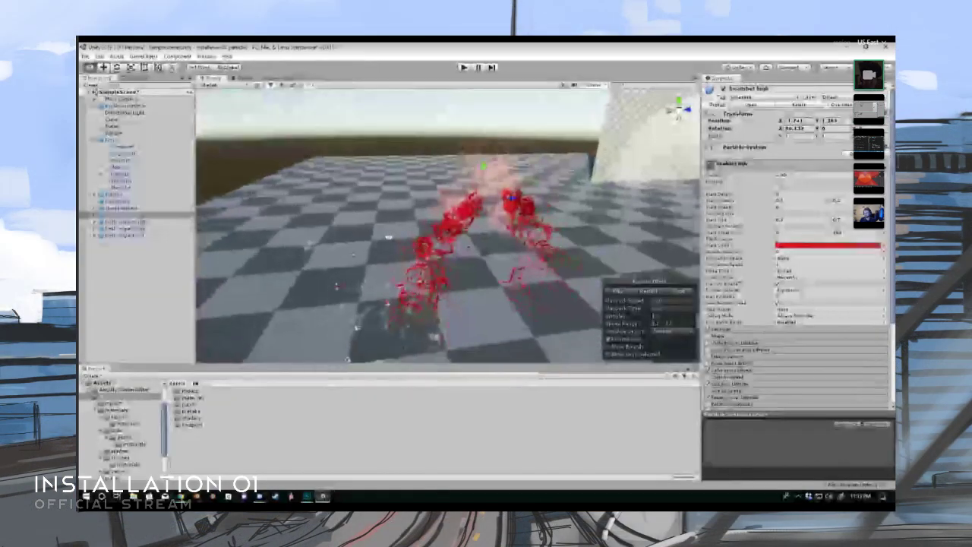
alt+drag(363, 240, 633, 304)
- Select the explosiongeneric effect and replay it repeatedly to watch its flash light the platform
click(430, 251)
click(656, 292)
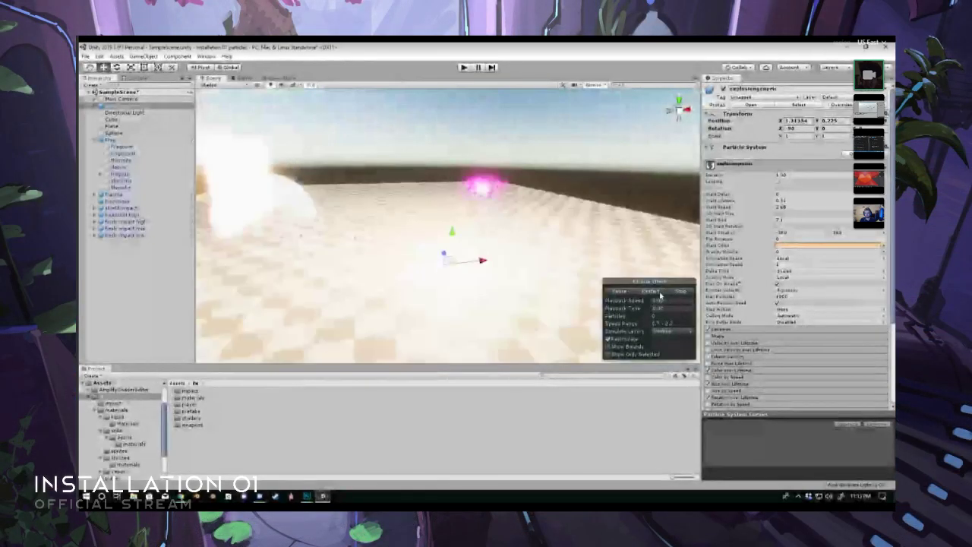
click(656, 294)
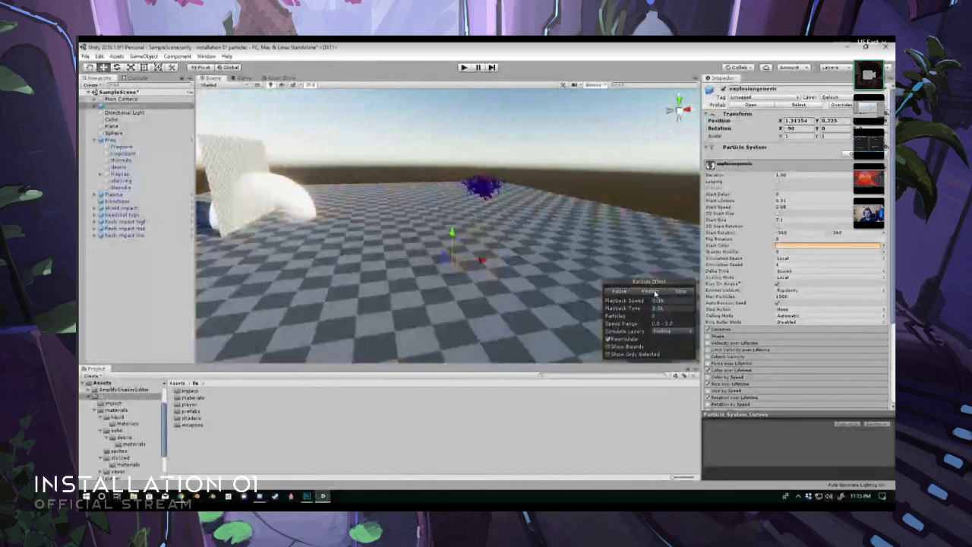
click(655, 294)
click(654, 293)
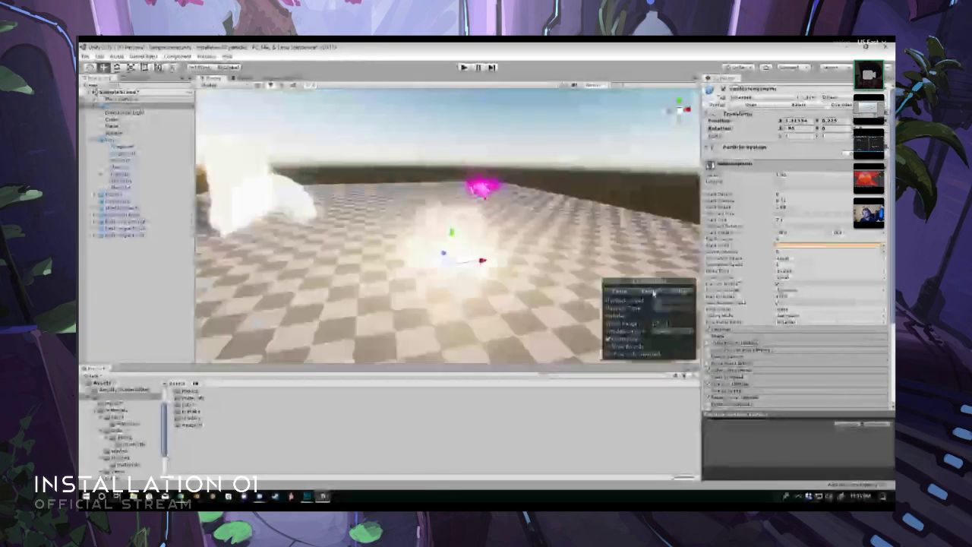
- Open the explosiongeneric prefab for editing, check the frags child's particle settings and return to the root effect
click(193, 107)
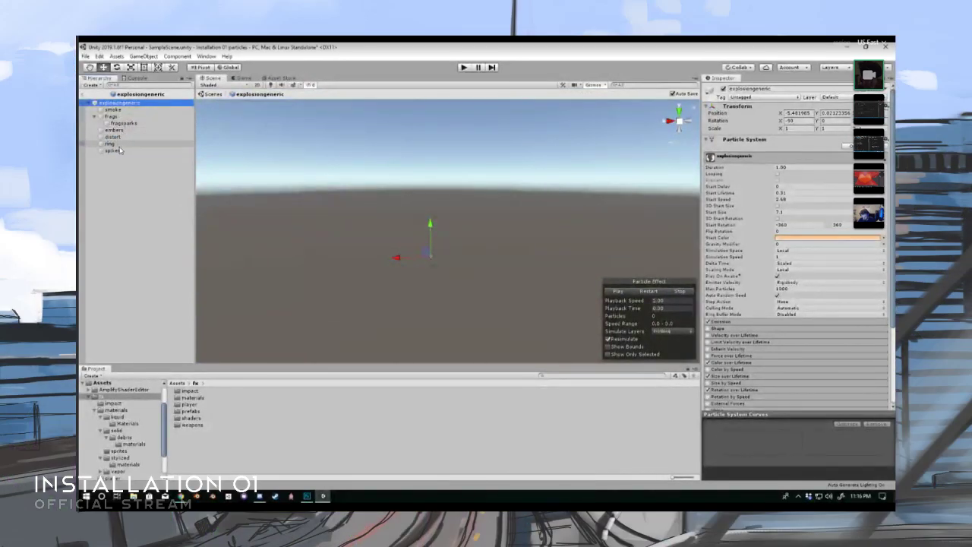
click(111, 116)
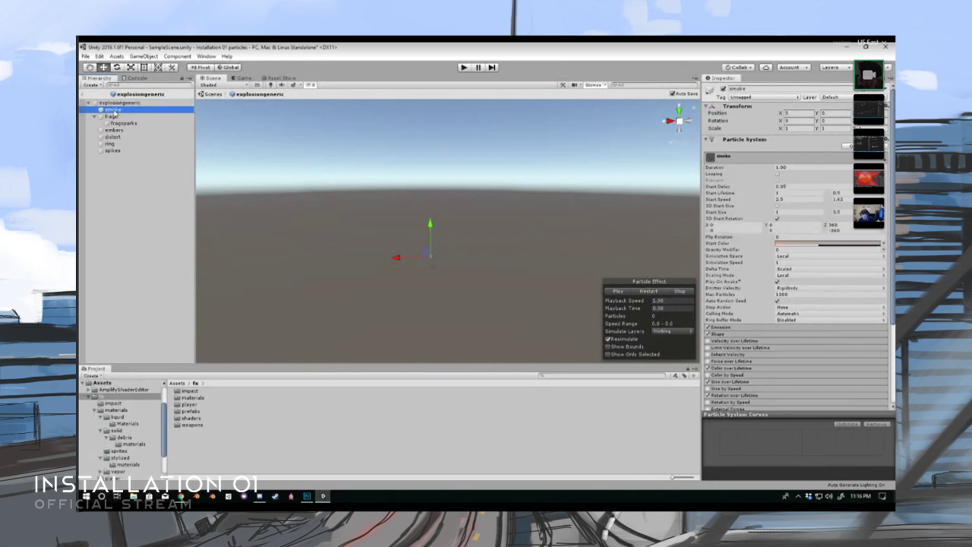
scroll(753, 287, down, 5)
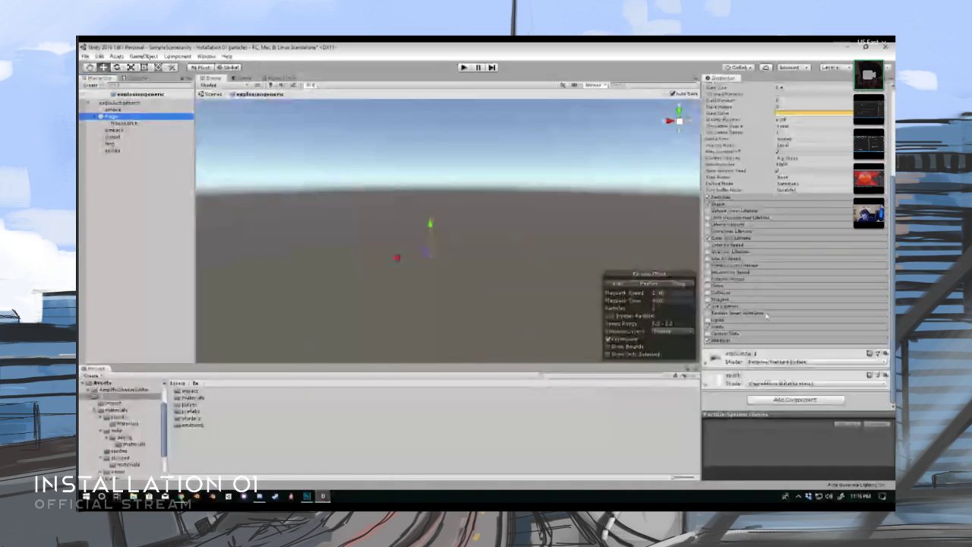
click(116, 103)
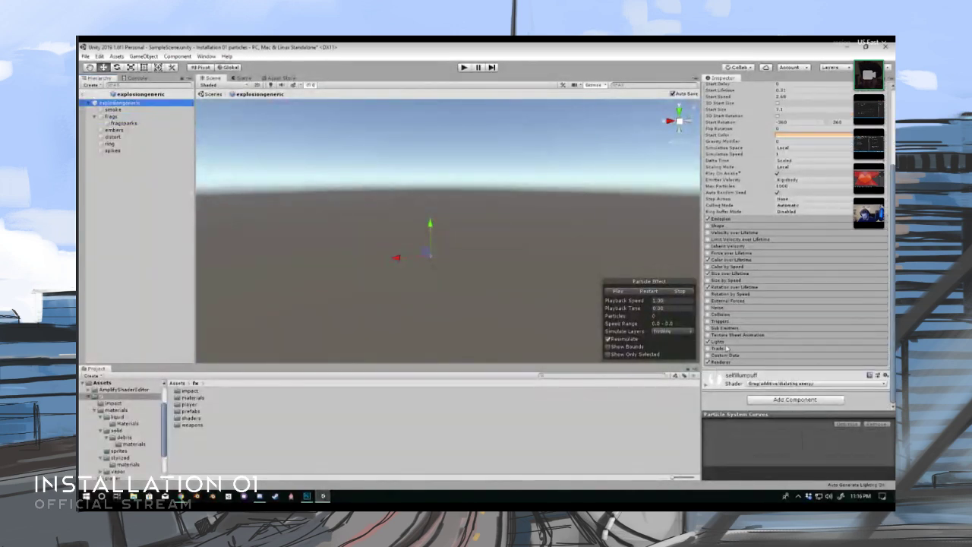
- Adjust the range multiplier and set Maximum Lights to 1 in the root explosion's Lights module, and replay the effect
click(726, 341)
scroll(779, 351, down, 2)
click(779, 335)
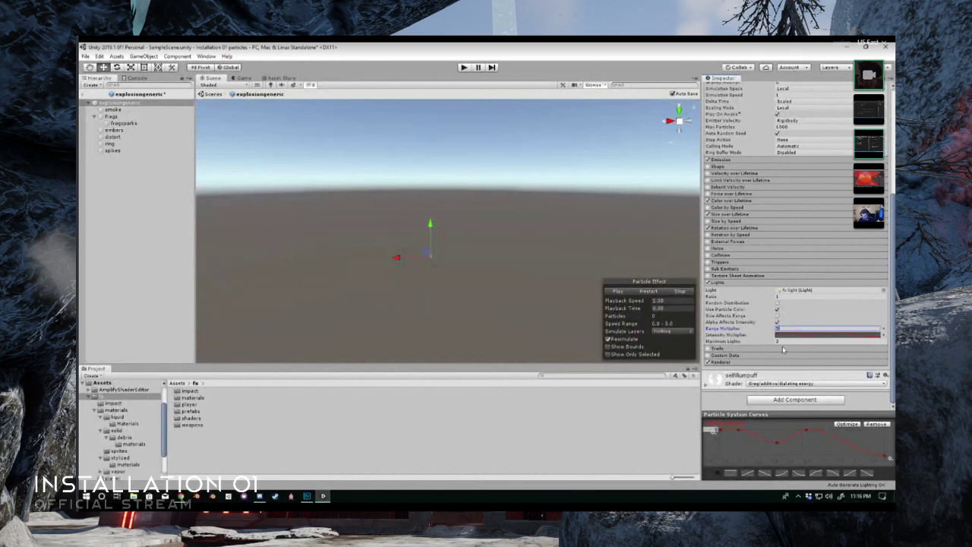
click(782, 341)
click(649, 292)
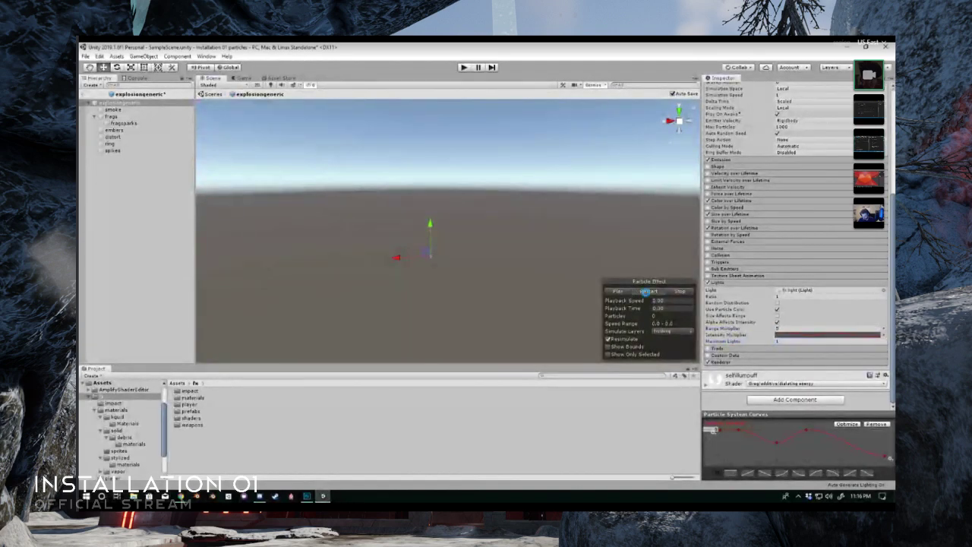
- Replay the explosiongeneric effect in its prefab, return to SampleScene and replay it over the checkered floor
click(648, 293)
click(648, 293)
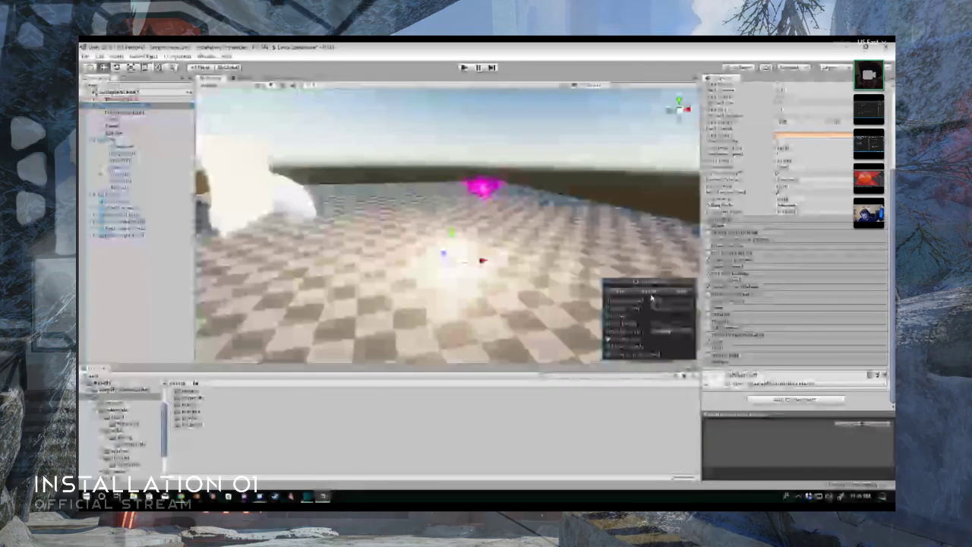
click(650, 294)
click(649, 294)
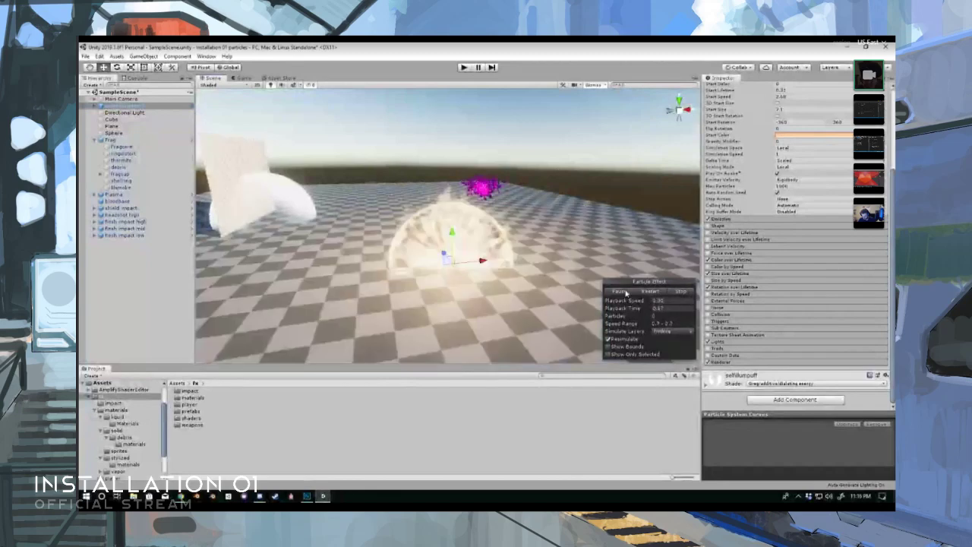
- Freeze the generic explosion partway, inspect its light on the checkered floor, and replay it
click(625, 293)
click(622, 293)
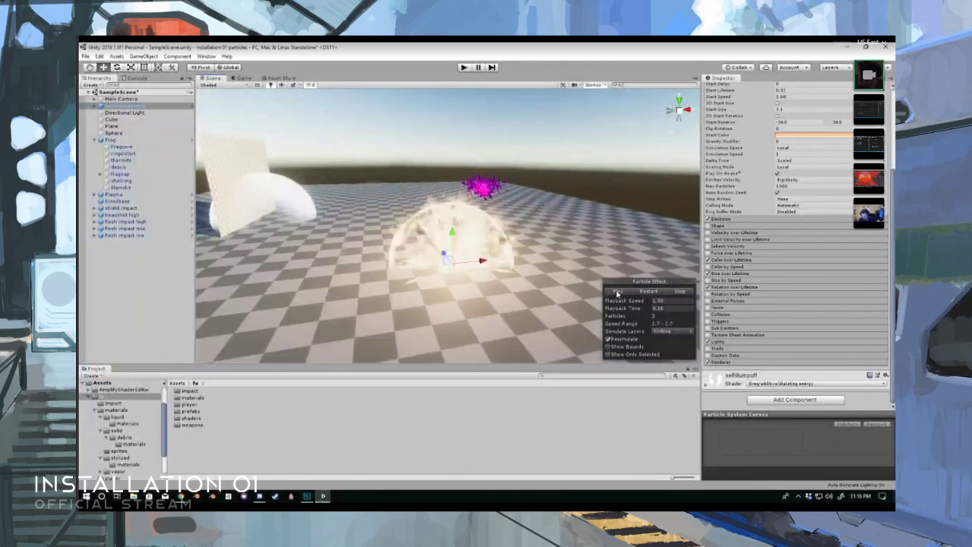
alt+drag(552, 289, 490, 274)
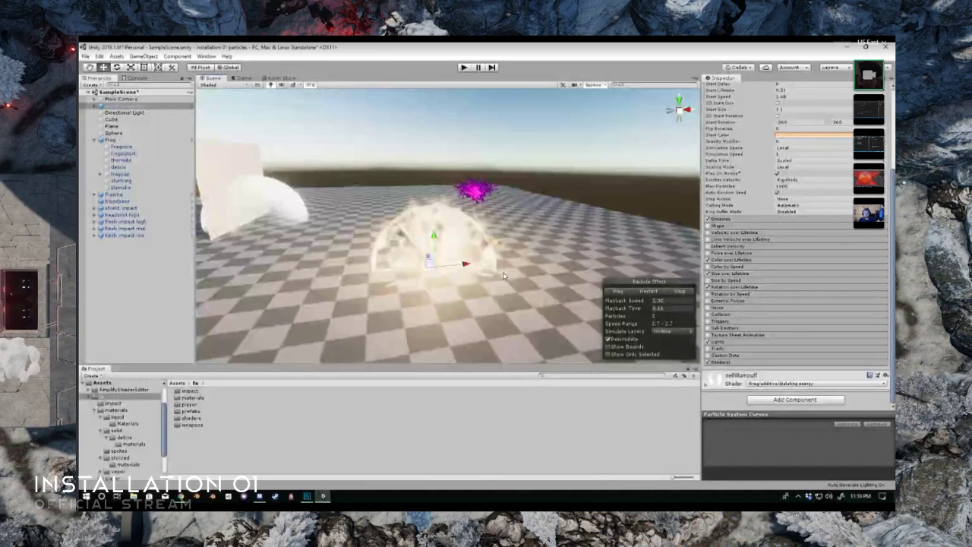
click(646, 291)
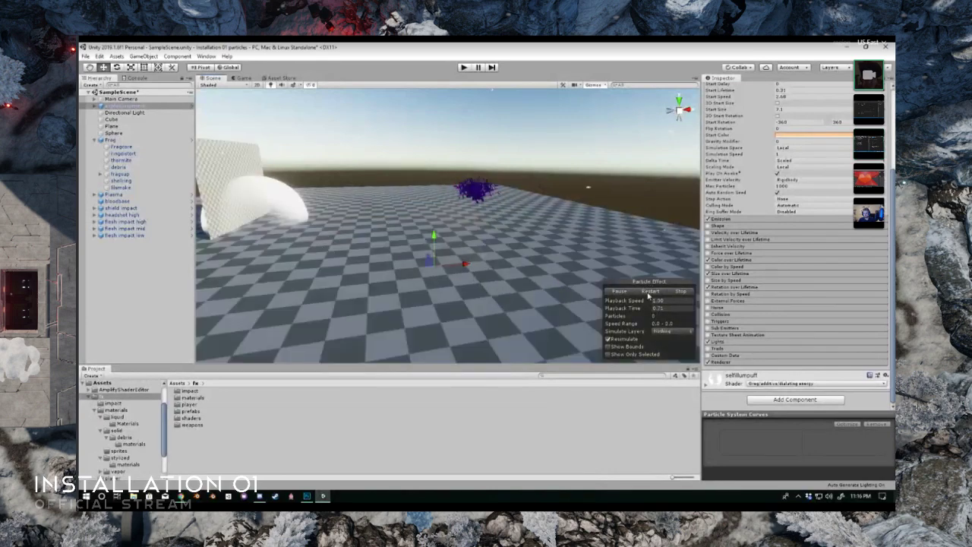
click(648, 292)
- Select the Frag effect in the scene and replay it repeatedly to watch its flash, sparks and rising smoke
right_drag(293, 190, 319, 193)
click(161, 140)
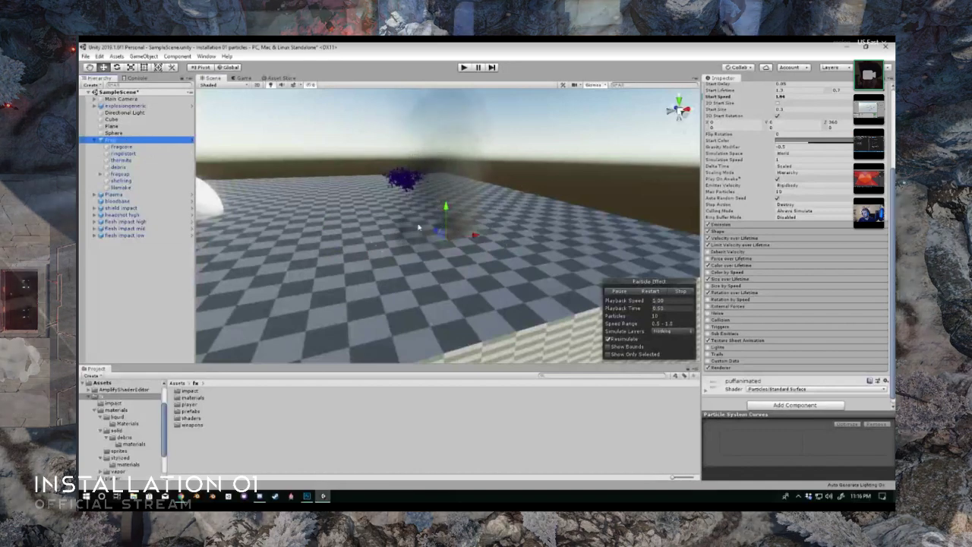
right_drag(422, 223, 436, 200)
click(647, 292)
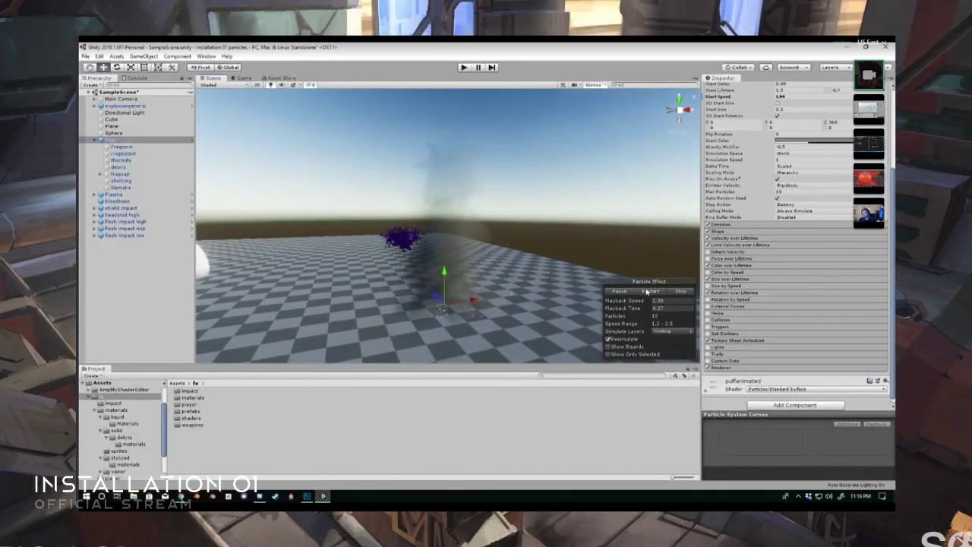
click(647, 291)
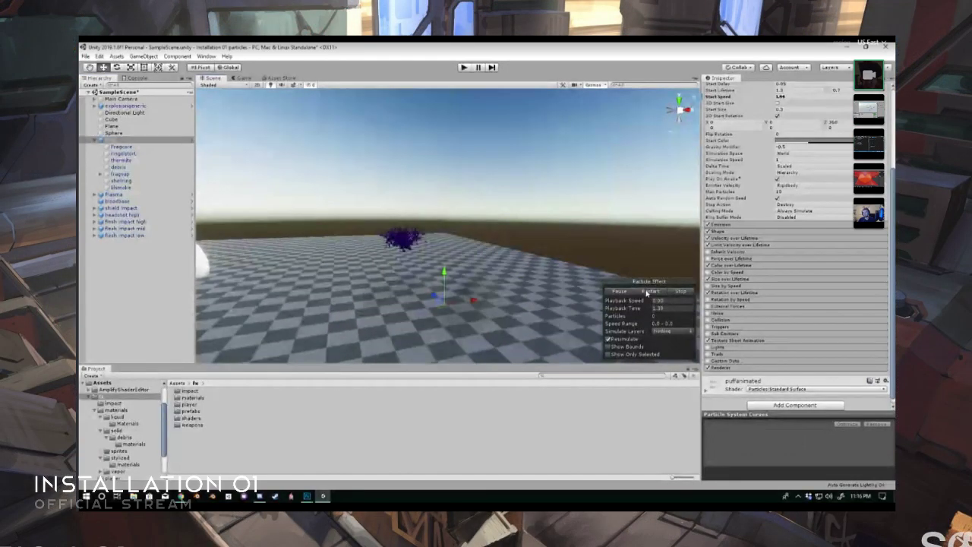
click(647, 292)
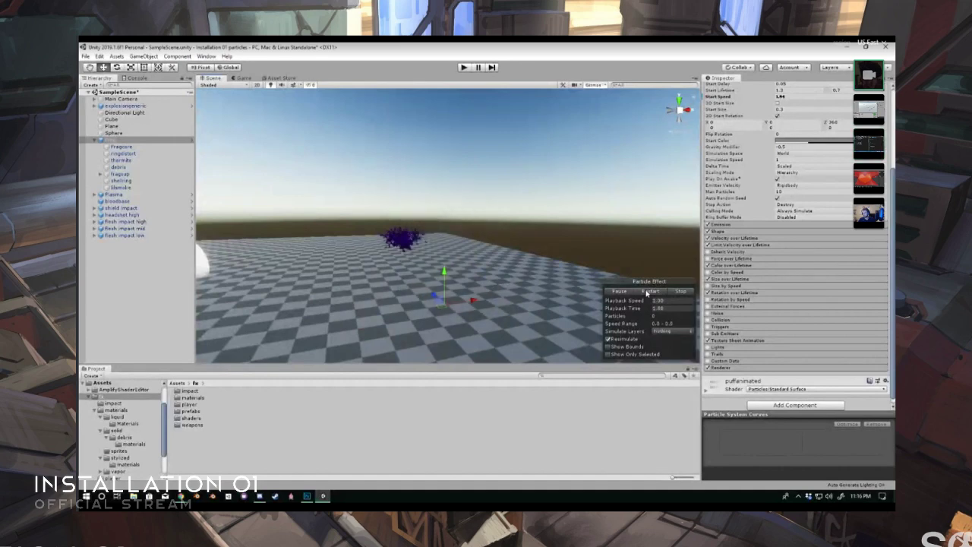
click(648, 292)
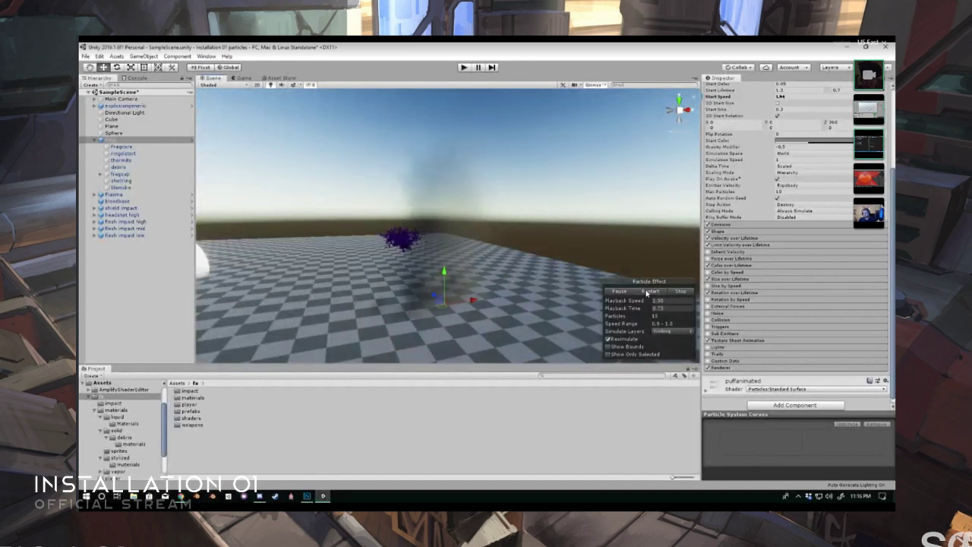
click(647, 292)
click(648, 291)
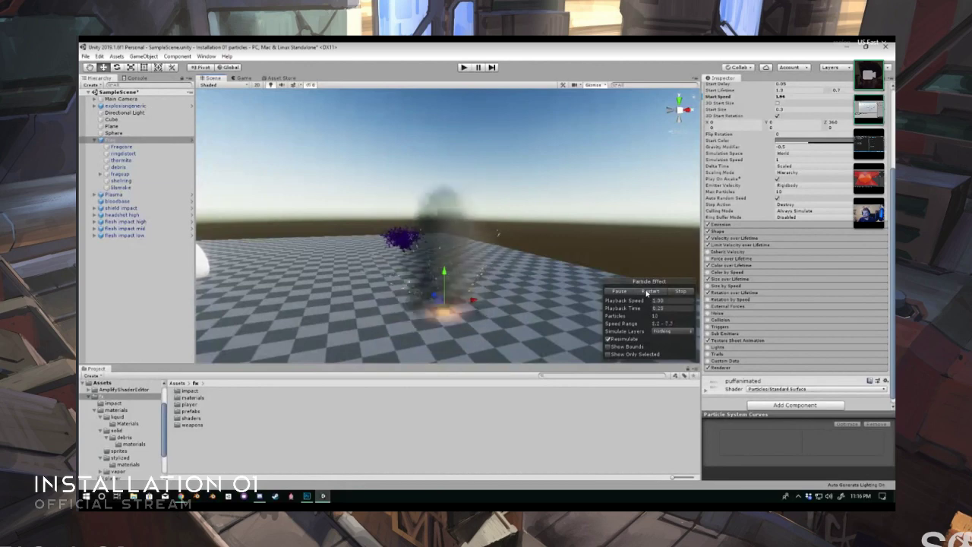
click(647, 291)
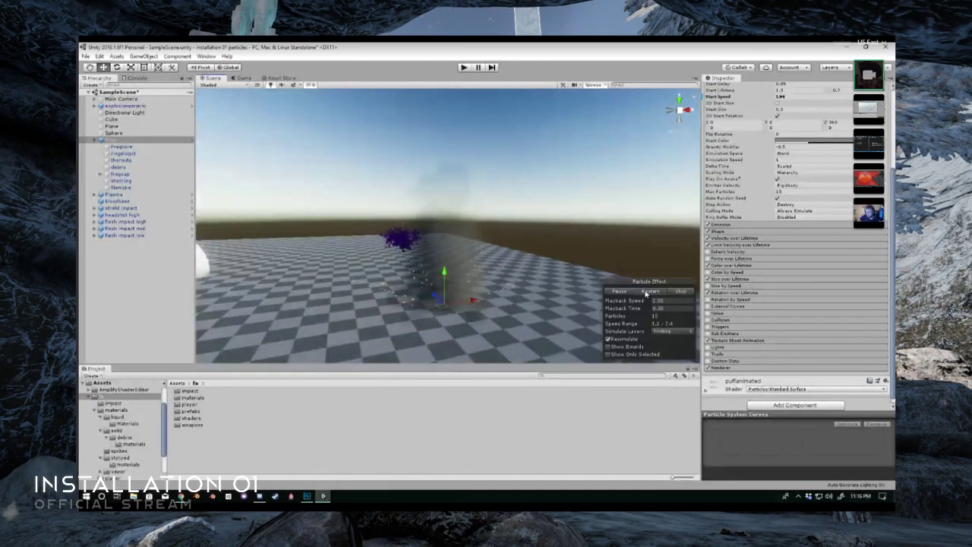
click(647, 291)
click(647, 292)
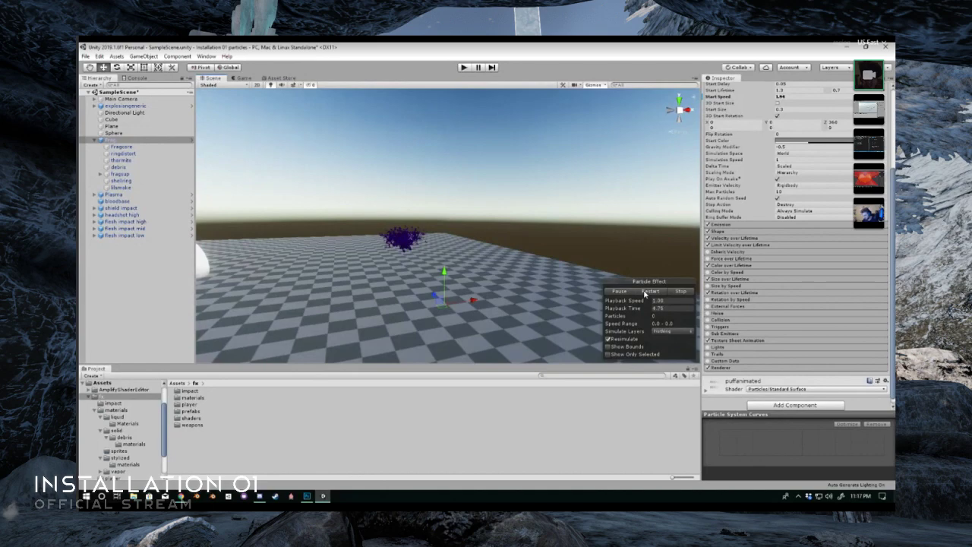
- Replay the frag grenade explosion several more times, pause it during the smoke phase and stop the playback
click(645, 293)
click(645, 292)
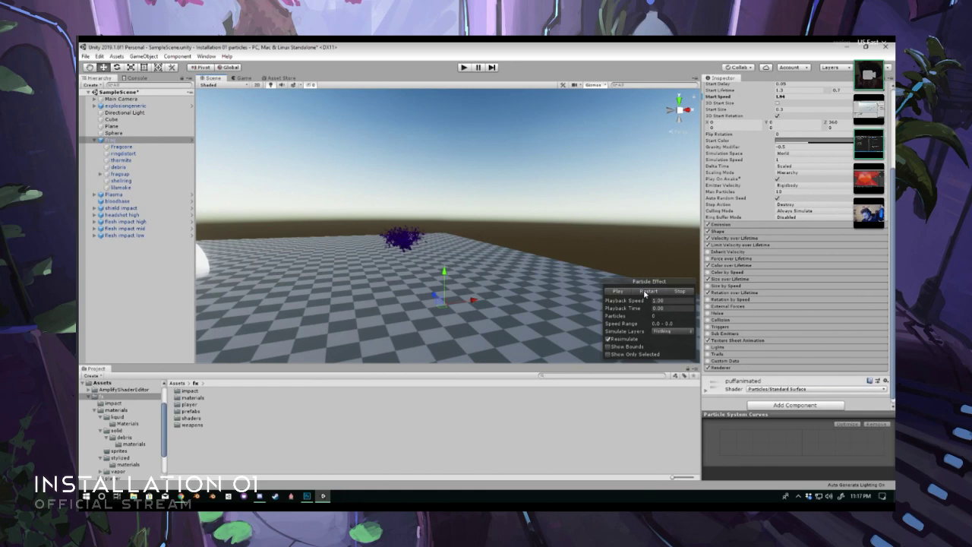
click(644, 293)
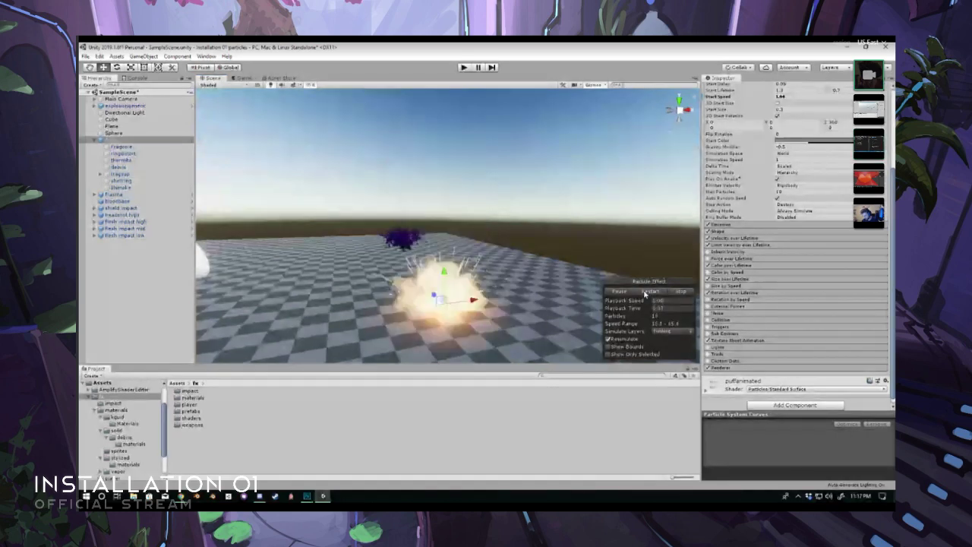
click(645, 293)
click(644, 292)
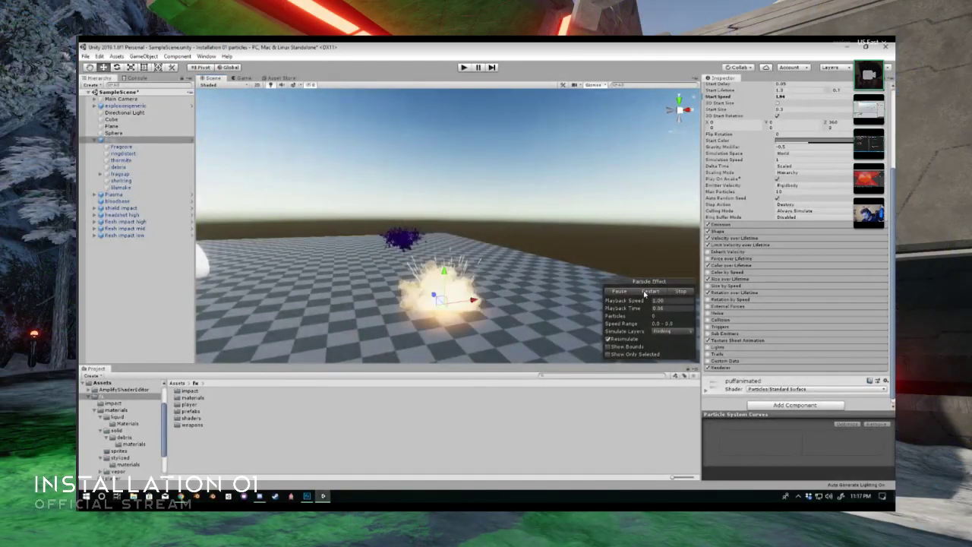
click(644, 292)
click(621, 292)
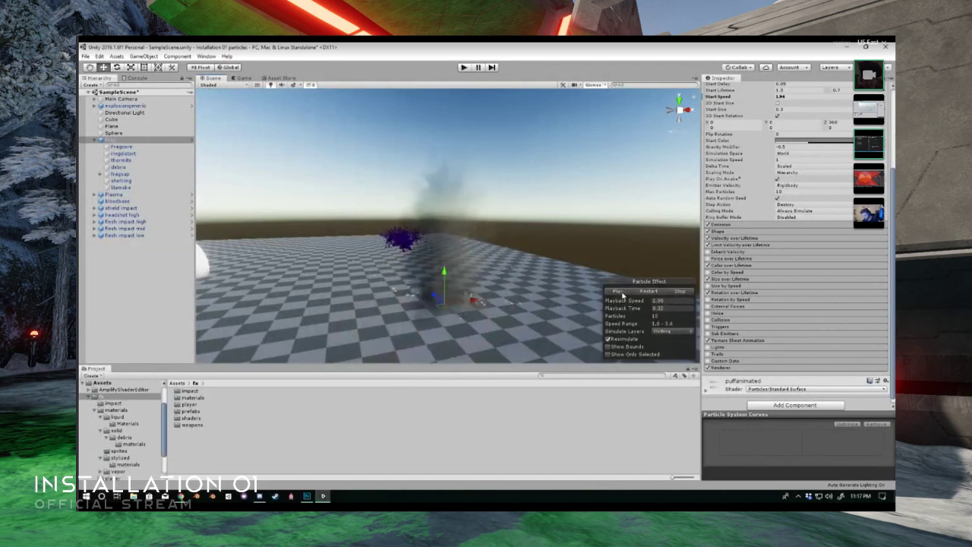
click(676, 294)
- Select the Plasma effect, frame it in the scene and replay it, freezing the burst partway
right_drag(473, 268, 483, 285)
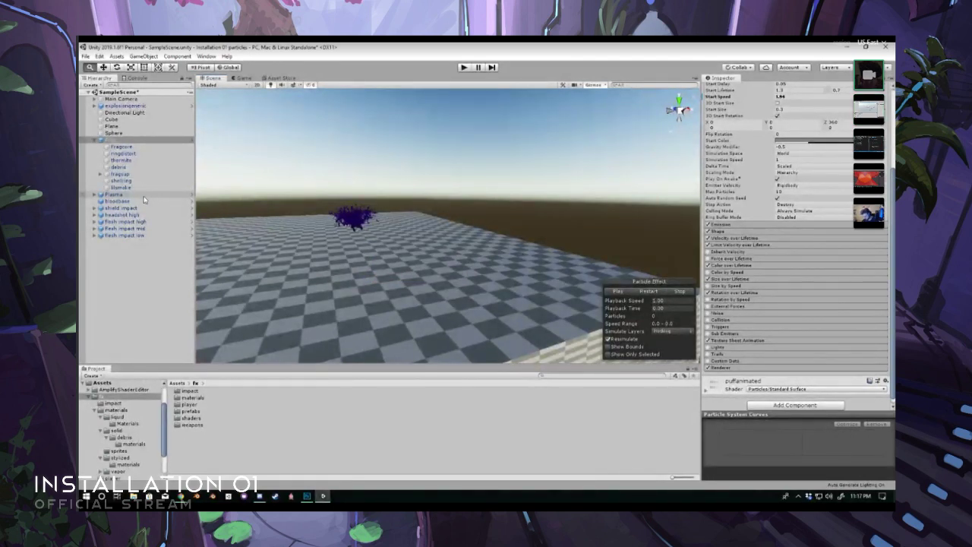
click(114, 195)
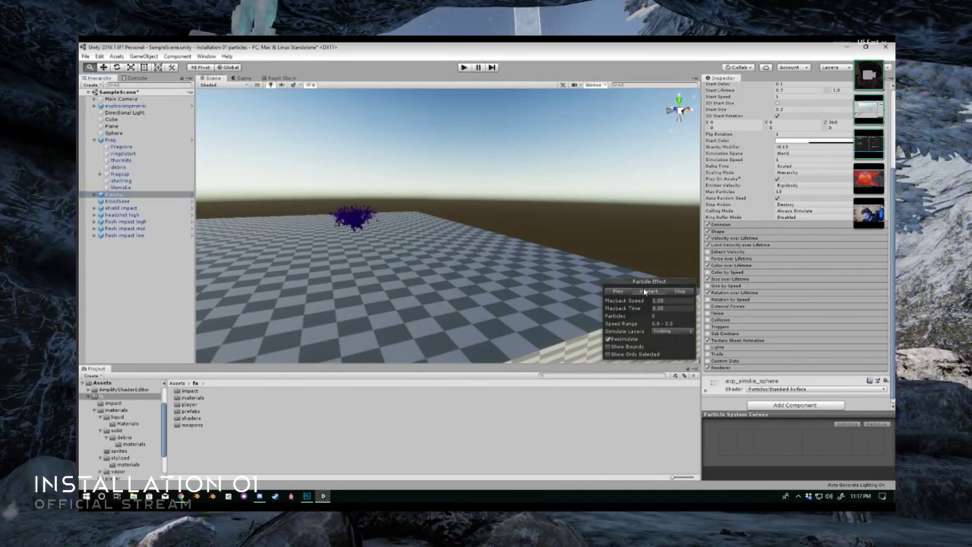
click(644, 292)
key(f)
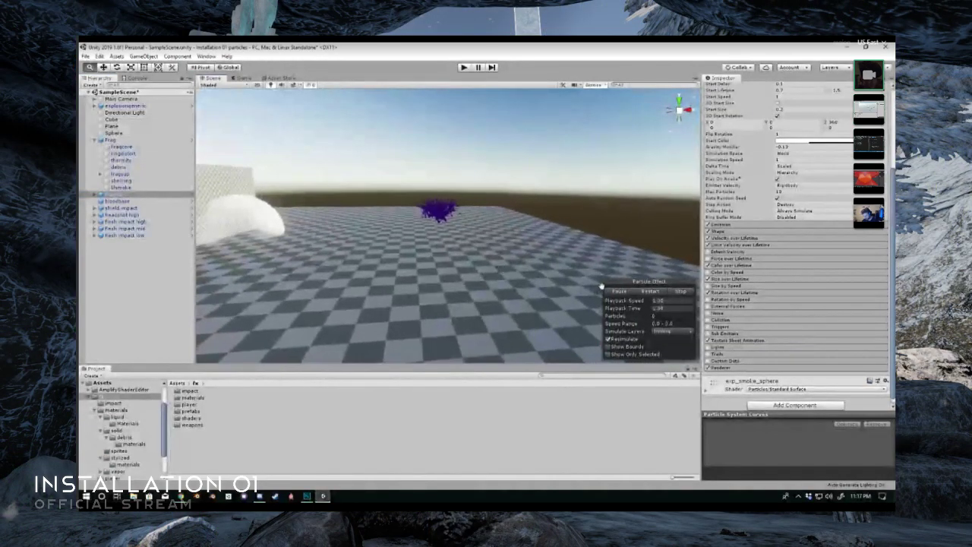
click(646, 292)
click(646, 292)
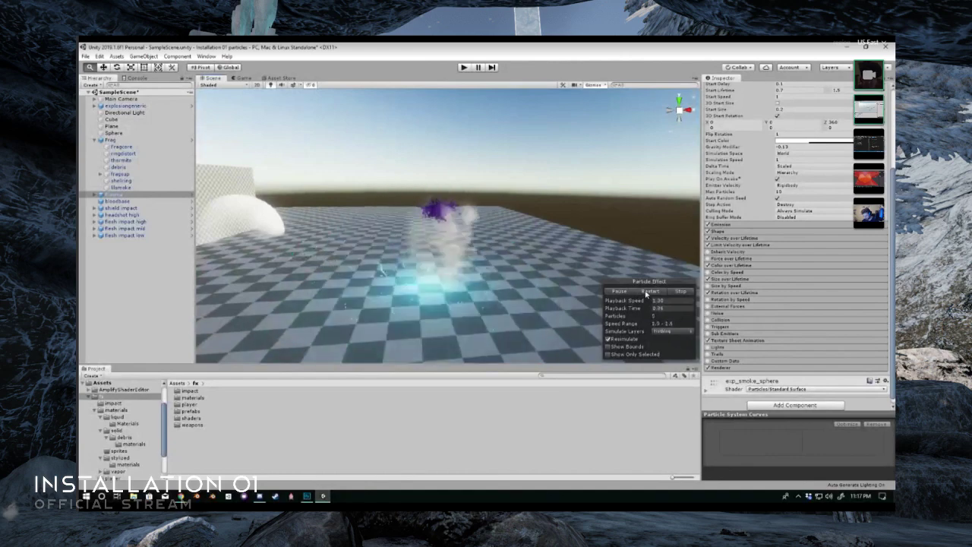
click(646, 292)
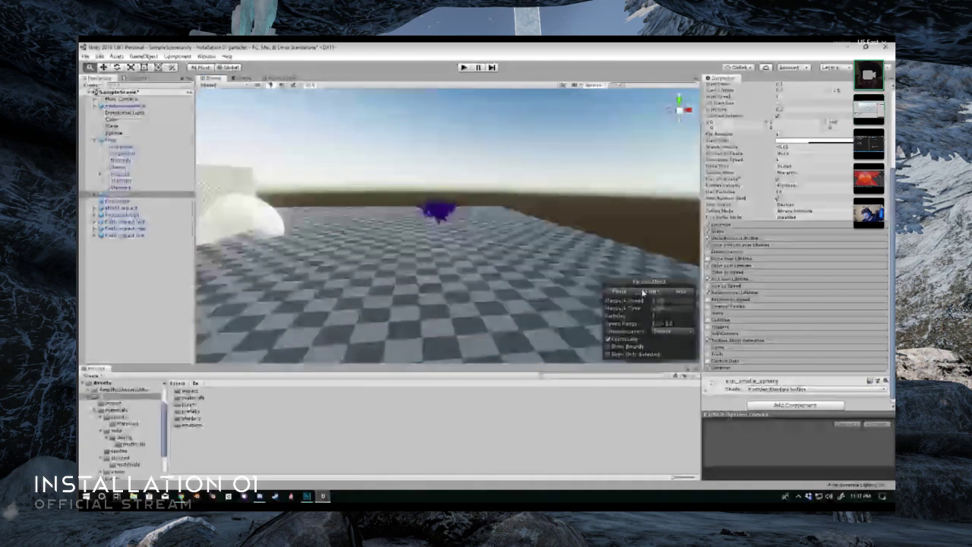
click(646, 293)
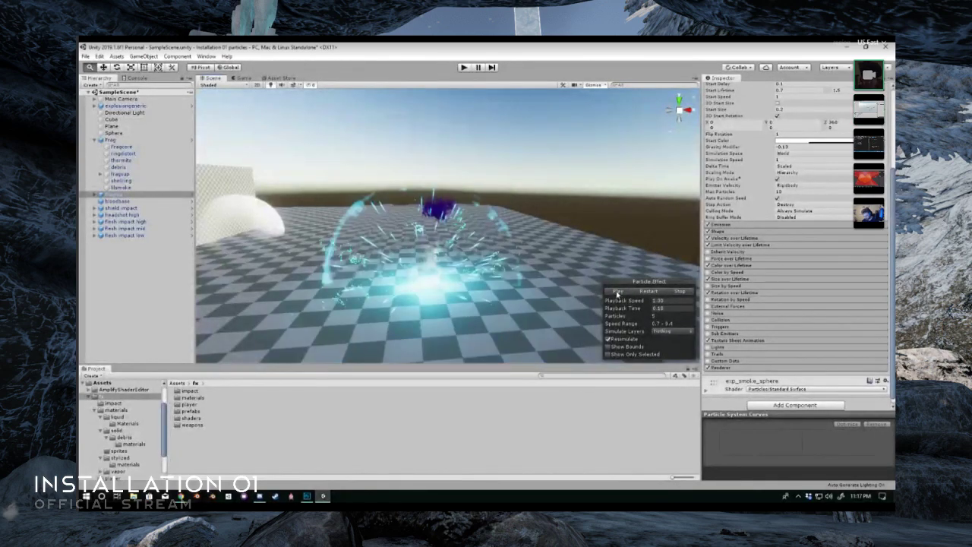
- Examine the frozen plasma burst's ring, sparks and electric arcs up close and from different angles
mouse_move(404, 282)
alt+mouse_down()
mouse_move(433, 284)
mouse_move(413, 283)
alt+mouse_up()
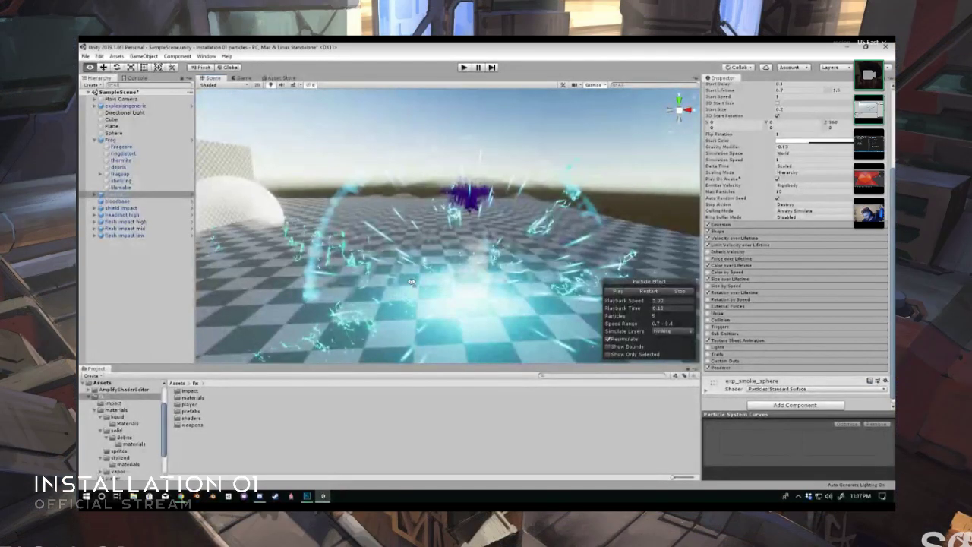
mouse_move(411, 282)
alt+mouse_down()
mouse_move(521, 258)
mouse_move(597, 255)
mouse_move(412, 272)
mouse_move(403, 337)
mouse_move(409, 296)
alt+mouse_up()
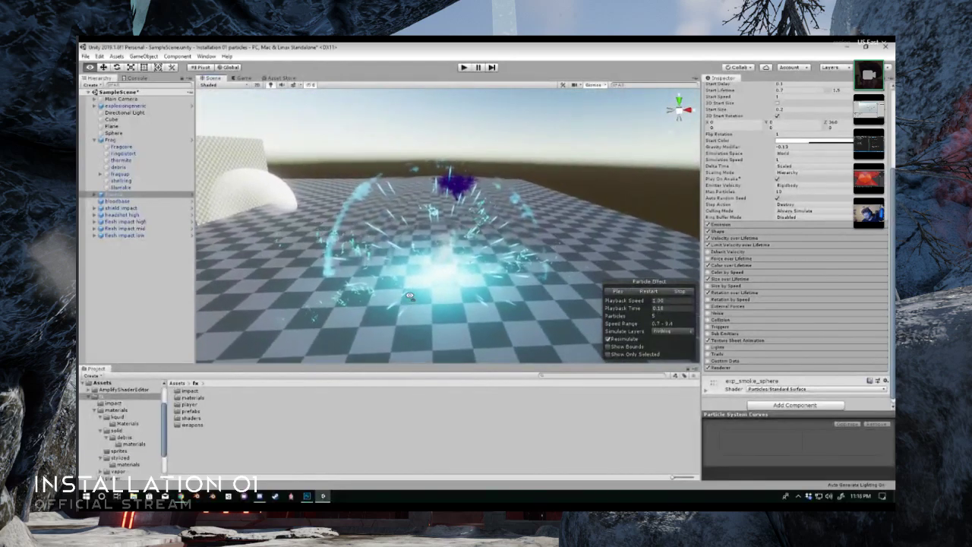
alt+scroll(410, 296, up, 2)
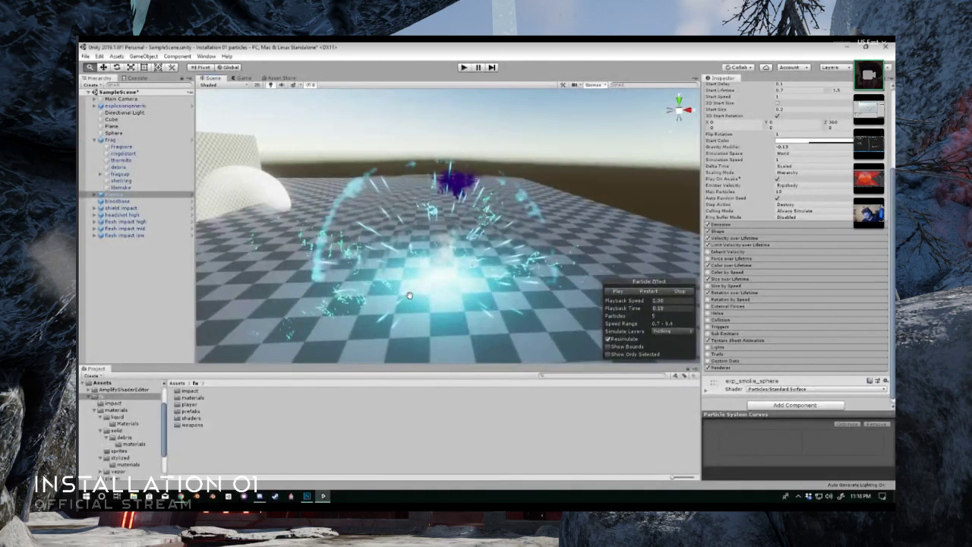
alt+drag(409, 287, 412, 285)
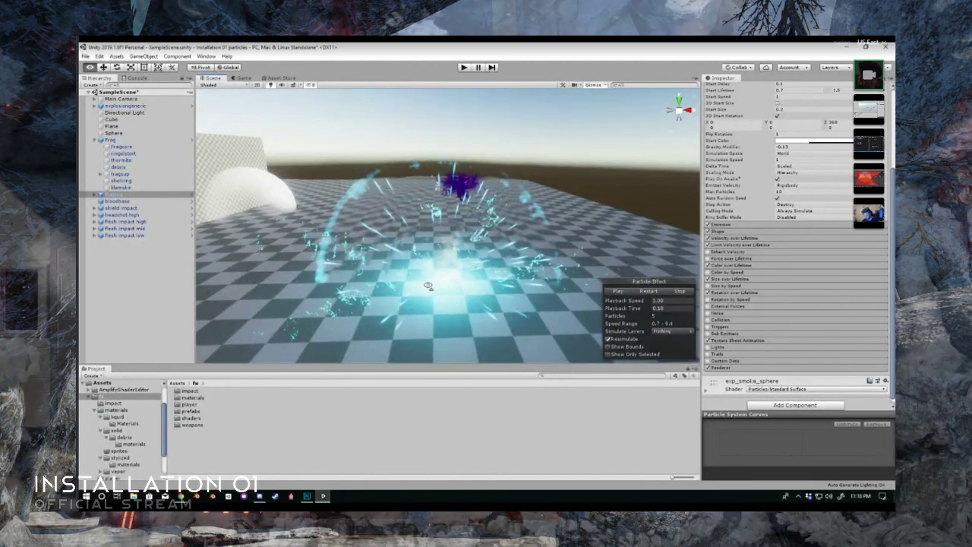
alt+drag(427, 286, 466, 285)
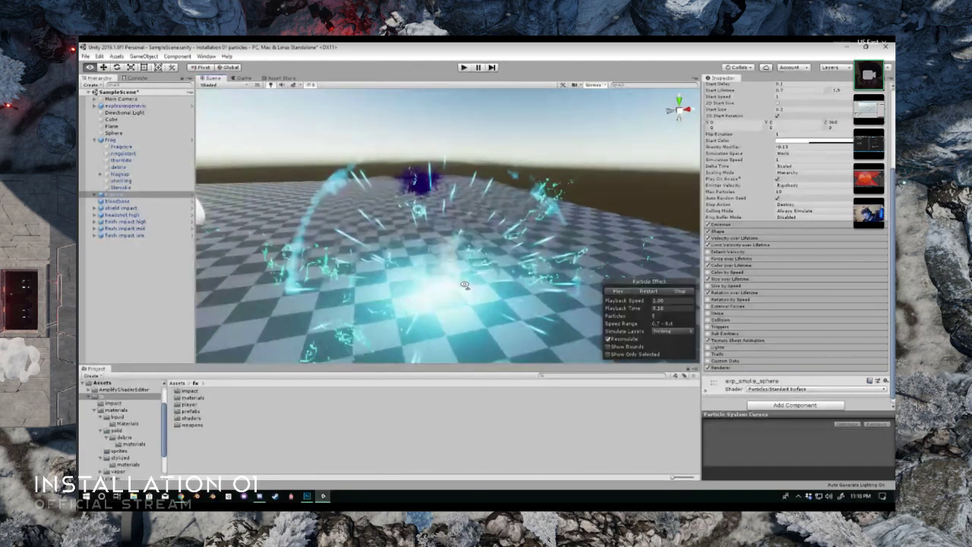
alt+drag(466, 285, 296, 267)
alt+drag(281, 288, 600, 243)
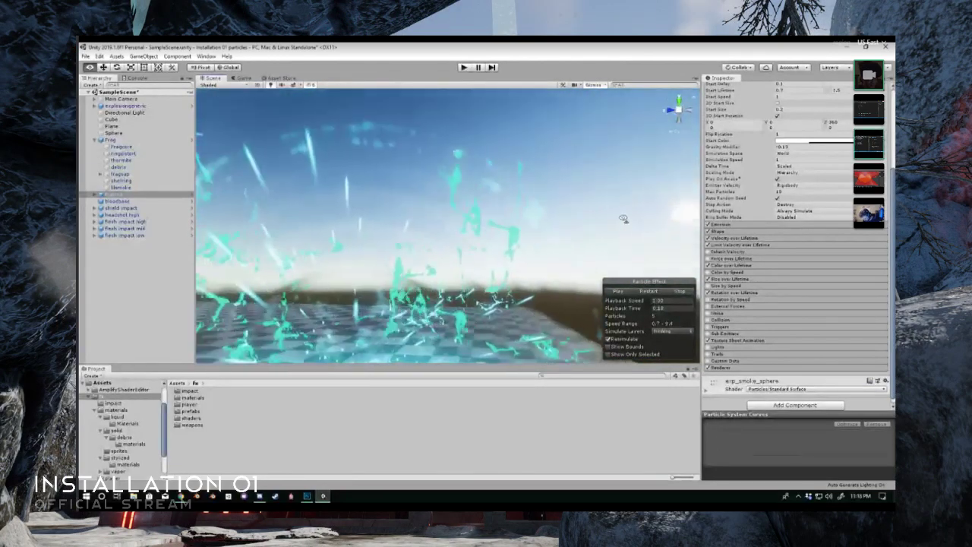
- Replay the plasma explosion and watch it from a higher, more distant viewpoint
alt+drag(670, 227, 400, 325)
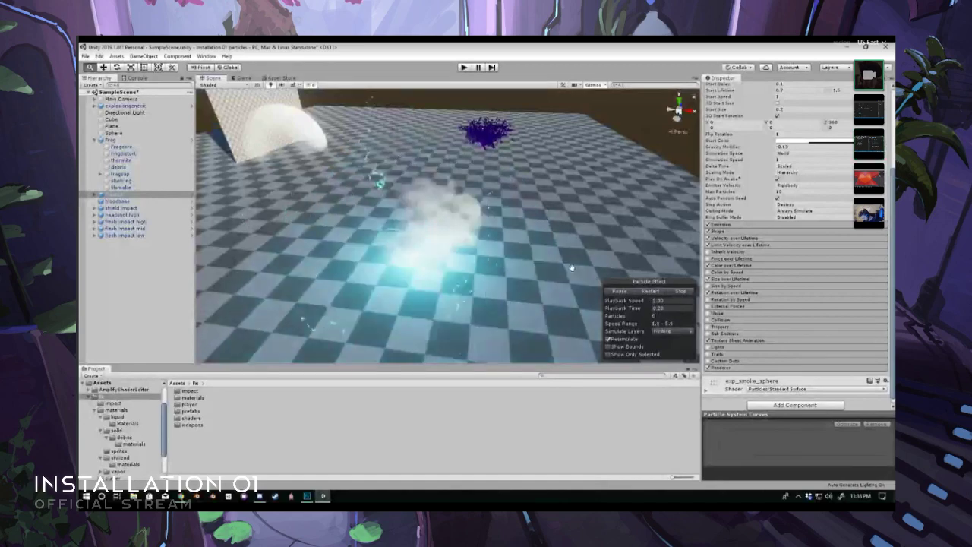
scroll(570, 266, down, 5)
click(656, 293)
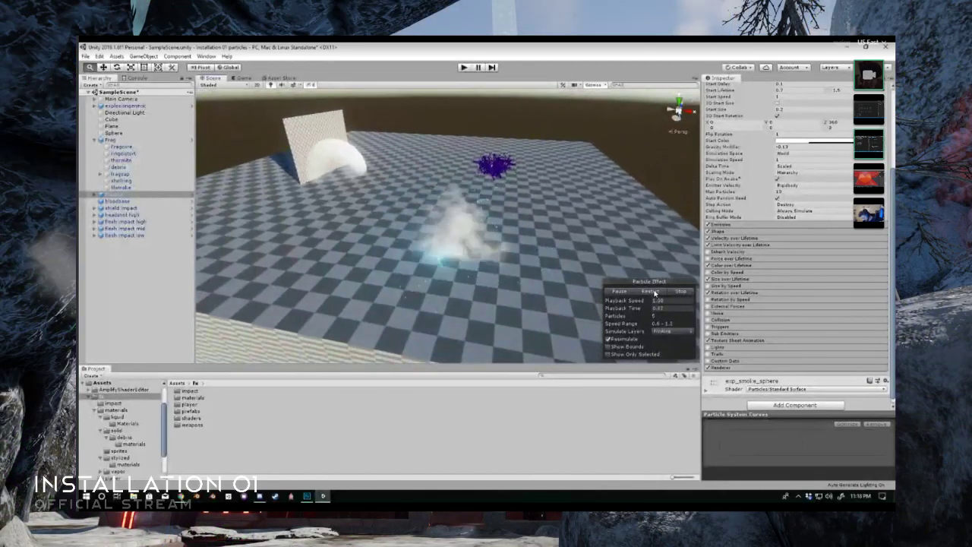
- Inspect the white sphere up close where it meets the checkered wall and floor, from several angles
alt+drag(538, 254, 484, 218)
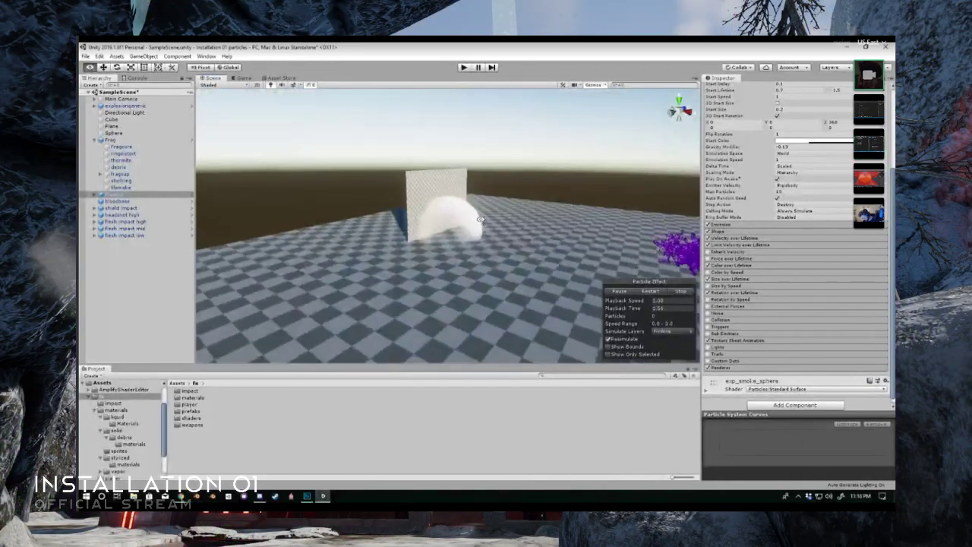
scroll(484, 219, up, 8)
scroll(484, 221, up, 3)
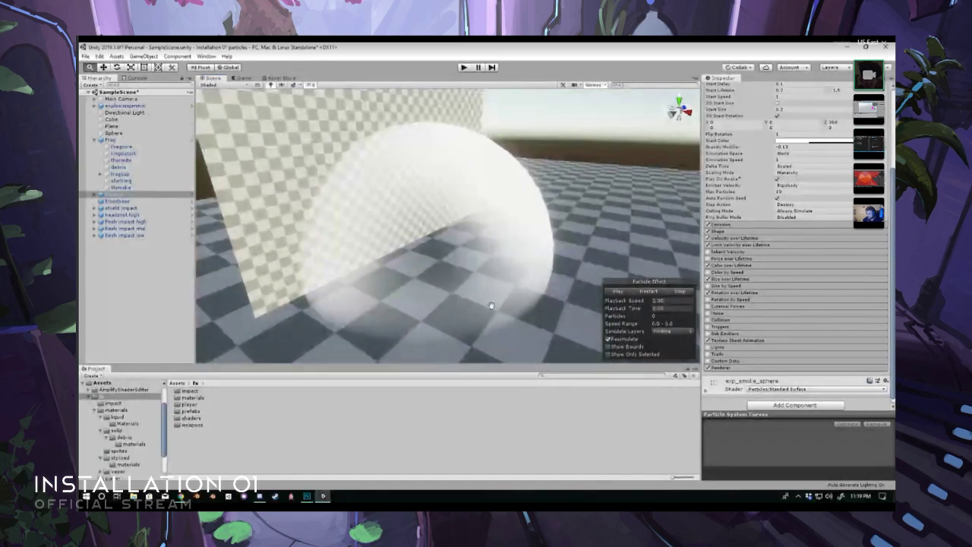
alt+drag(363, 281, 532, 267)
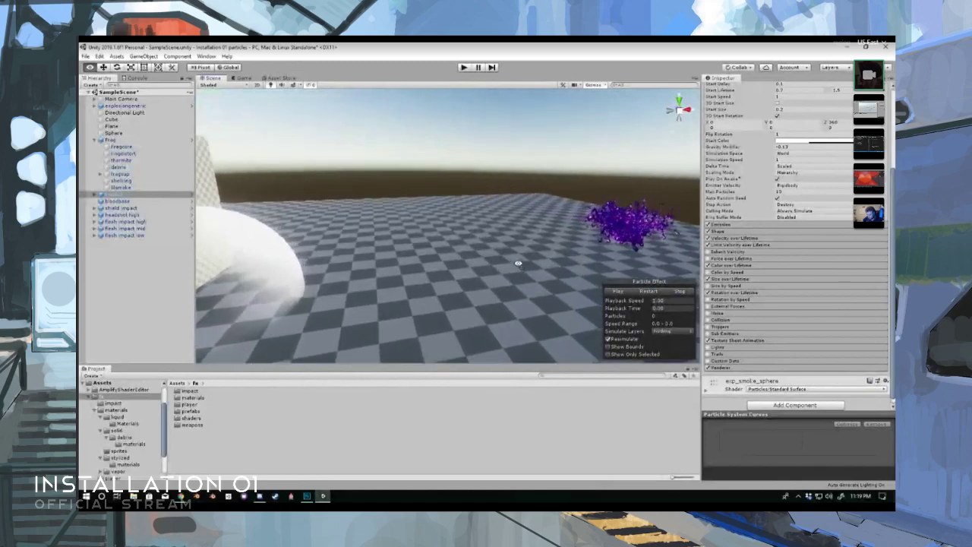
alt+drag(513, 262, 367, 271)
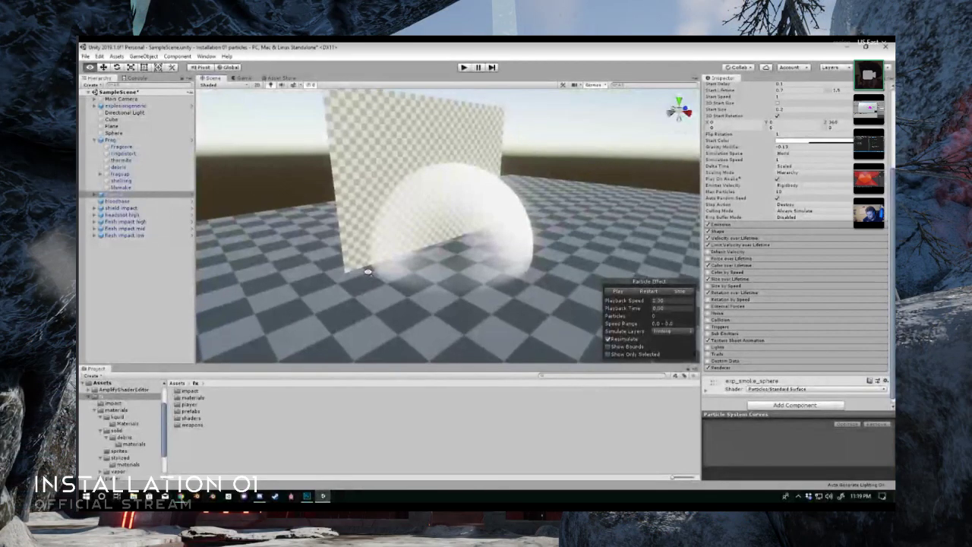
- View the white sphere, checkered wall and purple plasma effect together from a greater distance
alt+drag(368, 271, 470, 275)
scroll(471, 275, down, 3)
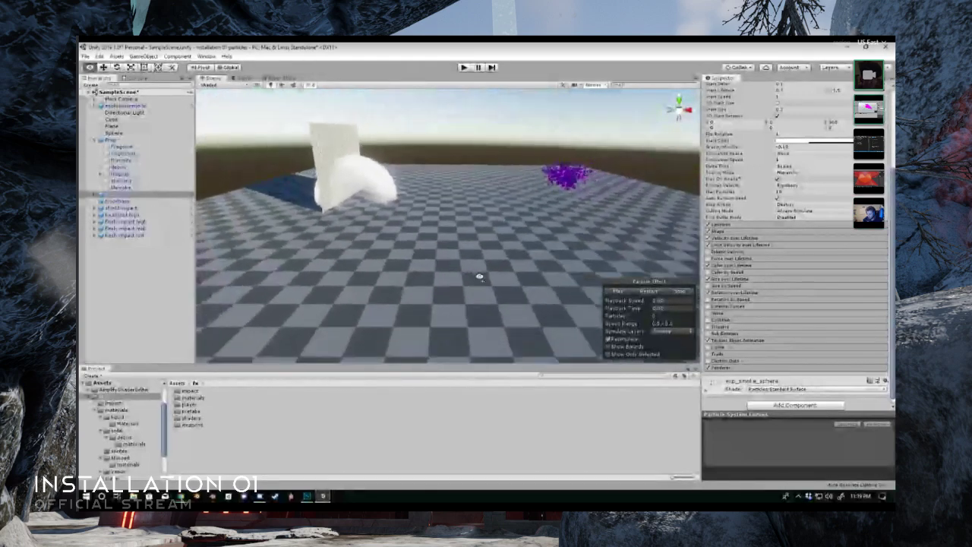
scroll(480, 278, up, 2)
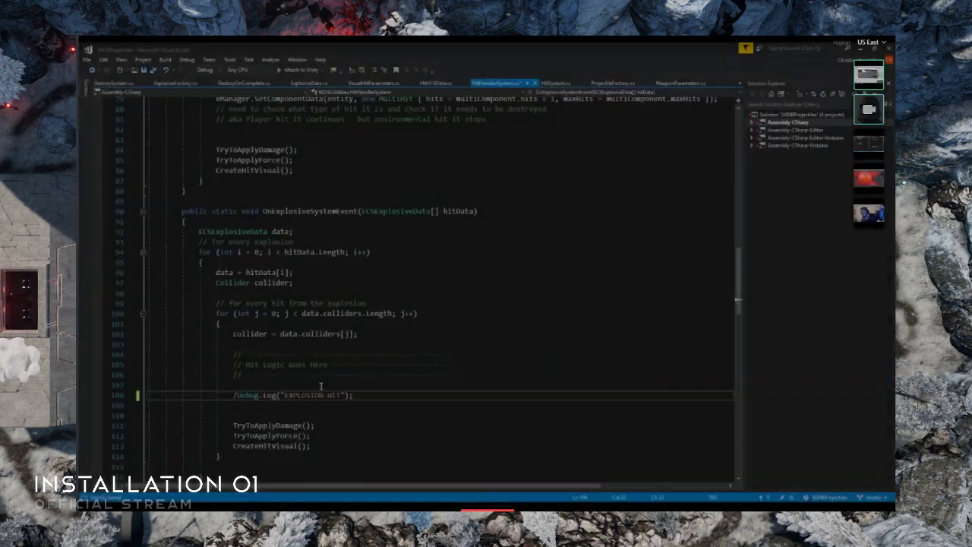
- In Visual Studio, comment out the "EXPLOSION-HIT" debug log in HitHandlerSystem.cs, save it and open ExplosiveFactory.cs
key(ctrl+z)
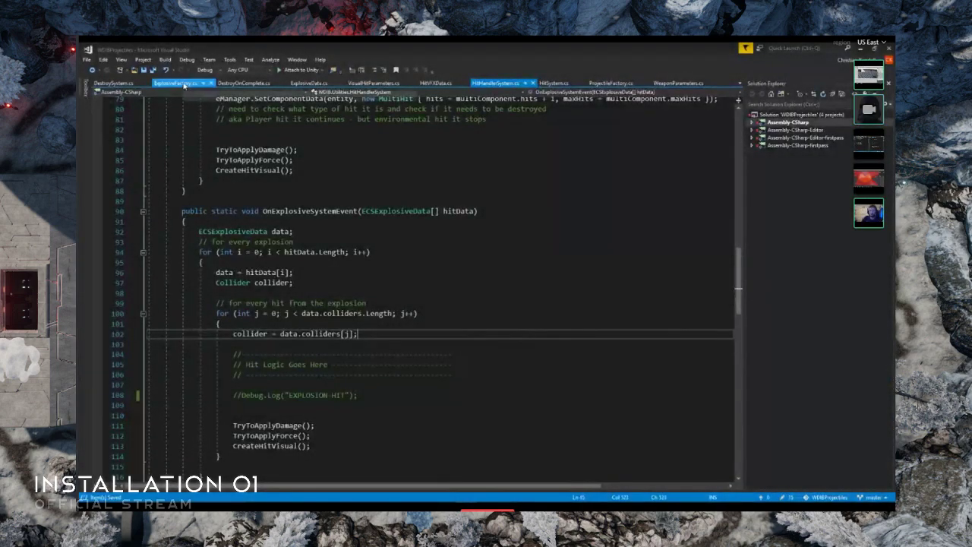
click(175, 82)
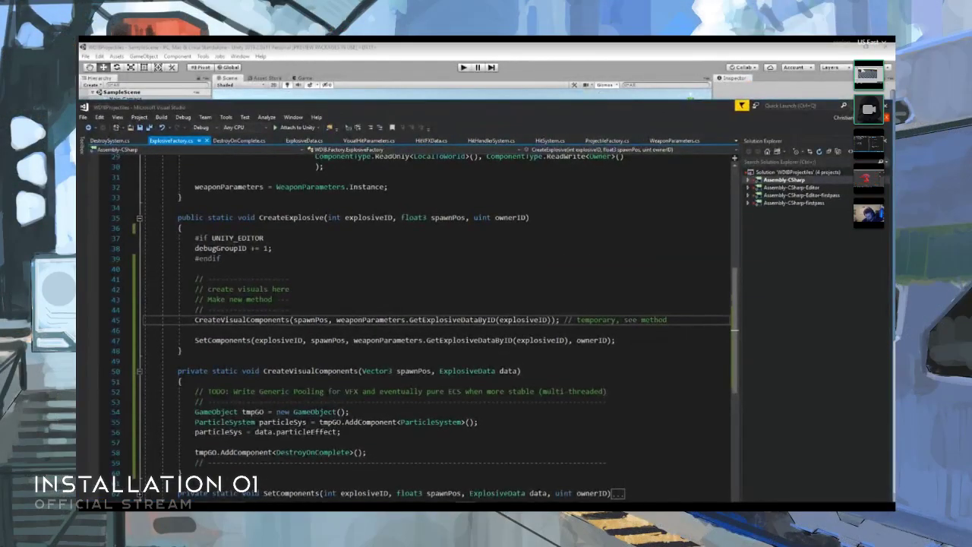
- Comment out the CreateVisualComponents call inside the CreateExplosive method, save ExplosiveFactory.cs and return to Unity
key(alt+Tab)
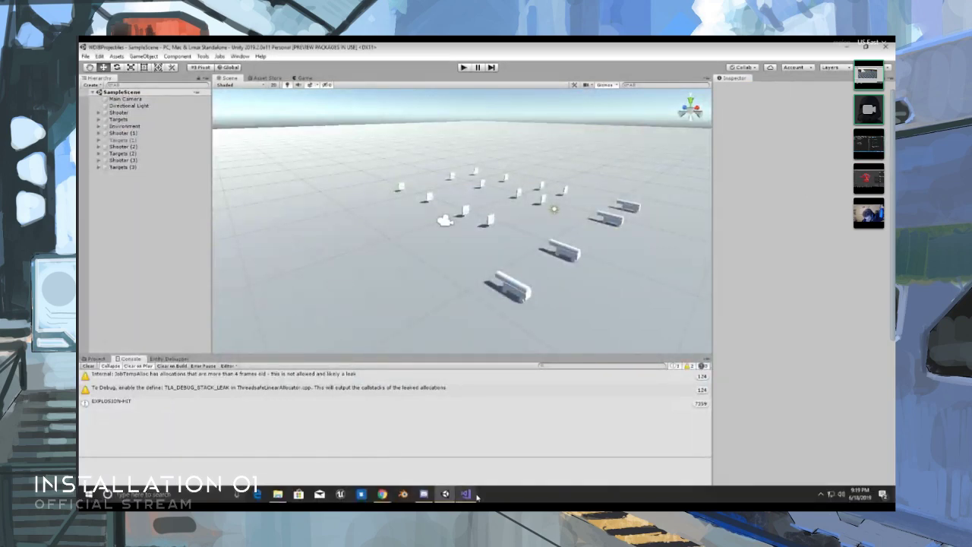
click(468, 494)
click(196, 319)
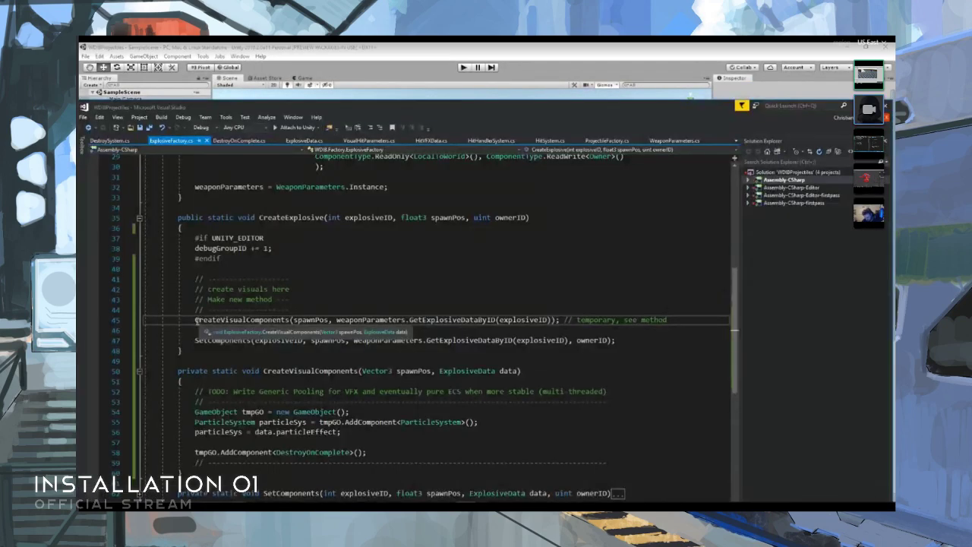
text(//)
click(338, 293)
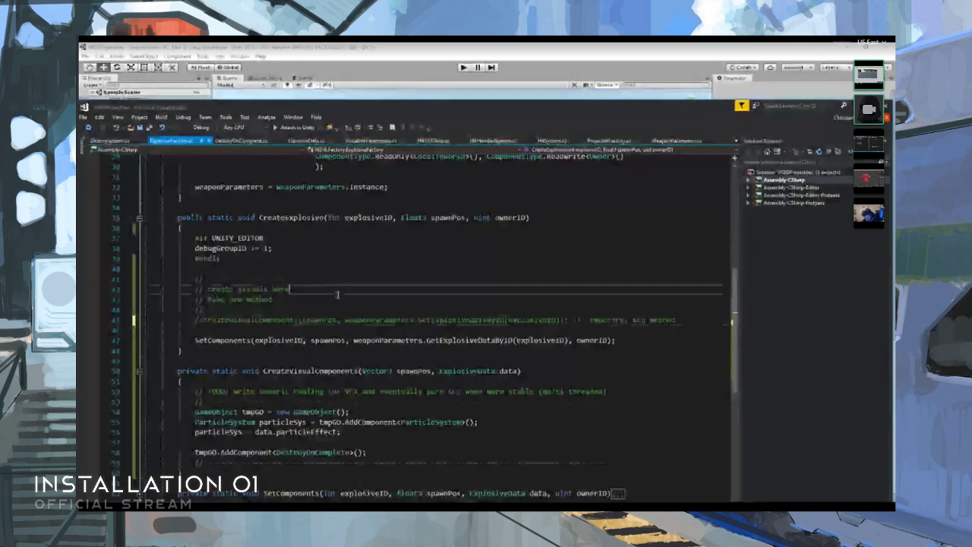
key(ctrl+s)
click(857, 106)
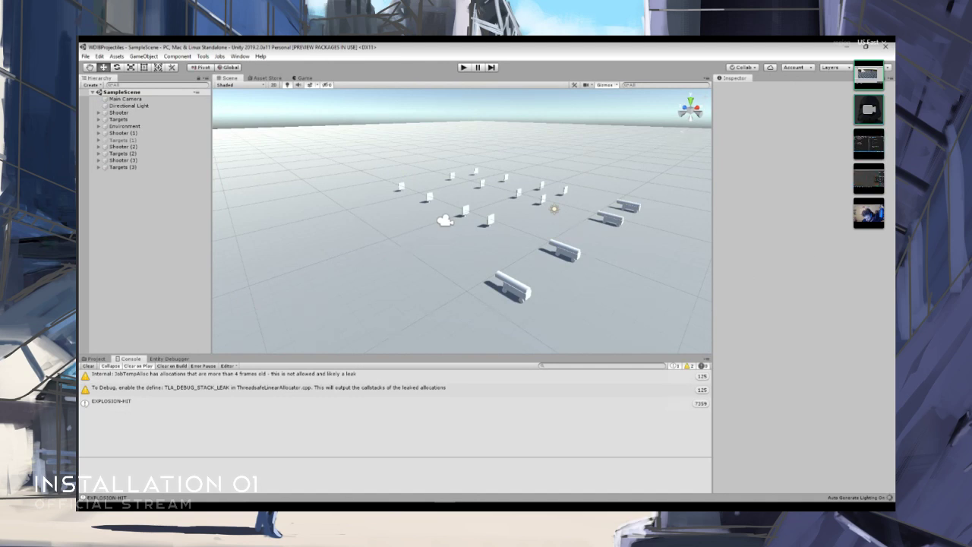
- Run SampleScene with a cleared console and show all entities in the Entity Debugger
click(89, 366)
click(462, 67)
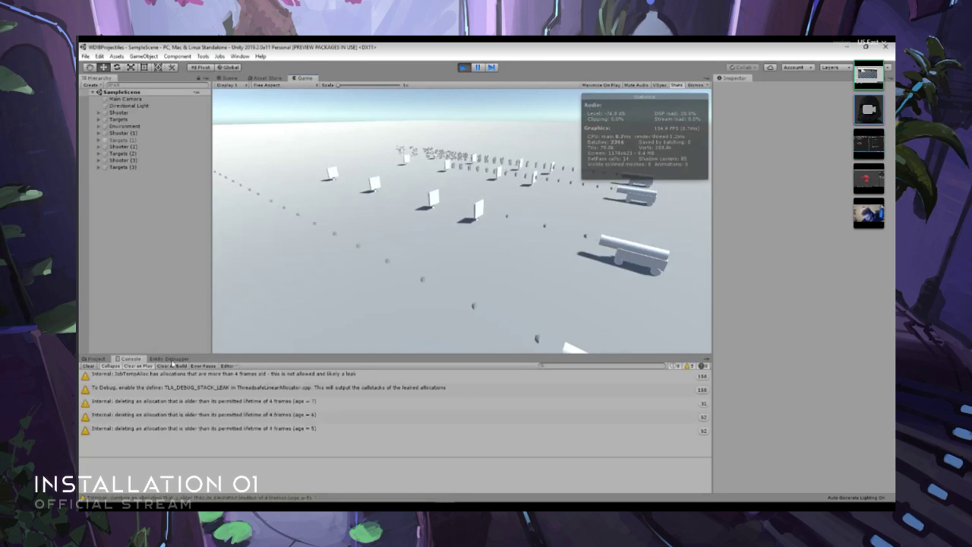
click(170, 359)
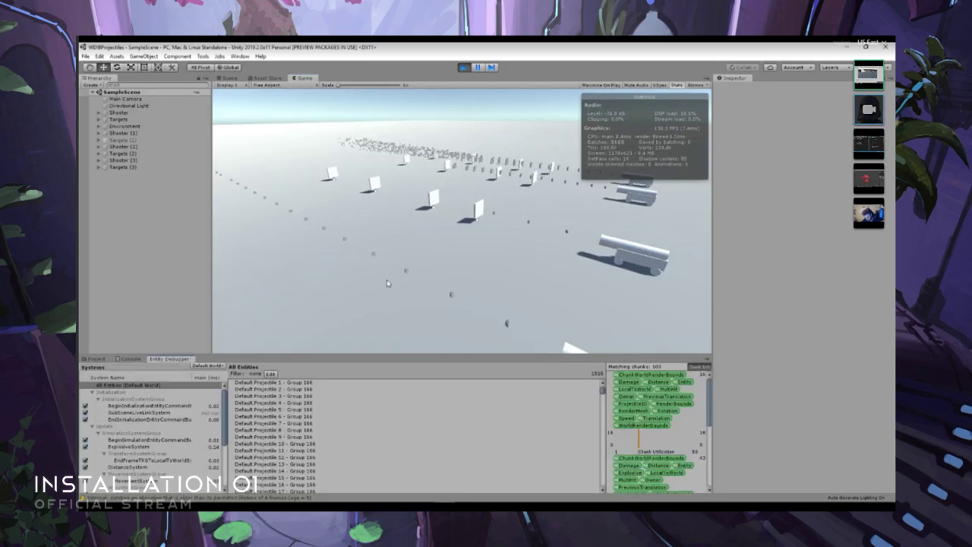
- Examine the running shooters, targets and projectile streams in the Scene view from several angles
key(ctrl+1)
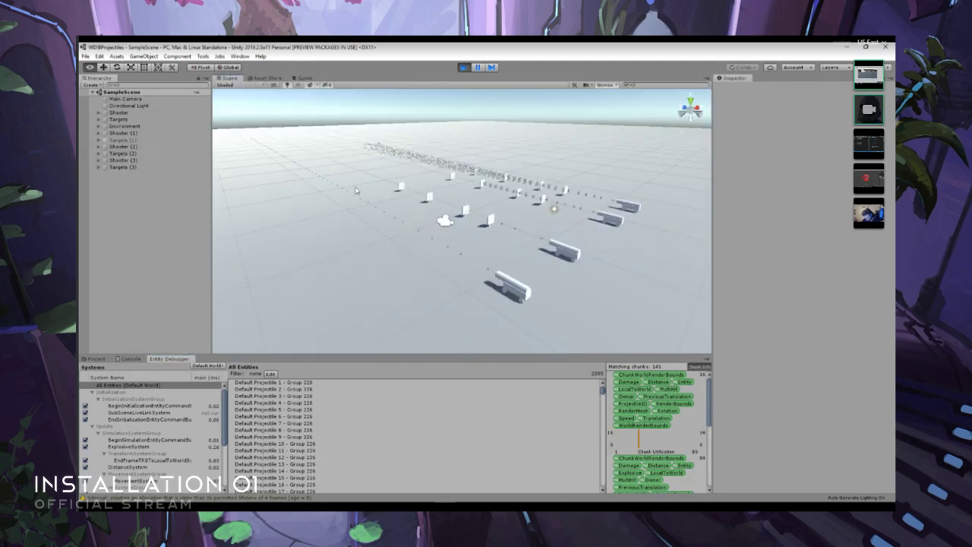
right_drag(355, 190, 313, 171)
key(w)
key(s)
key(w)
key(s)
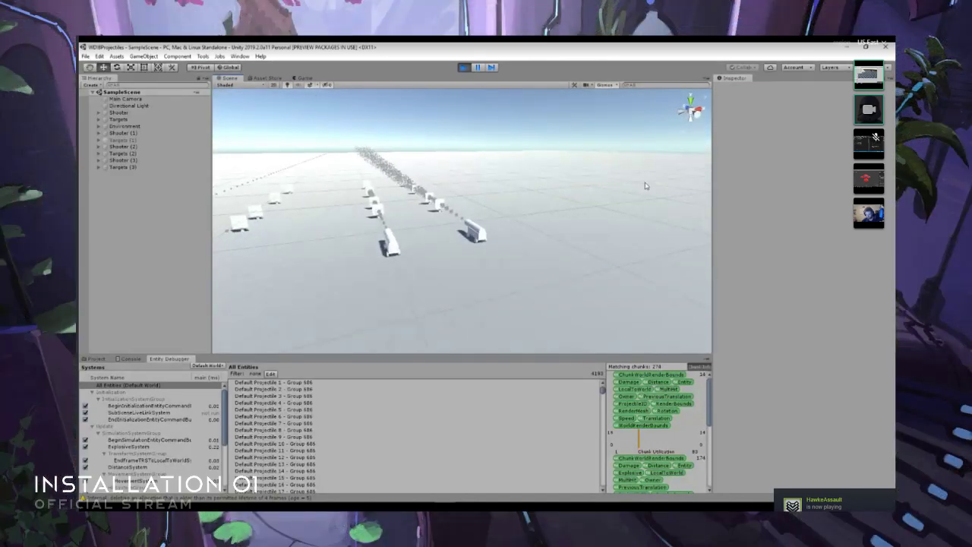
click(94, 359)
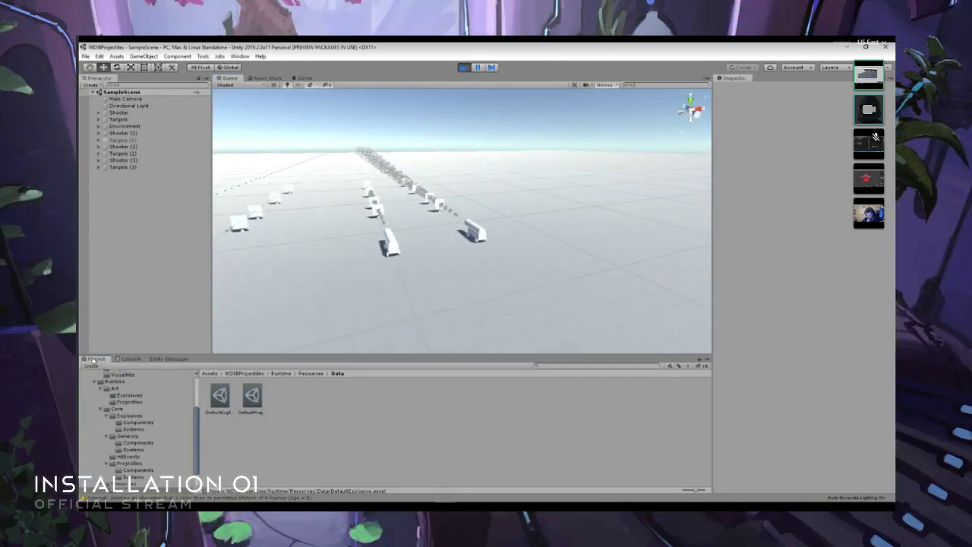
right_drag(437, 274, 502, 255)
key(w)
key(a)
key(s)
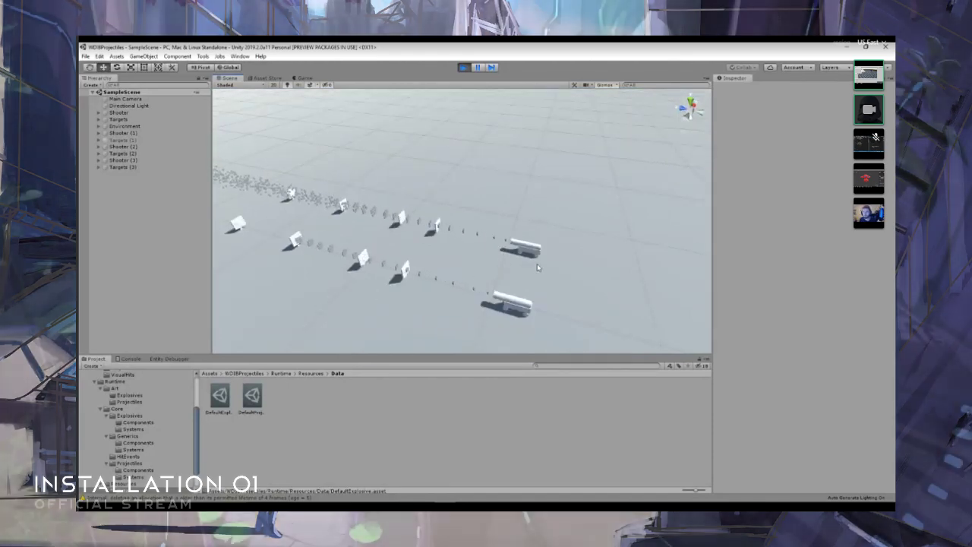
- Inspect Shooter (3)'s Test_Projectile settings and the WeaponParameters asset in the Resources folder
click(518, 253)
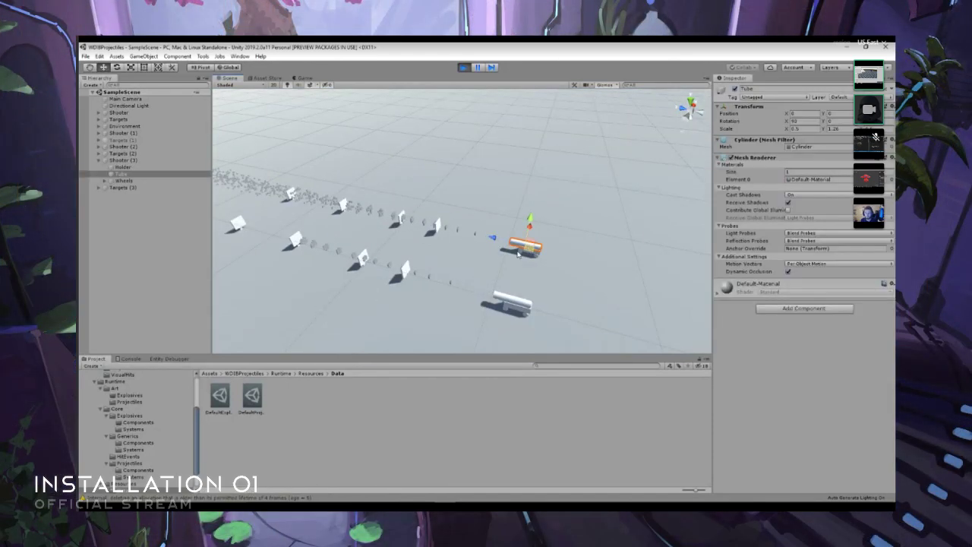
click(117, 161)
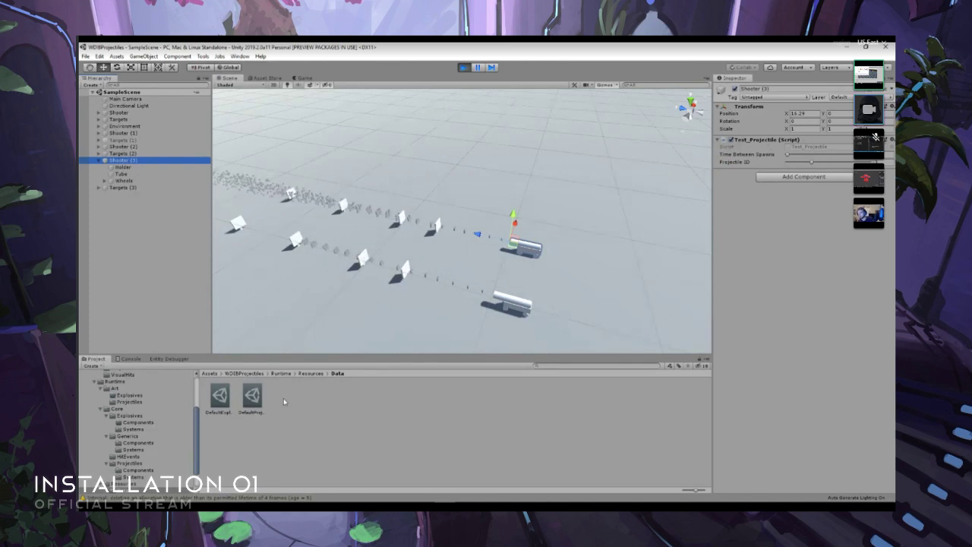
click(310, 373)
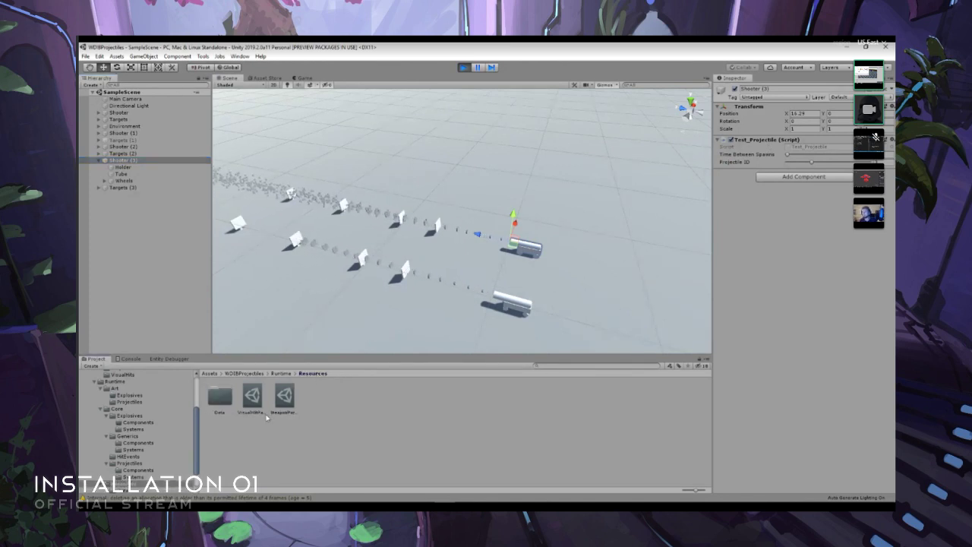
click(284, 402)
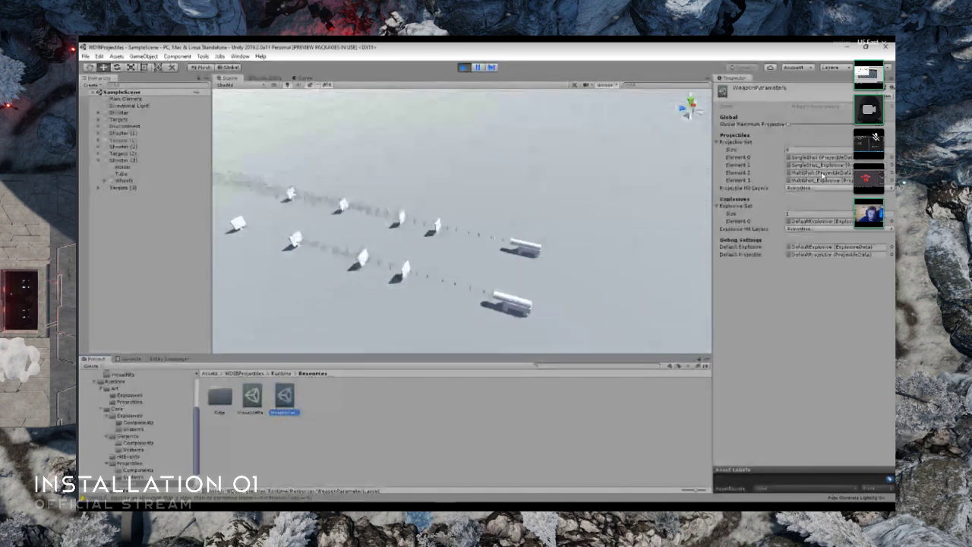
- Compare the four shooters' projectile streams in the running scene from behind, the side and above
right_drag(605, 252, 430, 248)
key(w)
key(s)
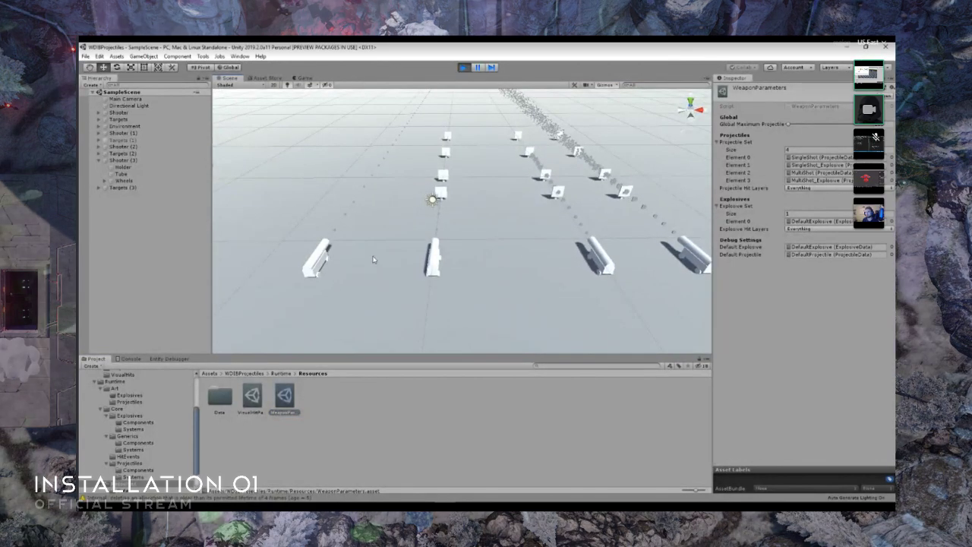
alt+drag(430, 261, 481, 209)
scroll(481, 207, up, 3)
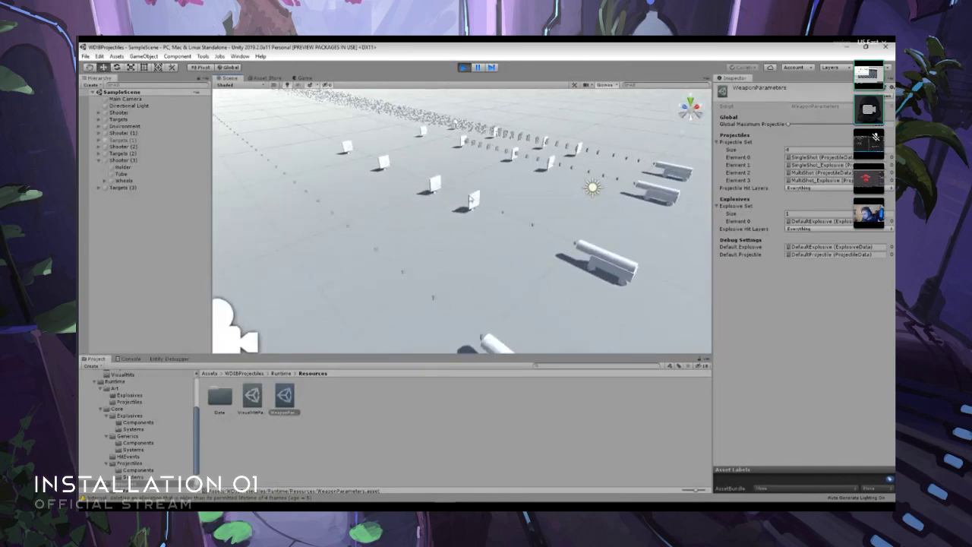
right_drag(534, 218, 510, 234)
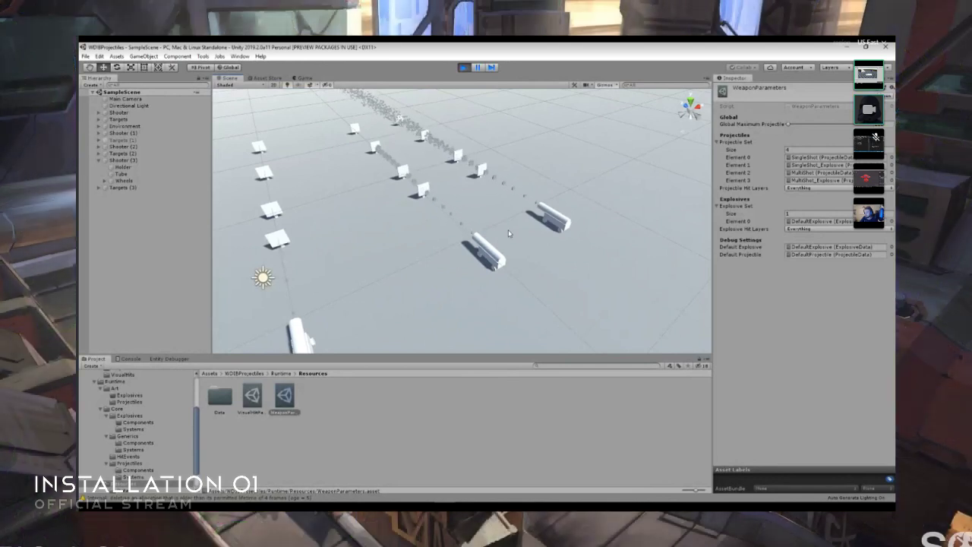
right_drag(519, 256, 430, 238)
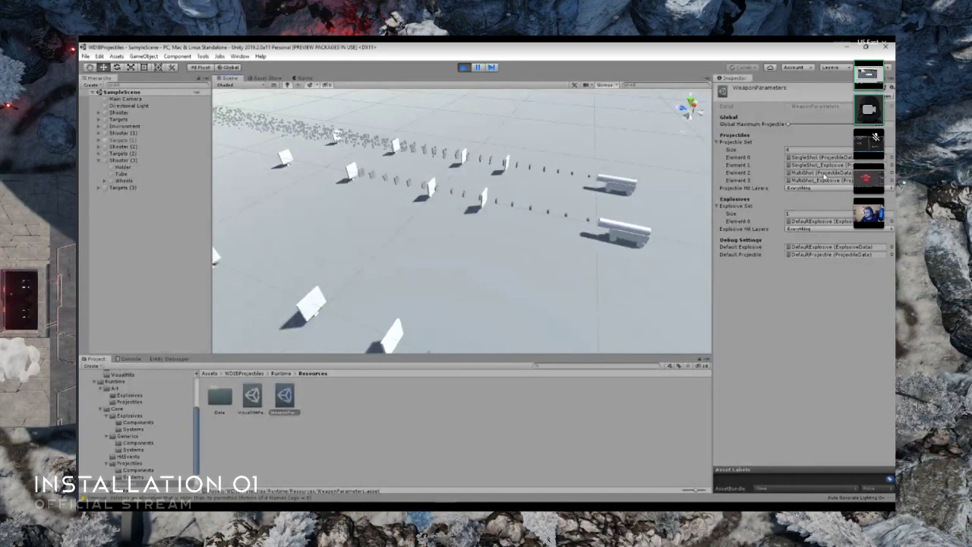
- Open the MultiShot projectile asset referenced in WeaponParameters and watch its projectiles pass through the targets
double_click(824, 173)
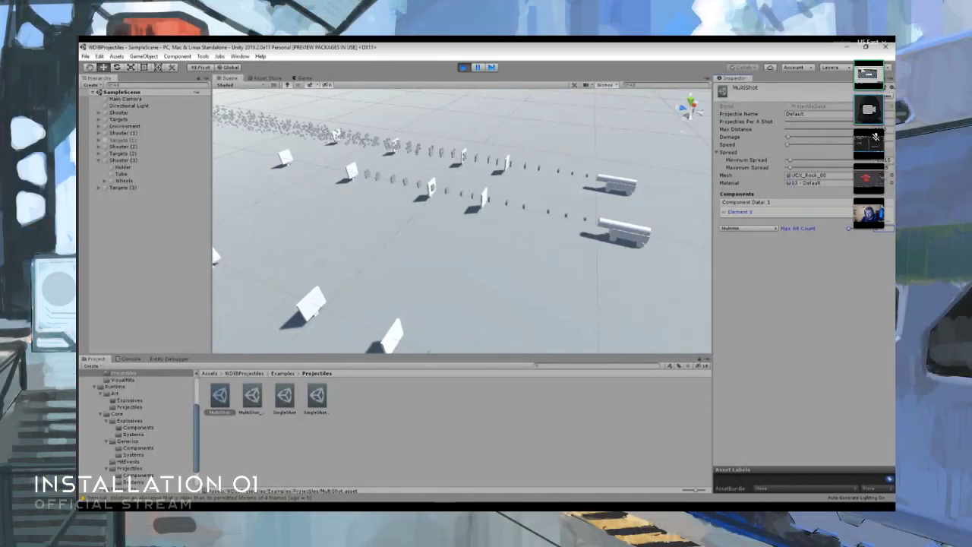
right_drag(428, 262, 376, 237)
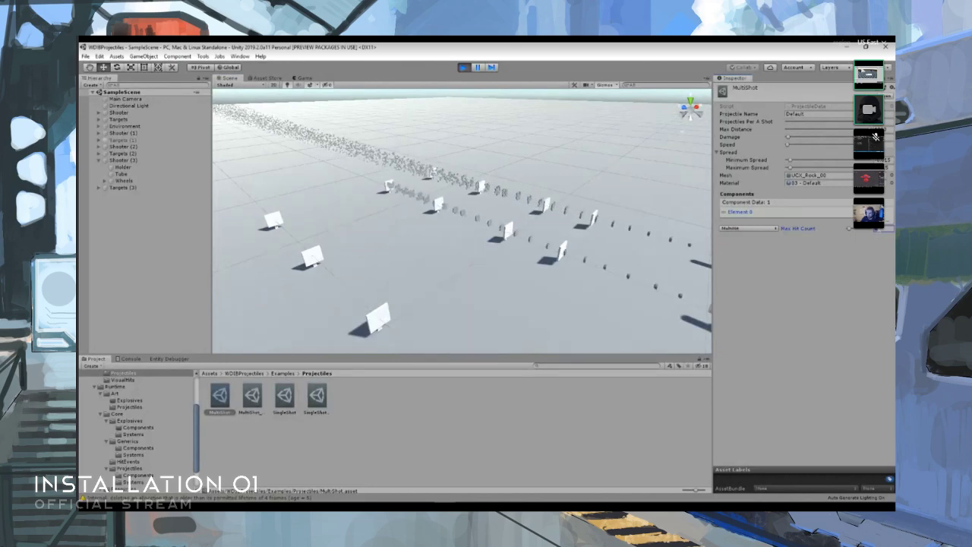
right_drag(481, 224, 520, 237)
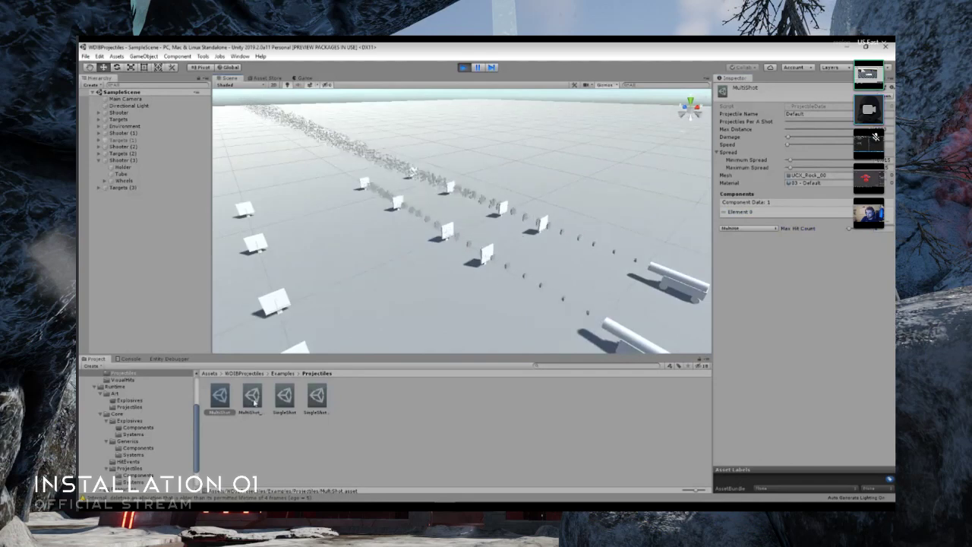
- Show the MultiShot_Explosive asset's settings and examine the projectile streams near the targets
click(252, 397)
right_drag(562, 304, 485, 235)
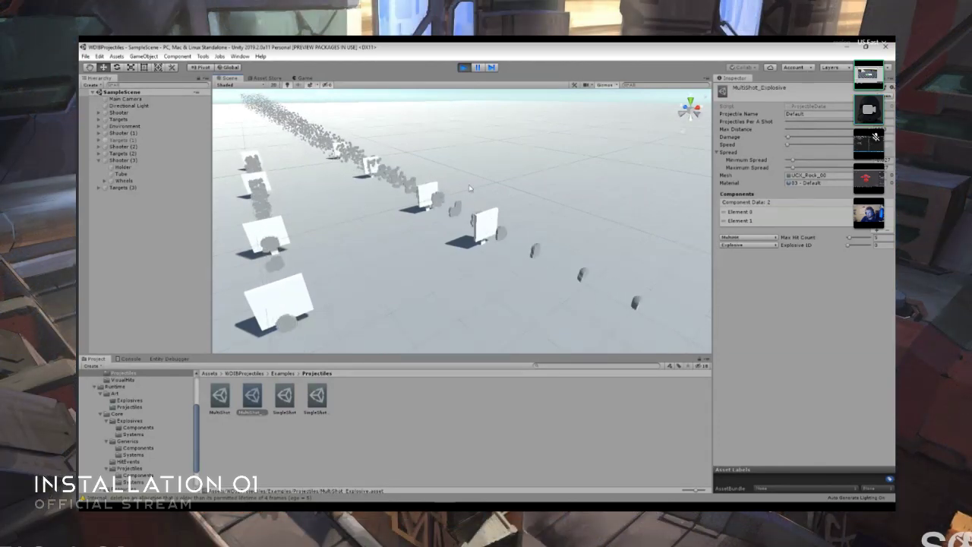
key(s)
mouse_move(520, 207)
right_down()
mouse_move(536, 247)
mouse_move(524, 226)
right_up()
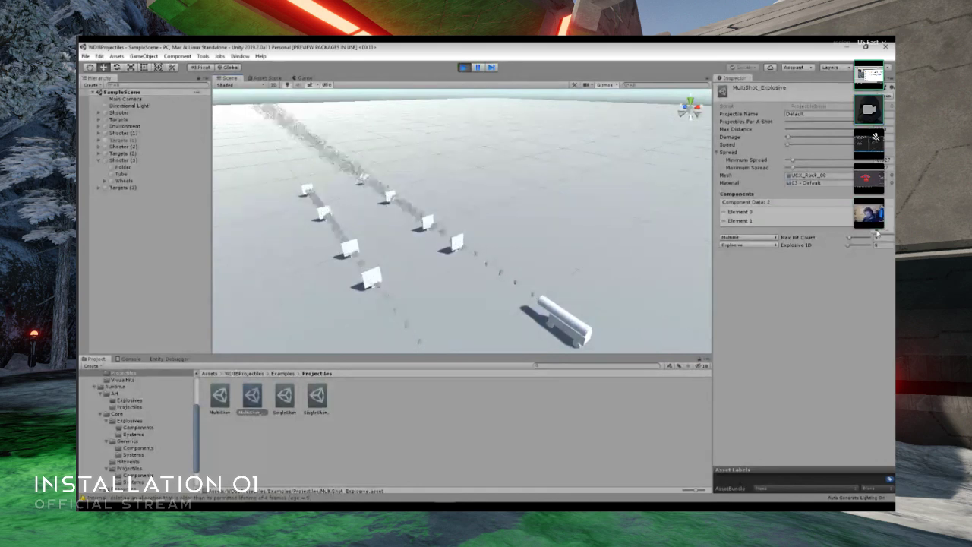
- Try adding a third component to MultiShot_Explosive, look through its component type options and remove it again
click(877, 231)
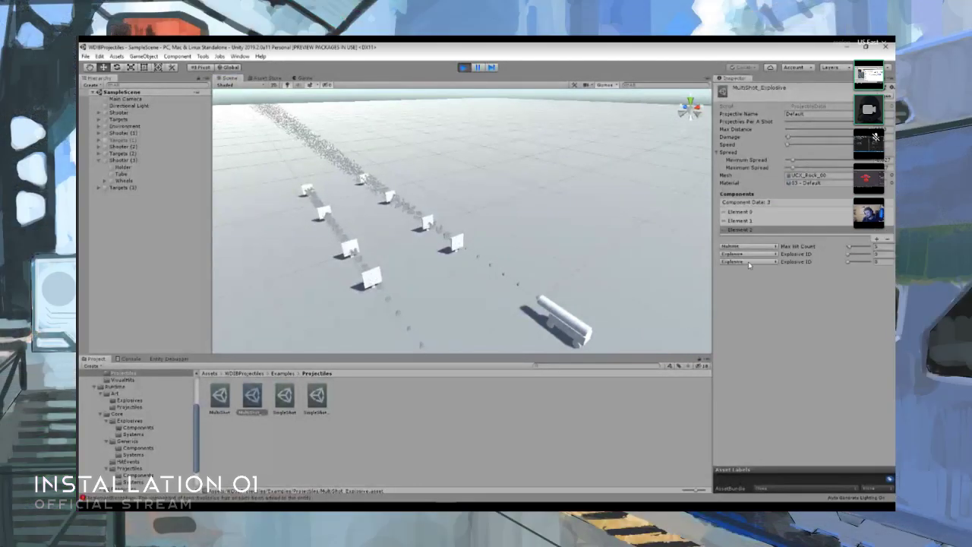
click(748, 262)
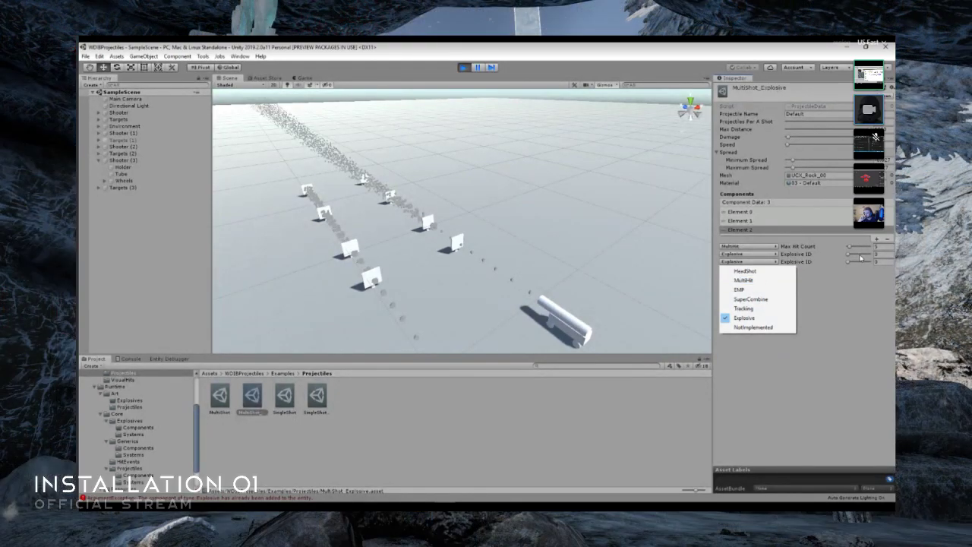
click(820, 263)
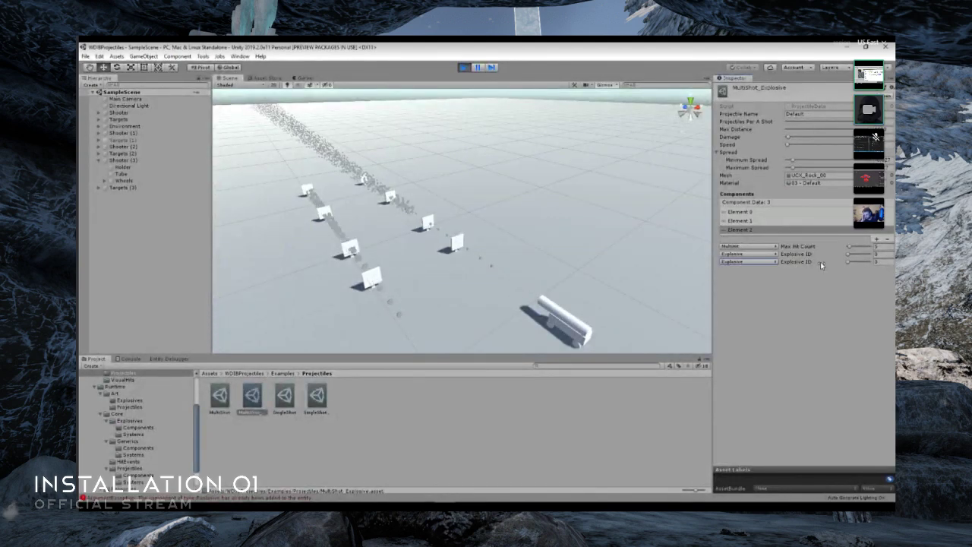
click(886, 240)
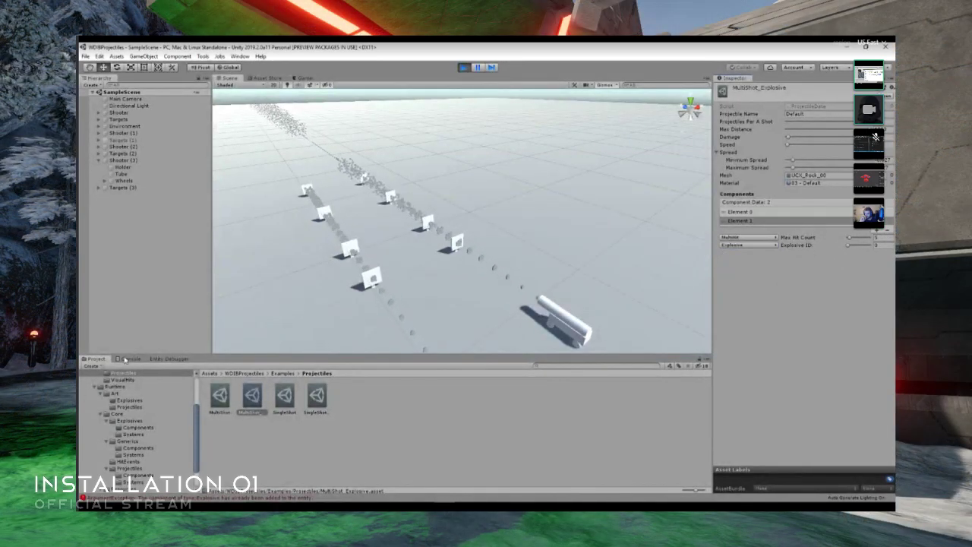
- Clear the console messages and return to the Projectiles example assets
click(129, 359)
click(89, 366)
click(96, 359)
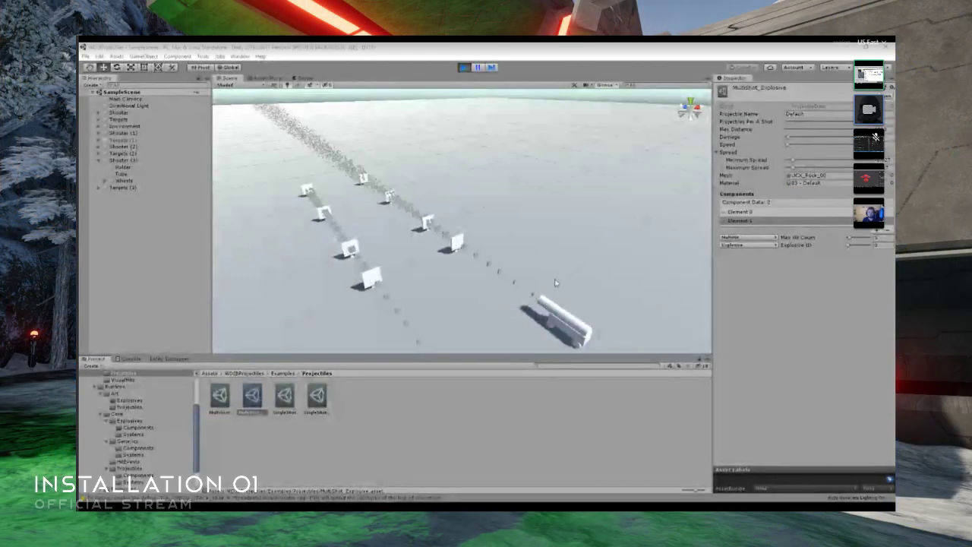
- Examine the two multi-shot streams passing through their targets up close and from behind the shooters
right_drag(556, 283, 519, 270)
key(w)
key(s)
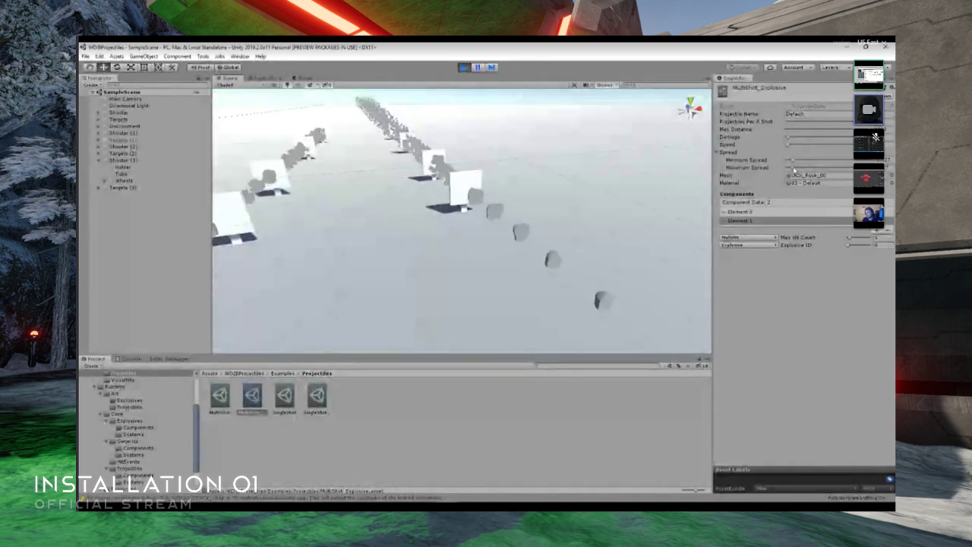
right_drag(516, 216, 441, 225)
key(s)
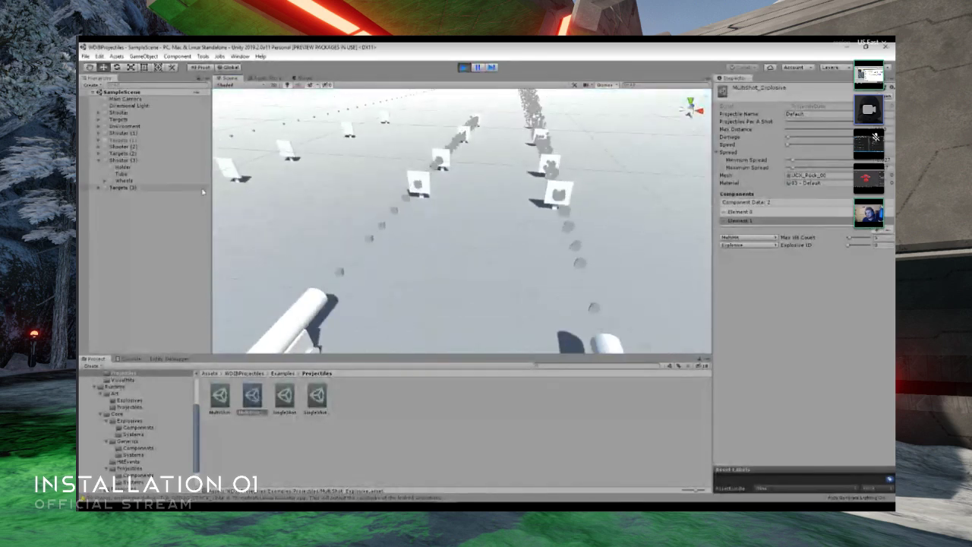
- Deactivate Shooter (2) and orbit around to the remaining multi-shot shooter and its targets
click(145, 147)
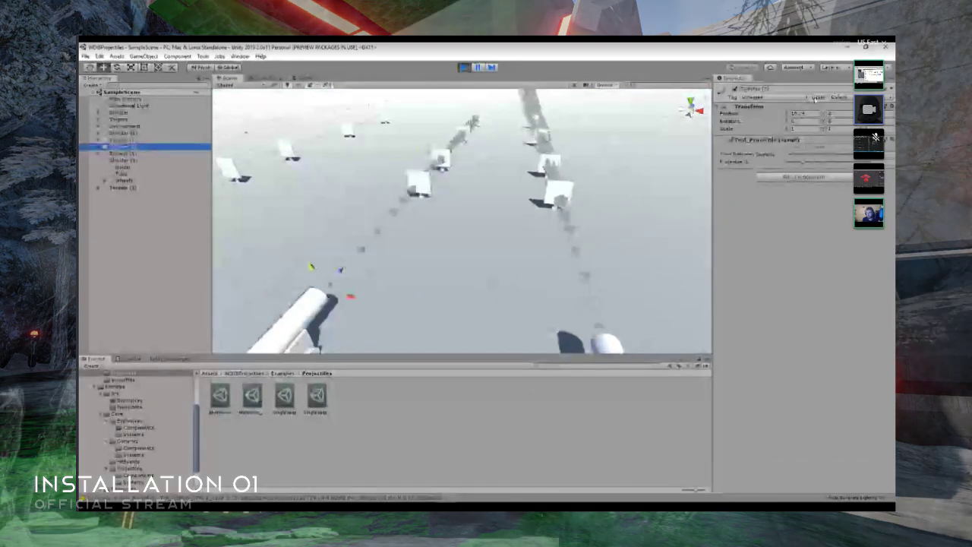
click(735, 90)
right_drag(514, 224, 595, 224)
key(a)
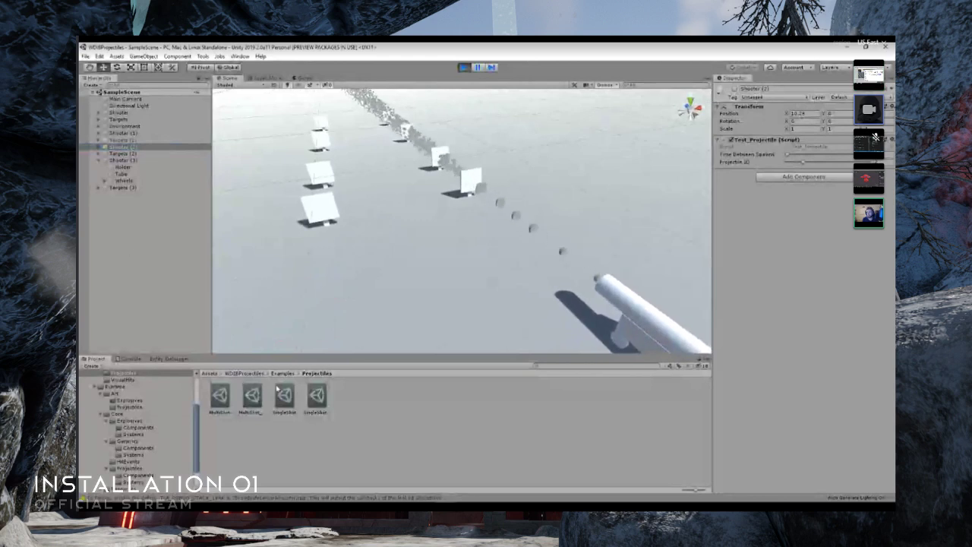
- Adjust the MultiShot_Explosive asset's Max Hit Count and view its projectile stream through the targets from the side
click(253, 396)
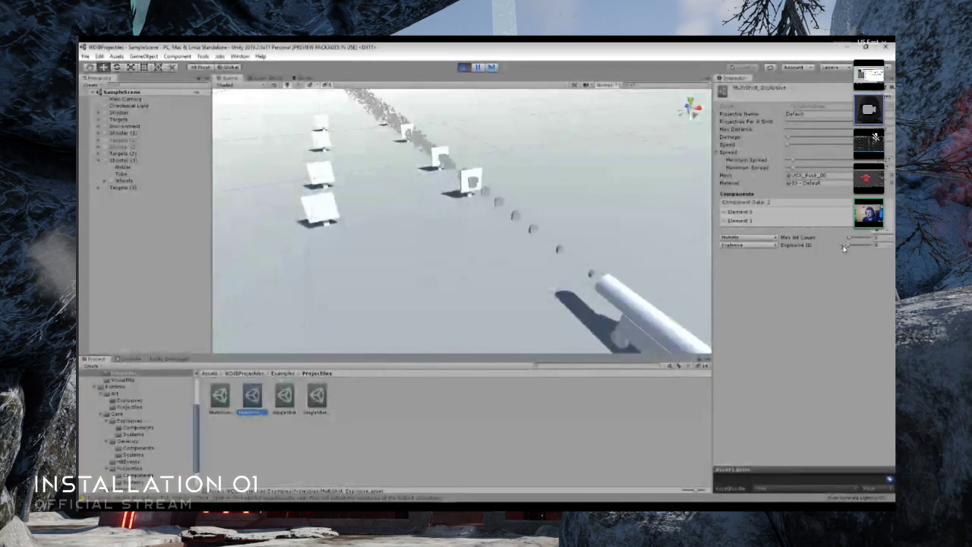
drag(850, 239, 849, 240)
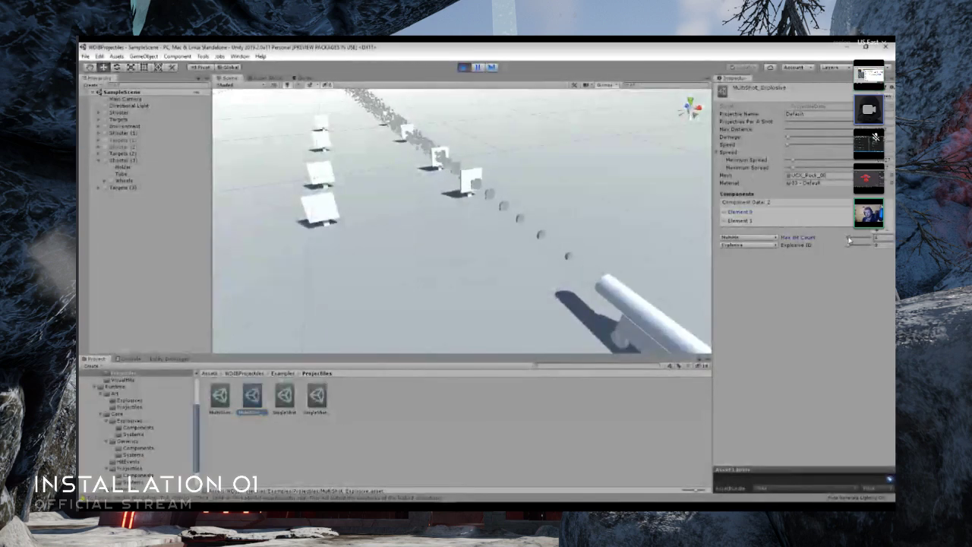
key(a)
right_drag(527, 240, 571, 225)
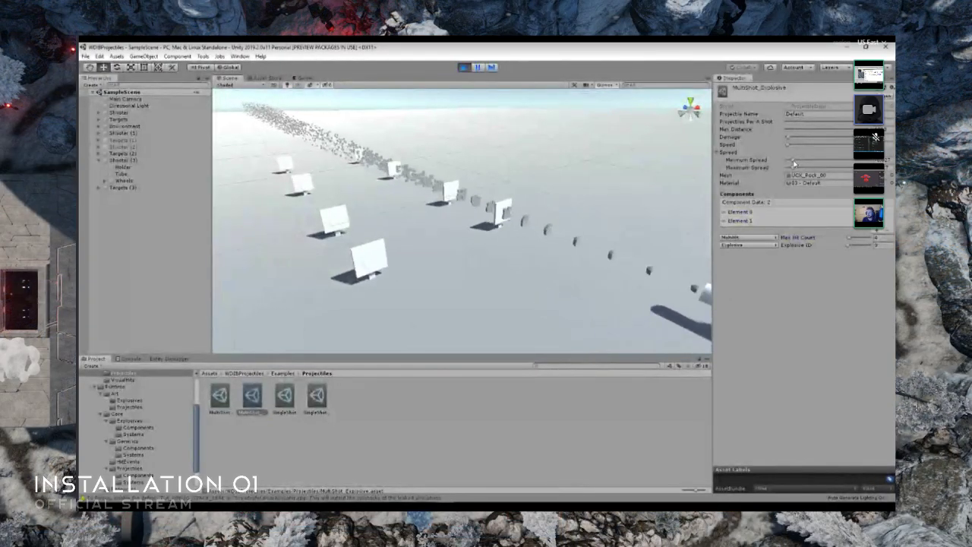
- Vary the Minimum Spread and Maximum Spread of MultiShot_Explosive to demonstrate narrow and wide projectile patterns
drag(793, 161, 827, 161)
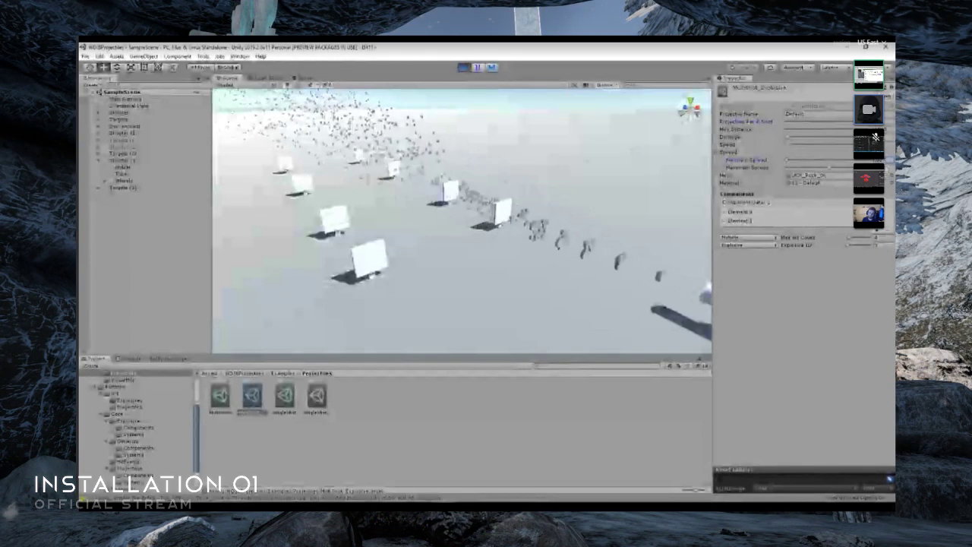
drag(830, 167, 801, 161)
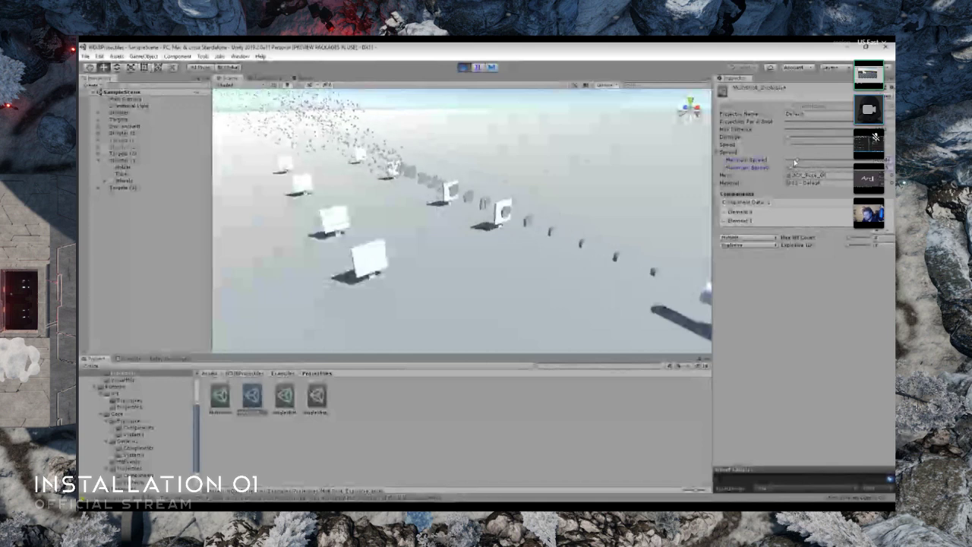
mouse_move(788, 164)
mouse_down()
mouse_move(846, 161)
mouse_move(797, 172)
mouse_up()
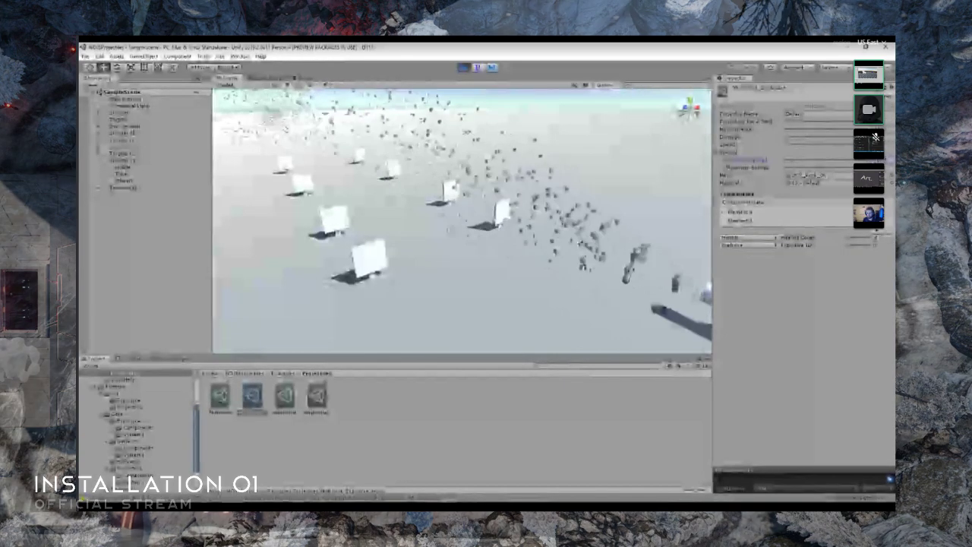
- Adjust the Projectiles Per A Shot of MultiShot_Explosive, then try a higher Speed and lower it back to the minimum
drag(804, 123, 797, 124)
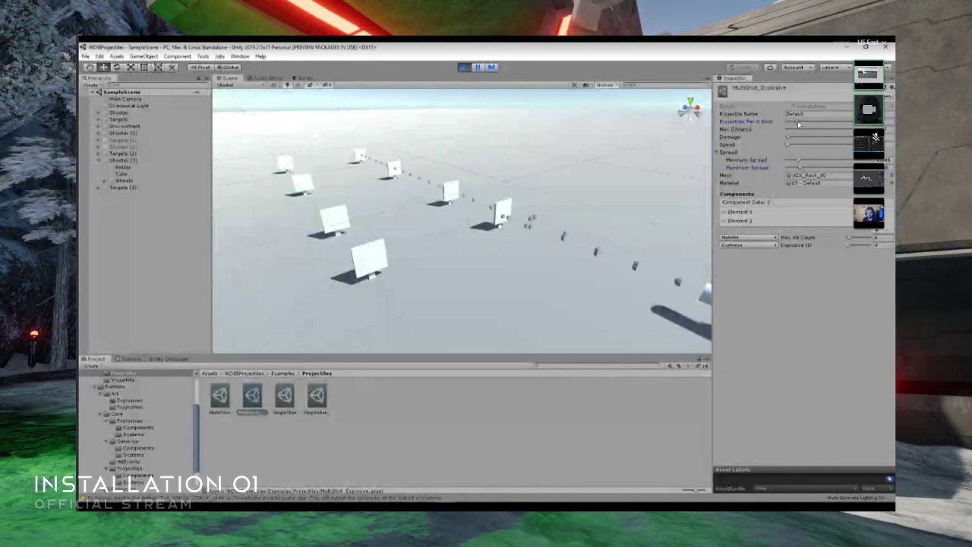
drag(797, 123, 825, 124)
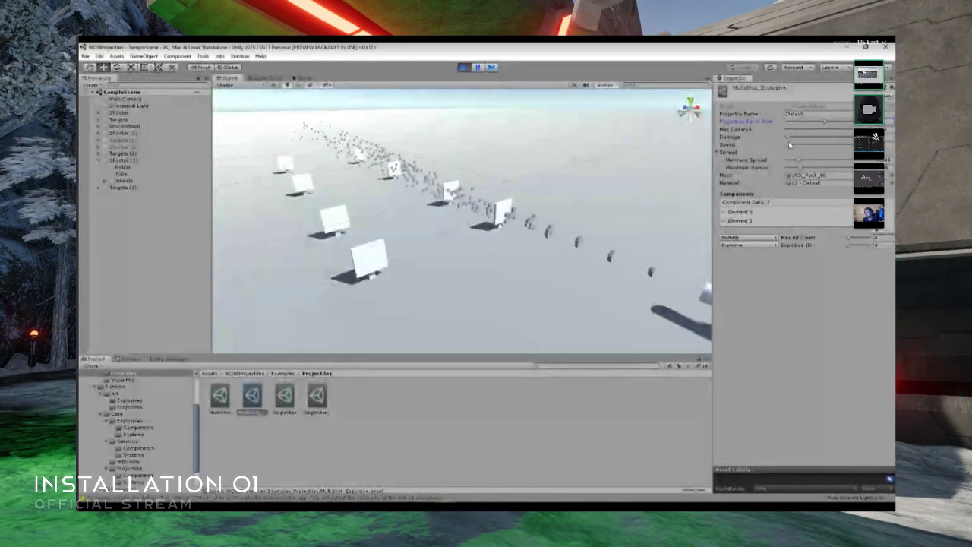
drag(788, 145, 815, 147)
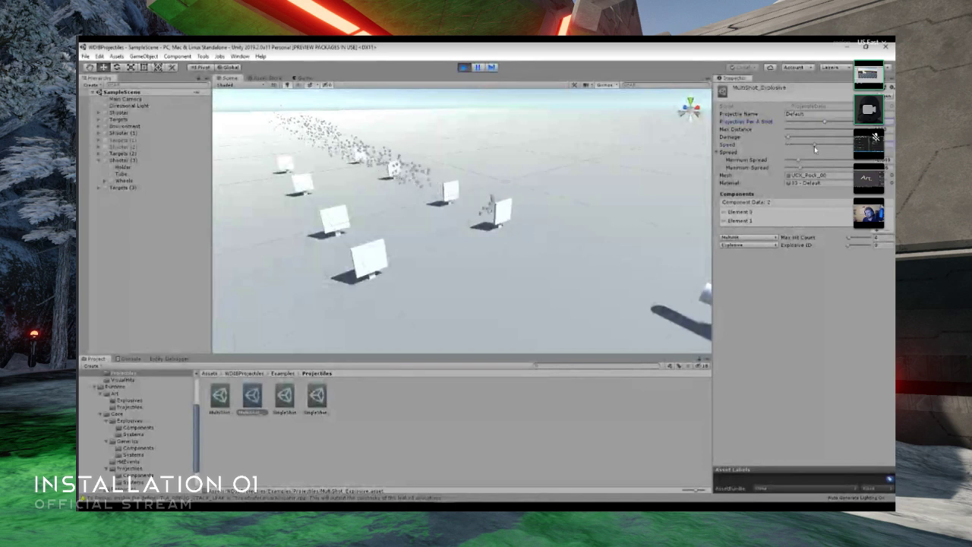
drag(803, 145, 759, 145)
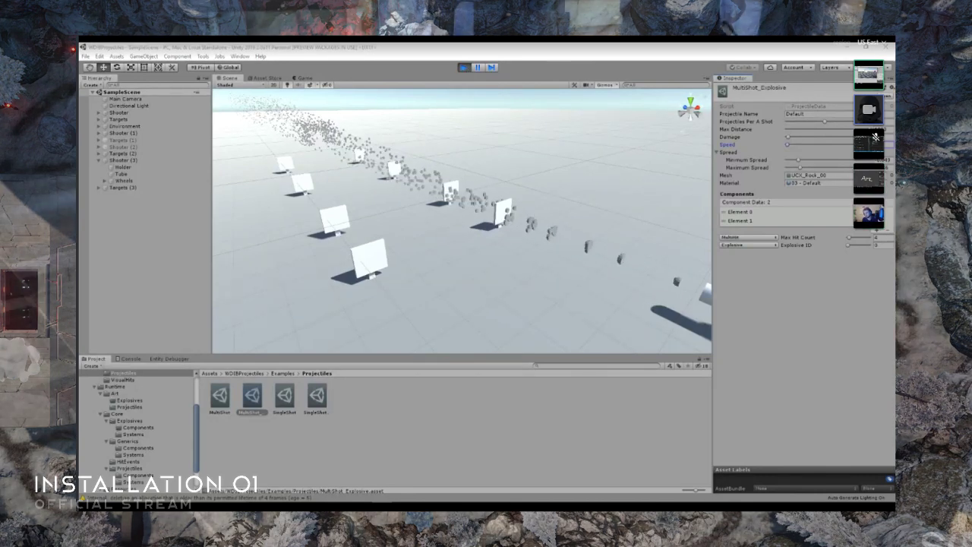
- Move the Downloads folder window out of view and show ExplosiveFactory.cs in a maximized Visual Studio window
key(alt+Tab)
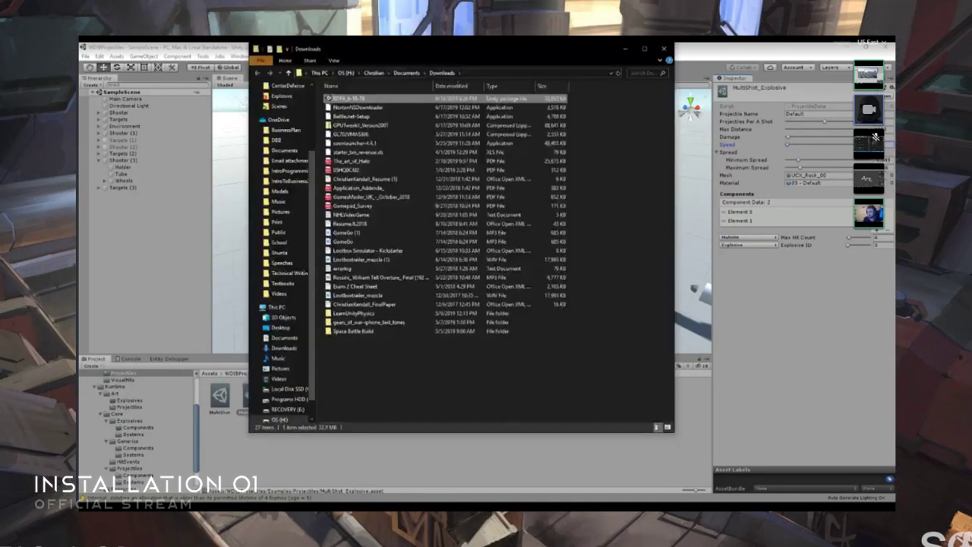
drag(557, 43, 895, 292)
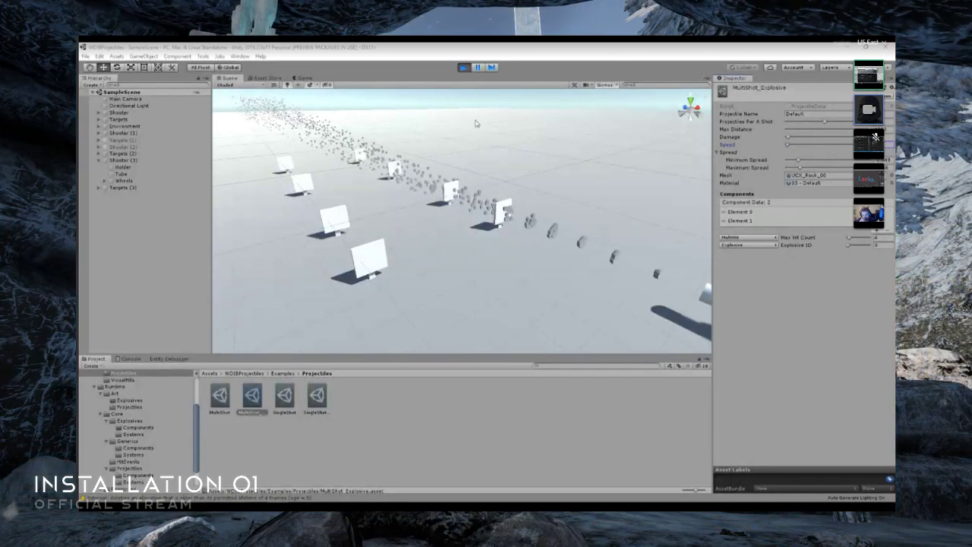
mouse_move(406, 488)
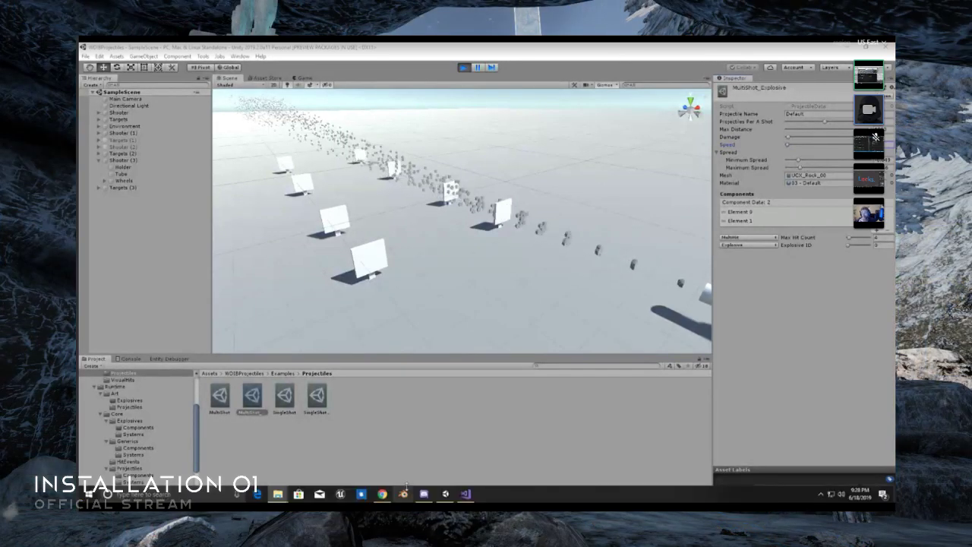
click(465, 495)
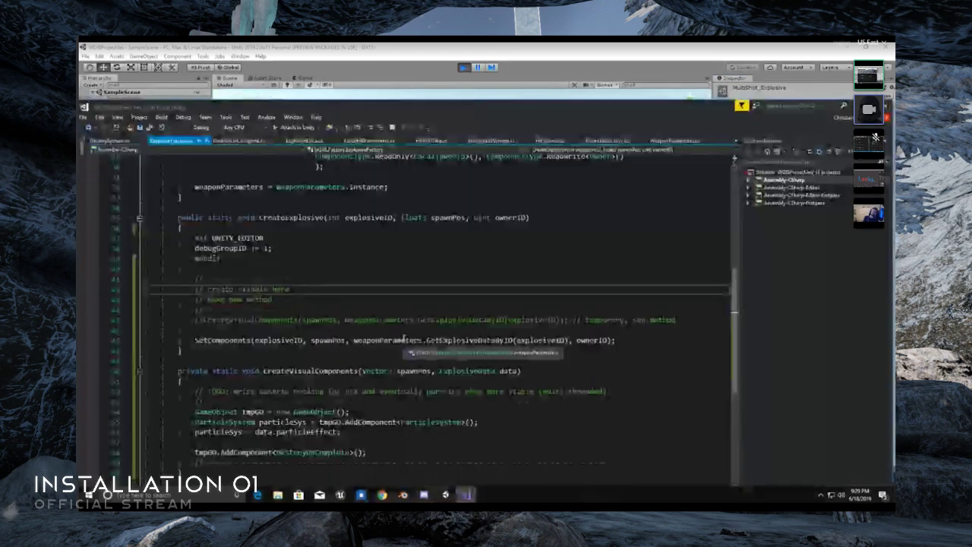
double_click(447, 112)
- Switch to Unity and move its window off this screen to leave the CreateExplosive code in view
mouse_move(501, 499)
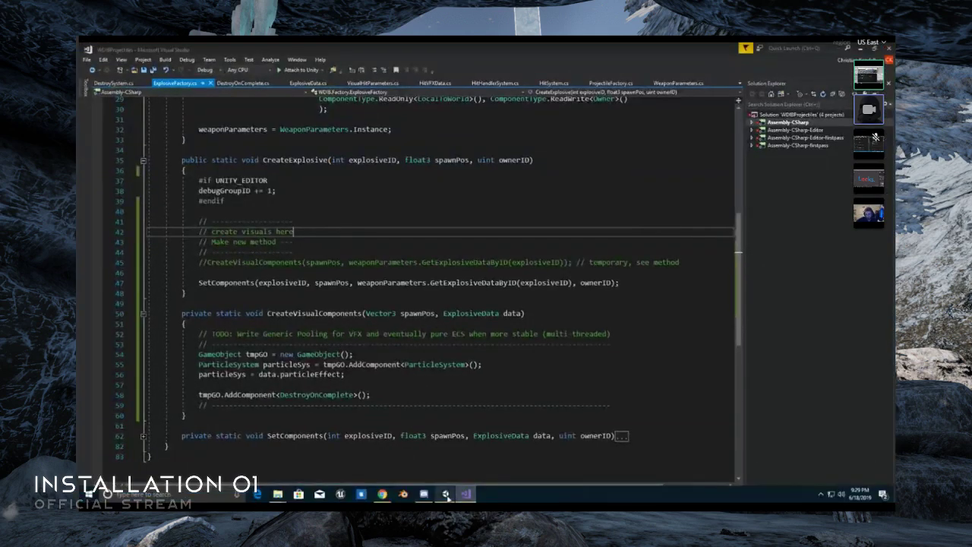
click(446, 495)
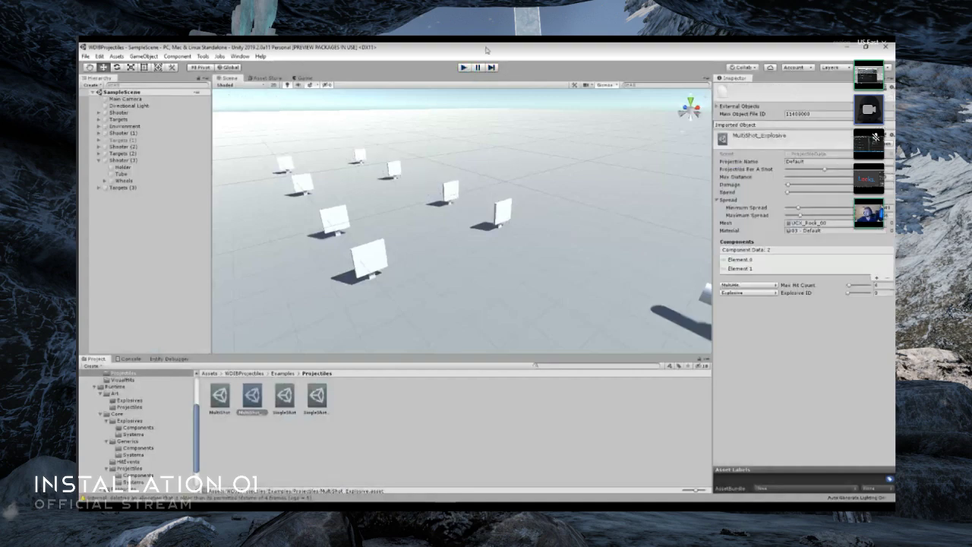
drag(487, 50, 895, 193)
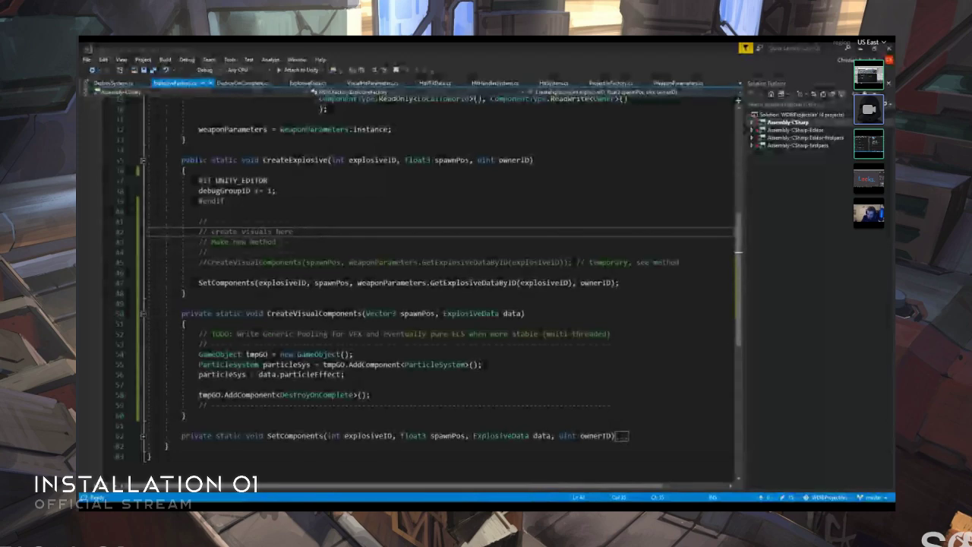
key(super+d)
key(super+d)
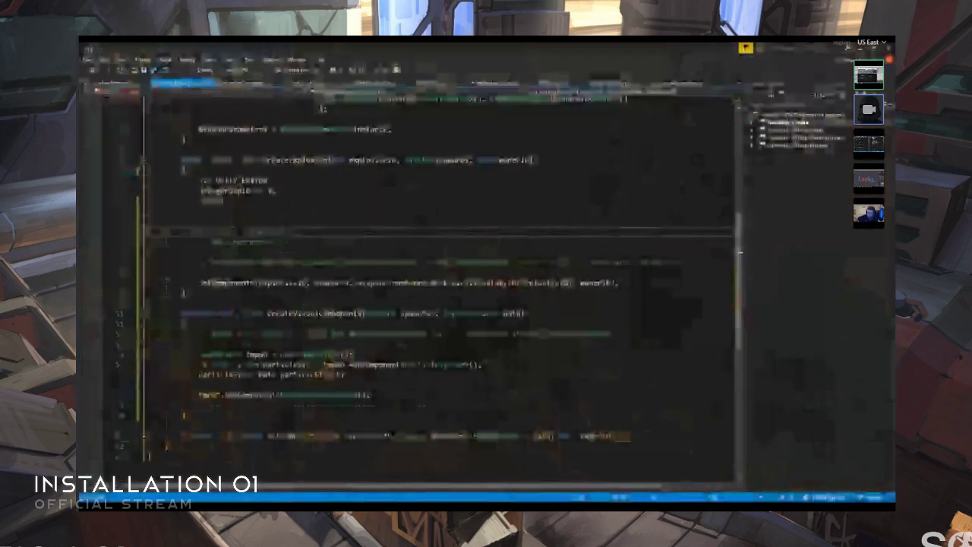
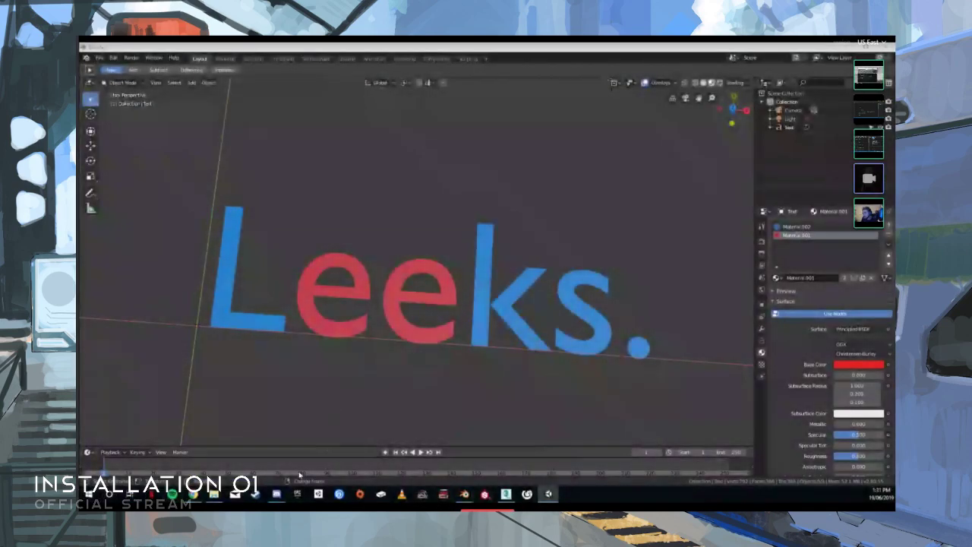
- Replace the 3D text "Leeks." with "Damn right" in Blender
middle_drag(335, 315, 597, 212)
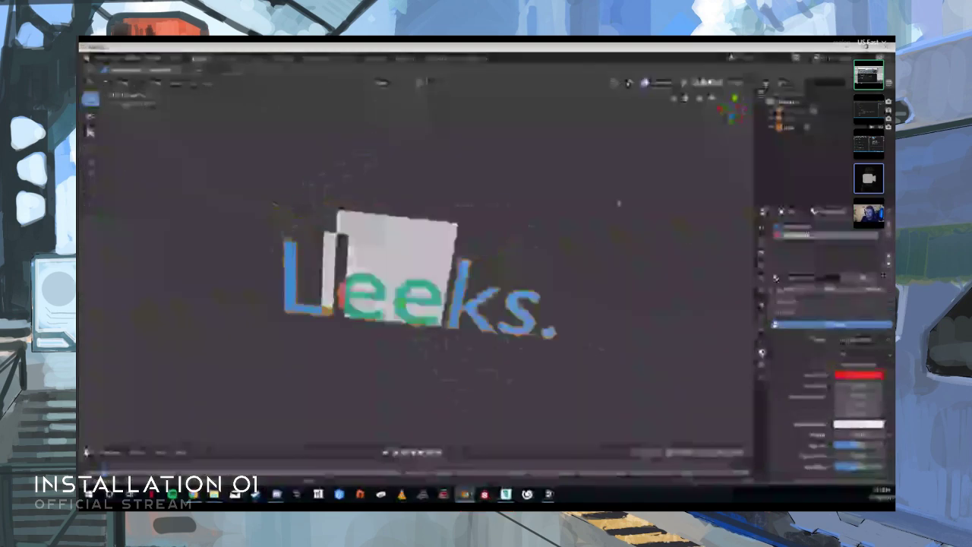
key(BackSpace)
key(BackSpace)
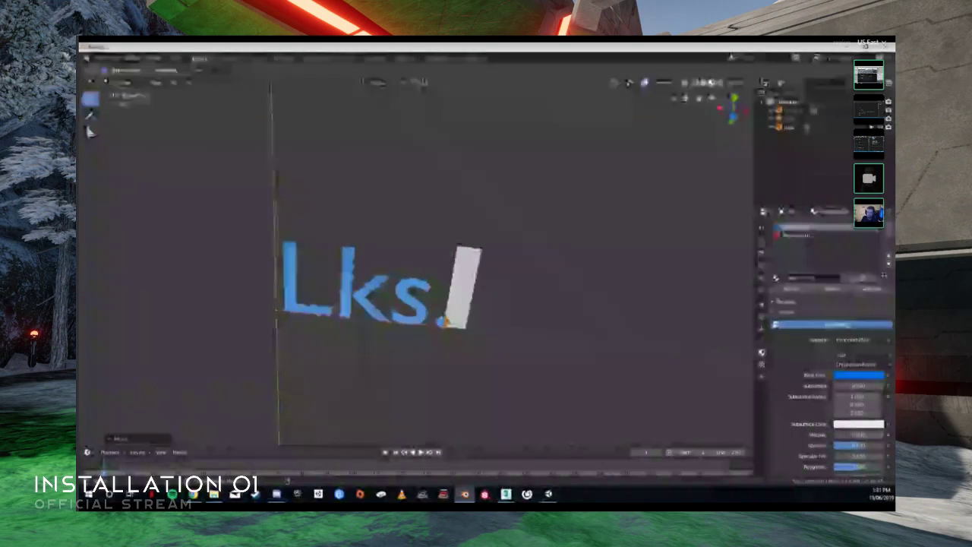
key(alt+Tab)
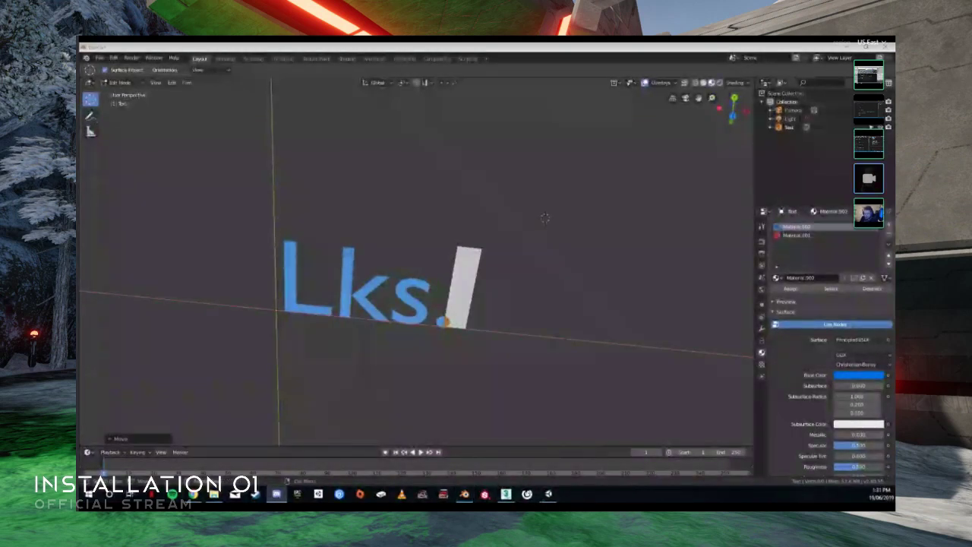
middle_drag(287, 340, 391, 285)
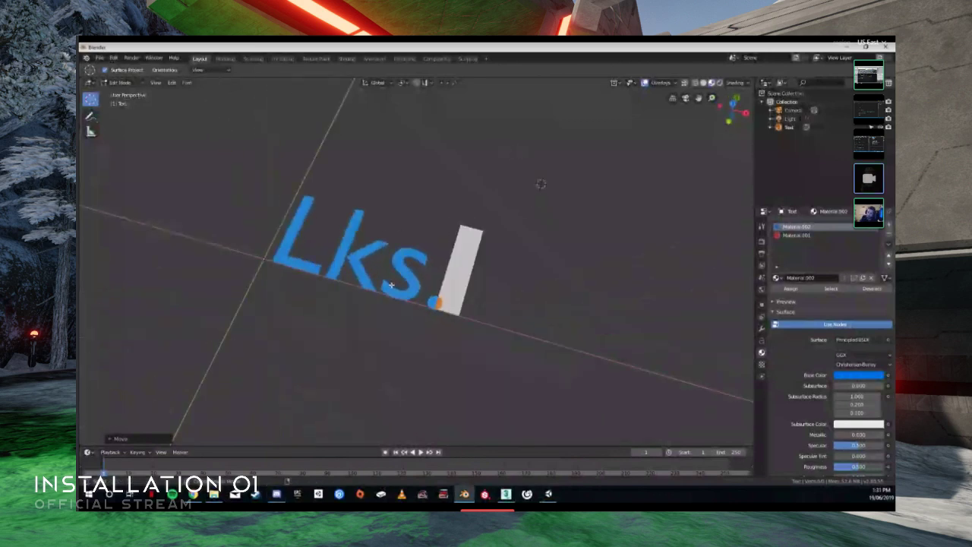
key(BackSpace)
key(BackSpace)
key(BackSpace)
key(BackSpace)
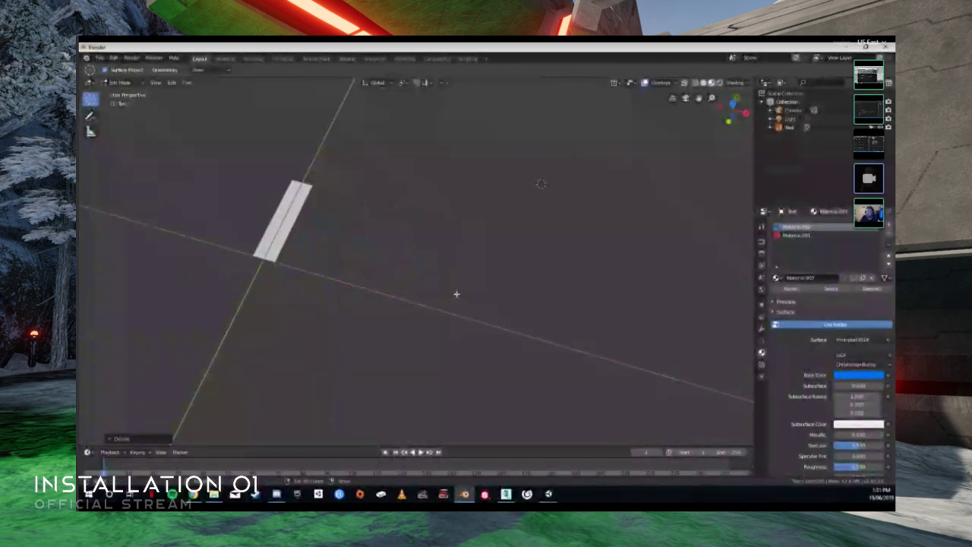
text(Damn rig)
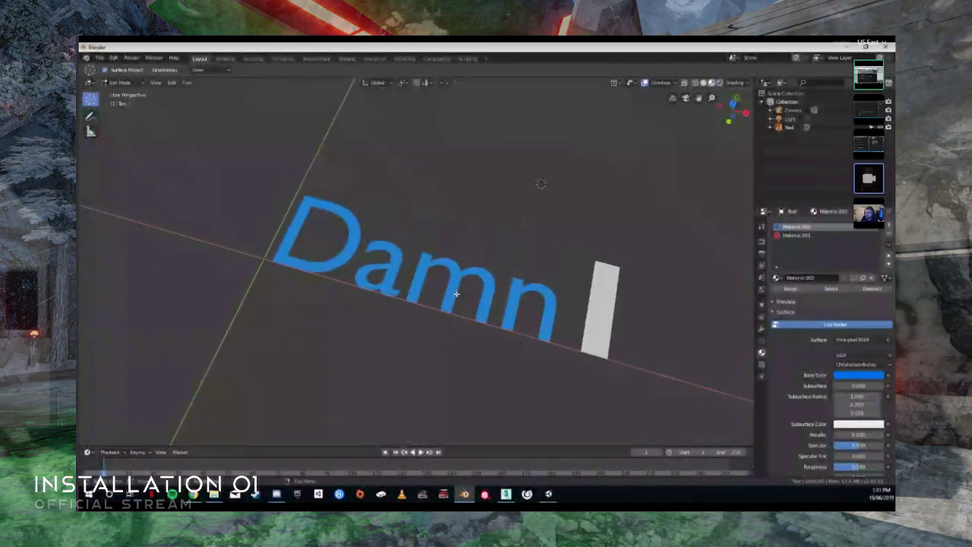
text(ht)
middle_drag(455, 293, 371, 319)
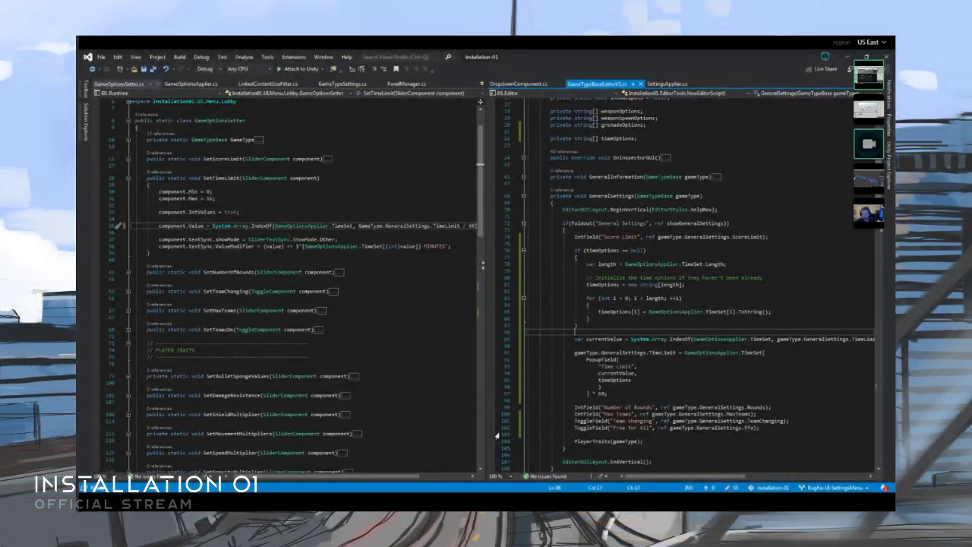
- Collapse the UI folder under 01.Runtime and the whole 01.Editor project in the Visual Studio solution tree
click(356, 283)
click(269, 272)
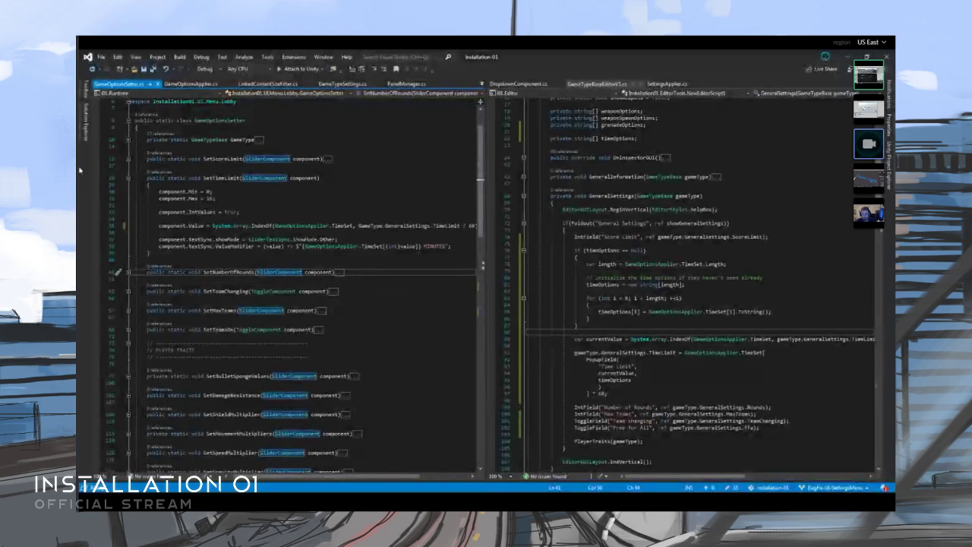
click(85, 121)
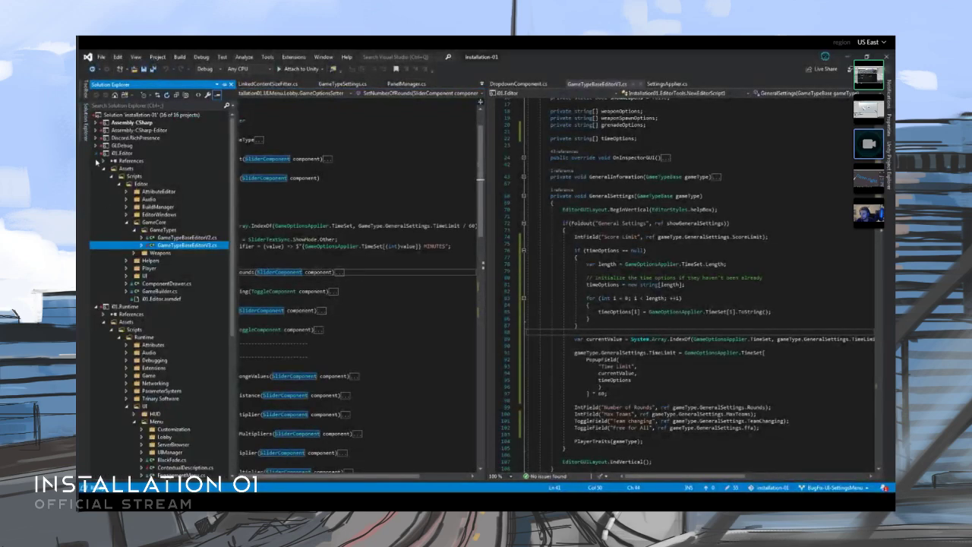
scroll(133, 280, down, 7)
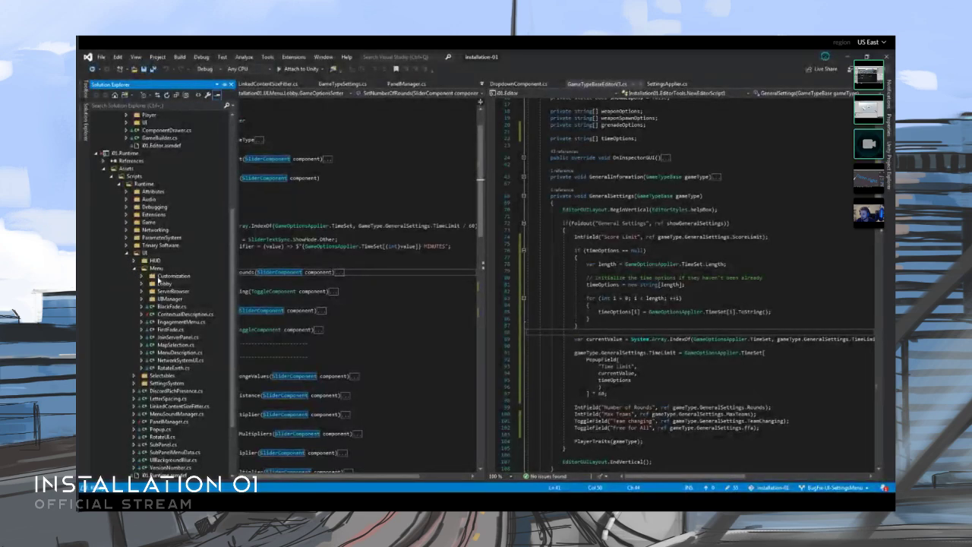
click(135, 269)
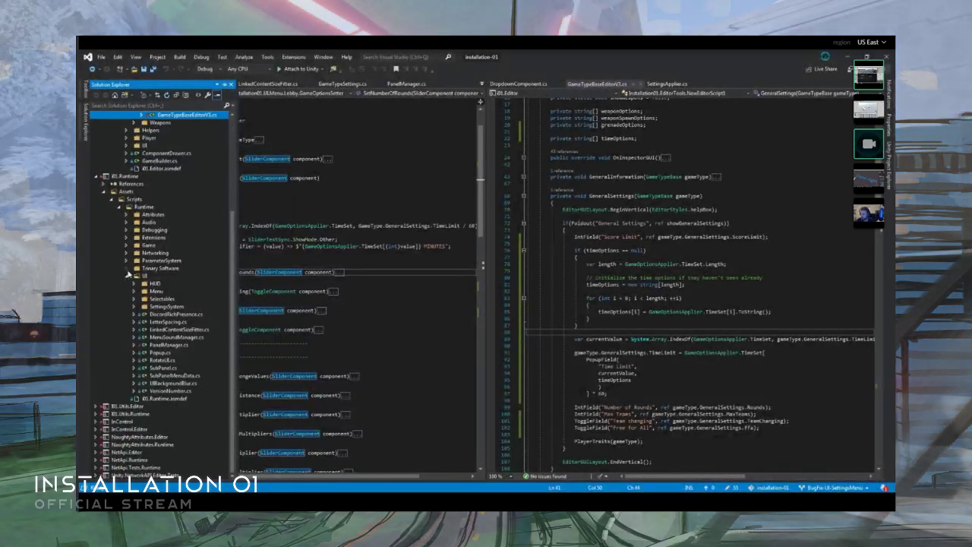
scroll(133, 289, up, 5)
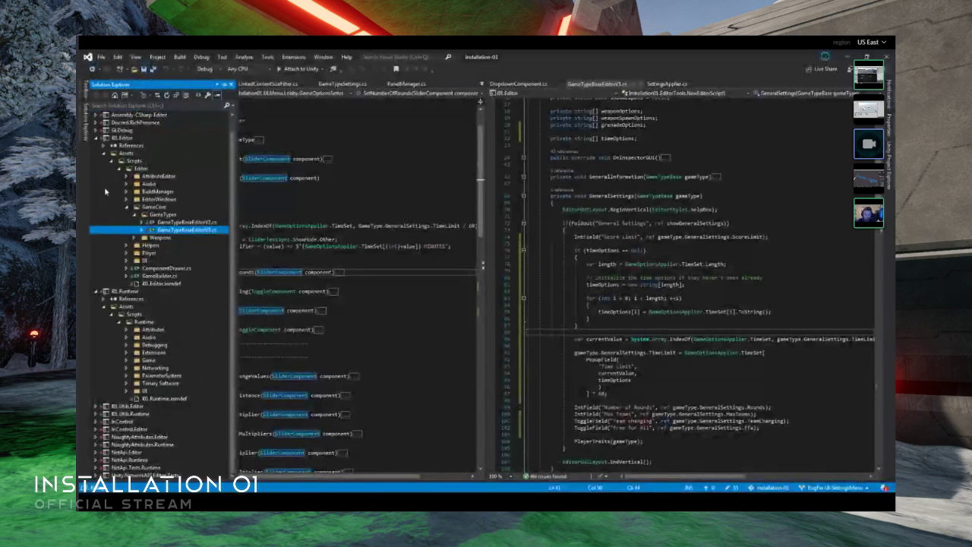
click(96, 138)
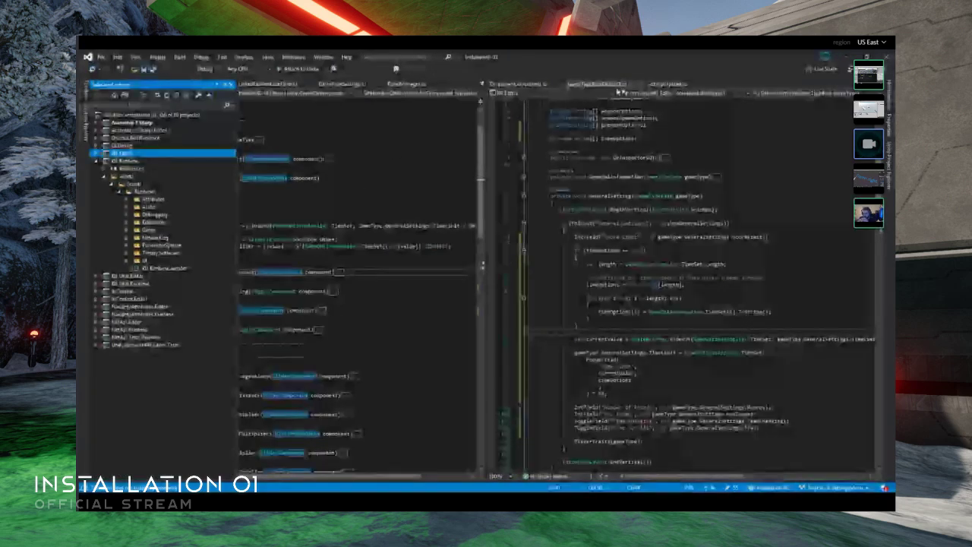
- Close the game type, settings, game options and panel manager scripts, keeping DropdownComponent.cs and LinkedContentSizeFitter.cs open
click(640, 84)
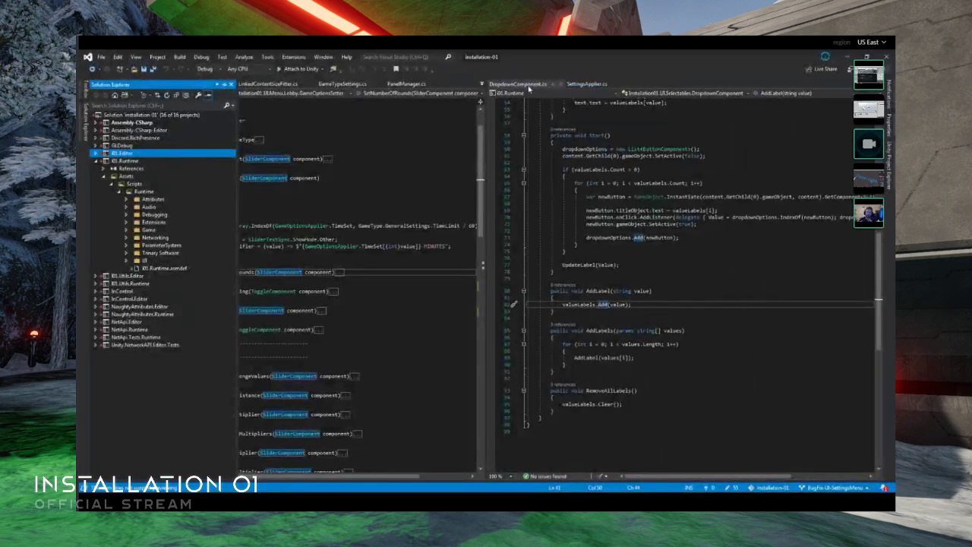
click(614, 84)
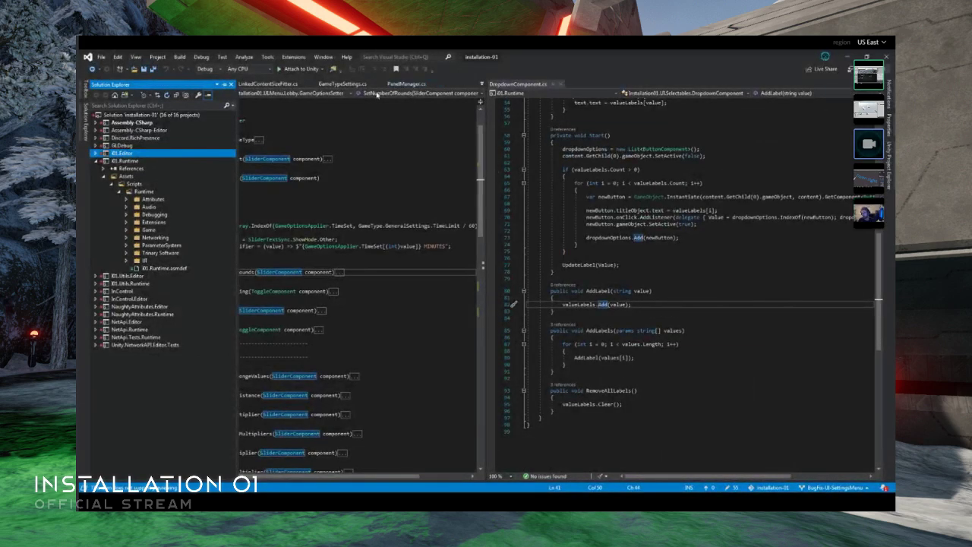
click(354, 127)
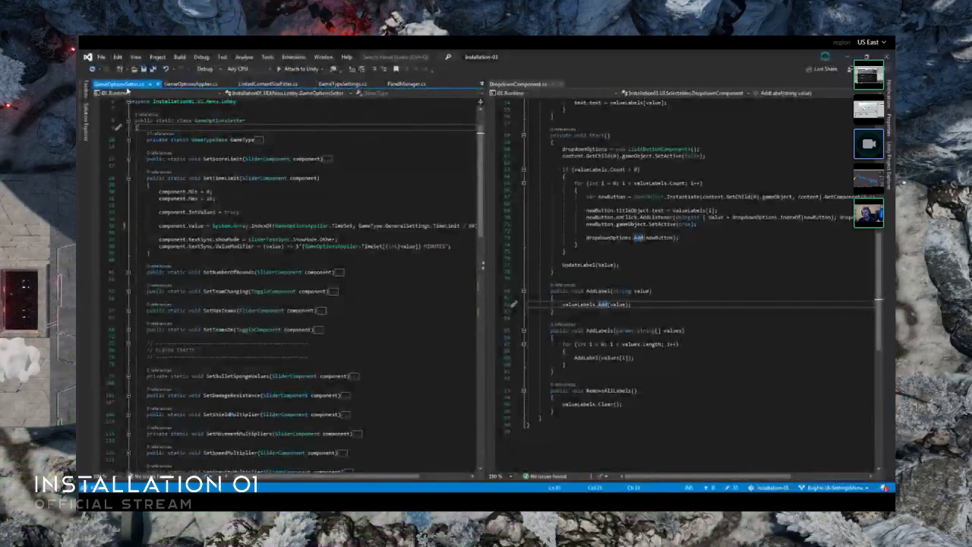
middle_click(127, 88)
middle_click(269, 86)
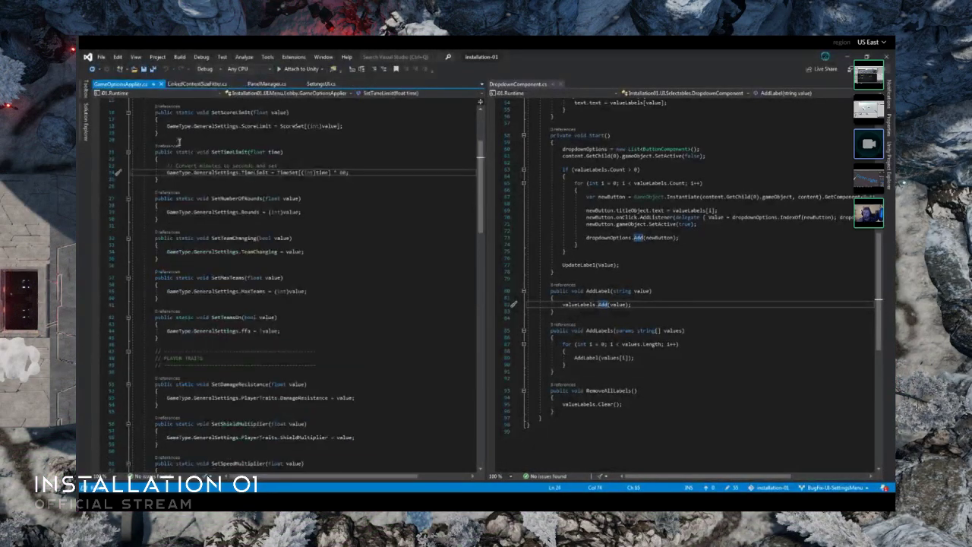
middle_click(128, 88)
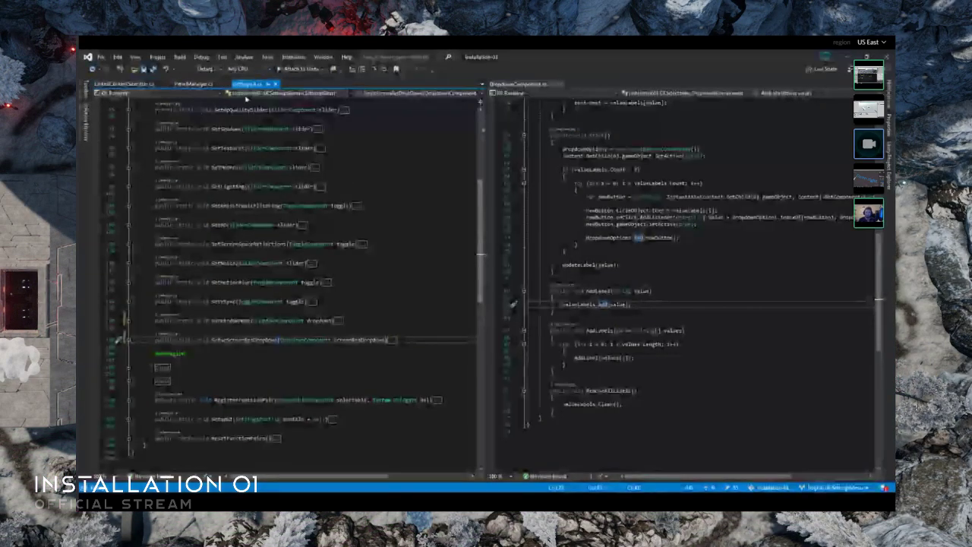
middle_click(242, 88)
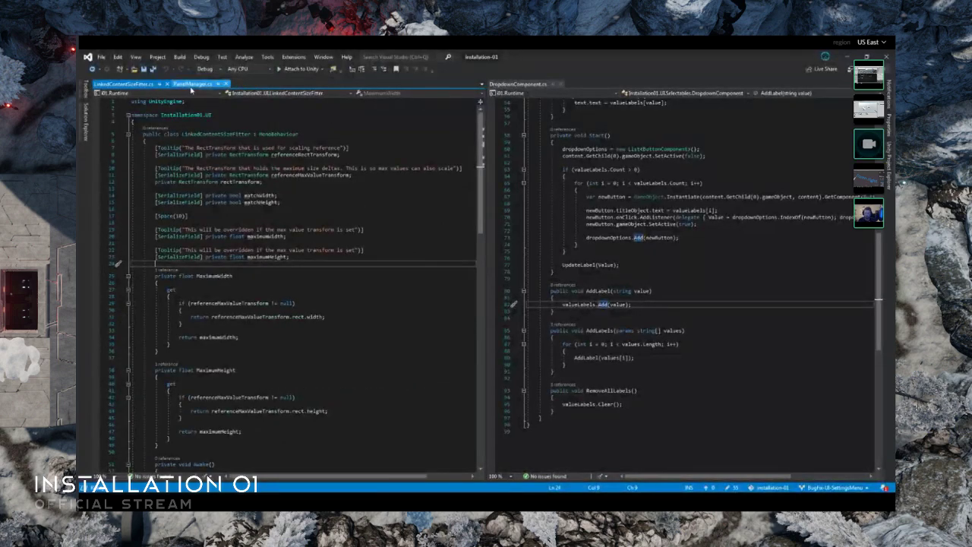
- Open DebugPlayerController.cs from the Player folder inside Debugging and show its class summary comment
click(84, 121)
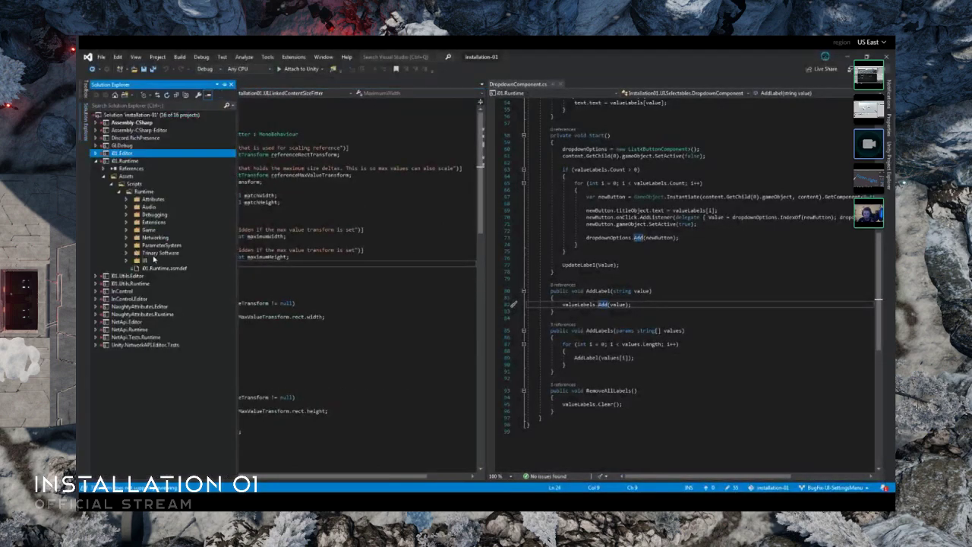
click(126, 215)
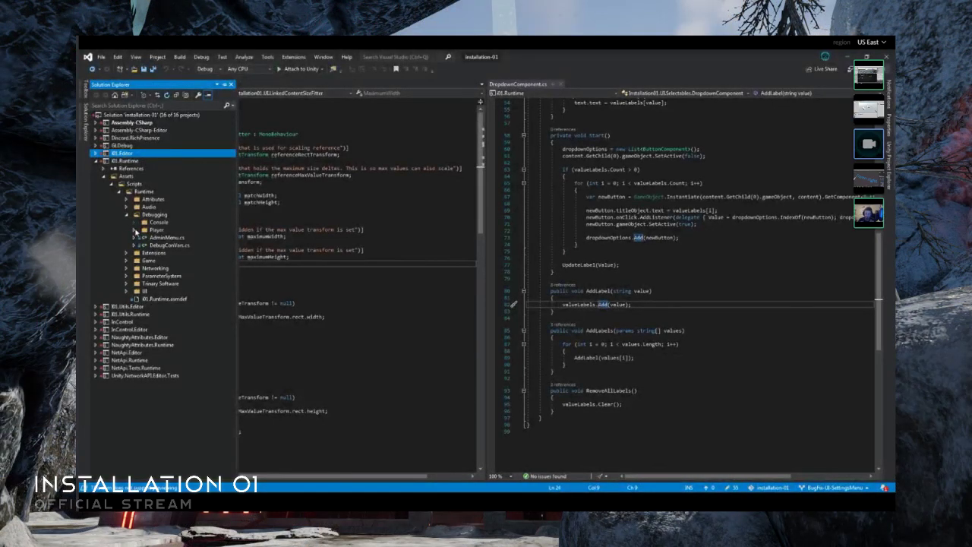
click(133, 230)
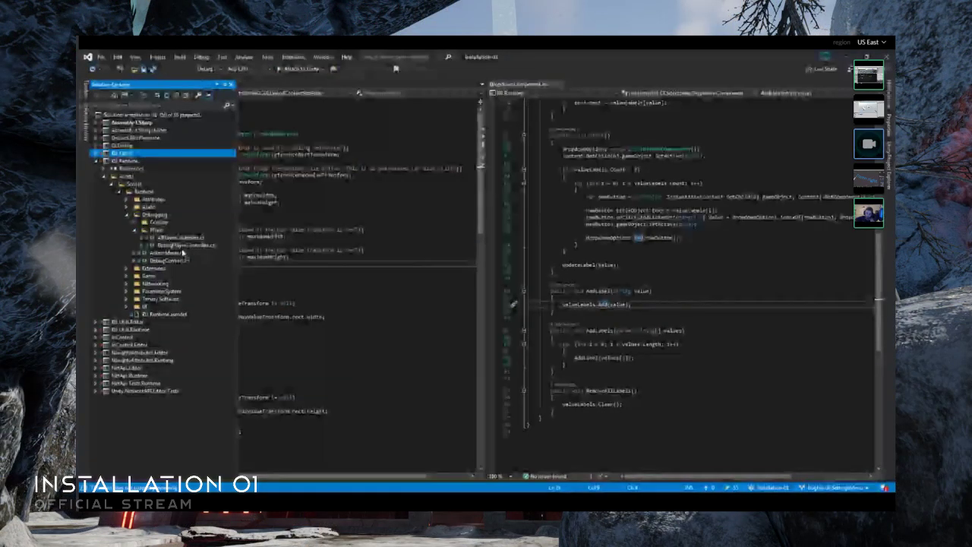
double_click(184, 245)
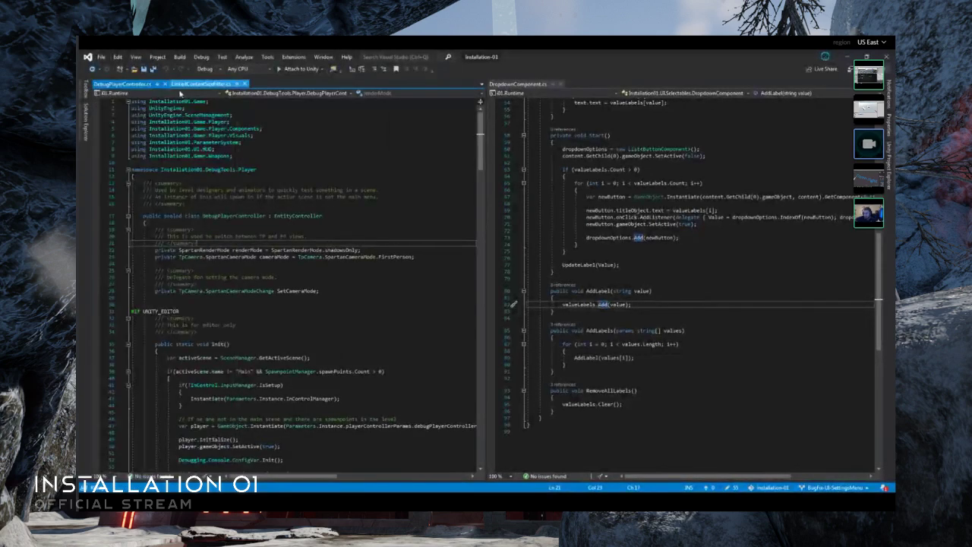
click(85, 120)
click(352, 199)
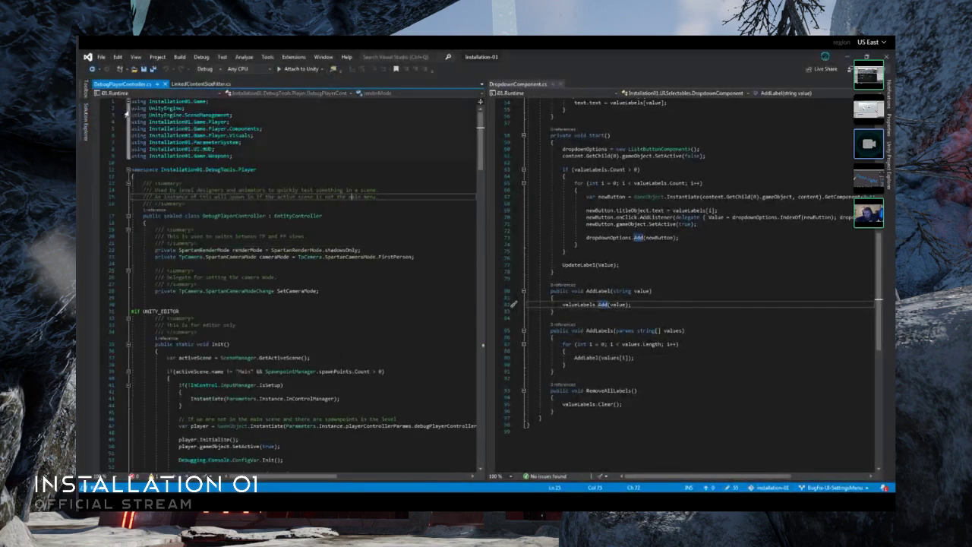
drag(120, 93, 187, 94)
- Collapse the Debugging folder and expand Game and its Player subfolder to show the player scripts
click(81, 134)
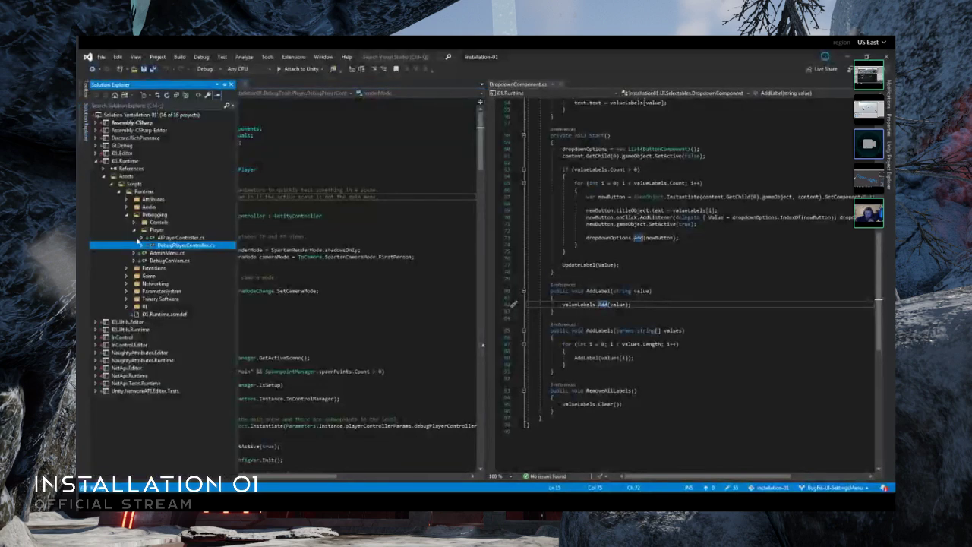
click(127, 214)
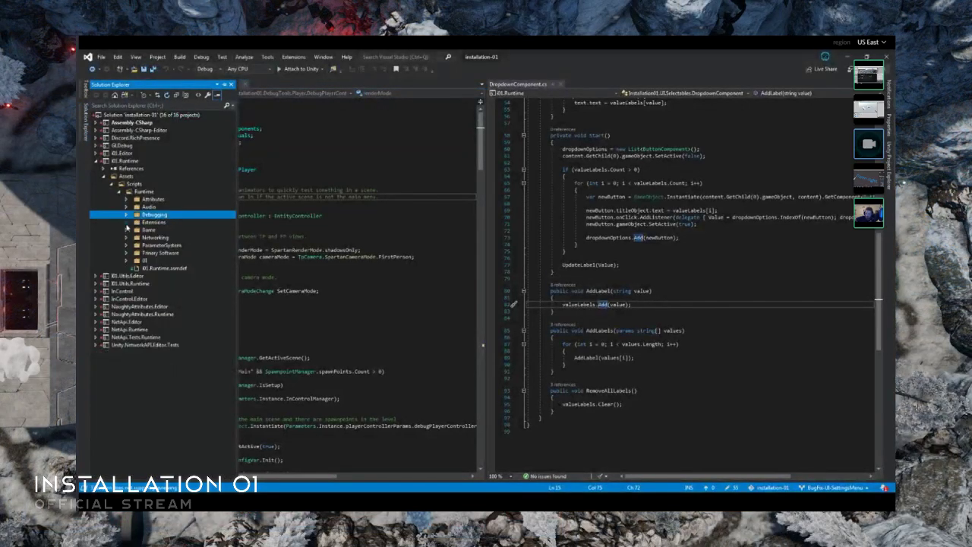
click(127, 230)
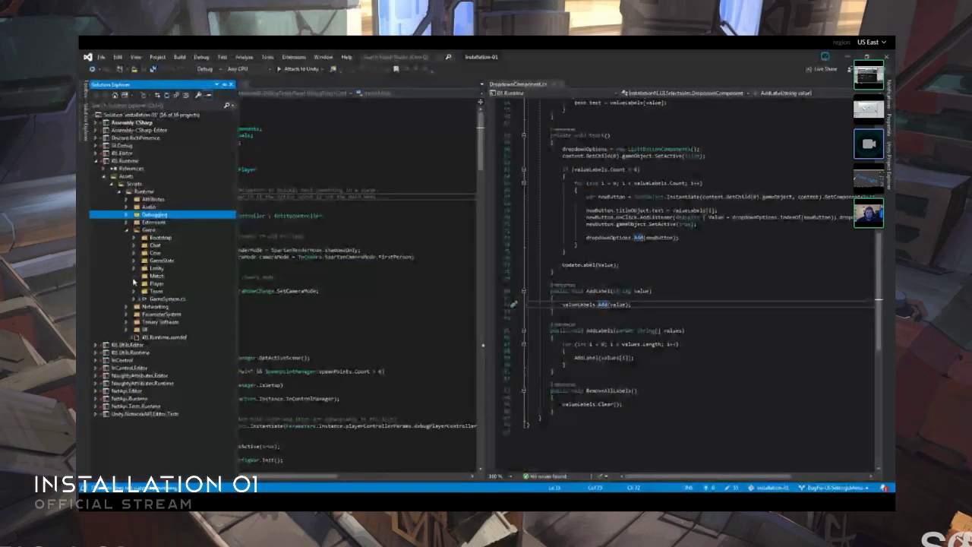
click(134, 284)
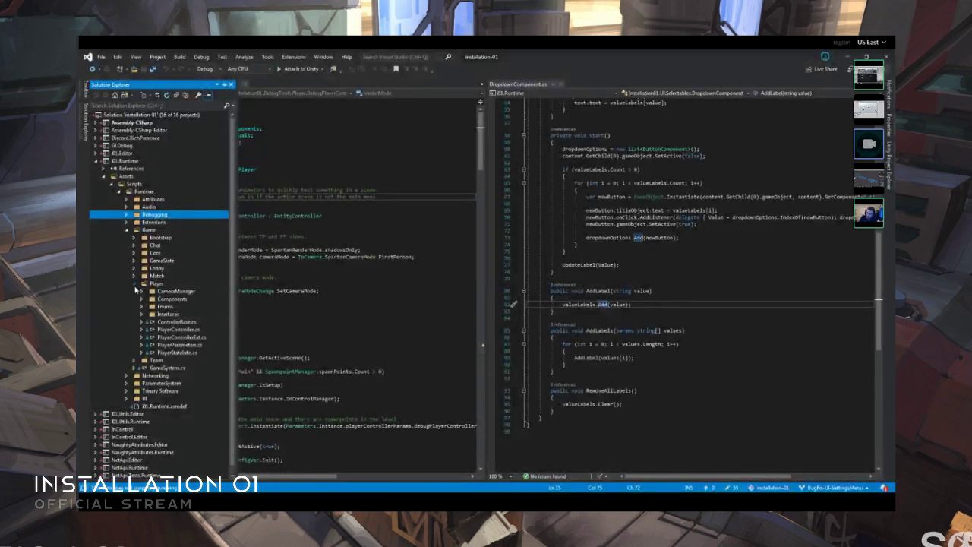
click(135, 286)
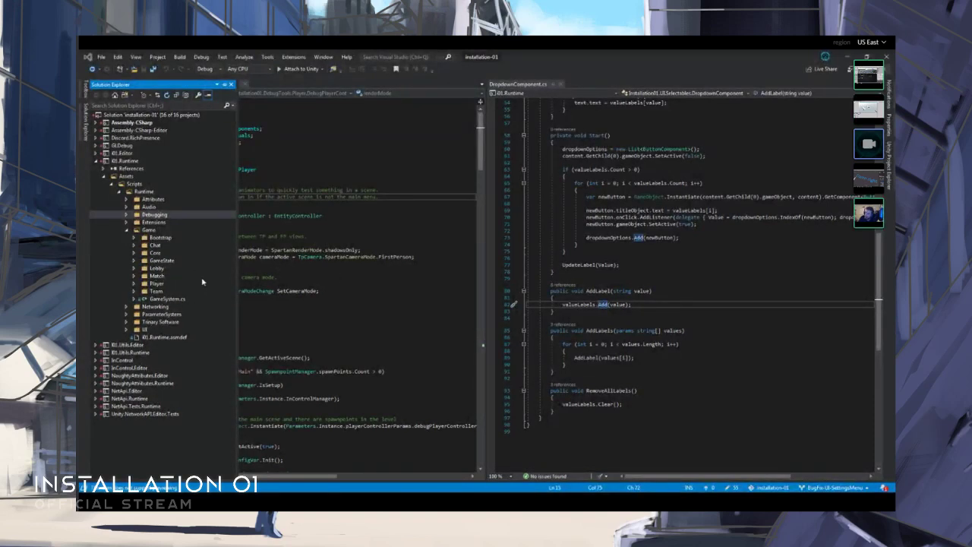
click(135, 283)
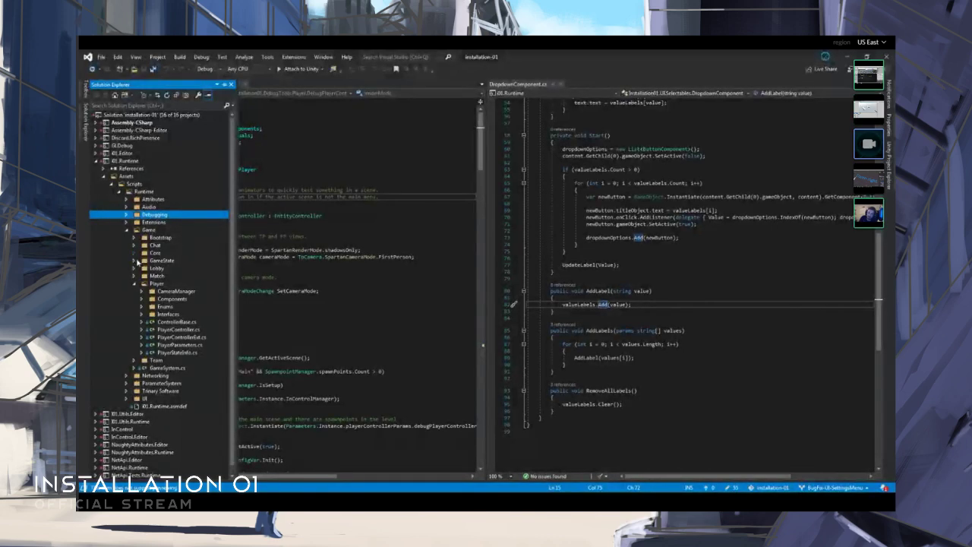
- Examine the scripts in Game's Core folder and its Player subfolder, and collapse both folders again
click(135, 254)
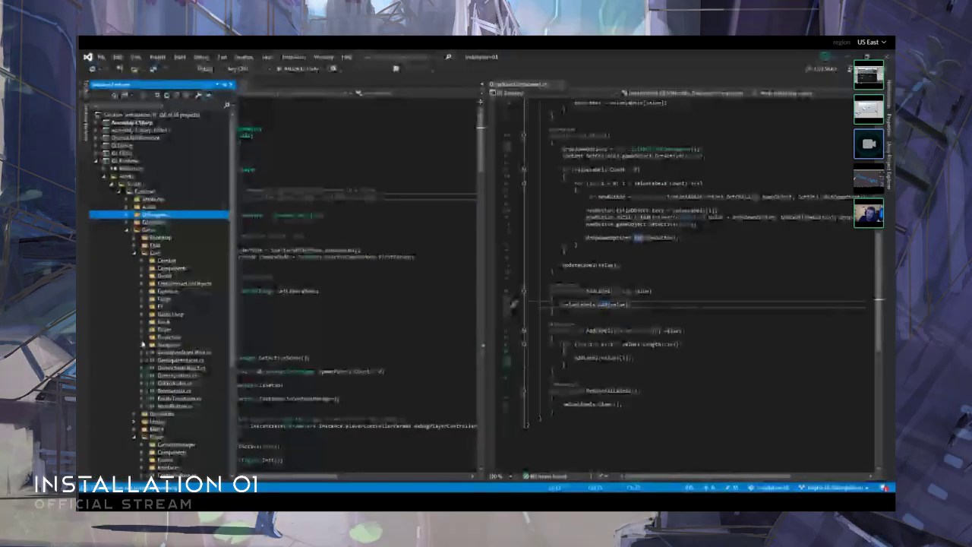
click(143, 332)
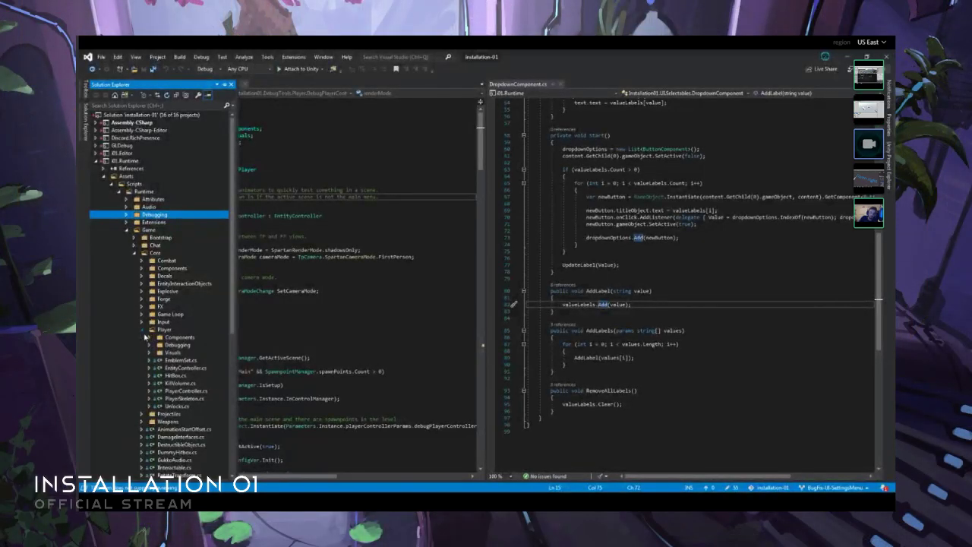
scroll(149, 346, down, 3)
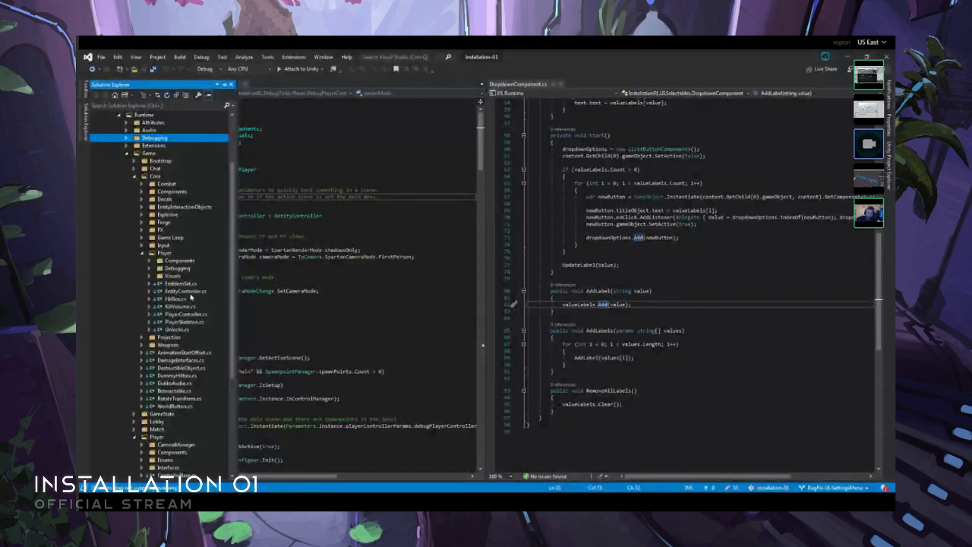
click(142, 255)
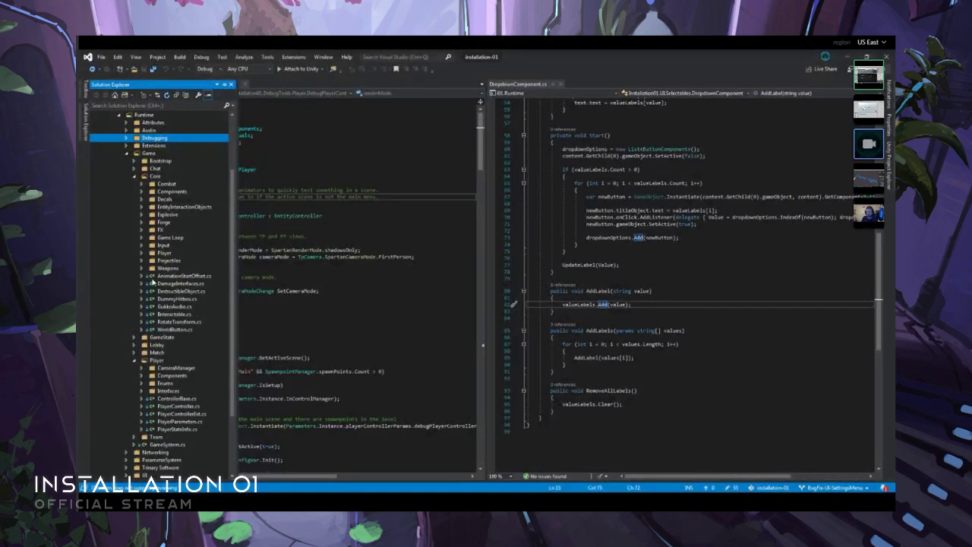
click(134, 177)
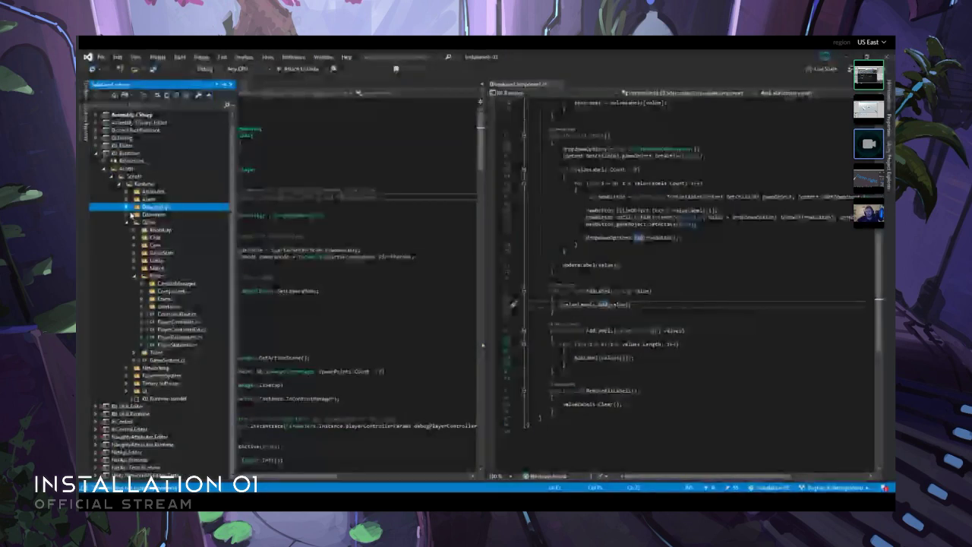
click(127, 207)
click(127, 207)
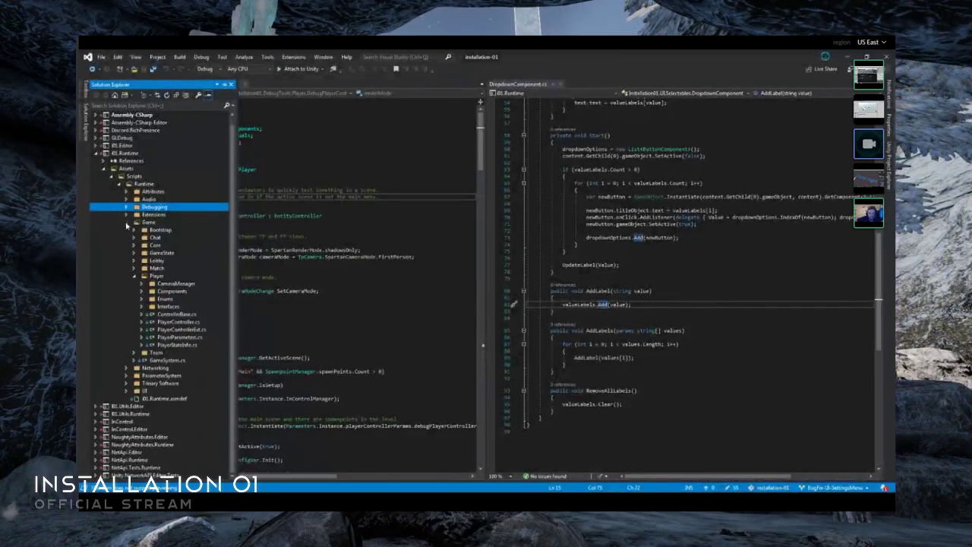
- Open PlayerController.cs from Game's Player folder and place PlayerControllerExt.cs beside it in the other editor group
click(134, 246)
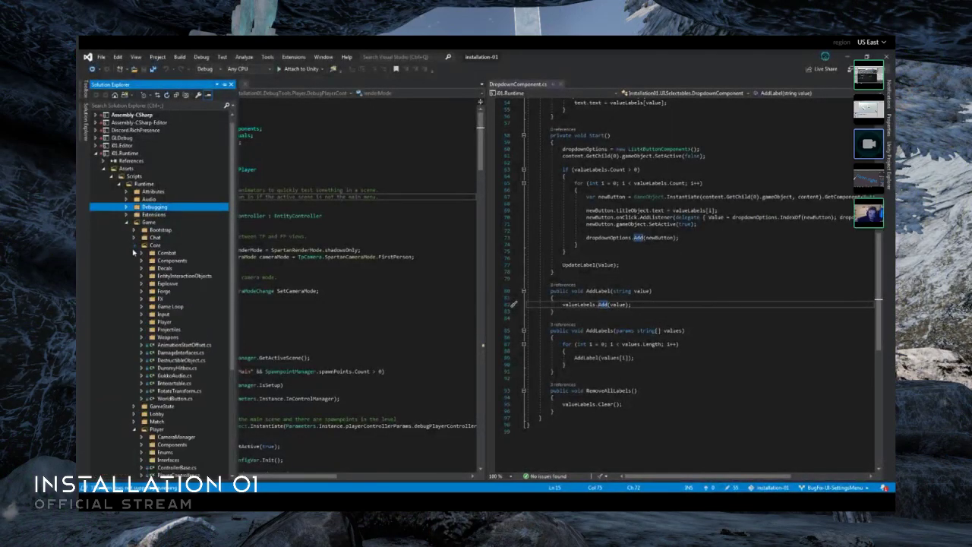
click(133, 246)
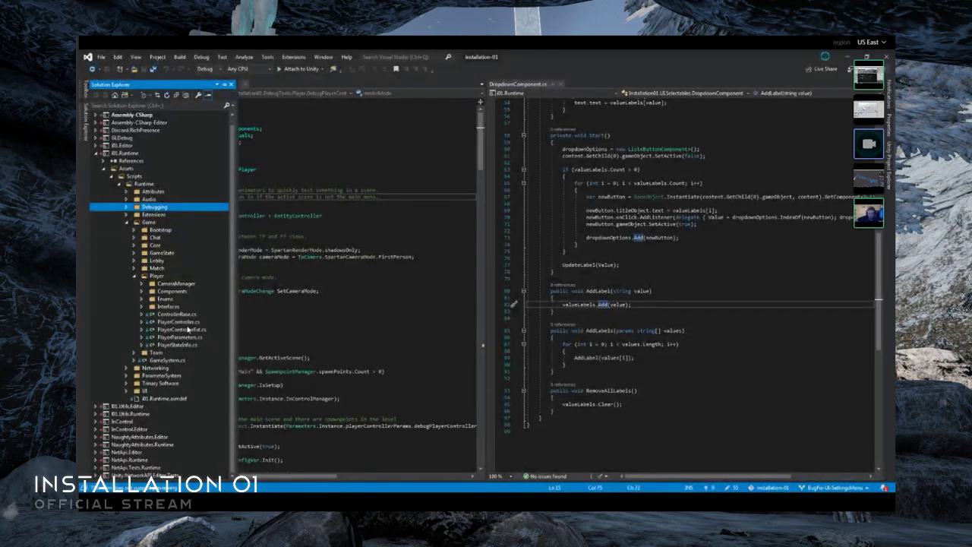
double_click(178, 321)
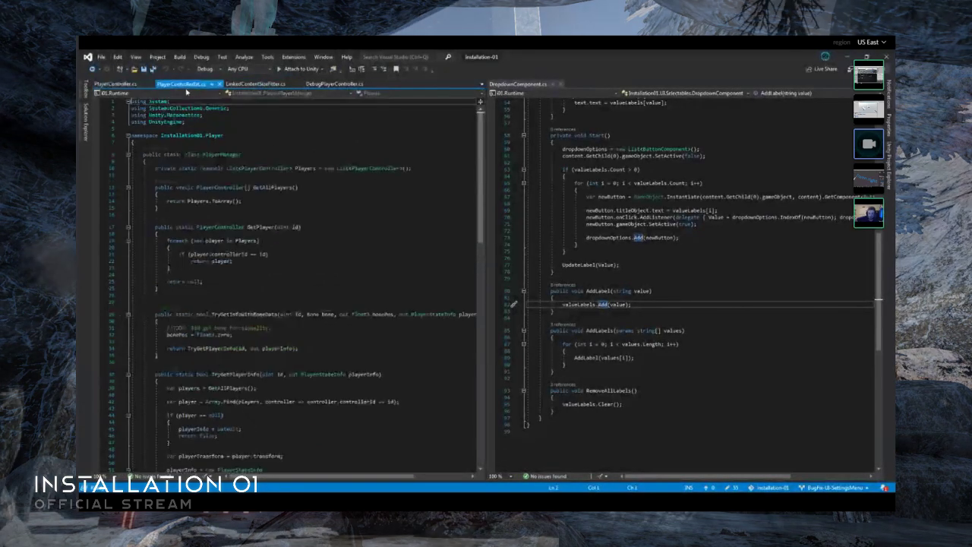
drag(547, 92, 592, 84)
click(116, 84)
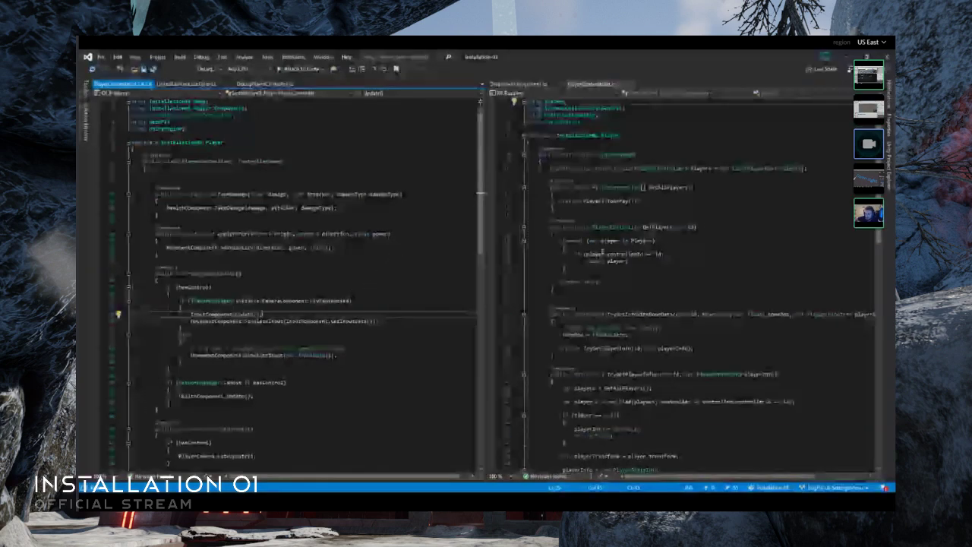
- Examine the PlayerManager class in PlayerControllerExt.cs down to its AddPlayer and RemovePlayer methods, and close the file
click(566, 295)
scroll(605, 299, down, 6)
scroll(606, 300, down, 3)
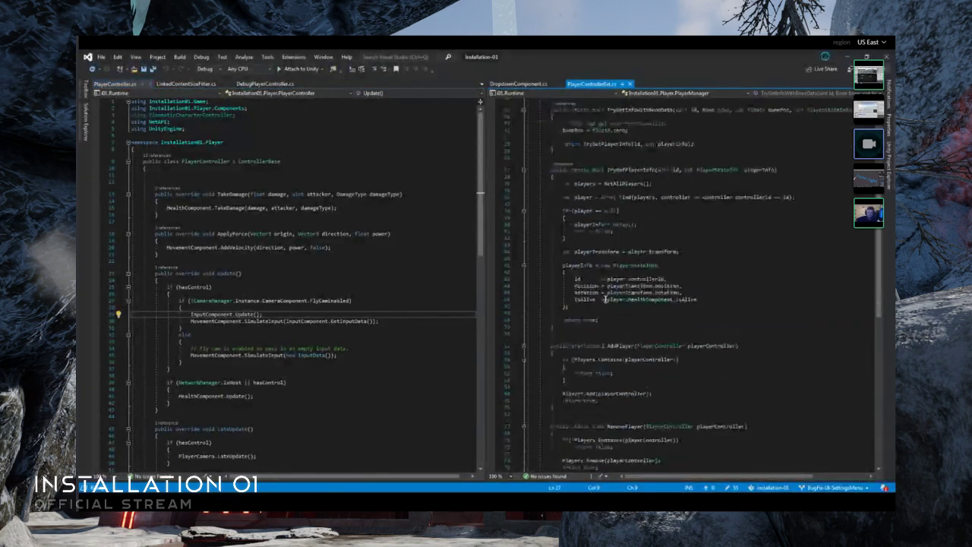
scroll(606, 299, down, 5)
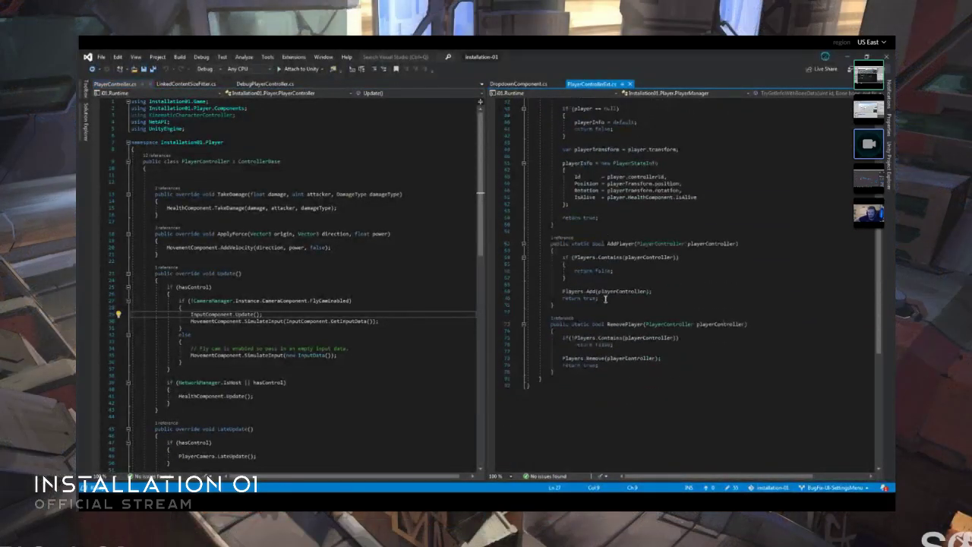
scroll(605, 299, up, 14)
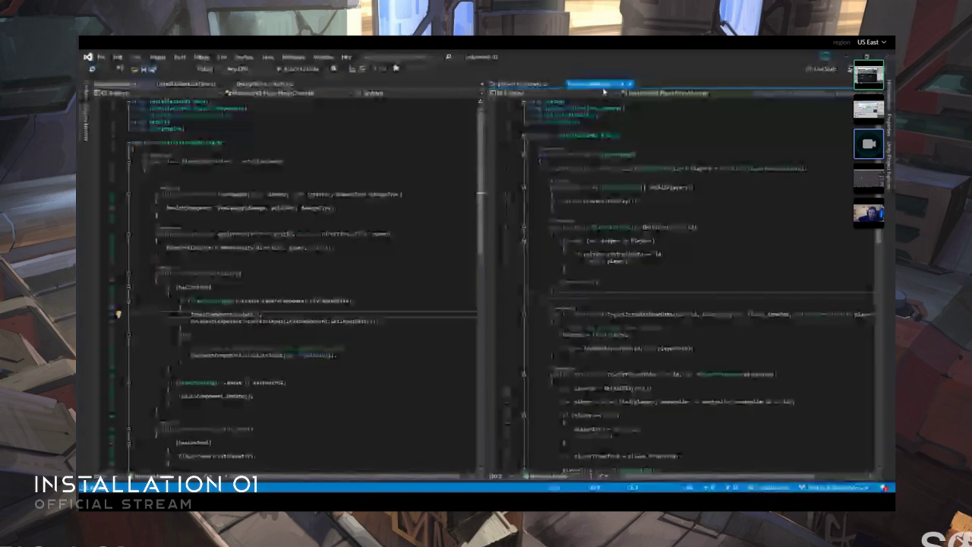
click(630, 83)
- Go to the definition of ControllerBase, the class that PlayerController inherits from, and glance over it
click(204, 261)
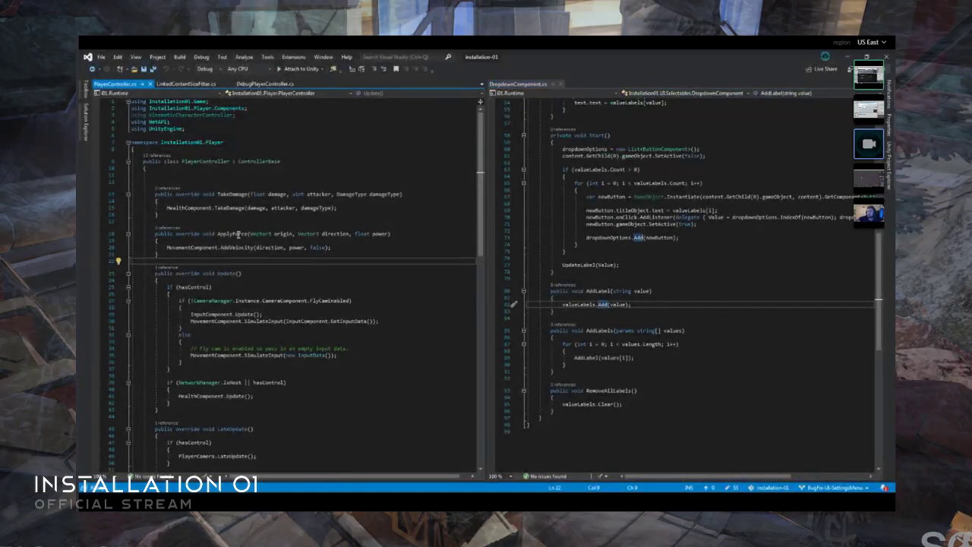
click(265, 162)
key(F12)
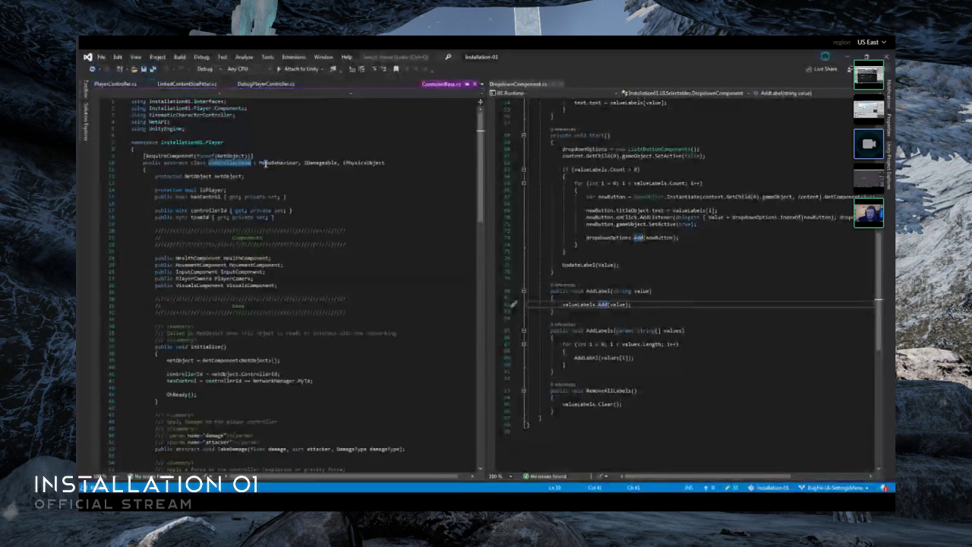
scroll(373, 263, down, 5)
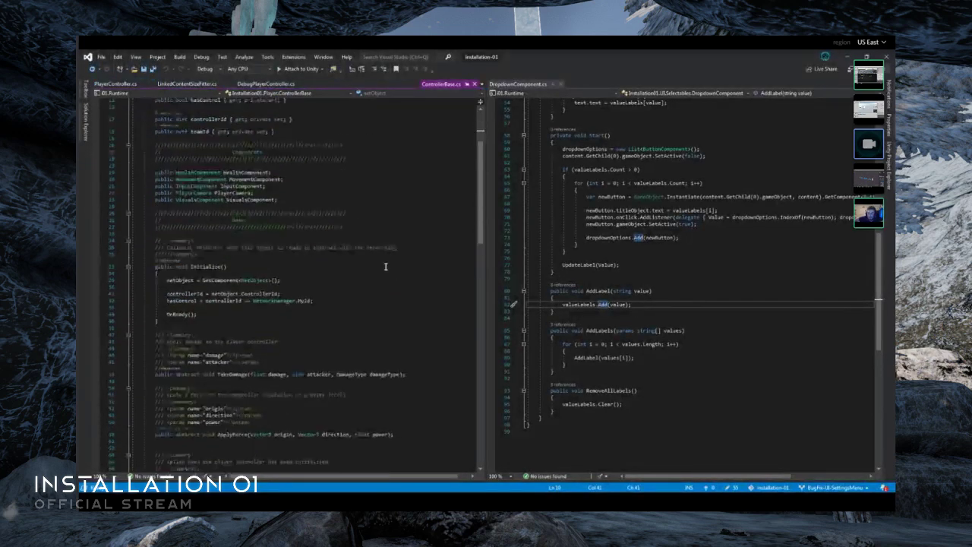
scroll(361, 284, up, 5)
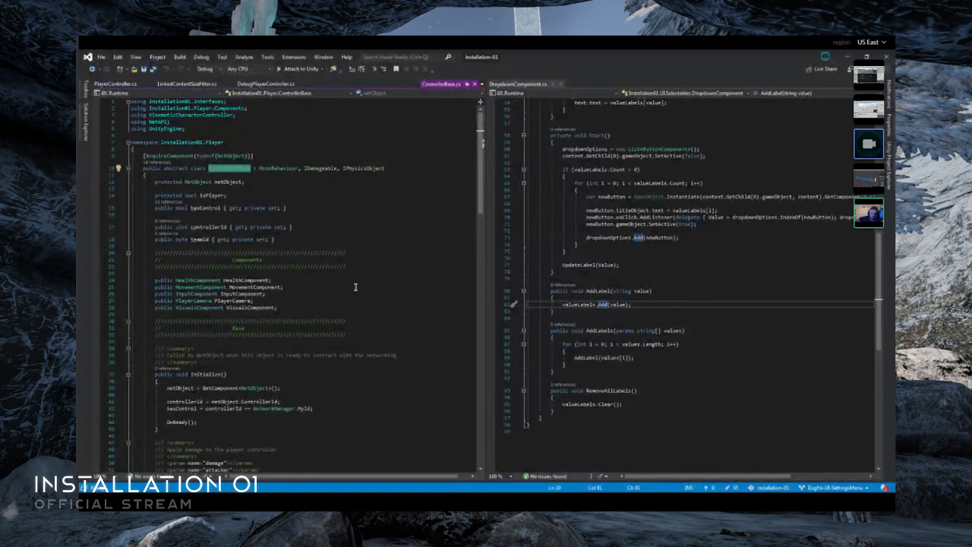
- Examine ControllerBase's component declarations and its Initialize, TakeDamage, ApplyForce and OnReady methods
click(290, 276)
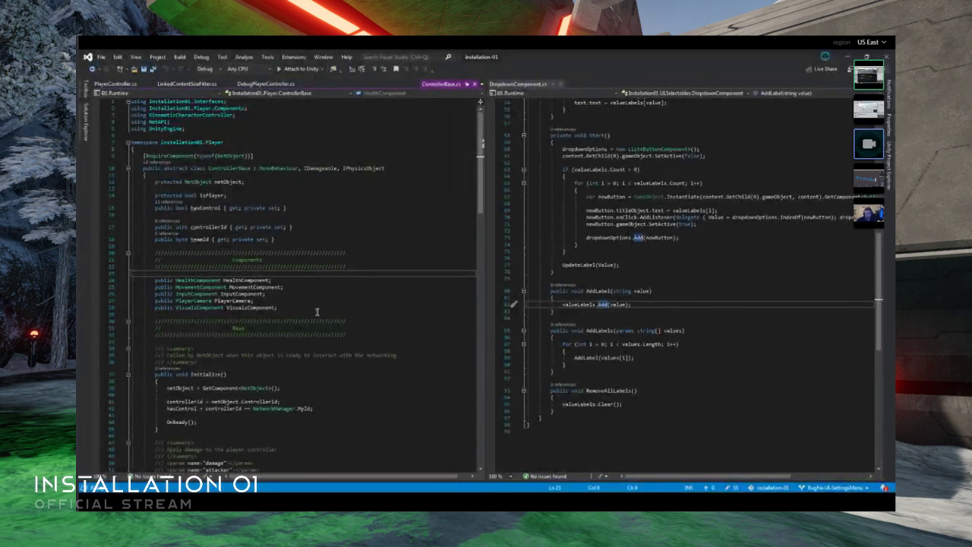
scroll(318, 312, down, 8)
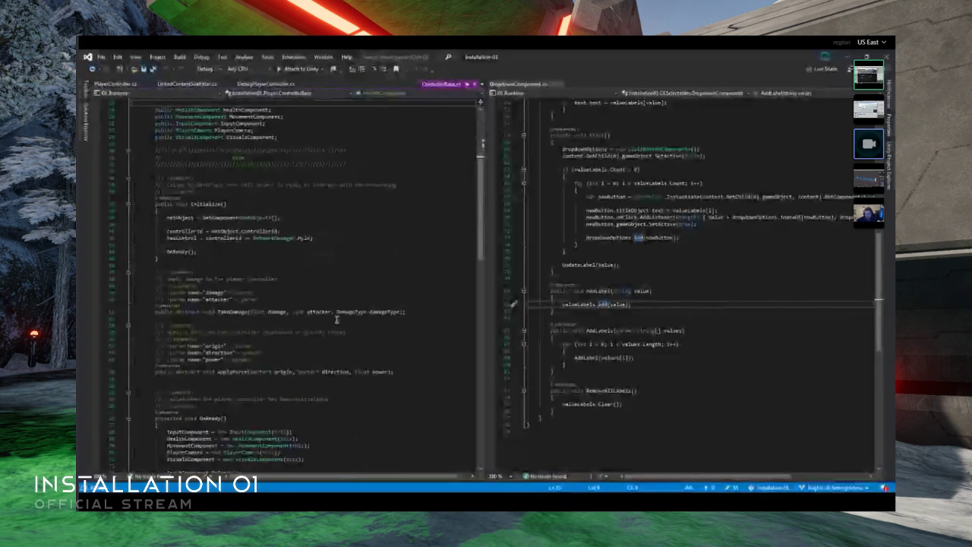
scroll(337, 319, down, 1)
scroll(345, 304, down, 7)
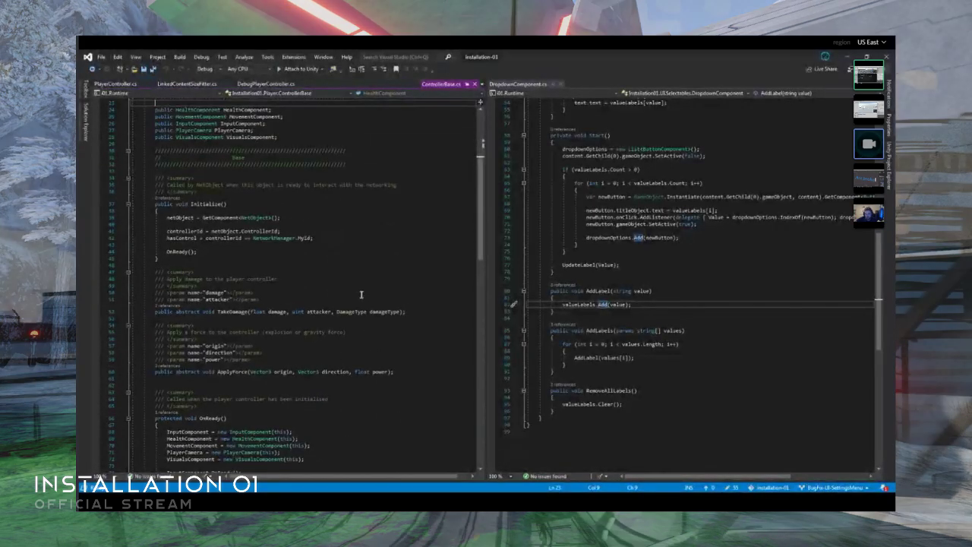
scroll(334, 317, down, 5)
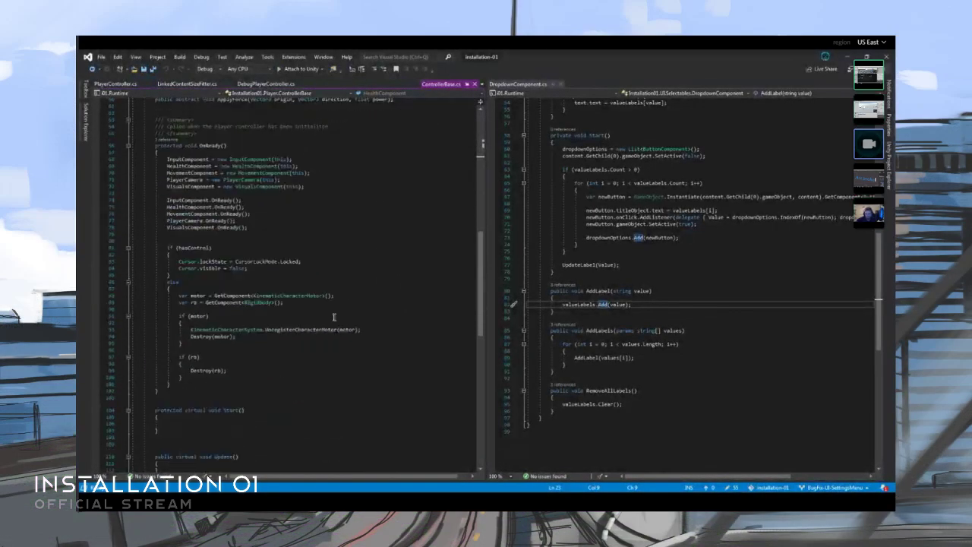
scroll(334, 317, up, 20)
- Place DebugPlayerController.cs in the editor group with DropdownComponent.cs, and keep ControllerBase.cs as the first file of the other group
click(481, 89)
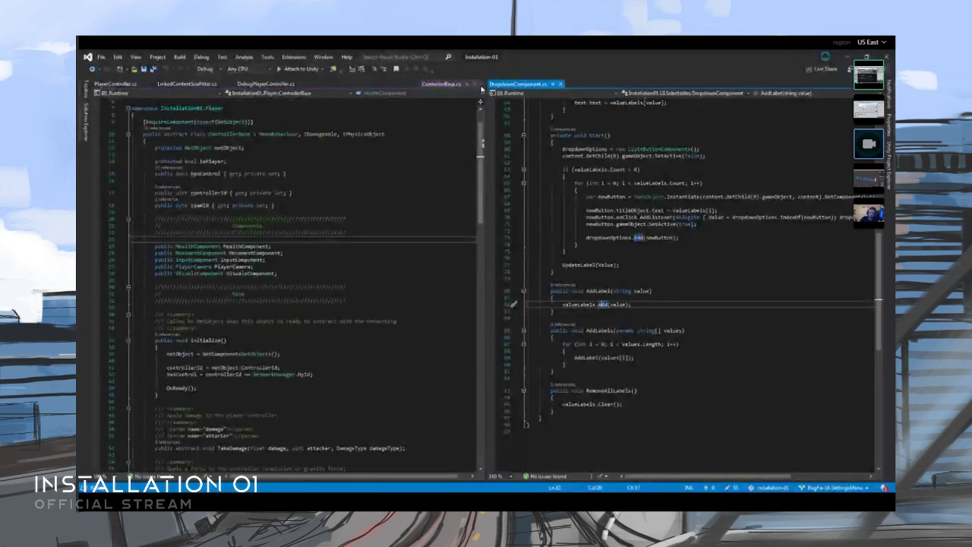
drag(264, 87, 661, 89)
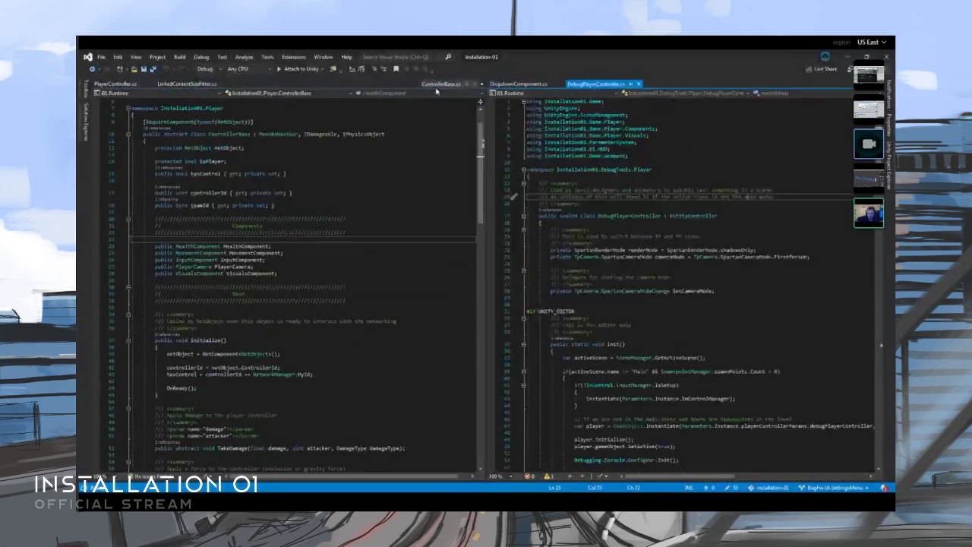
drag(439, 85, 129, 88)
- Try to replace the EntityController base class of DebugPlayerController with ControllerBase, and undo the edit
click(636, 205)
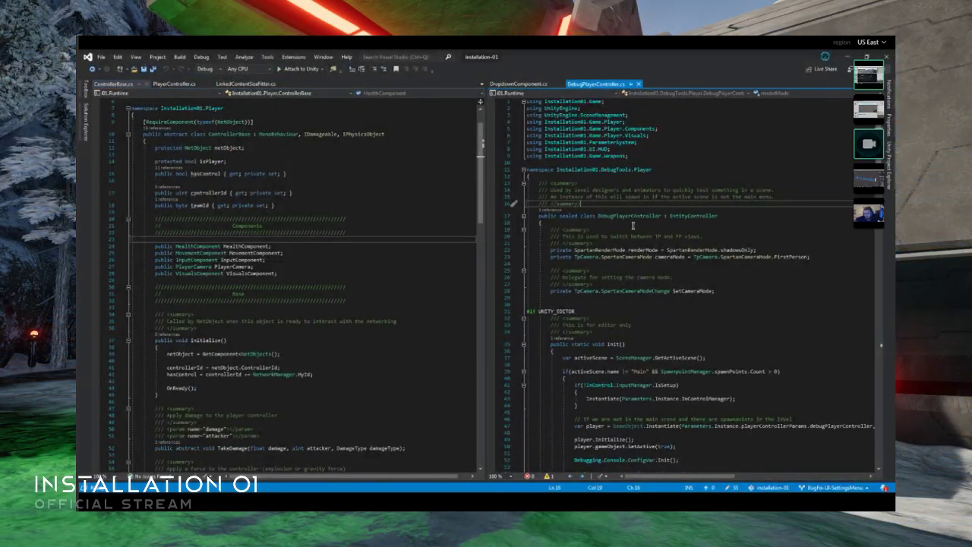
double_click(706, 216)
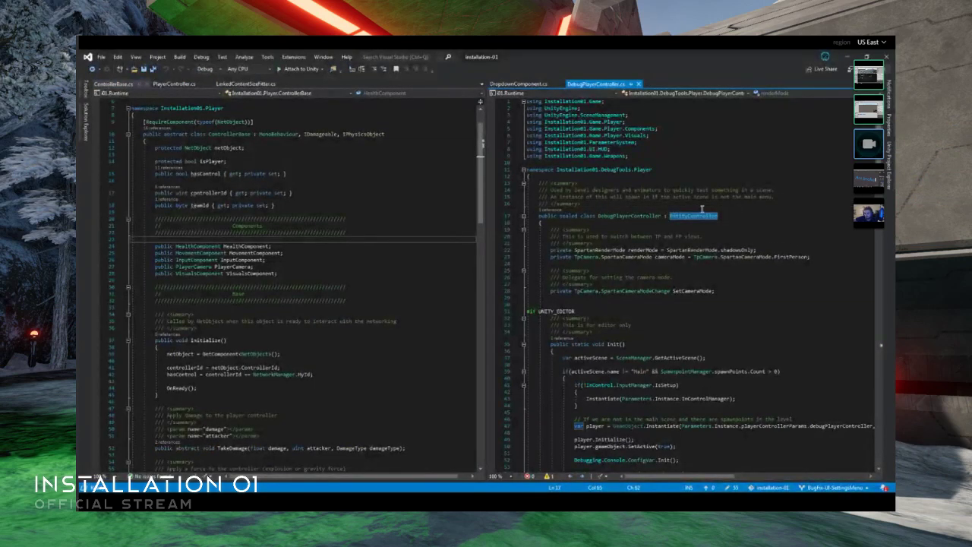
text(cont)
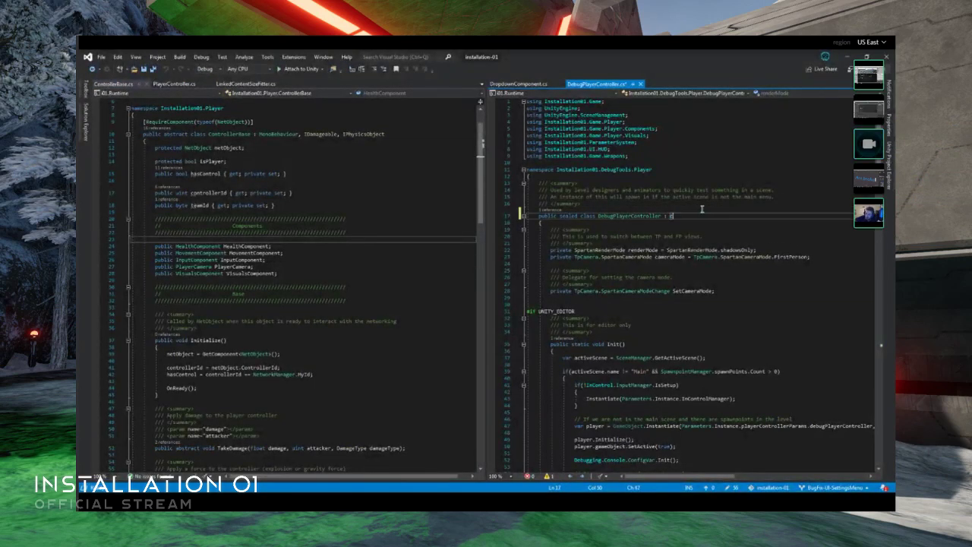
text(rollerBase)
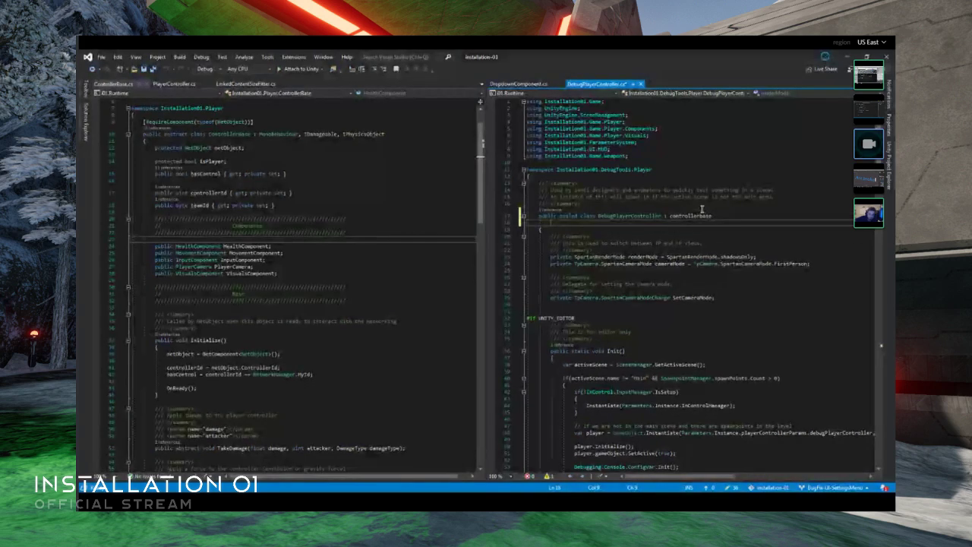
key(ctrl+z)
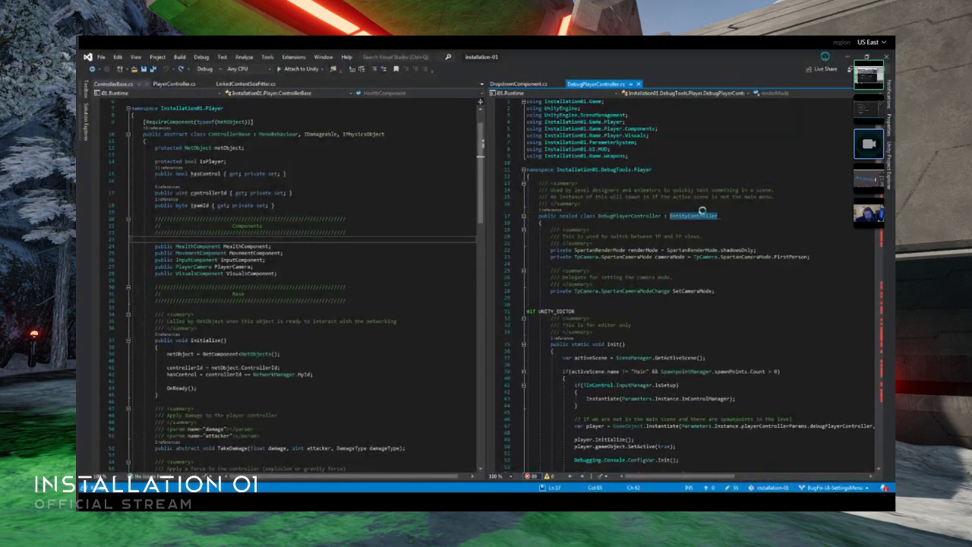
- Change the Installation01.Game.Player using directive to Installation01.Player and make DebugPlayerController inherit from ControllerBase
scroll(280, 155, up, 2)
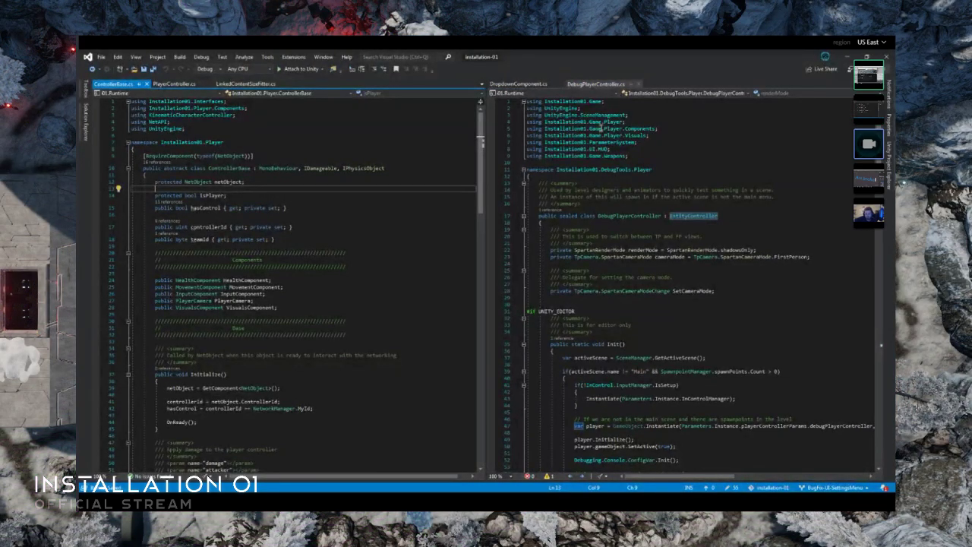
click(597, 122)
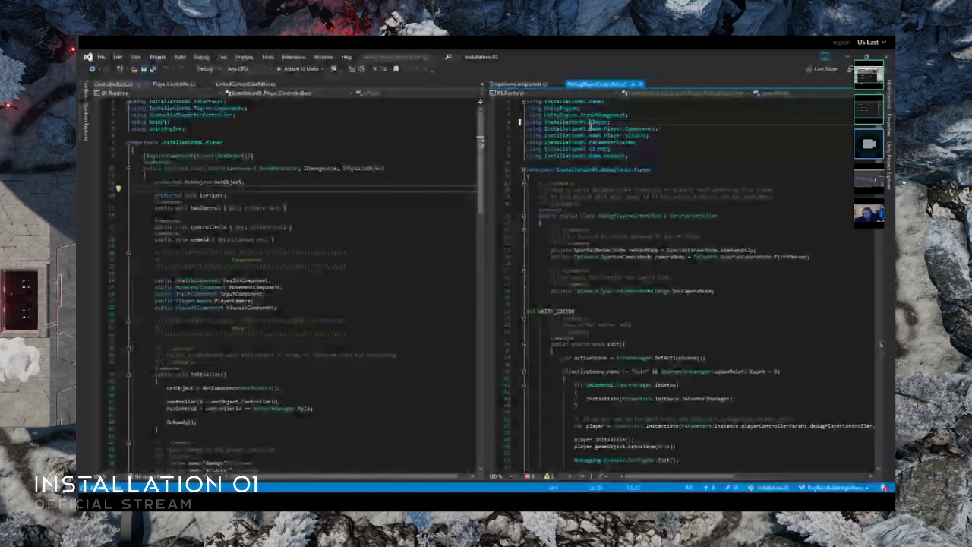
double_click(696, 219)
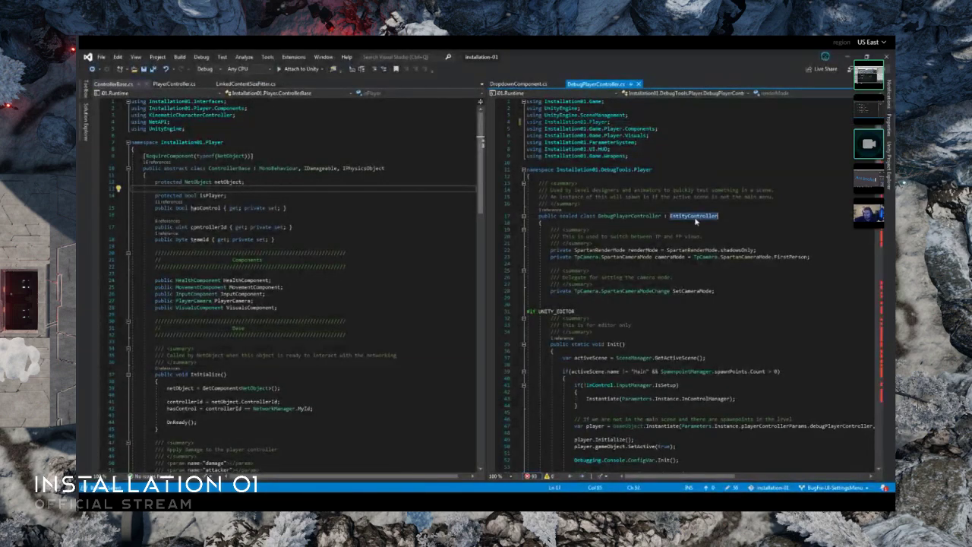
text(controllerBa)
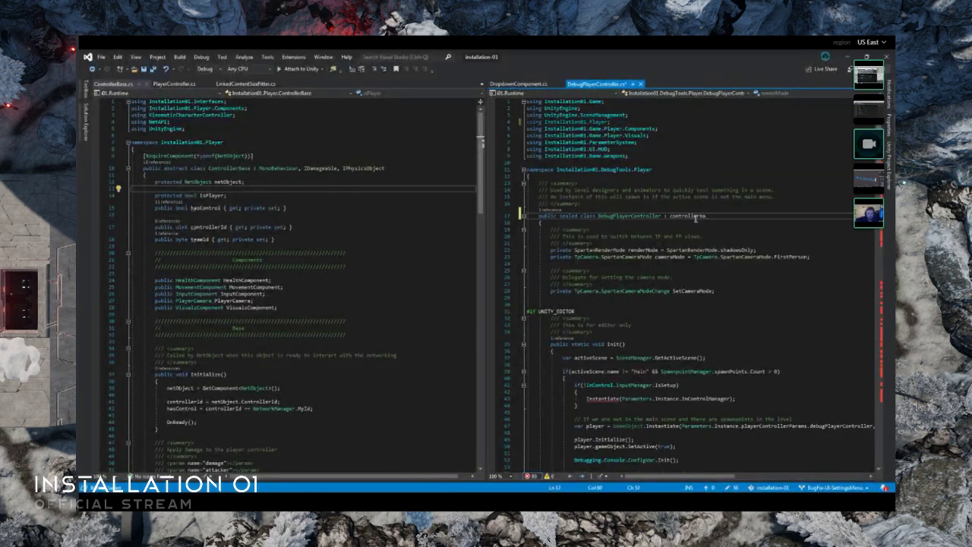
key(Tab)
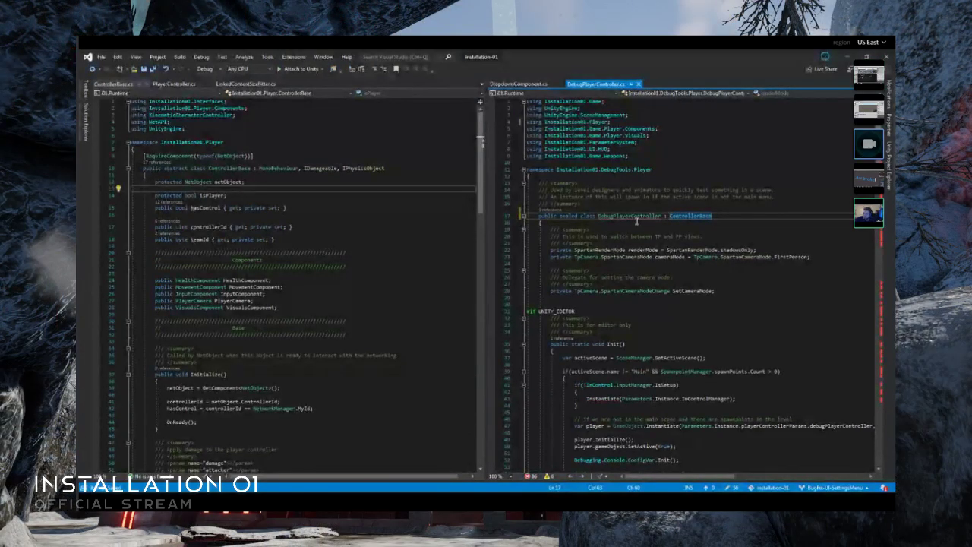
- Examine the Initialize, Start, Update and CheckVisualsInput methods of DebugPlayerController alongside ControllerBase
scroll(608, 312, down, 7)
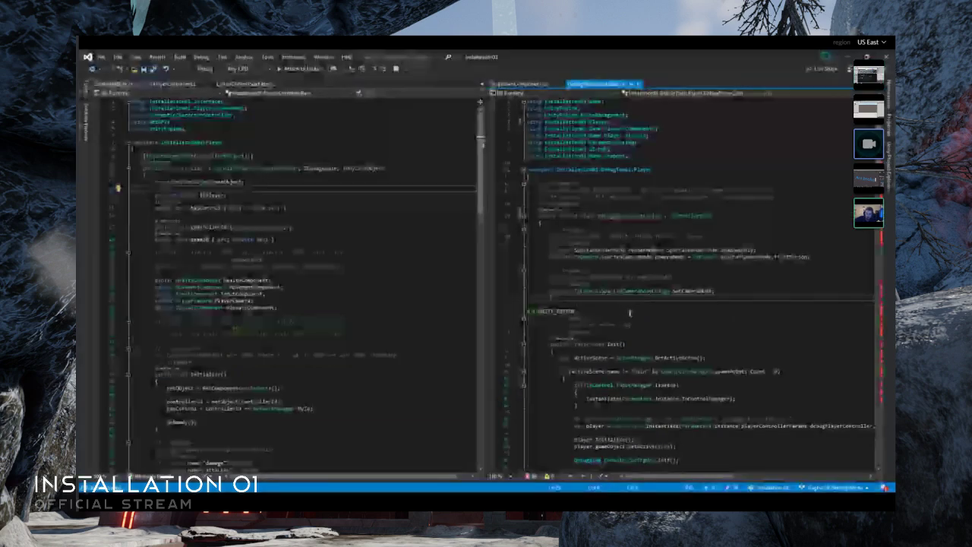
scroll(634, 314, down, 3)
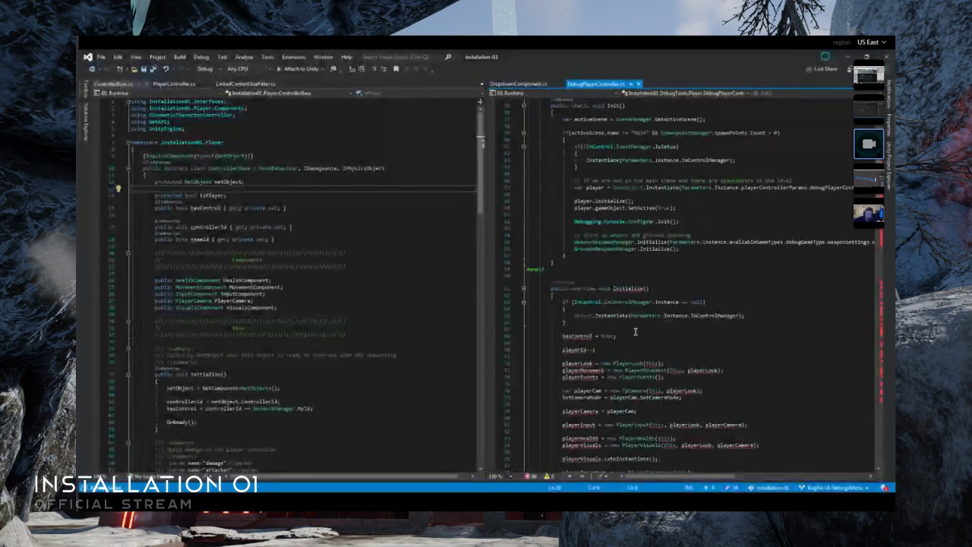
scroll(603, 332, down, 3)
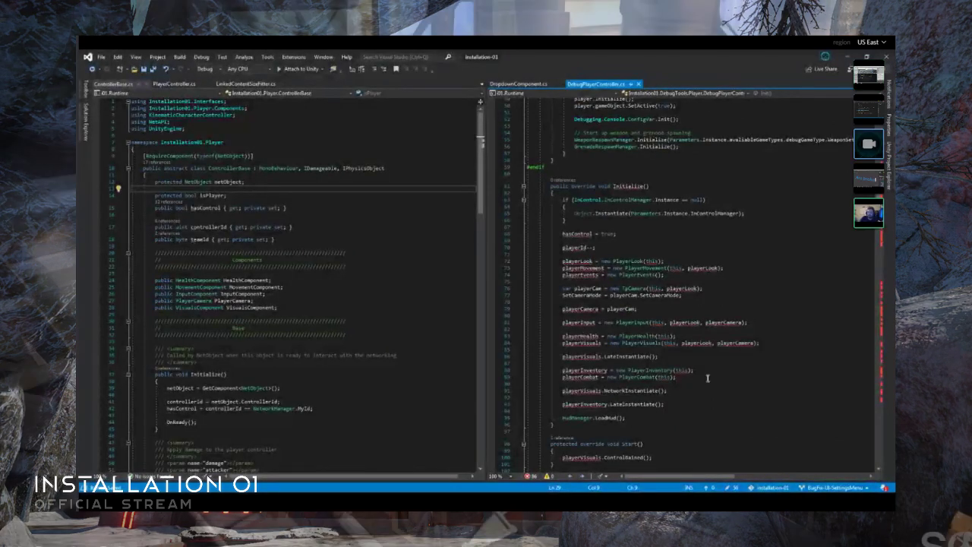
scroll(303, 217, down, 5)
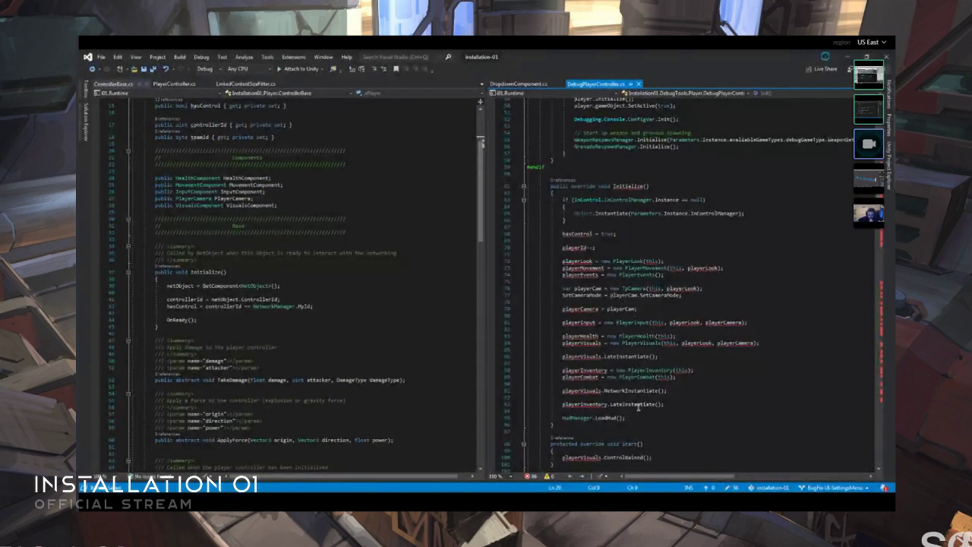
scroll(612, 412, down, 6)
scroll(619, 408, down, 10)
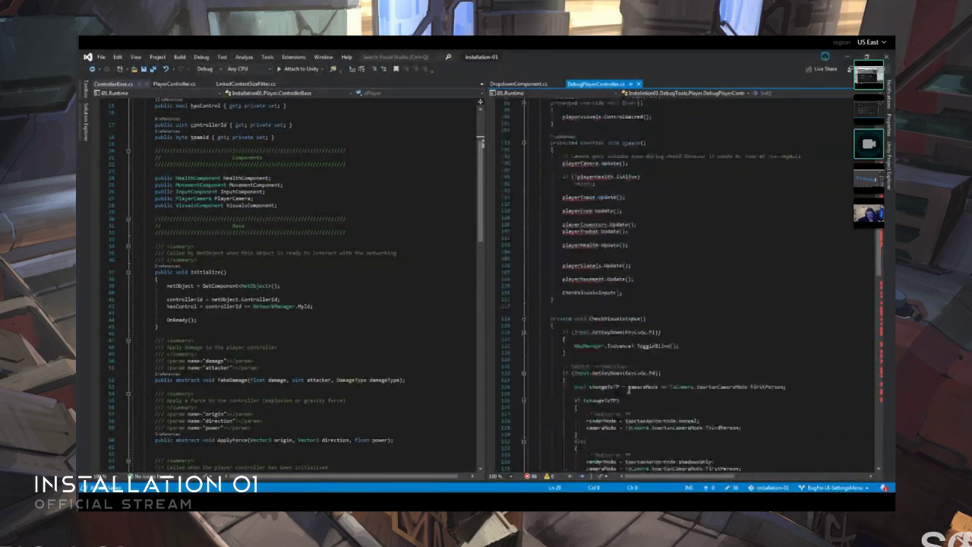
scroll(641, 357, up, 3)
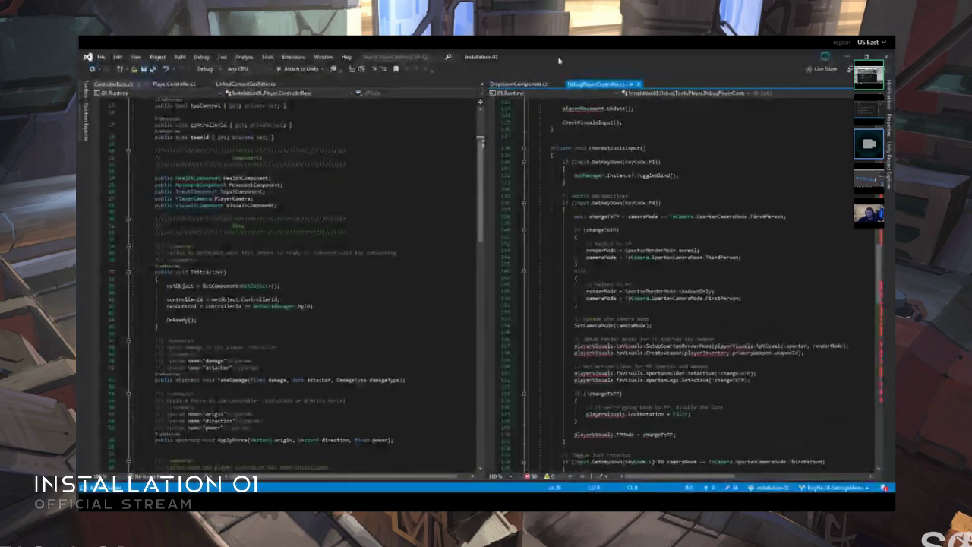
- Collapse all code in DebugPlayerController.cs to its definitions and show the list of methods
key(ctrl+m)
key(ctrl+o)
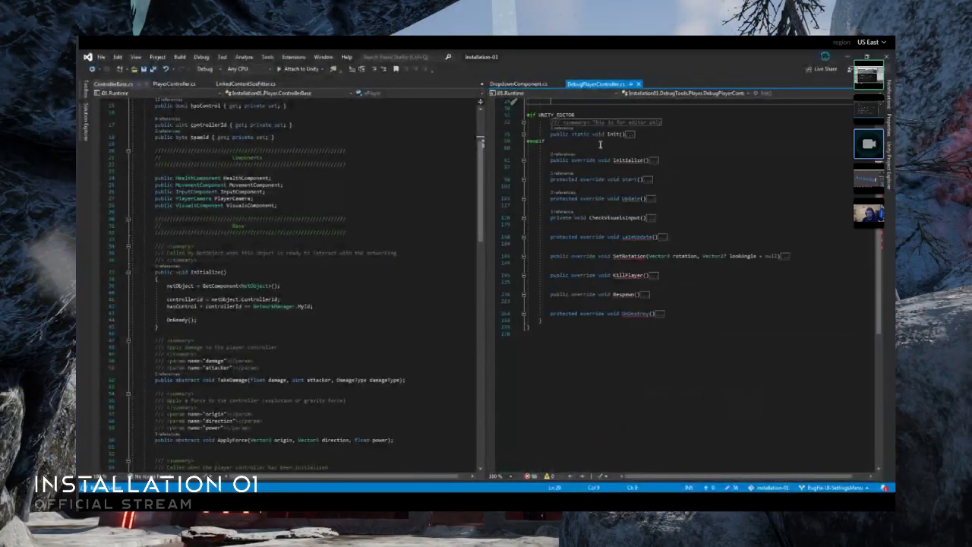
scroll(627, 347, up, 3)
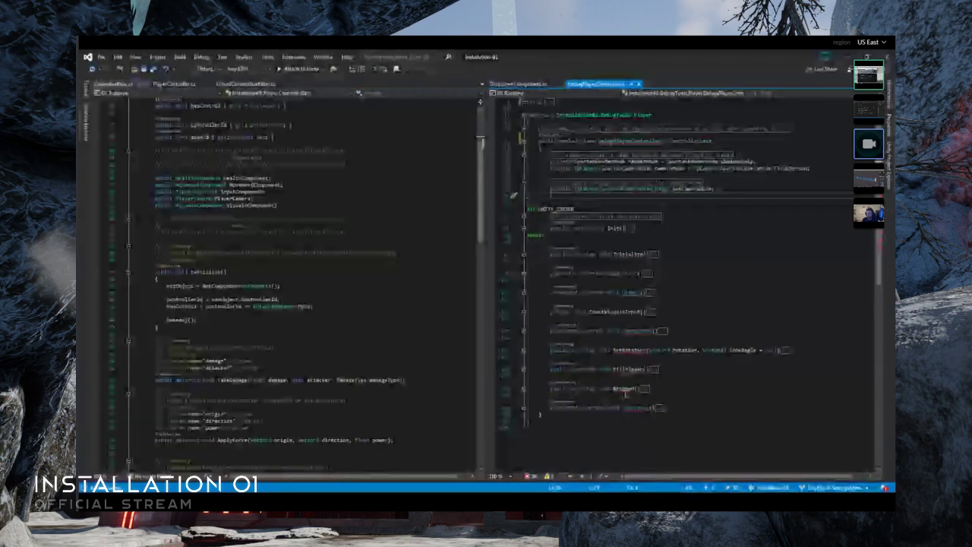
- Examine the body and summary comment of the editor-only Init method in DebugPlayerController
click(615, 397)
scroll(250, 338, down, 16)
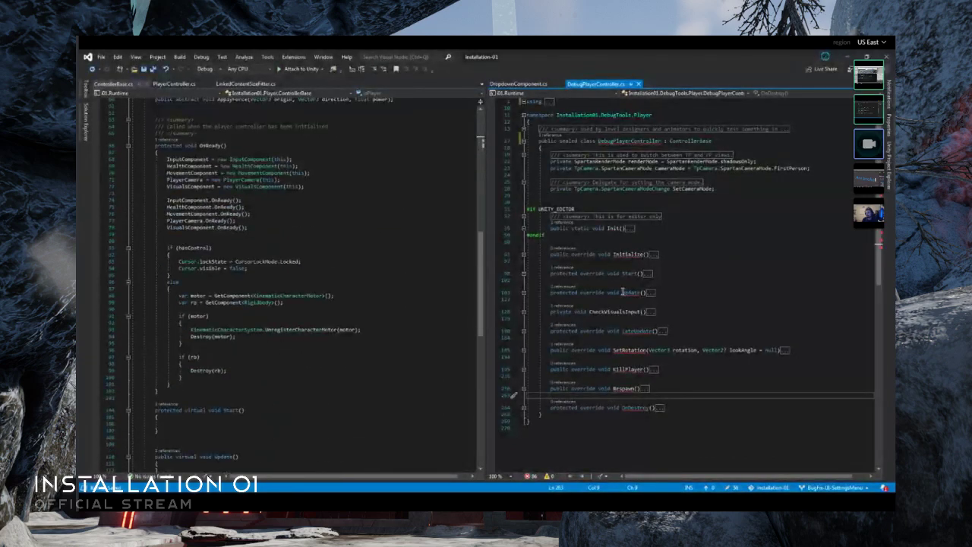
double_click(630, 229)
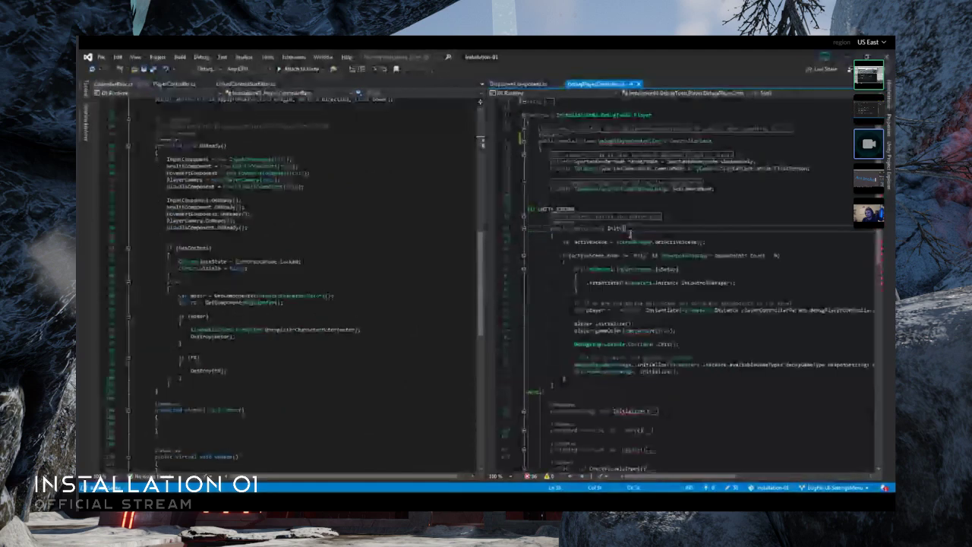
click(523, 217)
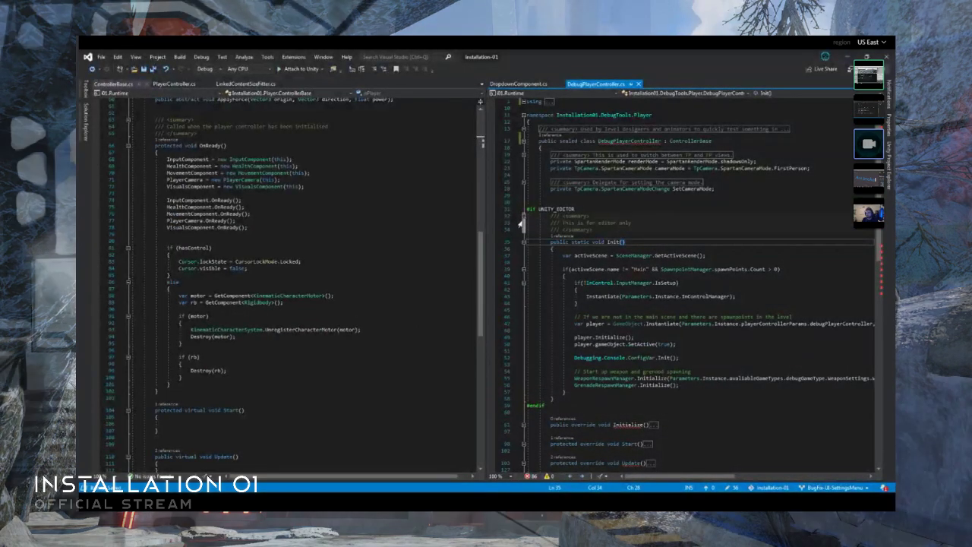
click(524, 217)
click(524, 228)
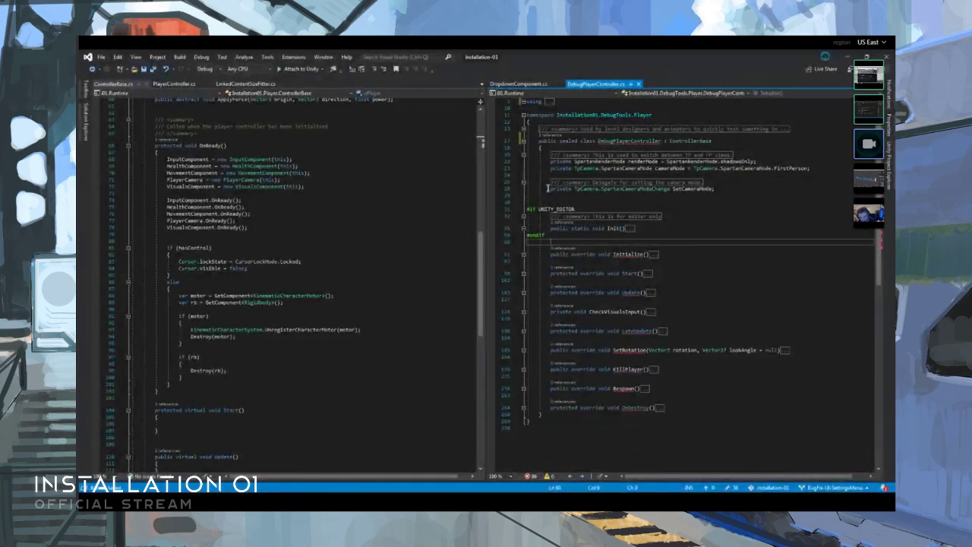
- Expand the summary comments of the SetCameraMode delegate, the render and camera mode fields, and the DebugPlayerController class
click(524, 183)
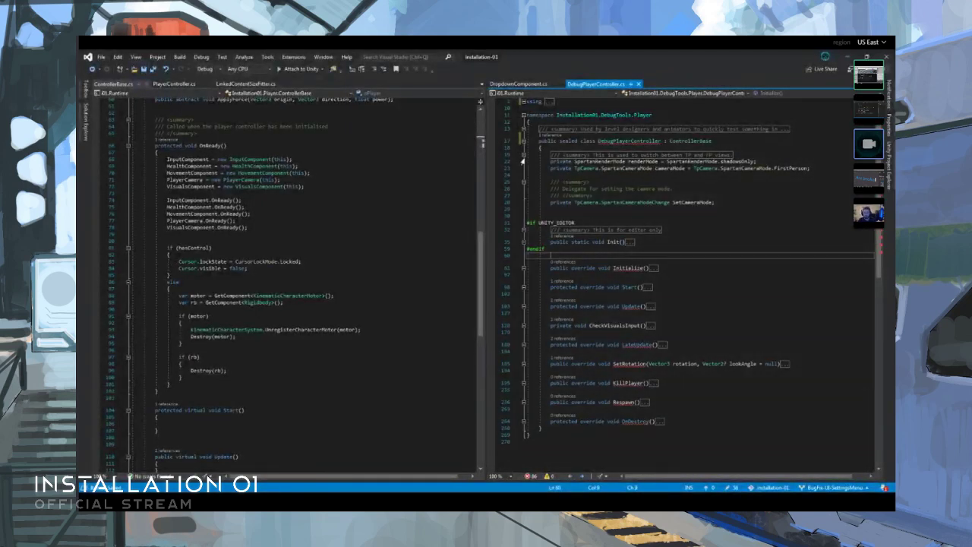
click(523, 156)
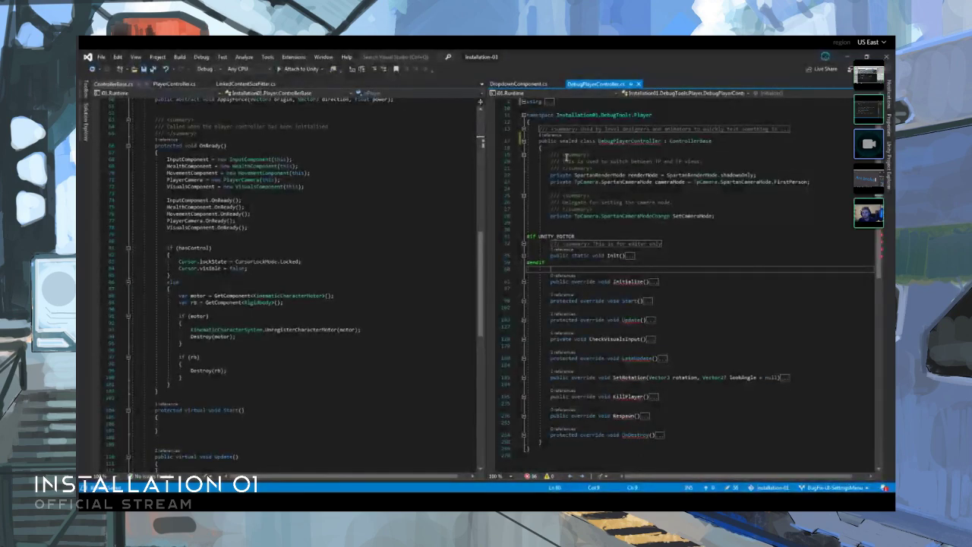
click(523, 131)
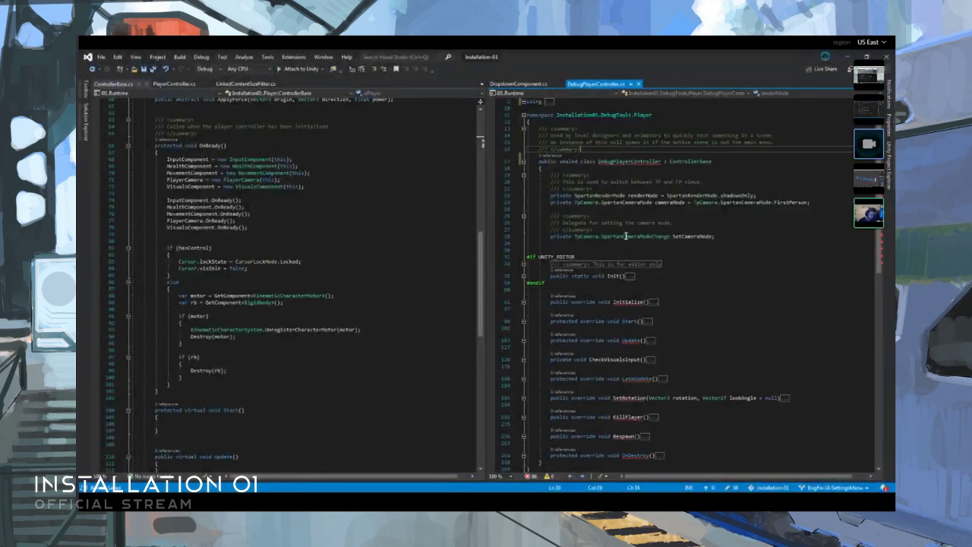
scroll(628, 234, down, 7)
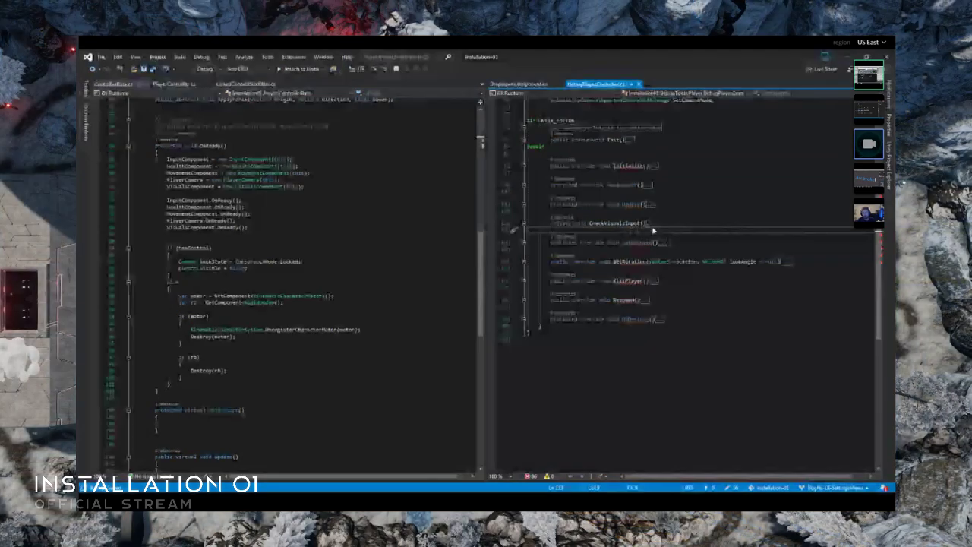
- Examine the CheckVisualsInput method and the component update calls in the Update method of DebugPlayerController
double_click(650, 224)
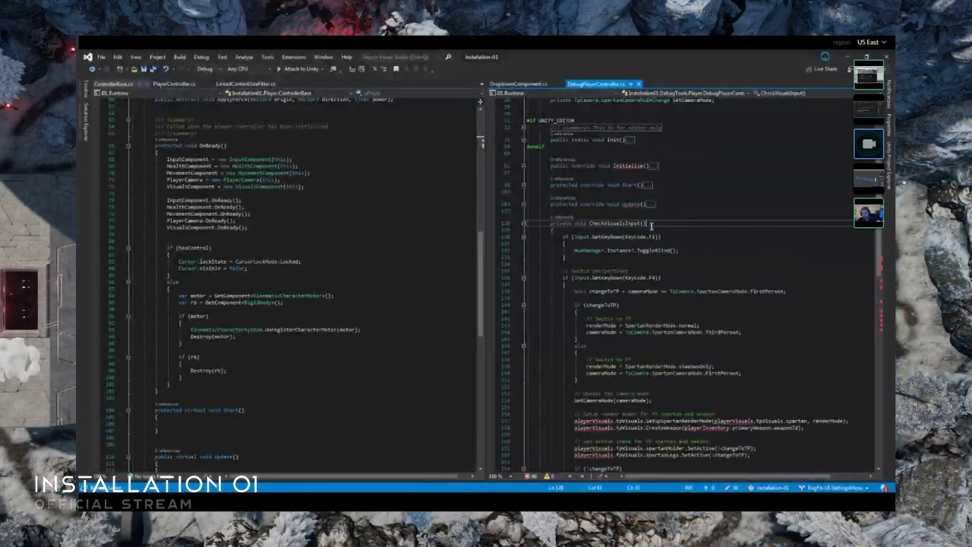
click(523, 224)
click(523, 224)
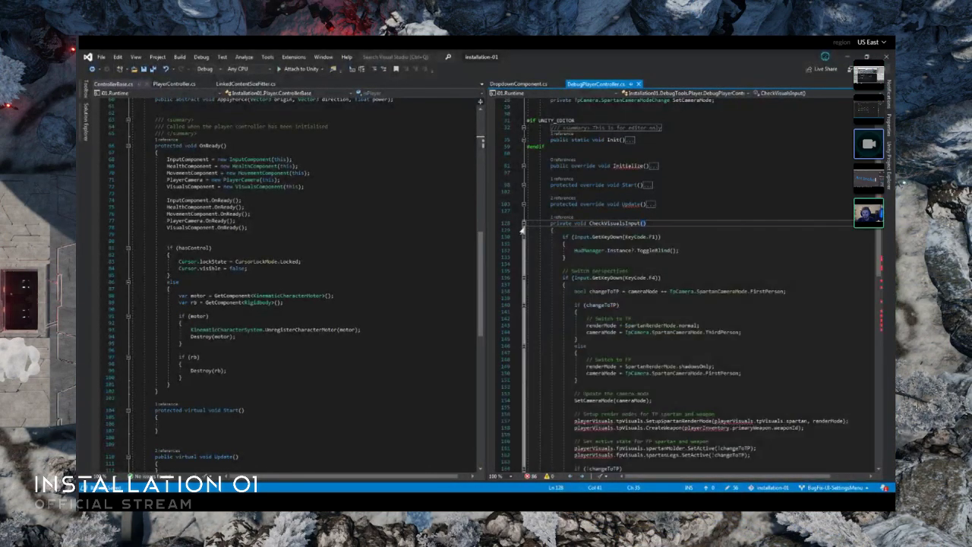
click(523, 223)
double_click(652, 204)
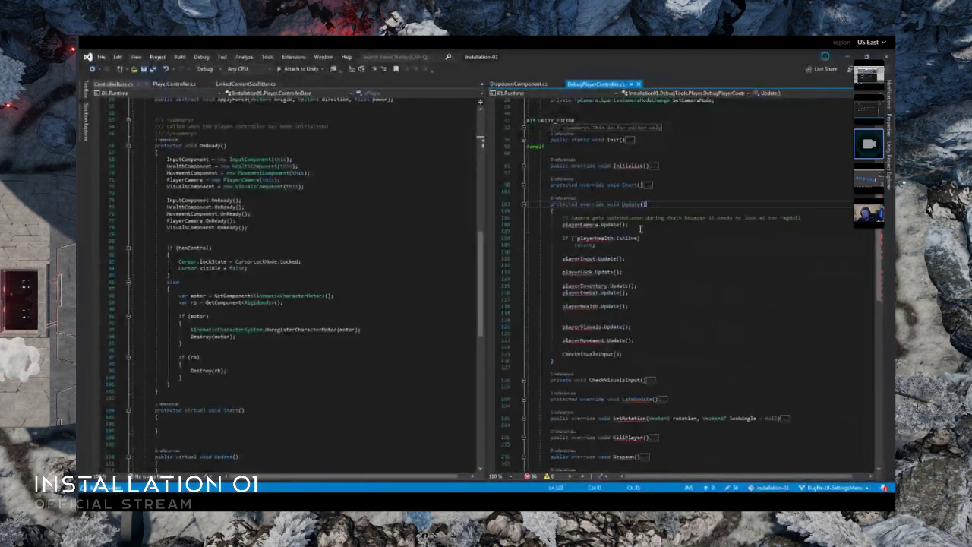
click(597, 356)
click(622, 347)
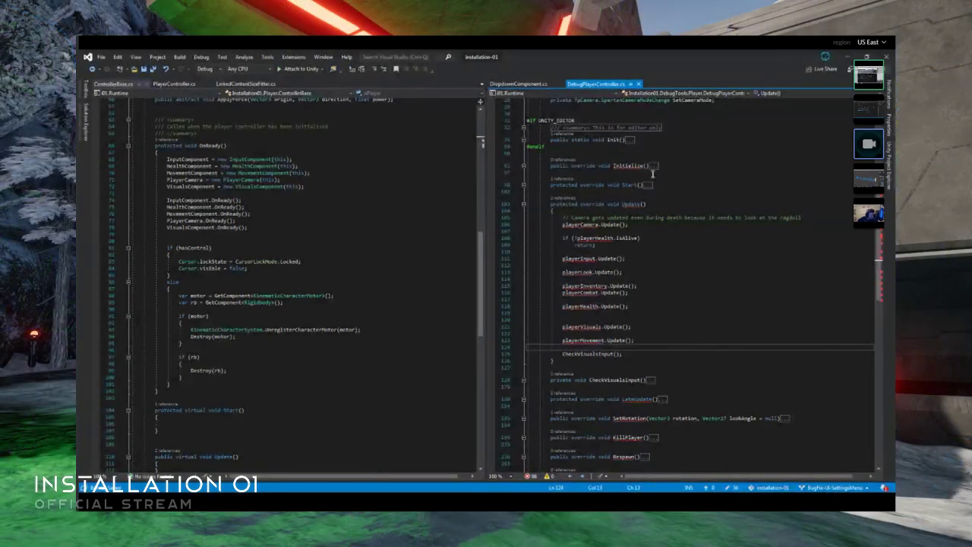
- Compare DebugPlayerController's Initialize override with the Initialize method of ControllerBase
double_click(652, 166)
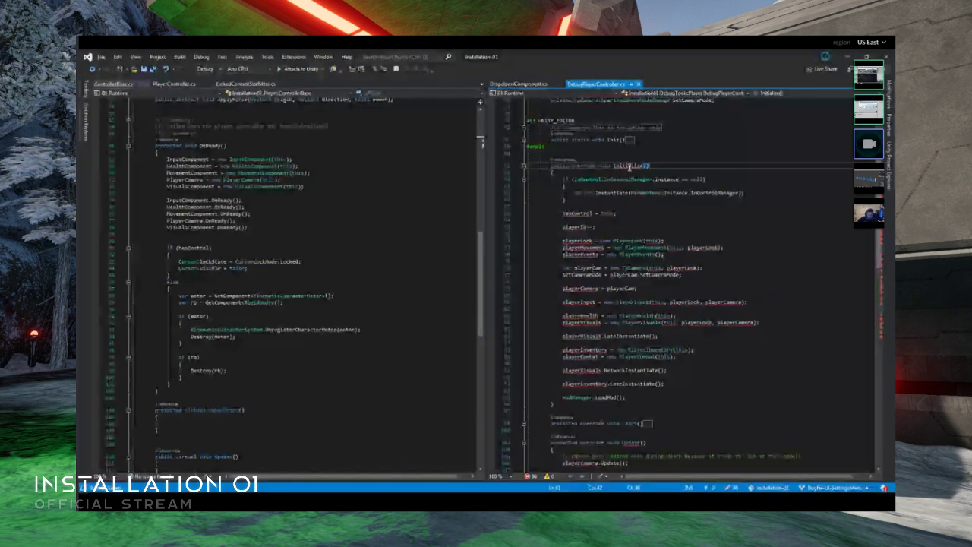
click(524, 165)
scroll(250, 240, up, 8)
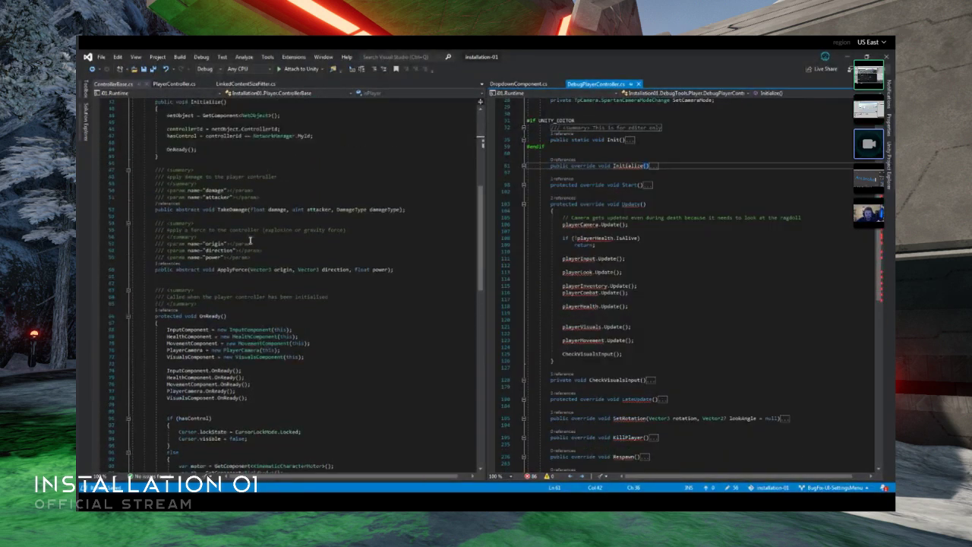
scroll(250, 241, up, 7)
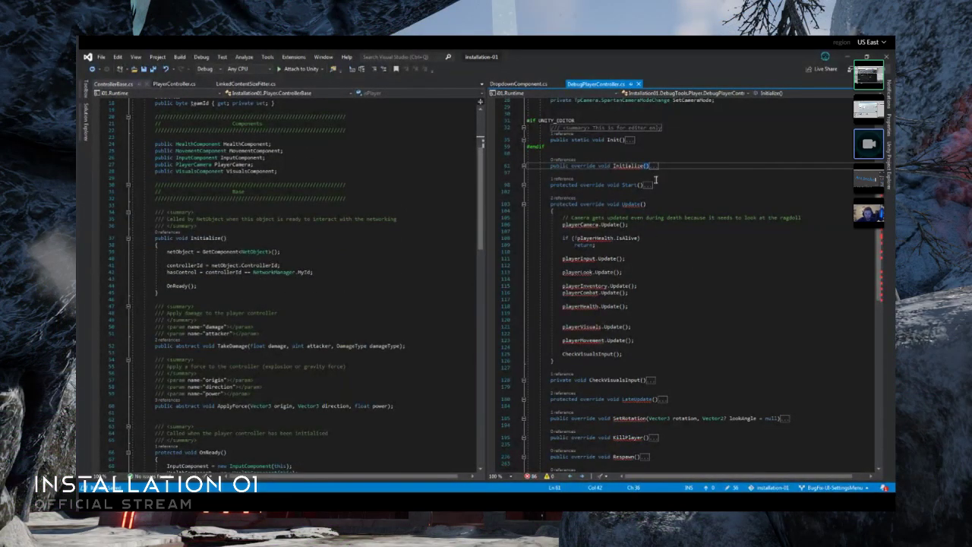
key(ctrl+m)
key(ctrl+m)
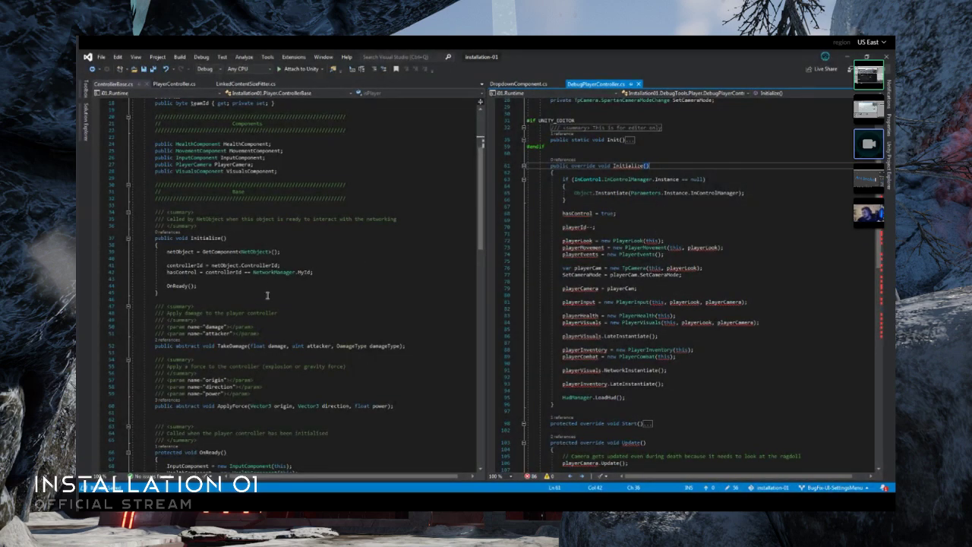
- Copy the TakeDamage and ApplyForce overrides from PlayerController.cs and paste them below OnDestroy in DebugPlayerController.cs
click(175, 85)
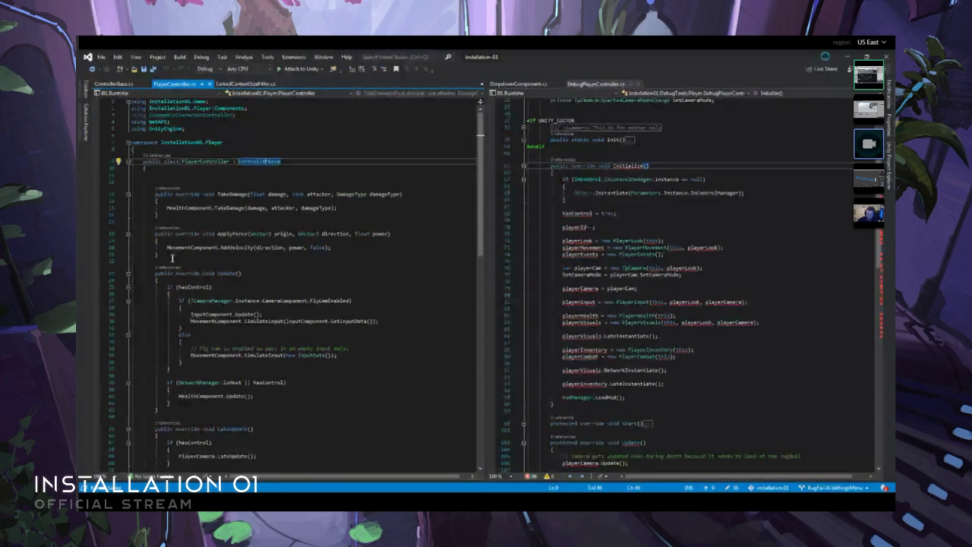
drag(170, 257, 157, 195)
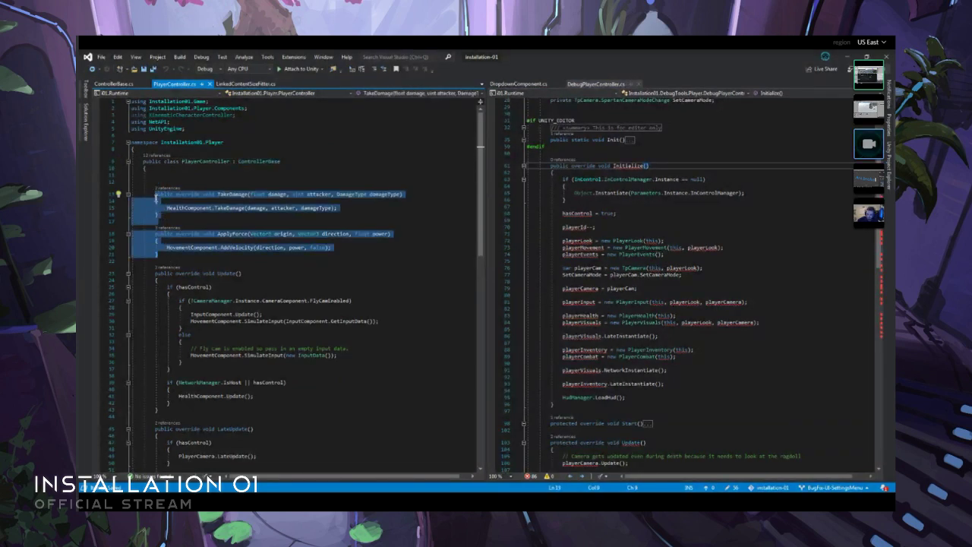
key(ctrl+x)
key(ctrl+z)
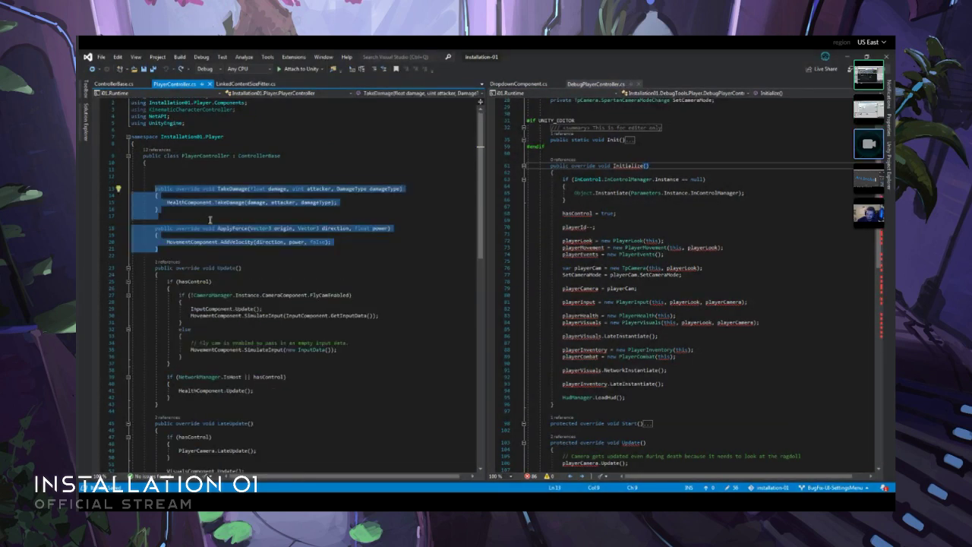
click(216, 223)
scroll(686, 309, down, 9)
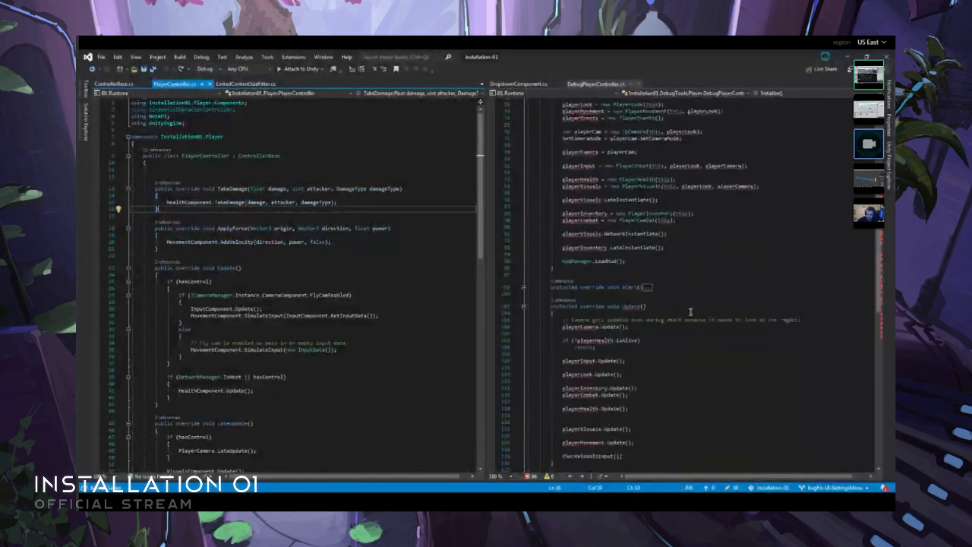
scroll(685, 308, down, 3)
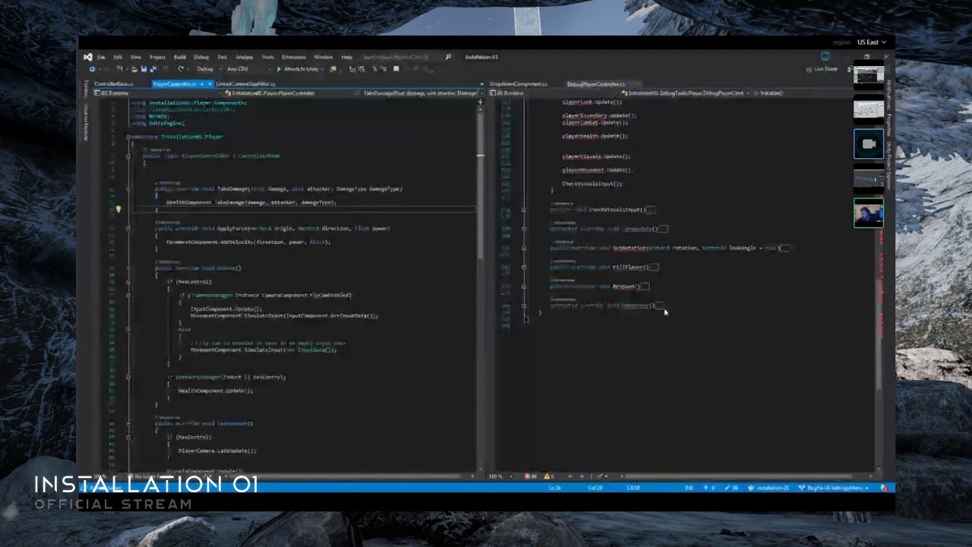
click(673, 307)
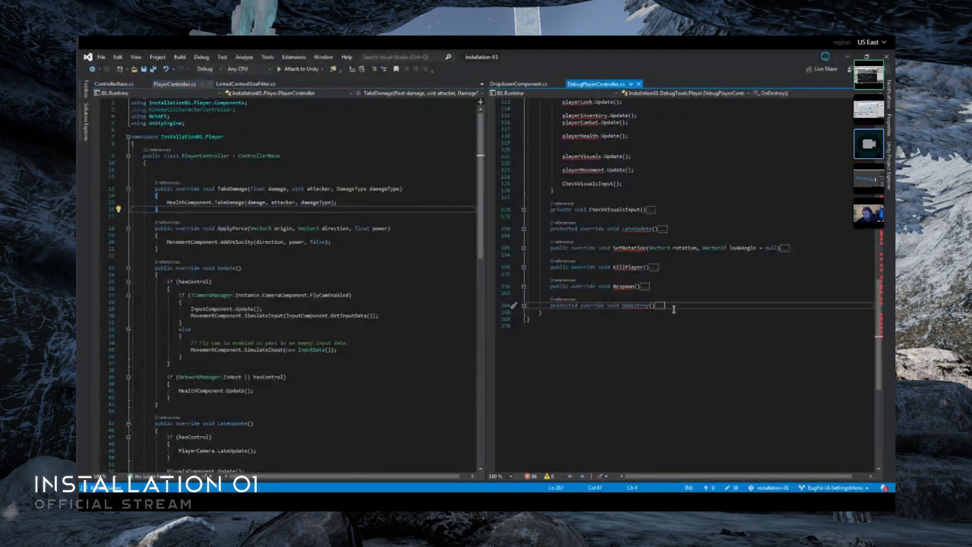
key(Return)
key(Return)
key(ctrl+v)
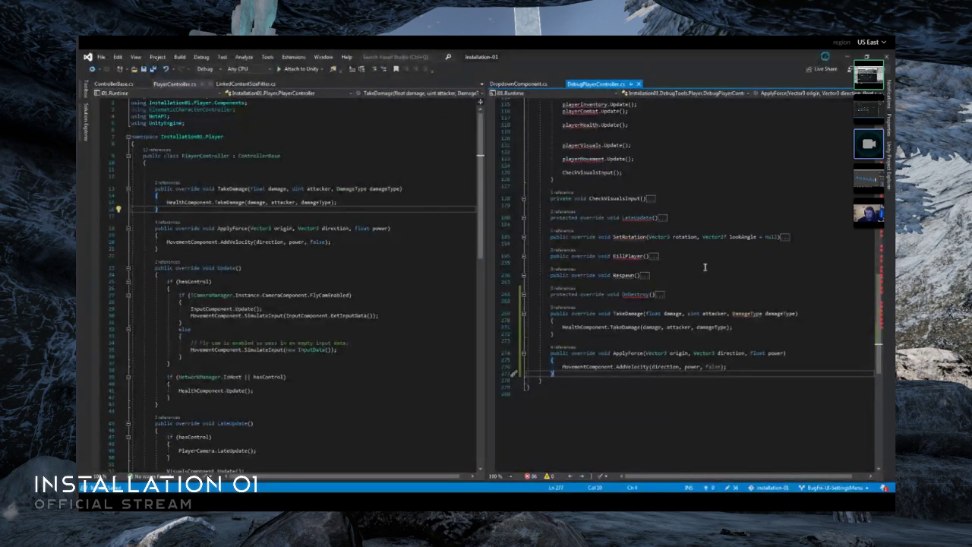
- Examine the SetRotation override in DebugPlayerController, and the Update, LateUpdate, OnEnable and OnDisable methods in PlayerController
double_click(786, 238)
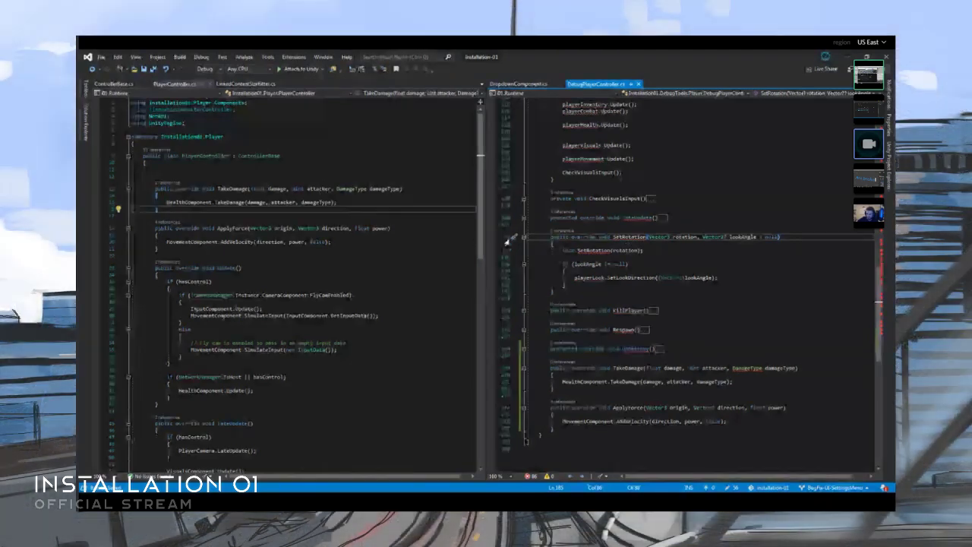
click(524, 238)
click(563, 244)
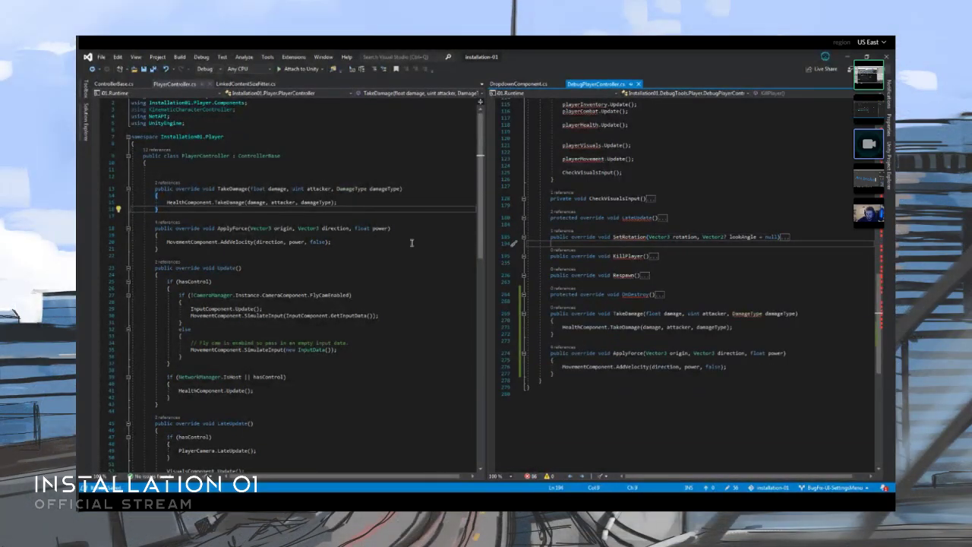
scroll(226, 231, down, 4)
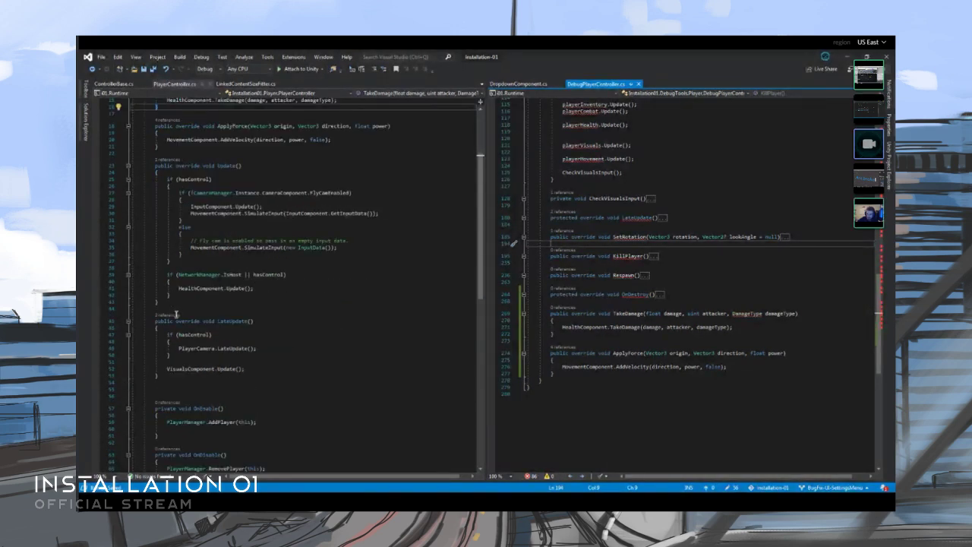
click(175, 307)
scroll(228, 319, down, 3)
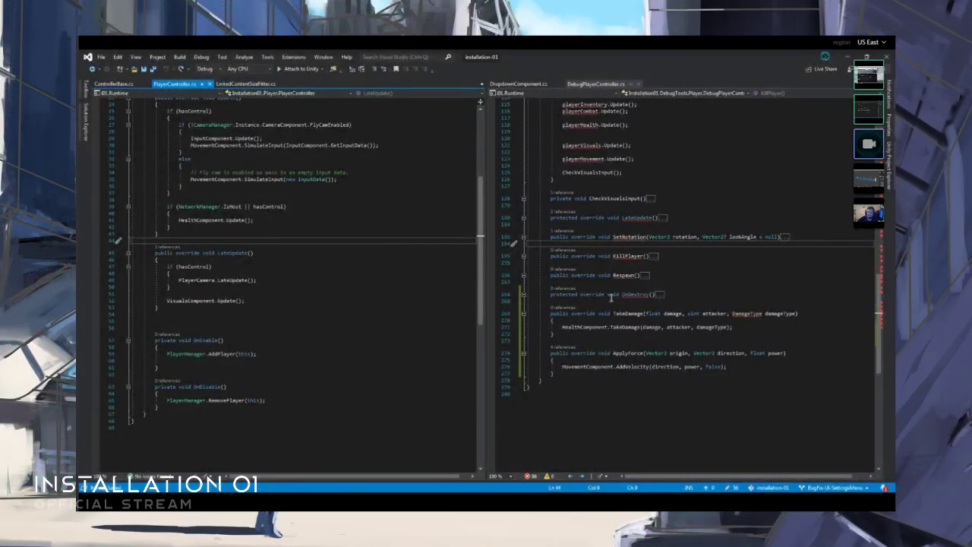
- Begin a private field declaration below the SetCameraMode delegate in DebugPlayerController
scroll(698, 287, up, 3)
scroll(698, 286, up, 15)
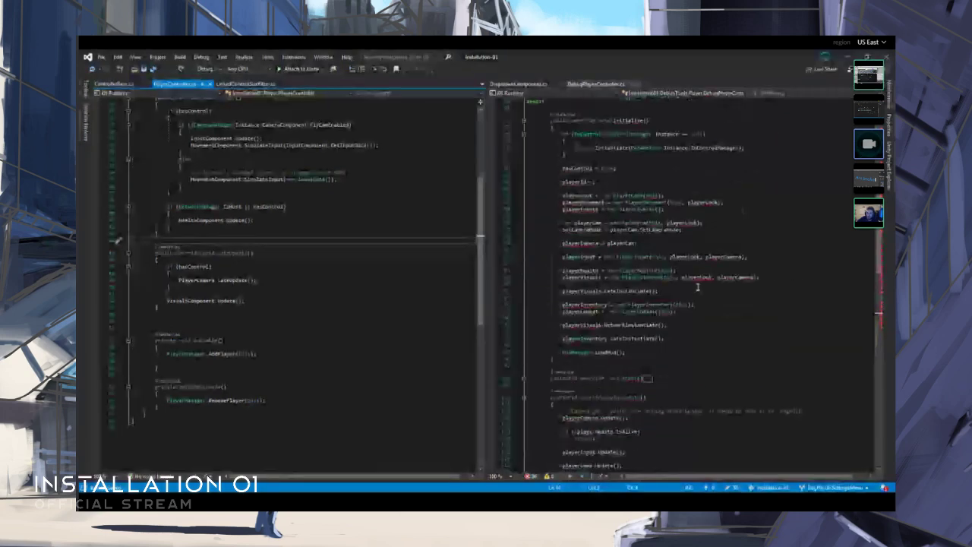
scroll(698, 286, up, 1)
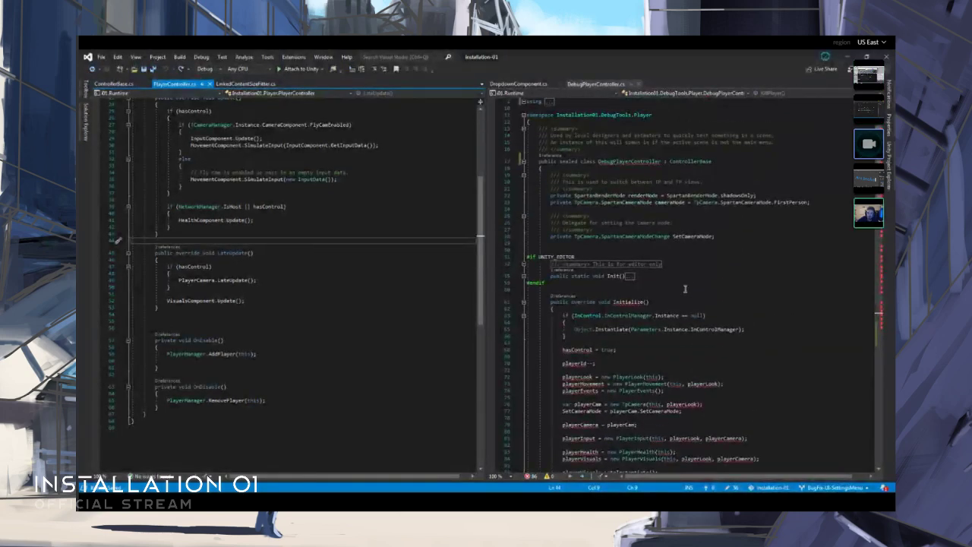
click(729, 241)
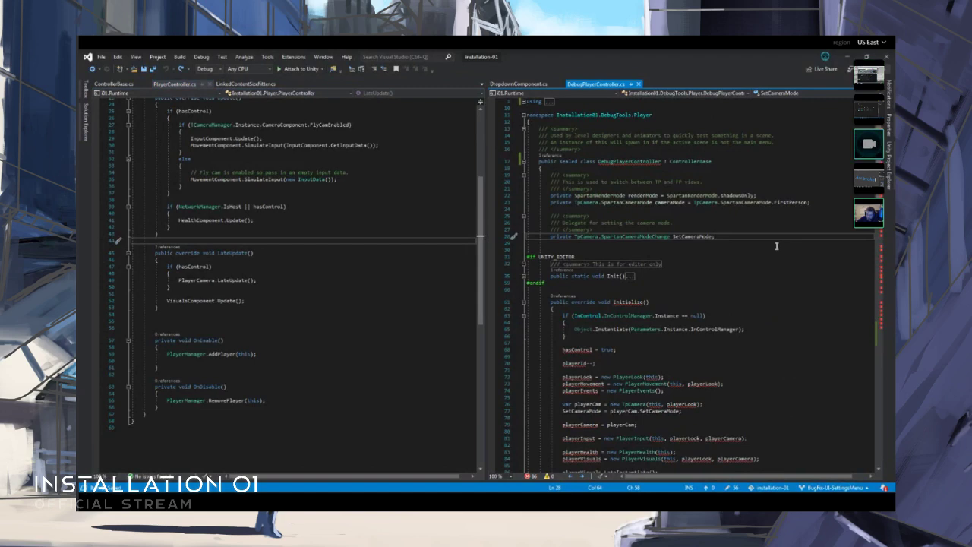
key(Return)
key(Return)
text(private visuals)
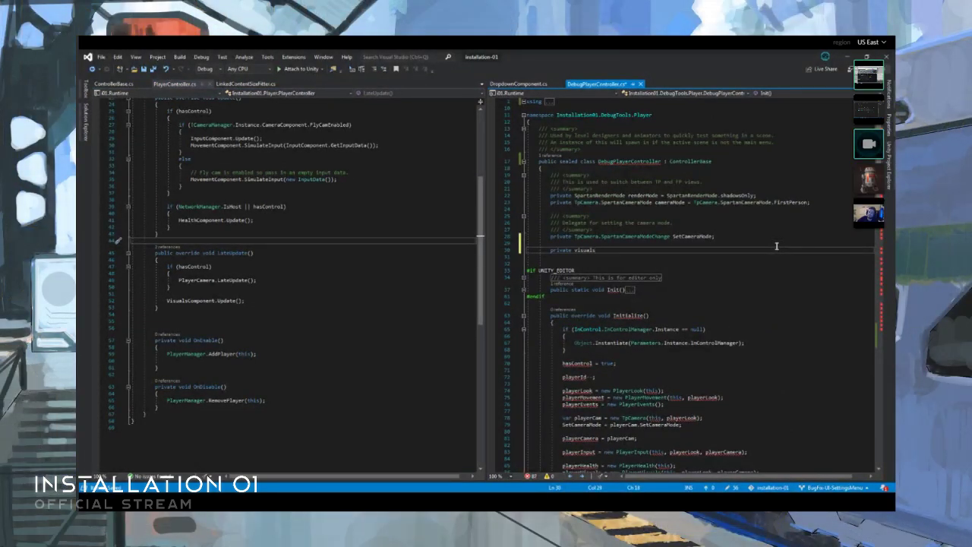
- Expand the collapsed using directives at the start of DebugPlayerController.cs and save the file
key(ctrl+Home)
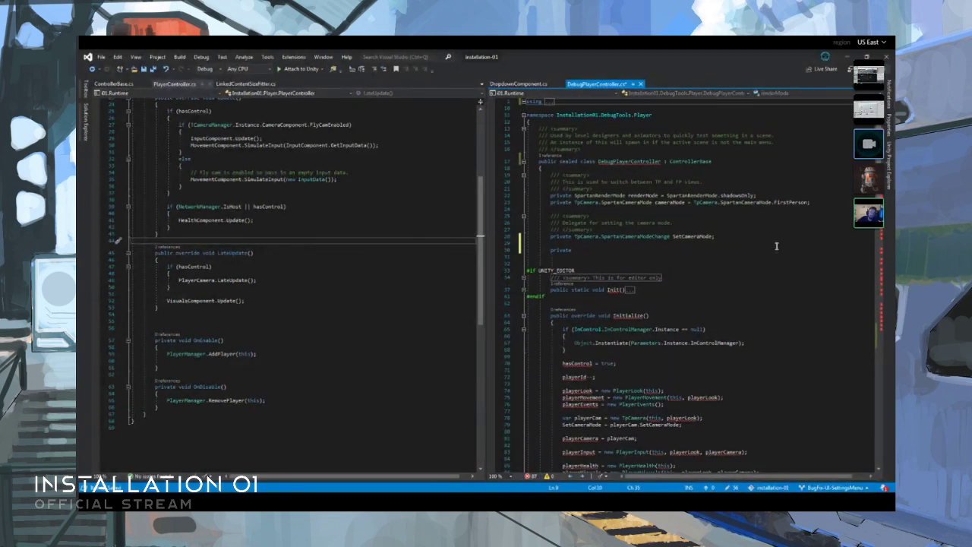
key(shift+End)
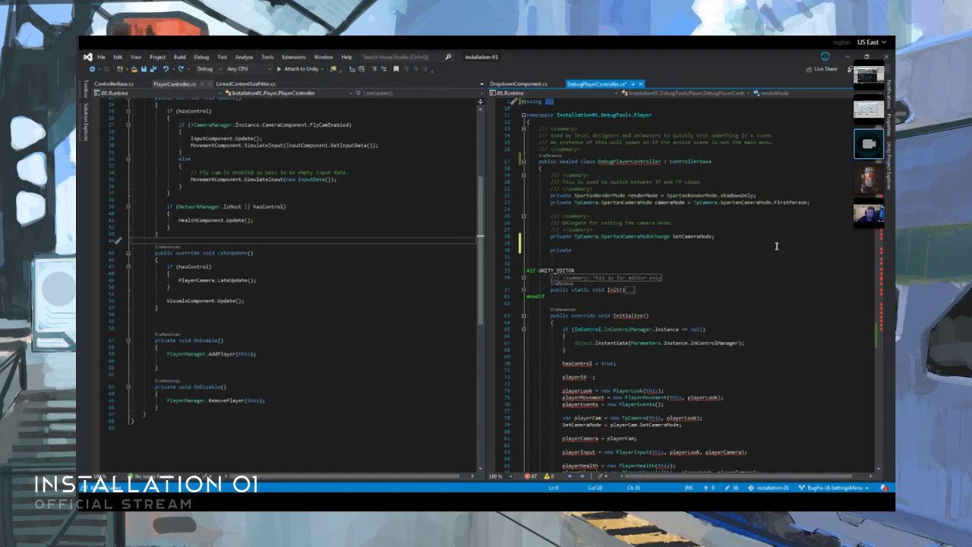
key(Return)
key(ctrl+z)
key(ctrl+s)
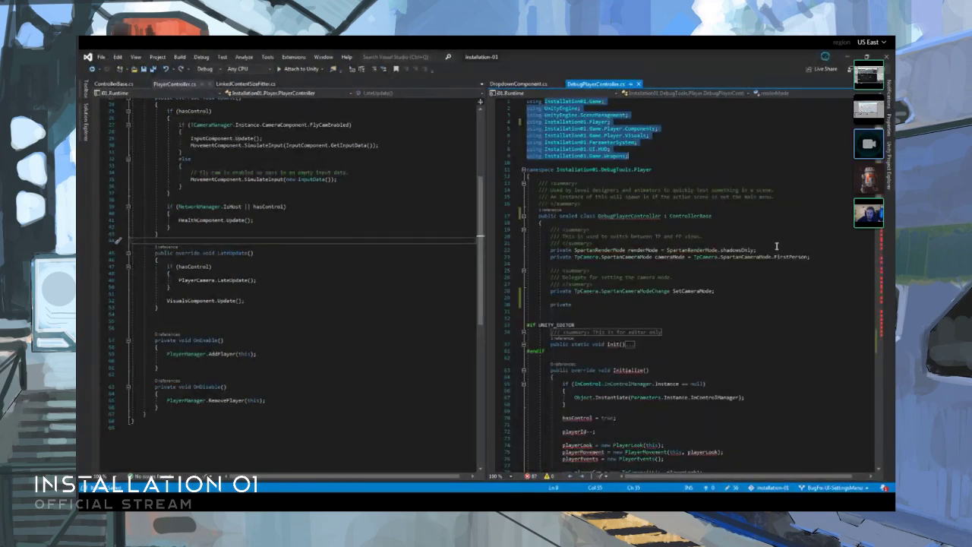
- Try a using directive for Installation01.Game.Player, based on a duplicate of the Installation01.Player line, and remove it again
click(691, 142)
click(613, 124)
key(ctrl+d)
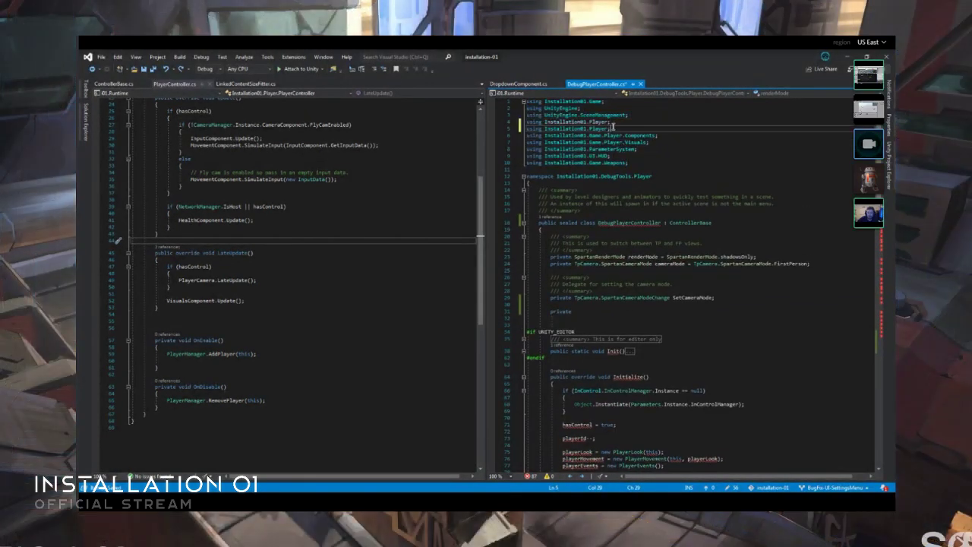
click(590, 128)
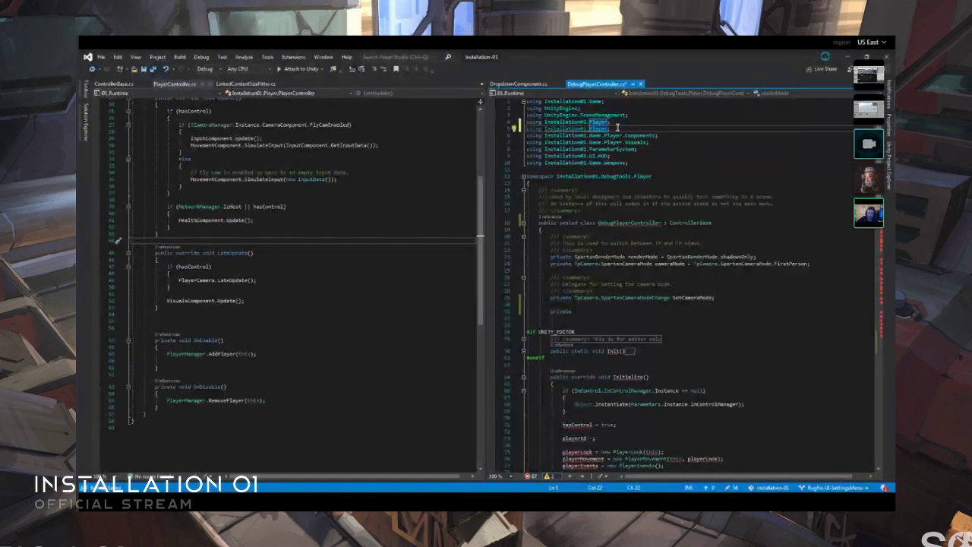
text(Game.)
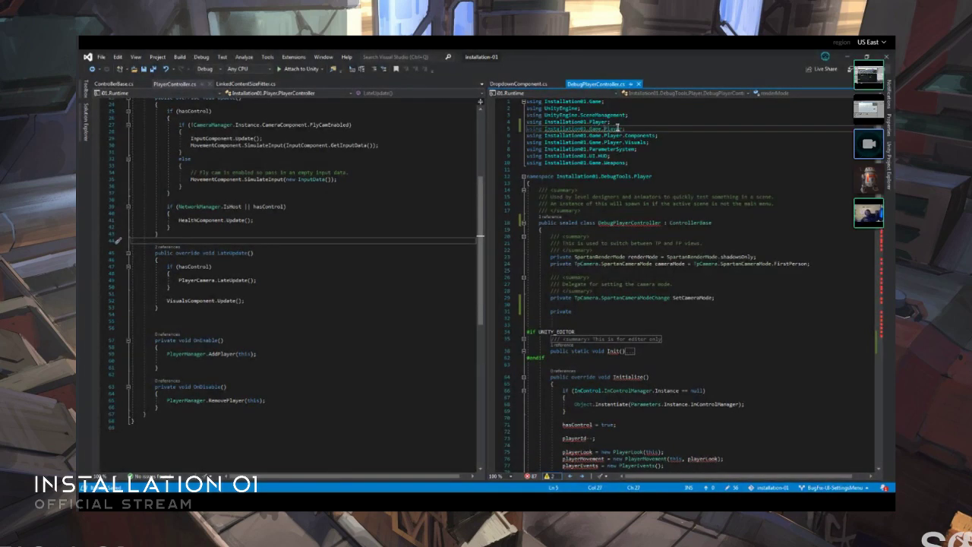
key(shift+Up)
key(BackSpace)
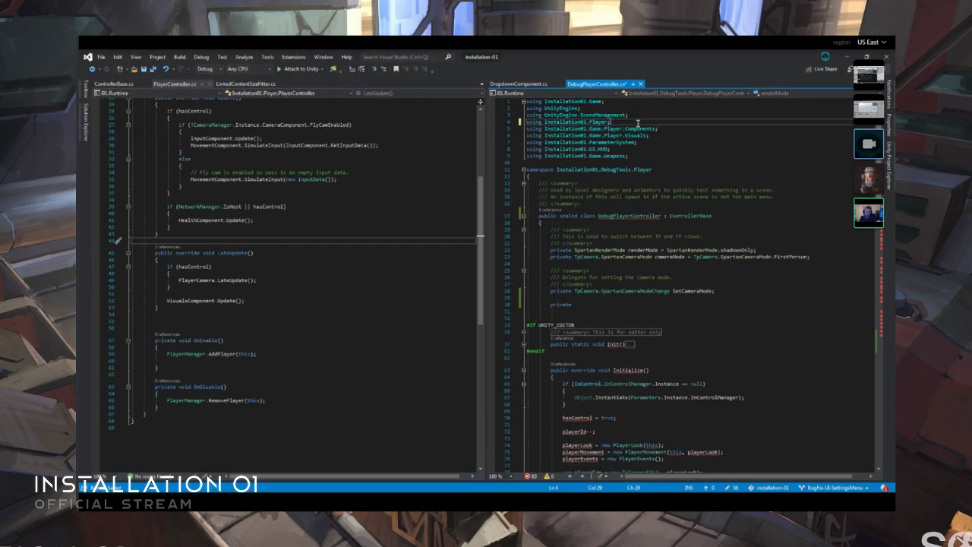
- Examine the overrides in PlayerController.cs and the definition of the CameraManager class that its Update method uses
click(332, 191)
scroll(300, 241, up, 3)
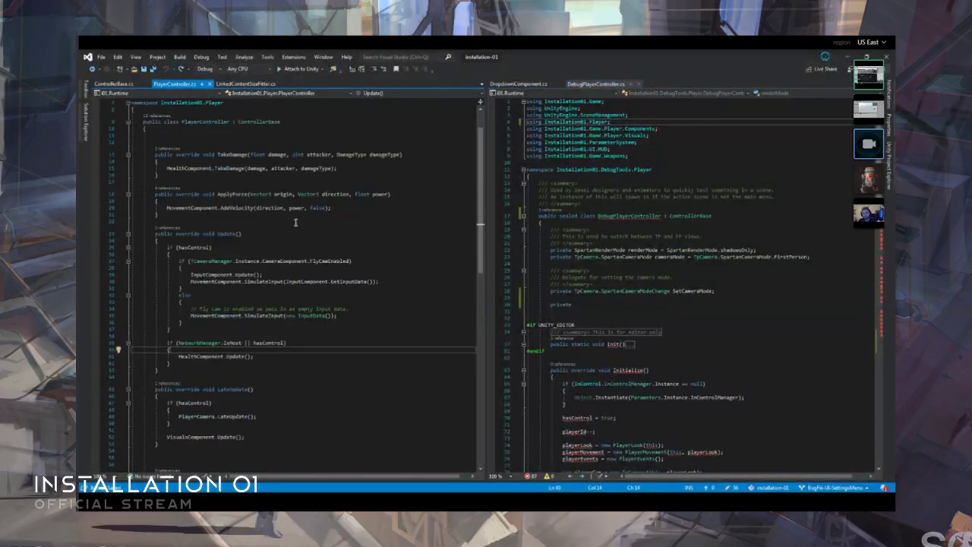
scroll(217, 228, up, 3)
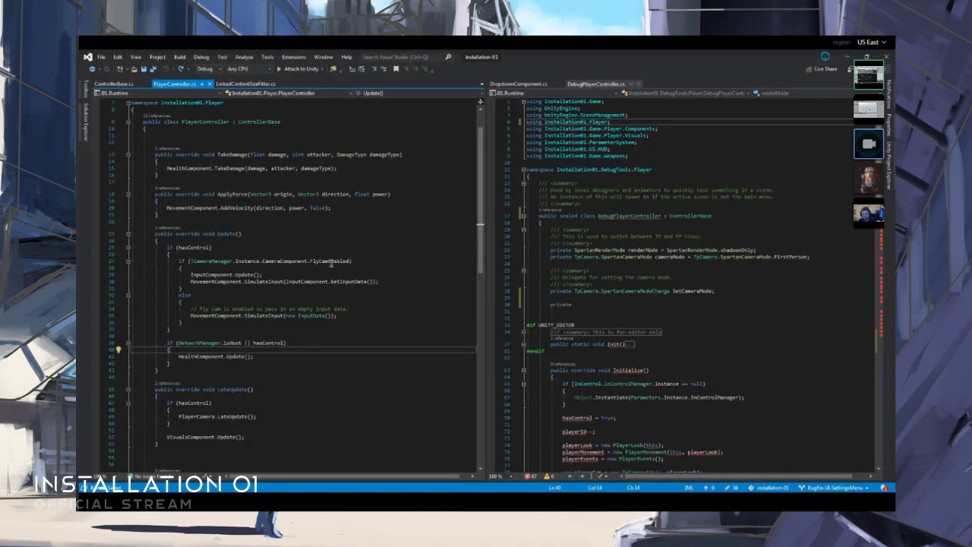
scroll(365, 238, up, 2)
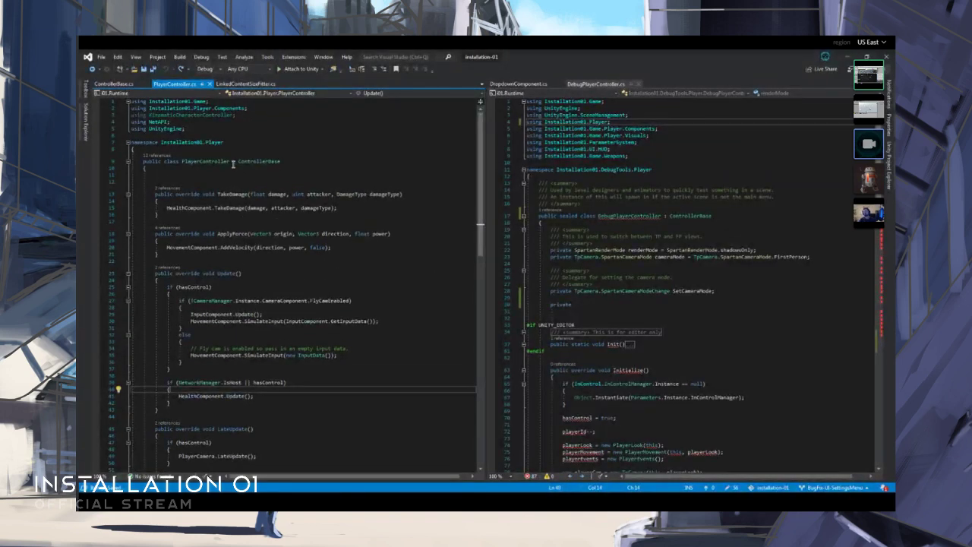
click(224, 302)
key(F12)
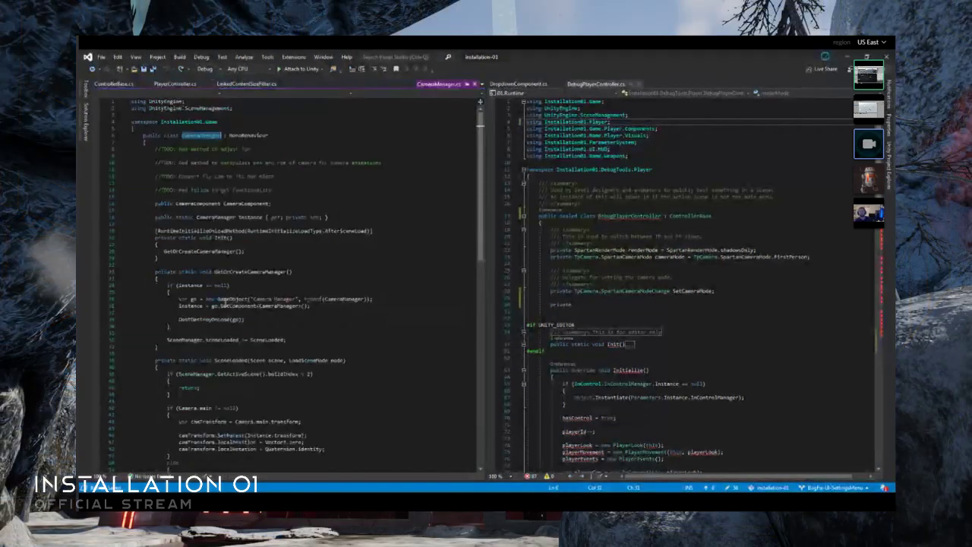
scroll(300, 260, down, 10)
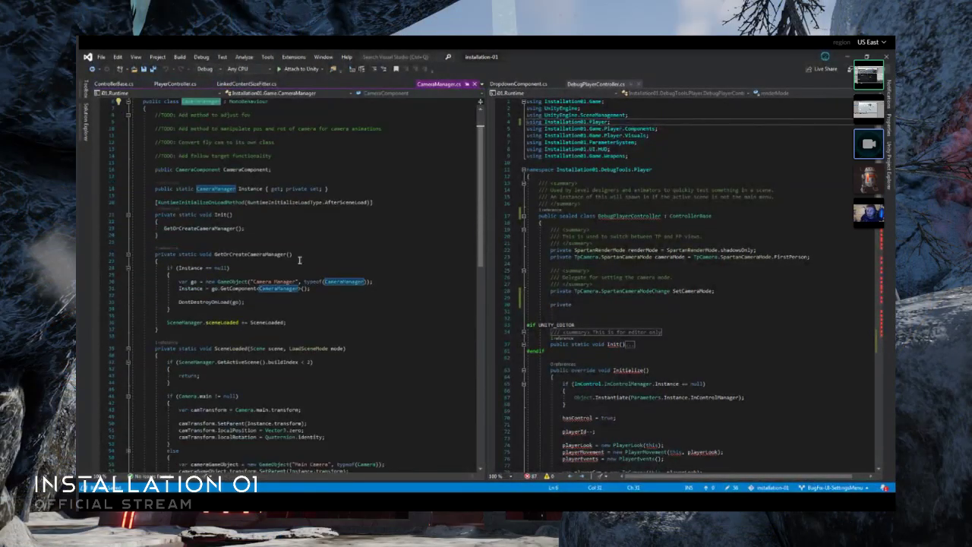
middle_click(437, 89)
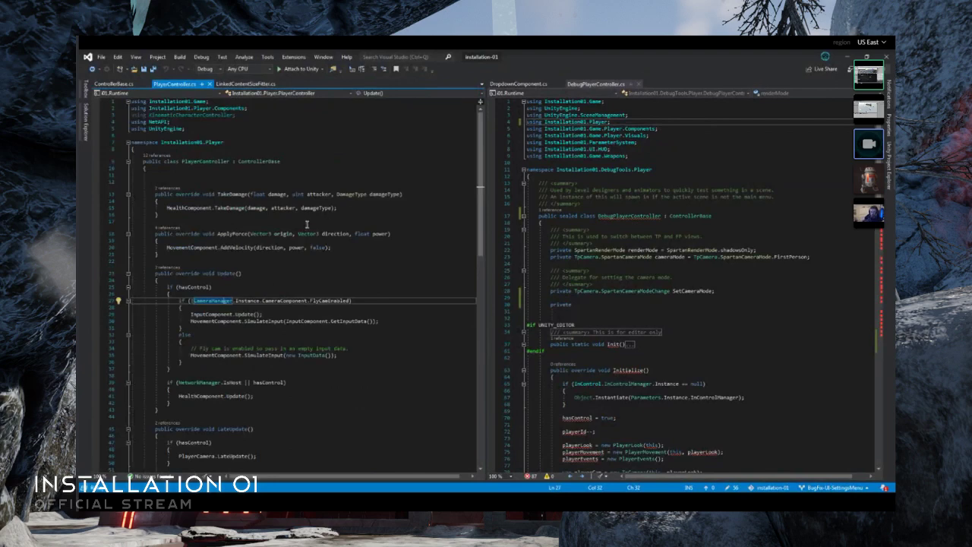
- Review PlayerController's update methods and inspect the body of the editor-only Init method in DebugPlayerController
scroll(270, 285, down, 6)
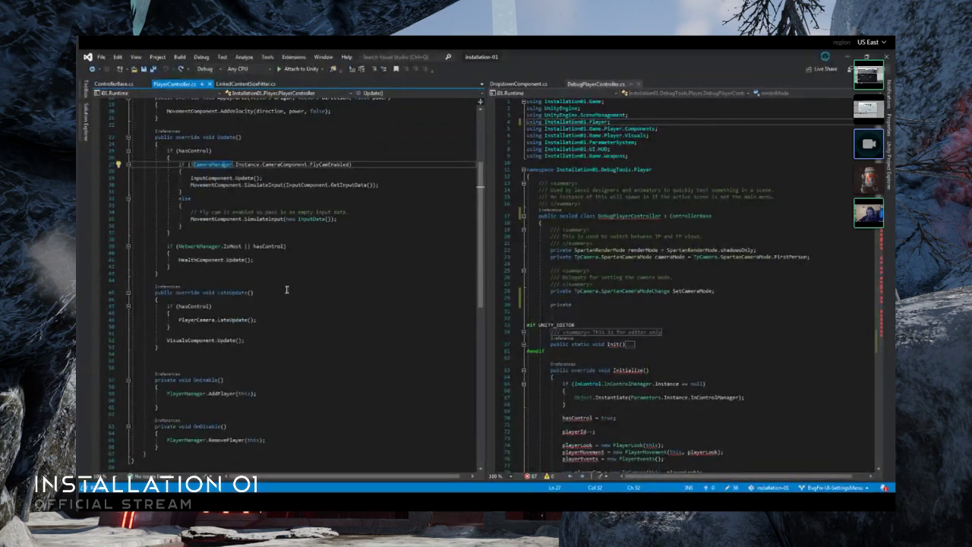
scroll(684, 299, down, 3)
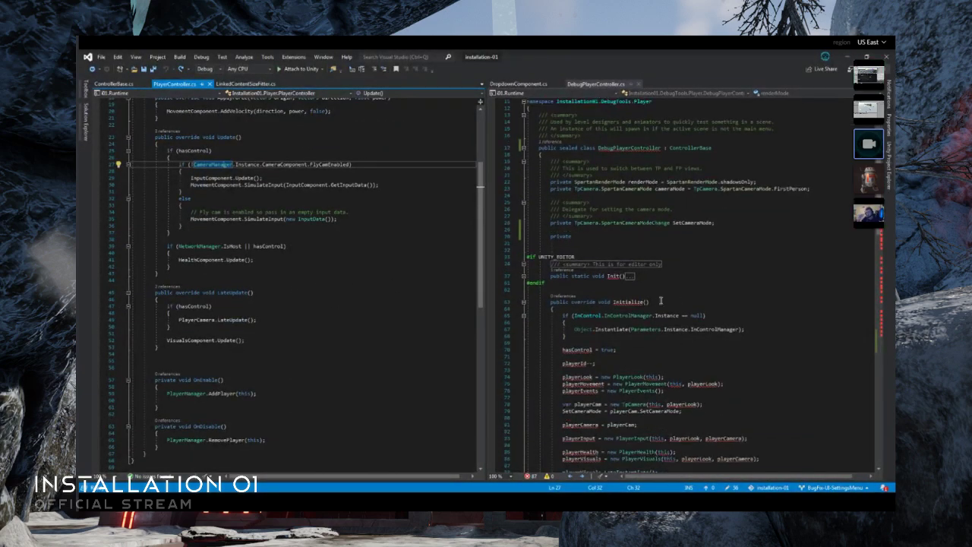
scroll(652, 280, up, 2)
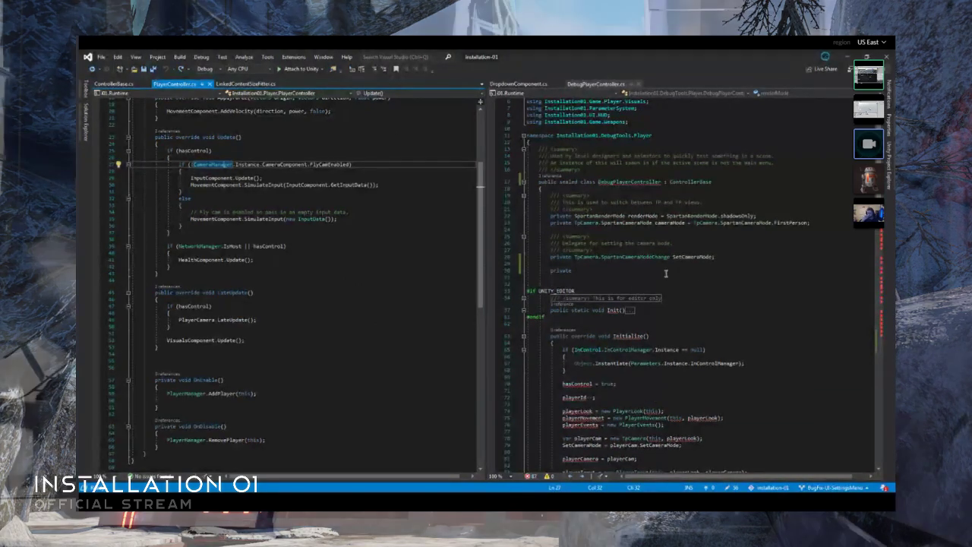
double_click(629, 311)
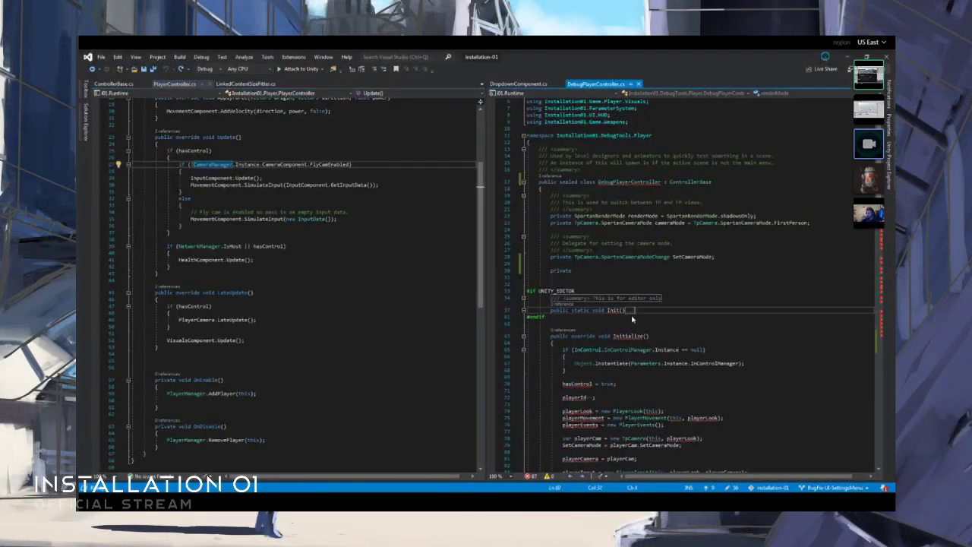
scroll(616, 228, down, 5)
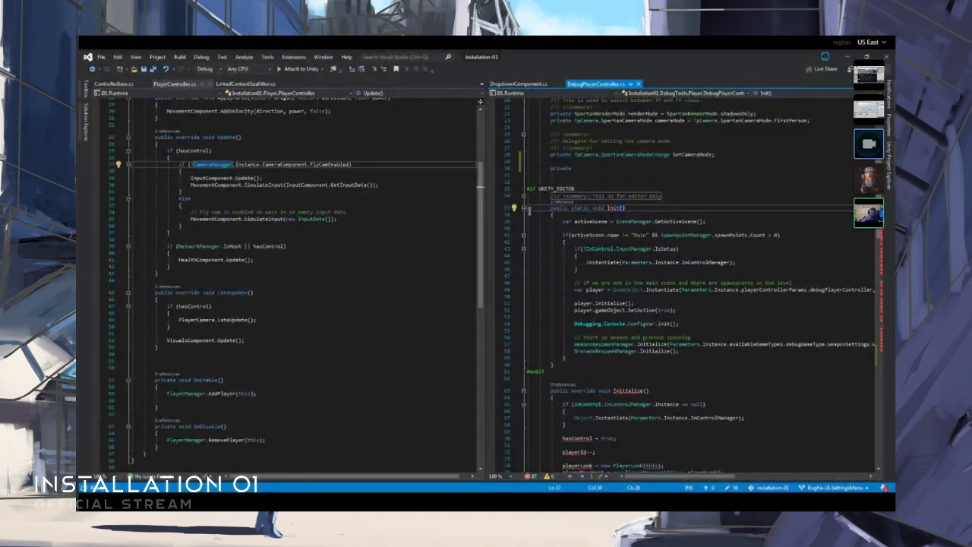
click(523, 207)
scroll(592, 205, up, 2)
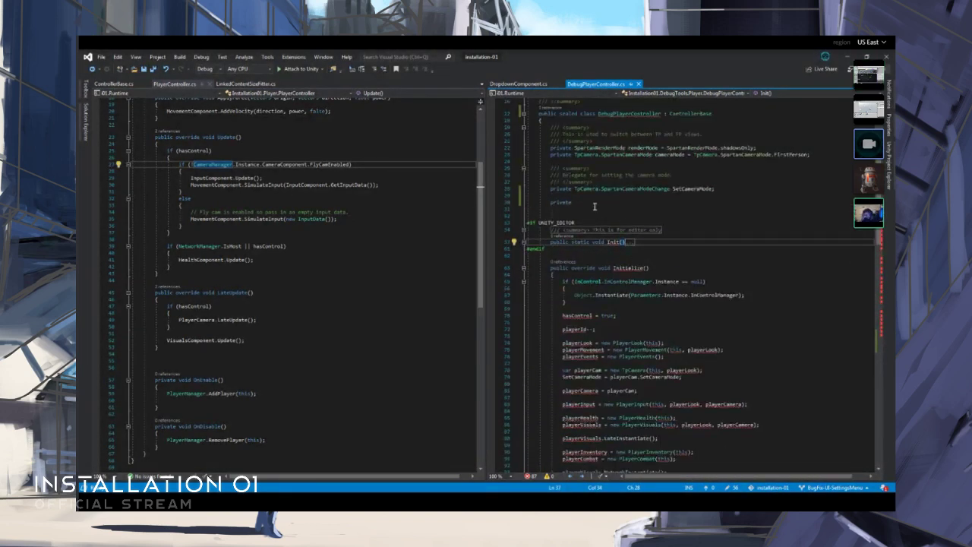
- Complete the private field below the SetCameraMode delegate as PlayerVisuals playerVisuals
click(595, 205)
text(override)
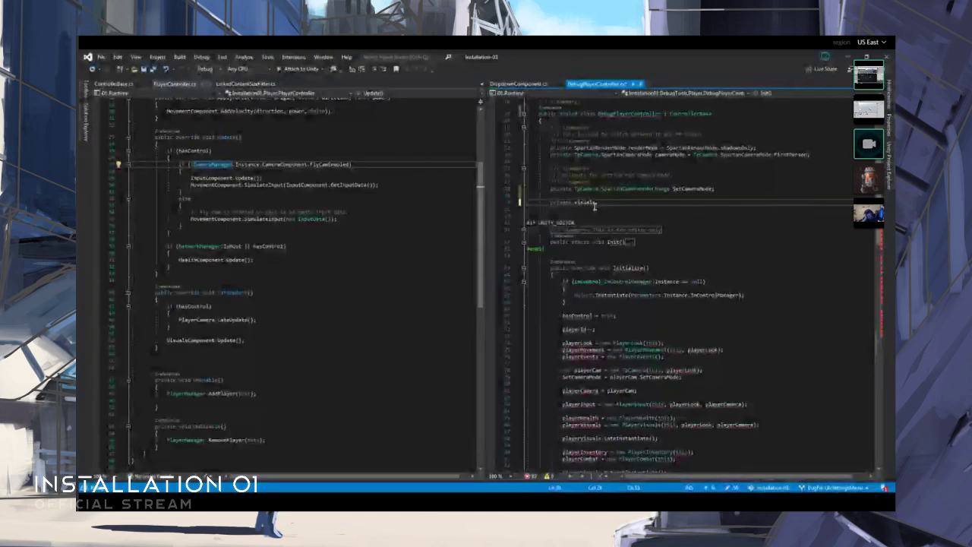
key(ctrl+BackSpace)
text(v)
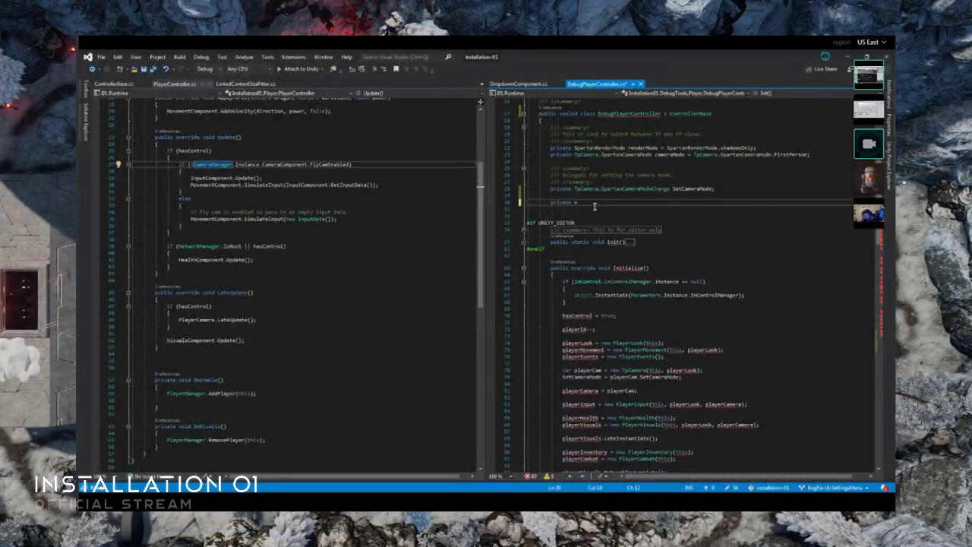
text(isuals)
key(Tab)
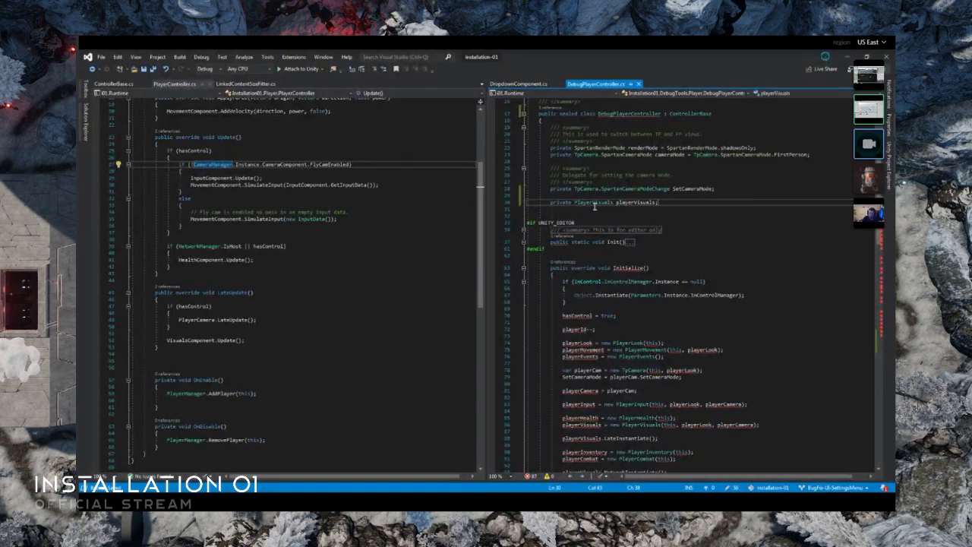
- Declare a private PlayerLook field named playerLook below playerVisuals in DebugPlayerController
scroll(595, 207, down, 3)
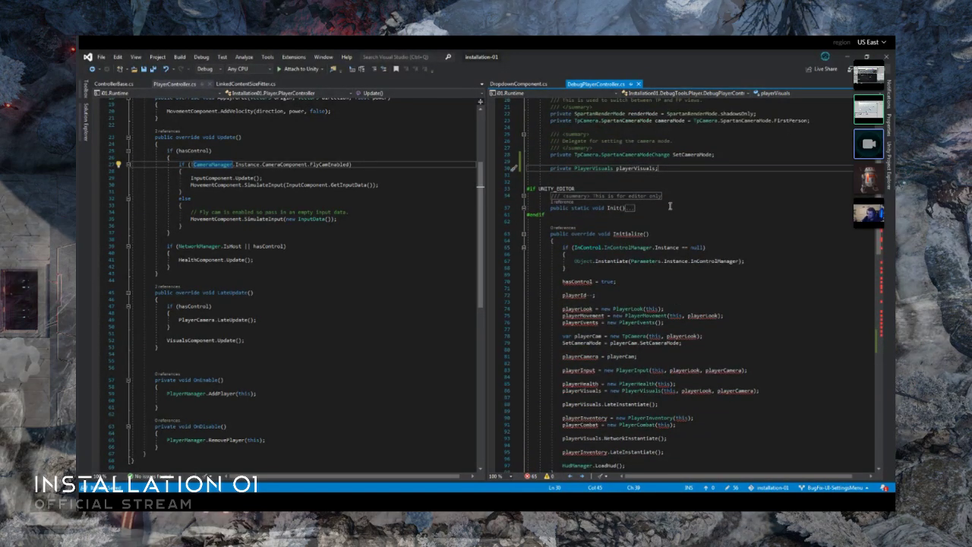
key(Return)
scroll(705, 185, up, 2)
text(pri)
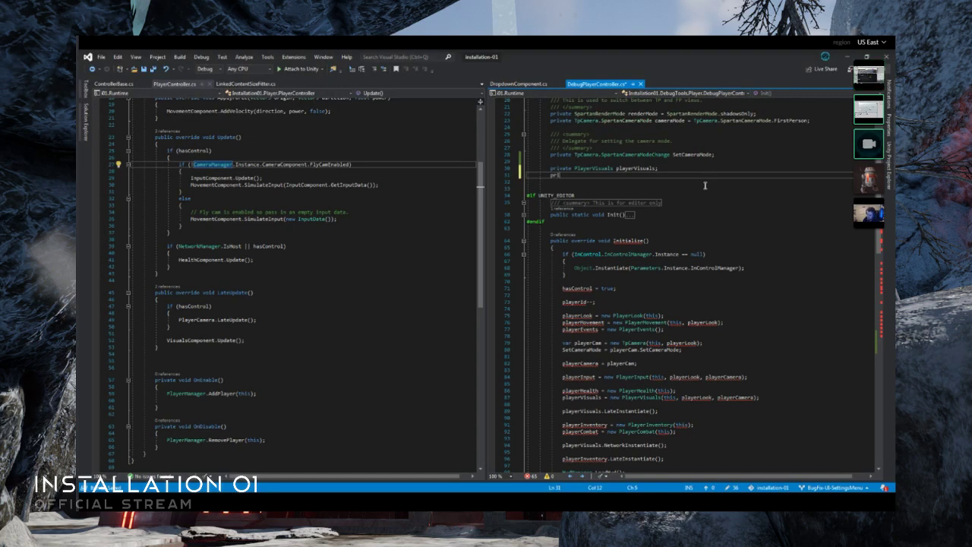
text(vate PlayerLook playerLook;)
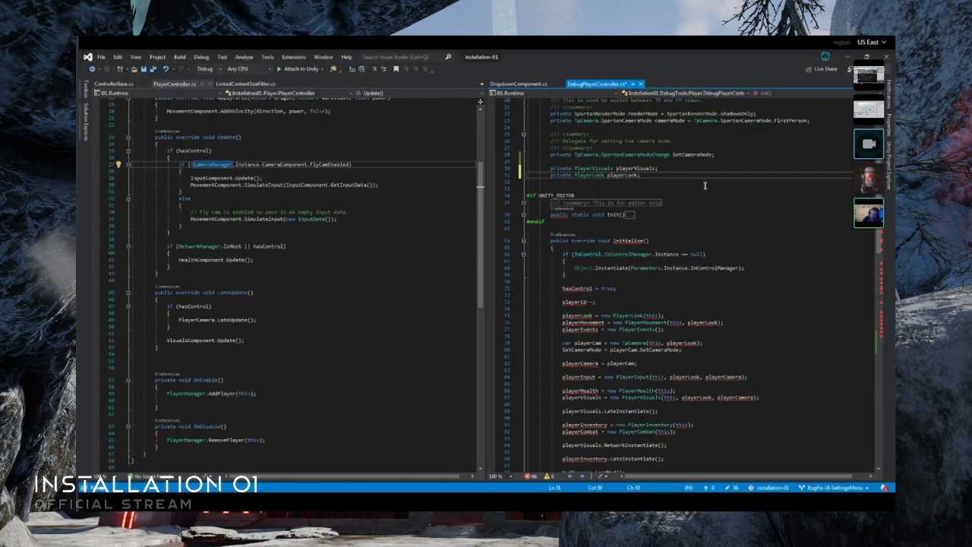
- Declare a private PlayerCamera field named playerCamera below playerLook, followed by a new empty line
key(Return)
text(pri)
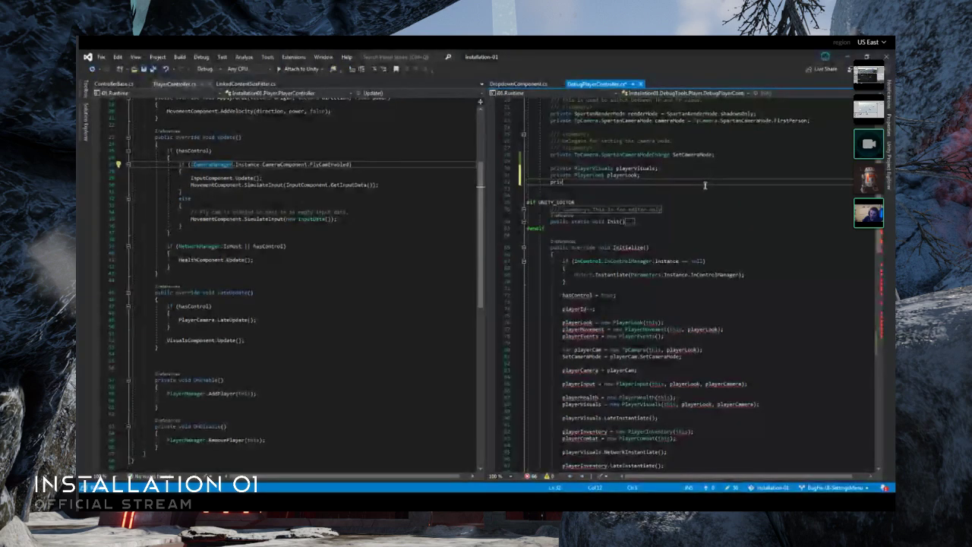
text(vate playerCam)
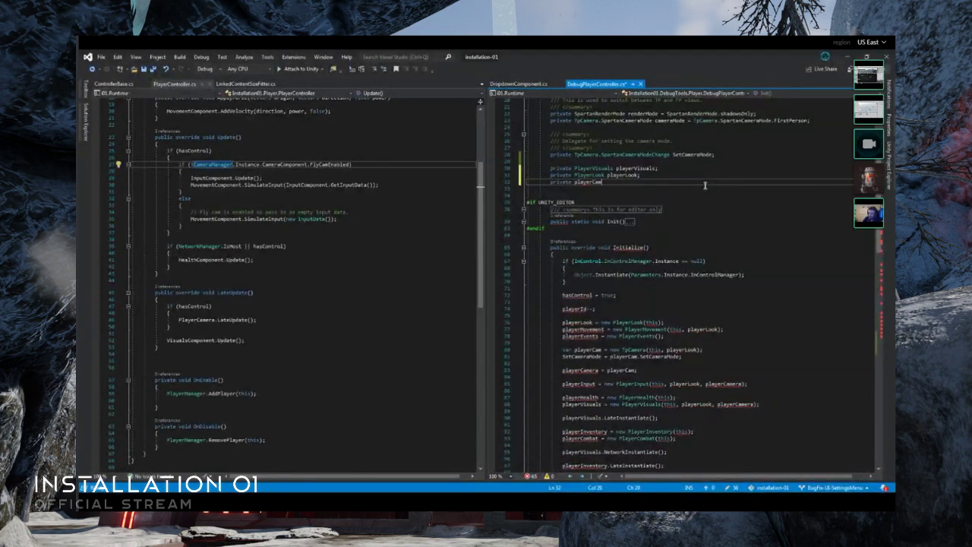
text(era playerCa)
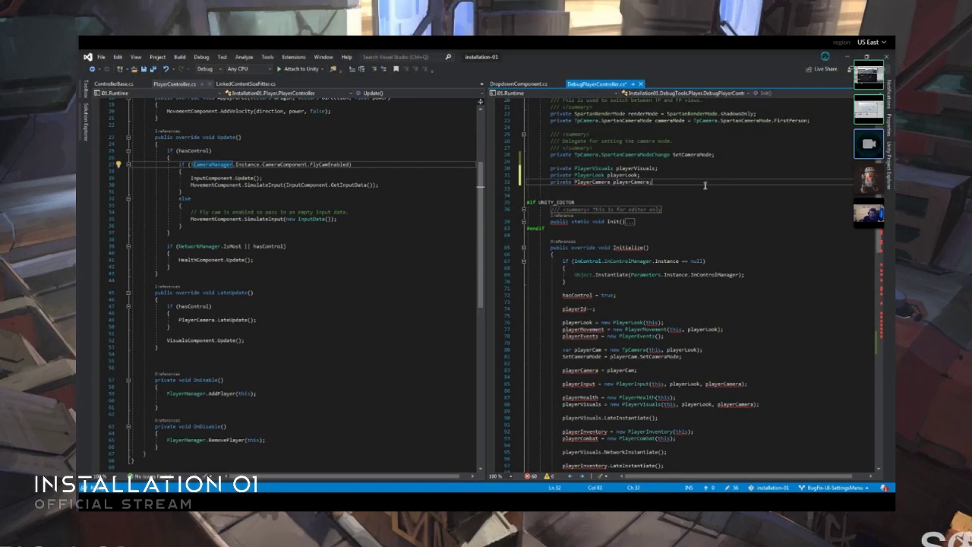
text(mera;)
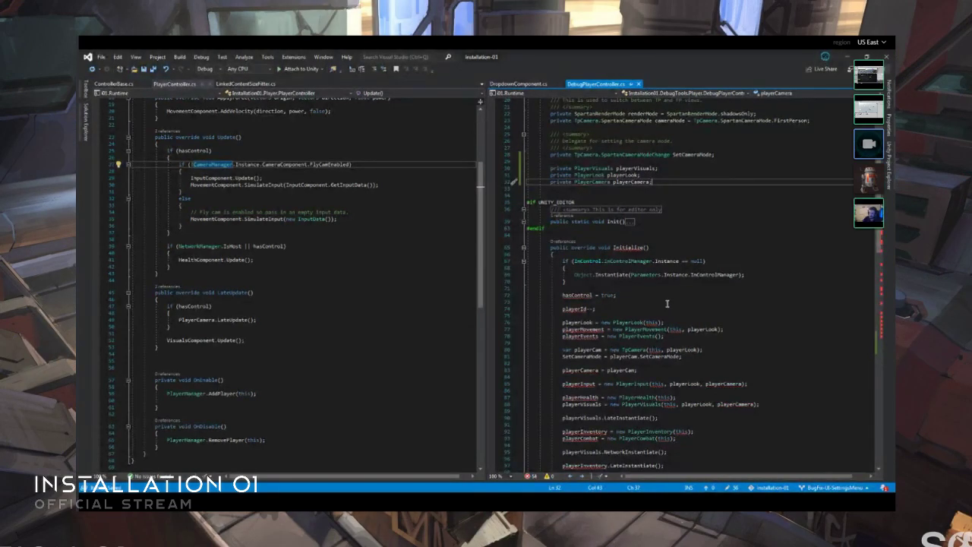
key(Return)
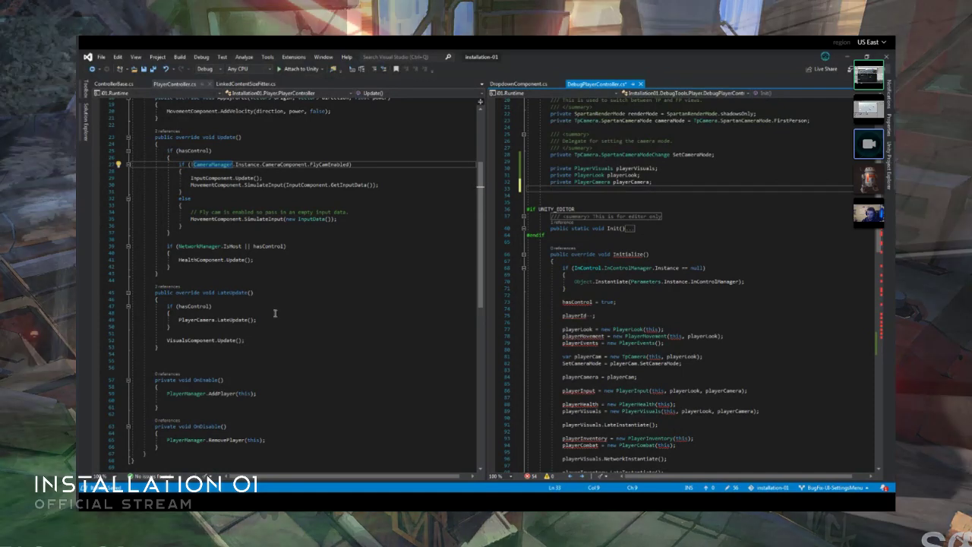
- Examine the component fields, Initialize and OnReady methods in ControllerBase.cs as reference for DebugPlayerController's fields
scroll(272, 317, up, 7)
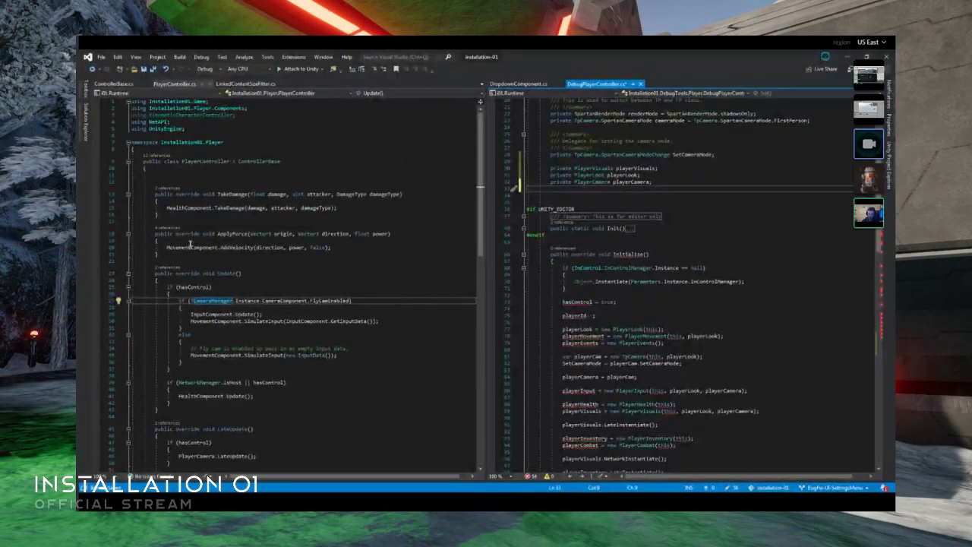
click(114, 83)
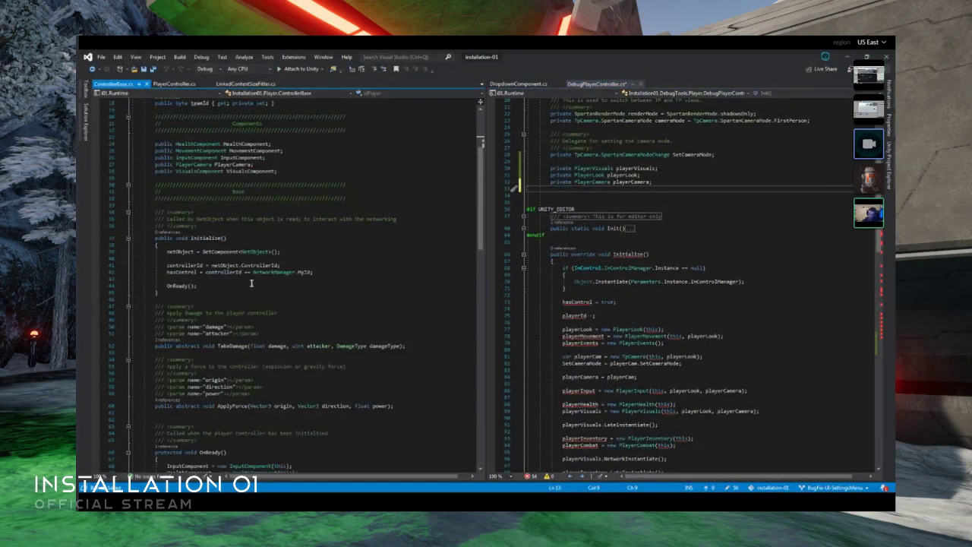
scroll(208, 287, down, 3)
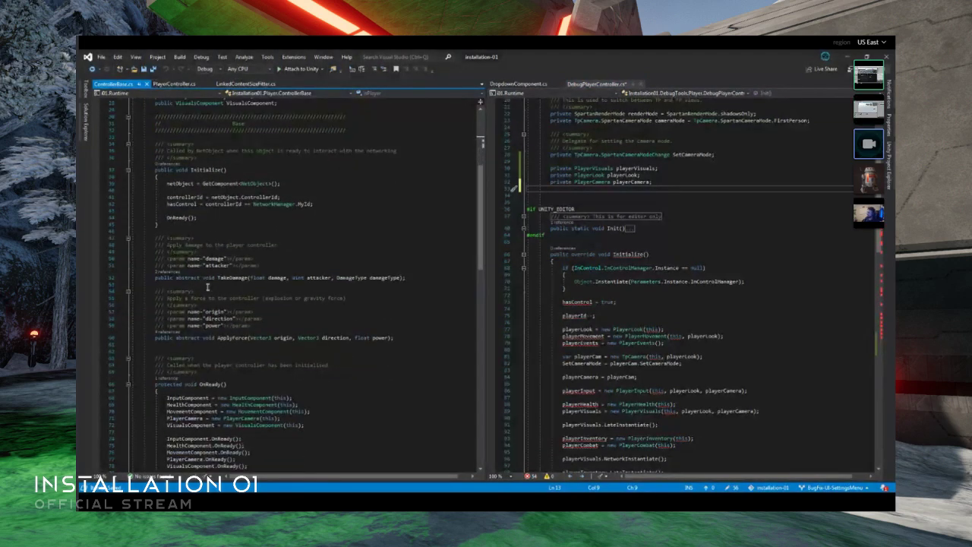
scroll(276, 238, down, 3)
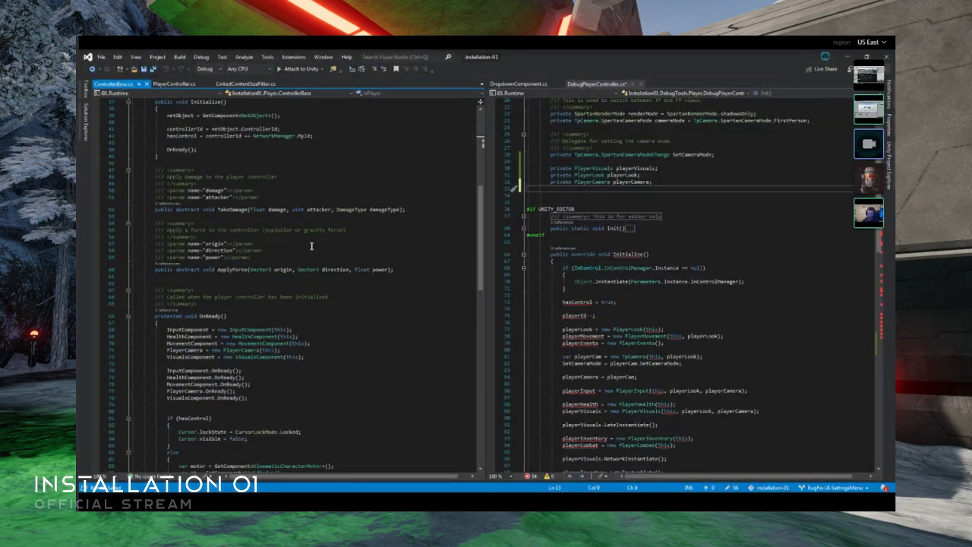
scroll(331, 271, down, 3)
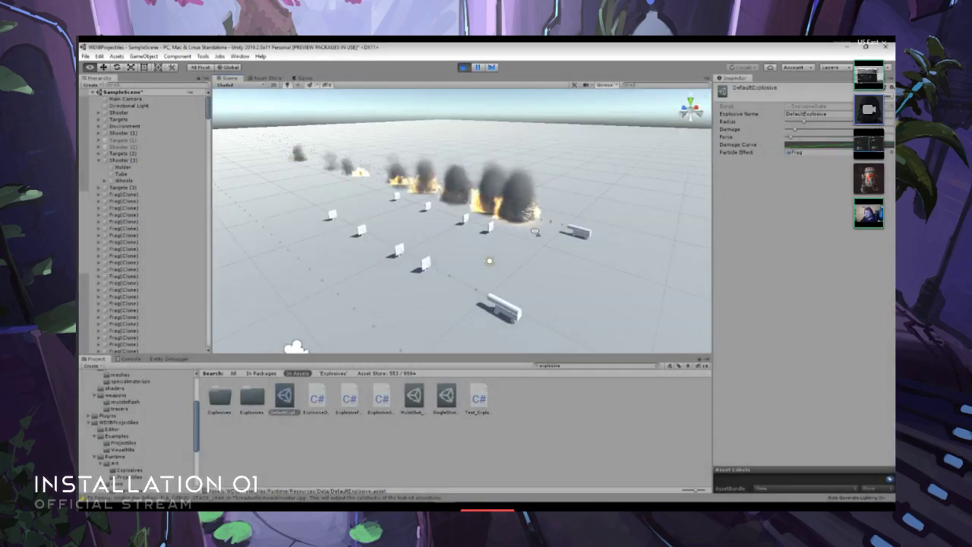
- Reduce the Radius of the DefaultExplosive asset and change its Particle Effect from Frag to Plasma while the scene runs
mouse_move(536, 231)
right_down()
mouse_move(523, 225)
mouse_move(521, 236)
right_up()
key(w)
key(d)
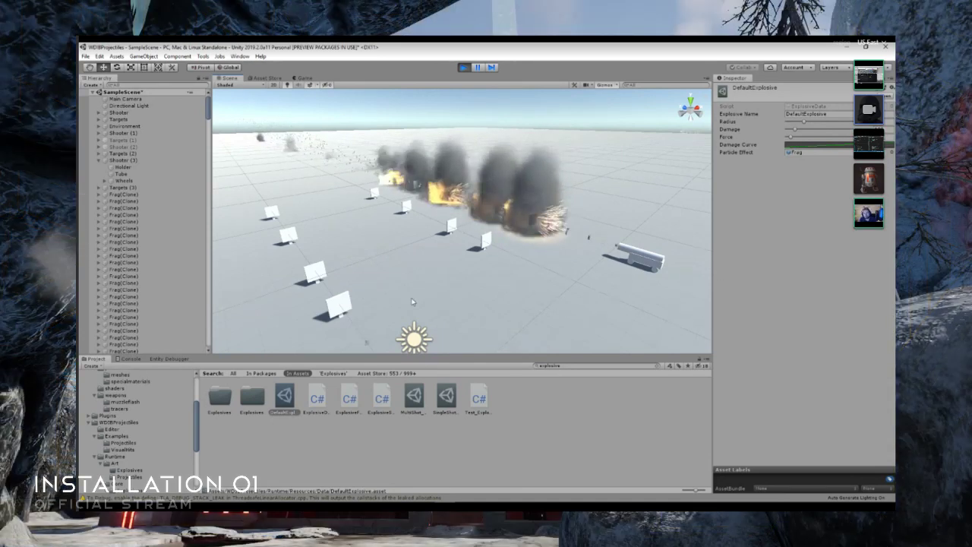
right_drag(413, 302, 485, 252)
key(w)
key(s)
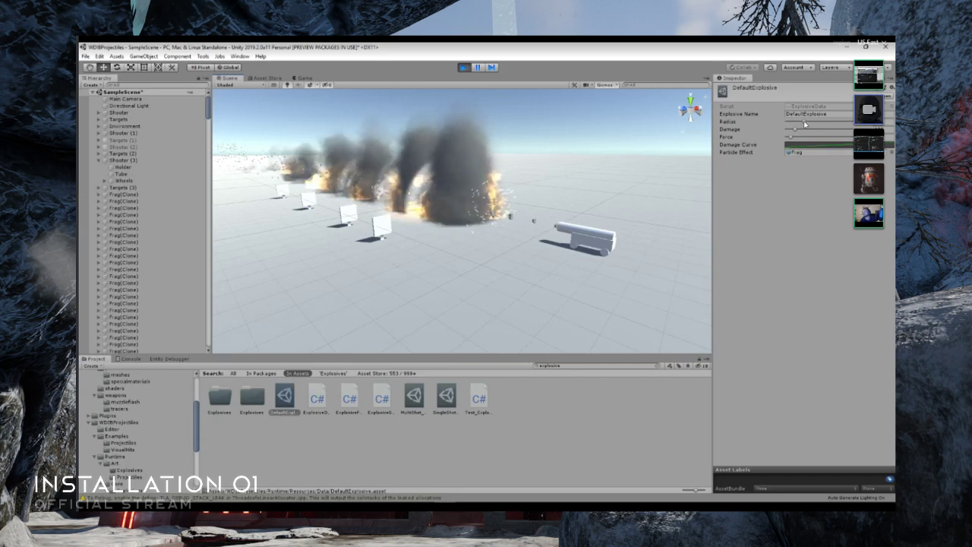
drag(805, 122, 791, 124)
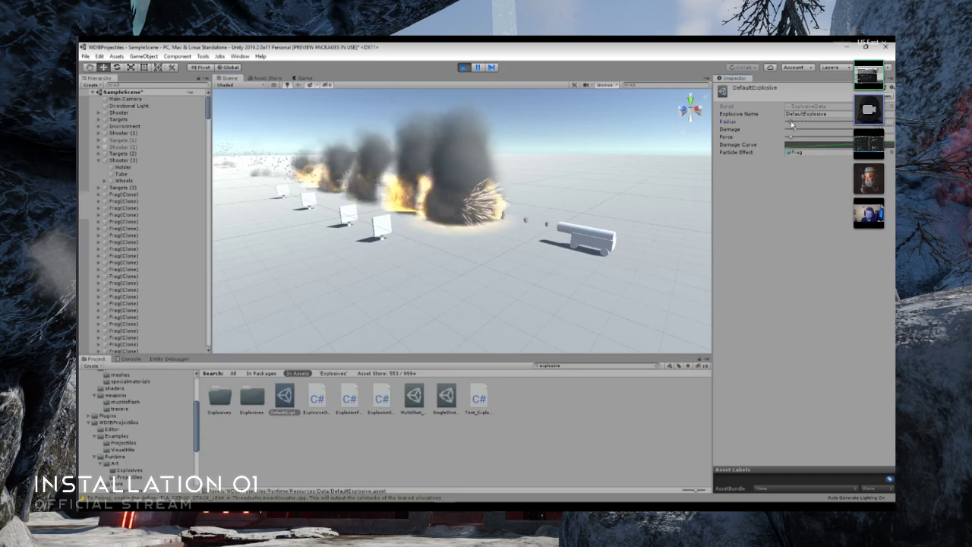
click(892, 153)
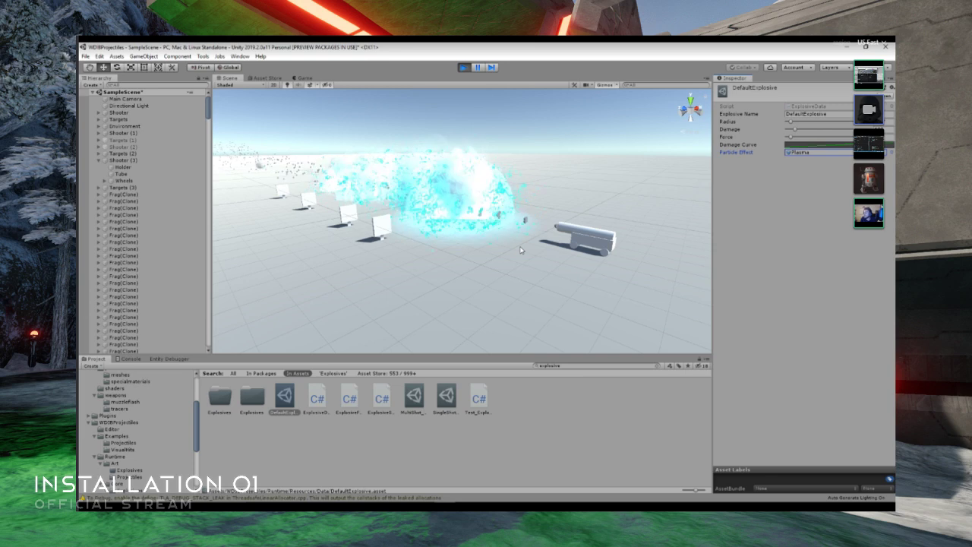
- Inspect the plasma explosions up close in the running scene and exit play mode
scroll(520, 245, up, 5)
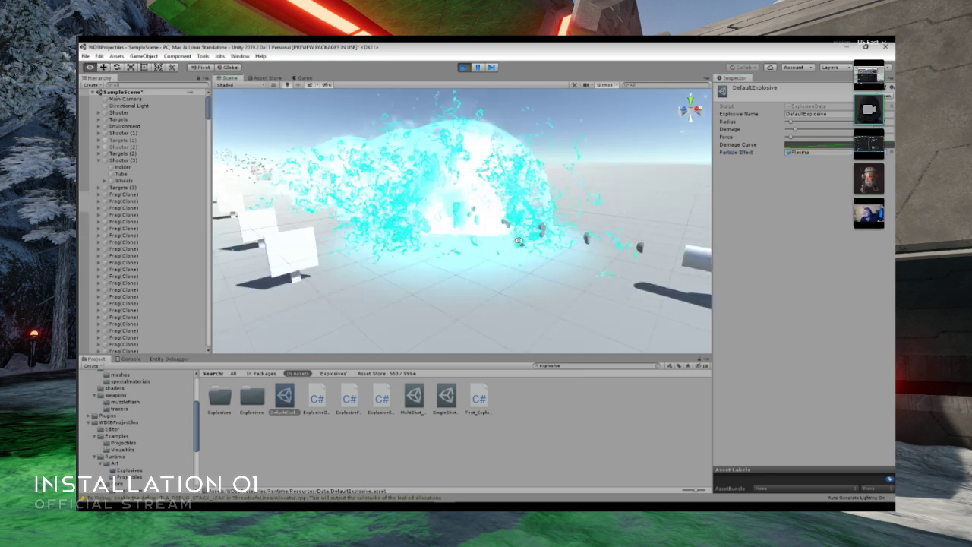
scroll(519, 241, up, 2)
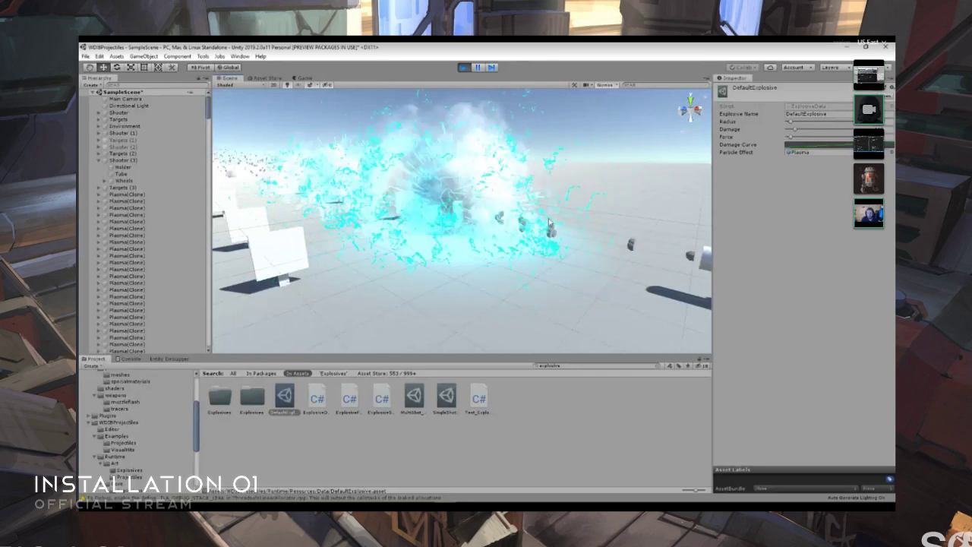
key(ctrl+p)
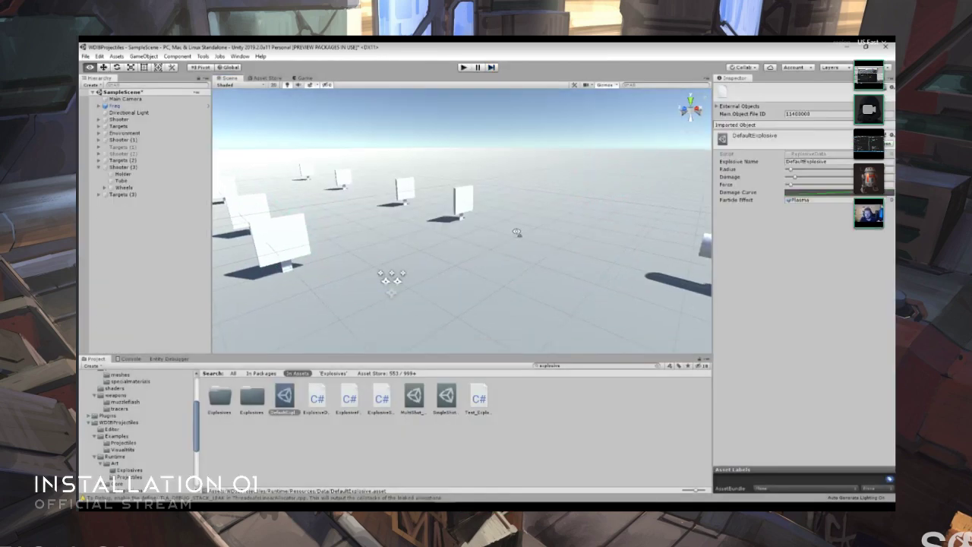
- Add a second component entry to the SingleShot_Explosive projectile and set the first component's type to MultiHit
key(s)
right_drag(512, 250, 393, 319)
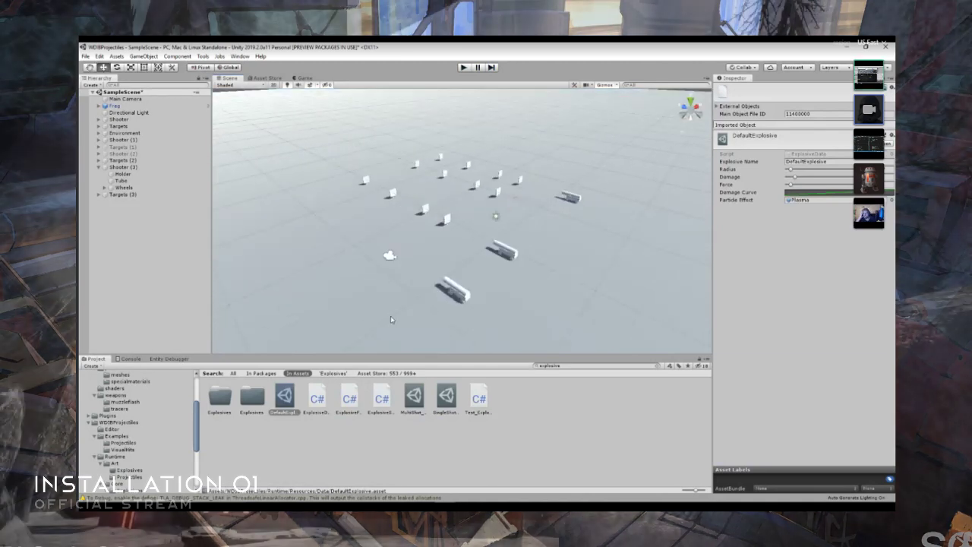
click(446, 398)
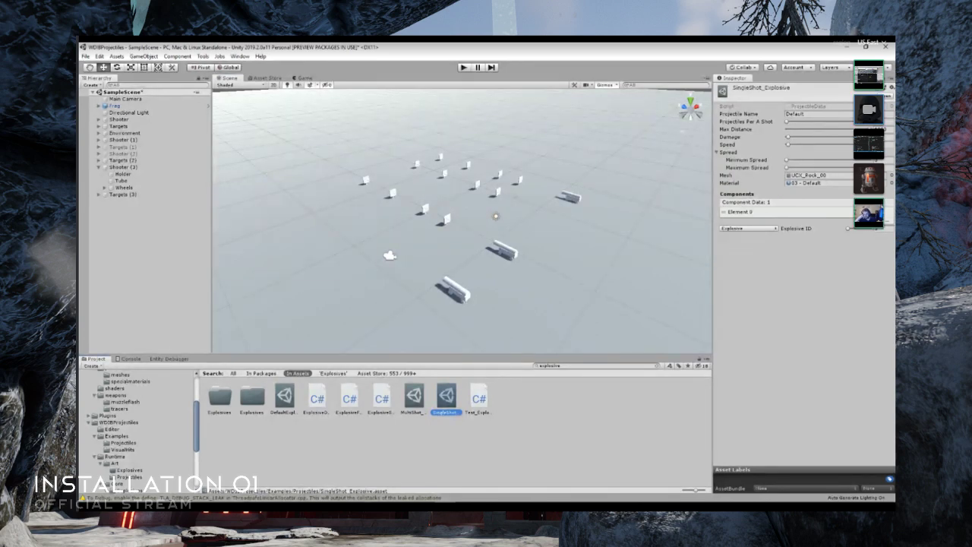
click(876, 221)
click(749, 237)
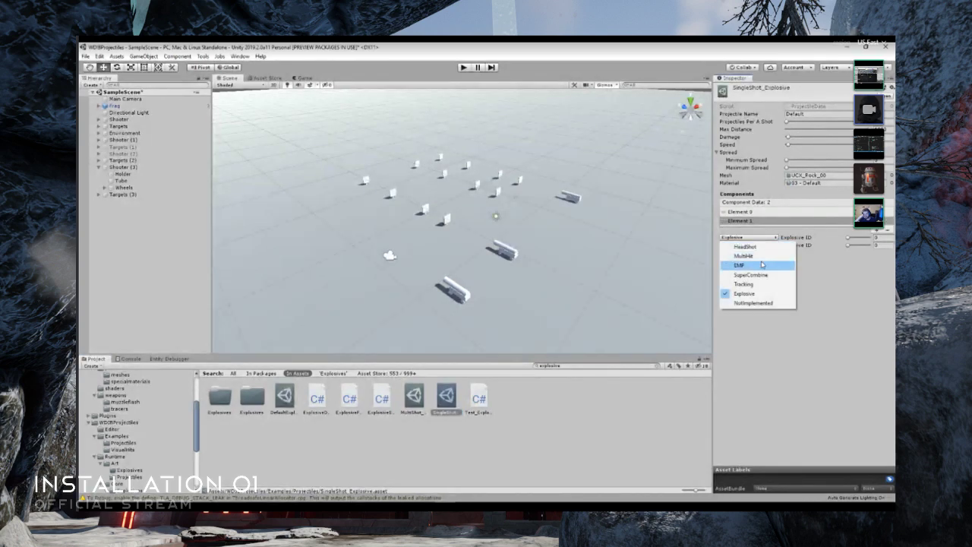
click(763, 261)
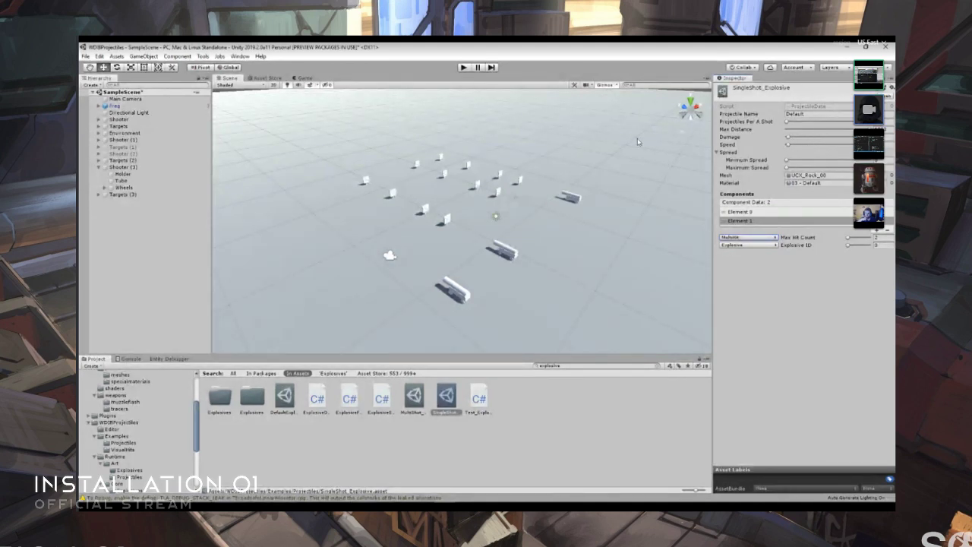
- Run the scene, return to the Scene view and deactivate Shooter (3) to isolate the remaining explosions
click(464, 68)
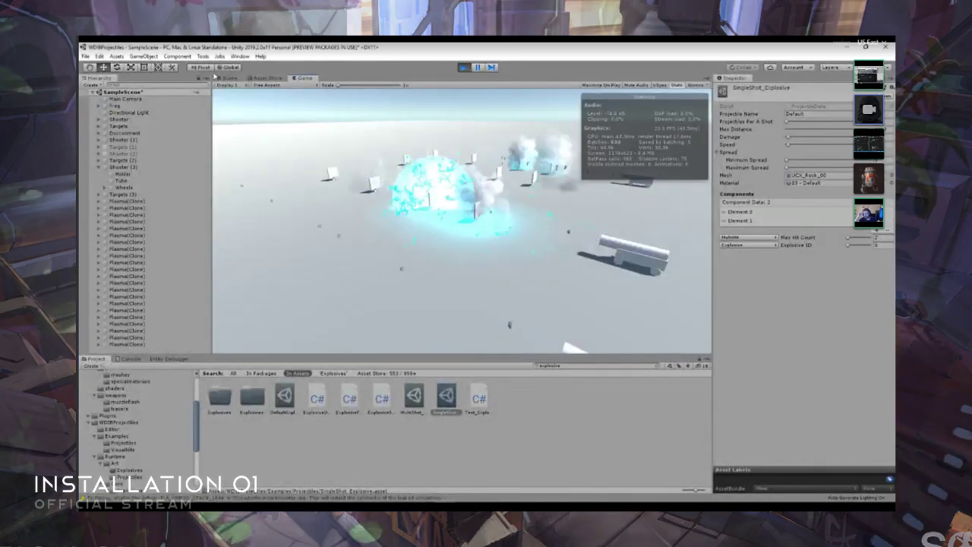
click(228, 78)
click(153, 160)
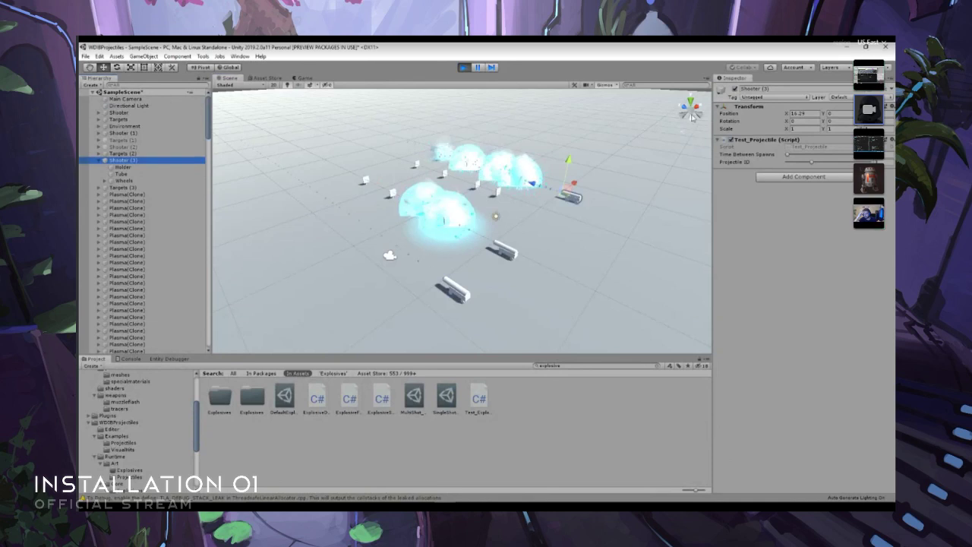
click(735, 90)
right_drag(558, 242, 809, 181)
right_drag(786, 194, 848, 160)
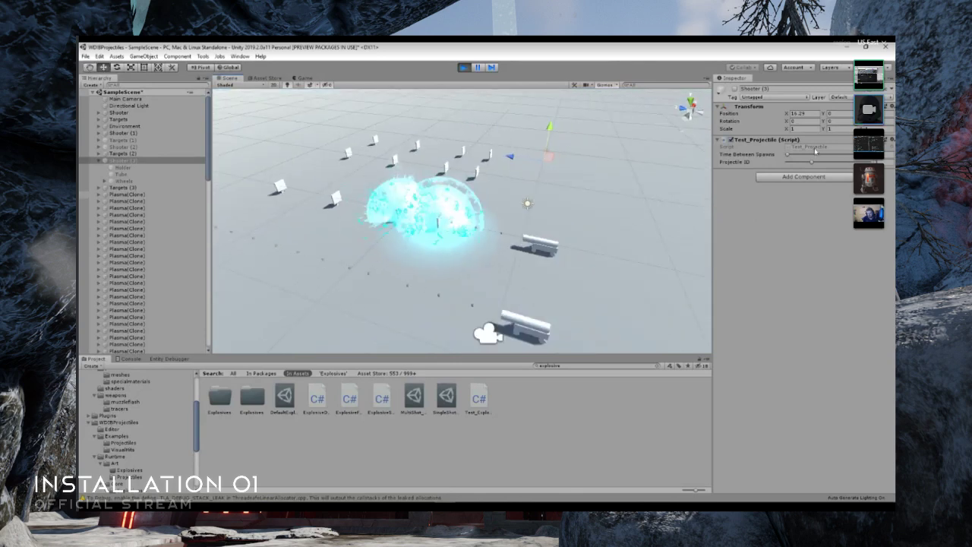
- Increase Time Between Spawns on the Test_Projectile script of the Shooter object
click(446, 398)
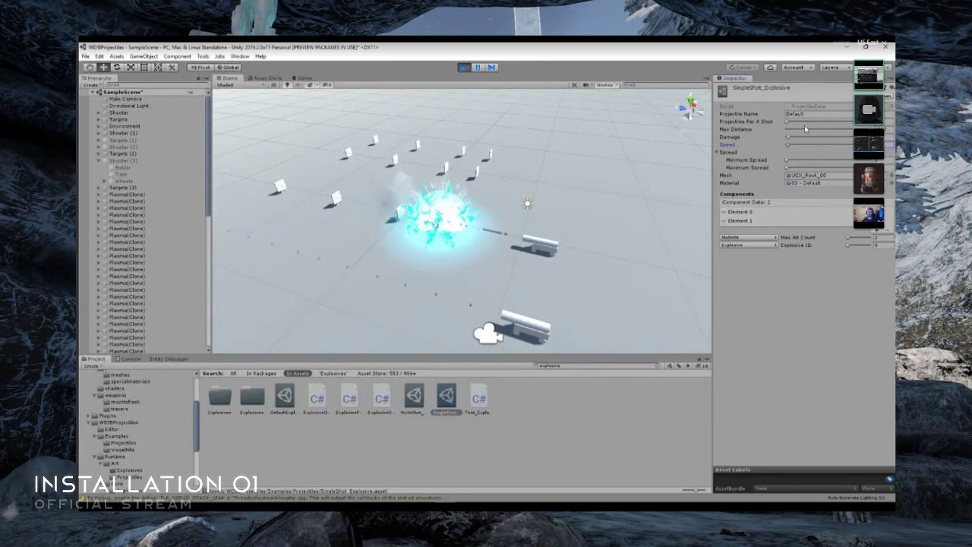
click(536, 246)
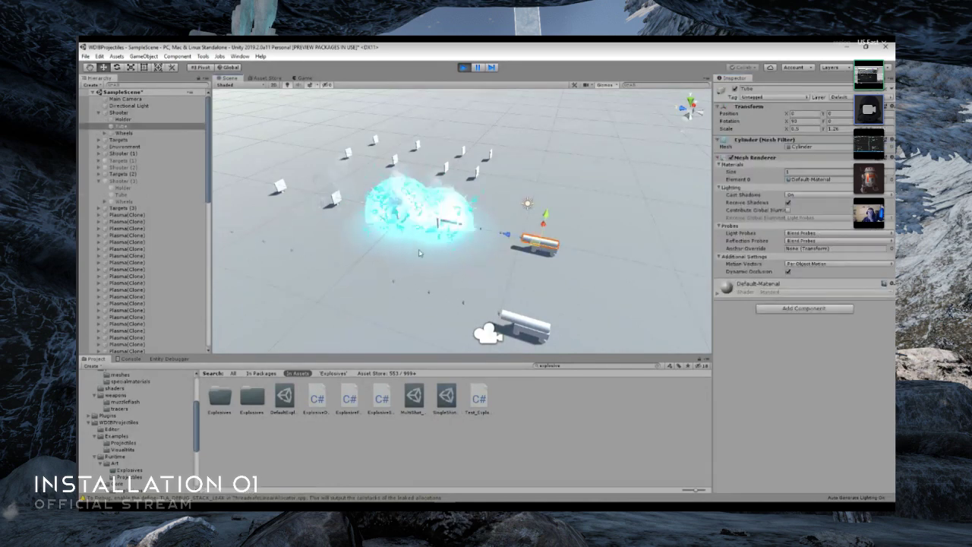
click(120, 113)
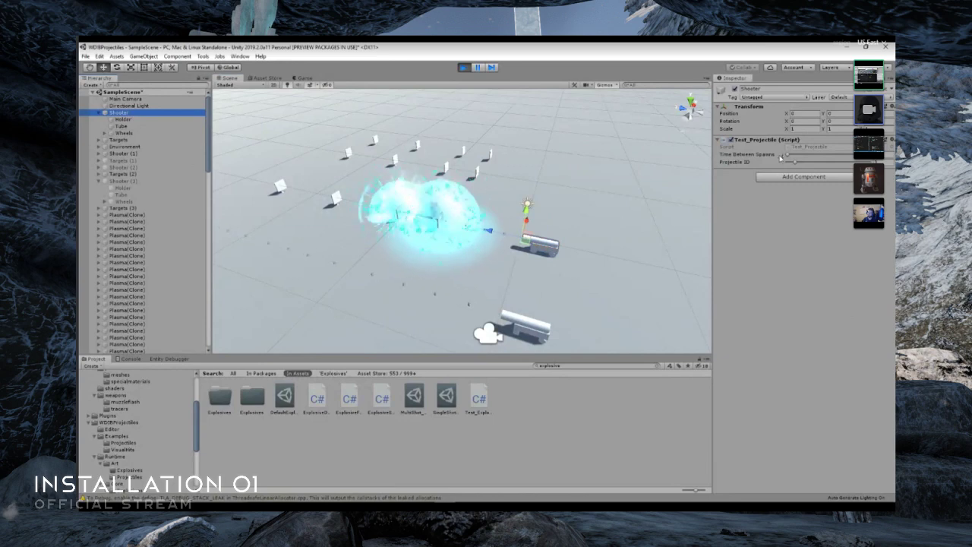
drag(781, 158, 793, 157)
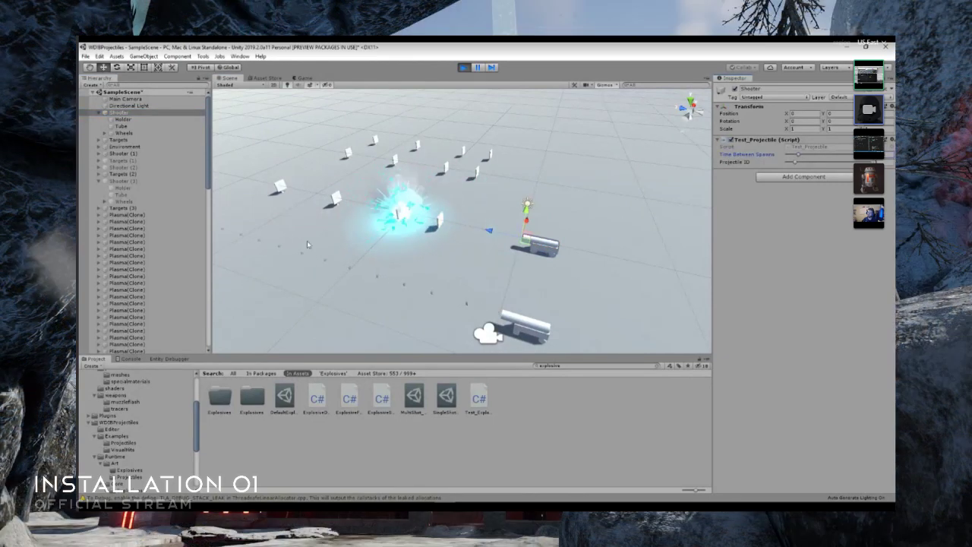
- Set the MultiHit component's Max Hit Count to 4 on SingleShot_Explosive and observe the shots along the targets
click(446, 398)
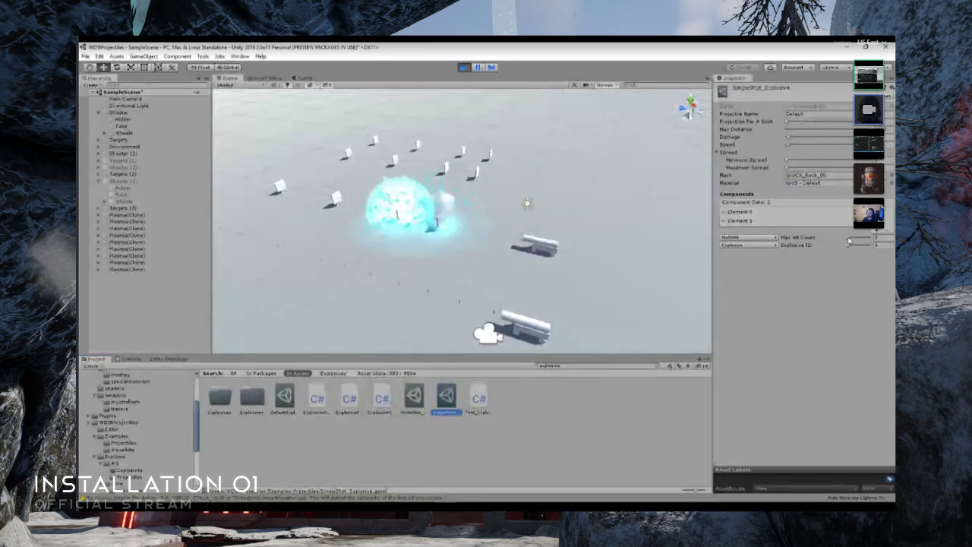
drag(849, 239, 851, 241)
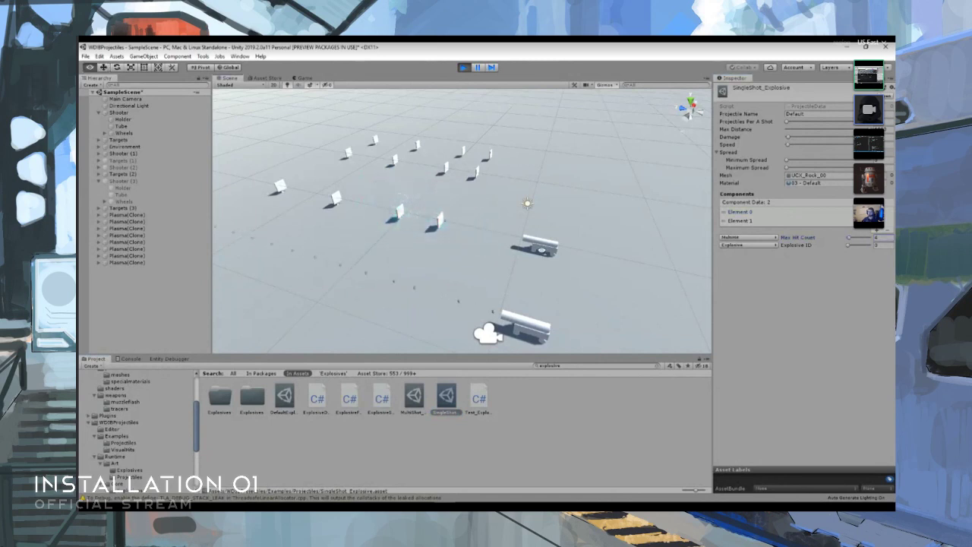
right_drag(542, 251, 515, 232)
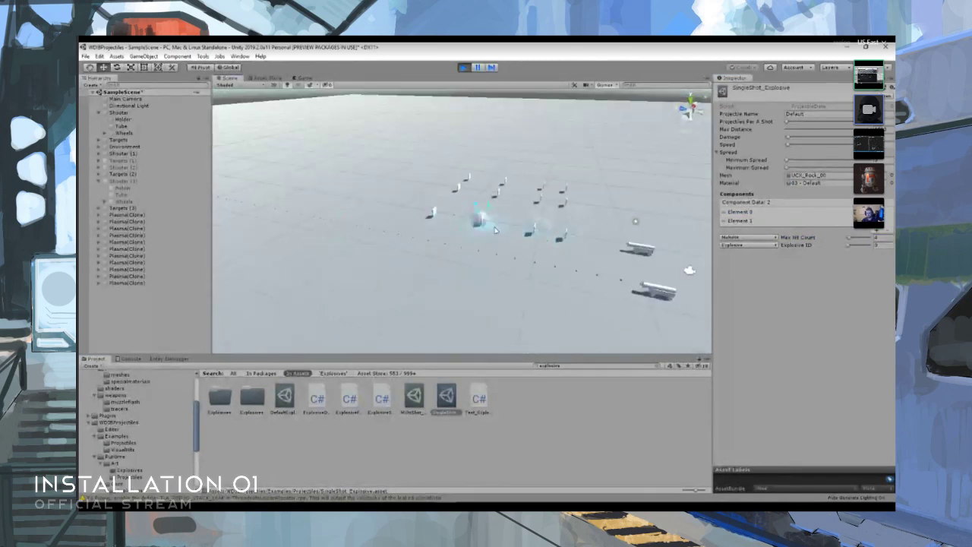
- Look for the farthest target in the scene by expanding Targets (3) and selecting its Target (3)
click(432, 213)
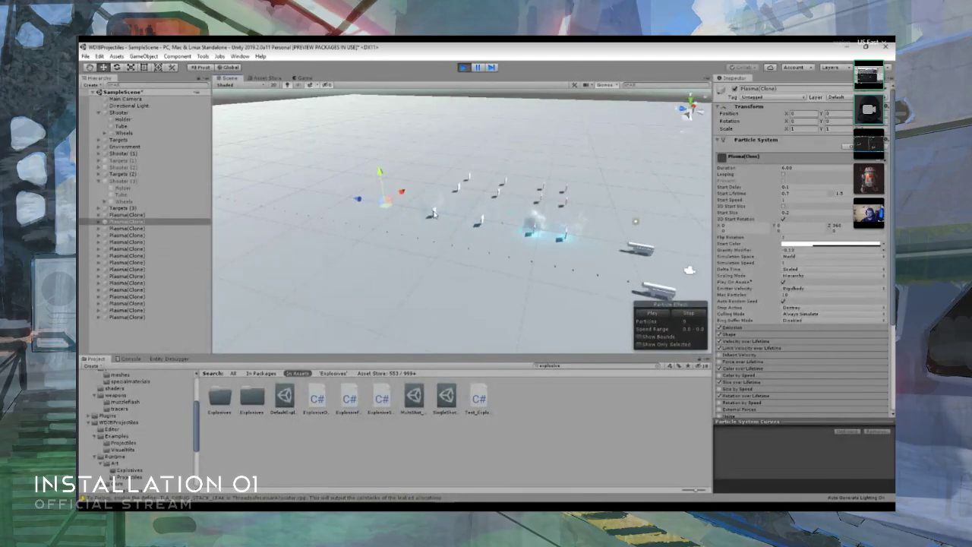
click(412, 213)
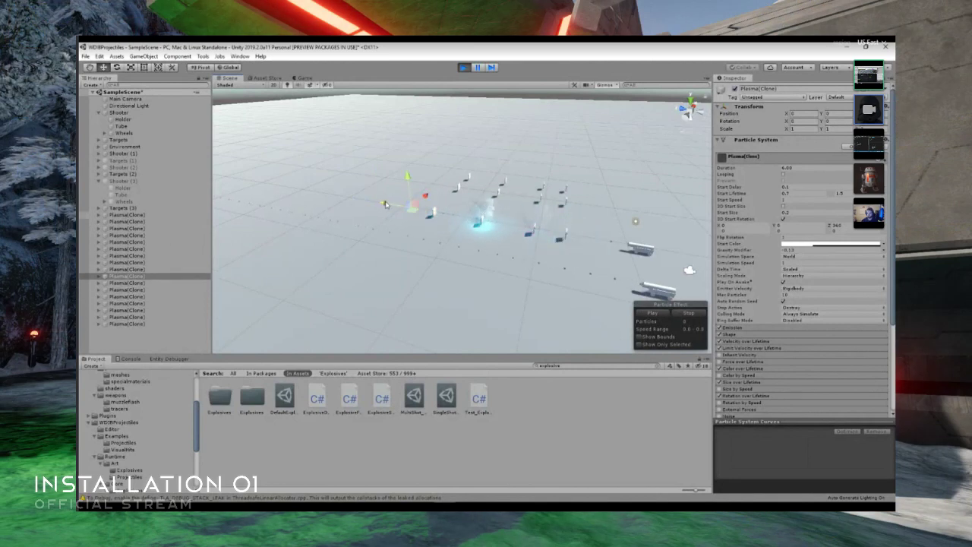
click(107, 175)
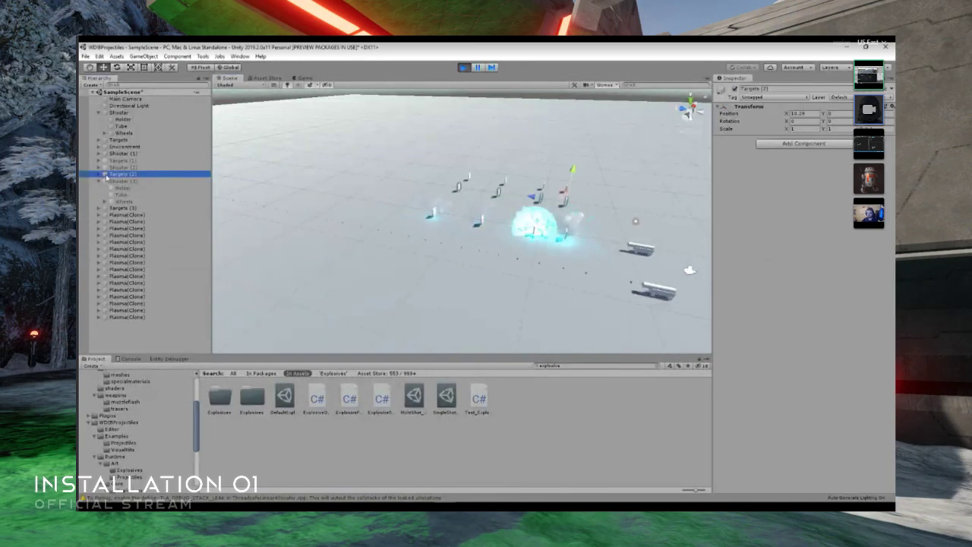
click(100, 181)
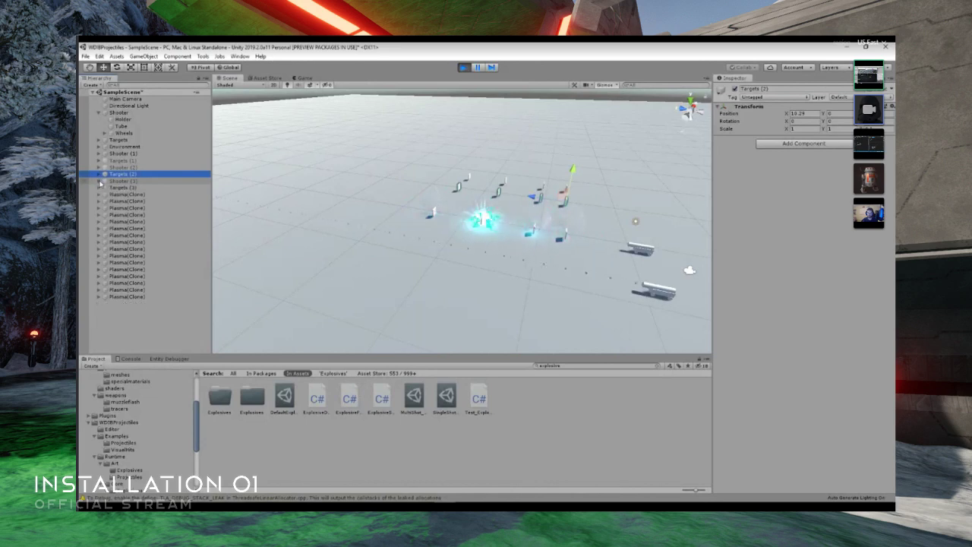
click(100, 187)
click(123, 215)
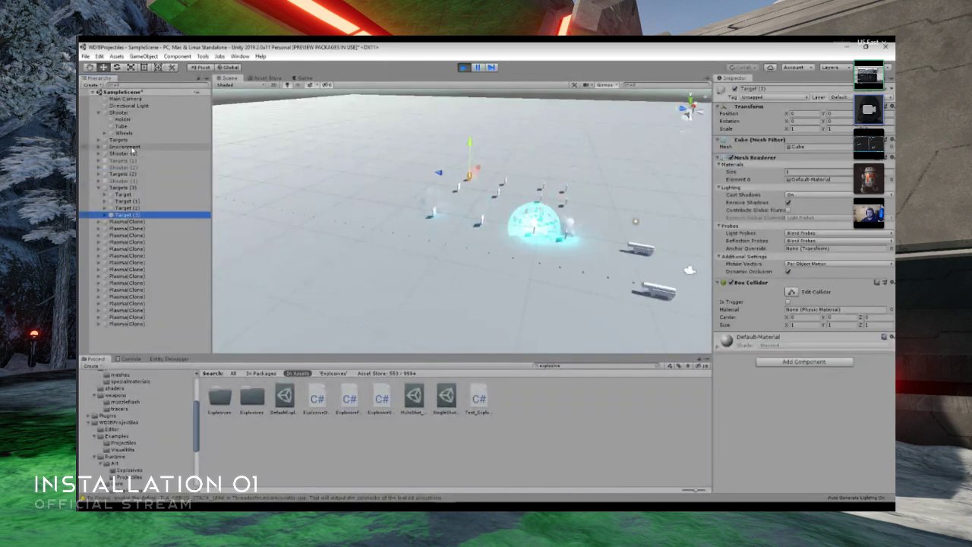
- Check the other object groups and select Target (3) inside Targets (2)
click(99, 153)
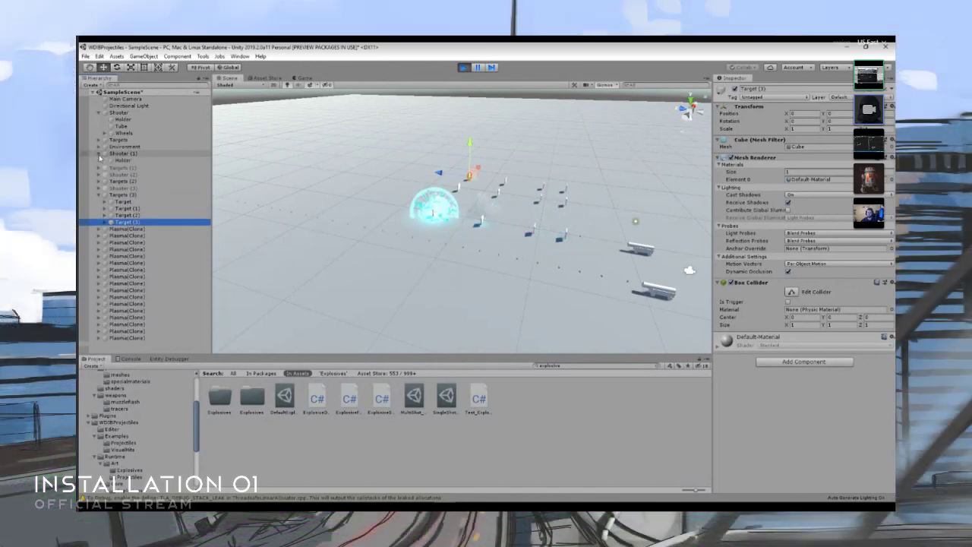
click(100, 155)
click(100, 161)
click(99, 161)
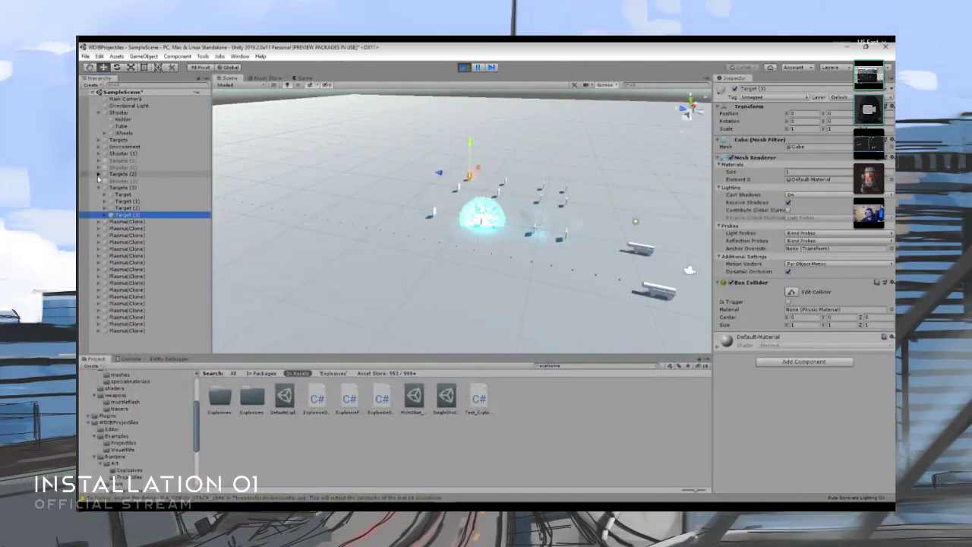
click(100, 174)
click(125, 202)
- Pause the running scene and examine a Plasma(Clone) effect at the farthest target and the list of spawned clones
right_drag(456, 197, 399, 176)
click(477, 67)
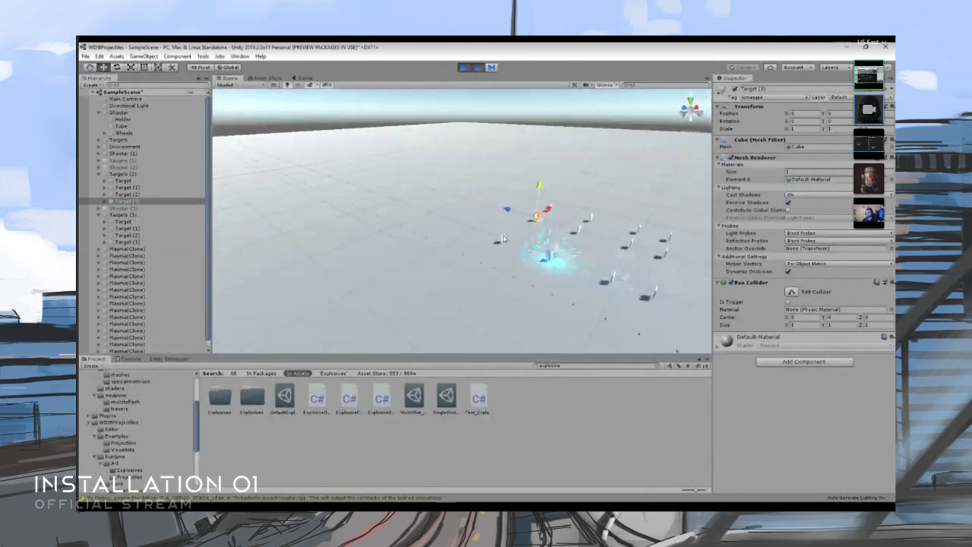
click(502, 239)
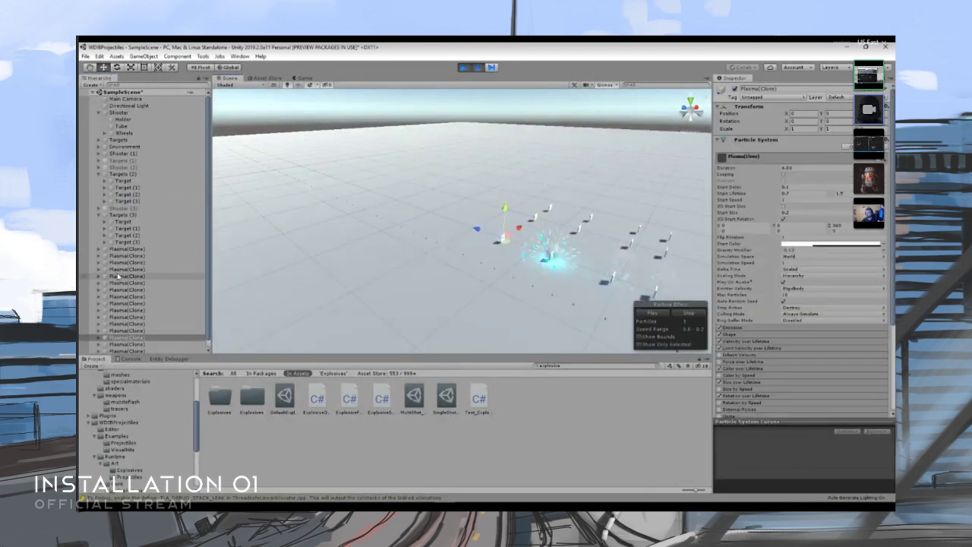
scroll(122, 276, down, 1)
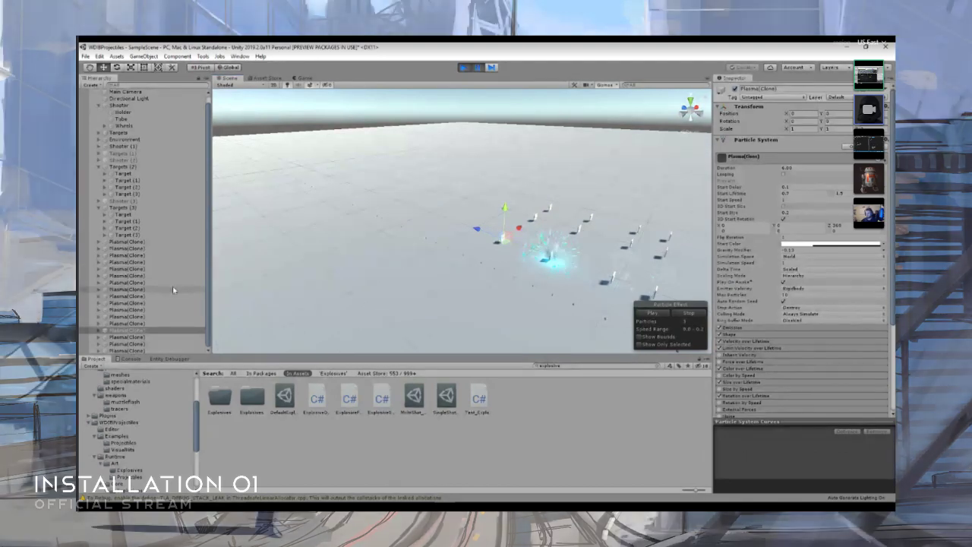
- Exit play mode, search the project for plasma, open the Plasma prefab and set its particle system Duration to 2
click(463, 66)
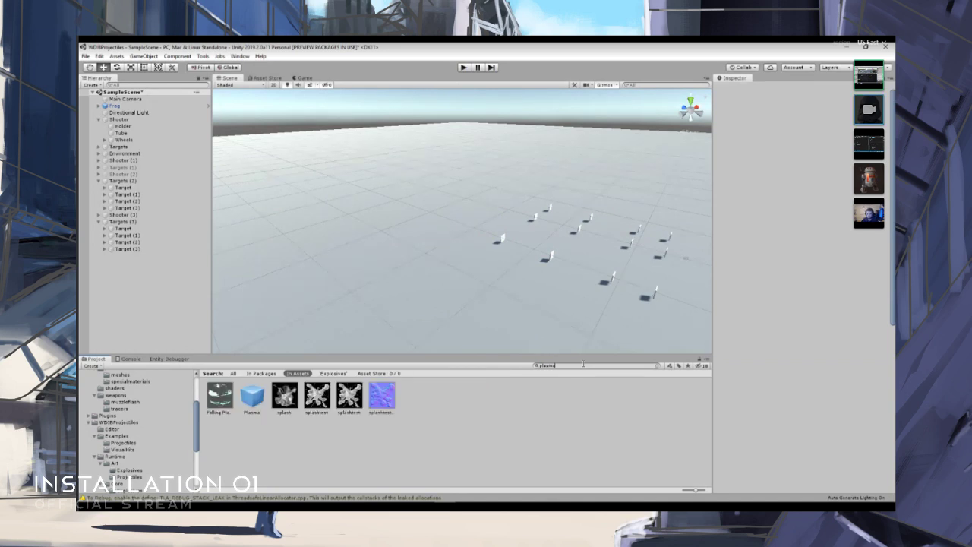
text(ma)
click(247, 404)
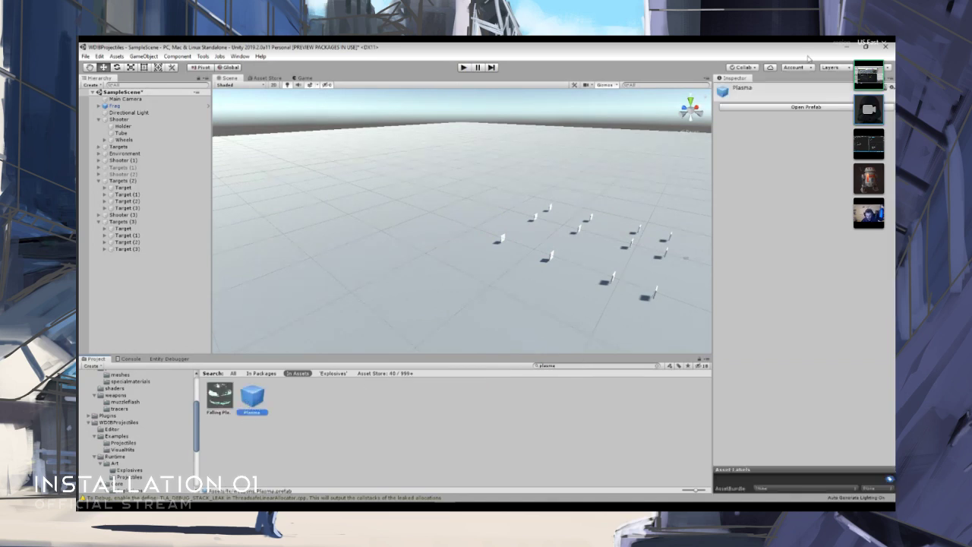
click(790, 107)
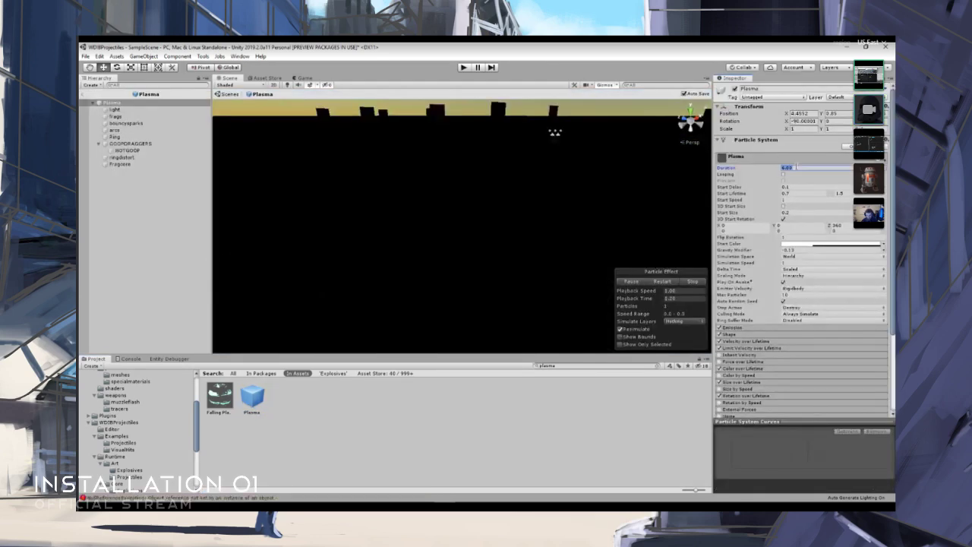
text(2)
key(Return)
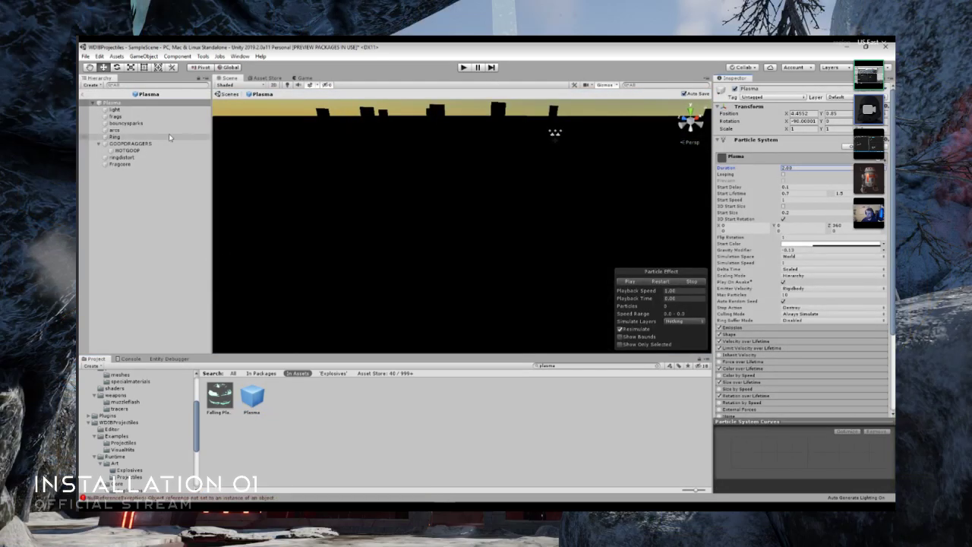
- Leave the Plasma prefab, run SampleScene, check the console warnings and view the plasma explosions in the Scene view
click(85, 95)
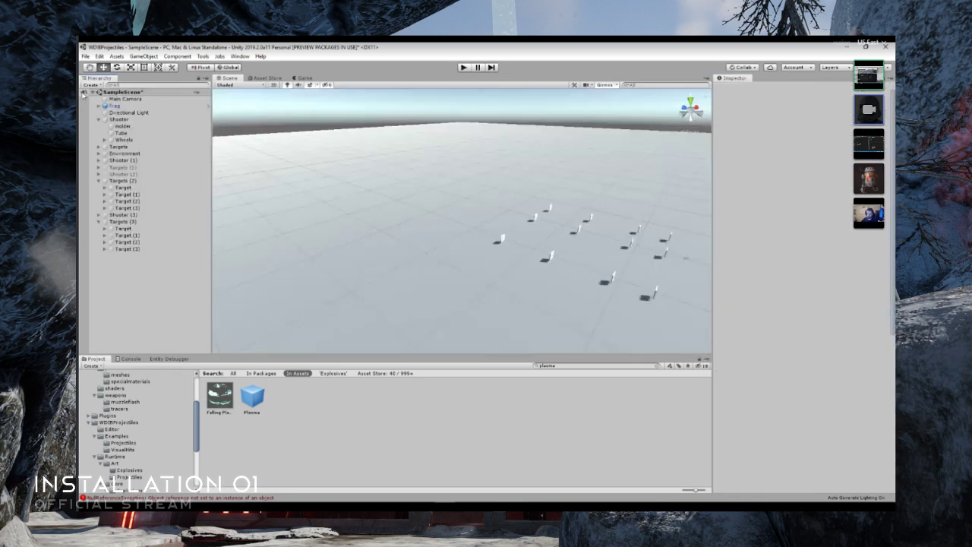
click(464, 68)
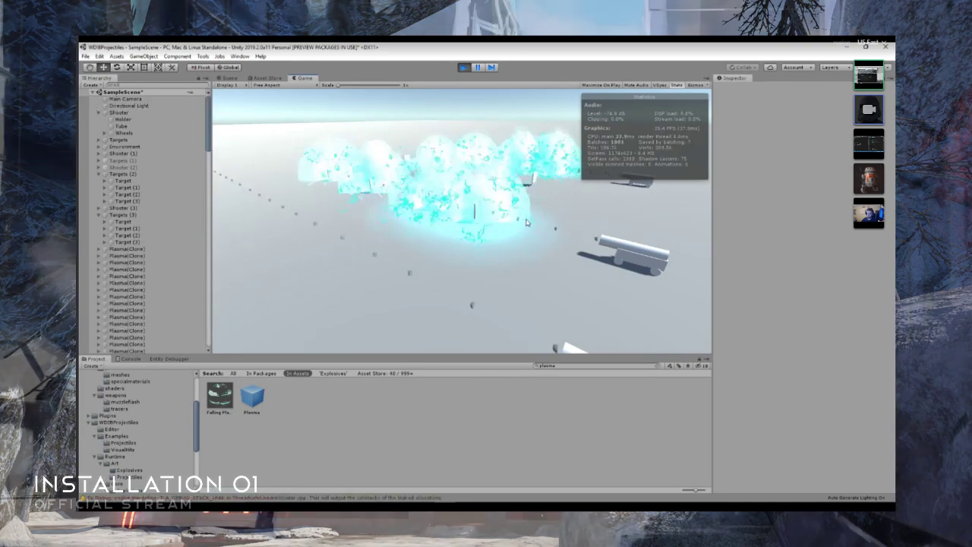
click(131, 359)
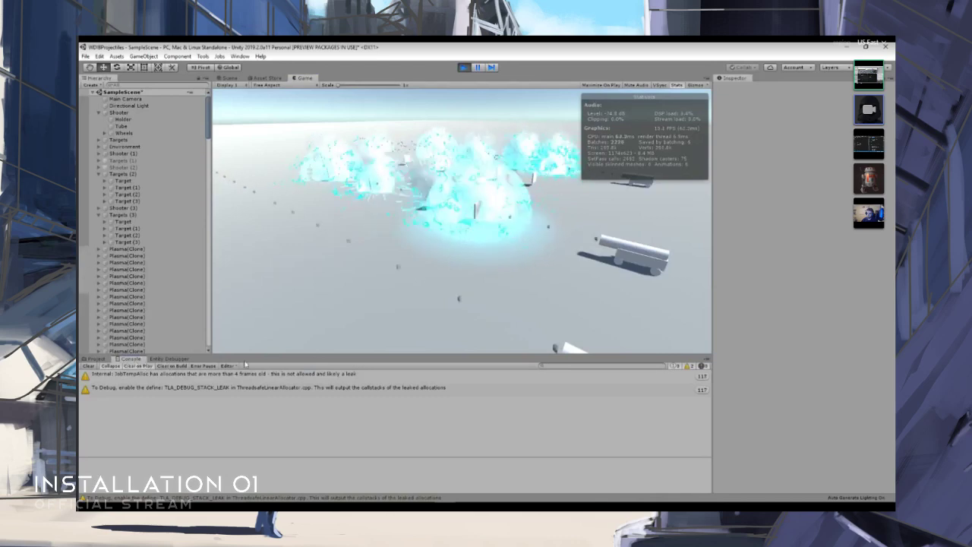
click(231, 77)
right_drag(421, 226, 517, 208)
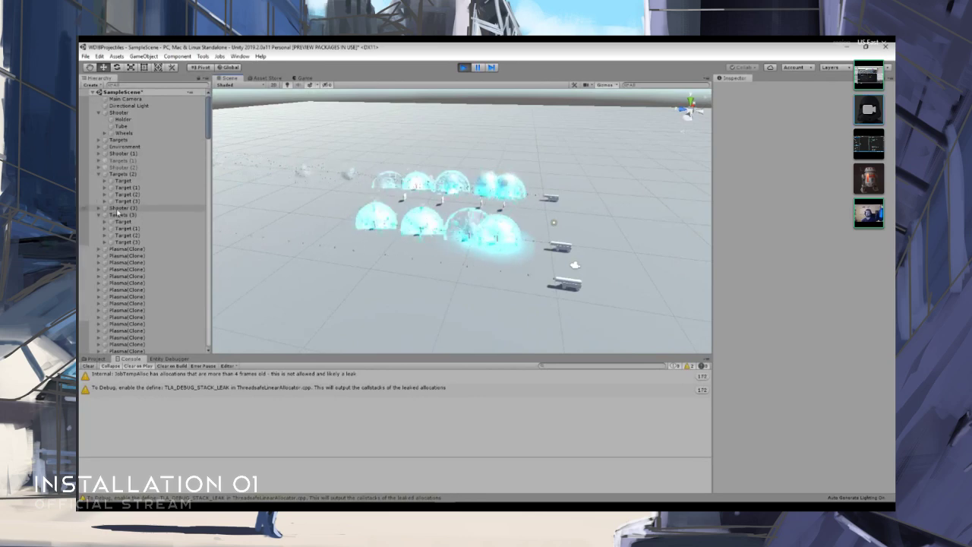
- Deactivate the Shooter (3) and Targets (2) objects in the running scene
click(120, 208)
click(736, 89)
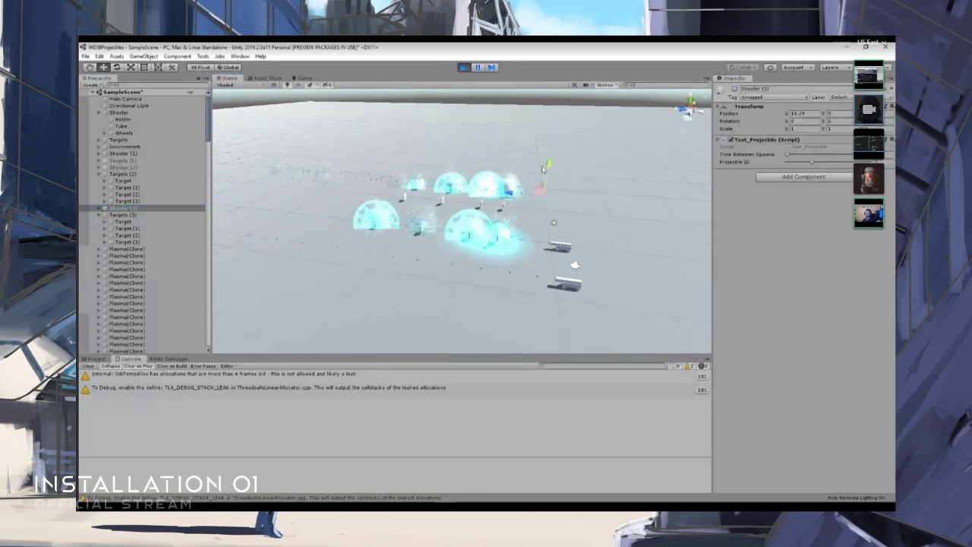
click(132, 174)
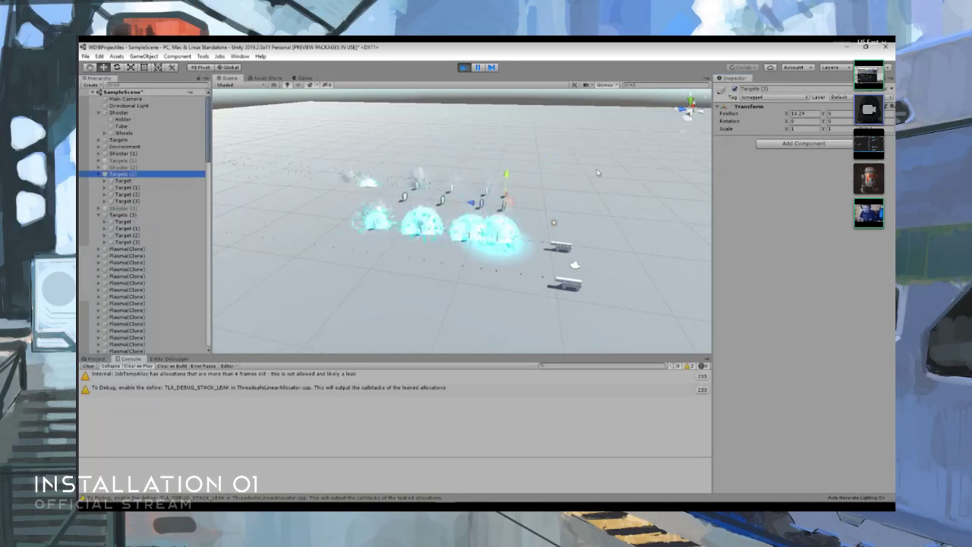
click(734, 89)
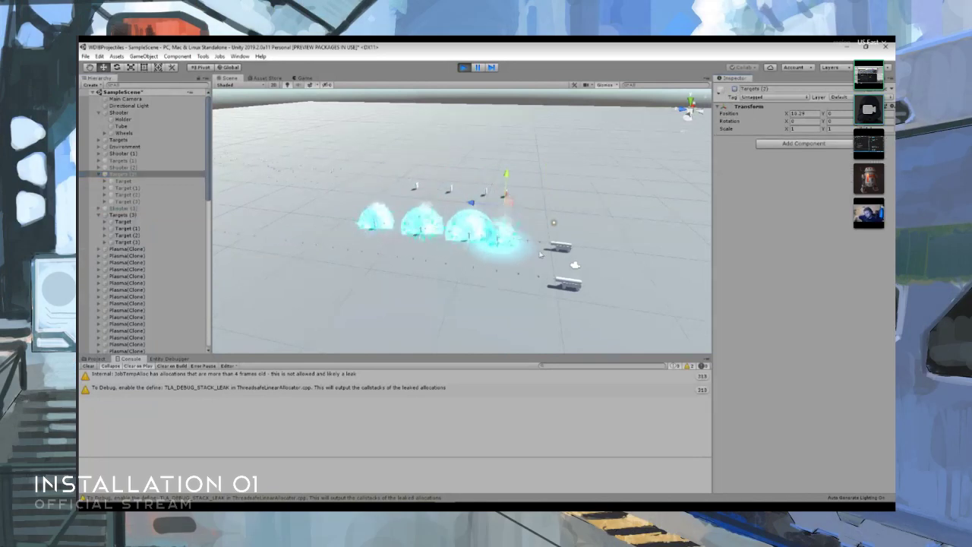
- Search the project for "single", check SingleShot_Explosive and increase the Time Between Spawns of the Shooter object
click(104, 360)
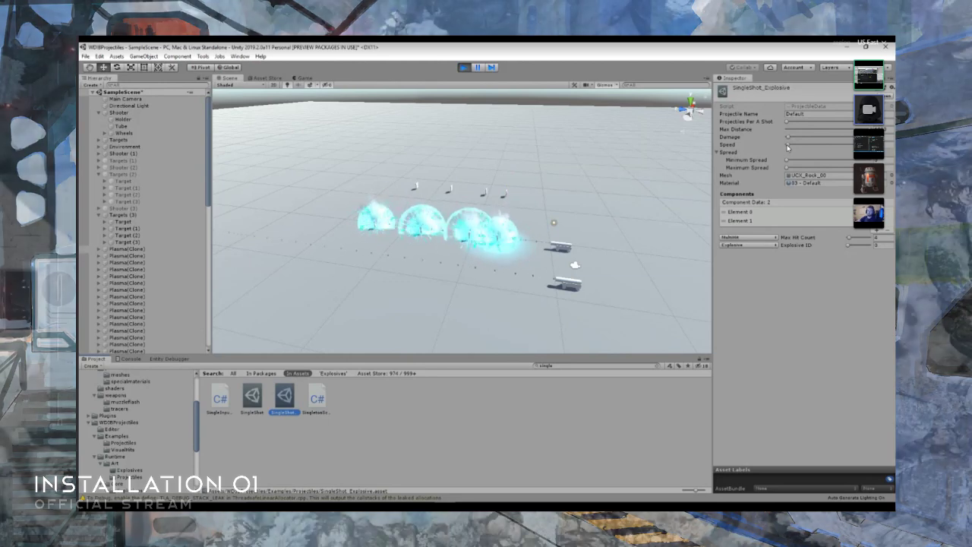
click(564, 249)
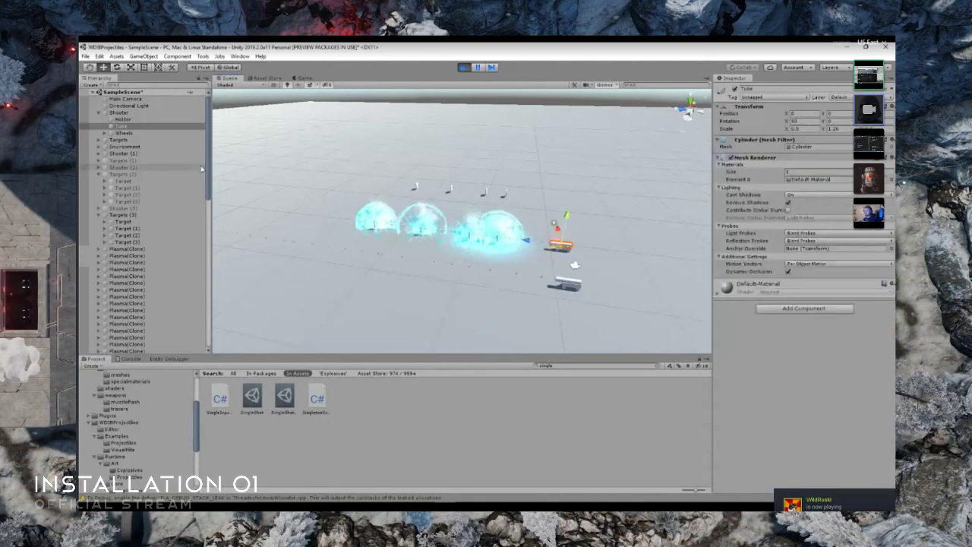
click(119, 112)
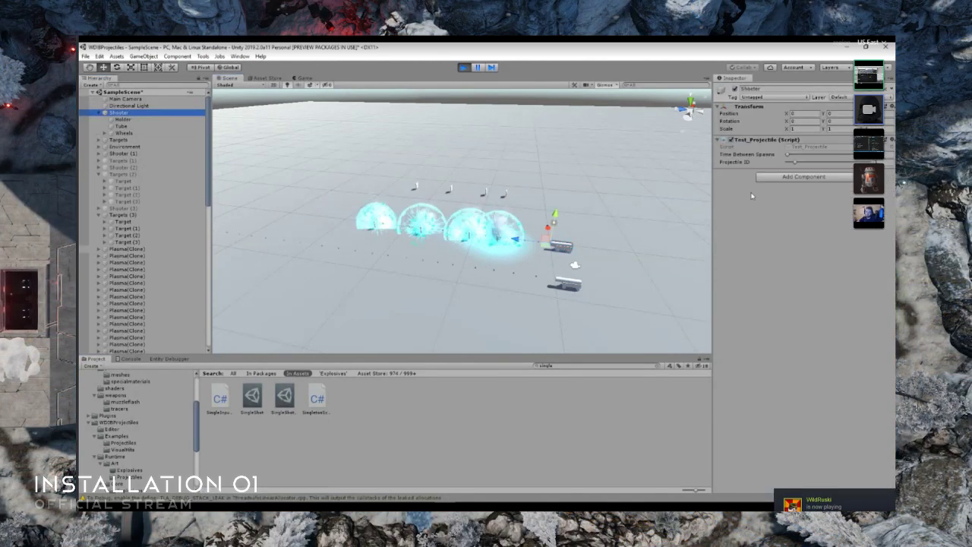
drag(789, 156, 795, 159)
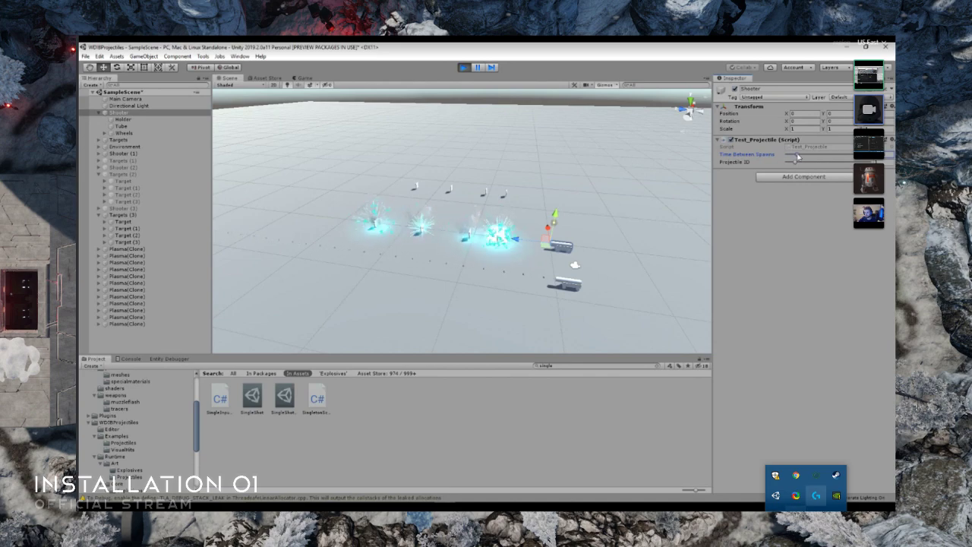
right_drag(507, 247, 472, 265)
- Deactivate Shooter (1) and view the remaining shooter's plasma explosions from closer to the ground
click(568, 325)
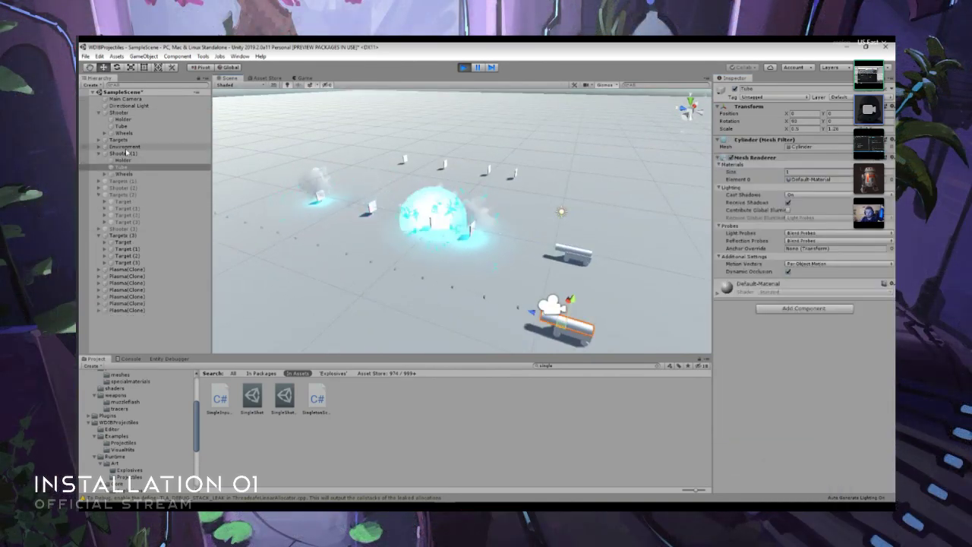
click(126, 152)
click(735, 89)
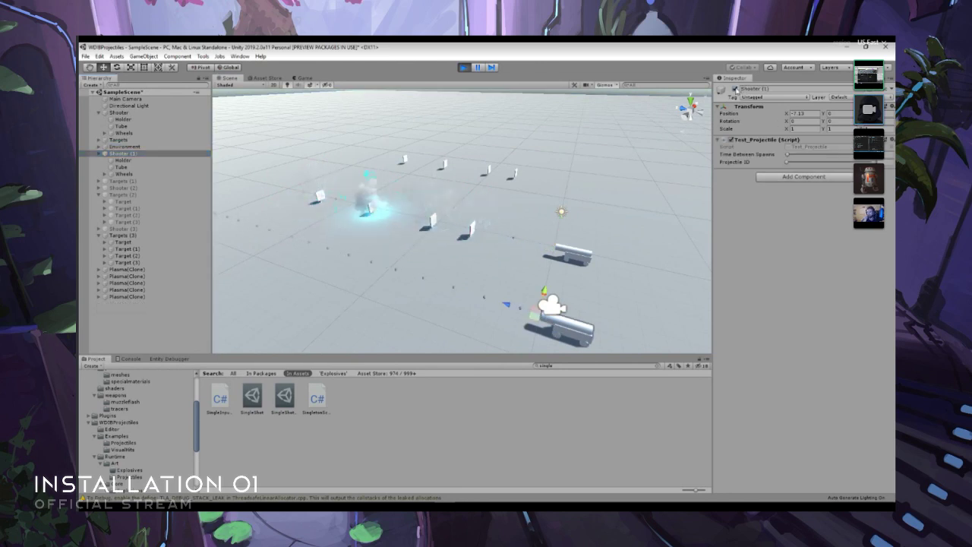
right_drag(581, 247, 560, 260)
key(w)
key(s)
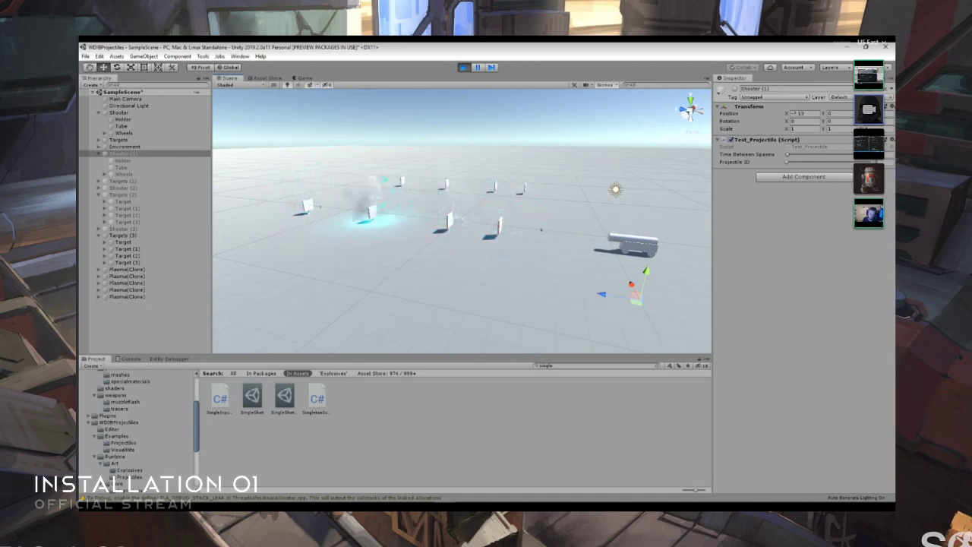
key(super+d)
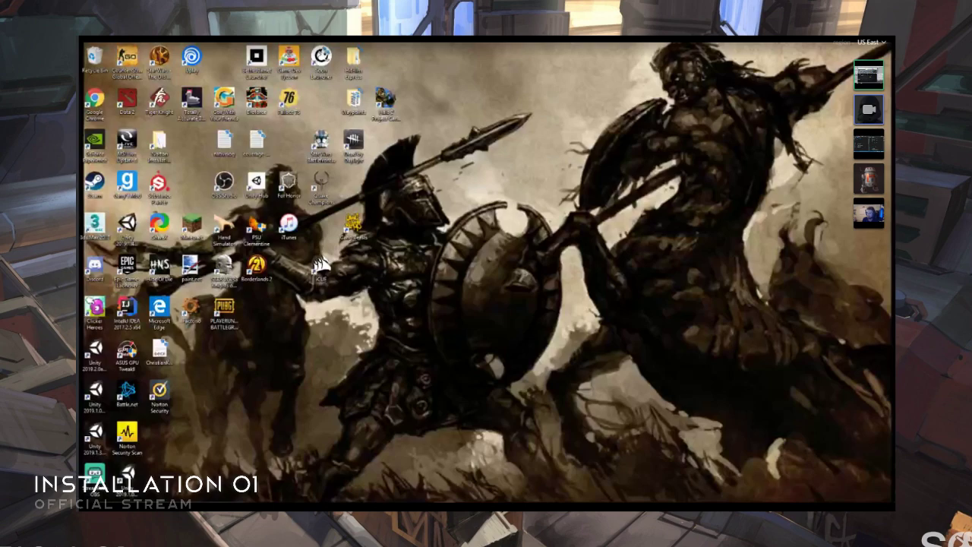
key(super+d)
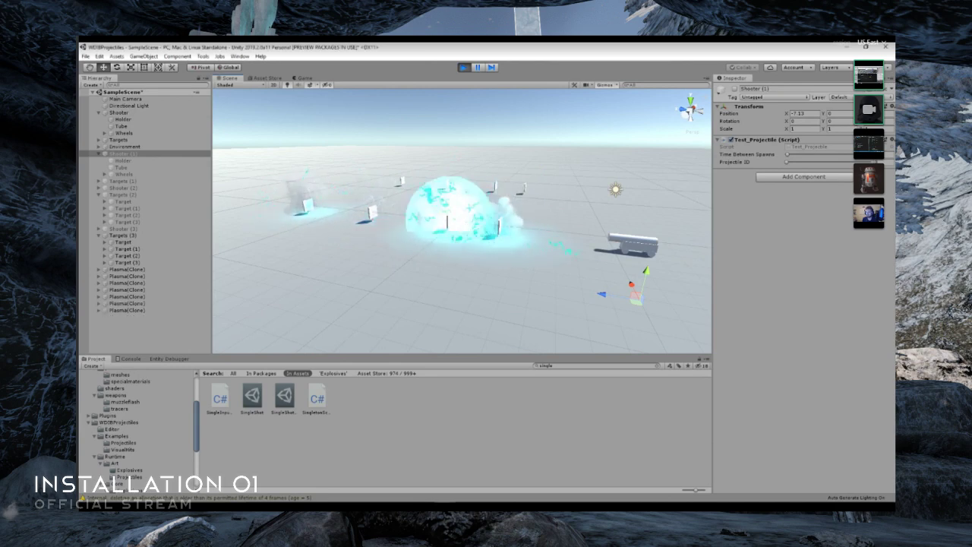
right_drag(525, 241, 322, 196)
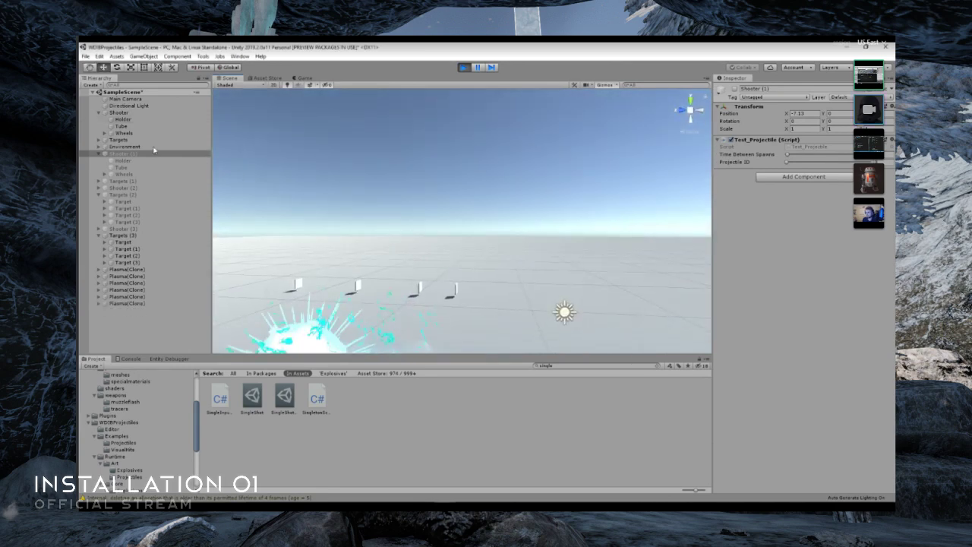
- Search the project for "multi" and reduce the Projectiles Per A Shot, Minimum Spread and Maximum Spread of MultiShot_Explosive
click(616, 367)
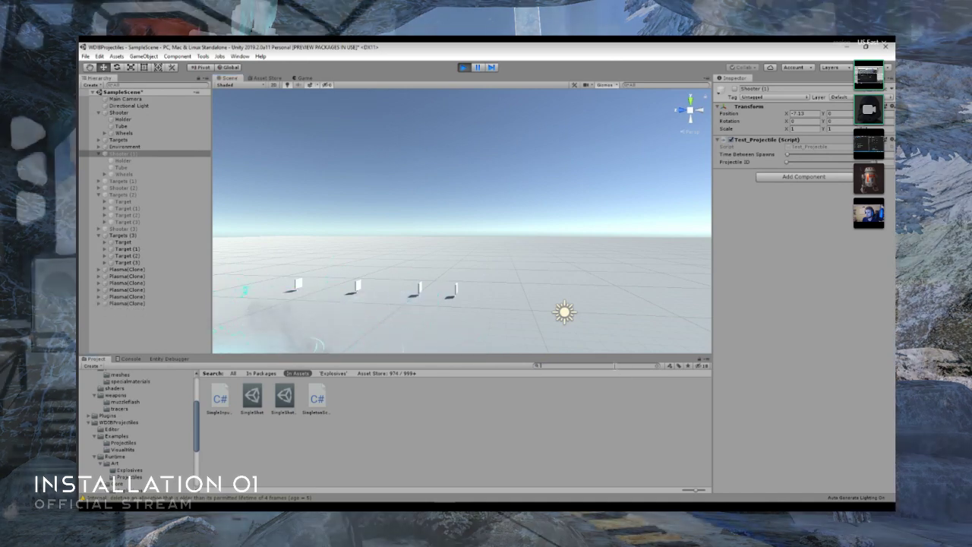
key(BackSpace)
text(s)
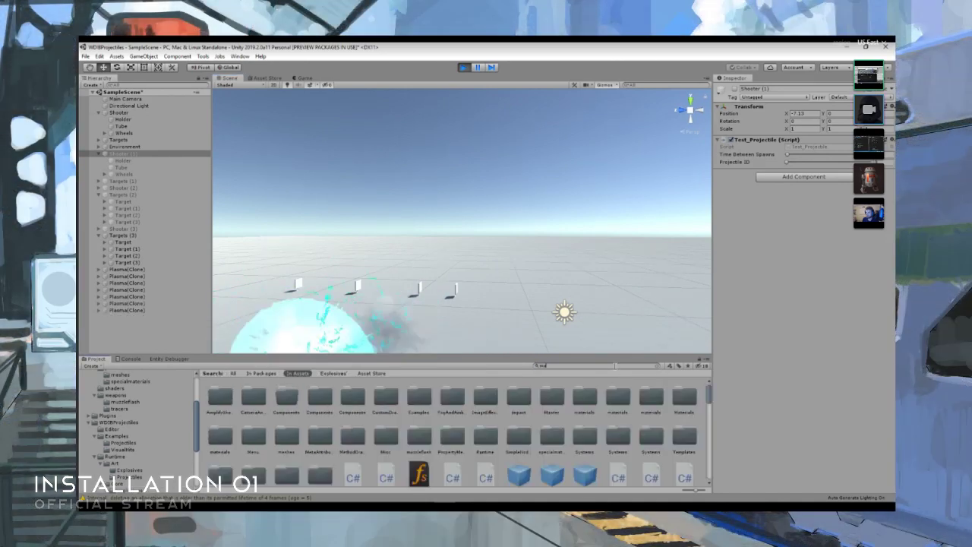
text(ulti)
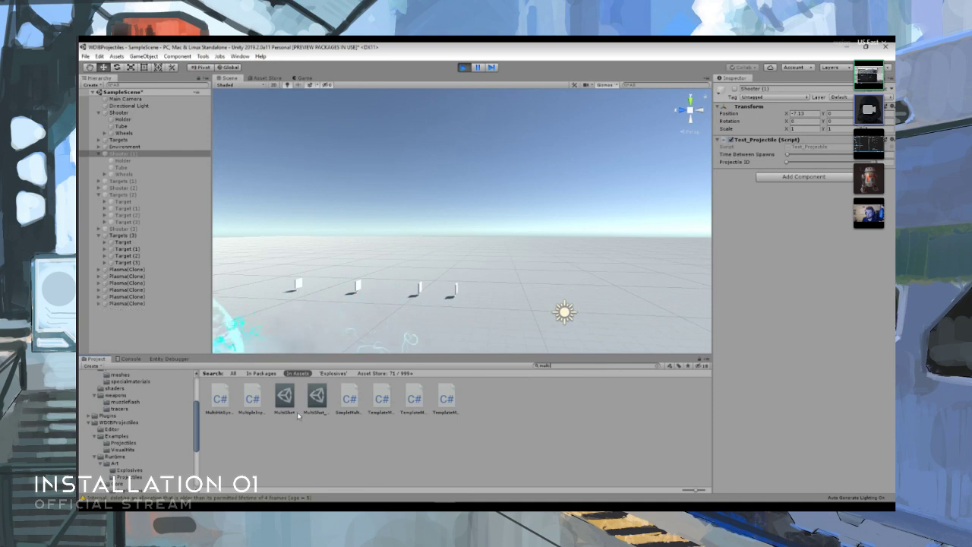
click(317, 399)
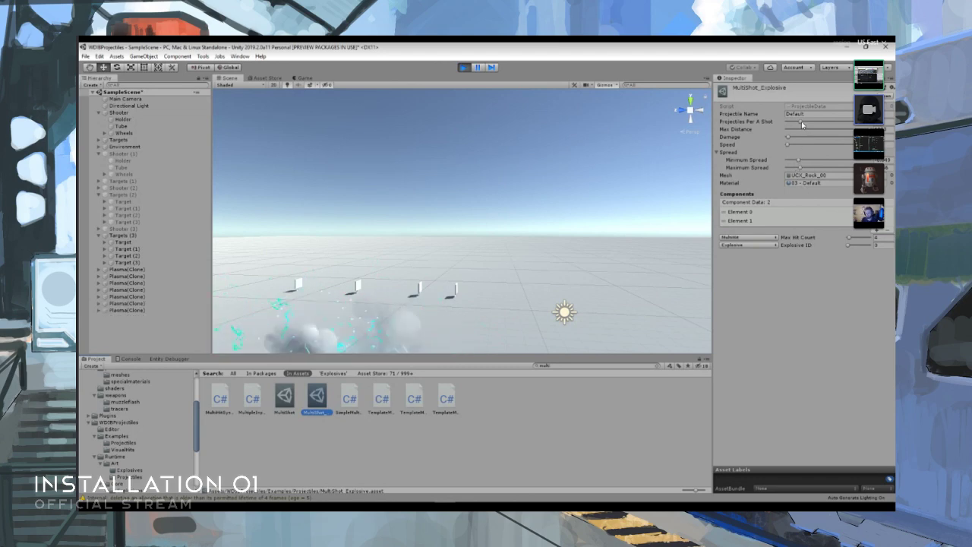
drag(801, 122, 794, 122)
drag(800, 161, 797, 163)
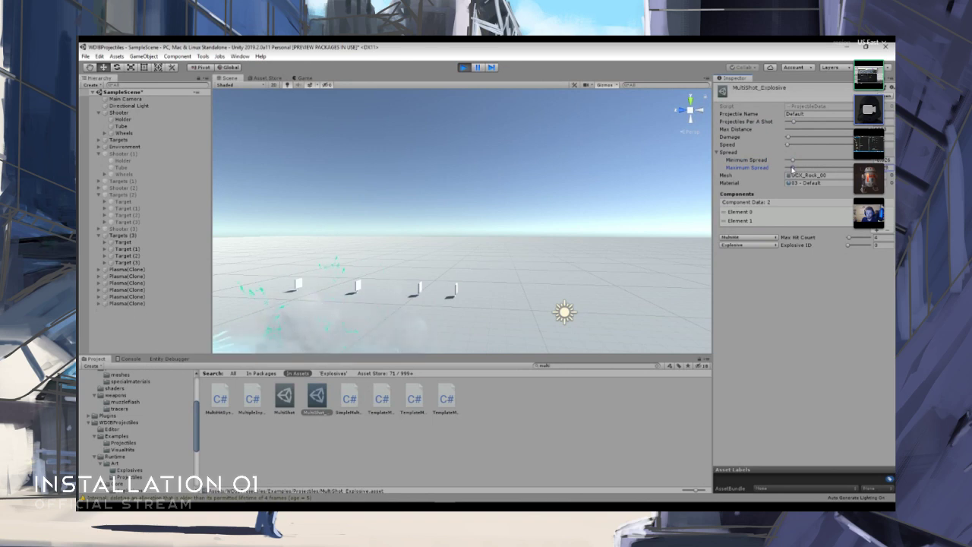
- Reactivate Shooter (3) and view its multi-shot explosions along the row of targets
click(171, 229)
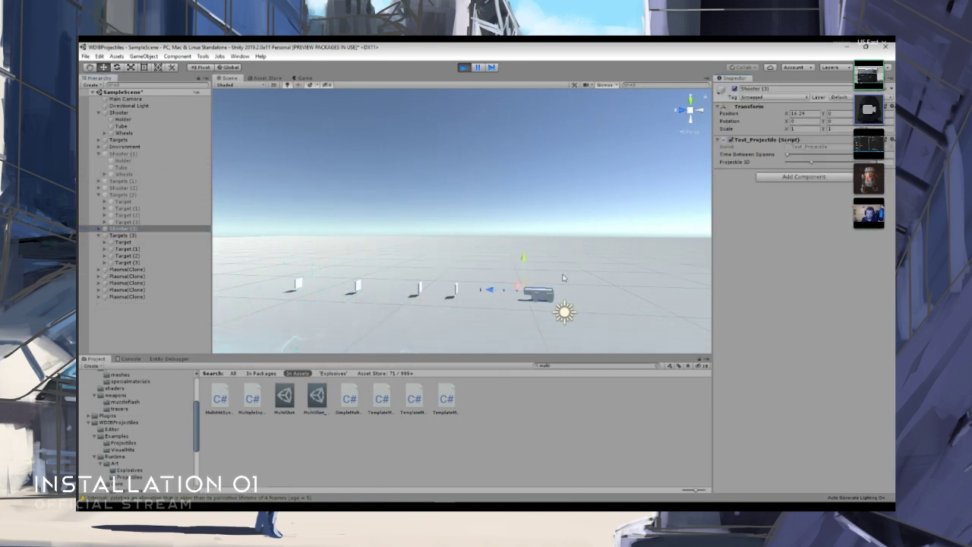
key(d)
mouse_move(564, 278)
right_down()
mouse_move(551, 265)
mouse_move(442, 319)
mouse_move(497, 328)
right_up()
key(s)
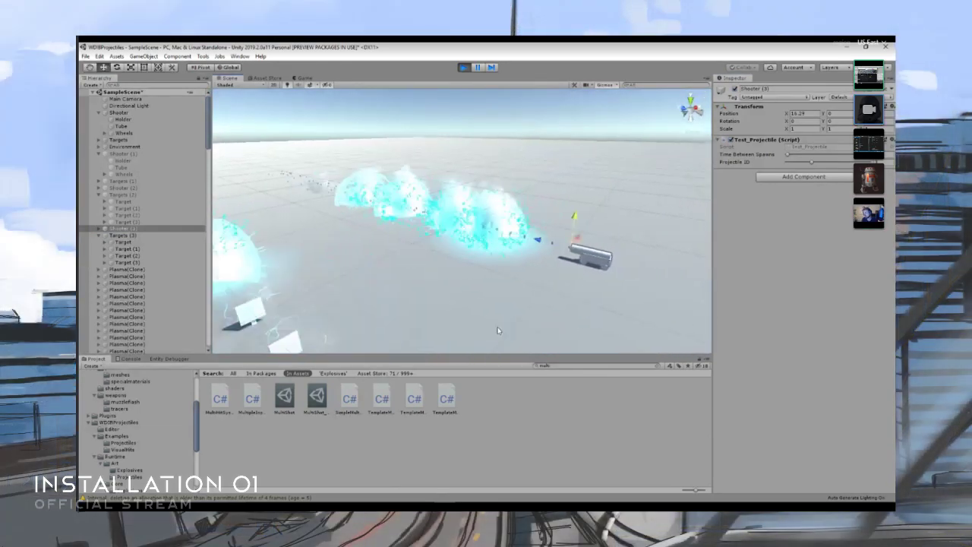
- Set the Max Hit Count of MultiShot_Explosive to 2 and increase Shooter (3)'s Time Between Spawns
click(317, 397)
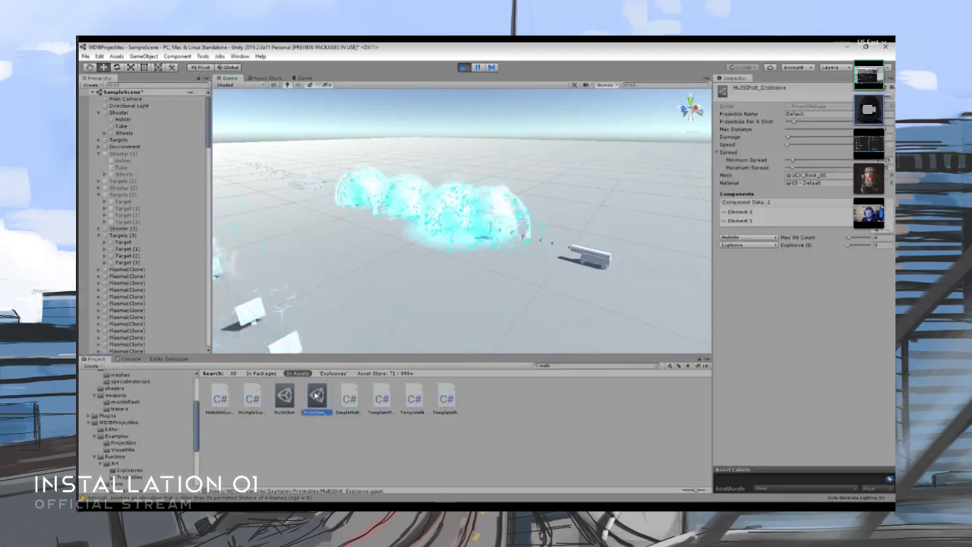
click(849, 240)
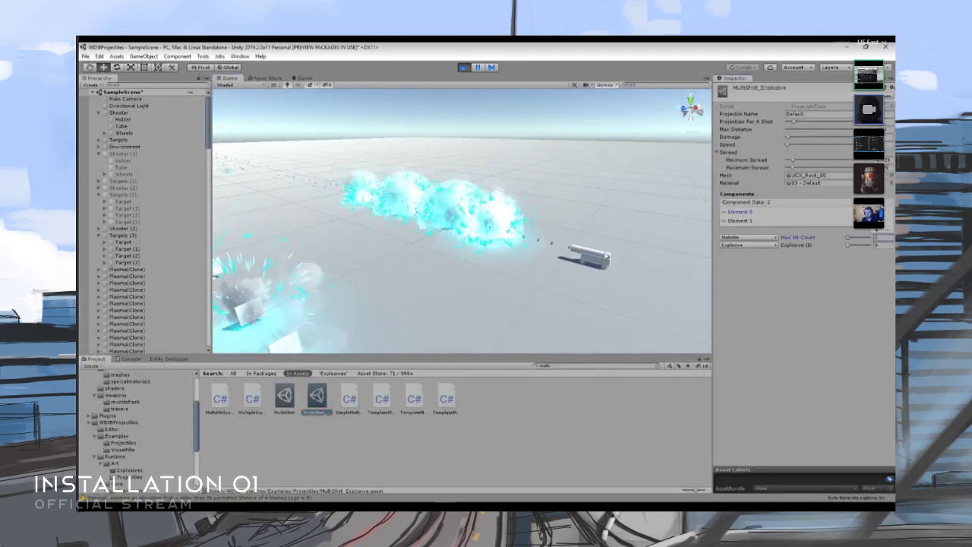
click(586, 255)
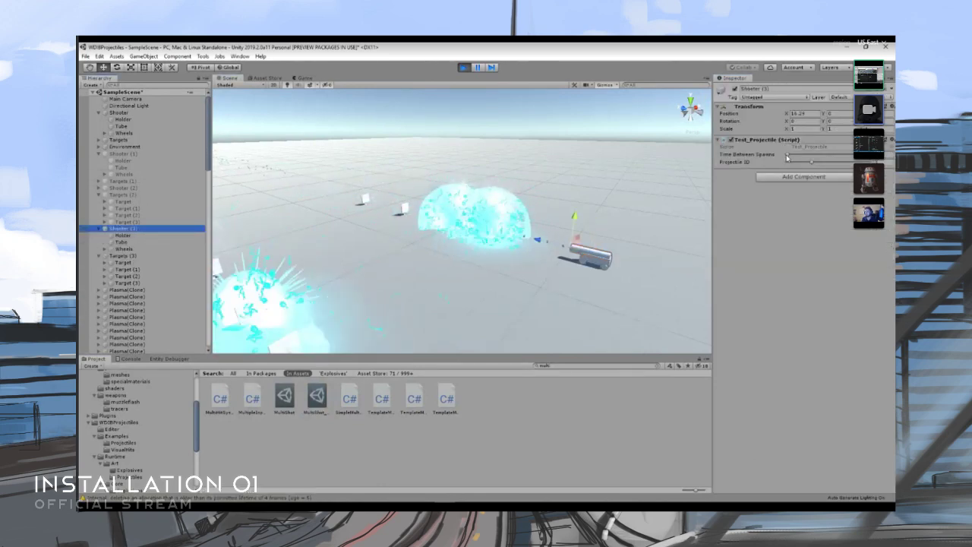
drag(793, 156, 805, 156)
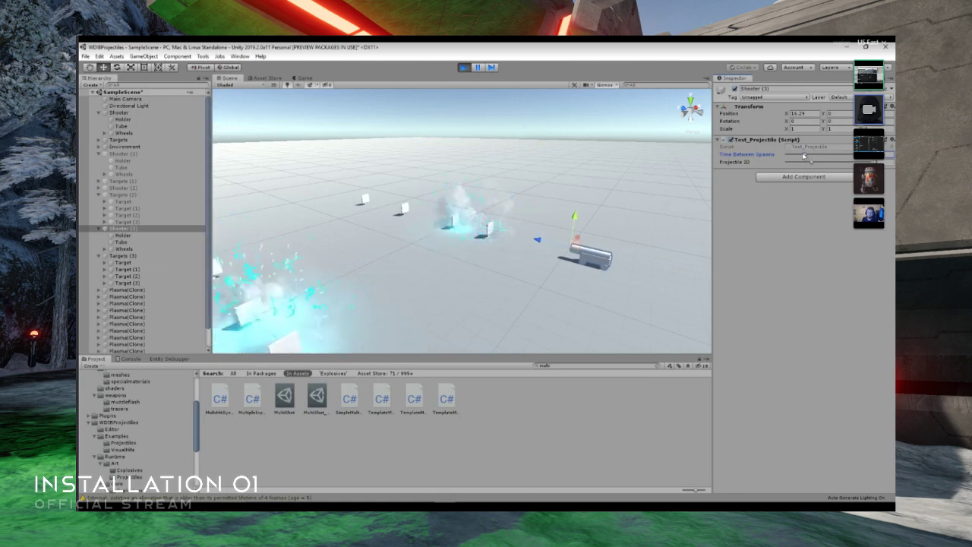
- Increase the Minimum Spread, Maximum Spread and Projectiles Per A Shot of MultiShot_Explosive
click(317, 397)
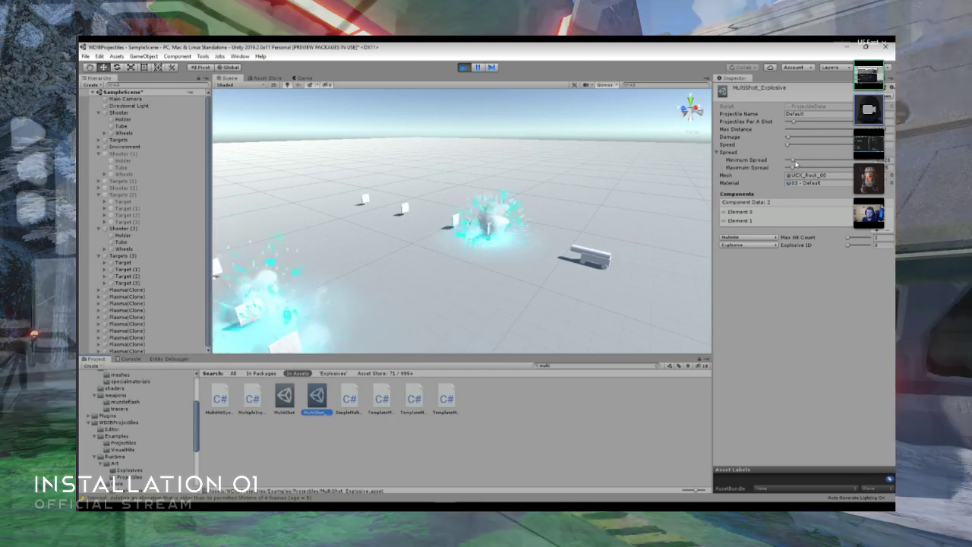
drag(793, 160, 819, 162)
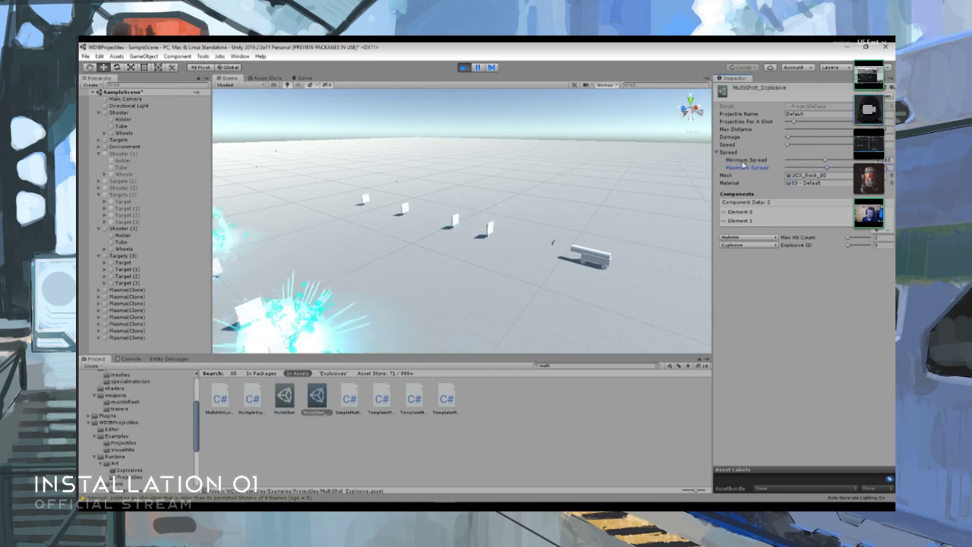
right_drag(498, 233, 468, 245)
key(a)
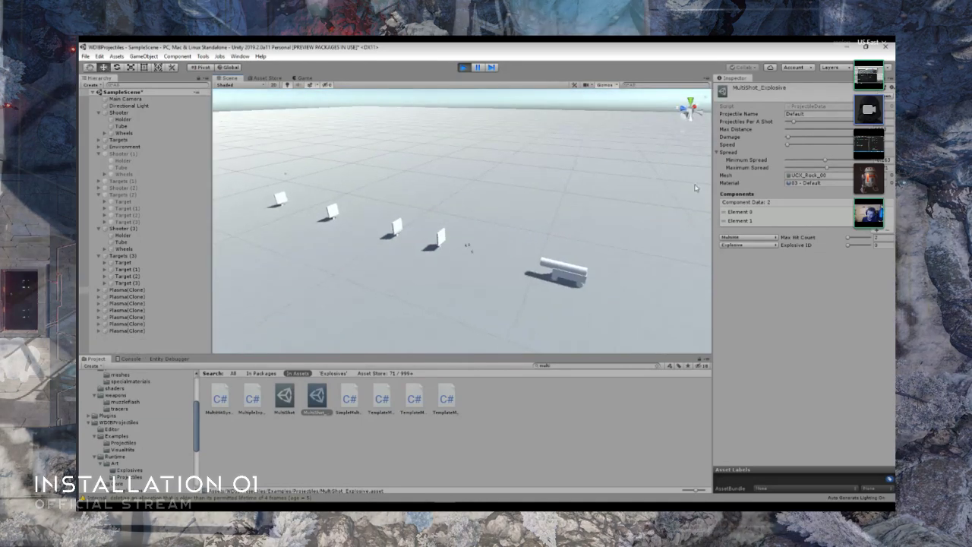
drag(794, 123, 799, 125)
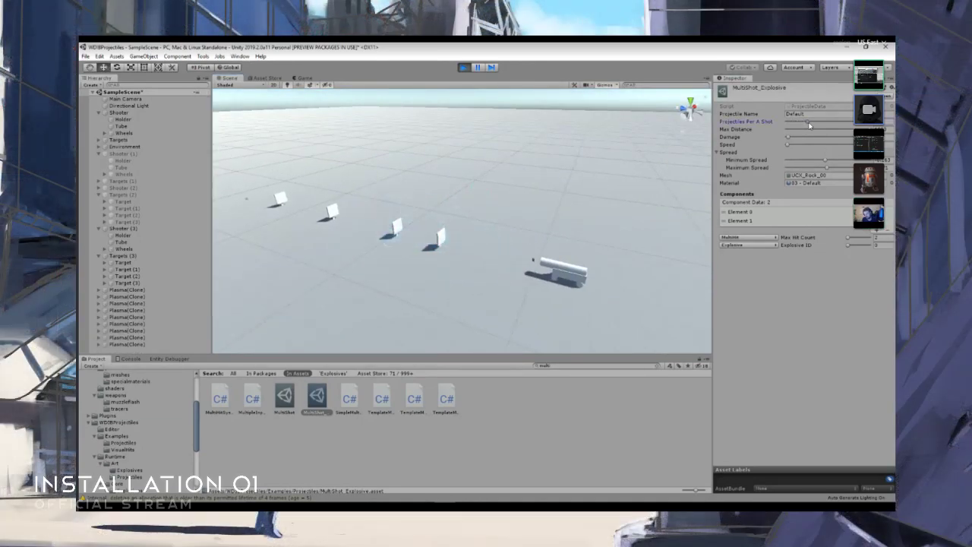
- Examine the spread projectiles and plasma explosions around both active shooters from several angles
right_drag(587, 213, 522, 207)
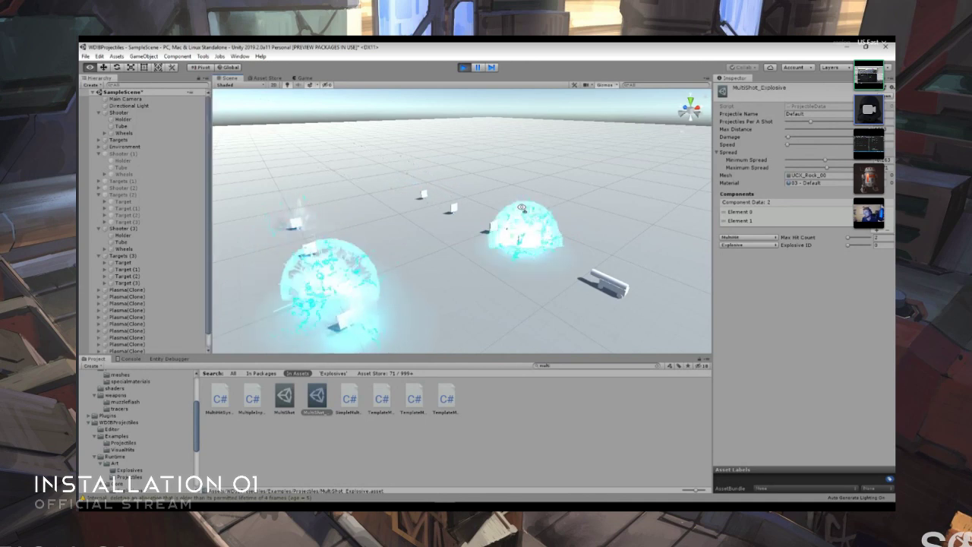
key(d)
key(d)
mouse_move(522, 208)
right_down()
mouse_move(501, 207)
mouse_move(519, 211)
right_up()
key(w)
key(w)
key(a)
key(s)
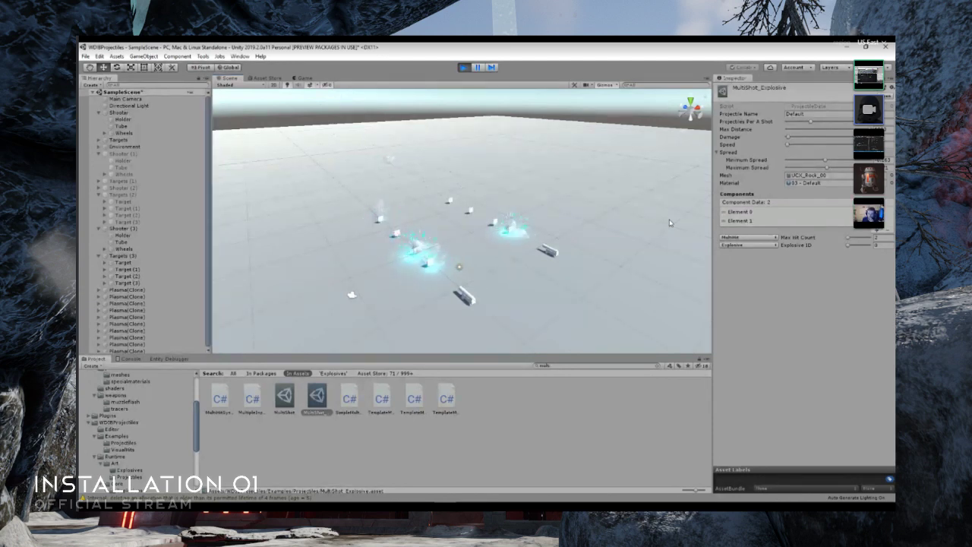
right_drag(522, 248, 563, 245)
key(w)
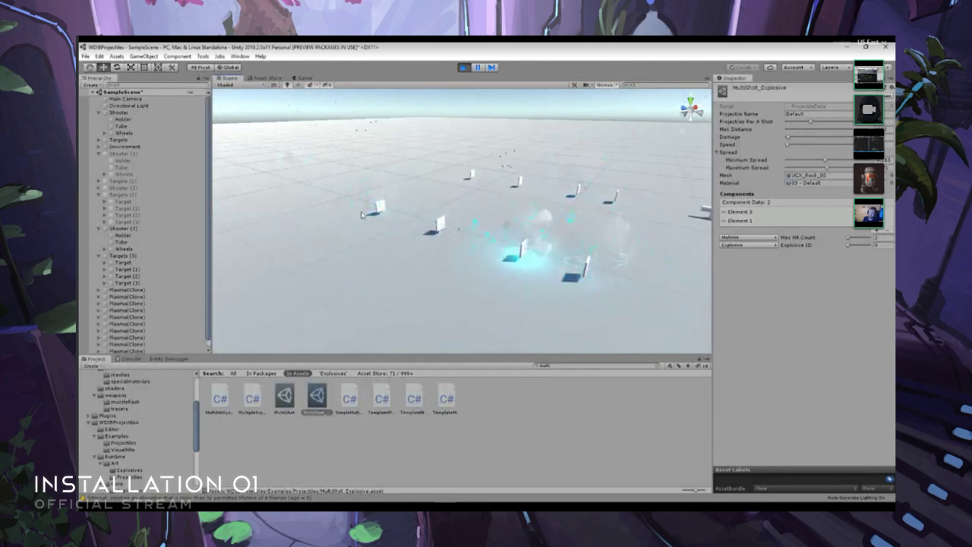
- Duplicate the last target in the first shooter's Targets group and move the copy farther along the row
click(141, 282)
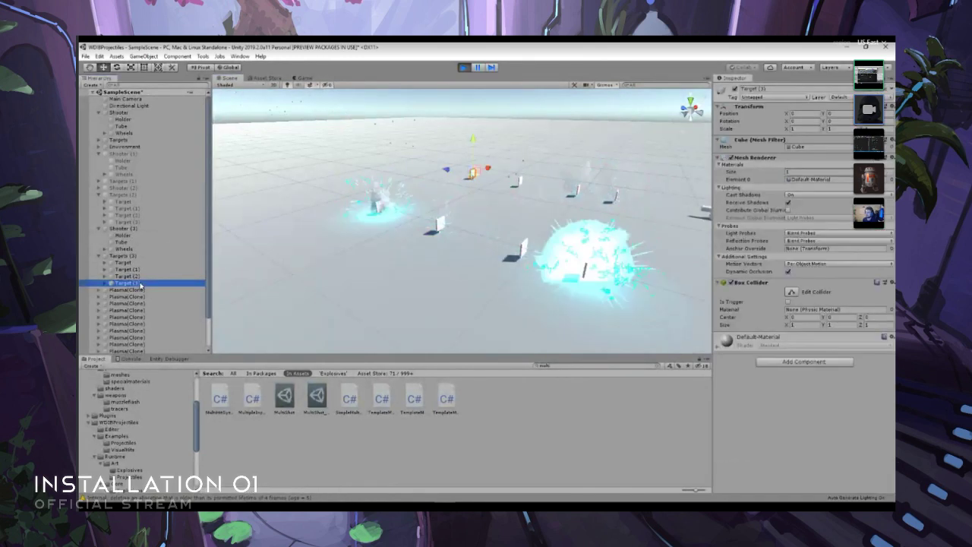
click(143, 220)
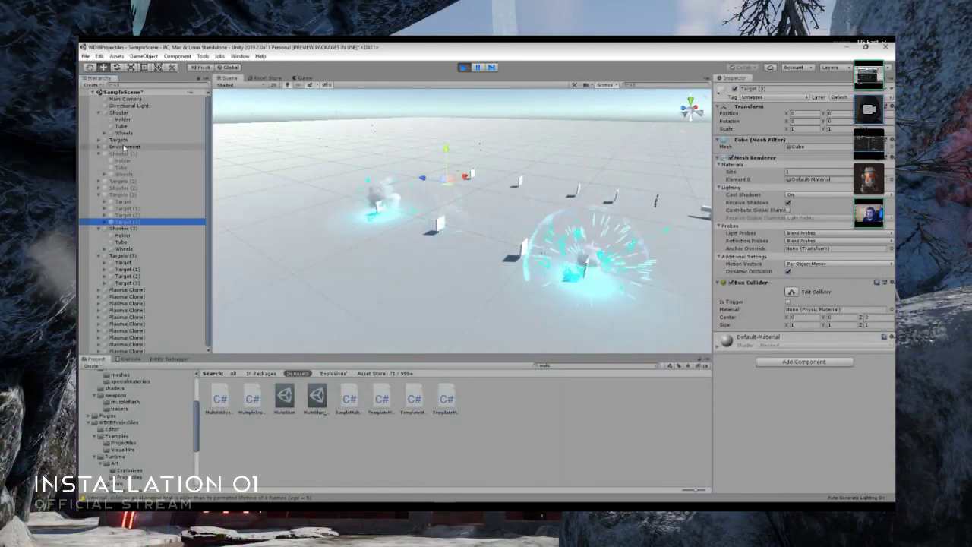
click(104, 140)
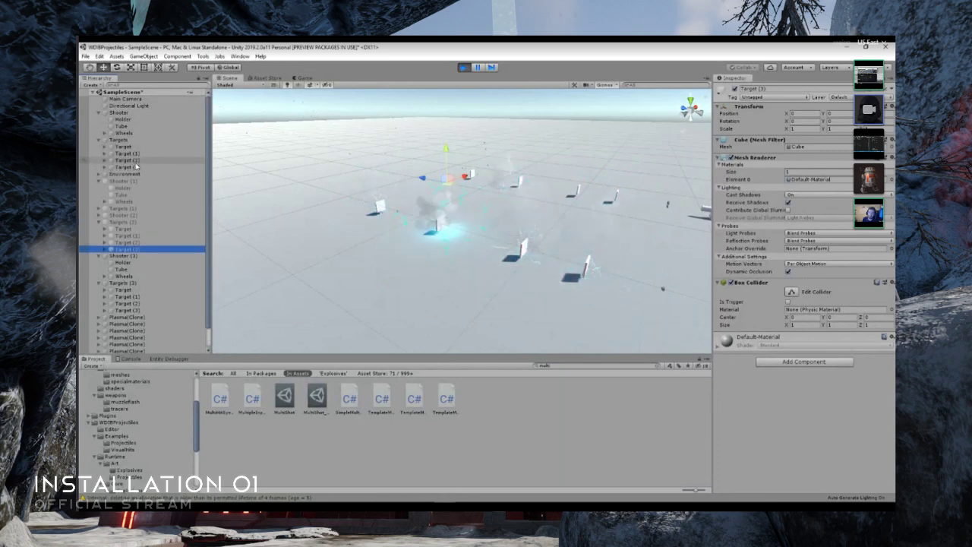
click(143, 167)
right_click(144, 168)
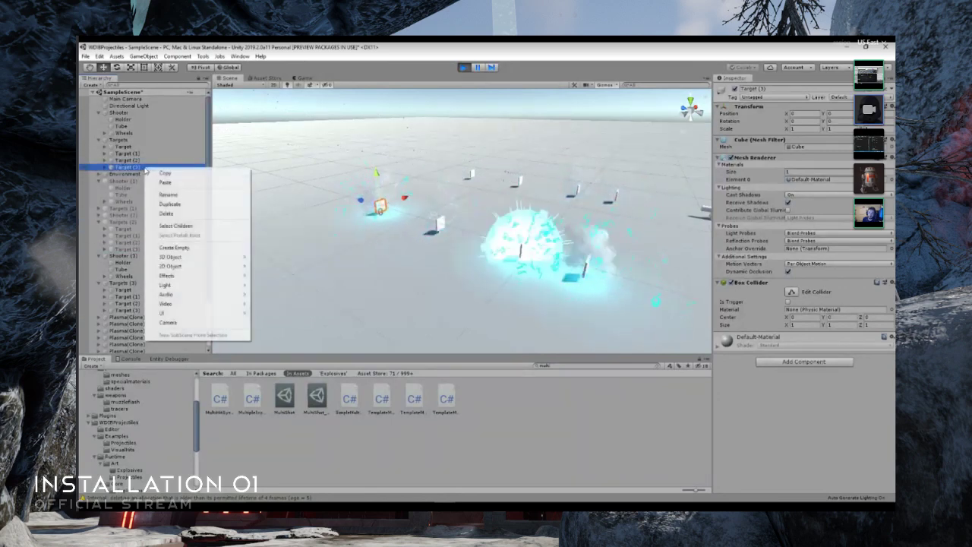
click(183, 206)
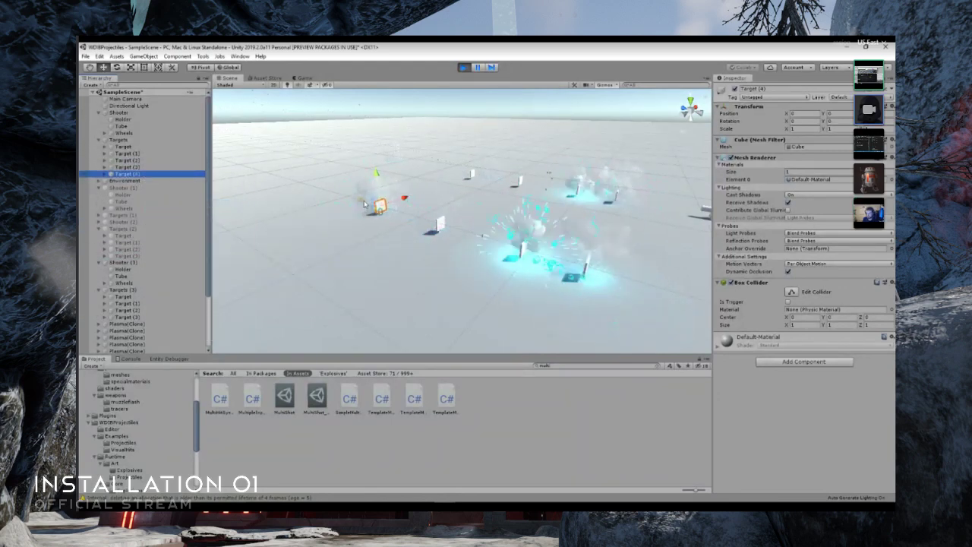
drag(328, 192, 253, 166)
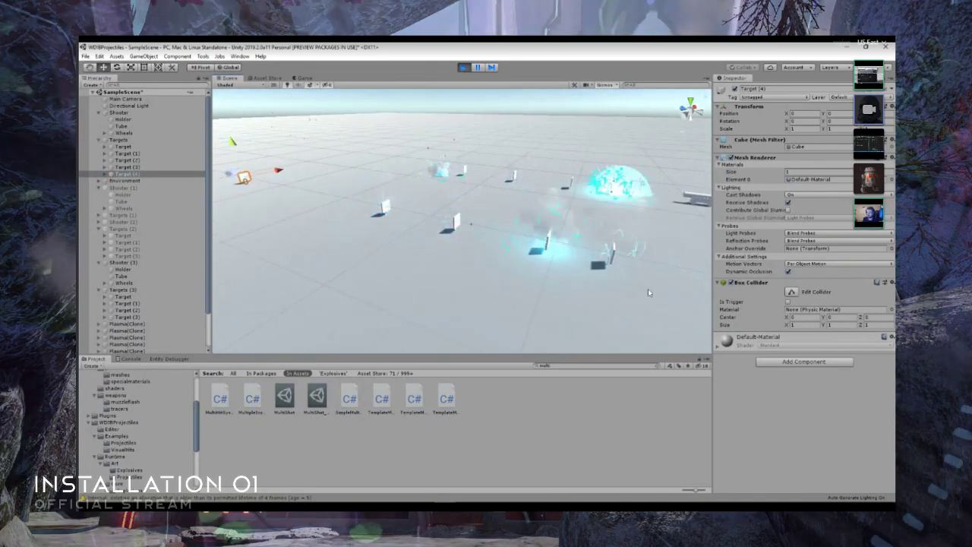
- Search the project assets for "single", increase the Max Hit Count of SingleShot_Explosive, and view its explosions along the extended target row
click(579, 367)
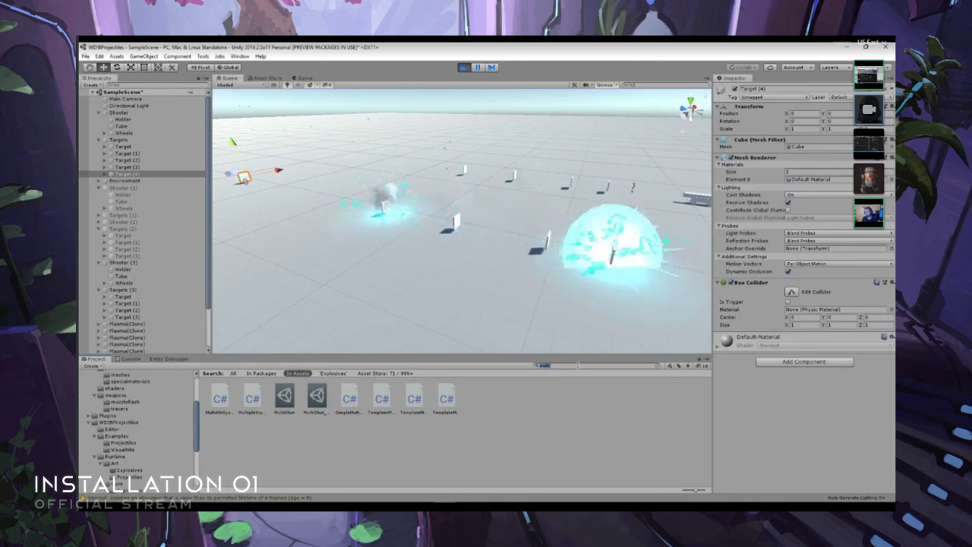
text(single)
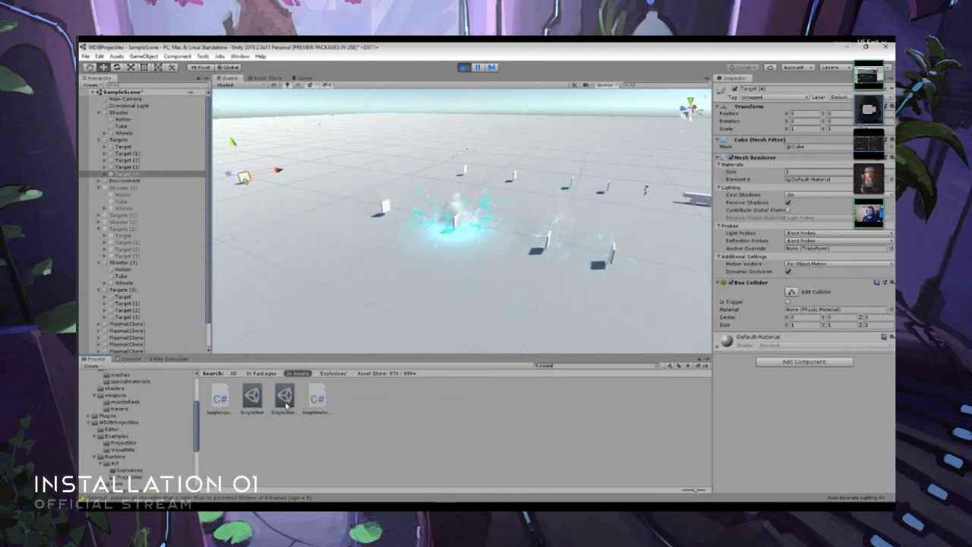
click(285, 402)
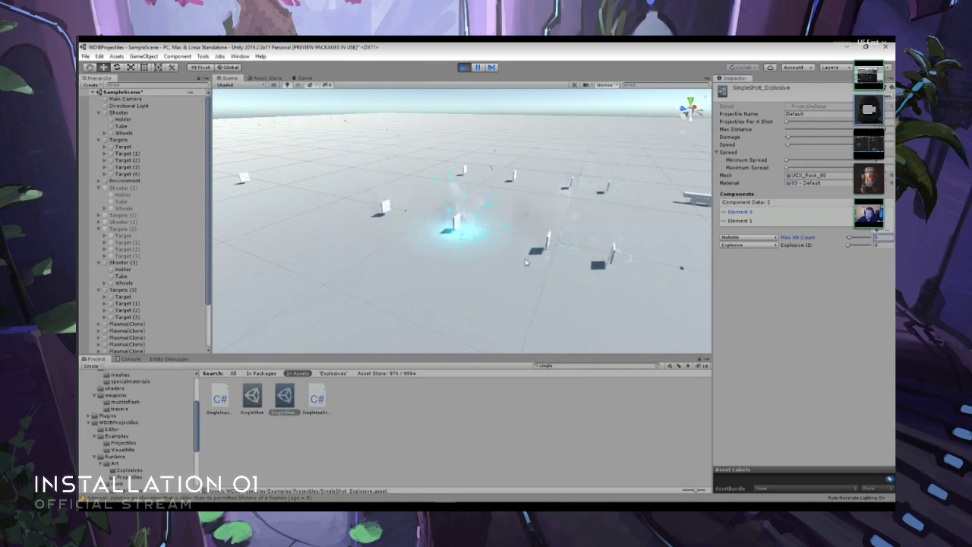
right_drag(526, 262, 488, 260)
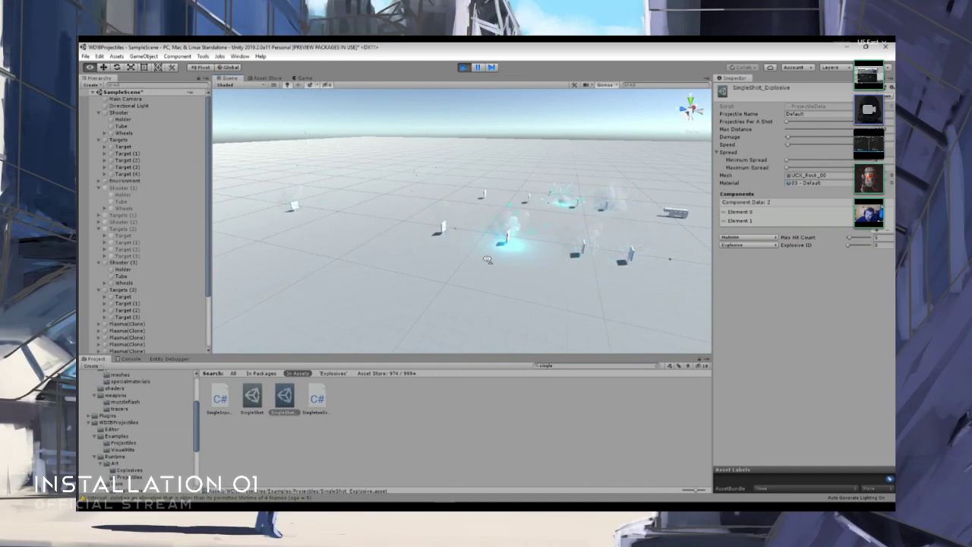
key(s)
right_drag(487, 260, 485, 267)
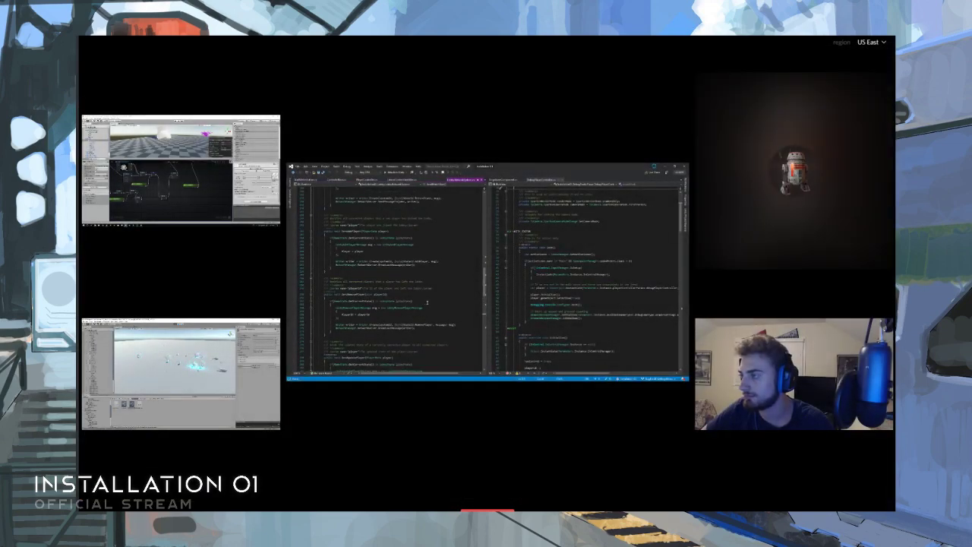
- Switch to Visual Studio, look back through the network message code, and close that file
scroll(427, 303, up, 7)
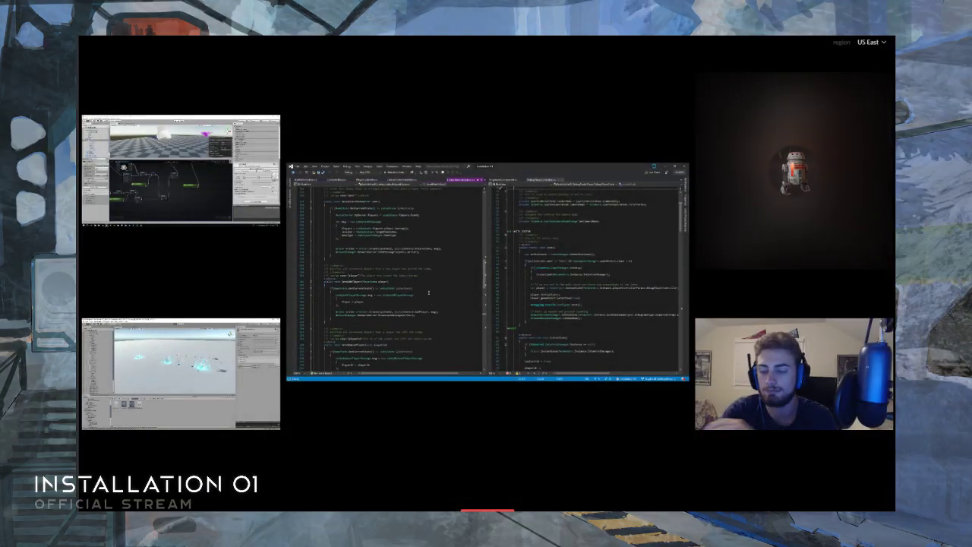
scroll(447, 255, up, 7)
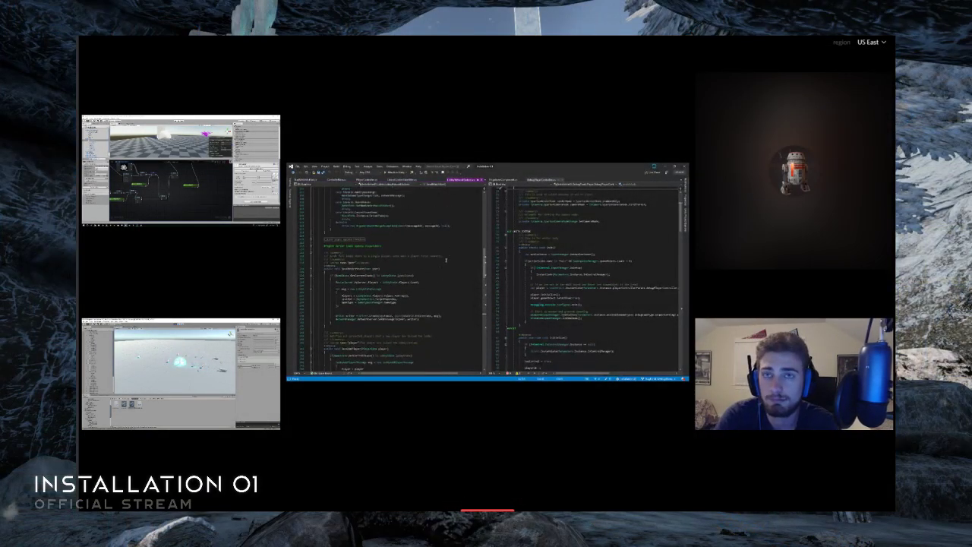
scroll(439, 212, up, 5)
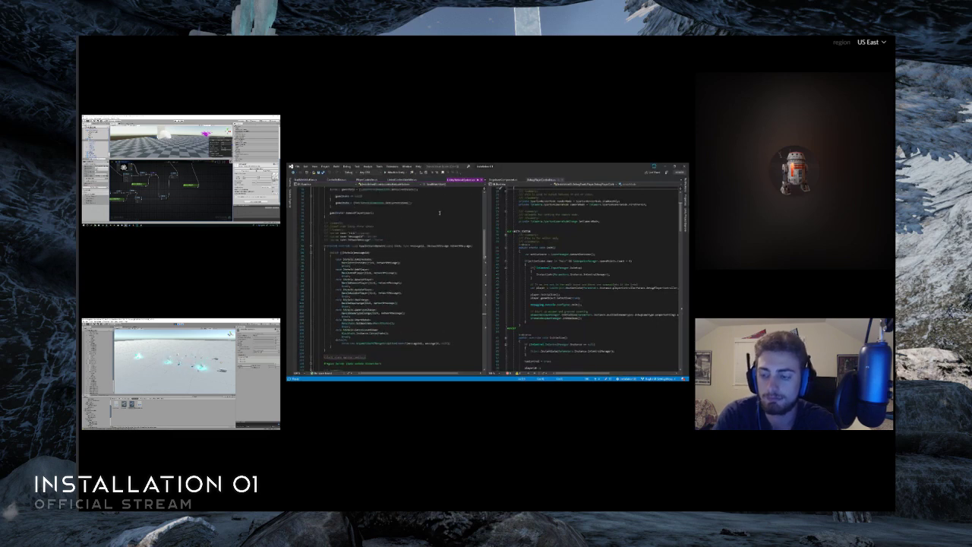
middle_click(454, 182)
- Browse the project's script folders in the solution tree
click(289, 199)
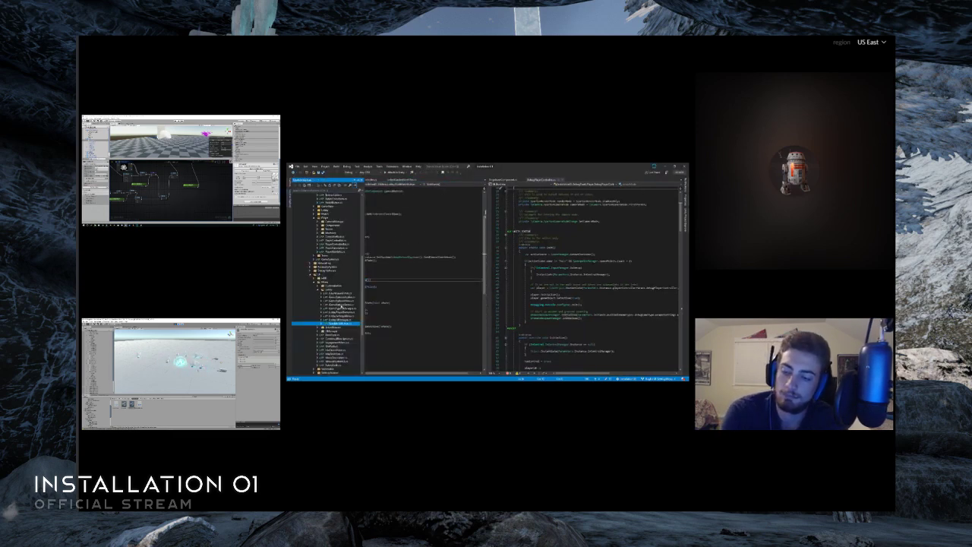
scroll(345, 304, up, 5)
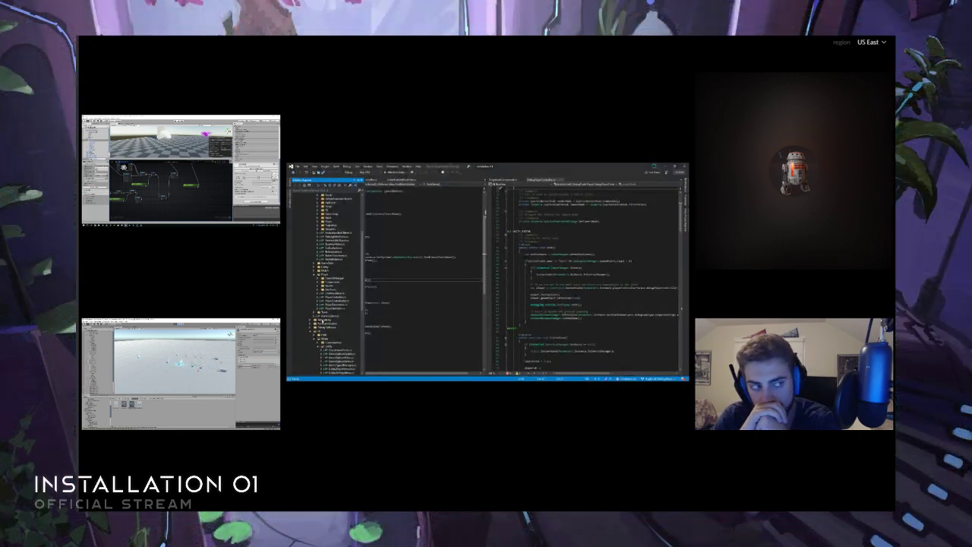
scroll(334, 304, up, 3)
scroll(340, 335, down, 3)
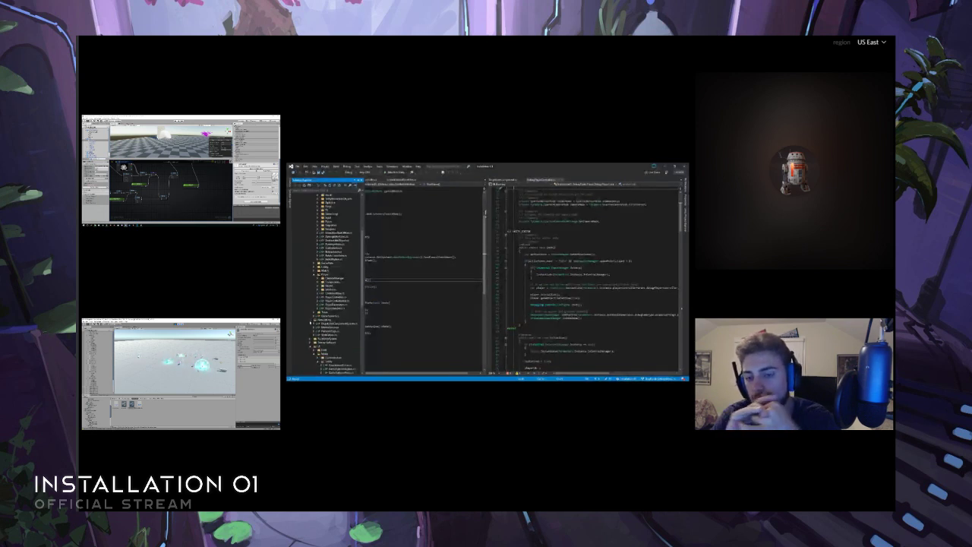
scroll(337, 333, up, 10)
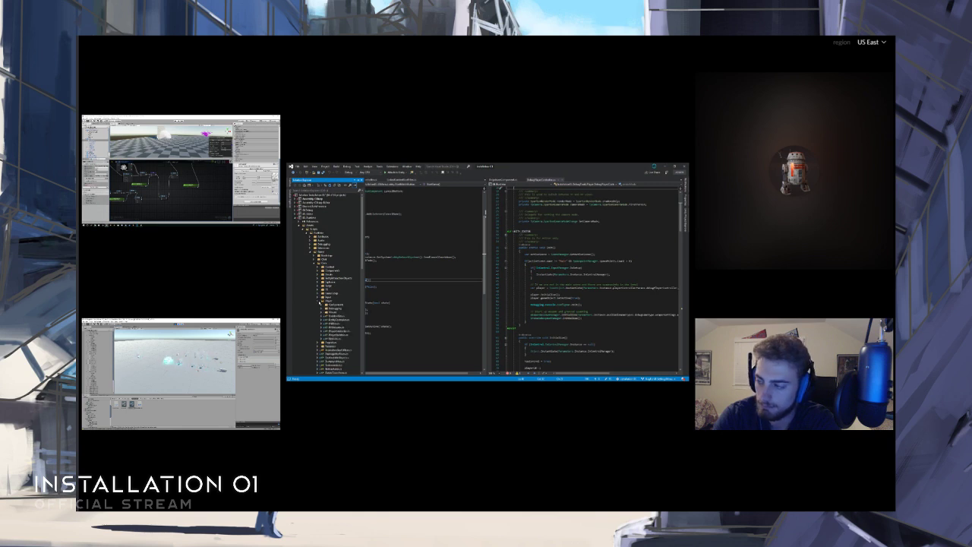
scroll(335, 314, down, 2)
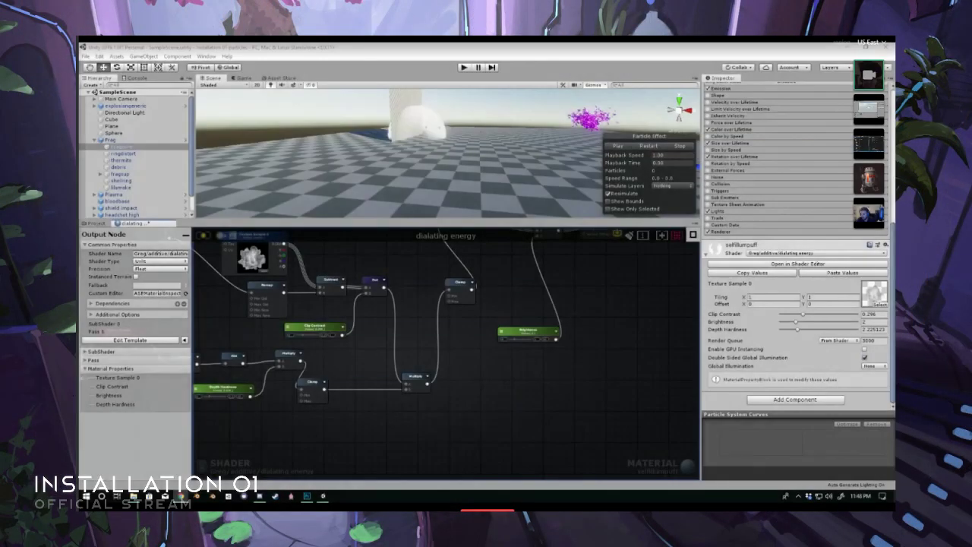
- Bring up Plasma_Pistol_circles_R1.jpg in a maximized browser window, enlarge it, and examine the plasma pistol concept art
drag(264, 114, 428, 157)
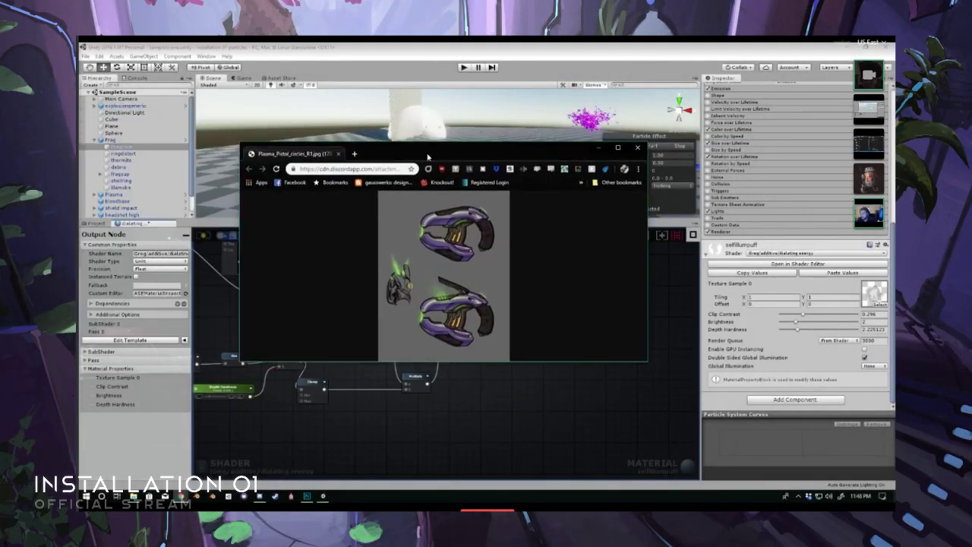
click(618, 148)
click(460, 177)
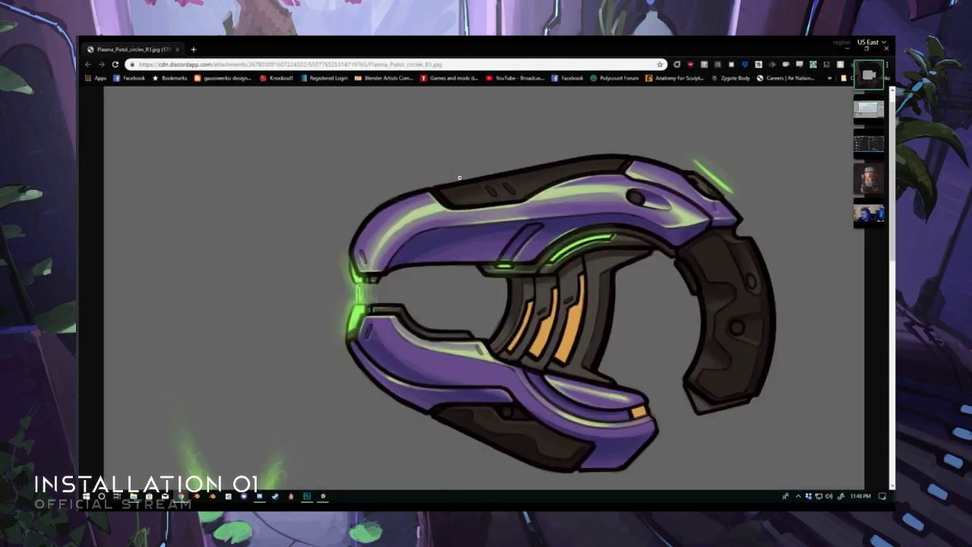
scroll(449, 192, down, 1)
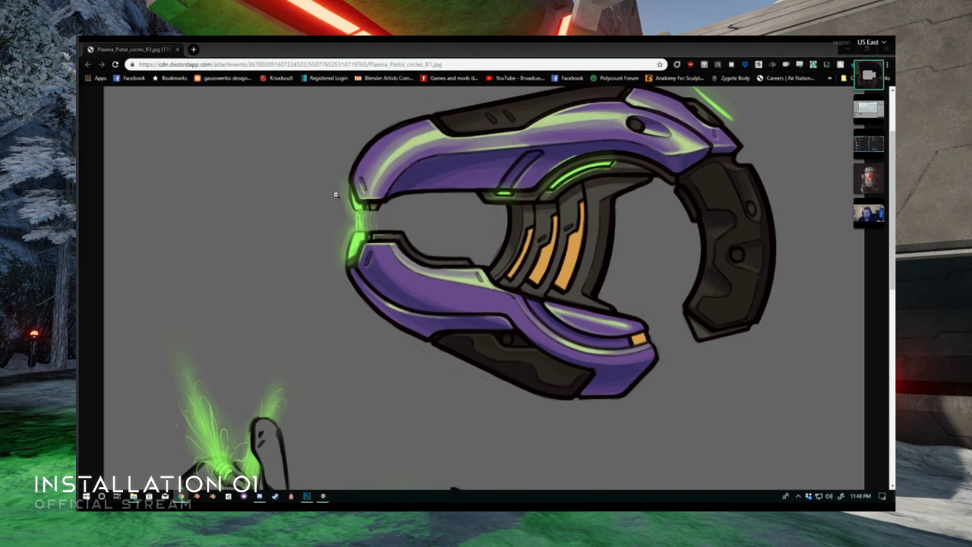
scroll(334, 194, up, 2)
scroll(334, 194, down, 1)
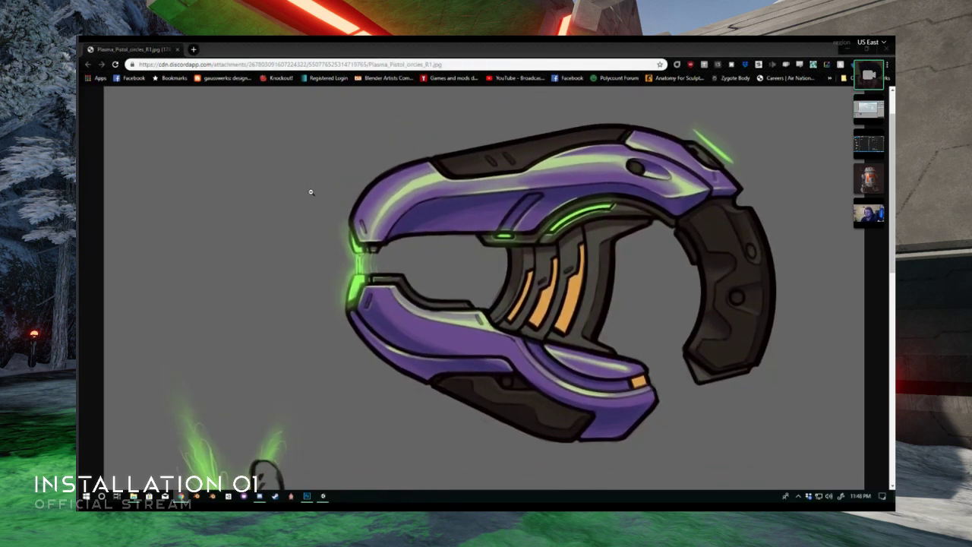
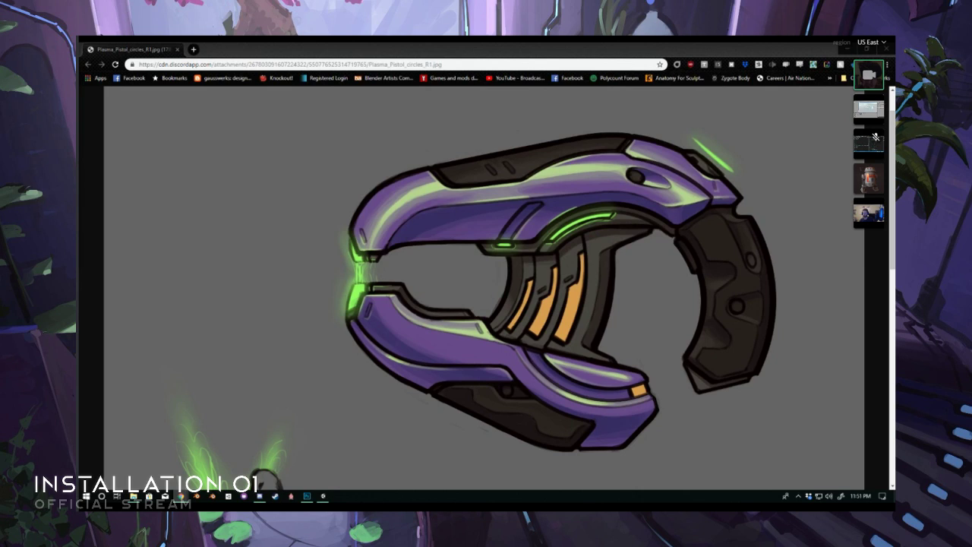
- Bring up Plasma_Pistol_circles.jpg in a second browser tab, enlarge it, and examine the circle guides over both pistol designs
drag(6, 102, 235, 50)
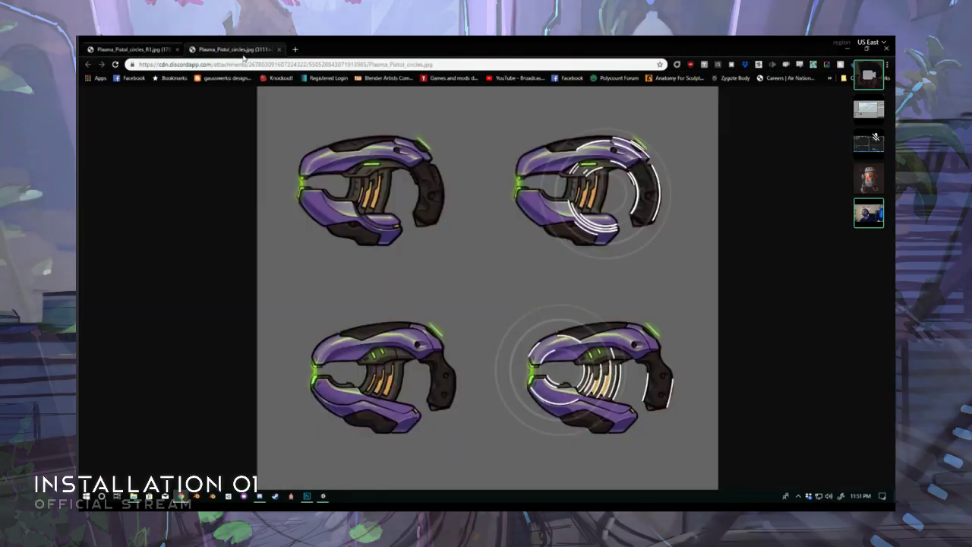
click(619, 201)
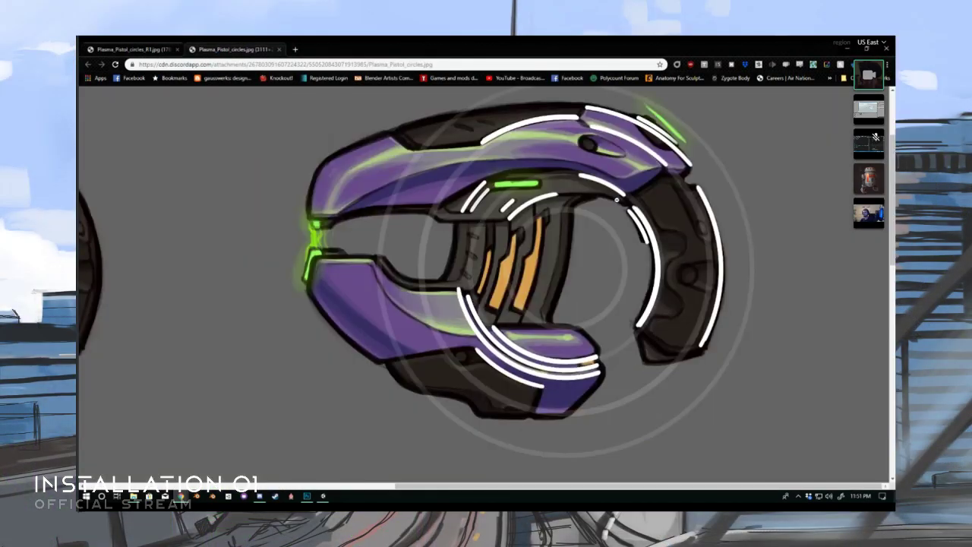
scroll(575, 205, down, 1)
scroll(575, 207, up, 1)
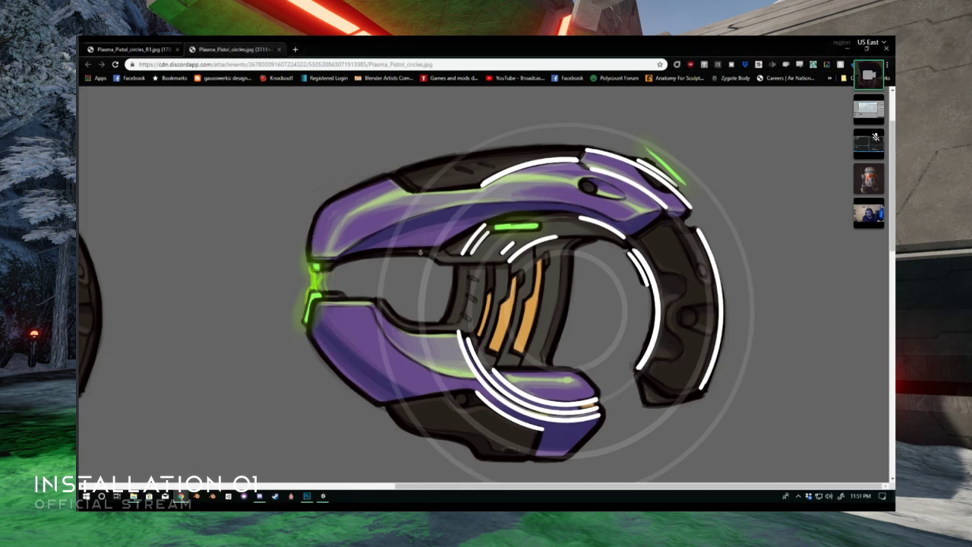
scroll(419, 258, down, 1)
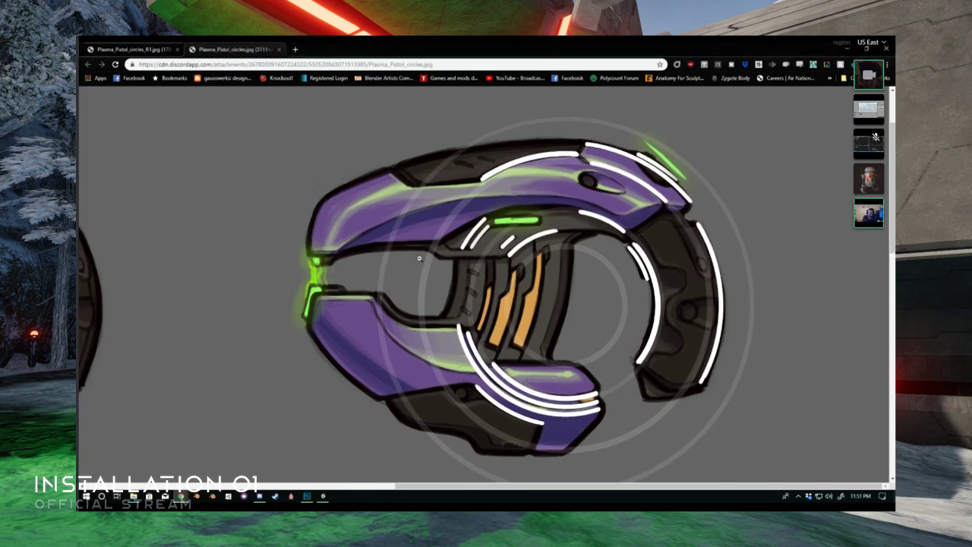
scroll(416, 257, down, 2)
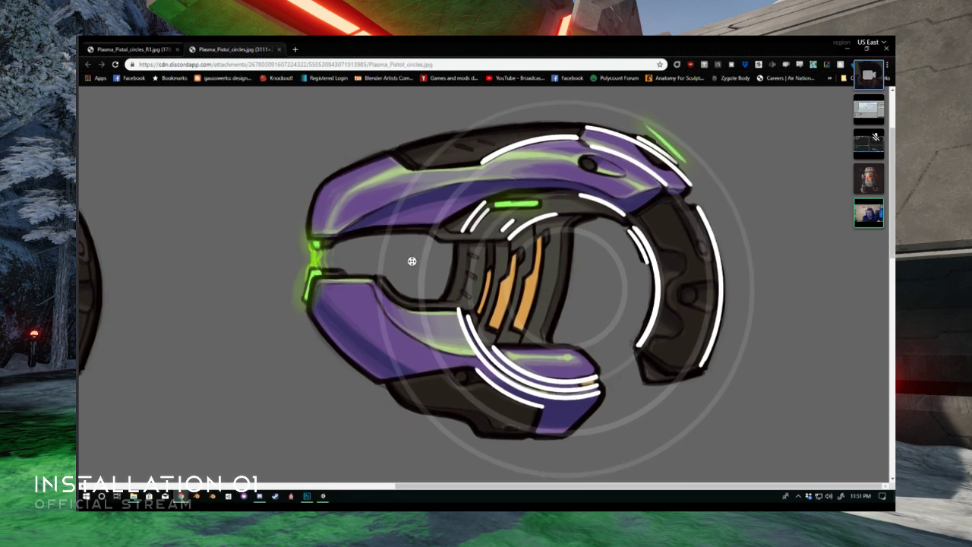
scroll(412, 261, down, 2)
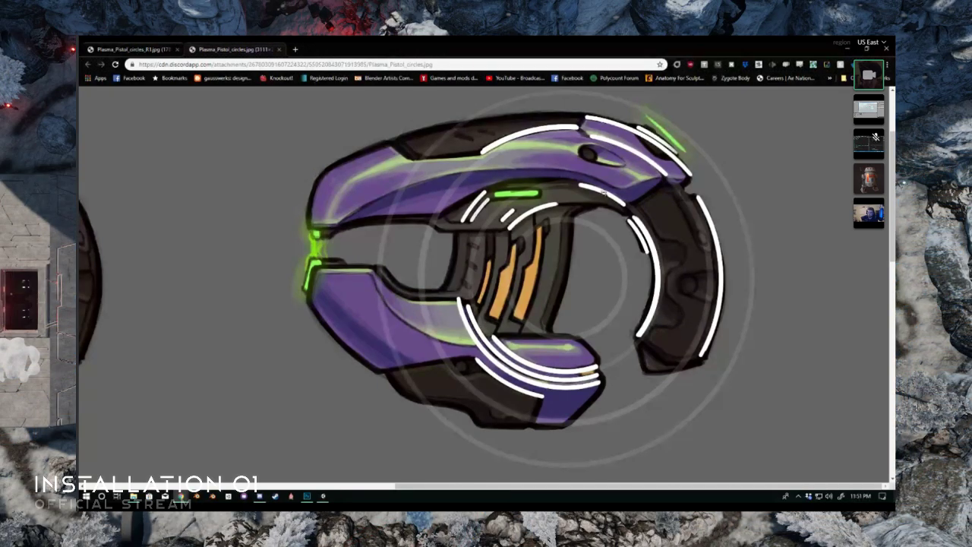
scroll(565, 211, down, 13)
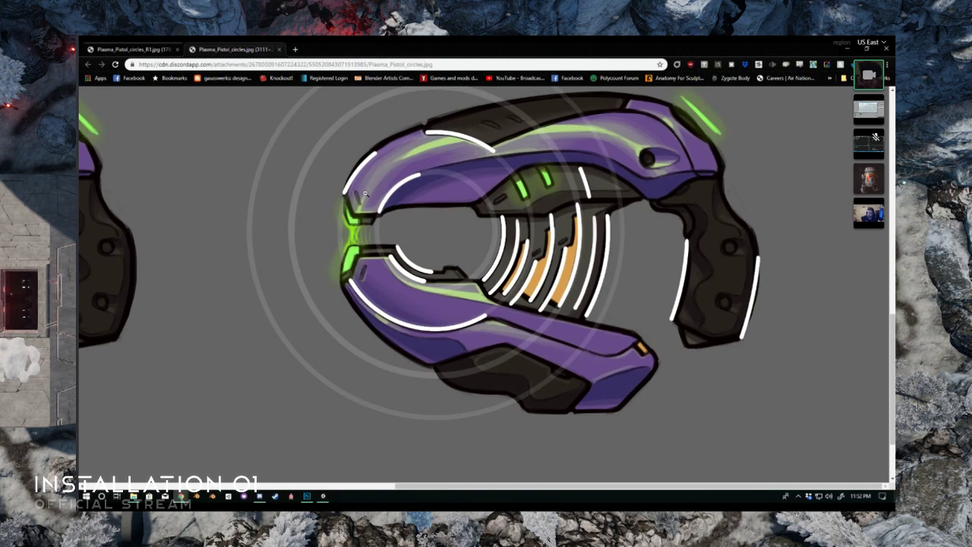
scroll(512, 282, up, 13)
scroll(526, 295, down, 4)
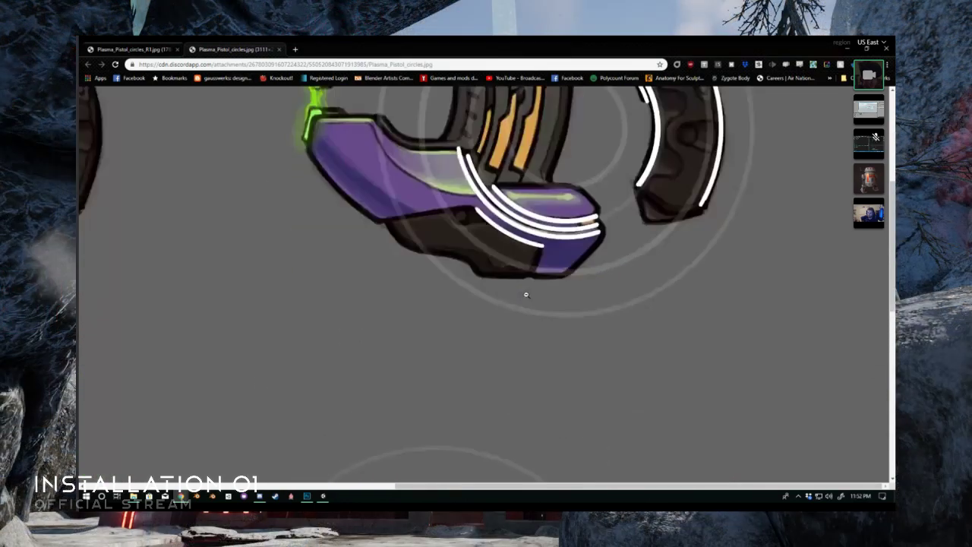
scroll(526, 295, up, 3)
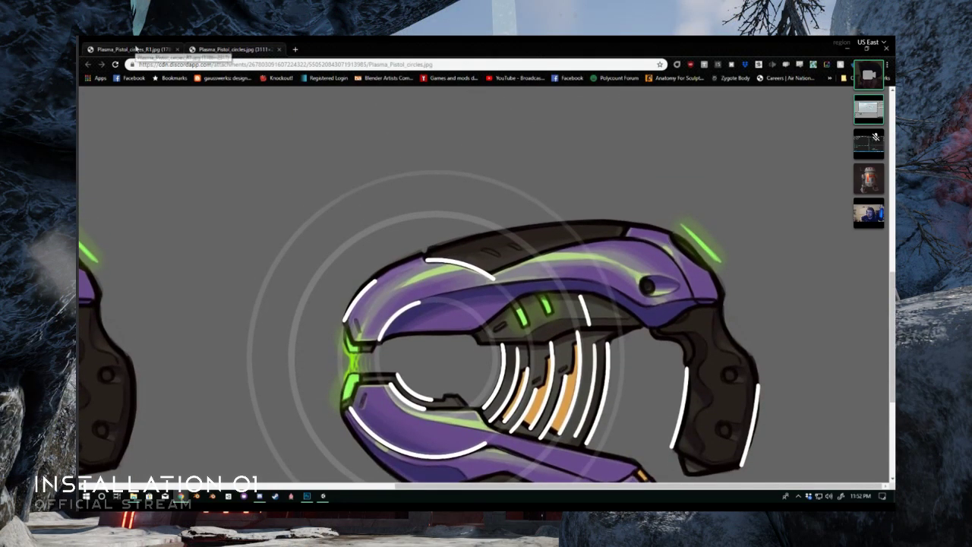
- Return to Plasma_Pistol_circles_R1.jpg and examine the closed and raised-vent pistol versions and the front sketch
click(163, 49)
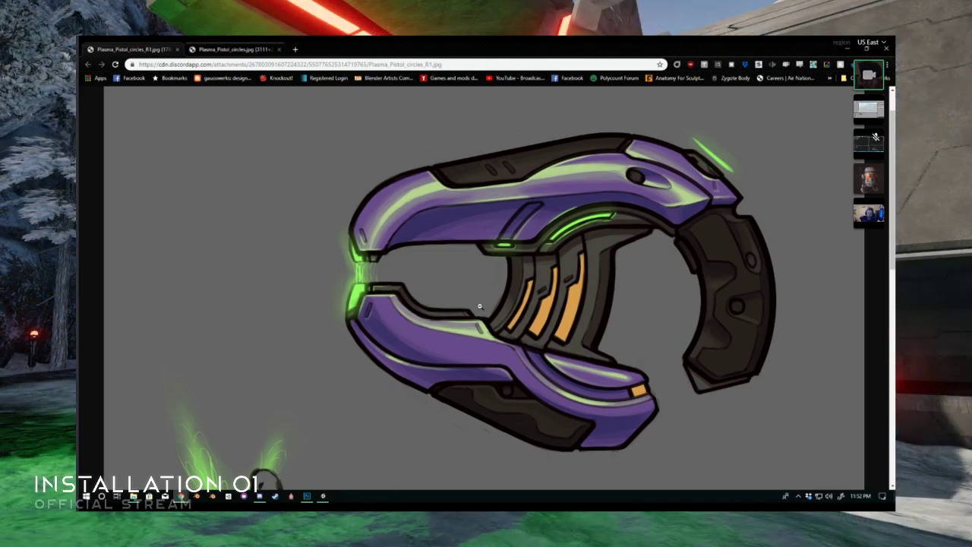
scroll(479, 304, down, 10)
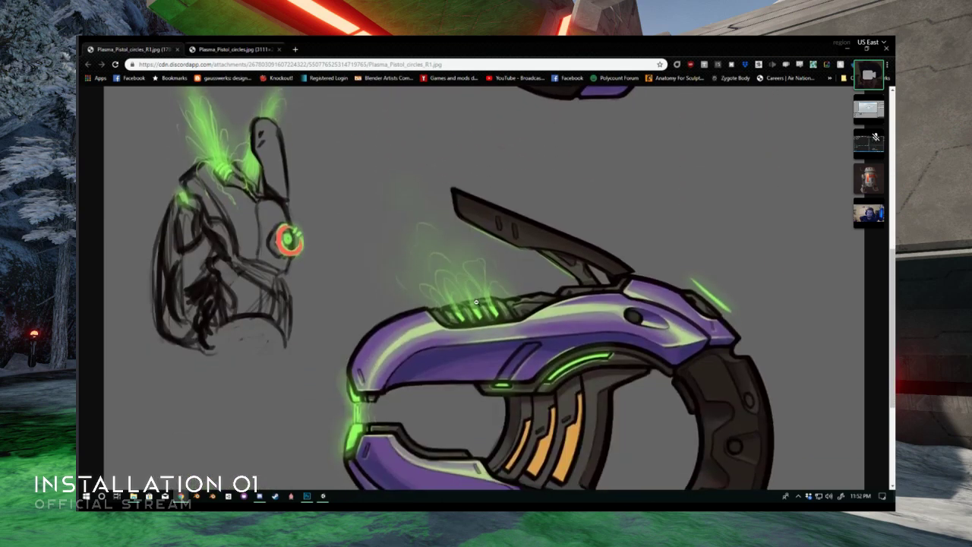
scroll(476, 302, up, 3)
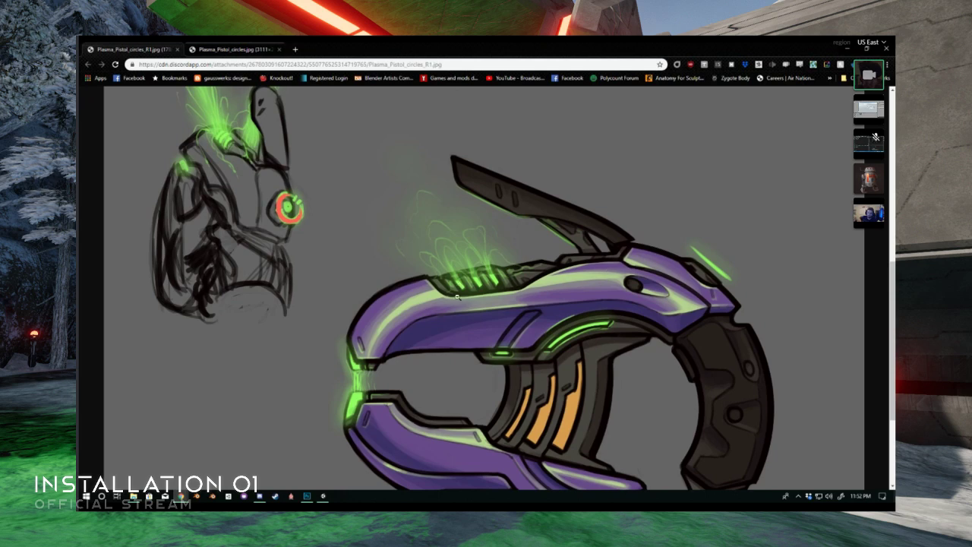
scroll(582, 269, up, 3)
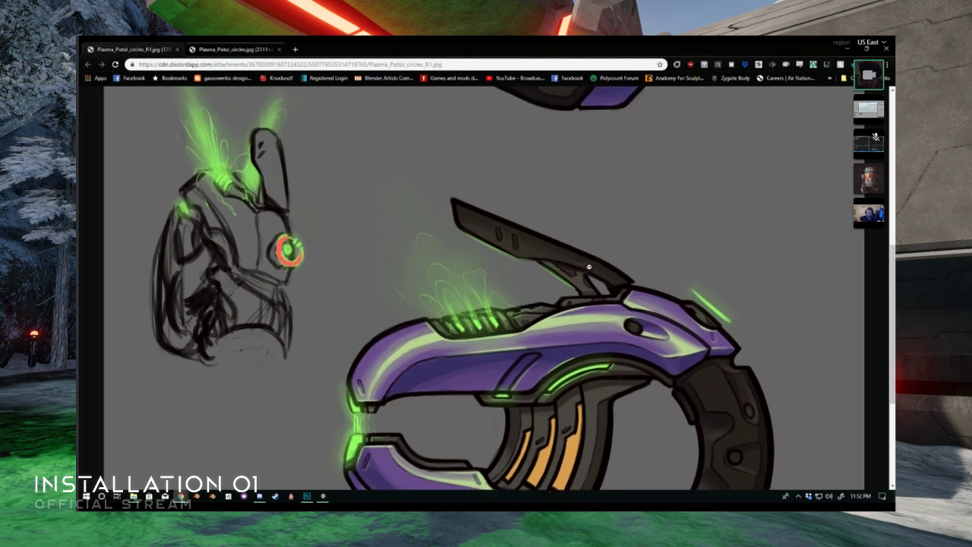
scroll(592, 320, down, 5)
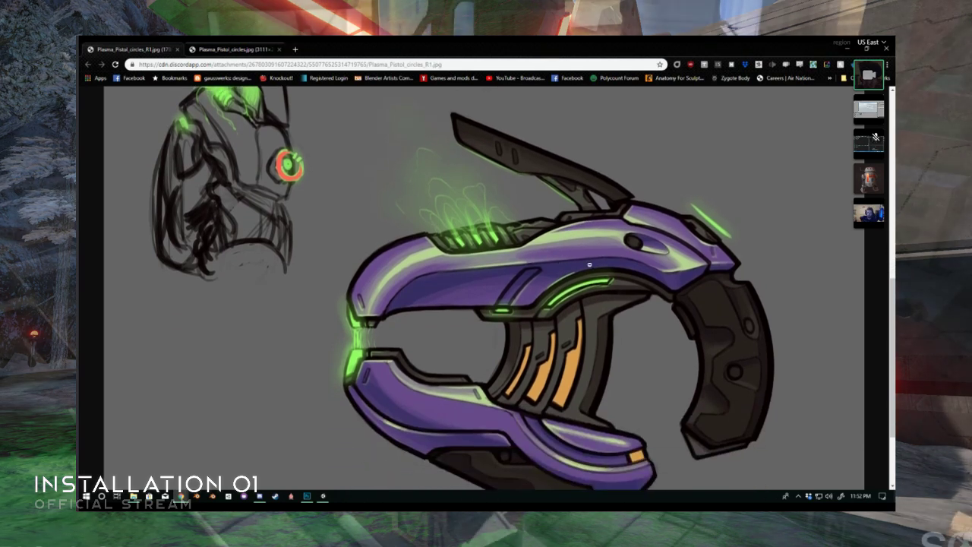
scroll(557, 185, up, 3)
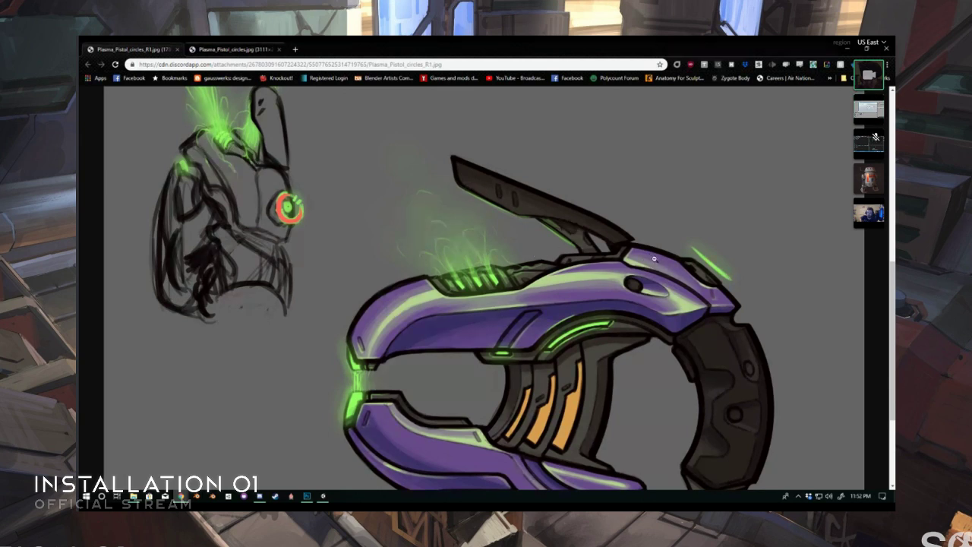
scroll(661, 256, down, 2)
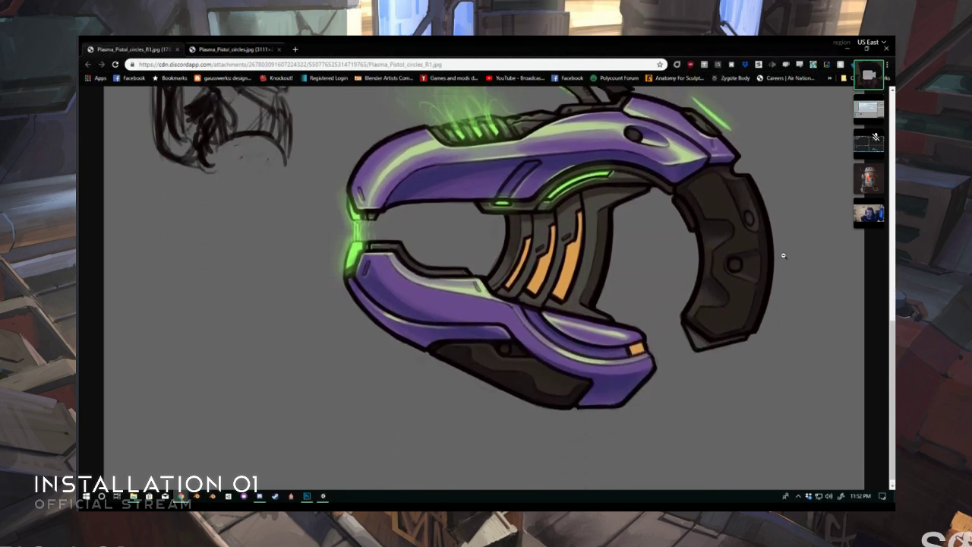
scroll(781, 254, up, 4)
scroll(778, 257, up, 1)
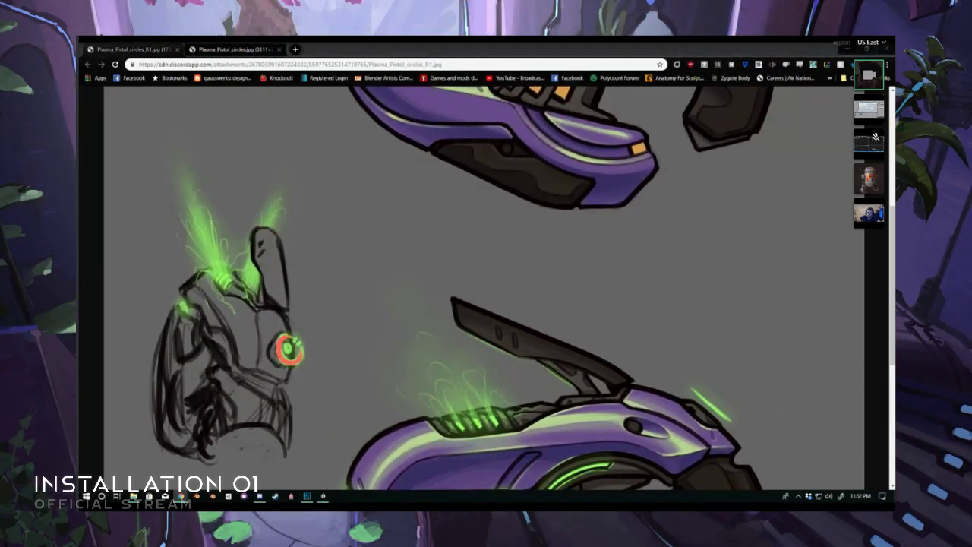
- Bring up 108c6d401f.png in a third browser tab and launch Blender
drag(182, 247, 329, 57)
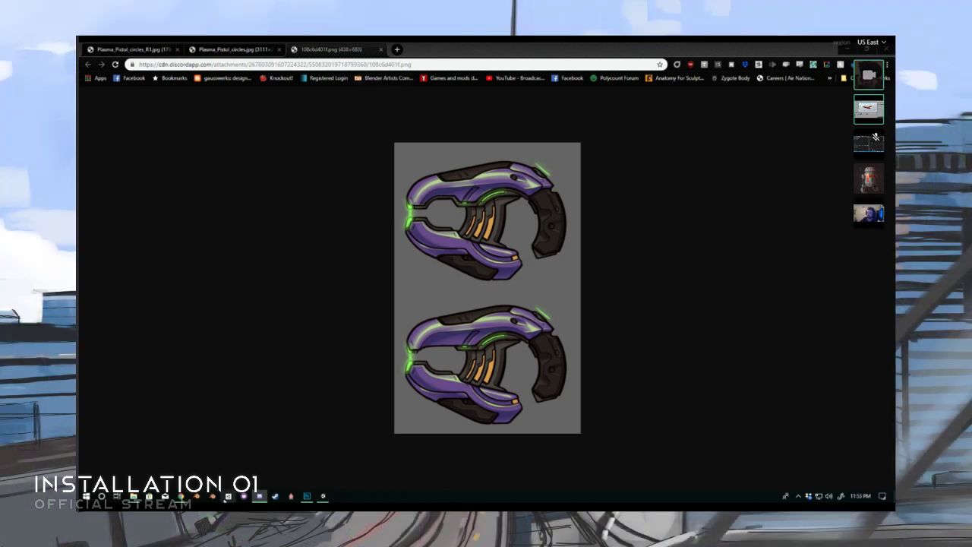
click(213, 496)
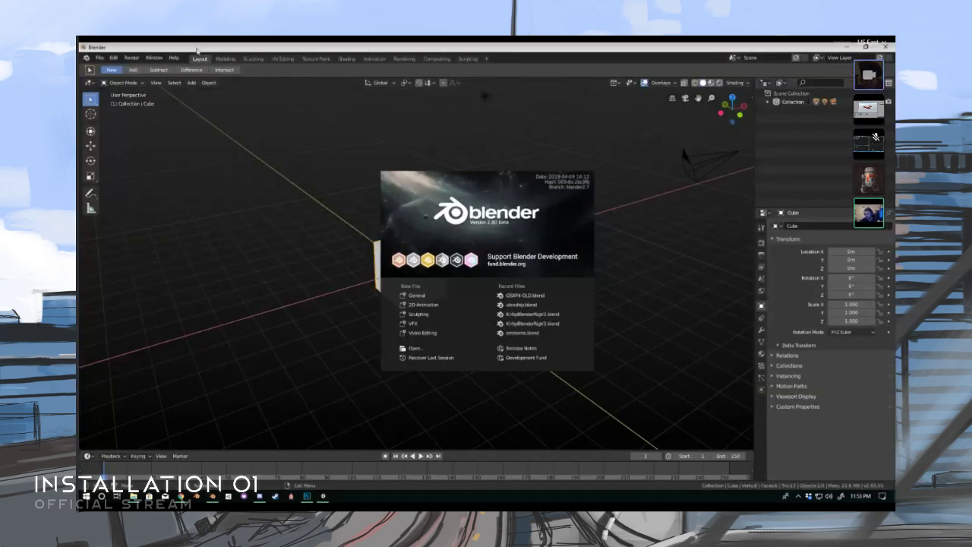
drag(197, 51, 79, 54)
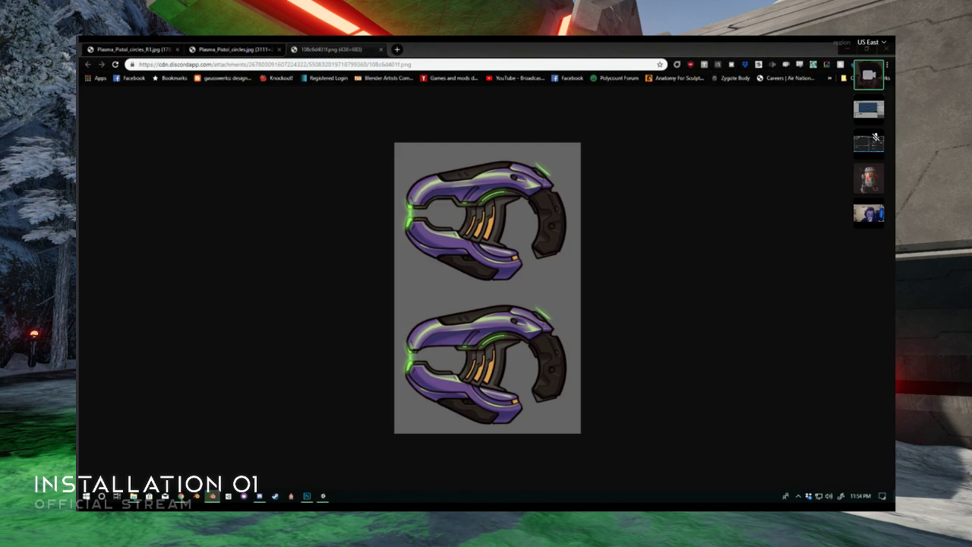
- Bring the plasma pistol .blend file on screen in Blender and inspect the model from the side
drag(79, 243, 408, 42)
shift+middle_drag(508, 219, 702, 249)
middle_drag(375, 232, 350, 235)
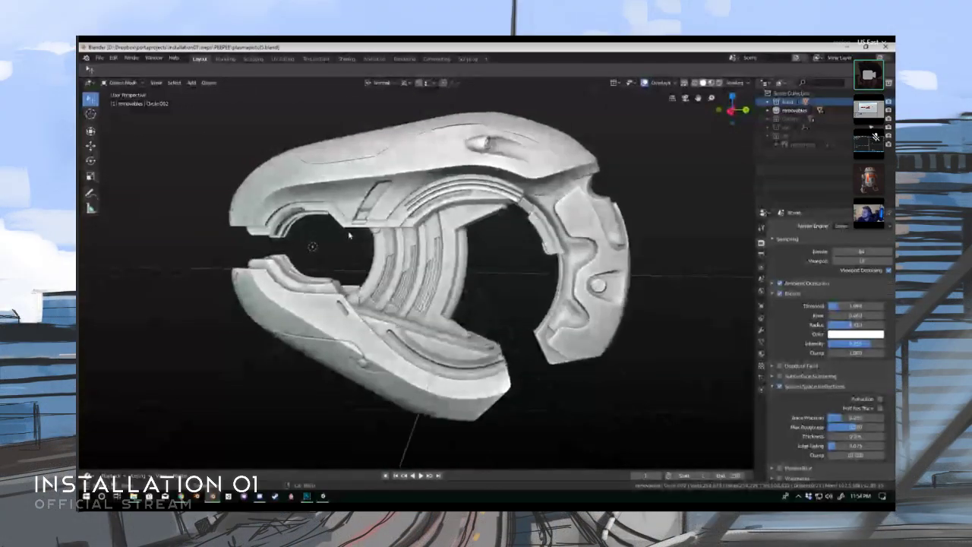
scroll(351, 233, down, 1)
scroll(392, 226, up, 2)
- Select the pistol's upper cover panel, enter Edit Mode, and set a top orthographic view
shift+middle_drag(392, 133, 388, 241)
scroll(392, 226, up, 3)
click(388, 241)
key(ctrl+Tab)
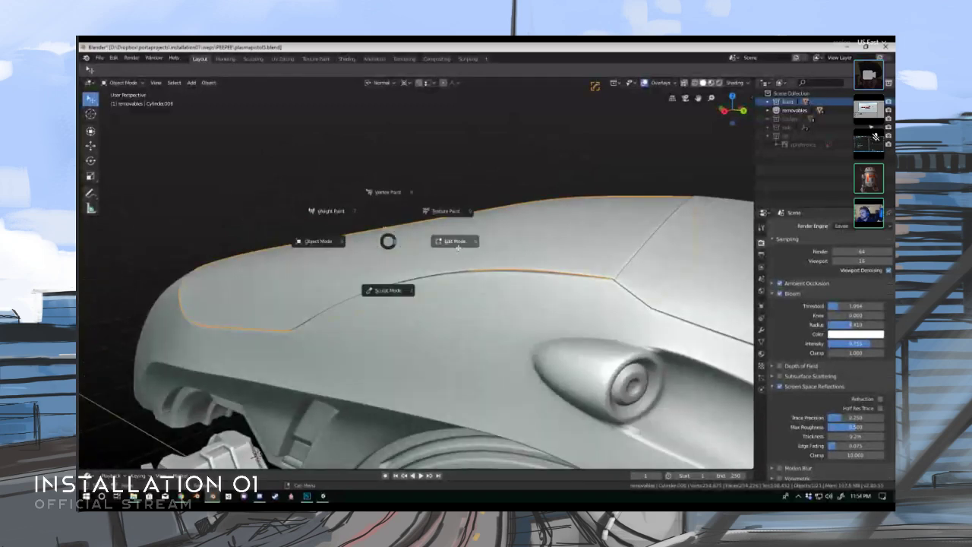
click(458, 247)
middle_drag(471, 237, 452, 306)
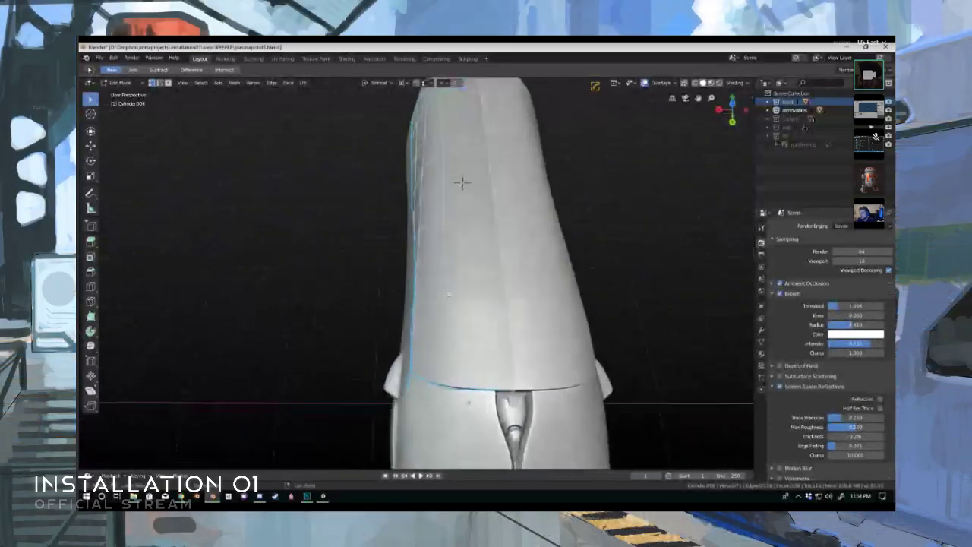
key(KP_7)
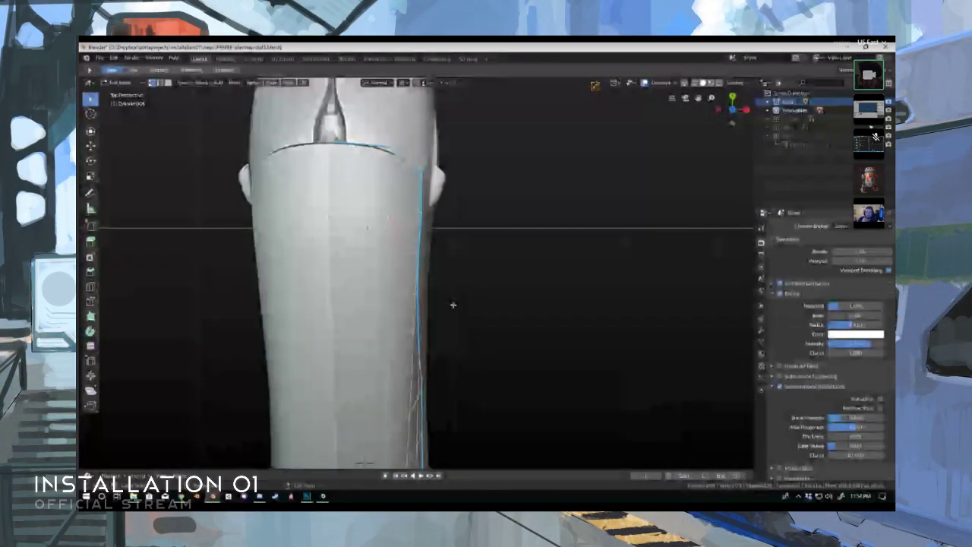
scroll(414, 290, down, 1)
key(KP_5)
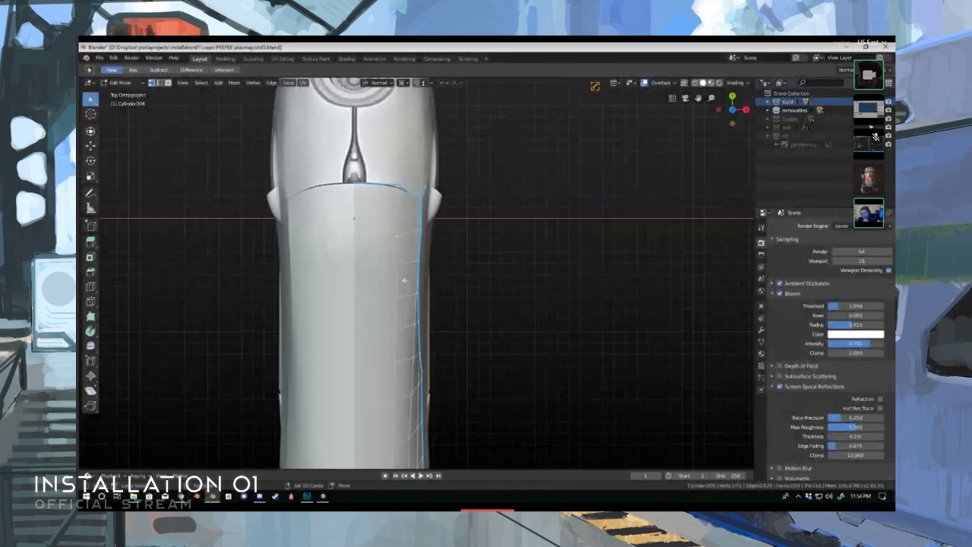
- Select the column of inner vertices along one side of the upper cover panel and shift them along the X axis
shift+middle_drag(413, 290, 387, 157)
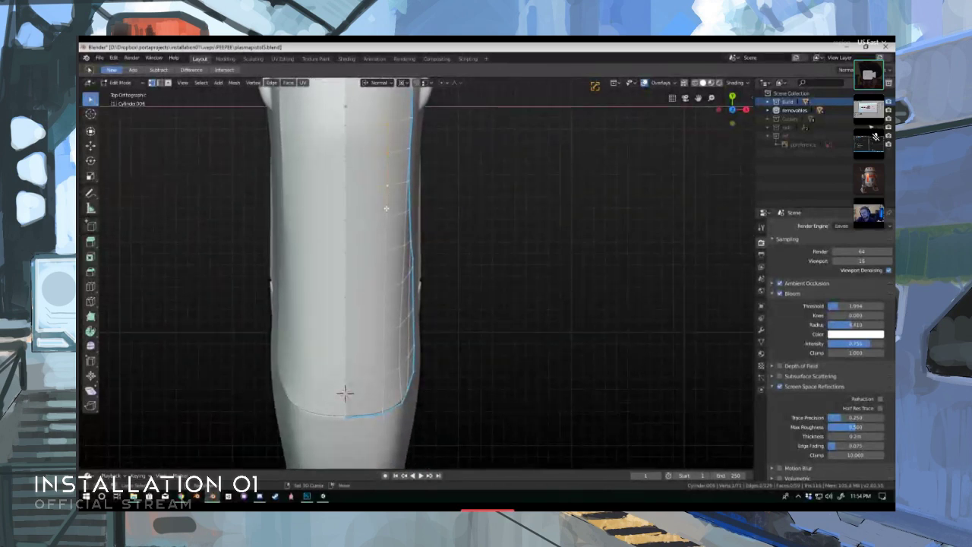
shift+click(383, 296)
shift+middle_drag(400, 176, 402, 213)
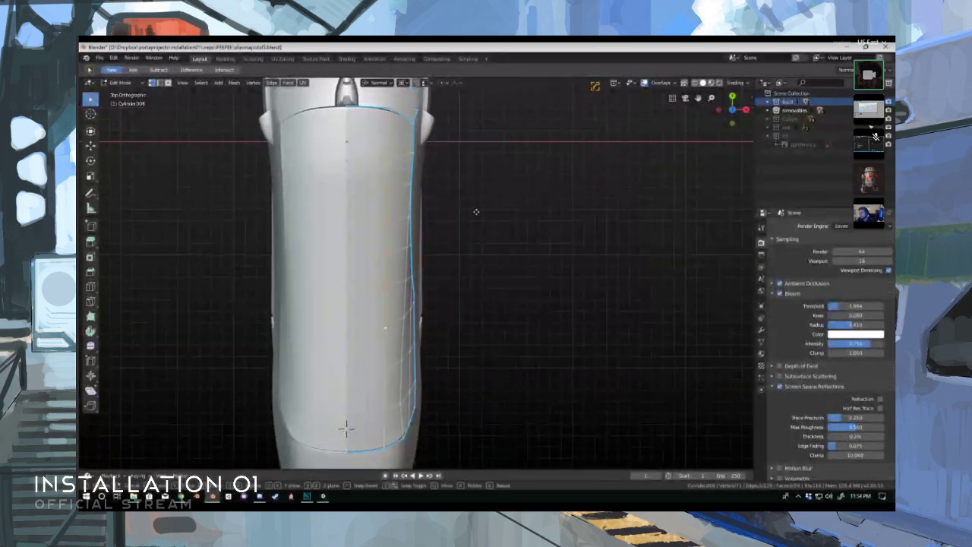
key(g)
key(x)
key(x)
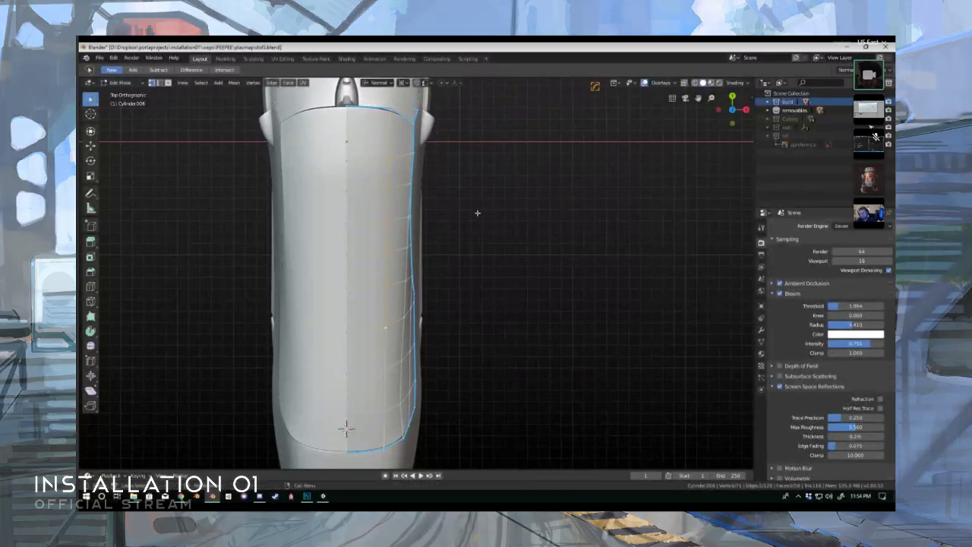
click(476, 213)
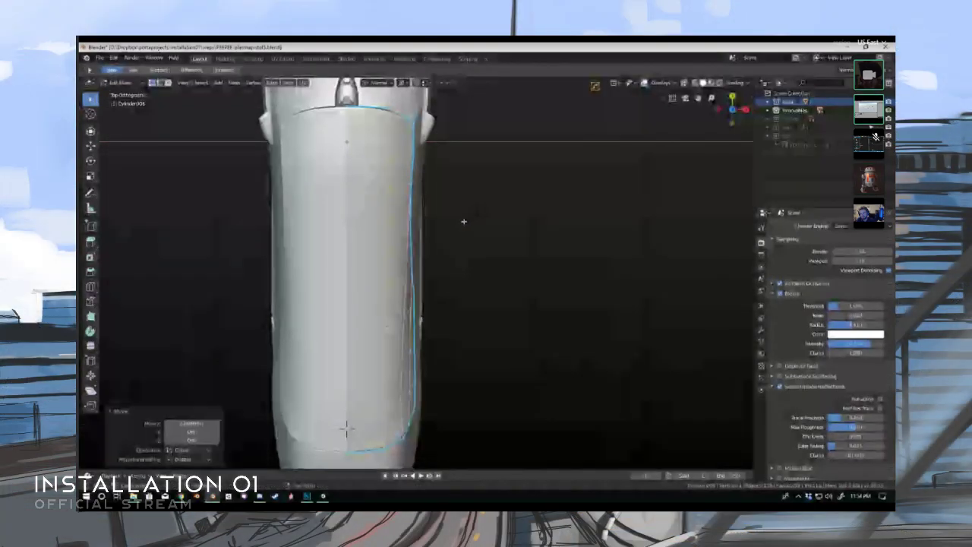
- Adjust the vertex selection near the panel's rear and move it about 0.0075 m along global X
ctrl+click(390, 158)
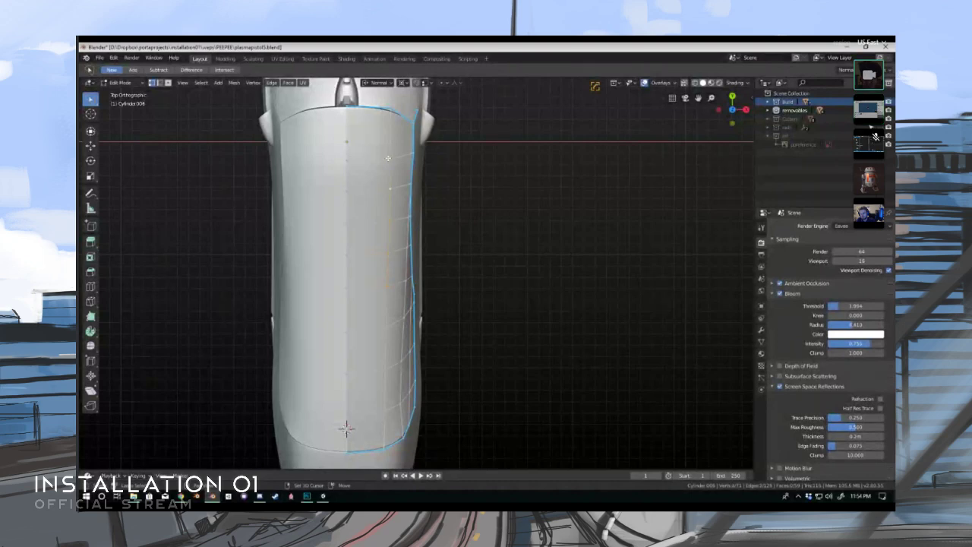
key(g)
key(x)
key(x)
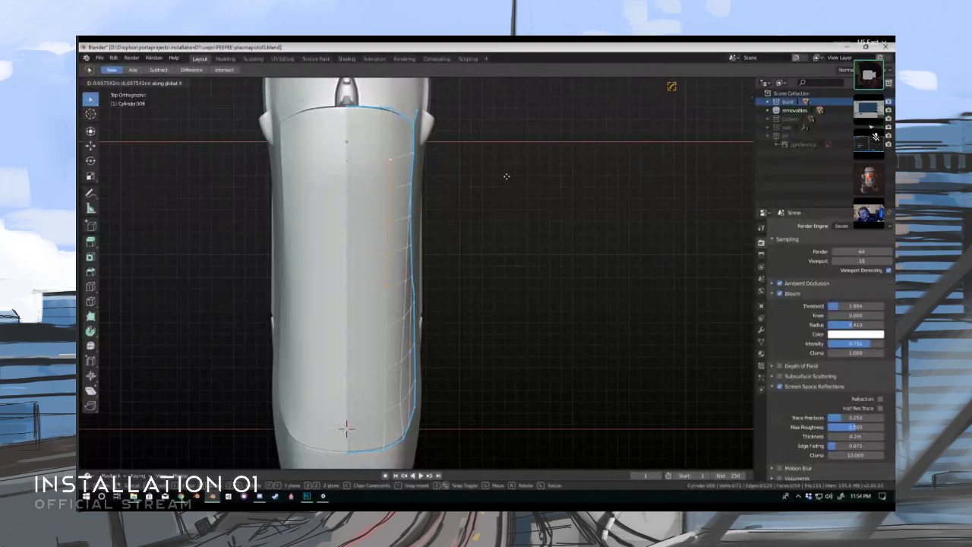
click(509, 177)
- Leave Edit Mode on the upper cover panel and check the pistol's shape from several angles
middle_drag(425, 209, 321, 191)
key(Tab)
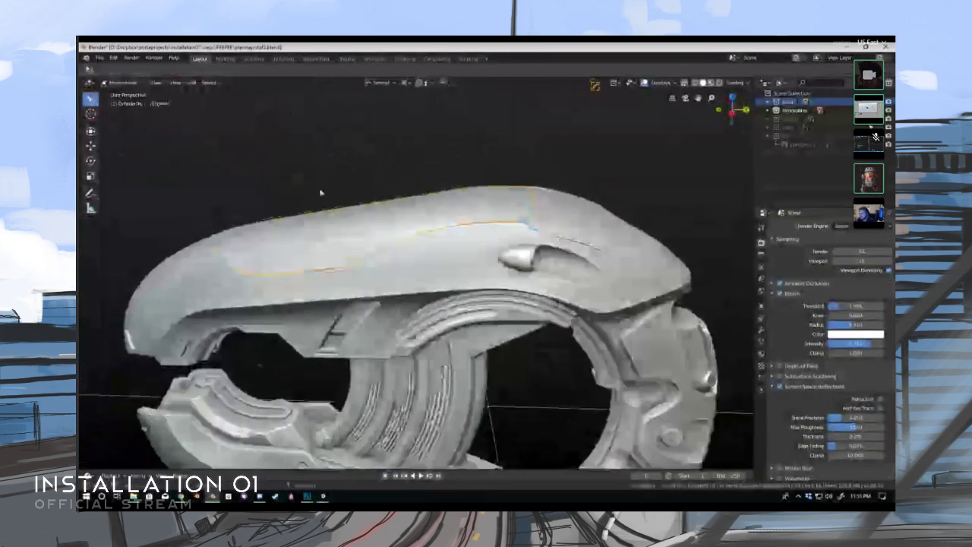
middle_drag(401, 254, 410, 226)
scroll(394, 237, down, 3)
middle_drag(432, 240, 451, 218)
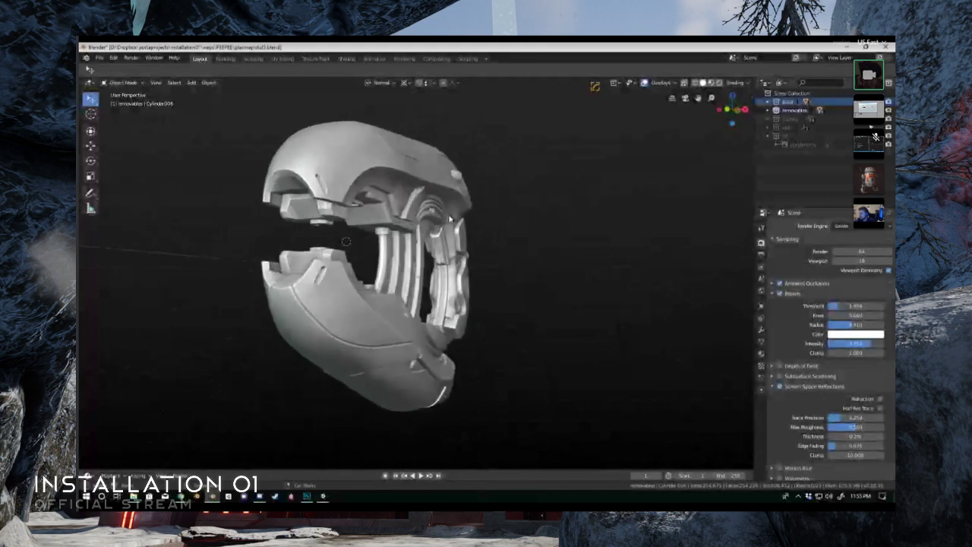
- Open the lower shell's mesh for editing and shift a vertex on its outer side along the X axis
shift+middle_drag(333, 313, 359, 264)
scroll(354, 272, up, 3)
click(416, 274)
key(Tab)
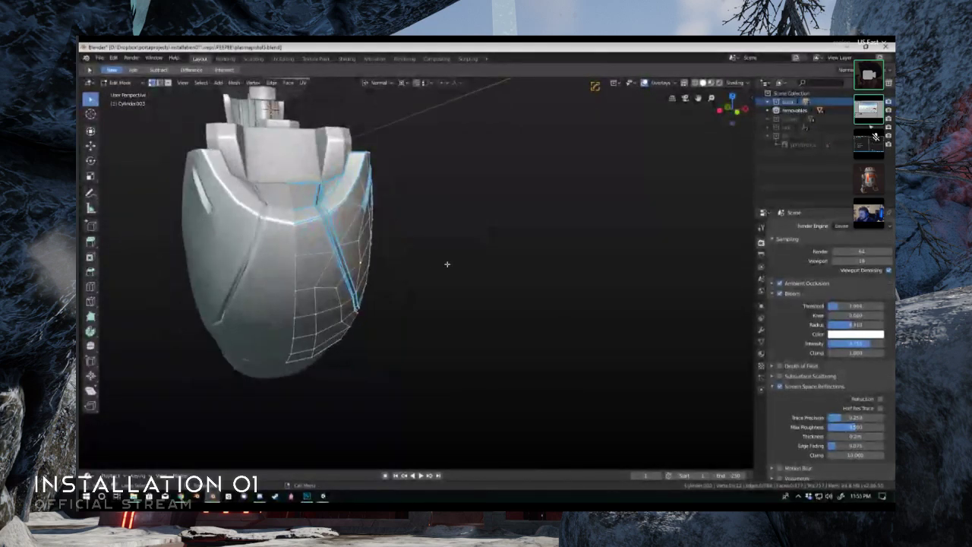
key(g)
key(x)
click(446, 264)
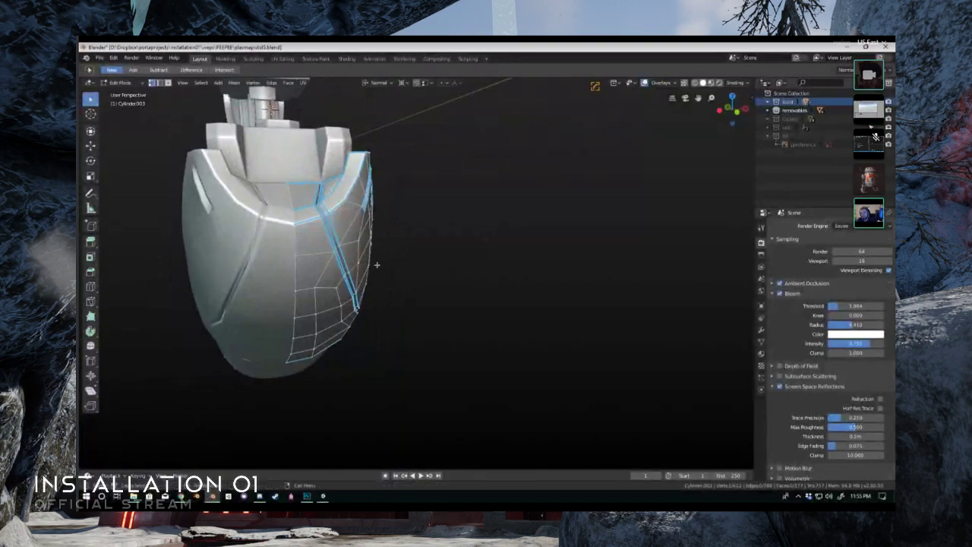
- Leave Edit Mode on the lower shell and check the pistol's overall shape from the front and side
key(ctrl+Tab)
mouse_move(375, 265)
middle_down()
mouse_move(336, 263)
mouse_move(357, 254)
mouse_move(391, 265)
mouse_move(316, 285)
mouse_move(332, 215)
mouse_move(433, 259)
mouse_move(436, 289)
mouse_move(414, 269)
middle_up()
click(259, 261)
scroll(356, 254, up, 4)
scroll(361, 258, down, 5)
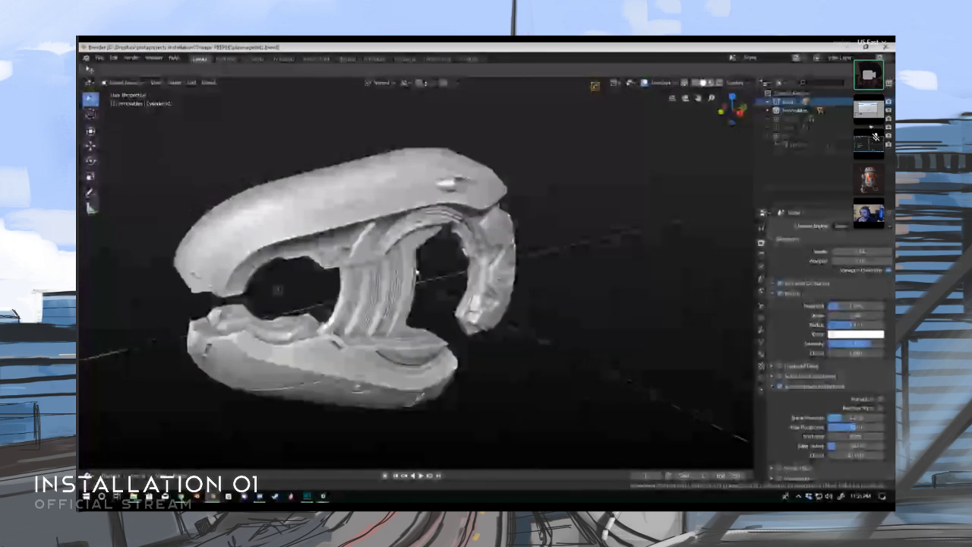
- Preview the pistol's materials with LookDev viewport shading and examine it from the side and straight from the front
key(z)
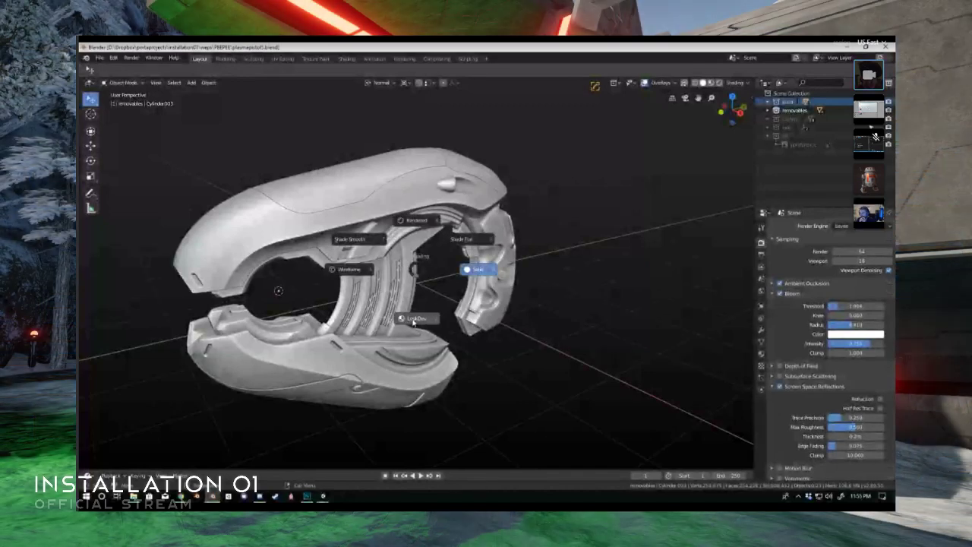
click(413, 321)
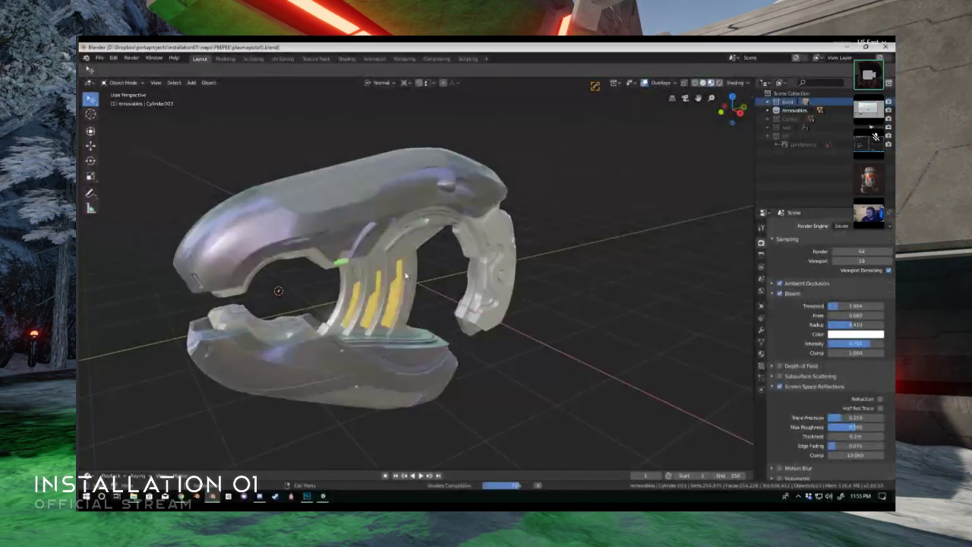
middle_drag(394, 259, 439, 267)
middle_drag(432, 301, 353, 285)
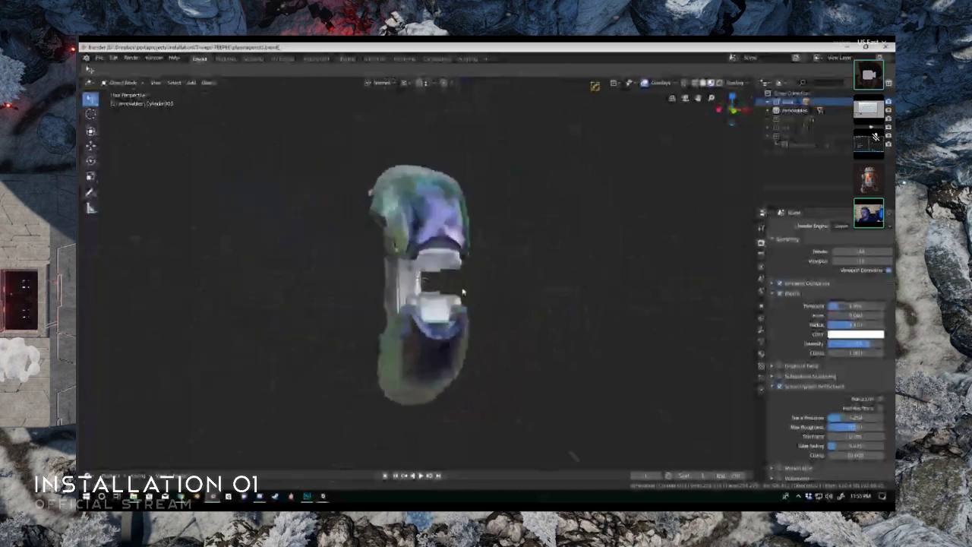
middle_drag(463, 292, 447, 284)
scroll(446, 285, up, 5)
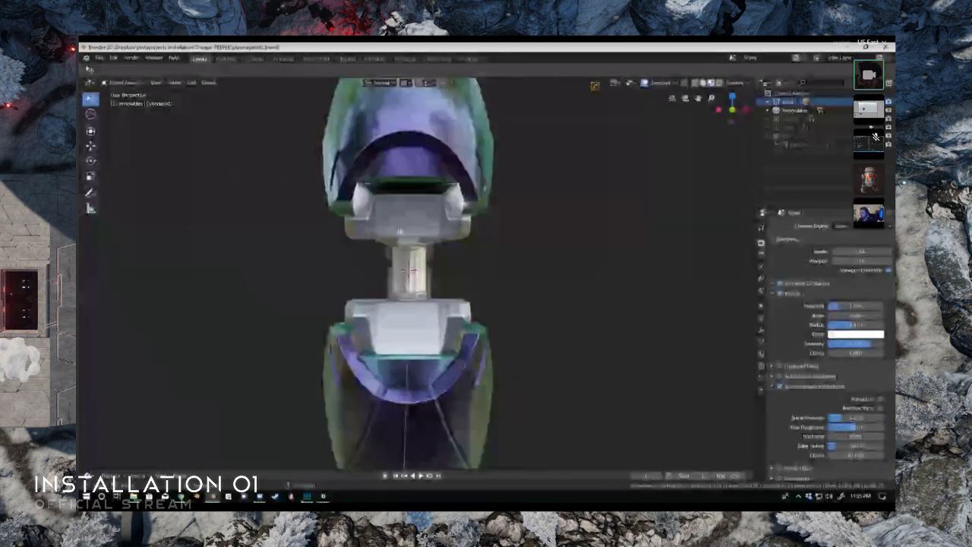
middle_drag(418, 316, 370, 272)
scroll(370, 272, down, 4)
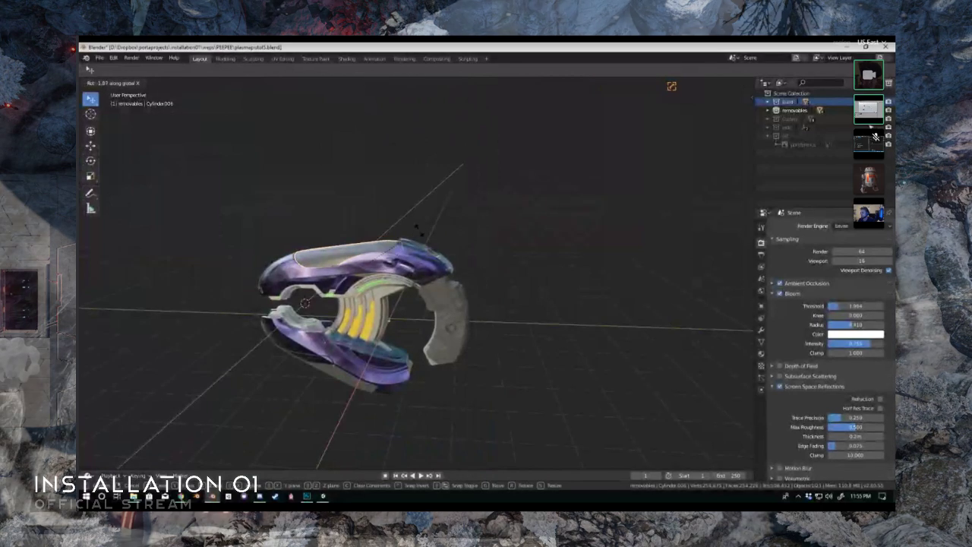
- Try rotating the upper cover panel open about the normal X axis after adjusting the transform pivot settings
click(380, 82)
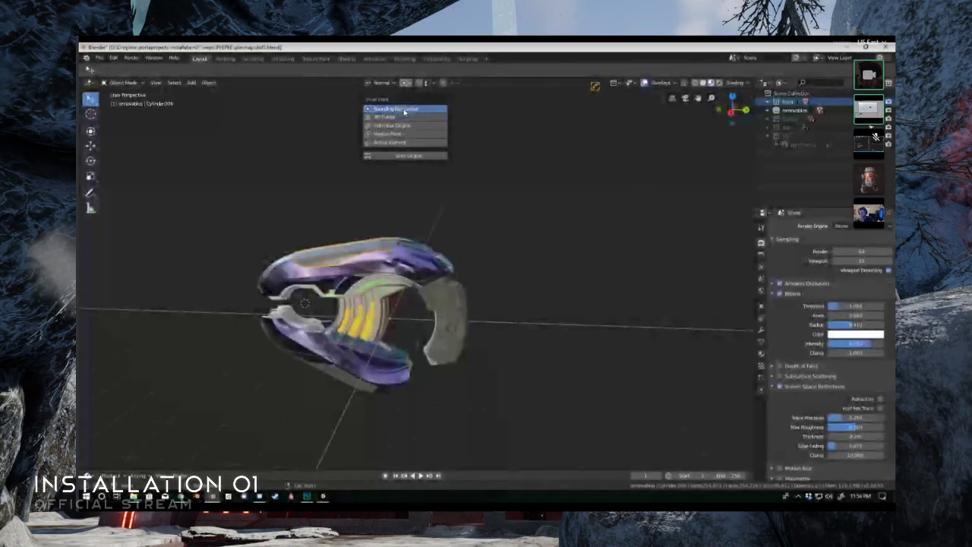
key(r)
key(x)
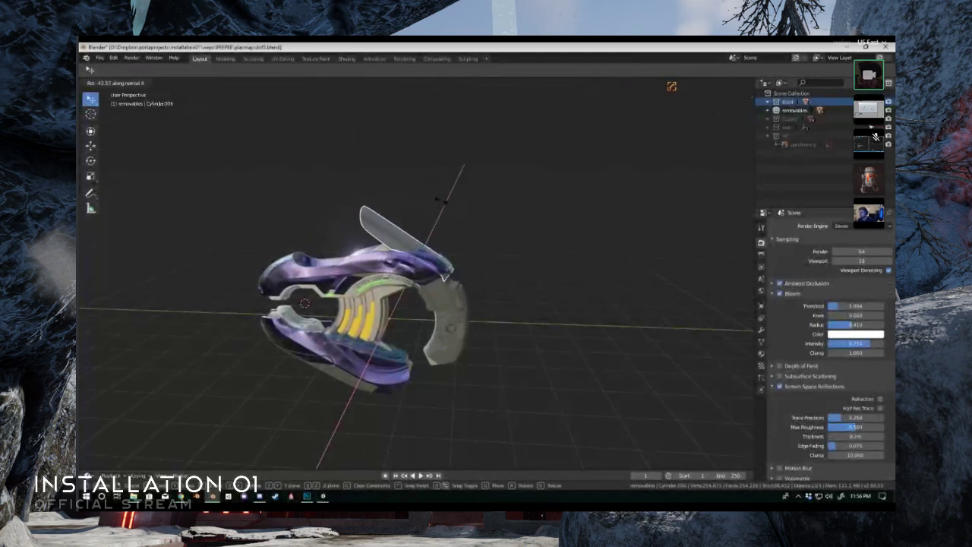
right_click(467, 208)
middle_drag(346, 222, 382, 273)
scroll(332, 237, up, 3)
- Swing the upper cover panel open around its normal X axis to demonstrate the vent, and clear the rotation
key(r)
key(x)
click(384, 266)
shift+middle_drag(385, 334, 365, 250)
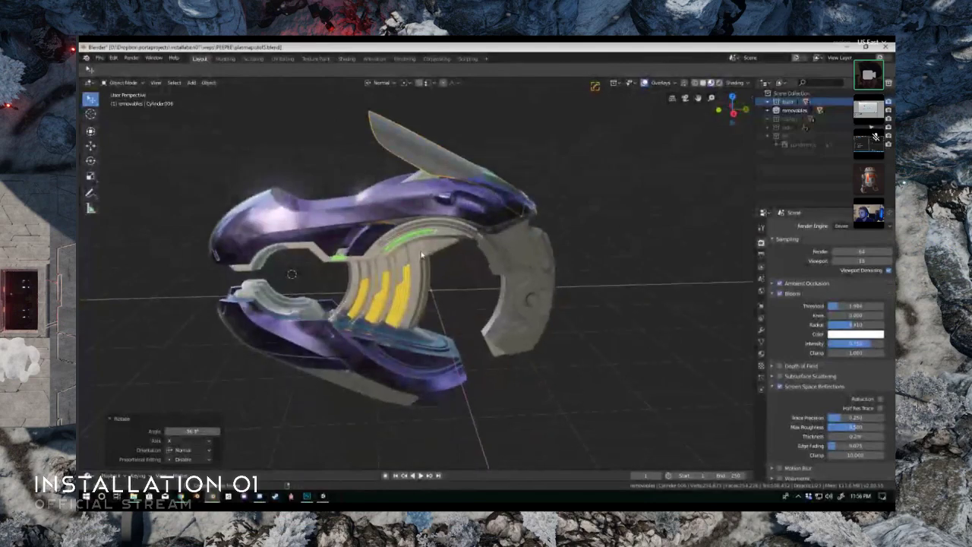
key(alt+r)
- Inspect the closed pistol from the rear and side, return the viewport to Solid shading and save the file
scroll(366, 315, up, 3)
middle_drag(366, 315, 396, 253)
scroll(516, 340, up, 3)
scroll(396, 252, down, 3)
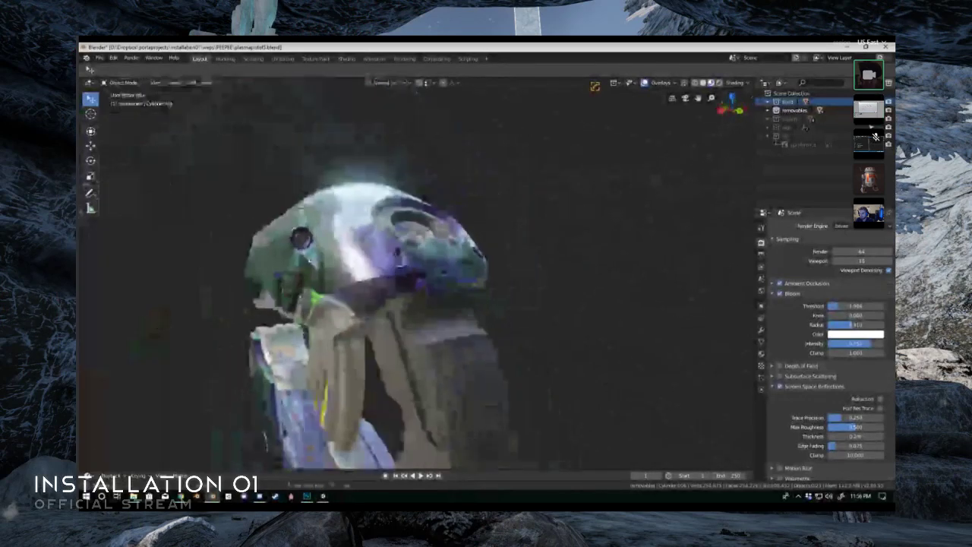
scroll(422, 277, down, 3)
middle_drag(491, 274, 435, 261)
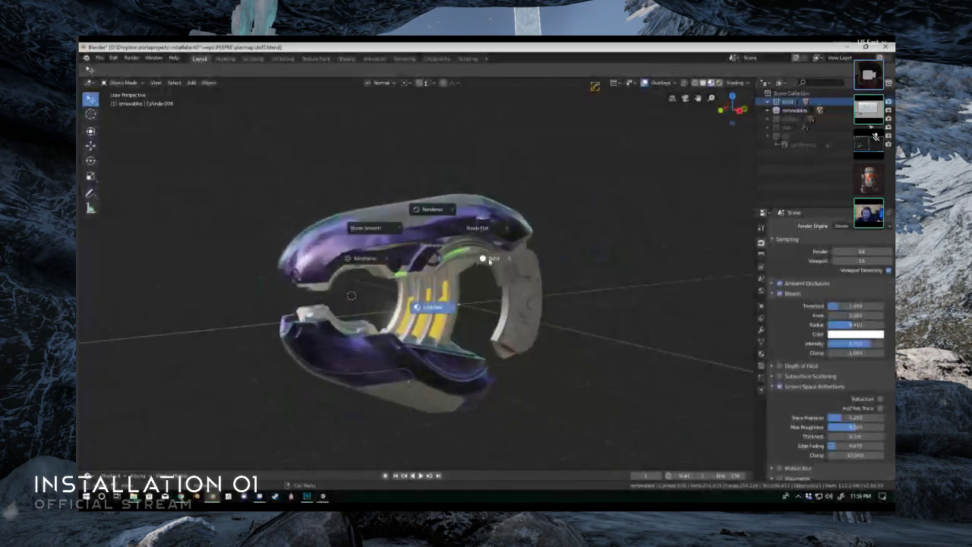
click(490, 261)
middle_drag(490, 261, 421, 258)
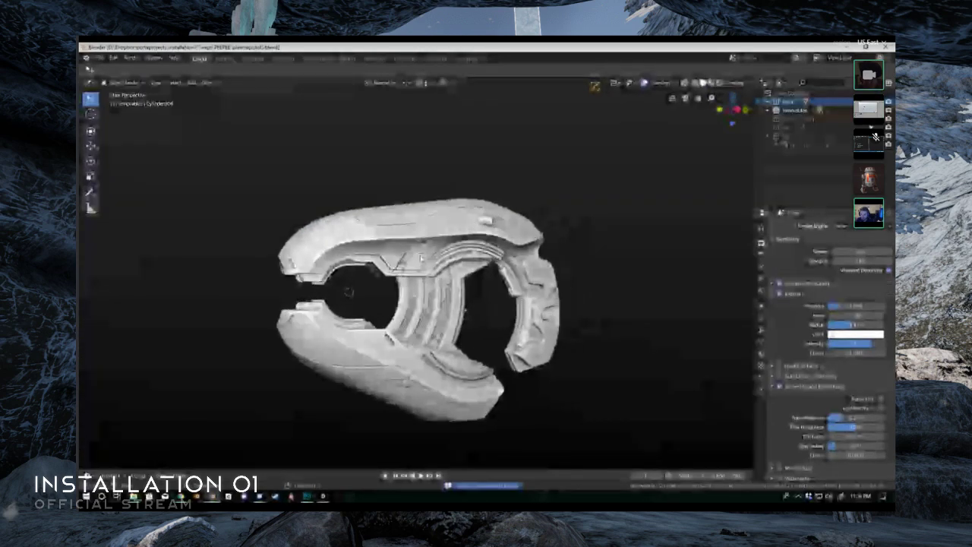
- Select the ribbed core between the two shells and try sliding it along the normal X axis
middle_drag(415, 256, 409, 280)
scroll(337, 273, up, 4)
middle_drag(336, 274, 305, 304)
scroll(395, 287, up, 3)
click(344, 279)
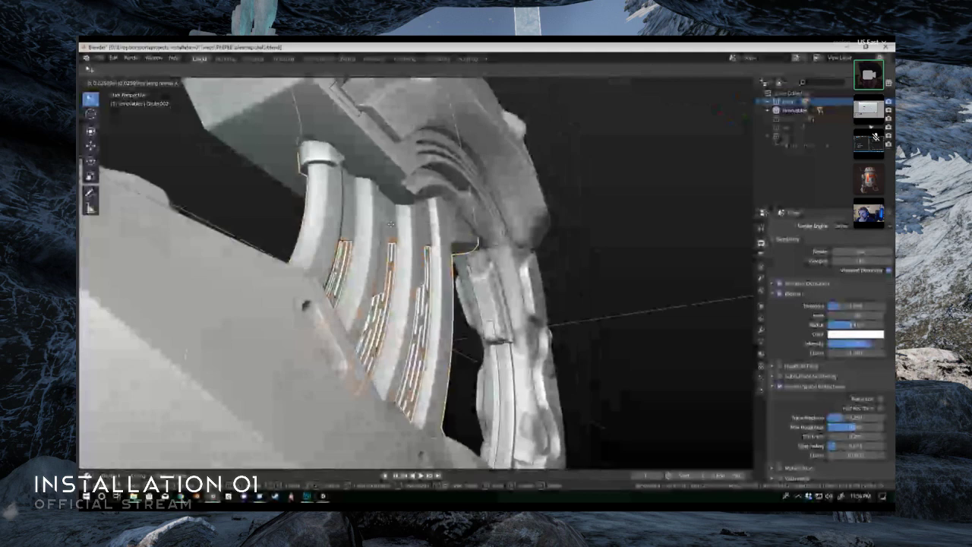
- Examine the ribbed core and the inside of the pistol up close, and save the file
scroll(448, 206, up, 3)
middle_drag(428, 205, 486, 95)
middle_drag(425, 228, 520, 288)
key(alt+shift+z)
scroll(486, 254, down, 3)
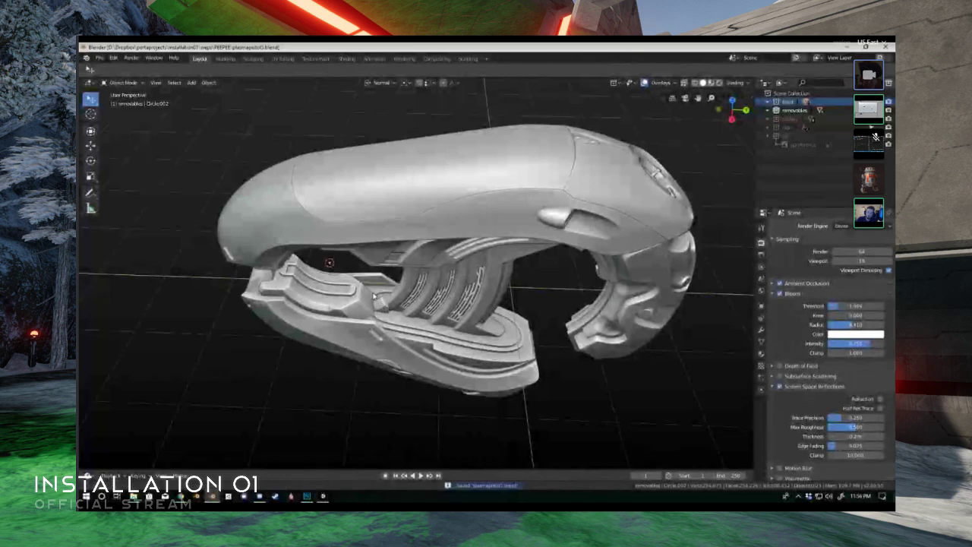
middle_drag(384, 307, 357, 273)
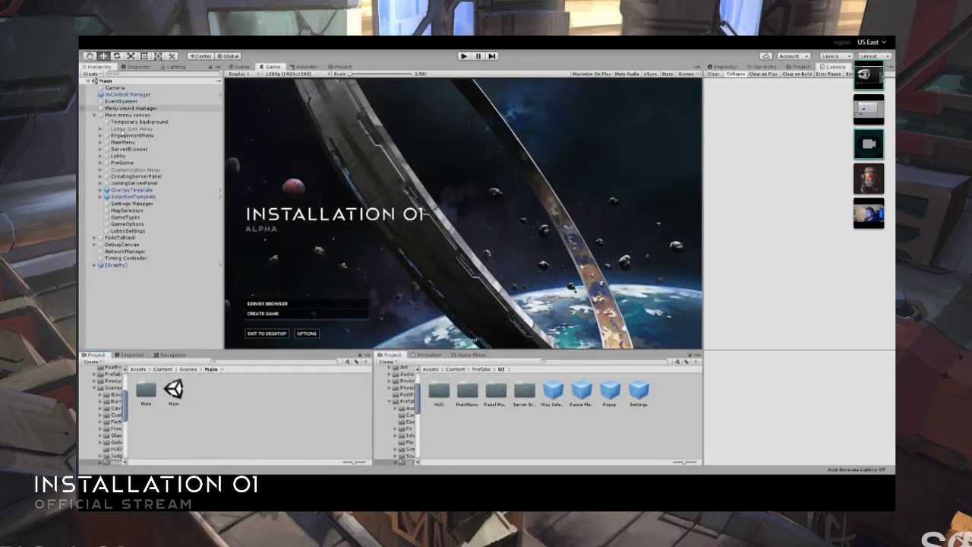
- In the Unity project's Main scene, disable the Canvas component on the MainMenu object
click(125, 143)
click(726, 67)
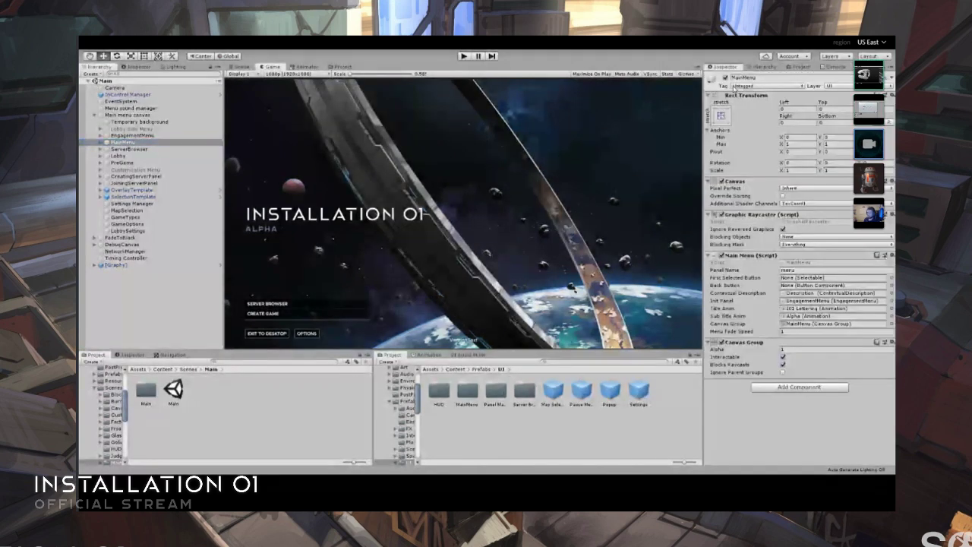
click(721, 181)
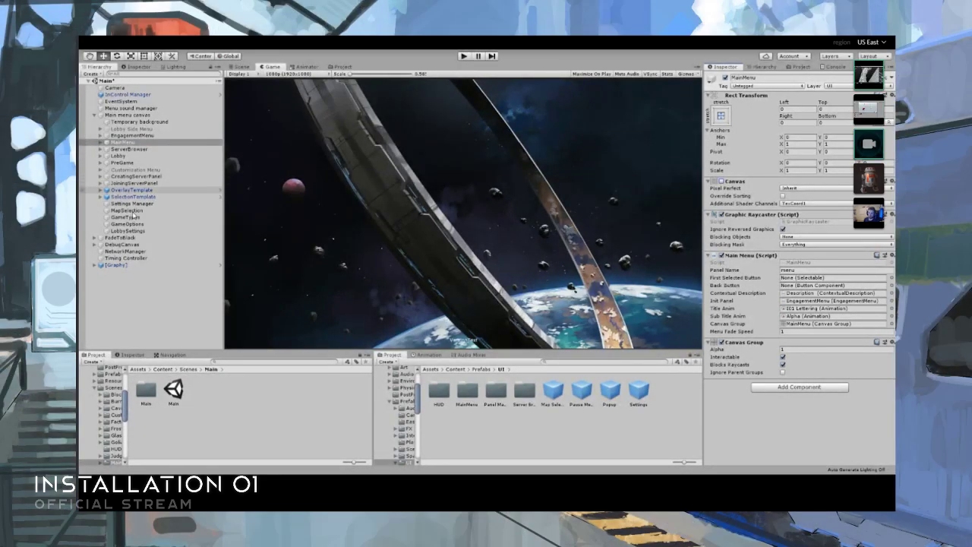
- Enable the Canvas component on OverlayTemplate and expand its child objects in the hierarchy
click(129, 190)
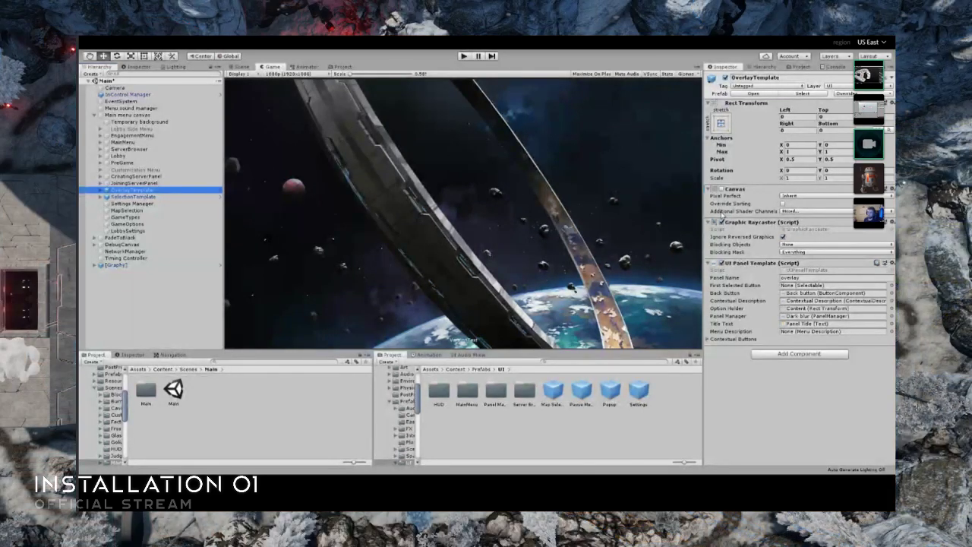
click(721, 188)
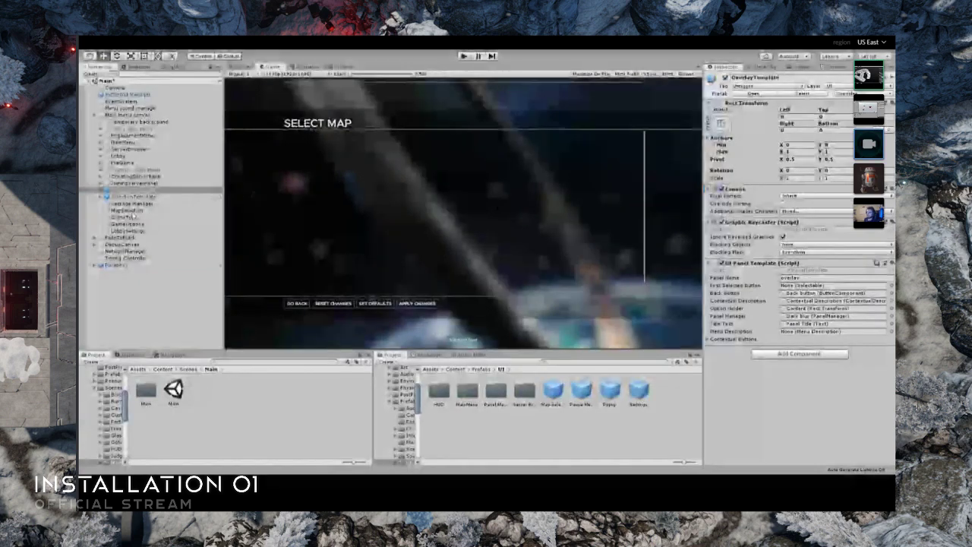
click(100, 189)
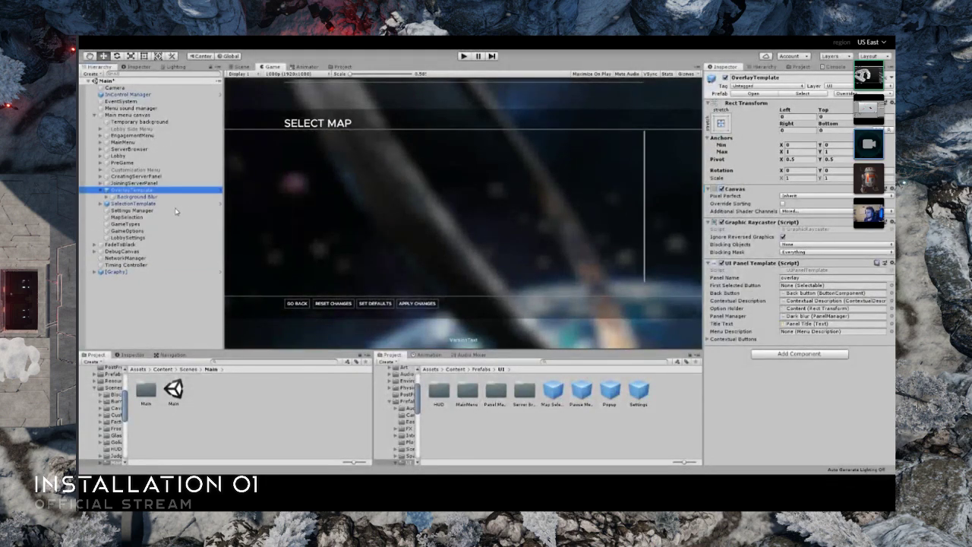
- Open the OverlayTemplate prefab, change its Panel Title text to TITLE, and return to the scene
click(220, 190)
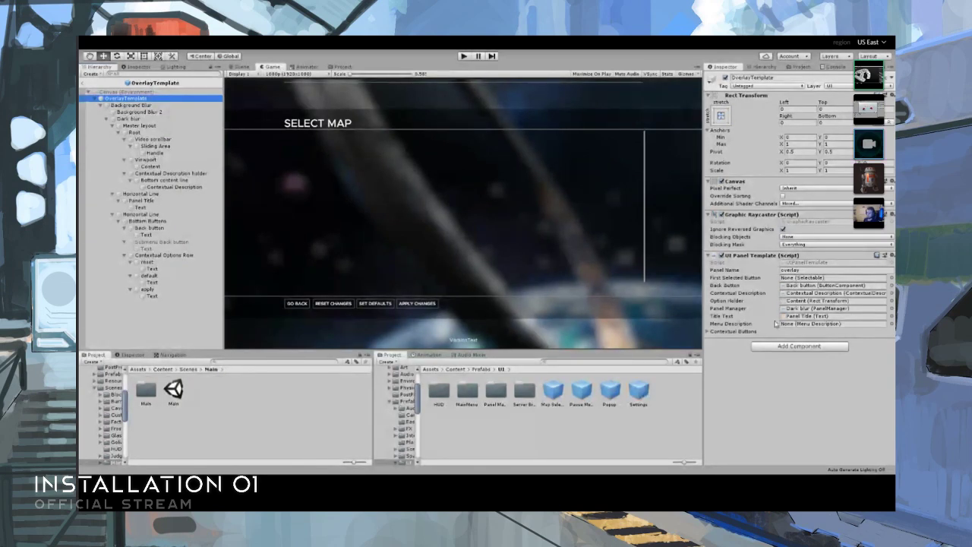
double_click(812, 316)
drag(749, 225, 650, 249)
text(TITLE)
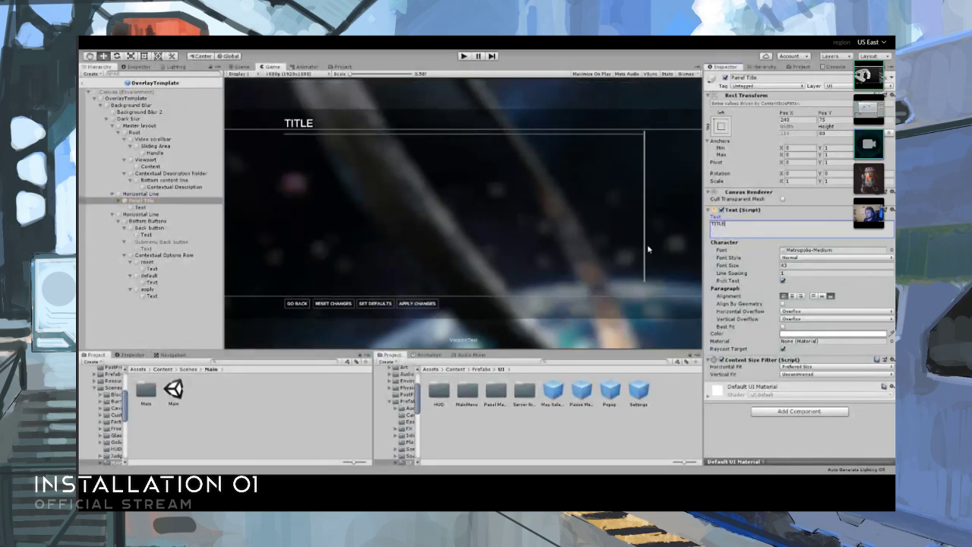
click(84, 82)
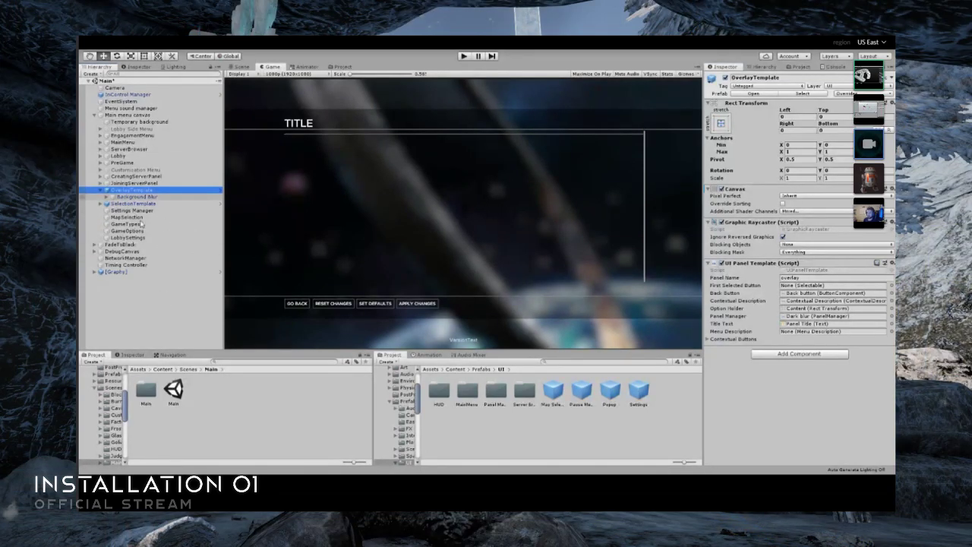
- Preview SelectionTemplate by enabling its Canvas in place of OverlayTemplate's, and switch back to showing OverlayTemplate
click(100, 190)
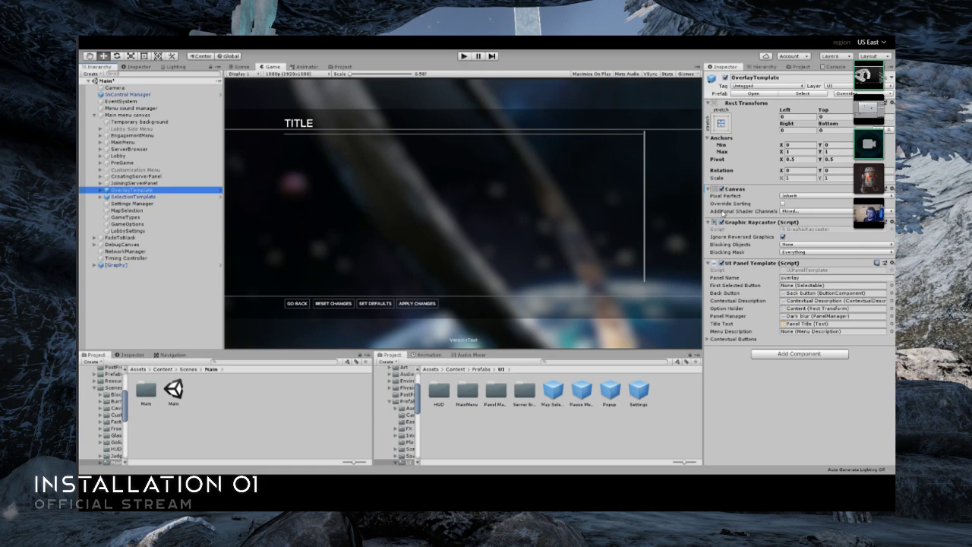
click(722, 189)
click(135, 197)
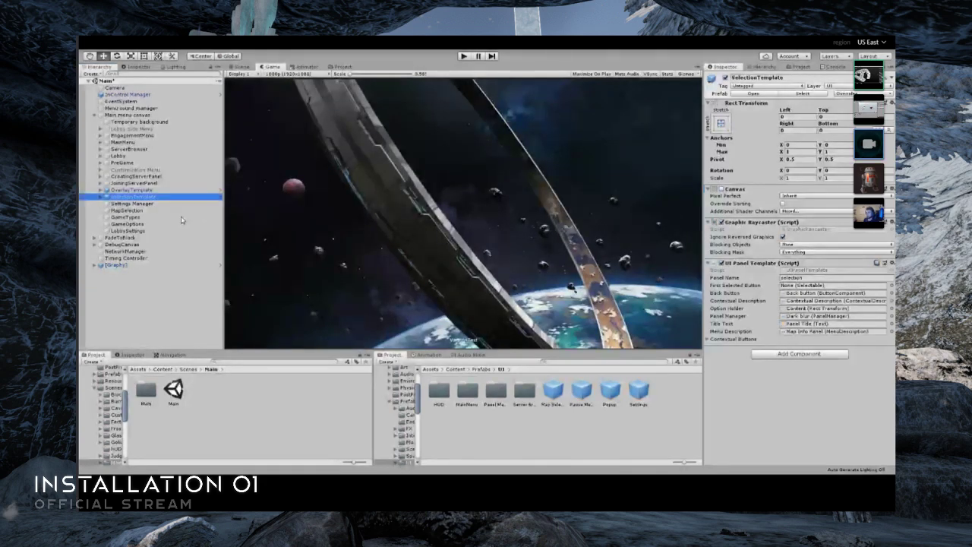
click(722, 189)
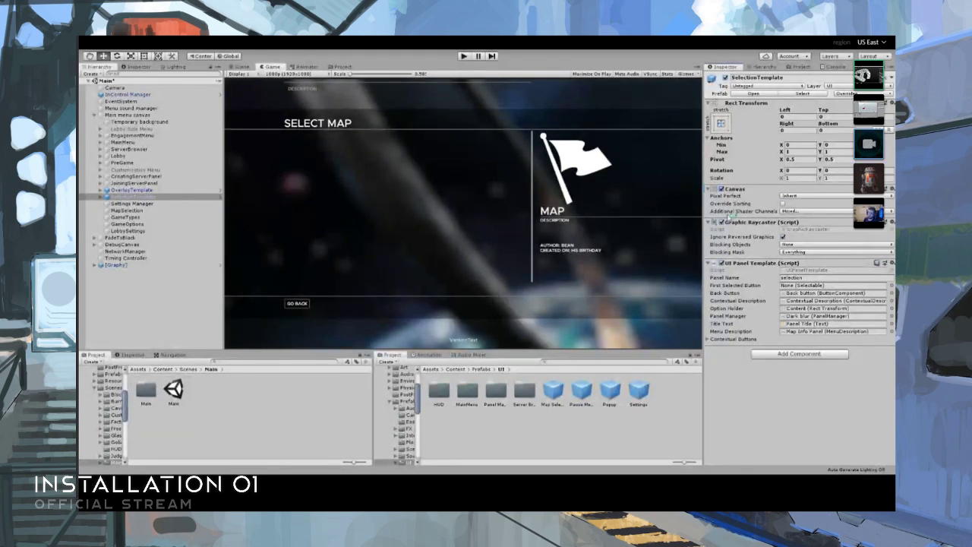
click(125, 190)
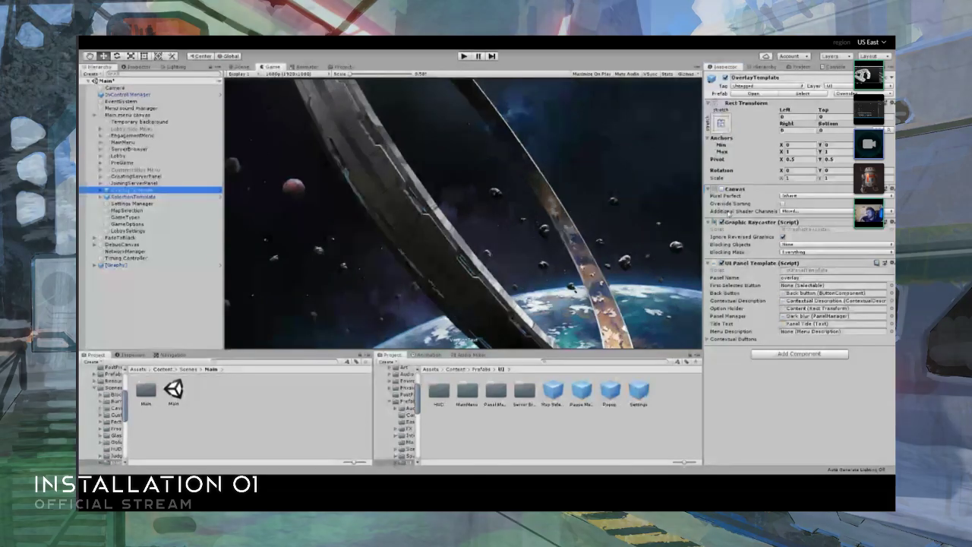
click(326, 217)
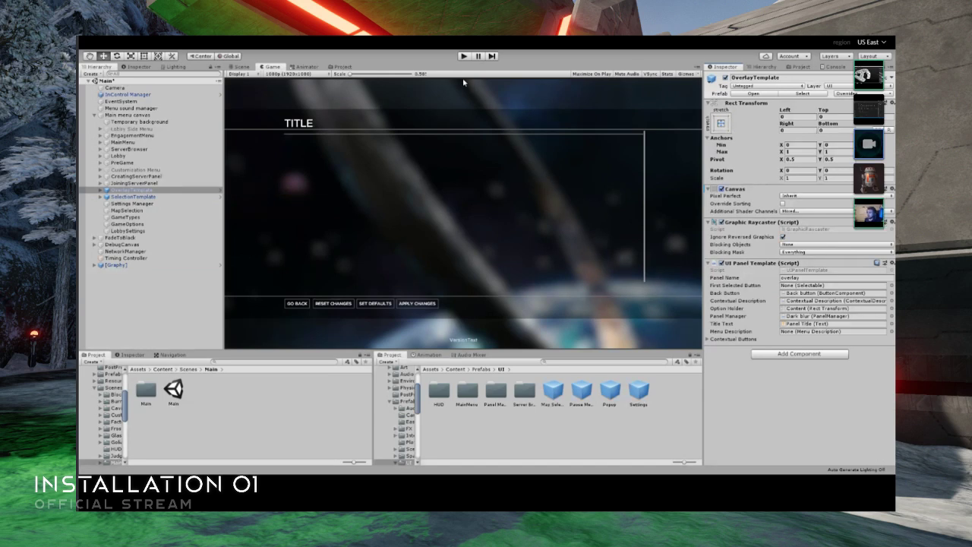
- Run the game in Play mode, maximize the Game view, and continue past the start screen to the main menu
key(ctrl+p)
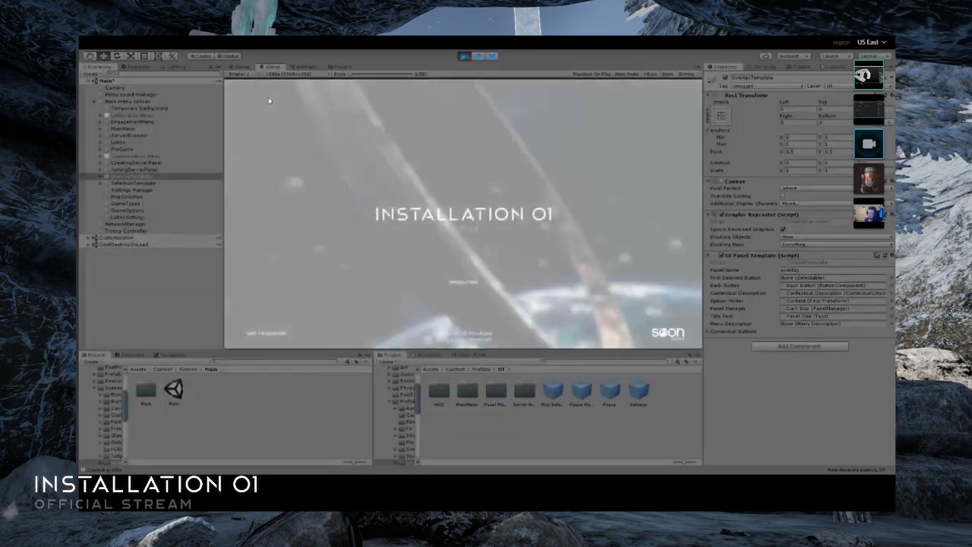
double_click(273, 67)
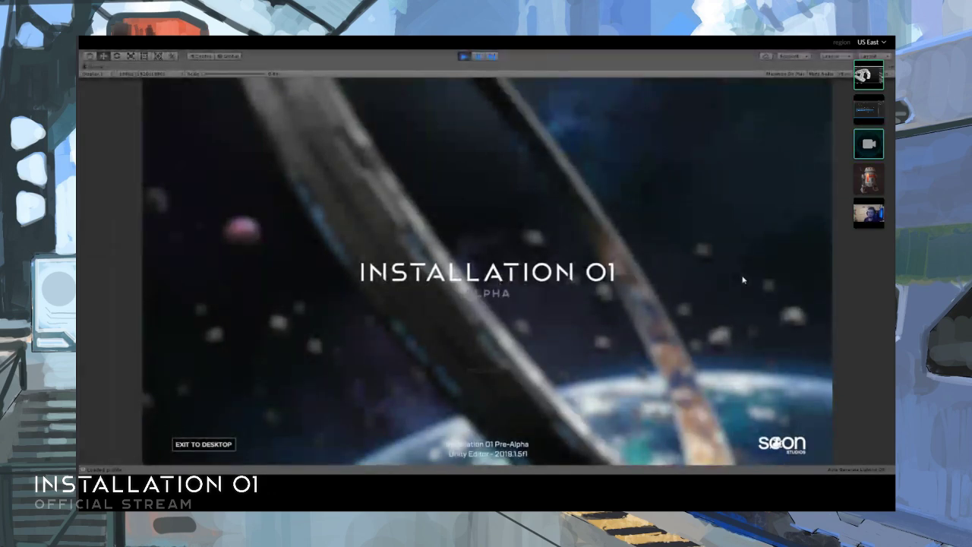
key(Return)
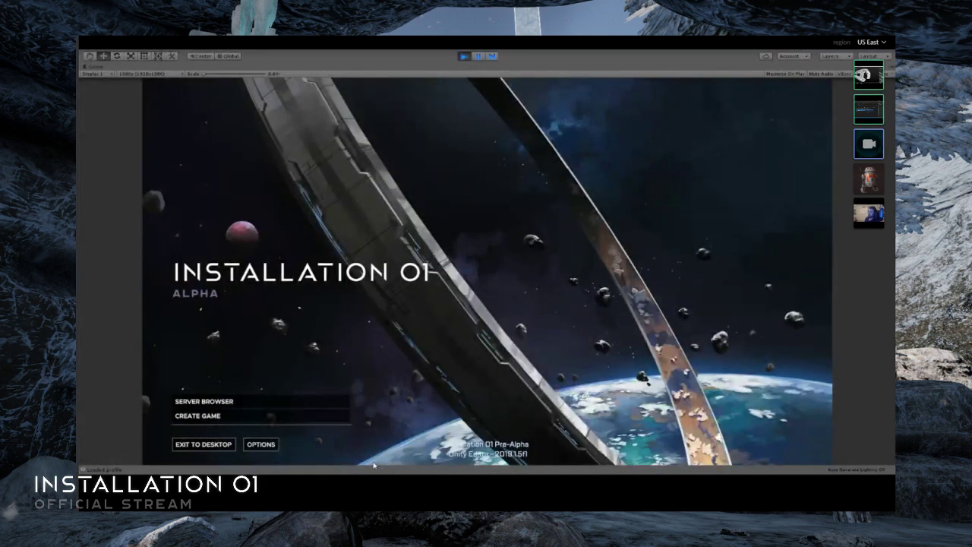
- View the game's Settings screen from the main menu's Options, go back, and reopen it
click(263, 448)
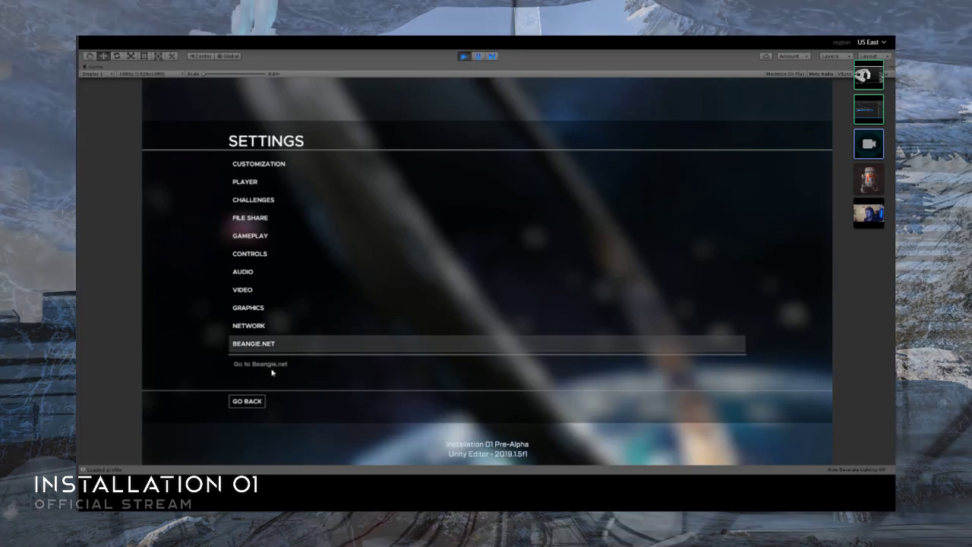
click(247, 401)
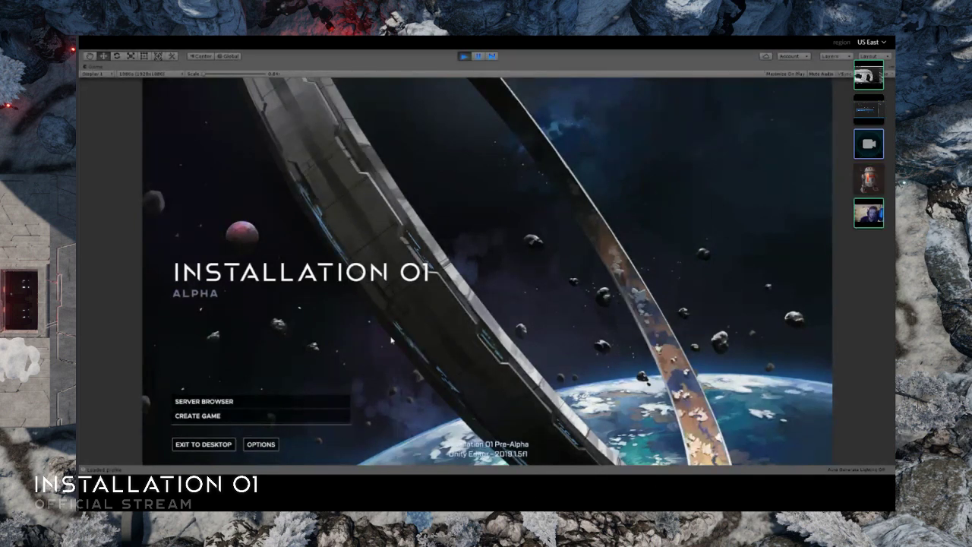
click(260, 444)
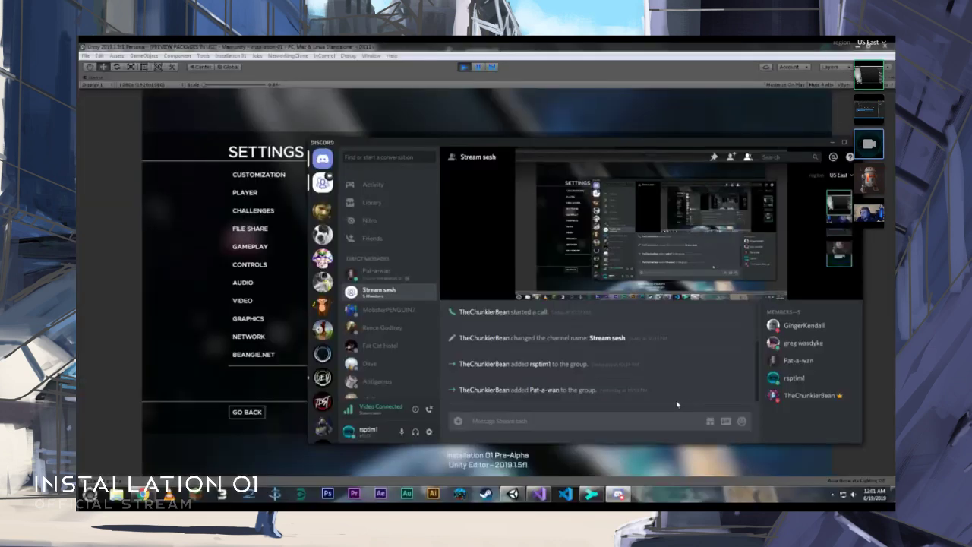
click(236, 230)
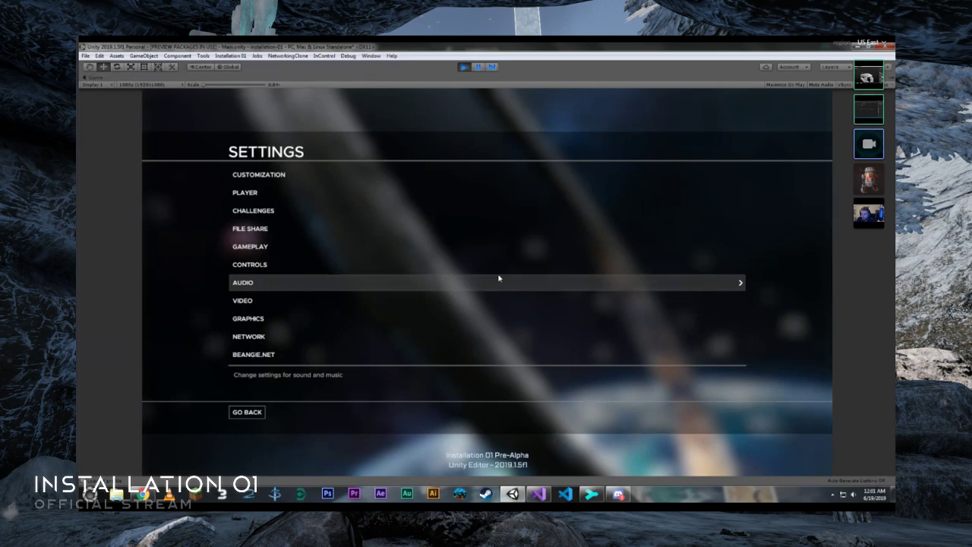
- View the game's Audio settings, return to the settings list, and open the Graphics settings
click(262, 283)
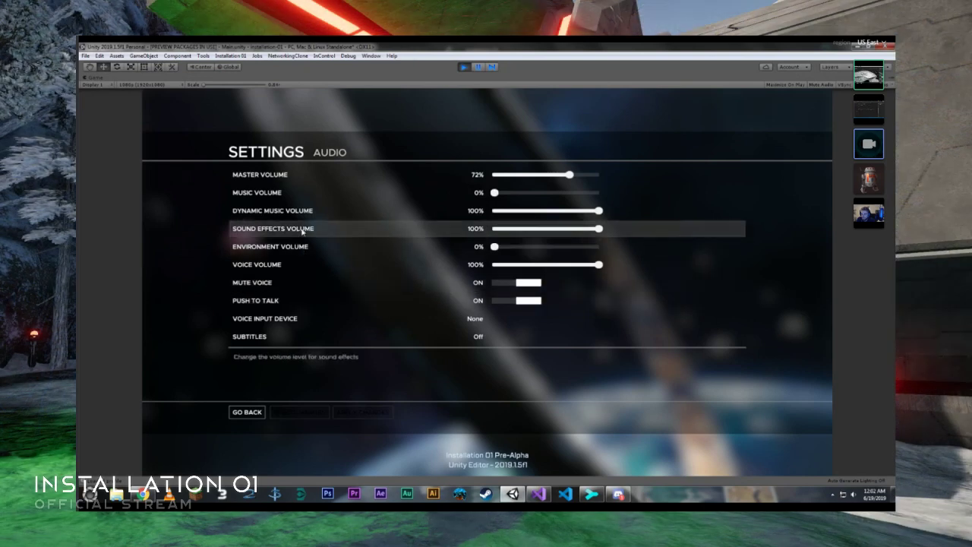
click(248, 414)
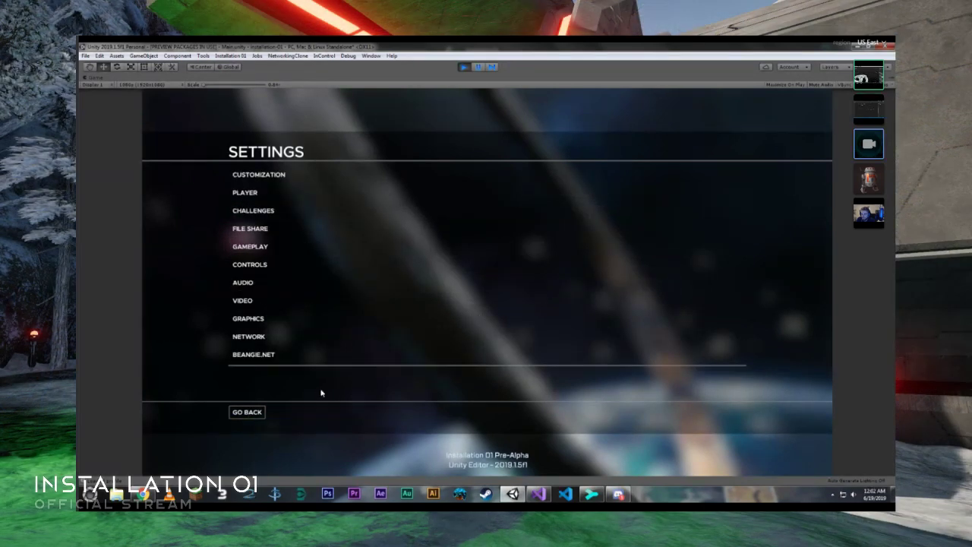
click(307, 320)
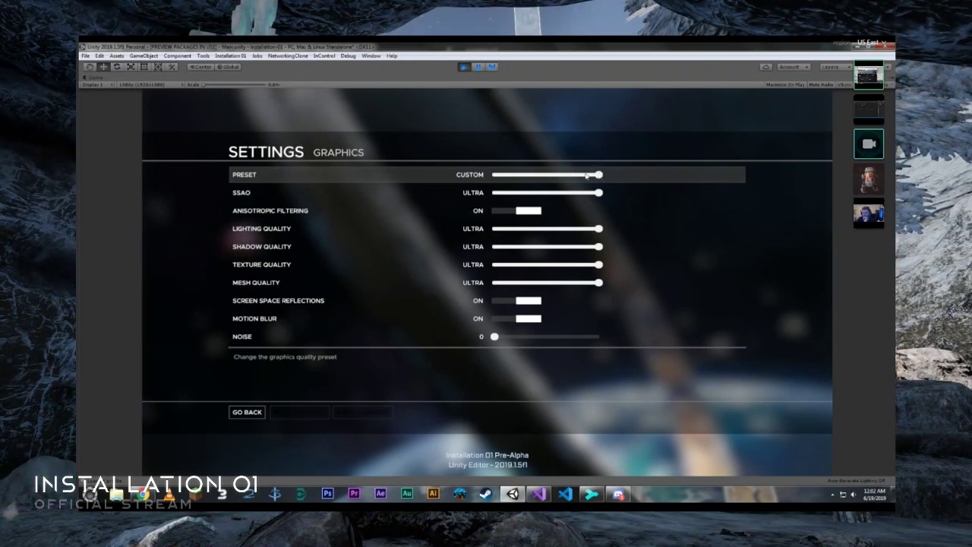
- Try the preset, lighting quality and texture quality sliders, and leave the Graphics settings without applying the changes
mouse_move(587, 177)
mouse_down()
mouse_move(522, 177)
mouse_move(593, 178)
mouse_up()
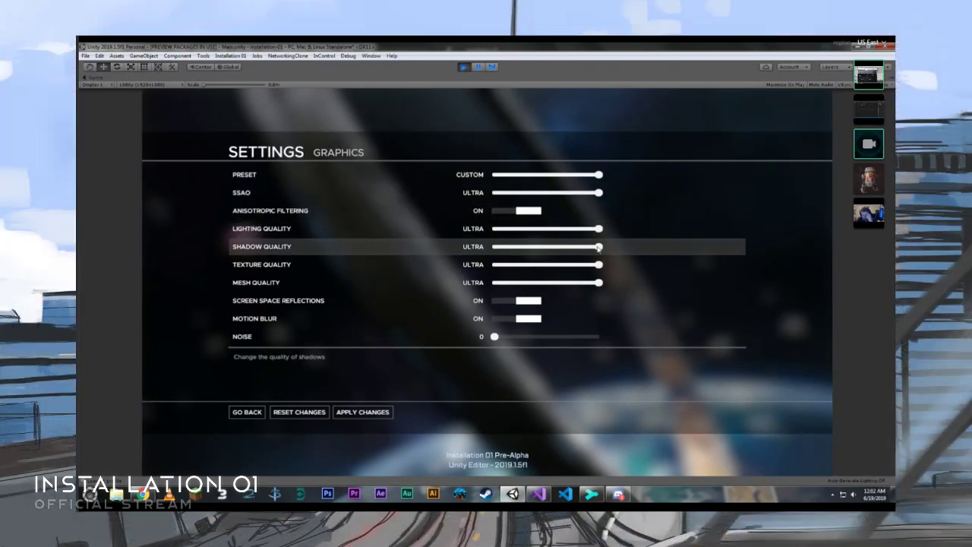
mouse_move(597, 234)
mouse_down()
mouse_move(560, 230)
mouse_move(601, 230)
mouse_up()
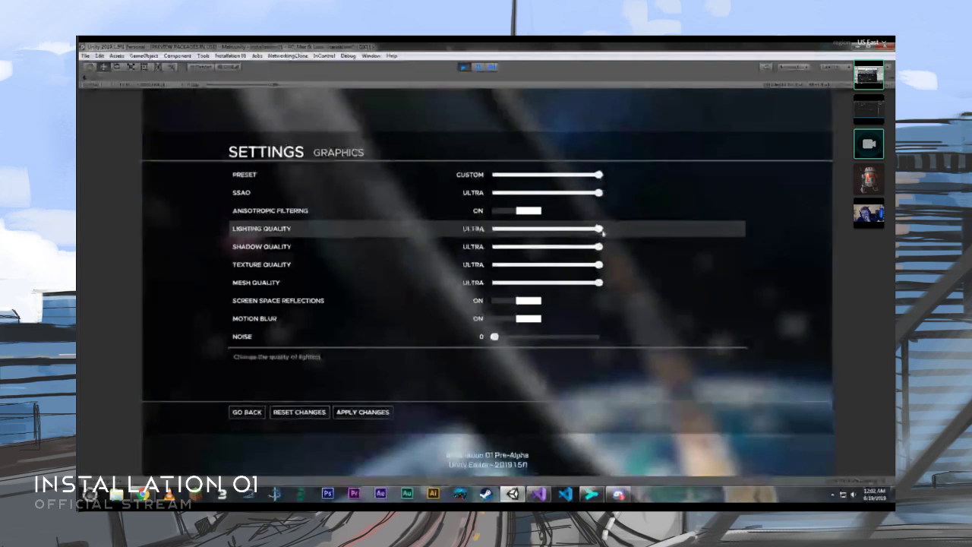
drag(592, 265, 610, 282)
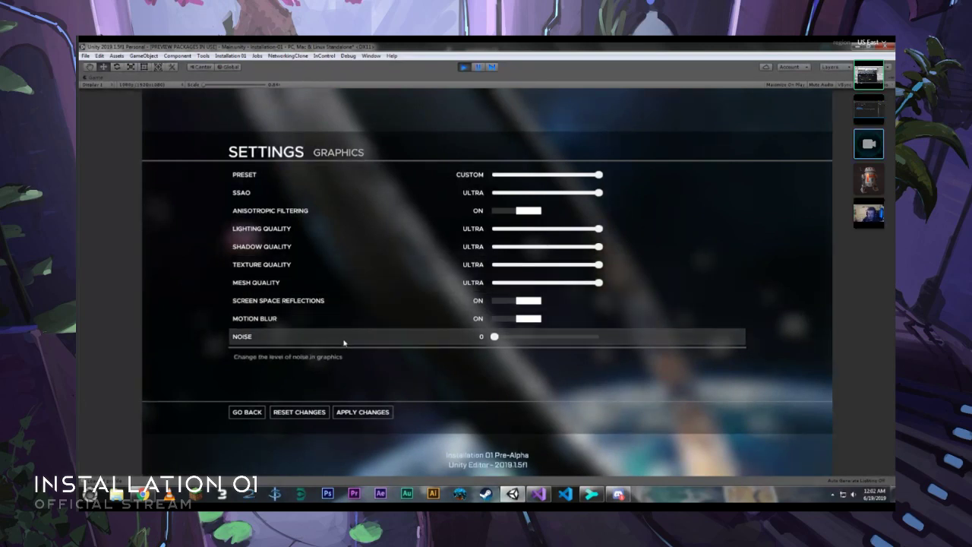
click(252, 412)
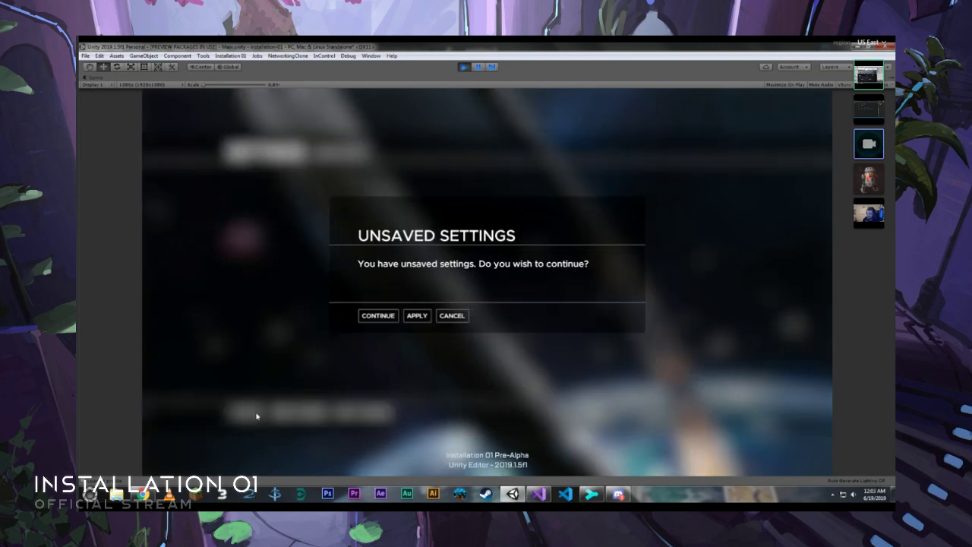
click(386, 317)
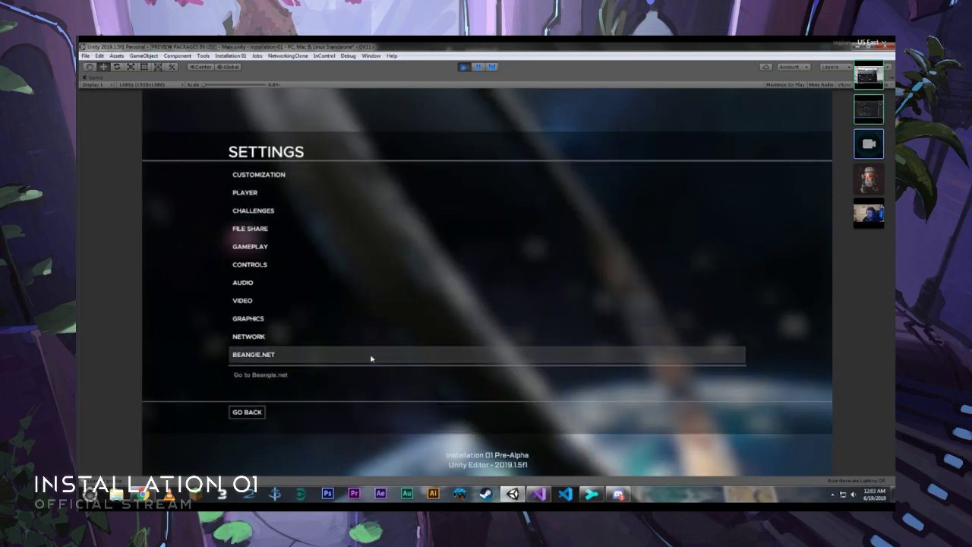
- Follow the Beangie.net link from the settings list into the browser, and close all browser tabs to return to the game
click(321, 358)
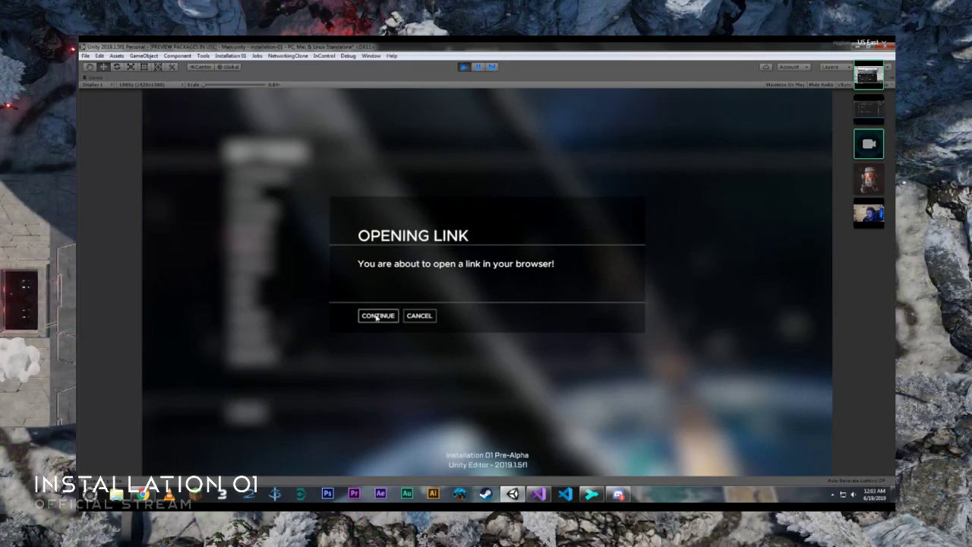
click(376, 316)
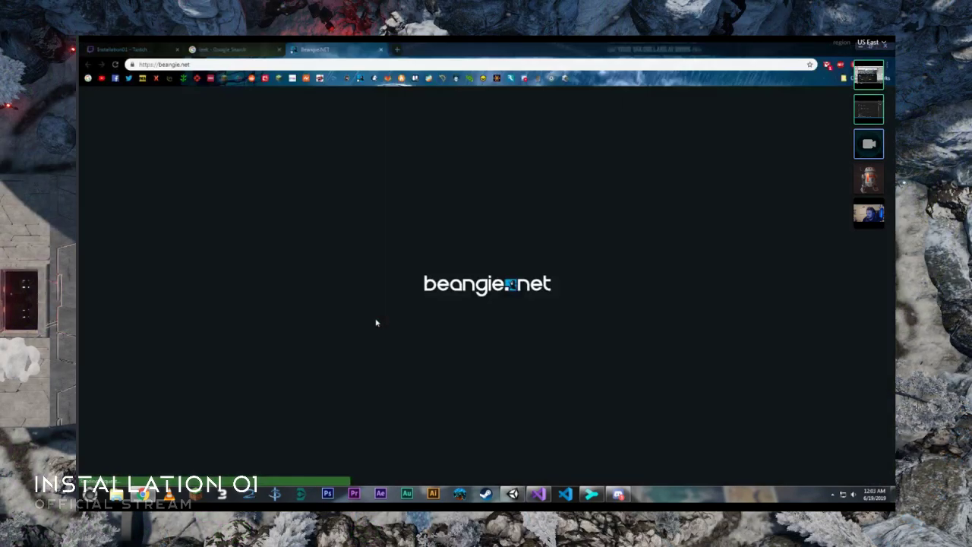
middle_click(157, 46)
middle_click(158, 45)
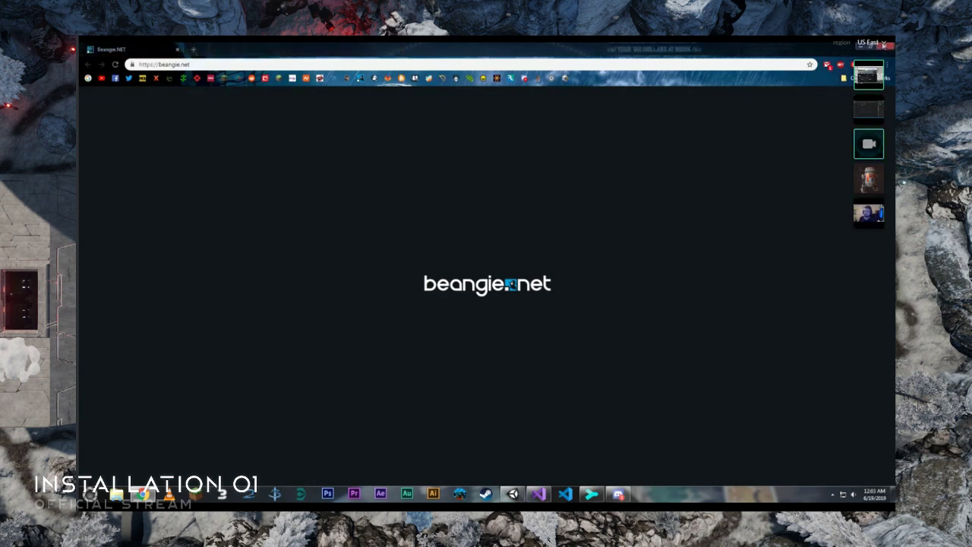
click(884, 46)
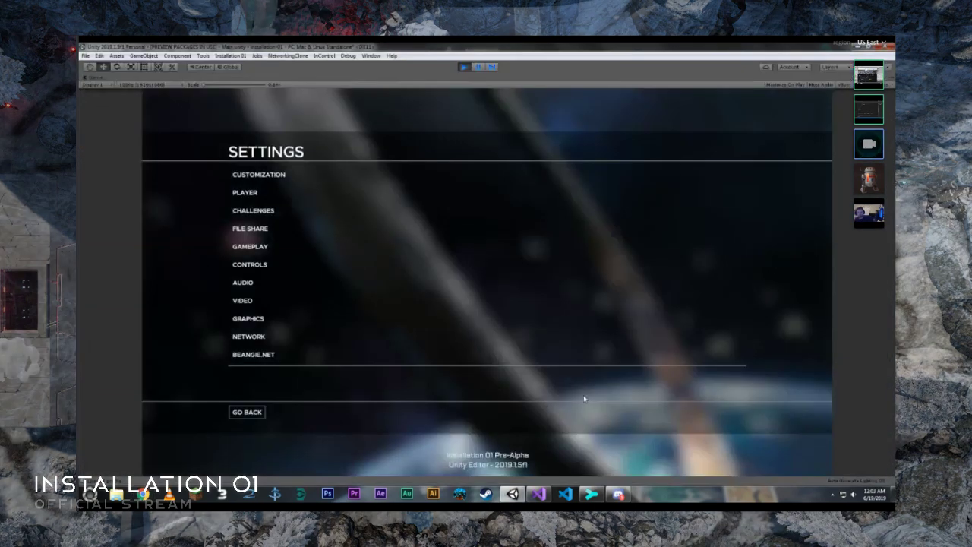
- Return to the game's main menu and create a new game lobby
click(247, 413)
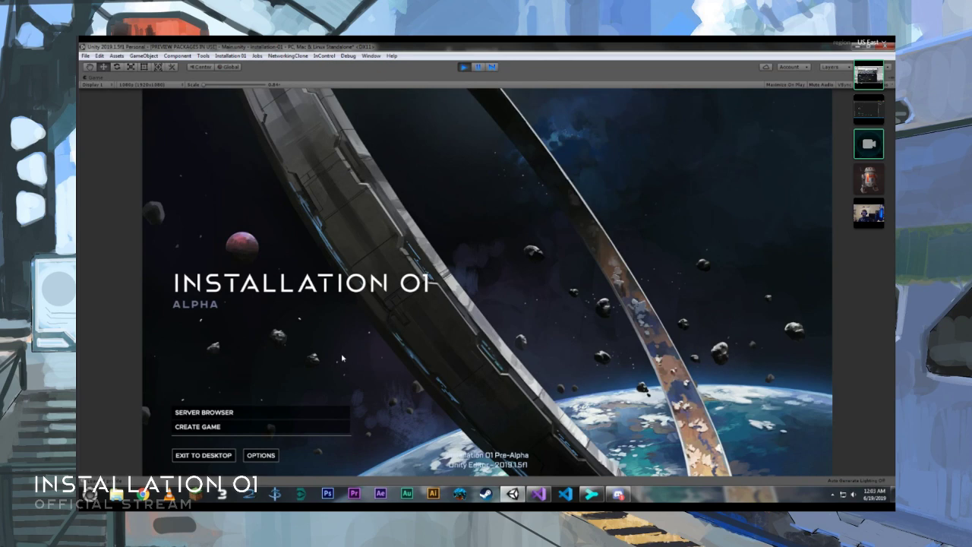
click(303, 433)
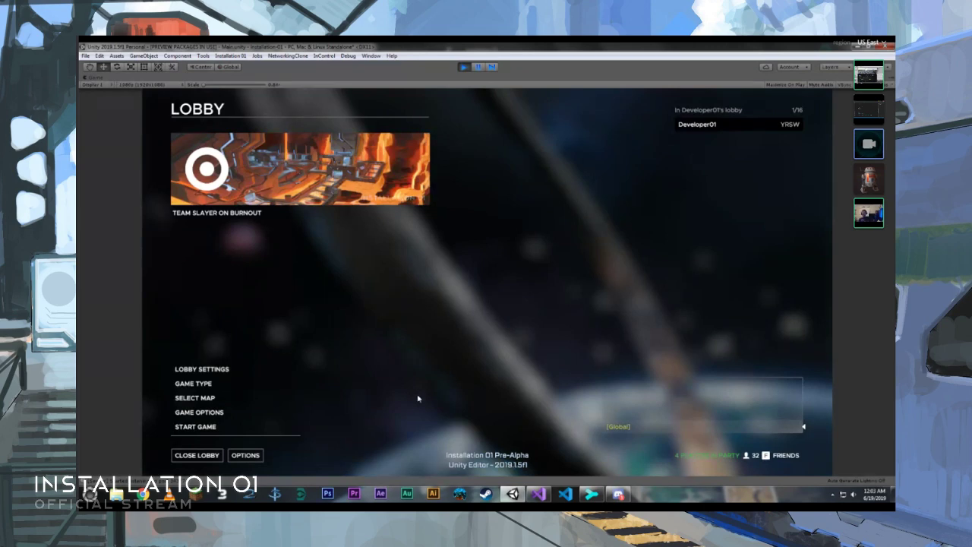
- Send the messages "this is a cool lobby" and "it works!" in the lobby's global chat
click(633, 433)
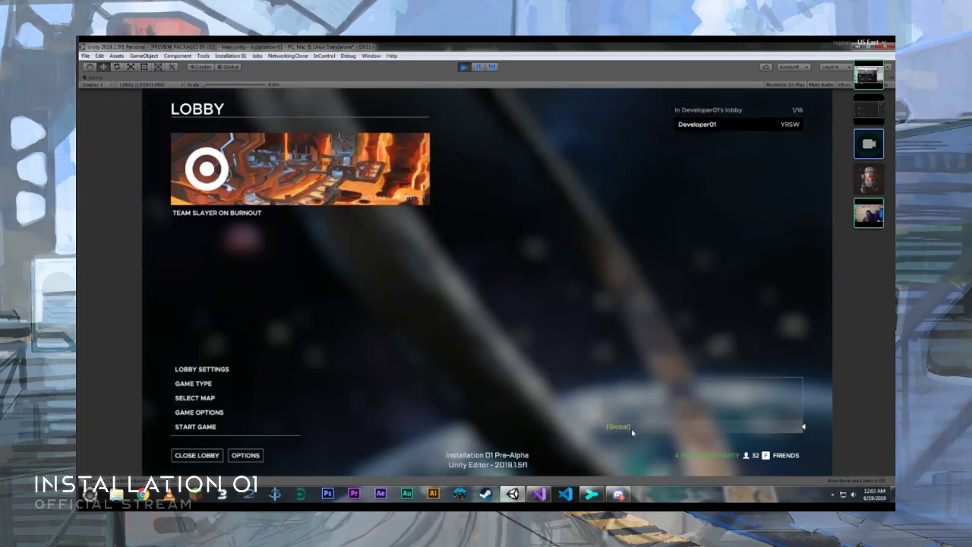
text(this is a c)
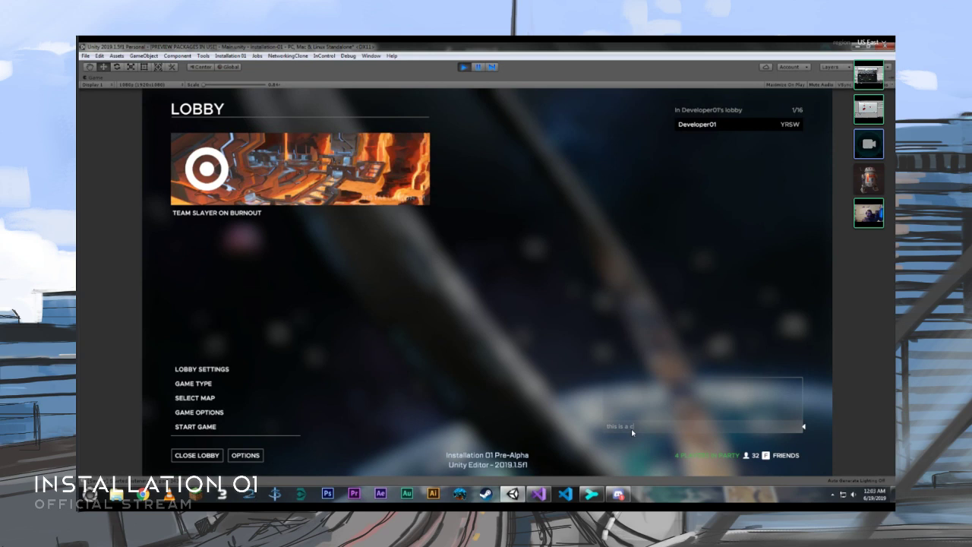
text(ool lobby)
key(Return)
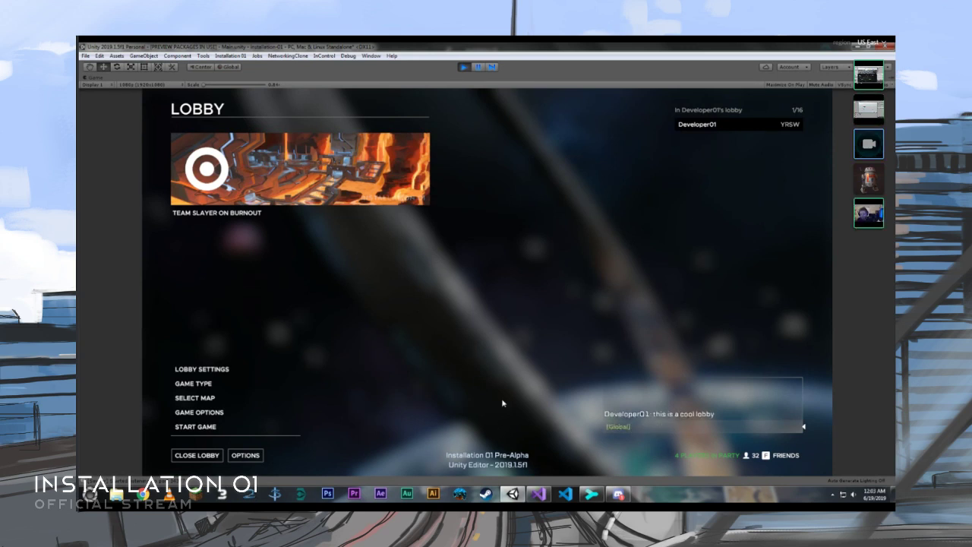
click(626, 427)
text(it works!)
key(Return)
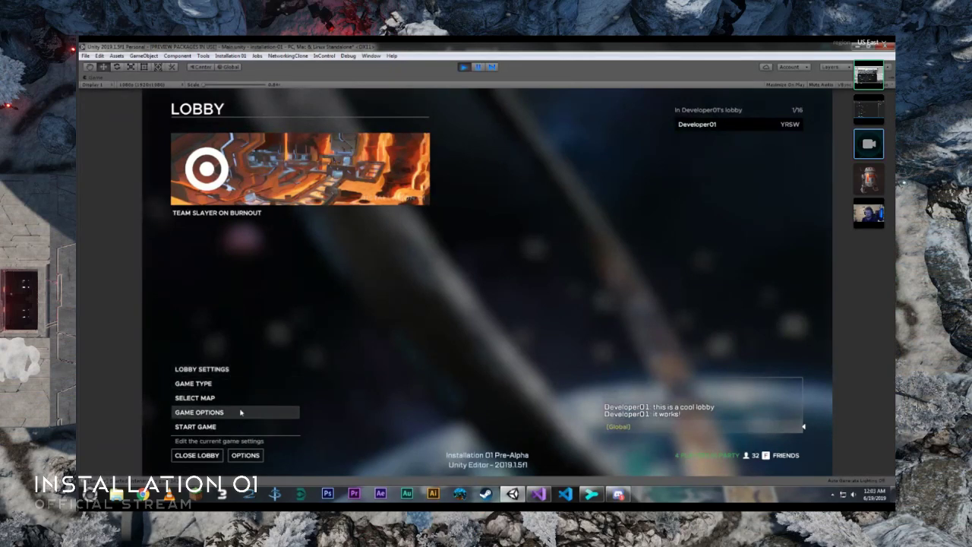
- View the Lobby Settings screen and return to the lobby
click(285, 372)
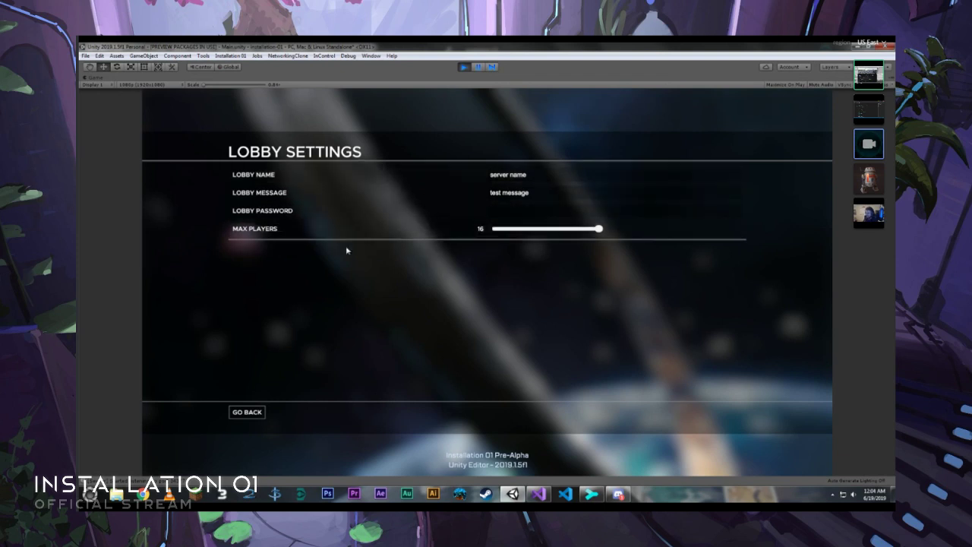
click(247, 413)
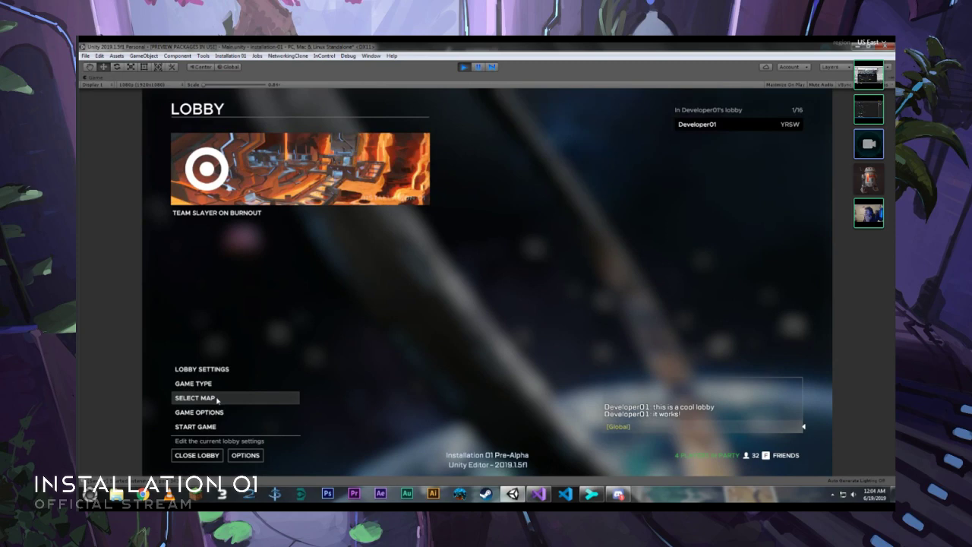
- View the lobby's map list, go back, and reopen it to choose Obelisk as the map
click(216, 400)
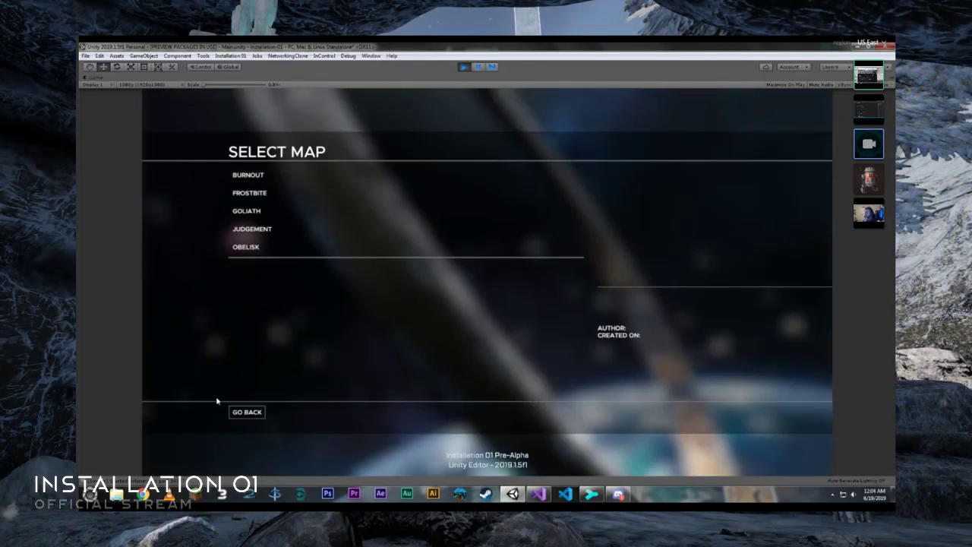
click(248, 412)
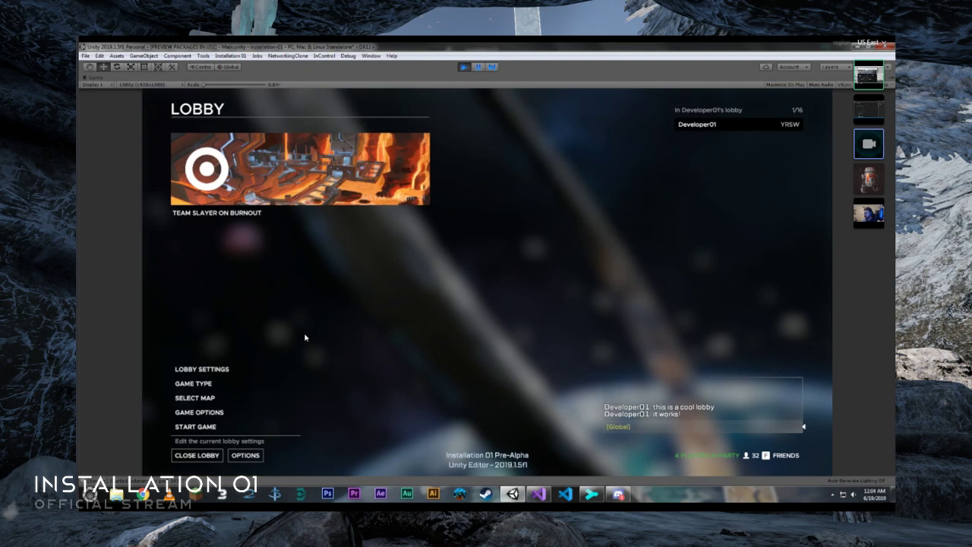
click(234, 398)
click(293, 250)
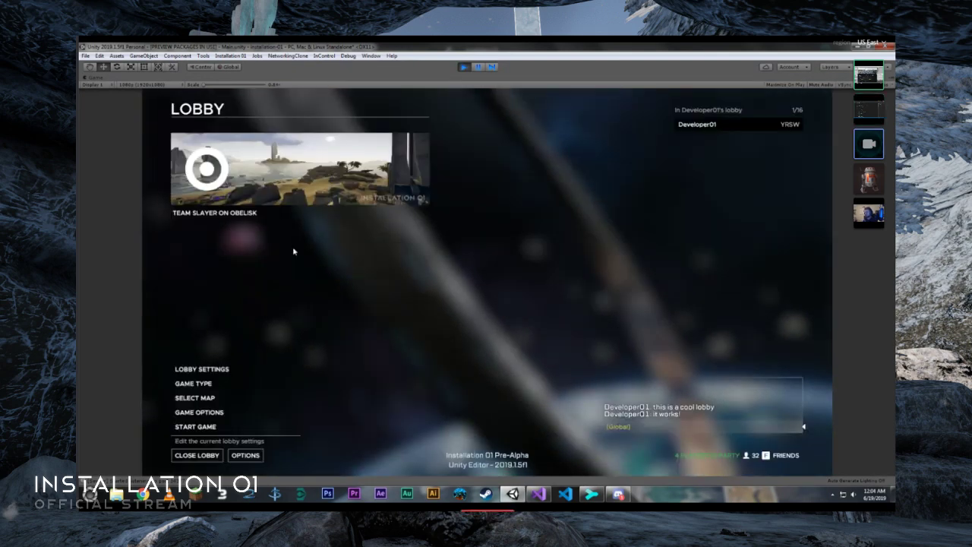
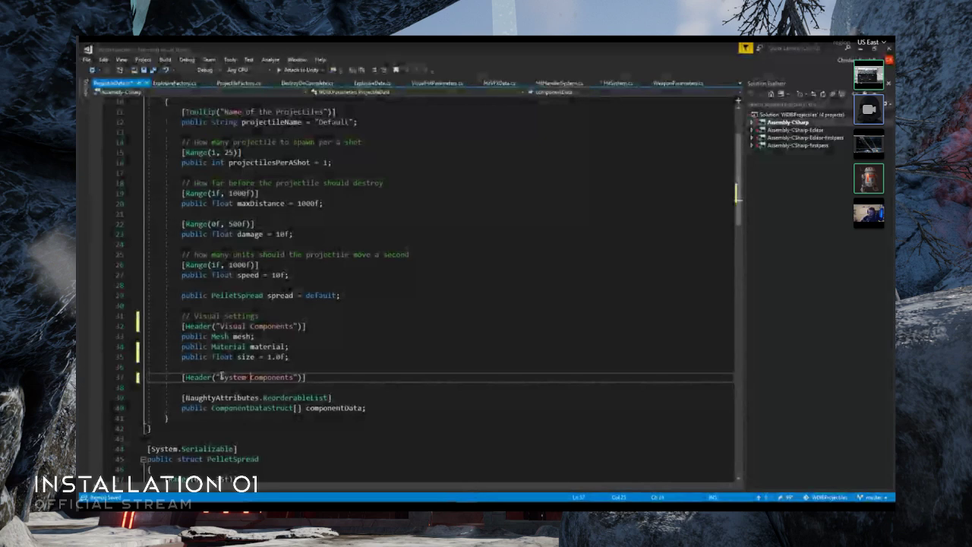
- Add a "Main Data" Header attribute above the projectileName field in the ProjectileData class and save the script
scroll(368, 306, up, 3)
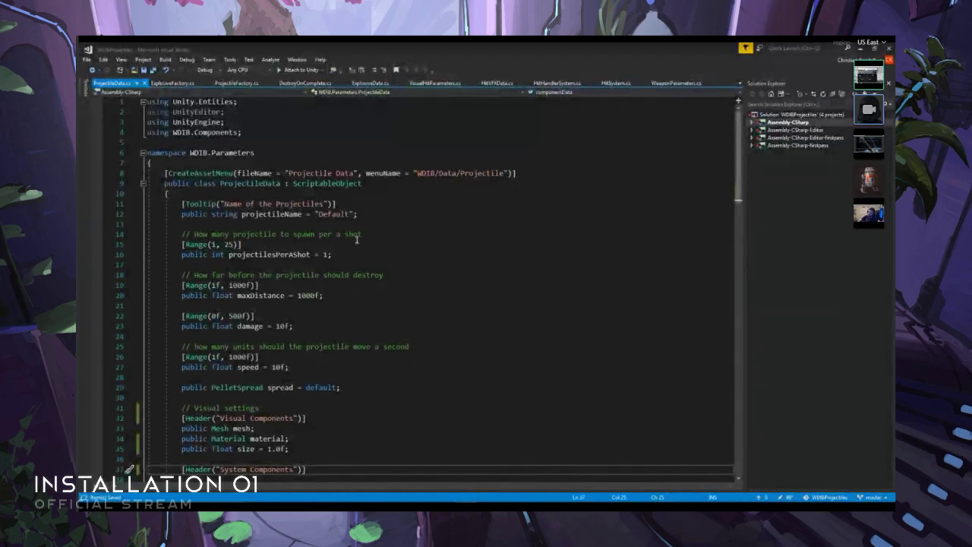
click(381, 197)
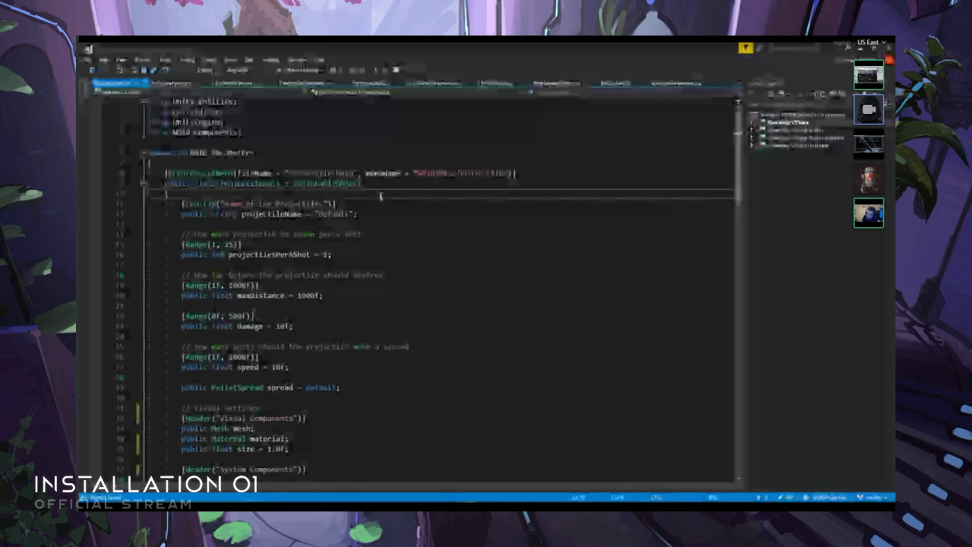
key(Return)
text([Head)
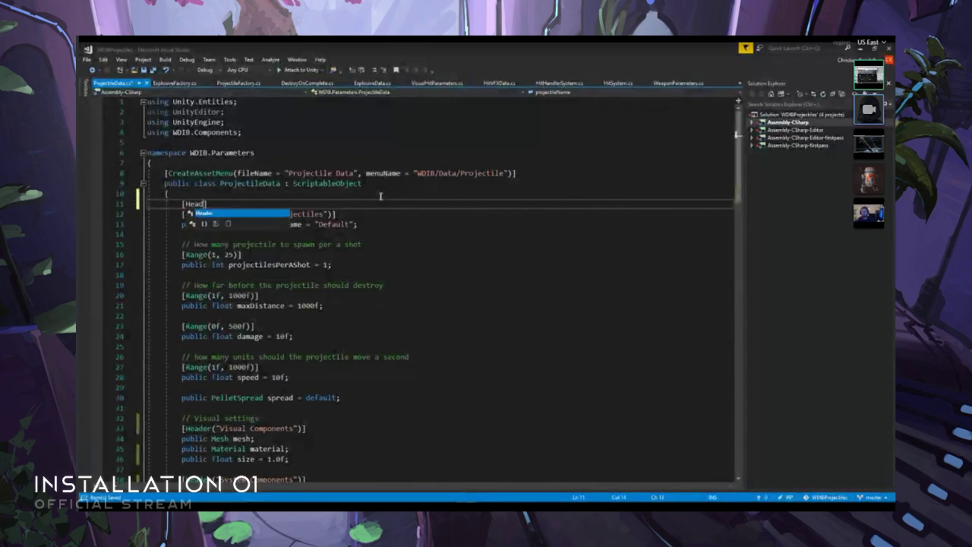
text(er()
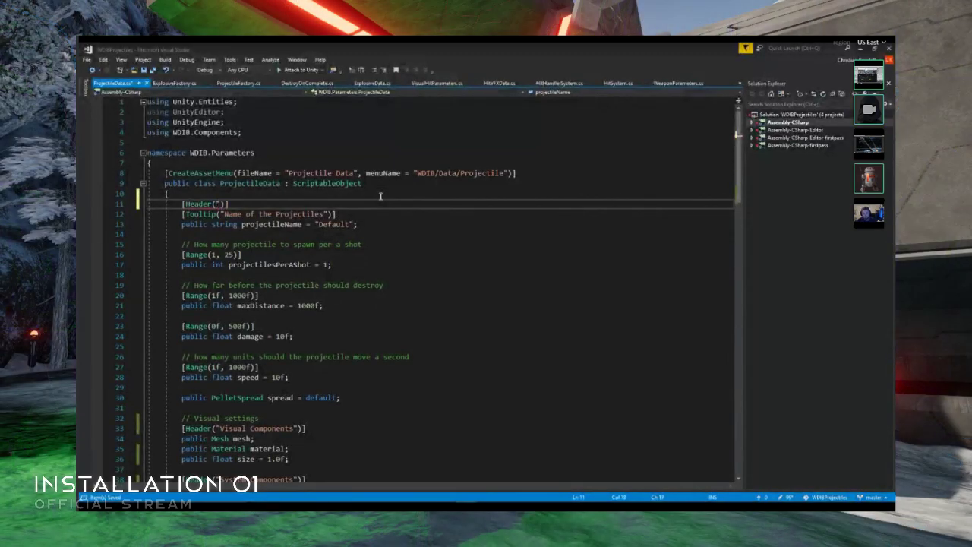
text("Pro)
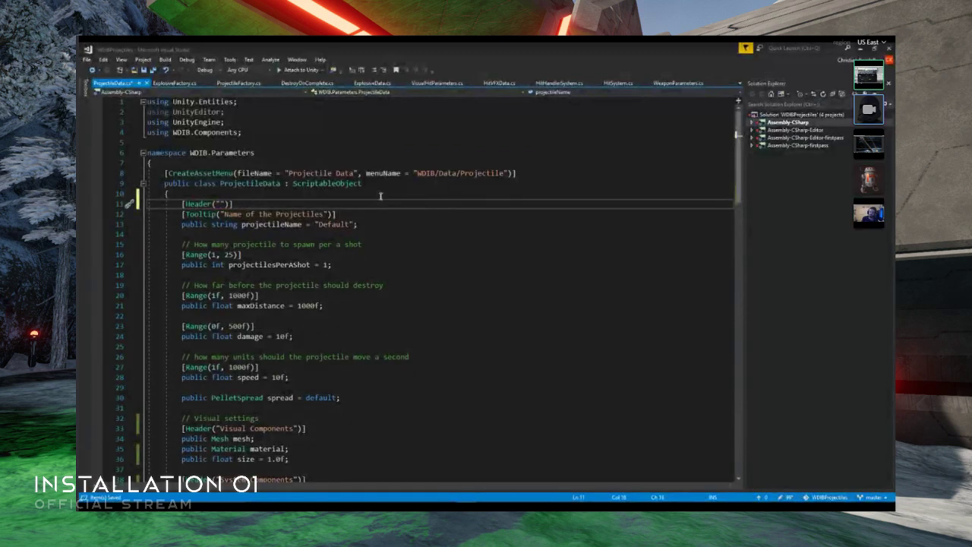
text(Main Data)
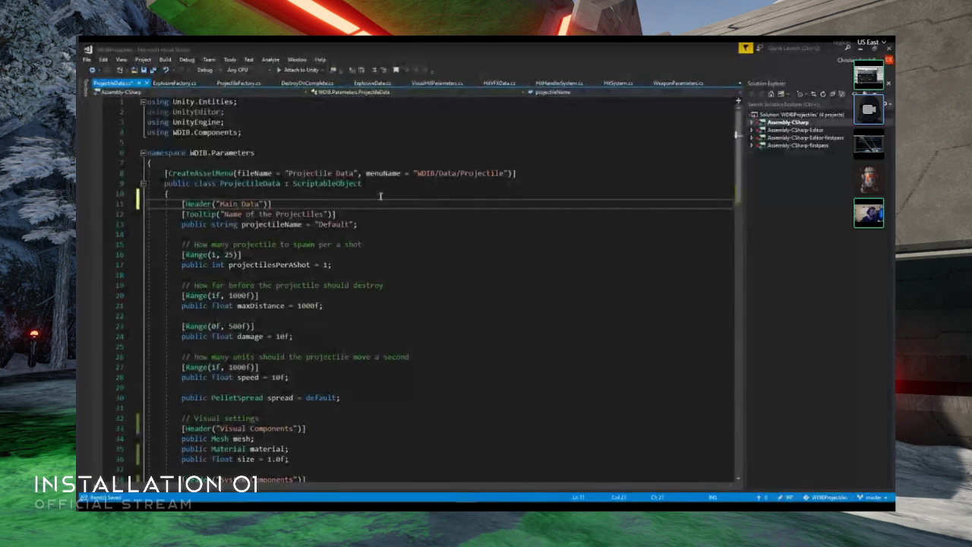
key(ctrl+s)
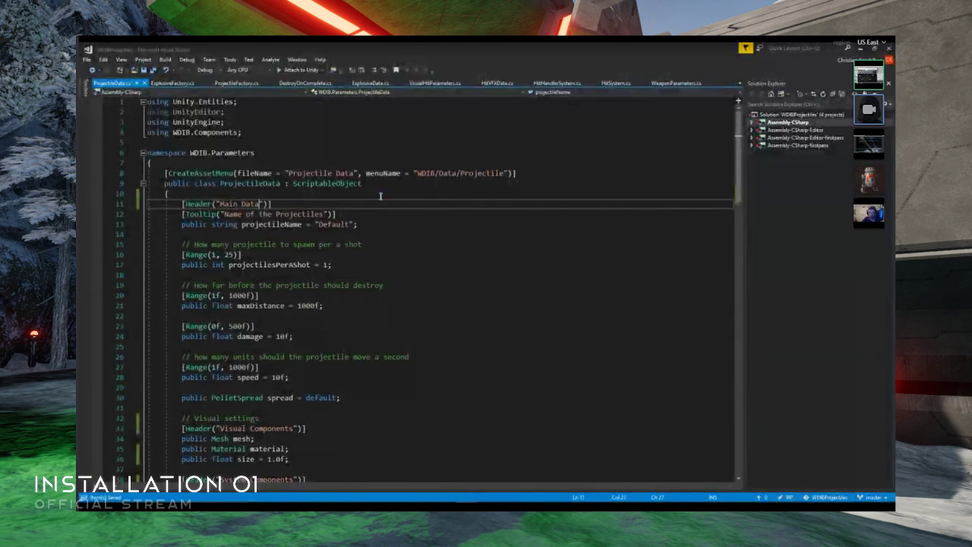
- Switch to Unity, look over the running projectile scene, and search the project for "multi" to inspect the MultiShot_Explosive asset
click(447, 494)
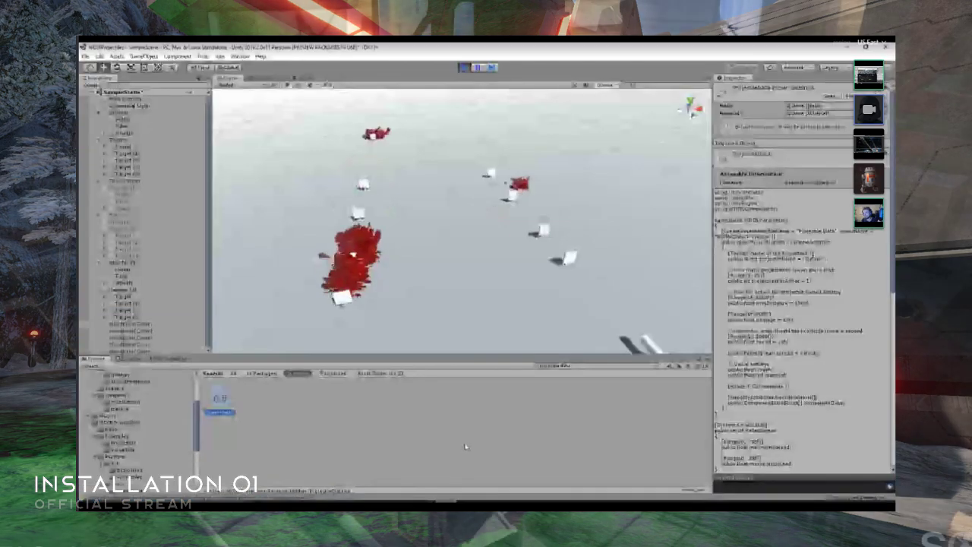
click(466, 446)
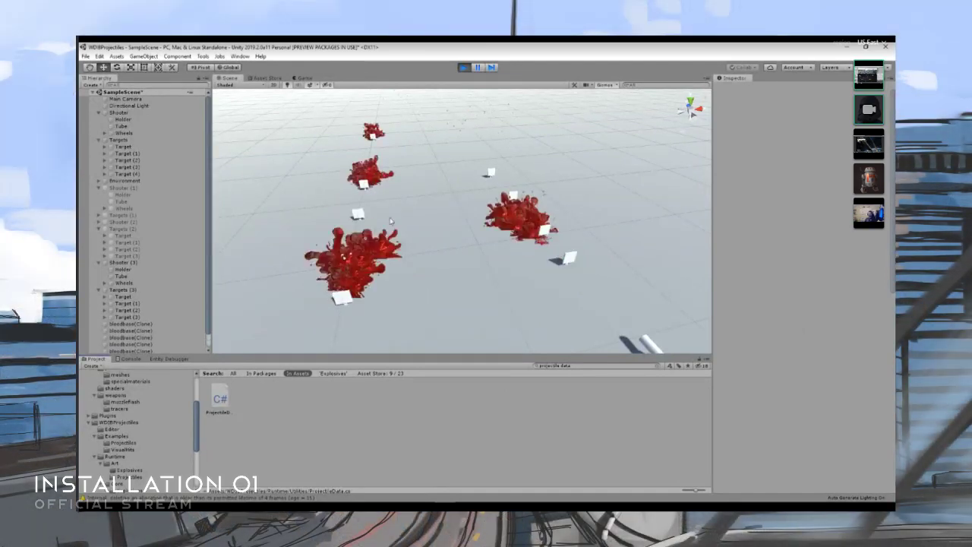
right_drag(363, 328, 389, 270)
scroll(144, 400, up, 3)
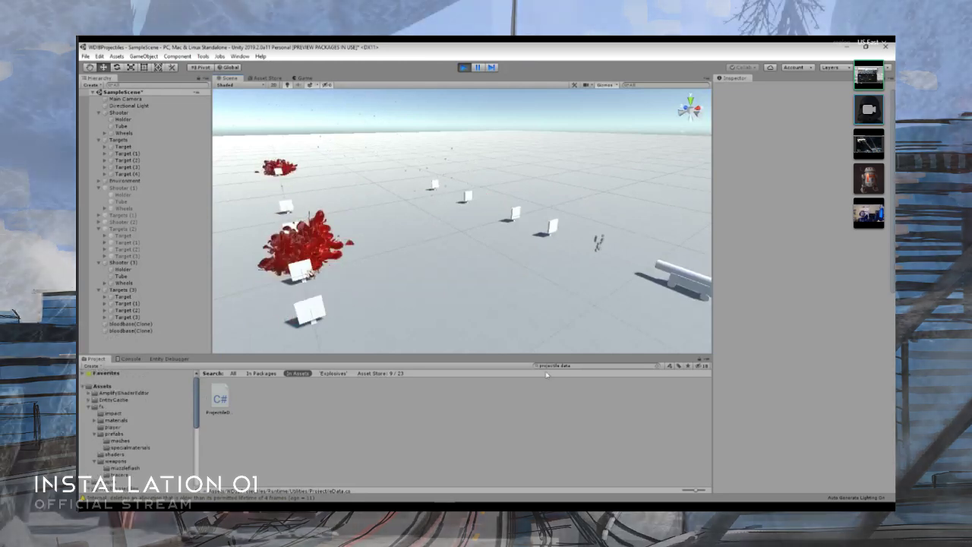
click(552, 367)
text(multi)
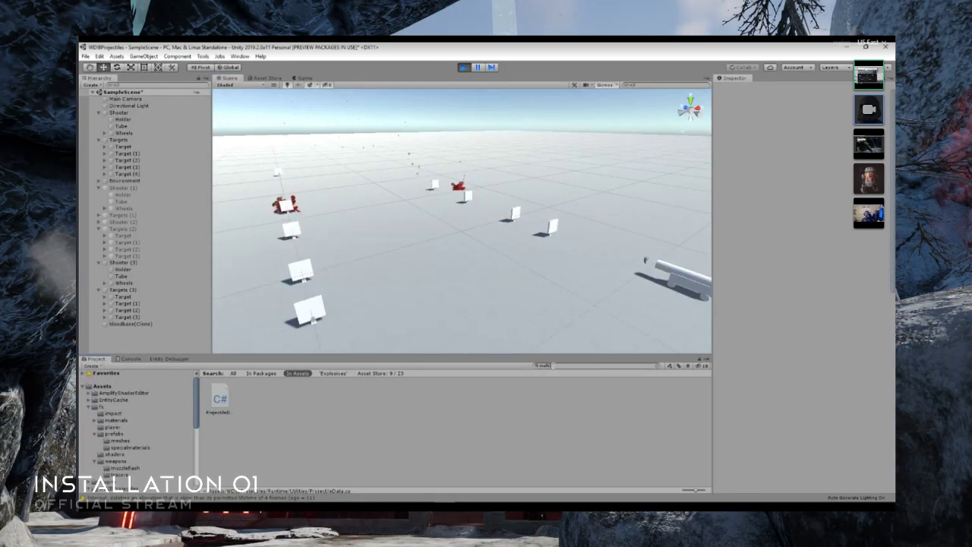
click(317, 395)
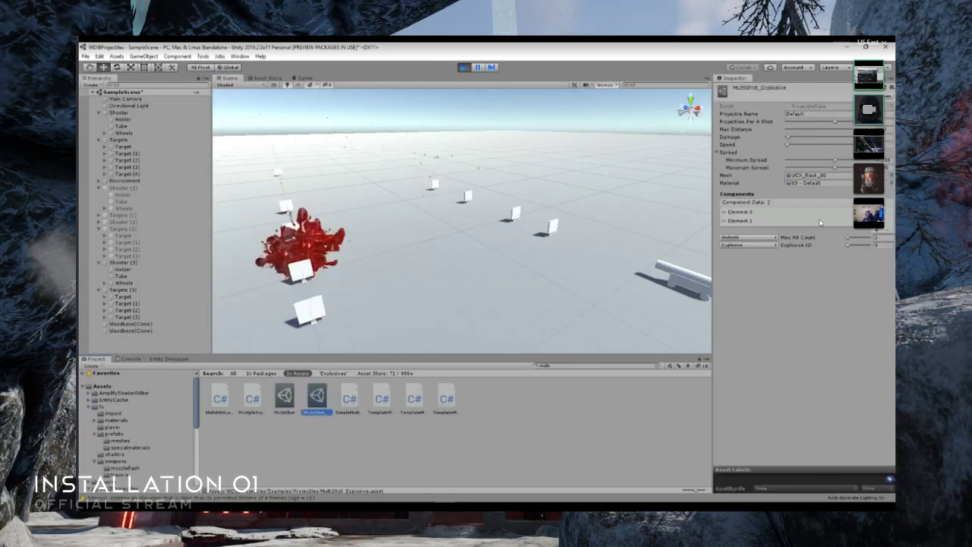
- Search the project for "exp", set the DefaultExplosive asset's particle effect to flesh impact high, and view the impacts in the scene
click(592, 369)
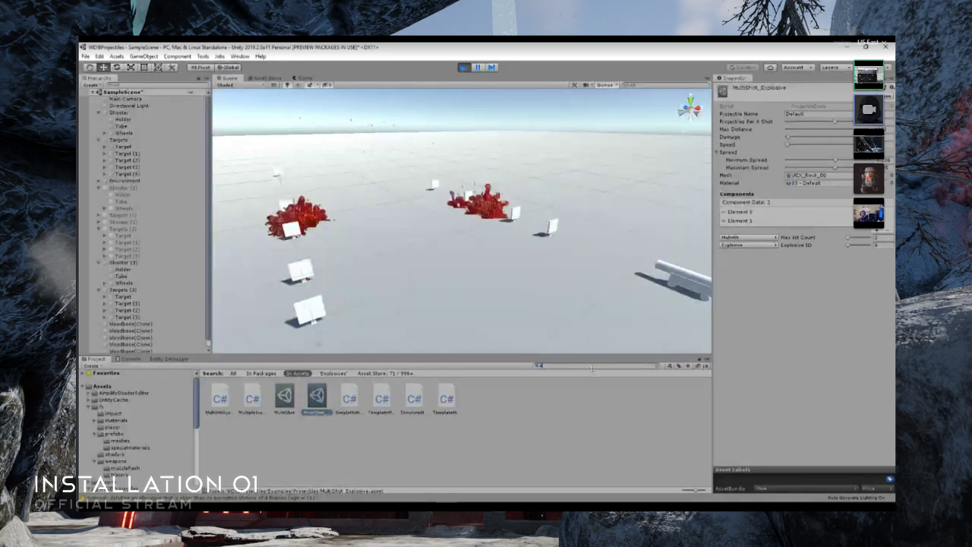
text(explosive)
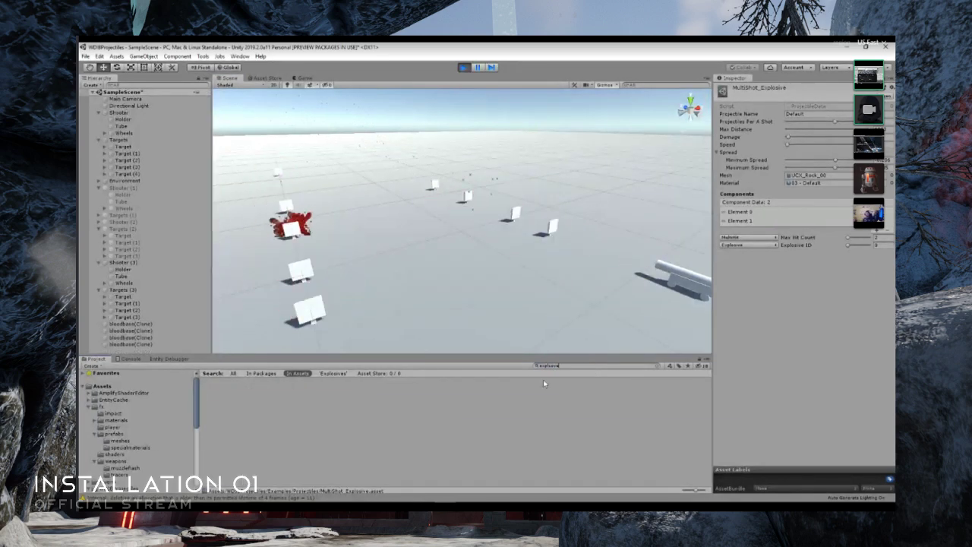
key(BackSpace)
key(BackSpace)
key(BackSpace)
key(BackSpace)
key(BackSpace)
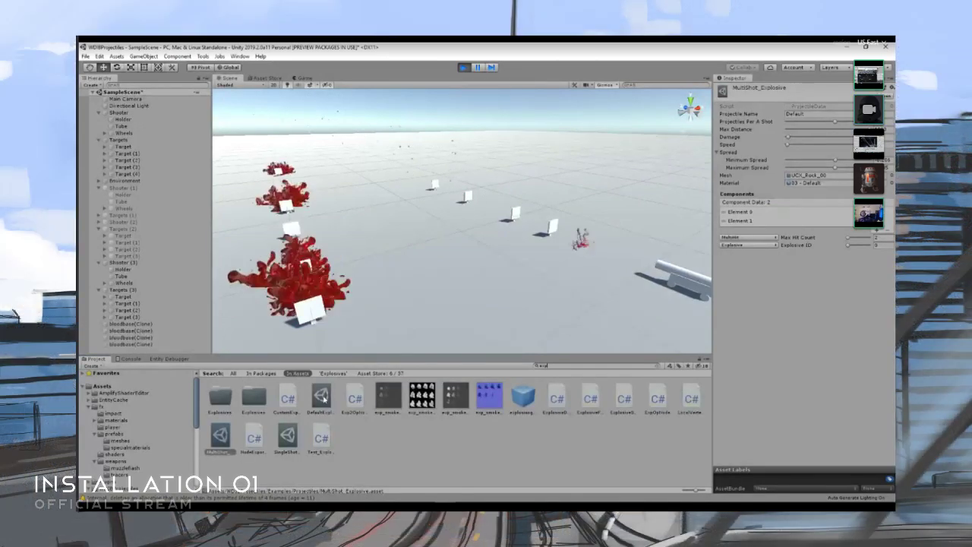
click(320, 397)
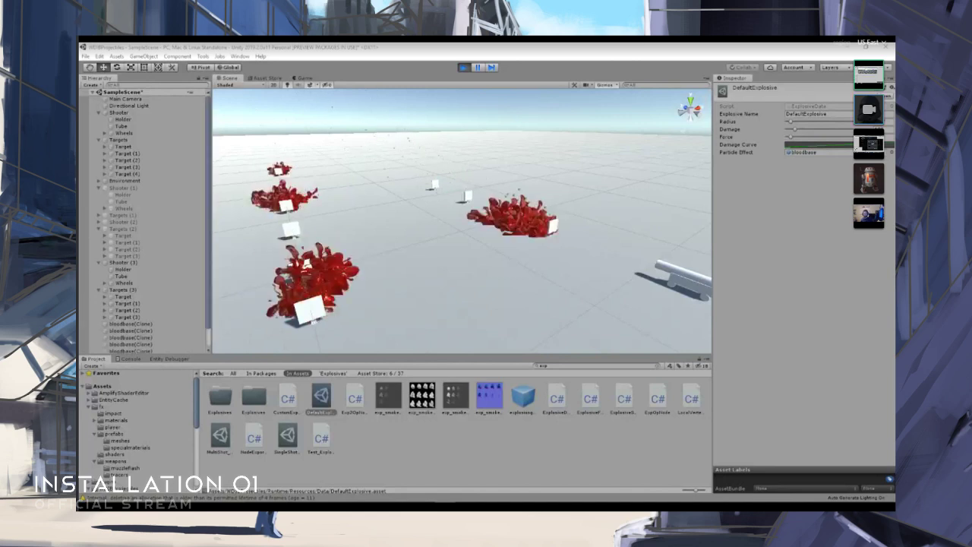
drag(522, 396, 817, 153)
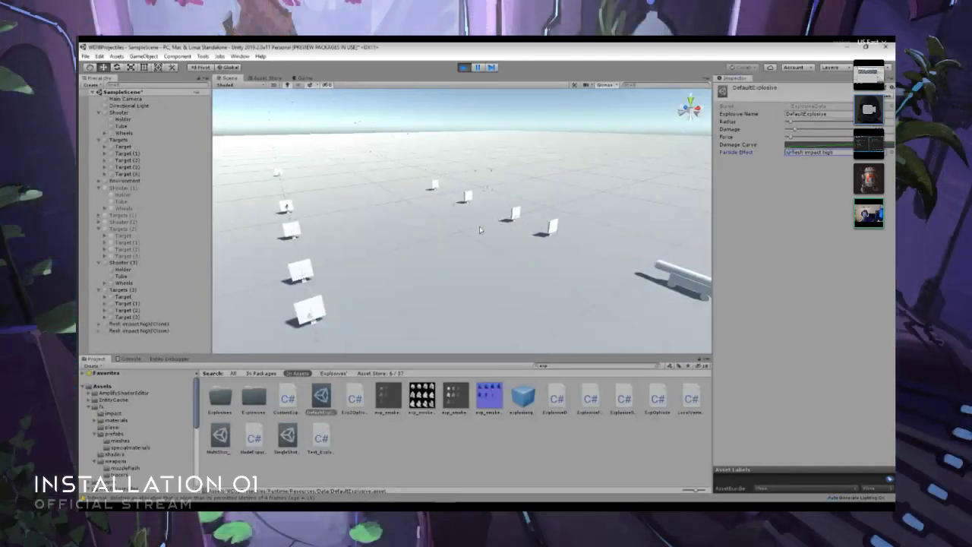
right_drag(480, 230, 537, 268)
key(w)
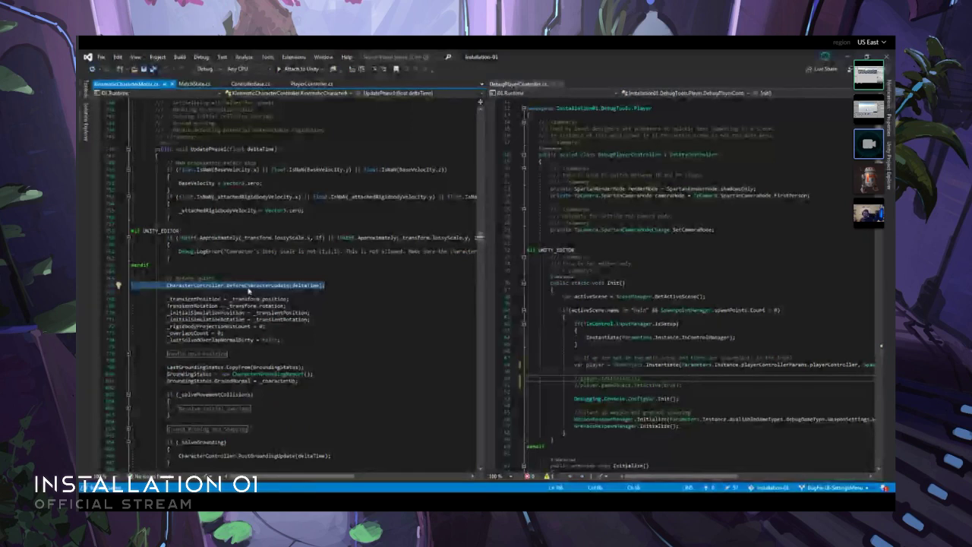
- Switch to Visual Studio and examine the CharacterController definition and surrounding declarations in KinematicCharacterMotor.cs
click(217, 285)
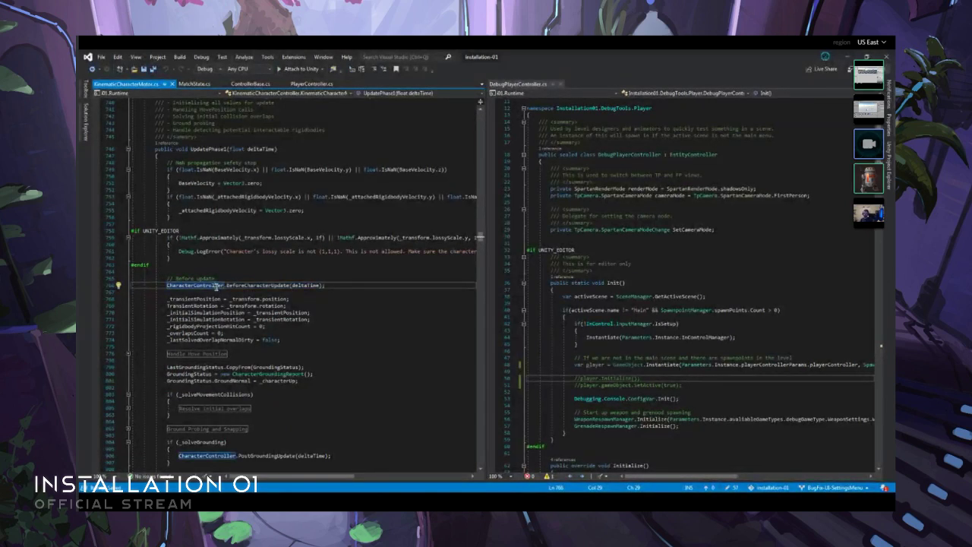
key(F12)
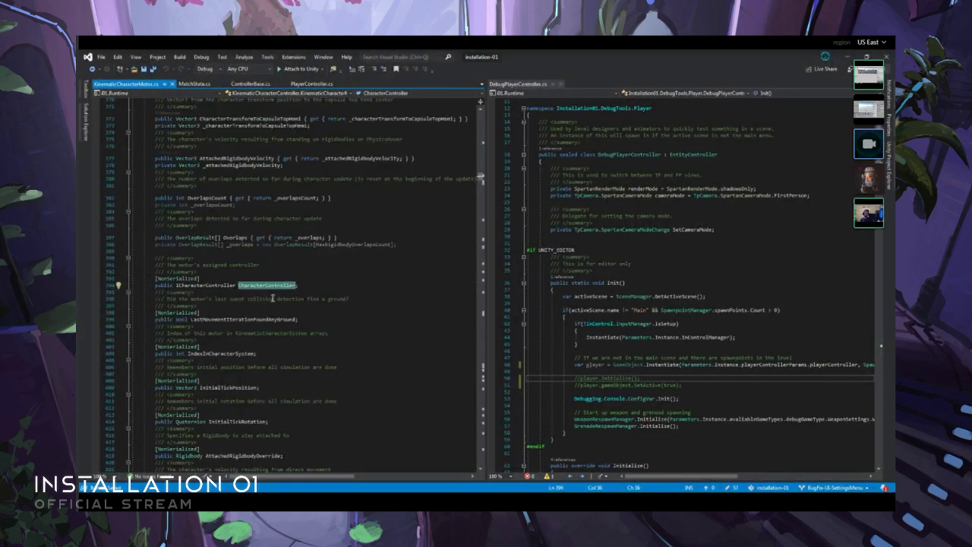
key(ctrl+minus)
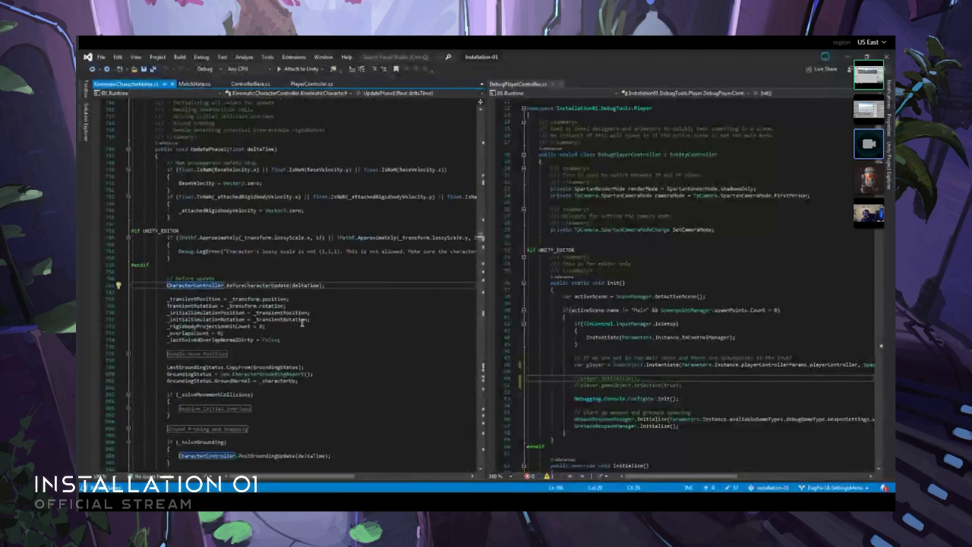
key(F12)
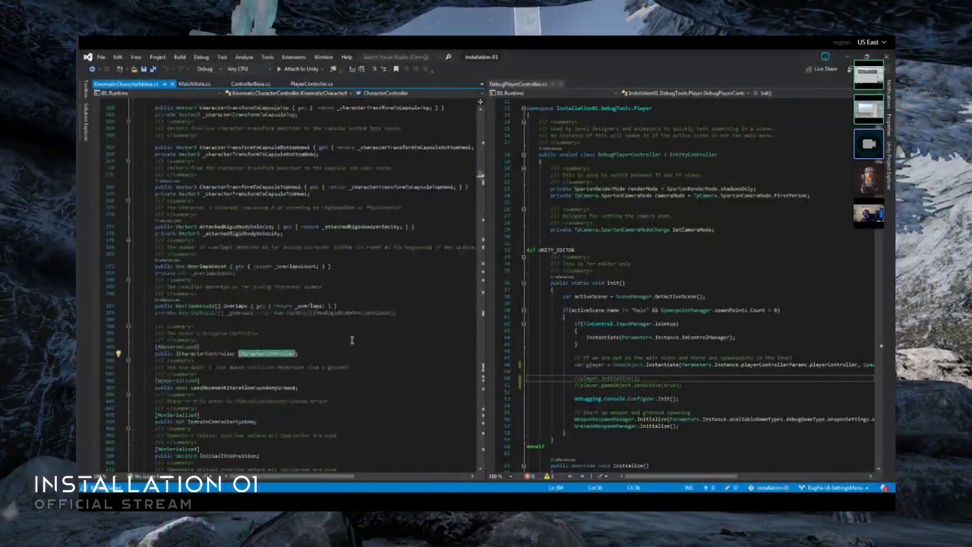
scroll(352, 339, down, 12)
scroll(352, 340, up, 20)
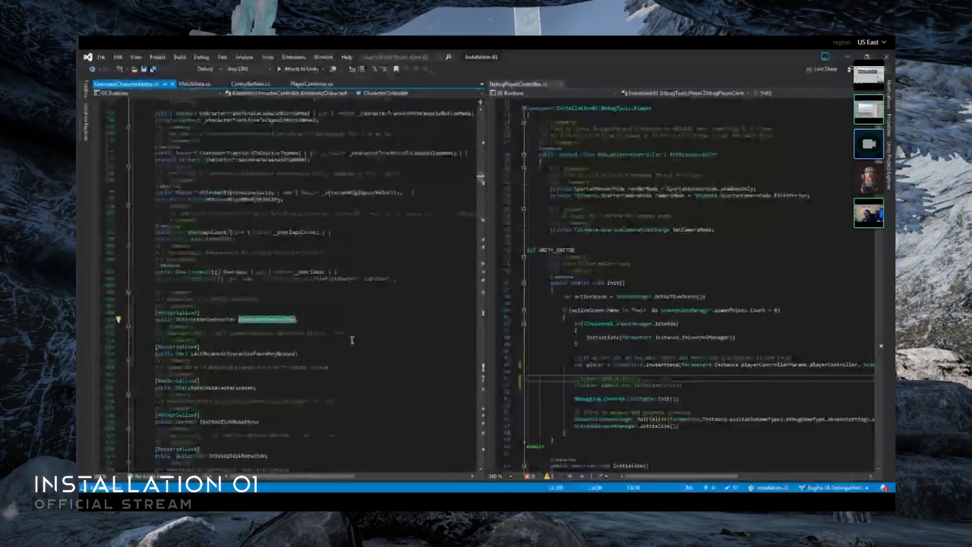
scroll(421, 305, up, 20)
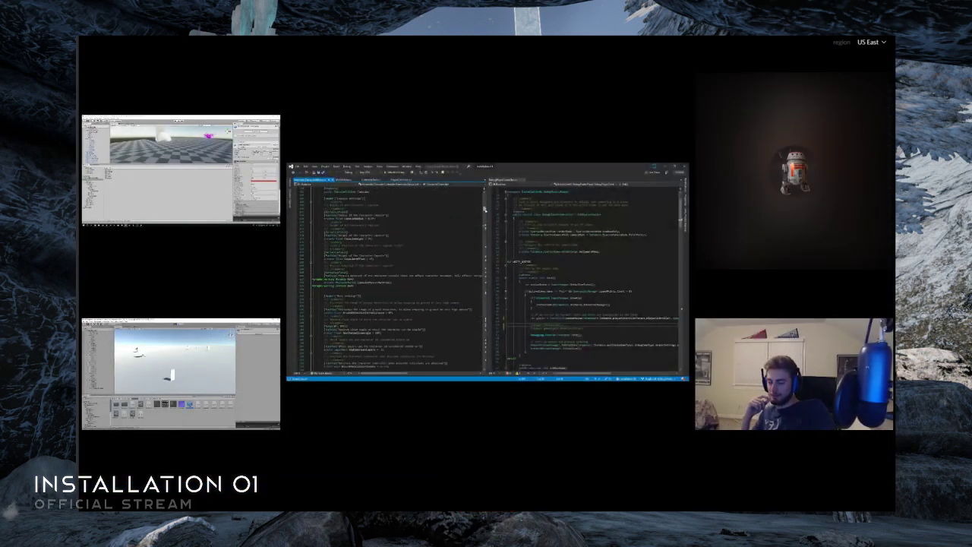
scroll(461, 212, up, 15)
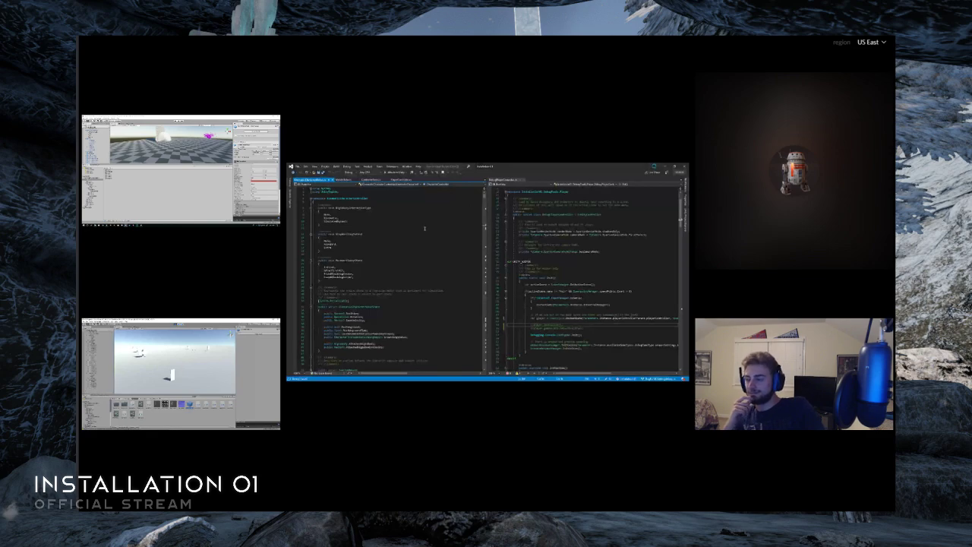
key(ctrl+minus)
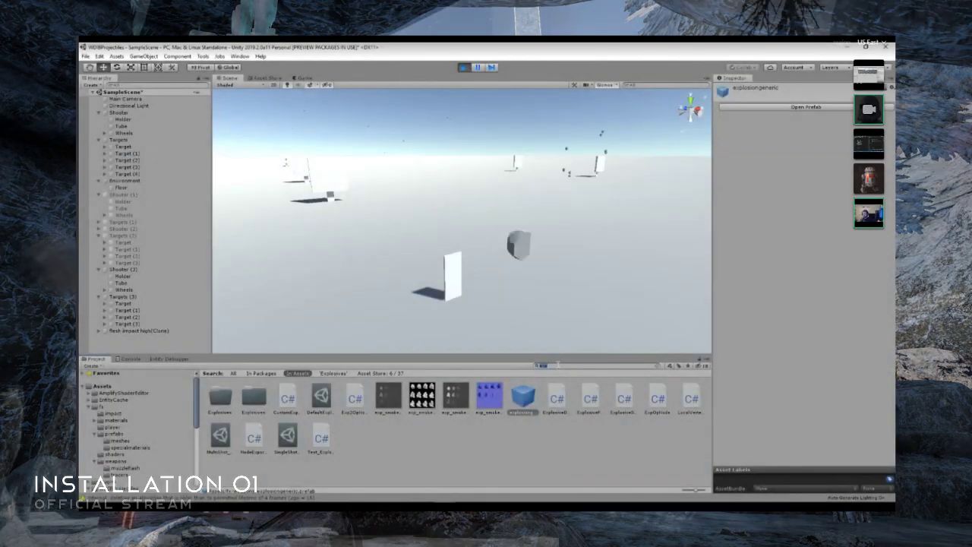
- Switch to Unity, find and open the flesh impact high prefab, set its particle duration to 1.00, and play the effect preview
text(flesh)
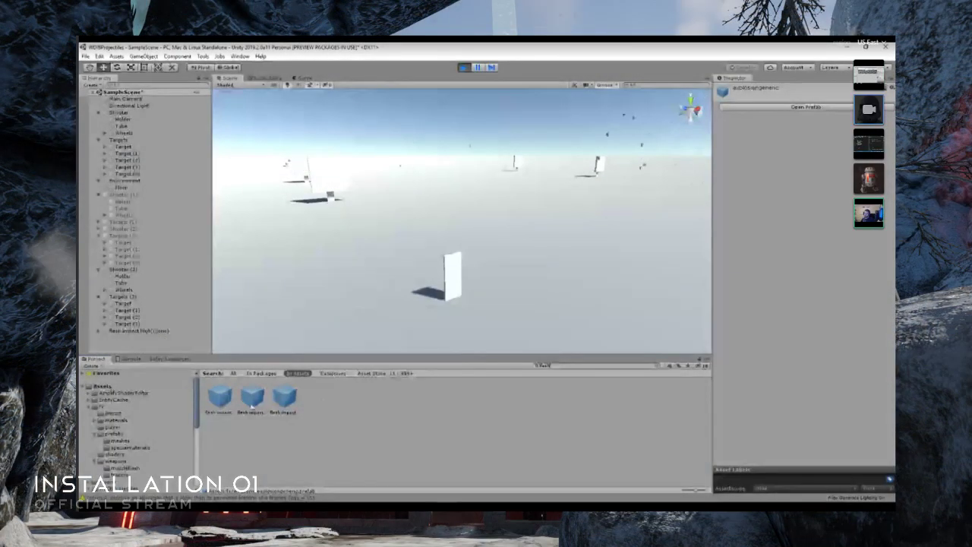
click(220, 396)
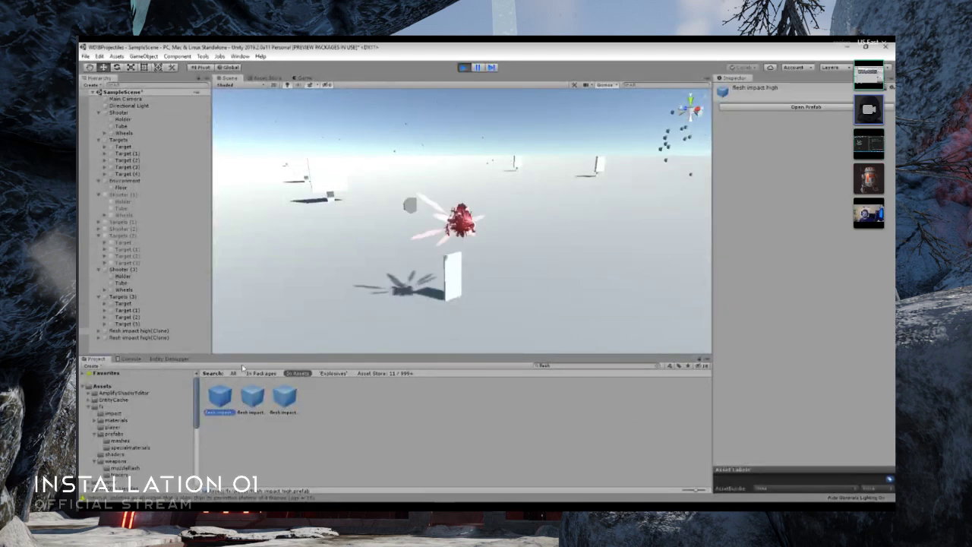
double_click(221, 398)
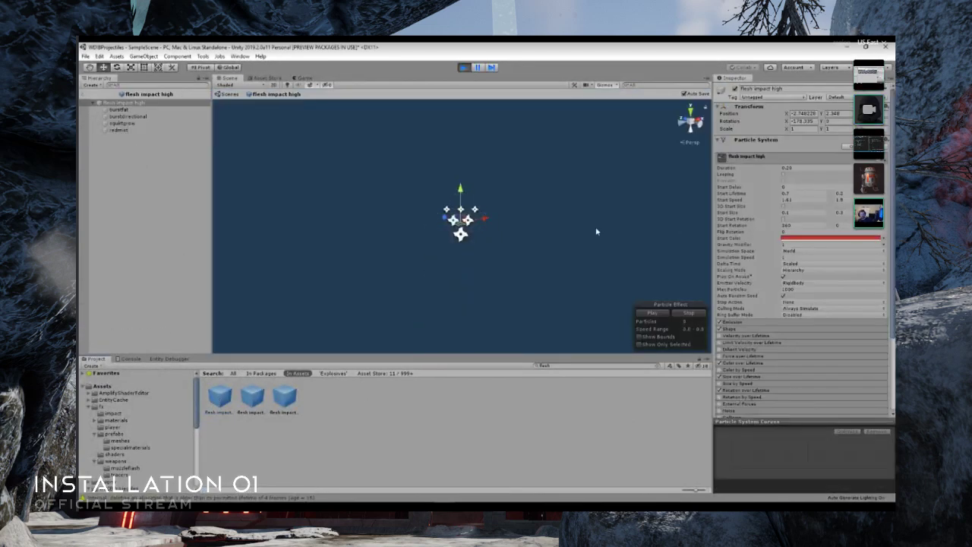
alt+drag(597, 232, 400, 238)
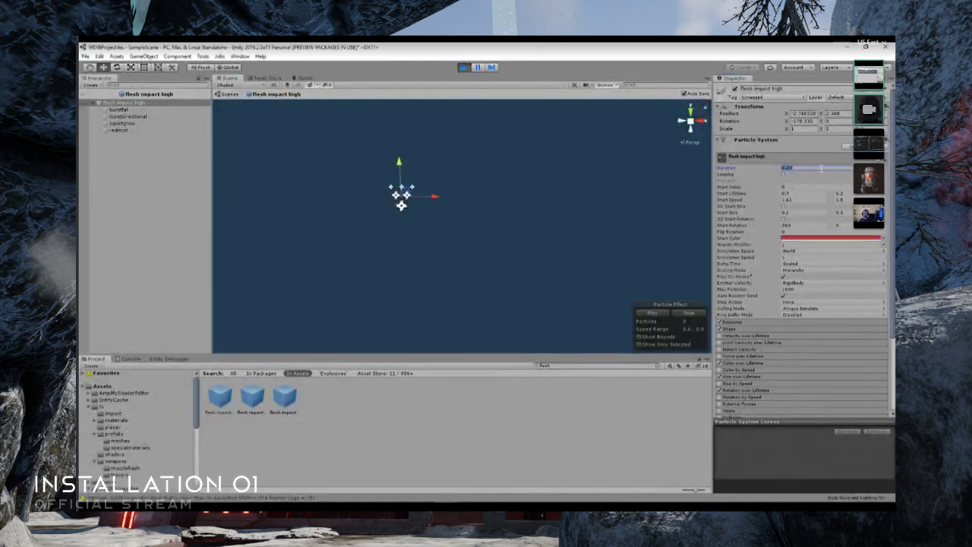
click(653, 312)
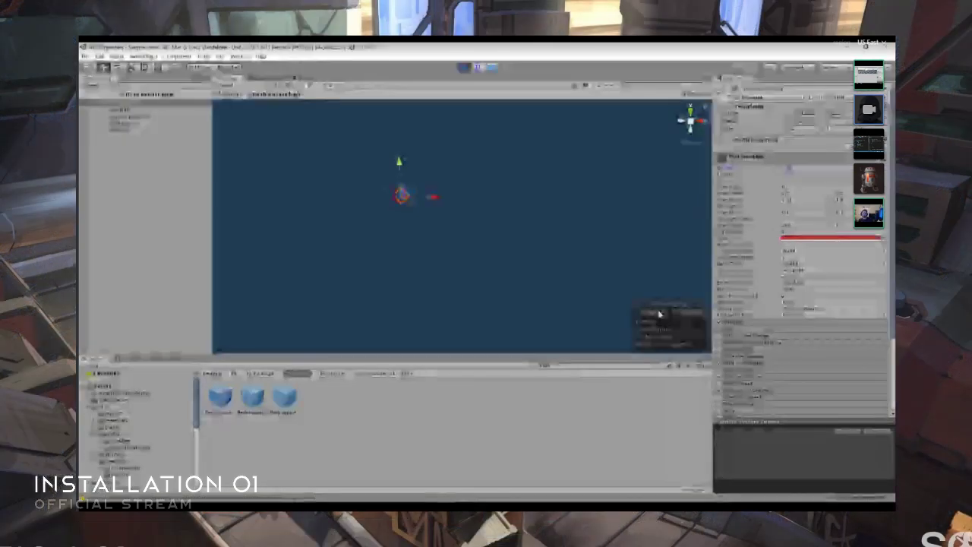
alt+drag(531, 245, 463, 208)
- Check the flesh impact effect in the Game view and close up at a target in the running scene
click(299, 79)
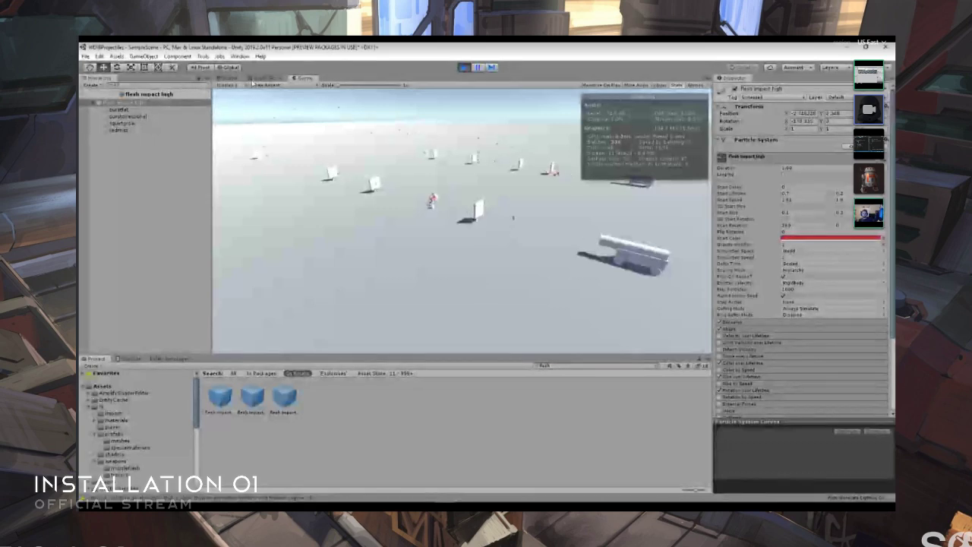
click(230, 79)
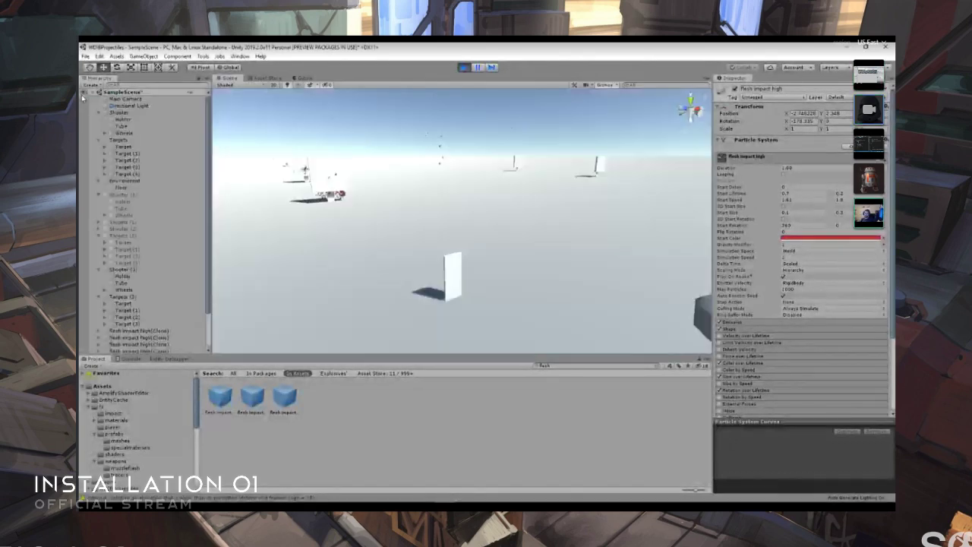
mouse_move(454, 236)
right_down()
mouse_move(534, 238)
mouse_move(485, 228)
mouse_move(474, 210)
mouse_move(482, 250)
mouse_move(471, 241)
right_up()
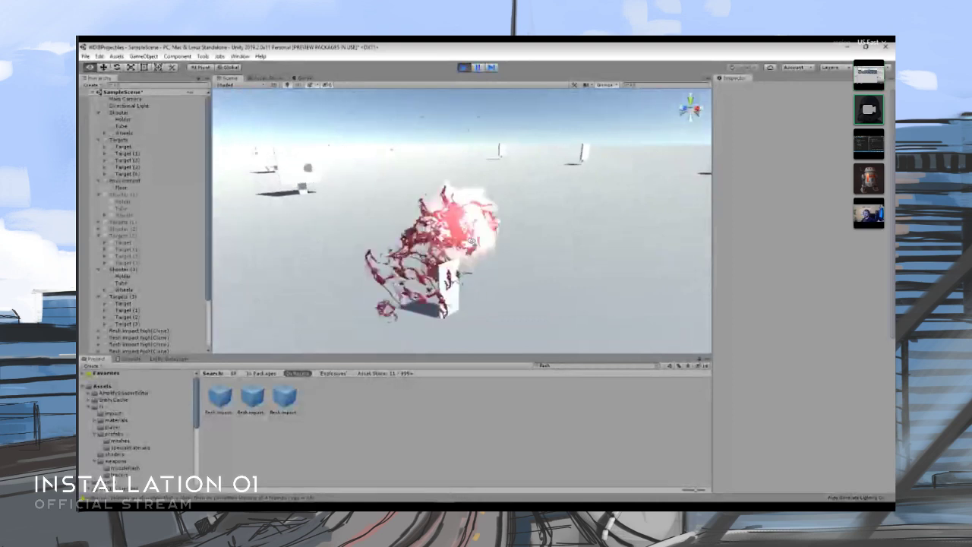
- Open the flesh impact high prefab, set its particle duration to 0.2, preview the effect, and return to the running scene
click(220, 396)
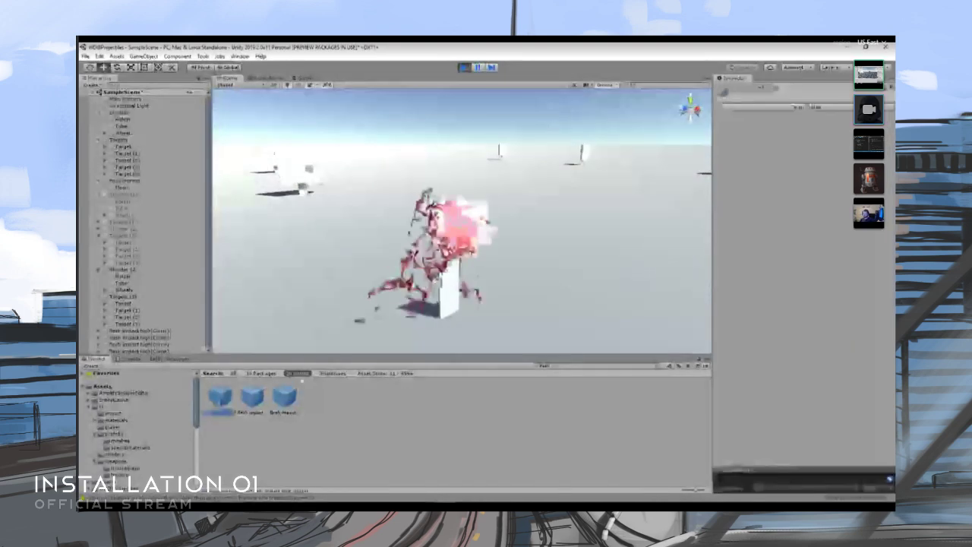
click(780, 107)
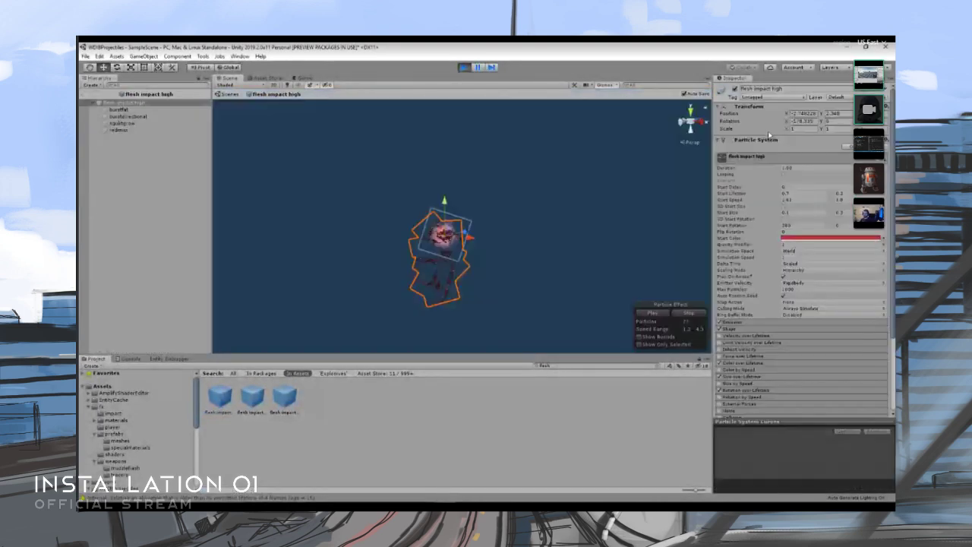
click(794, 168)
text(.2)
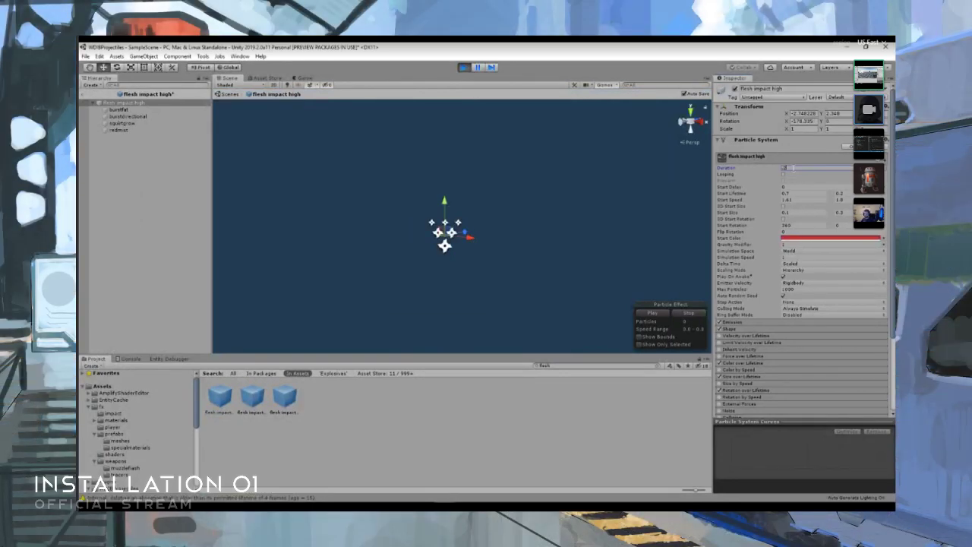
key(Return)
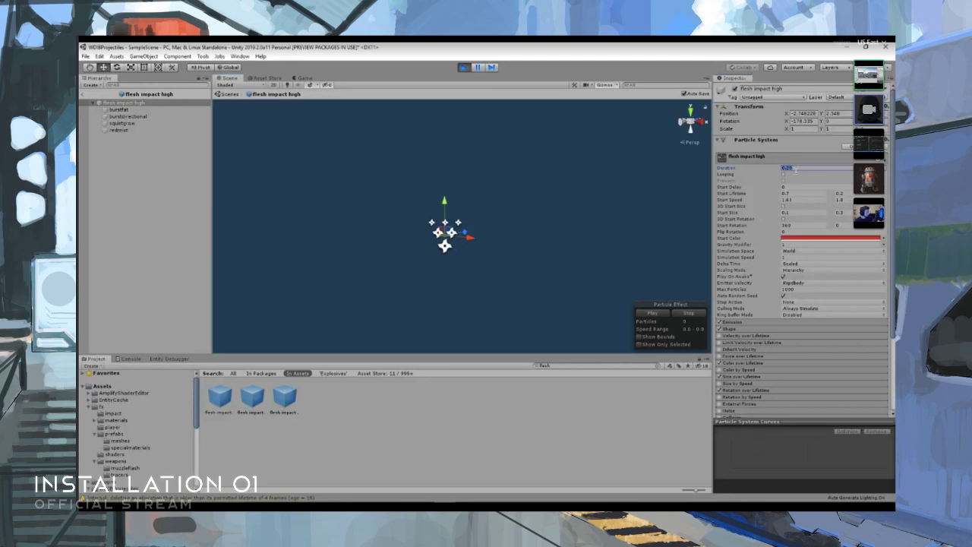
click(652, 312)
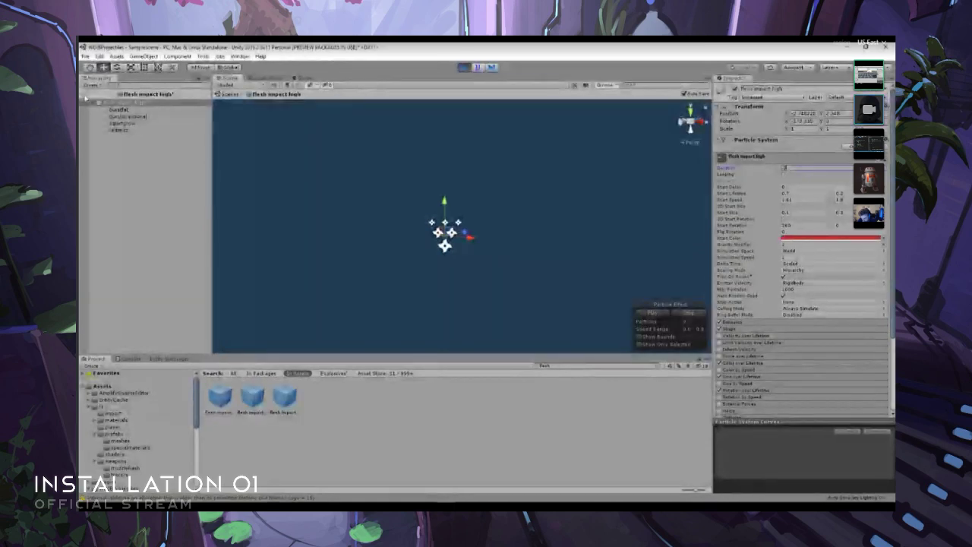
click(87, 95)
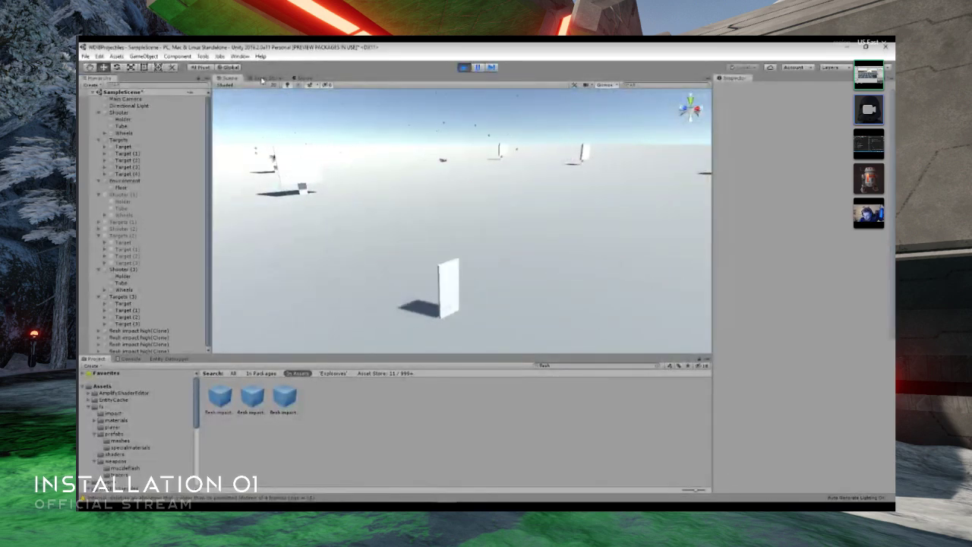
- Reopen the flesh impact high prefab, set its particle duration to 1.00, and check the impacts in the Game view and scene
double_click(221, 396)
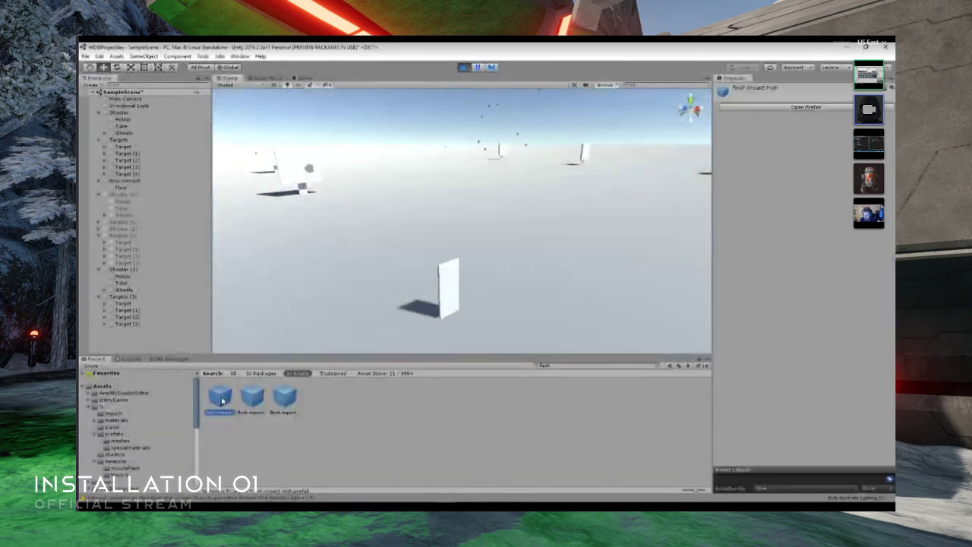
click(799, 171)
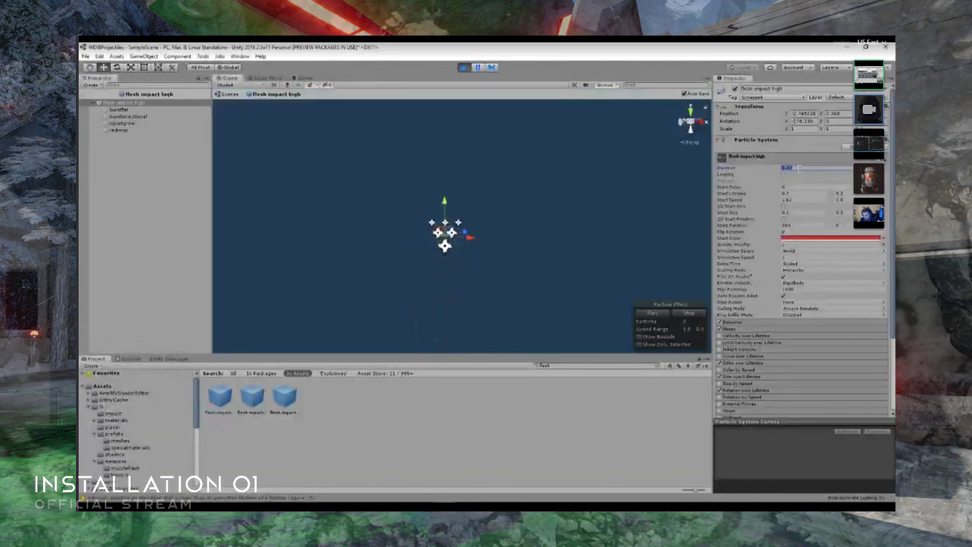
text(1.)
key(Return)
click(302, 78)
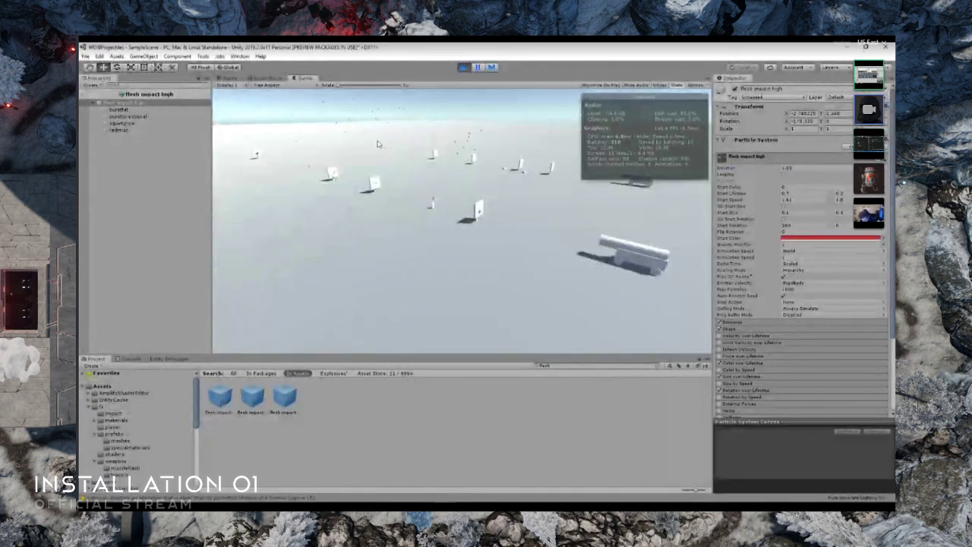
click(233, 79)
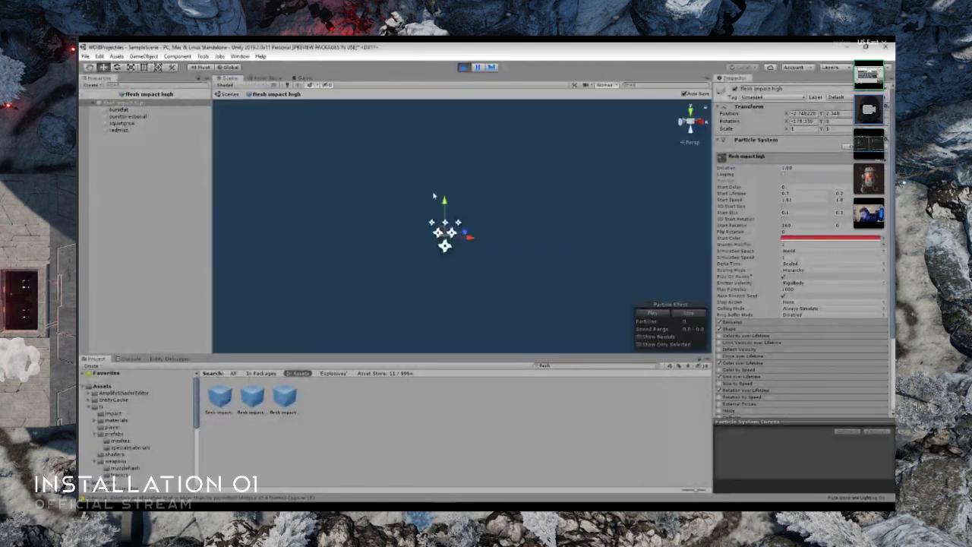
click(86, 97)
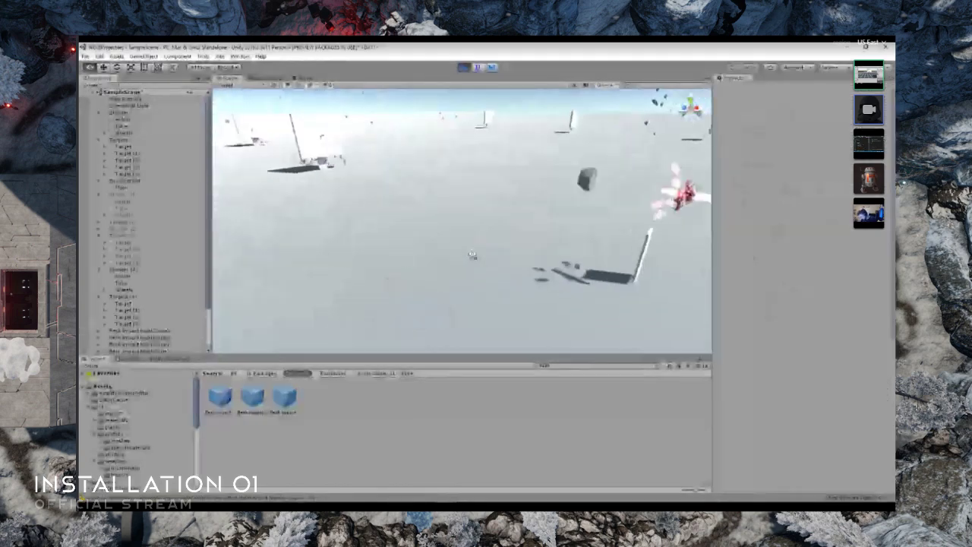
- Reopen the flesh impact high prefab, expand its Emission settings, set the particle duration to 0.5, and view the impacts in the scene
double_click(219, 397)
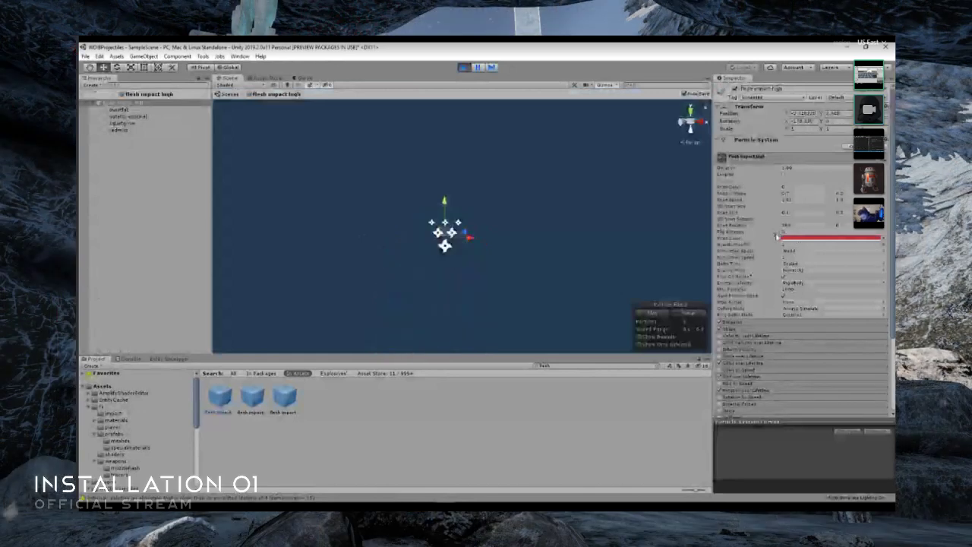
click(745, 323)
scroll(783, 293, down, 3)
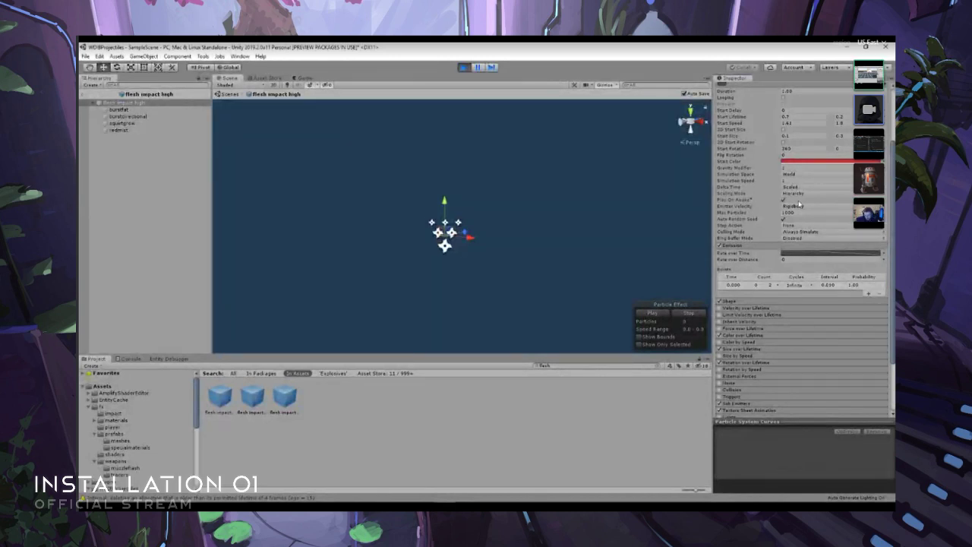
scroll(755, 223, up, 3)
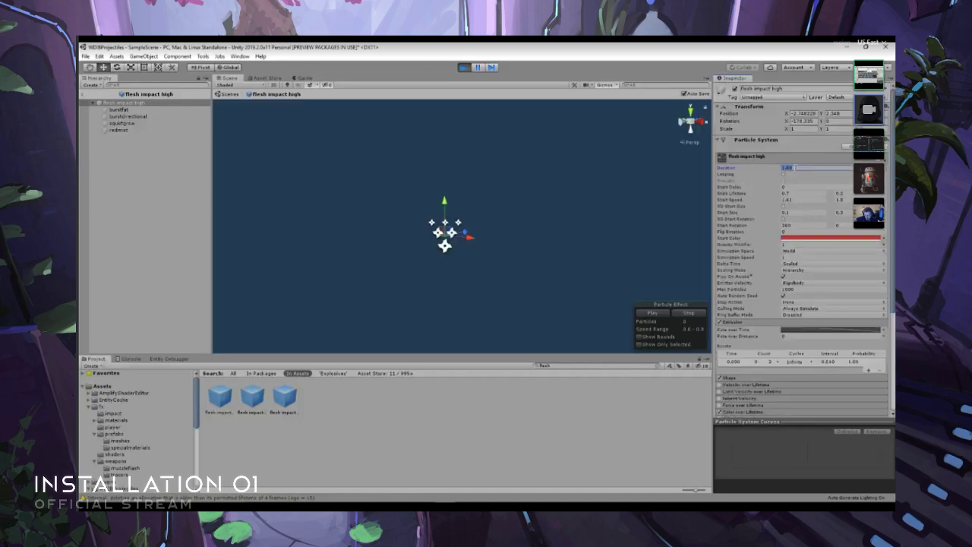
text(.5)
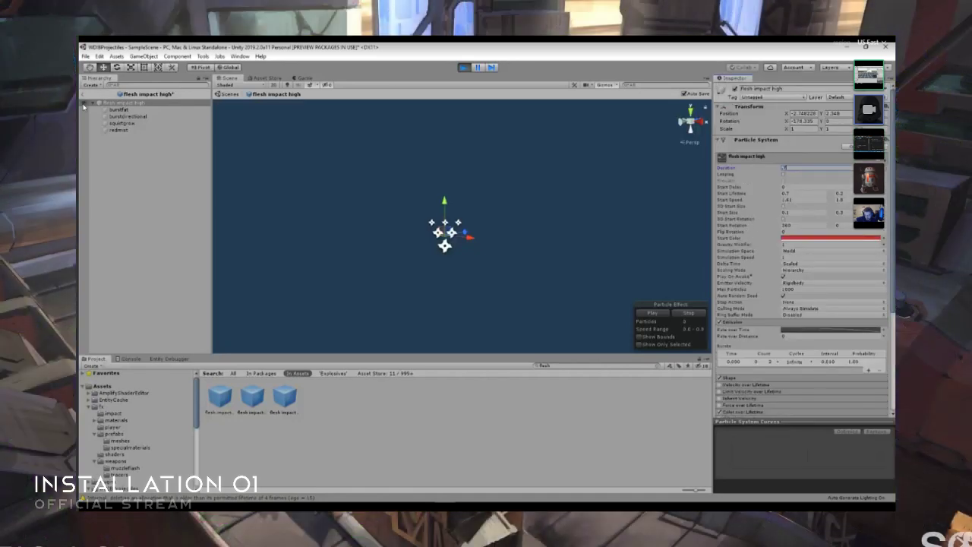
click(85, 105)
mouse_move(520, 233)
right_down()
mouse_move(495, 227)
mouse_move(510, 233)
right_up()
key(a)
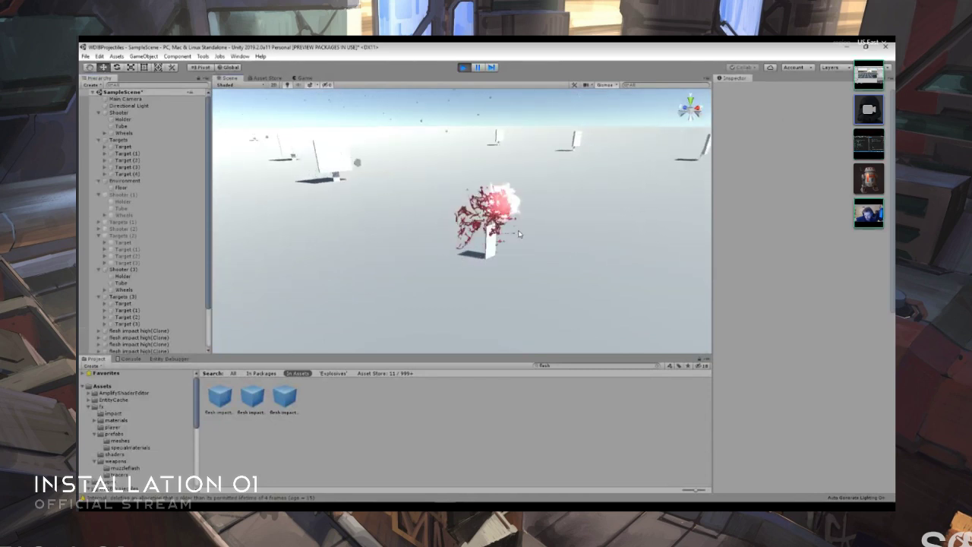
- Open the flesh impact high prefab again, set its particle duration to 0.25, and return to the scene to view the impacts
click(220, 396)
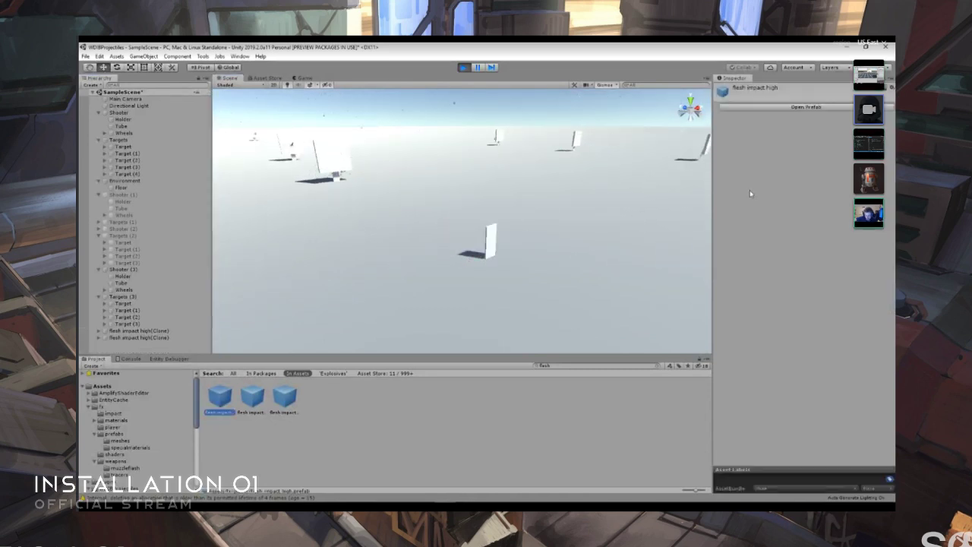
click(780, 111)
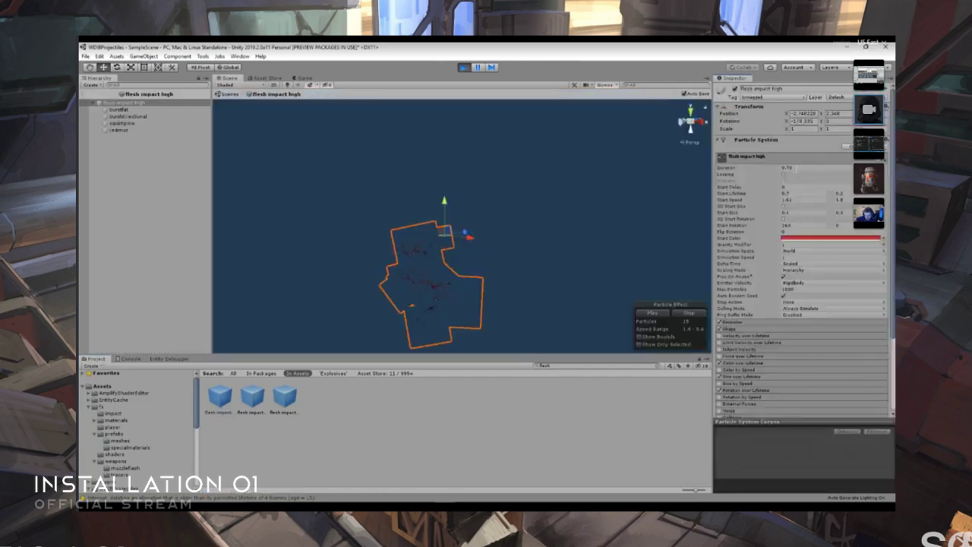
click(787, 167)
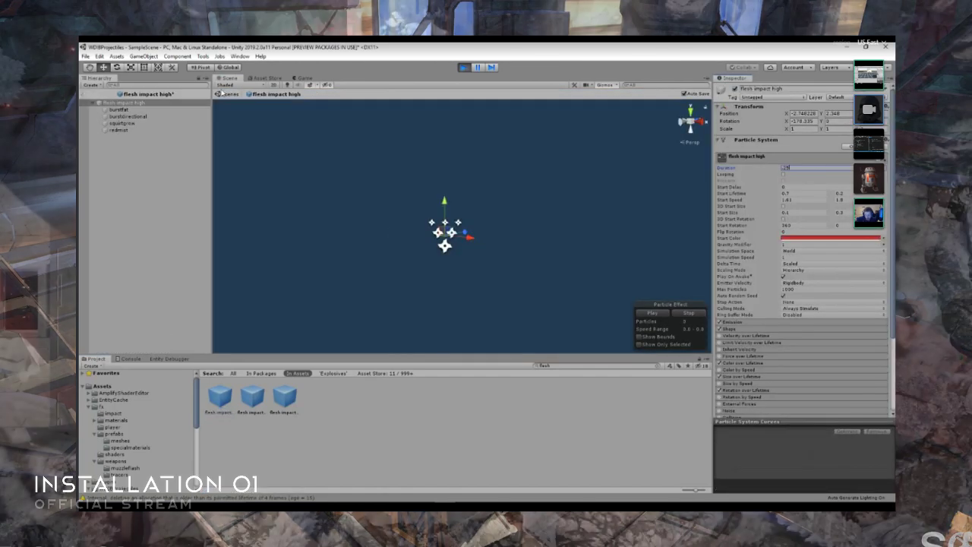
click(85, 93)
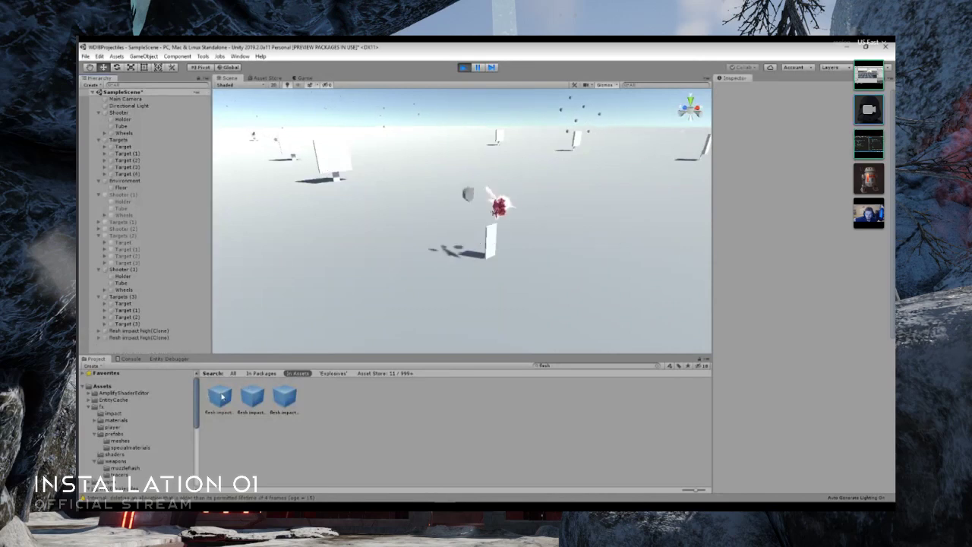
- Reopen the flesh impact high prefab, adjust its particle duration once more, and go back to the running scene
double_click(220, 396)
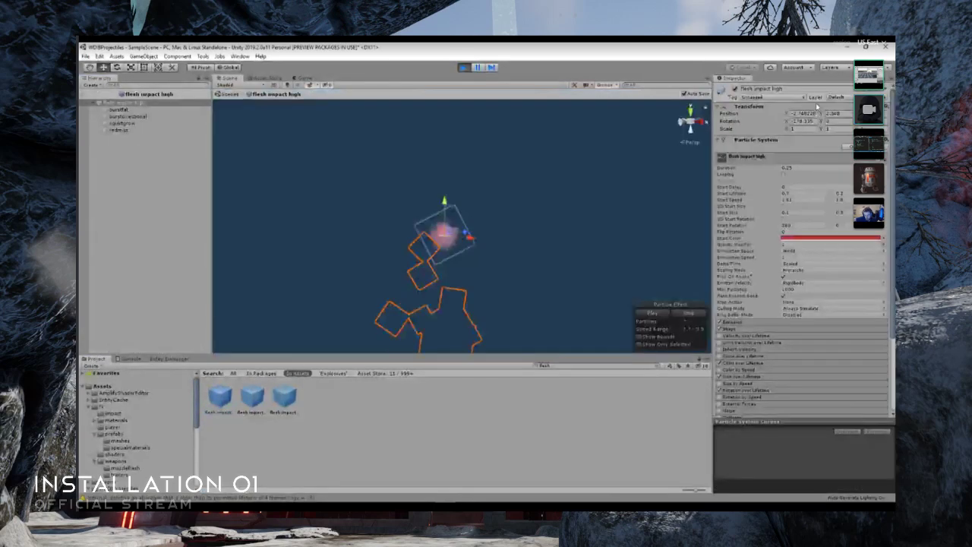
click(788, 167)
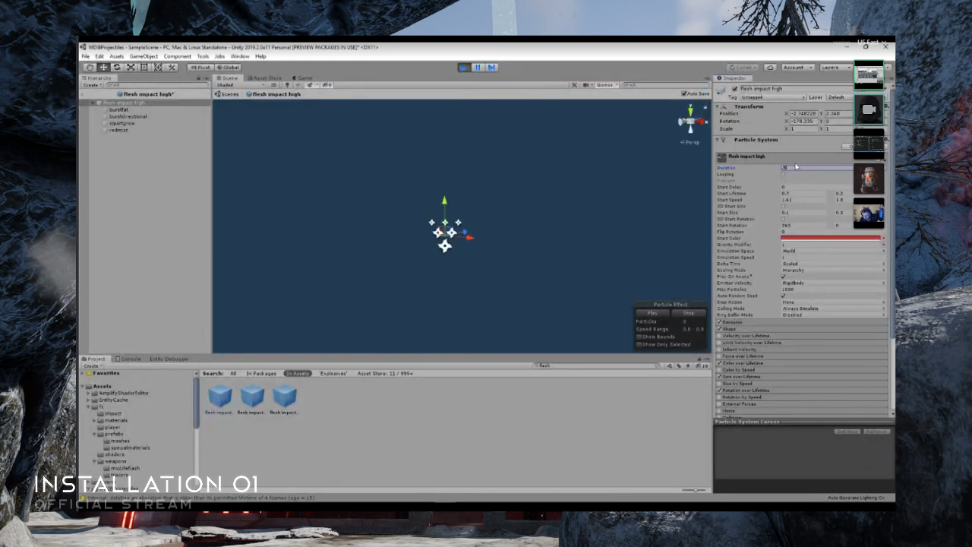
click(83, 94)
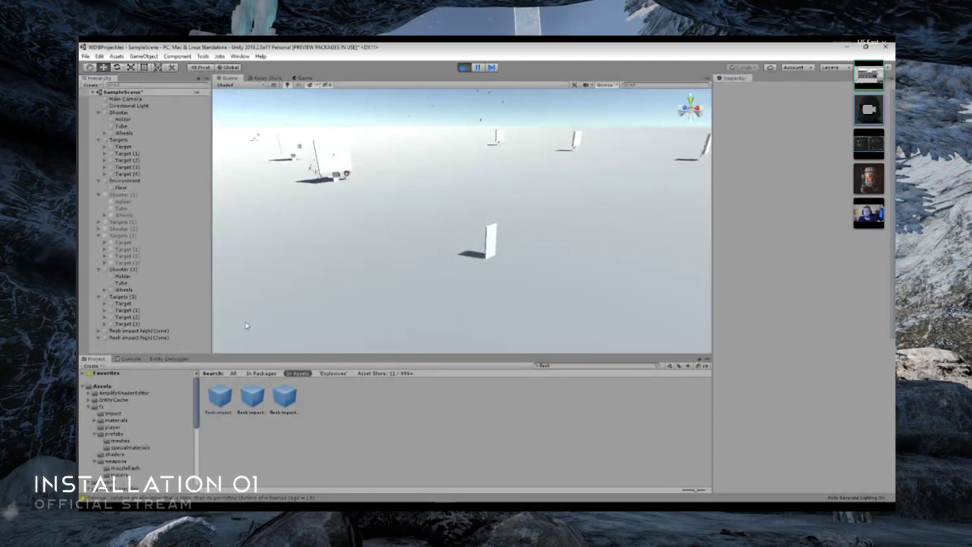
- Reopen the flesh impact high prefab, try a particle duration of 1.00, replace it with 2.00, and return to the scene
click(228, 397)
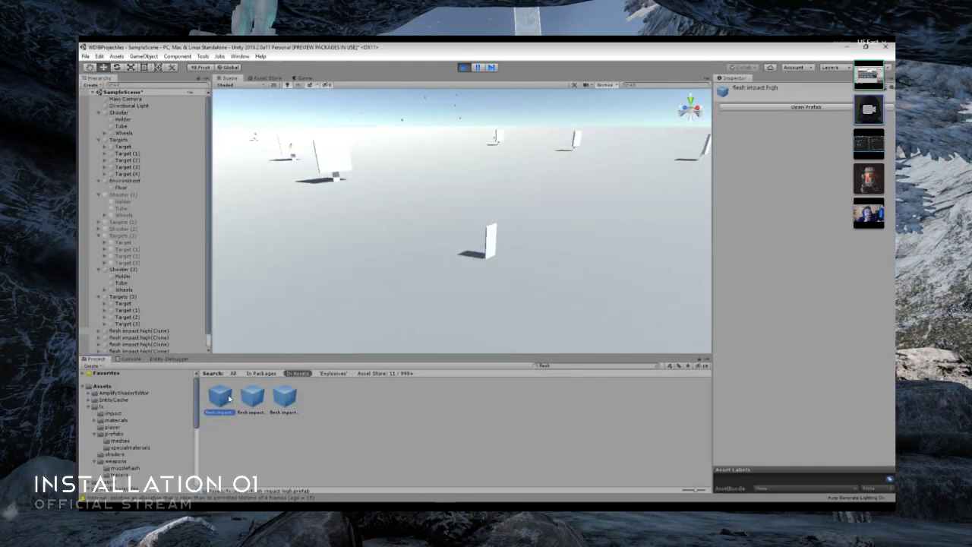
click(806, 106)
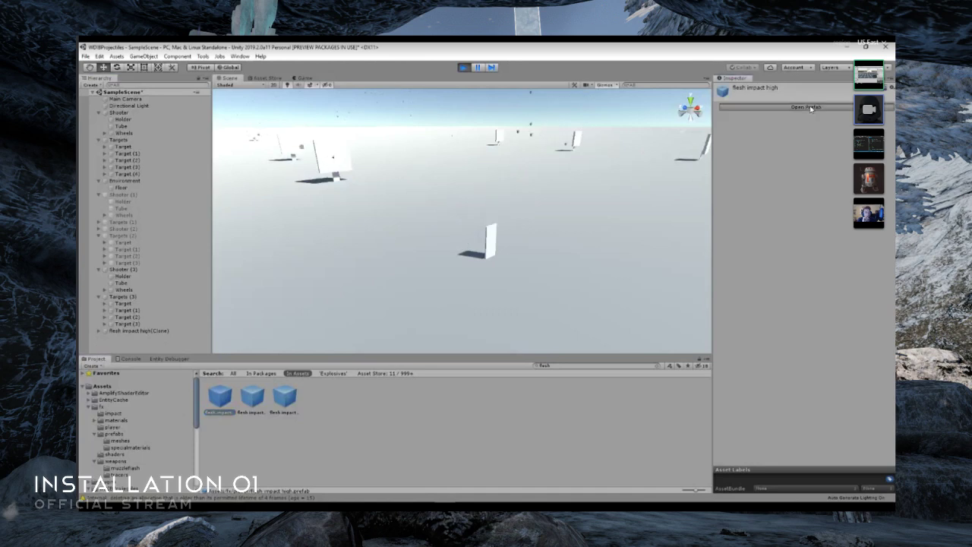
text(1)
key(Return)
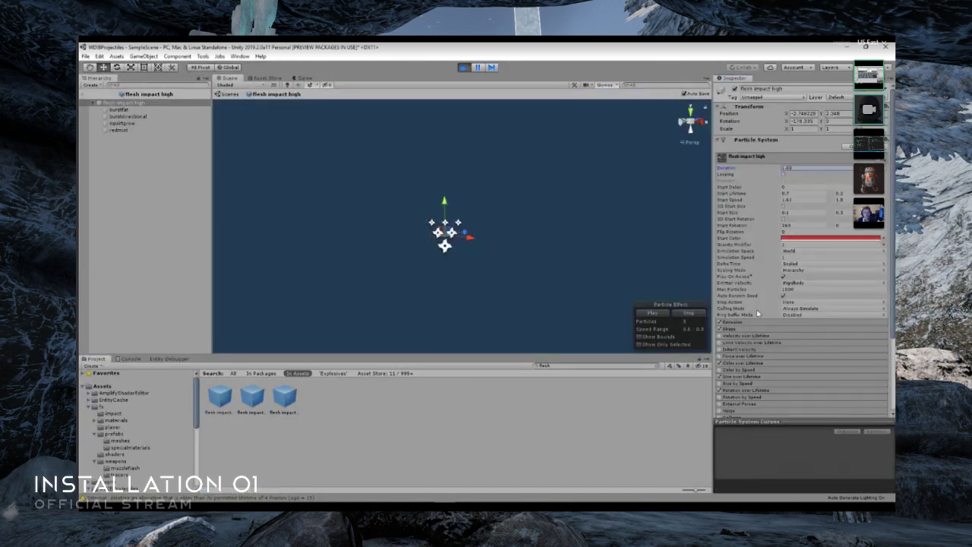
click(804, 167)
text(2)
key(Return)
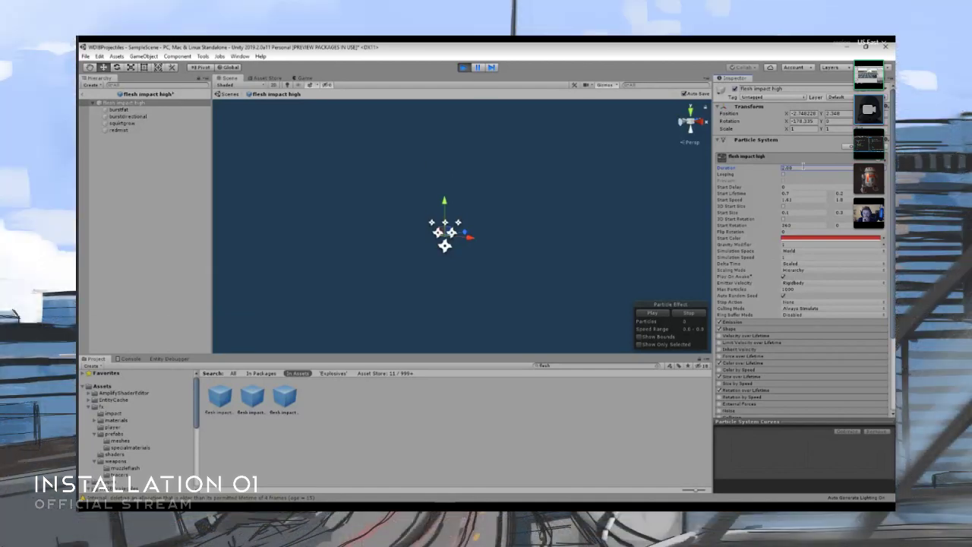
click(229, 94)
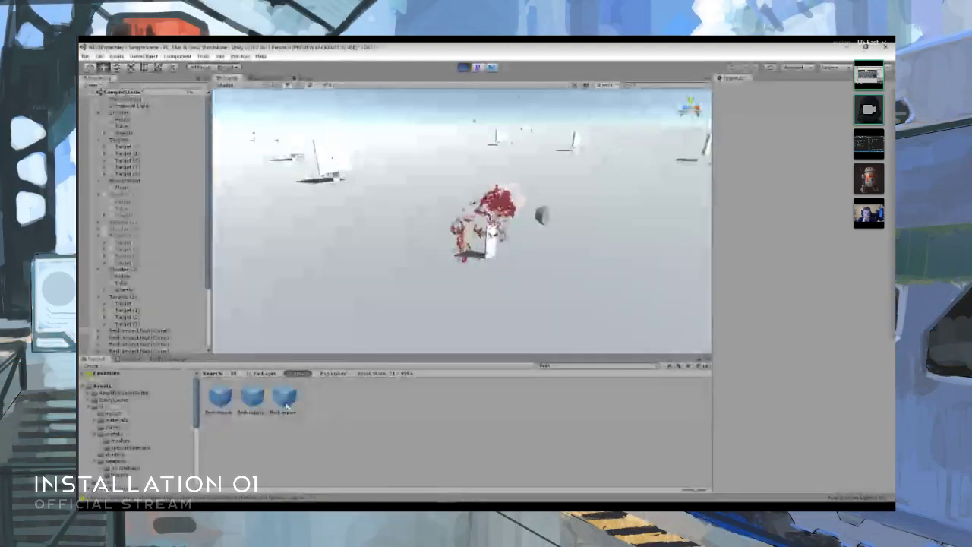
- Reopen the flesh impact high prefab and examine its Emission bursts and the burstdirectional, redmist and burstfat child particle systems
click(228, 400)
click(807, 107)
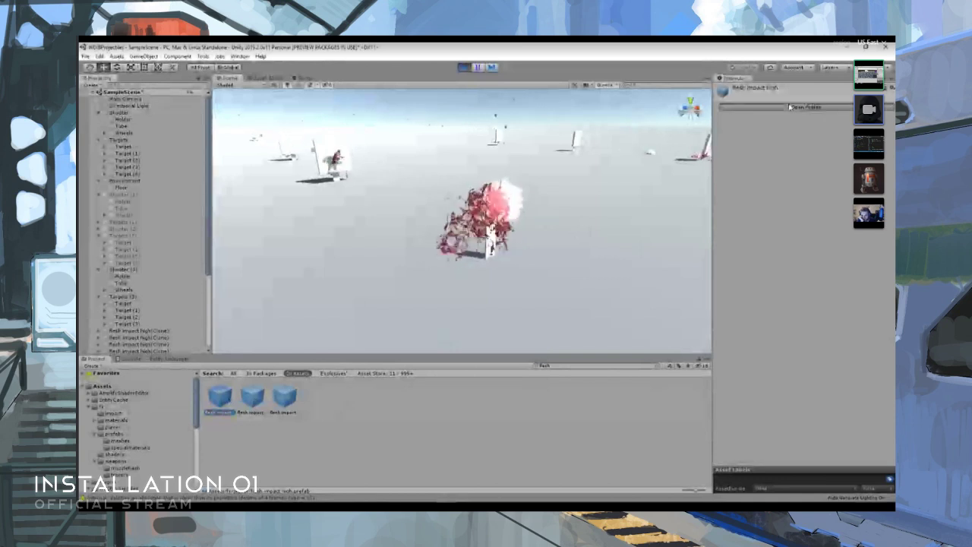
scroll(807, 188, down, 3)
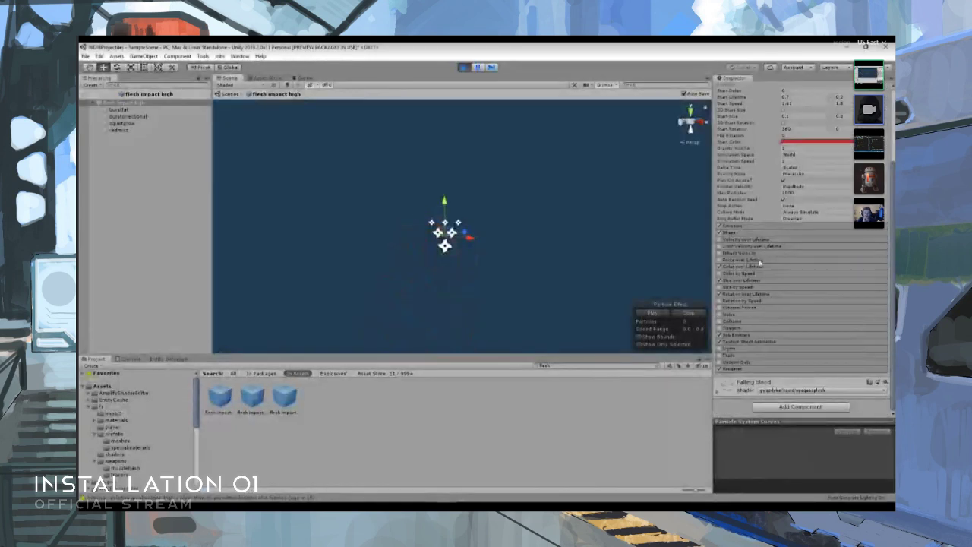
click(745, 226)
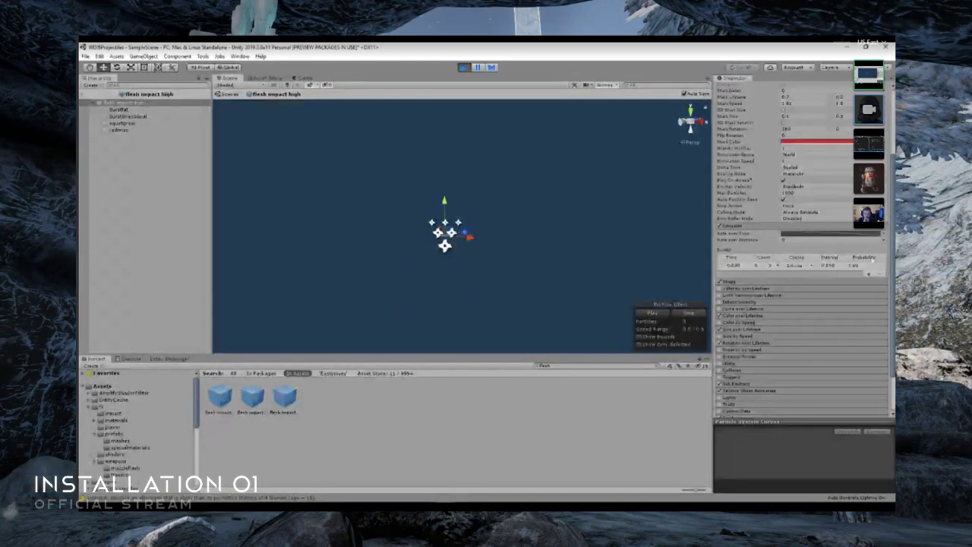
click(128, 117)
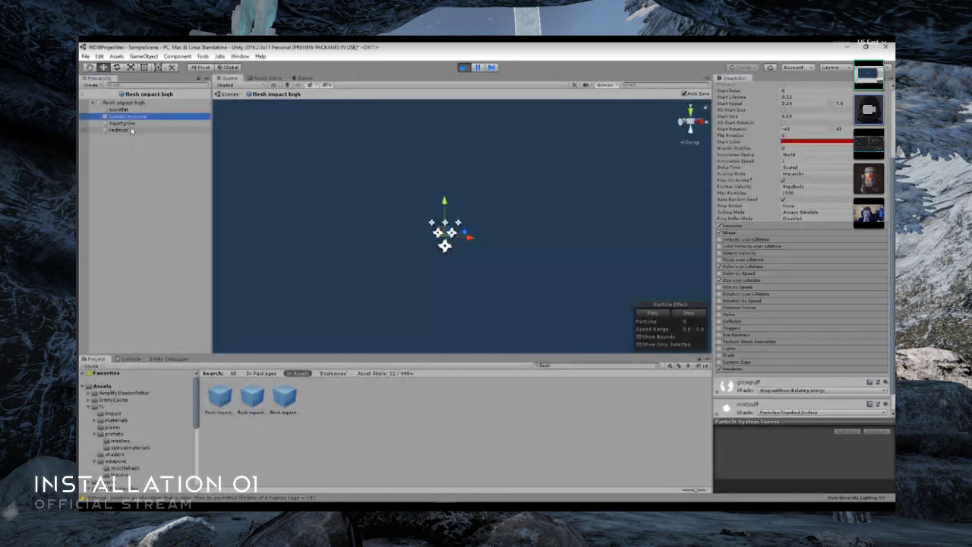
click(131, 130)
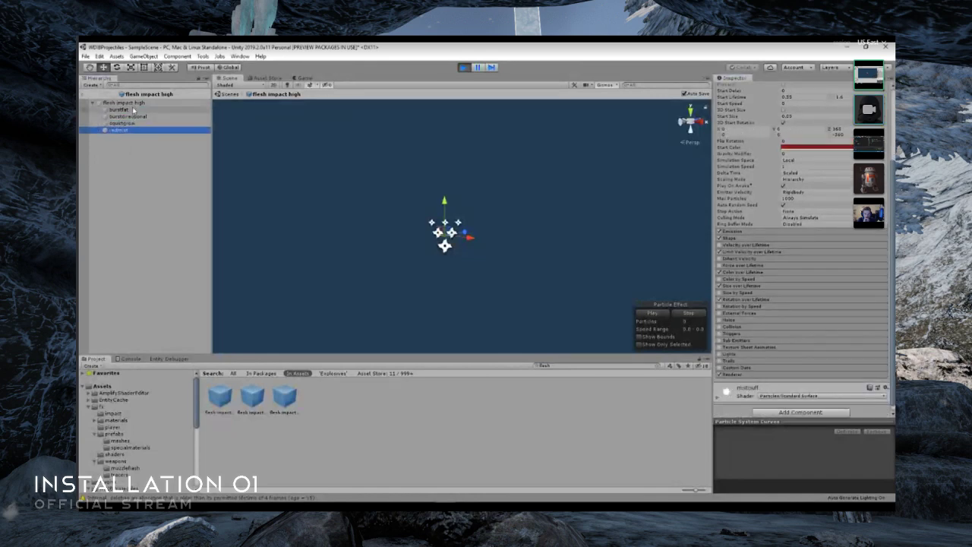
click(133, 111)
scroll(727, 222, up, 3)
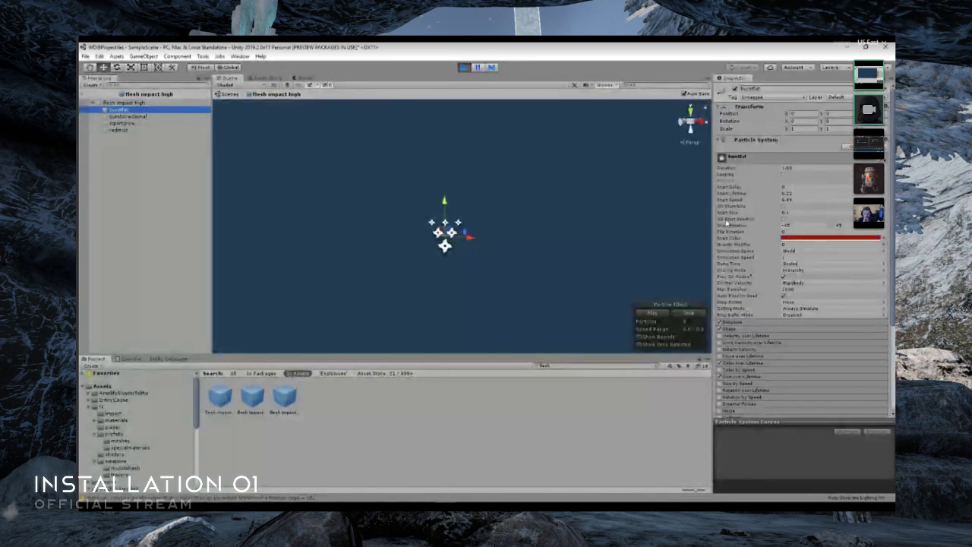
click(115, 116)
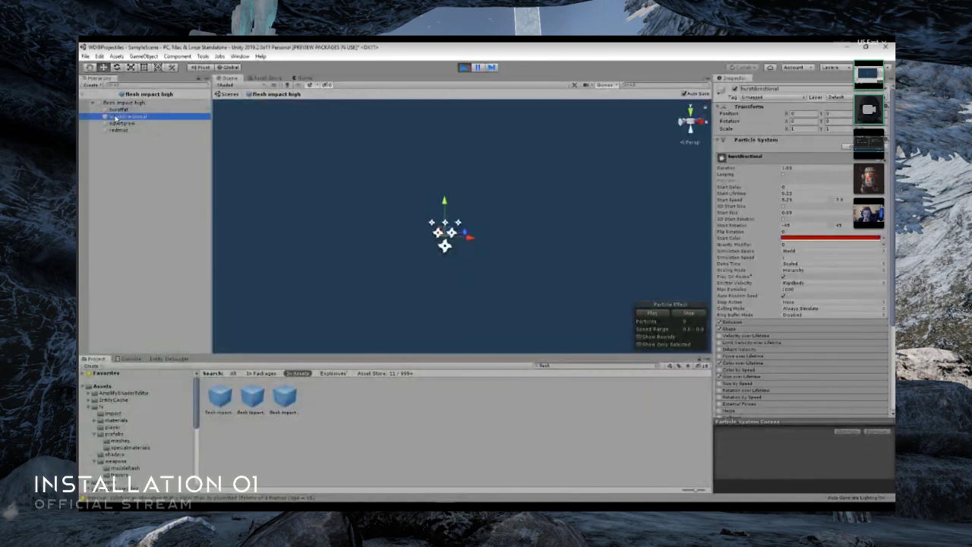
- Examine the redmist child and the root particle system of the flesh impact high prefab, and return to the running scene
key(Down)
key(Down)
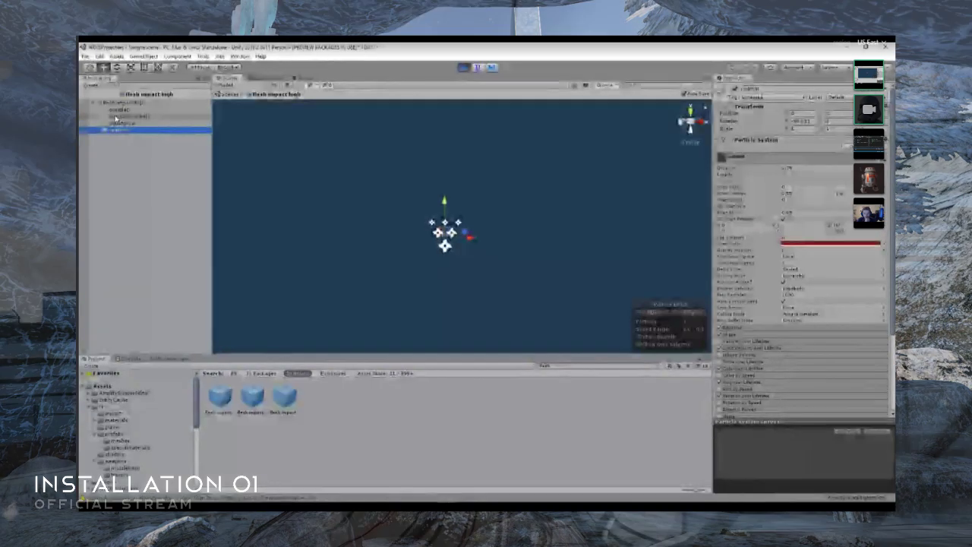
key(Up)
key(Up)
key(Up)
key(Up)
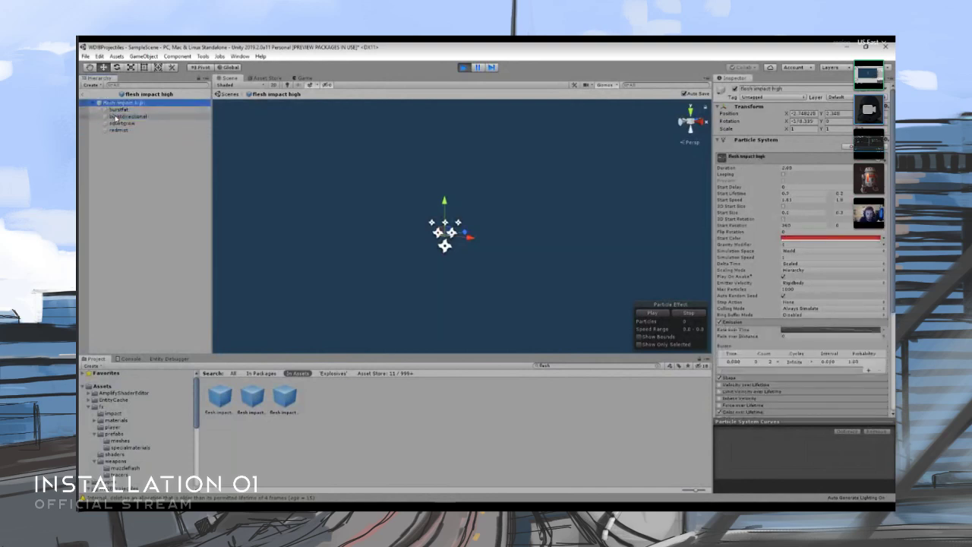
click(83, 94)
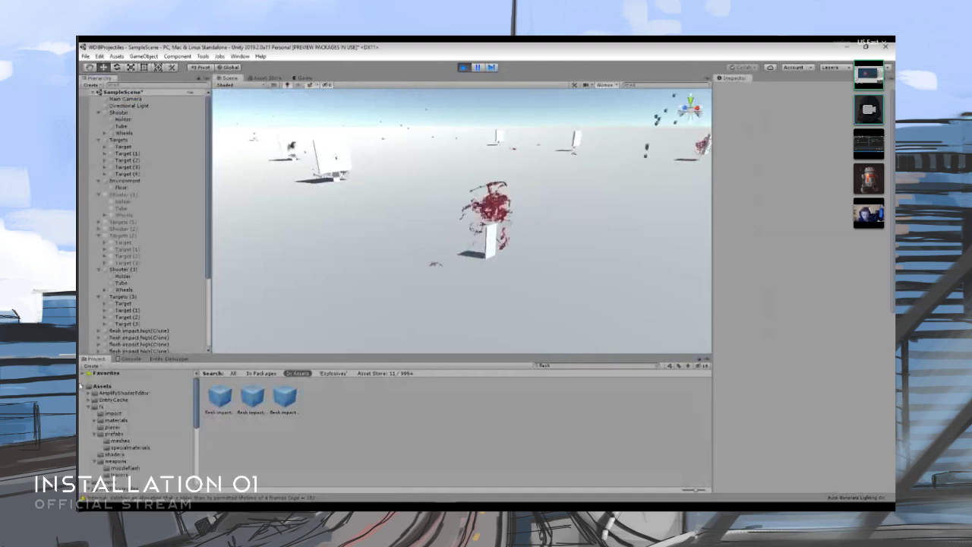
- Search the project assets for explosives, inspect the DefaultExplosive data asset and view the explosions across the scene's targets
click(595, 368)
text(e)
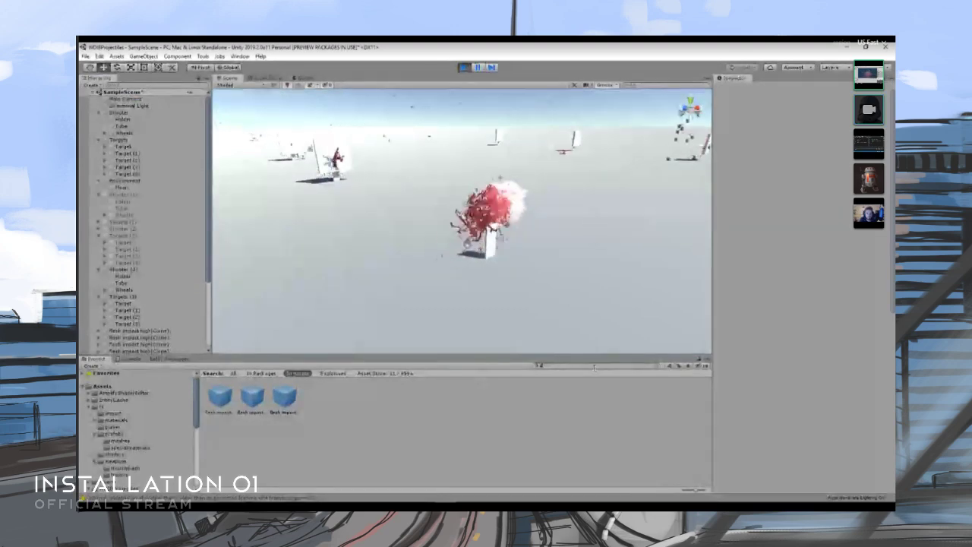
text(xplosion)
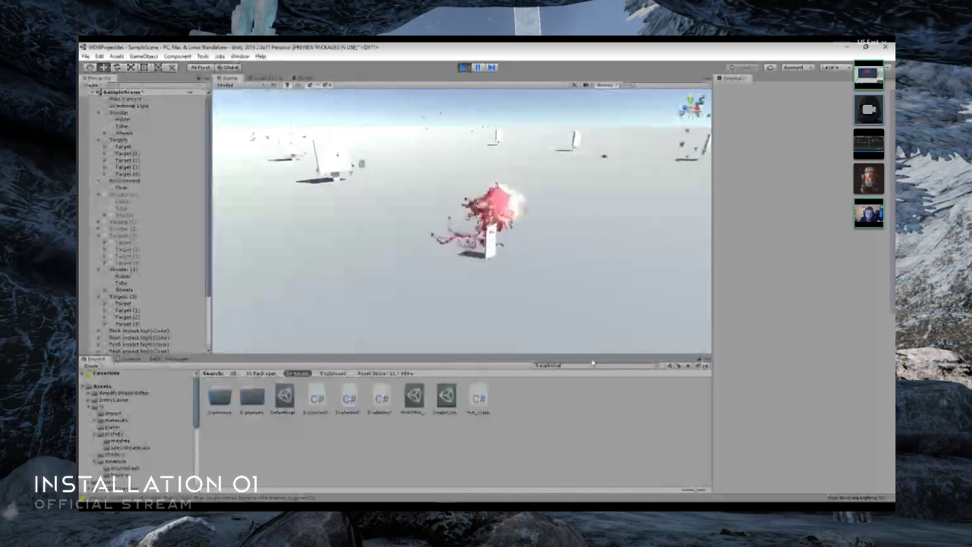
click(412, 399)
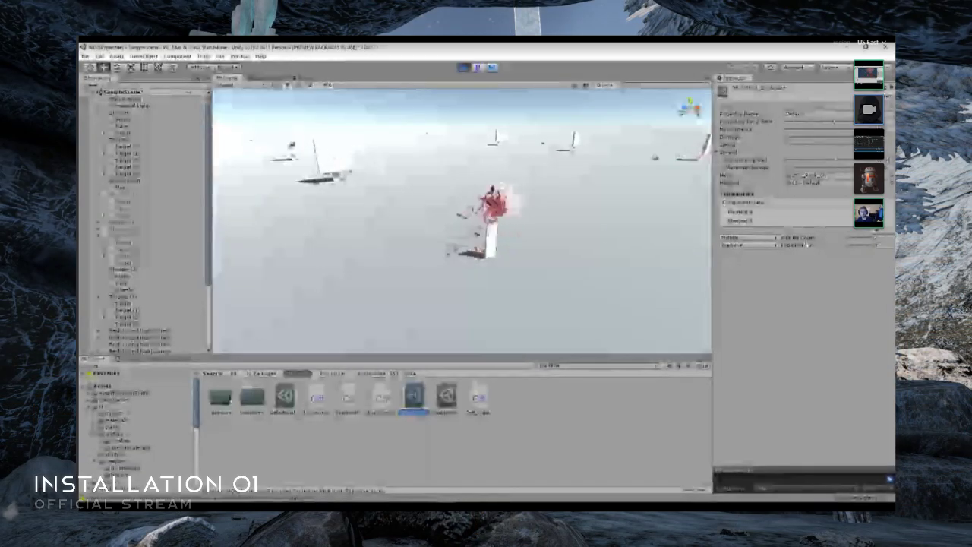
click(291, 401)
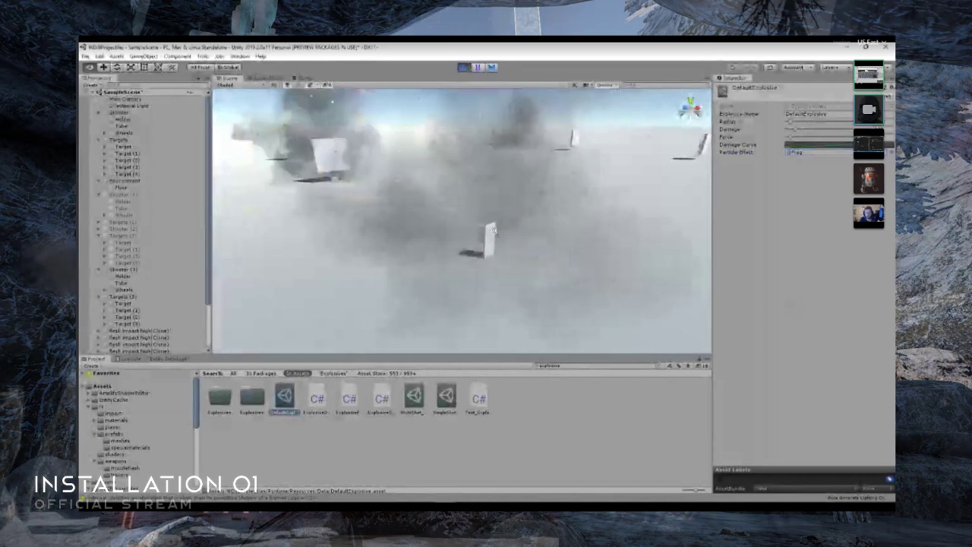
right_drag(427, 238, 520, 238)
scroll(520, 238, down, 5)
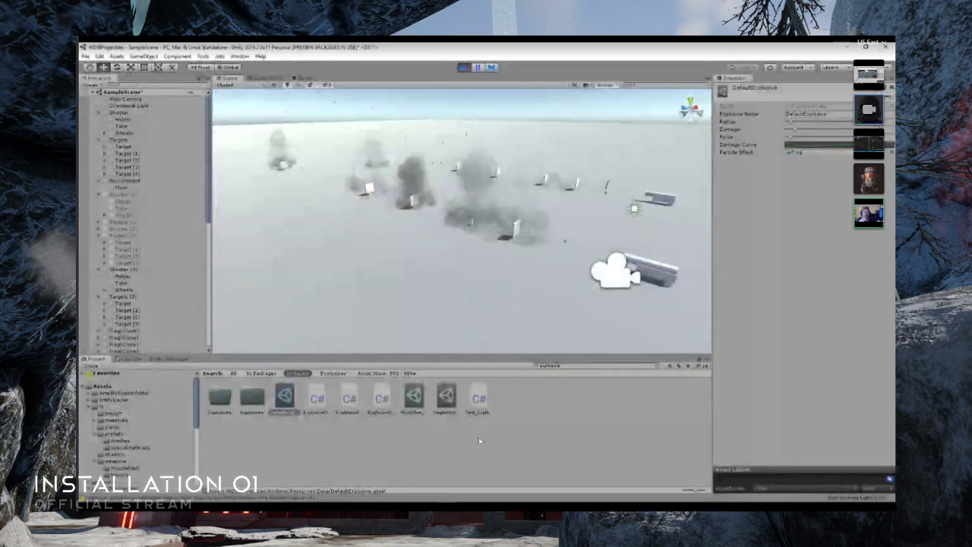
- Switch to Visual Studio and review the ProjectileData.cs, ExplosiveFactory.cs and ProjectileFactory.cs scripts
click(466, 493)
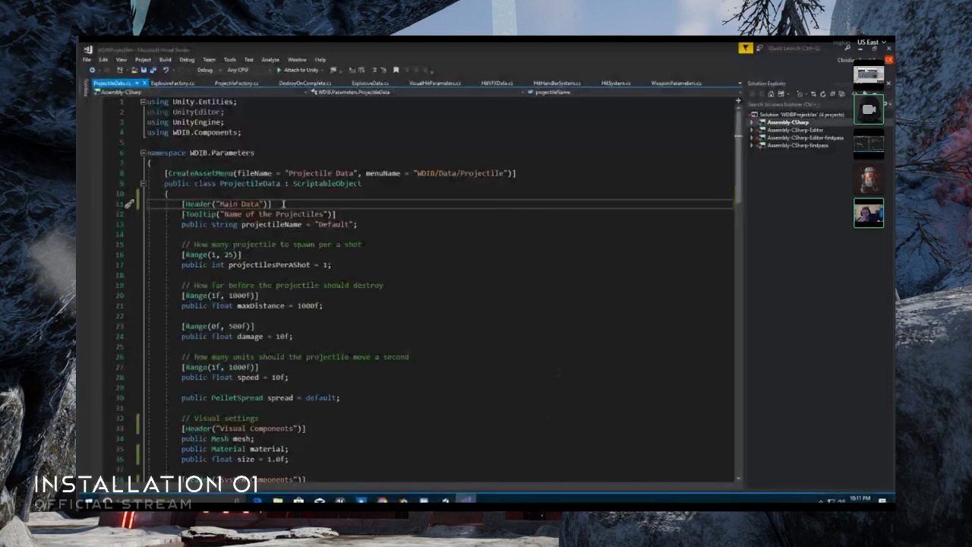
scroll(478, 219, down, 6)
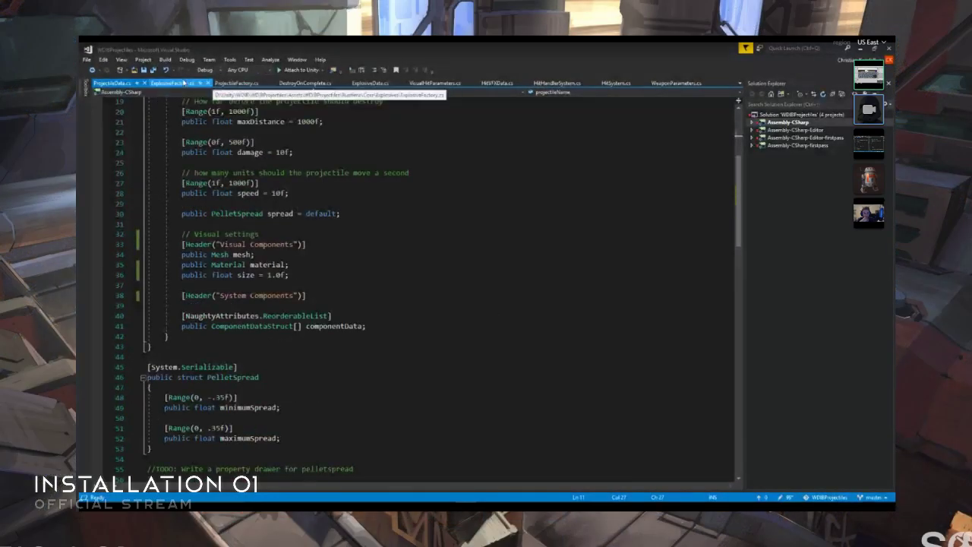
click(184, 82)
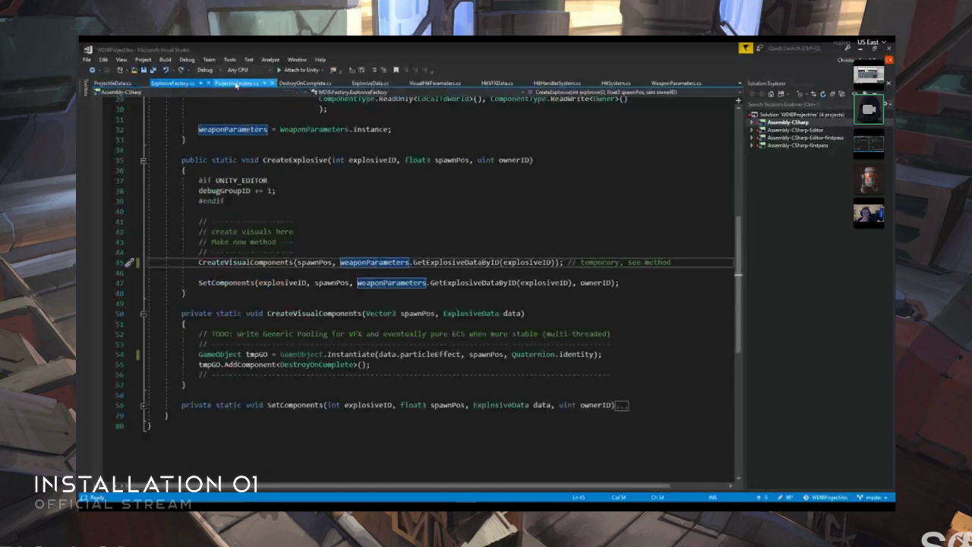
click(236, 83)
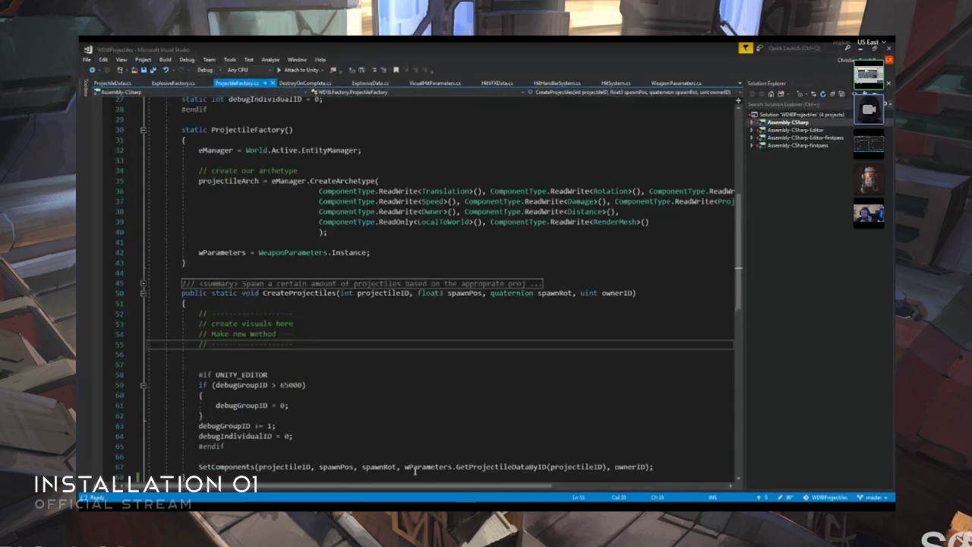
- Rewrap the projectile archetype's component list so ProjectileID starts its own line, followed by Owner and Distance
drag(439, 484, 544, 483)
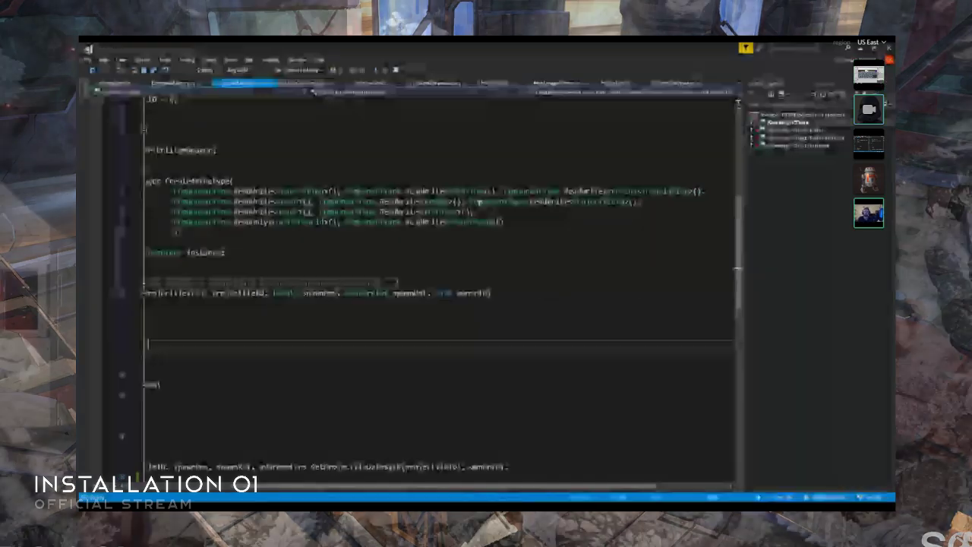
click(469, 201)
key(Return)
click(174, 221)
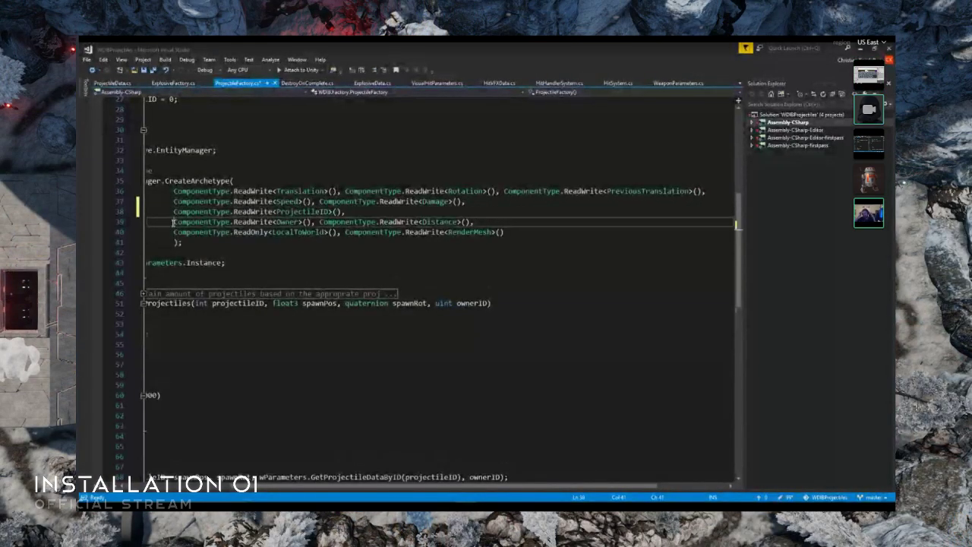
key(BackSpace)
key(BackSpace)
key(BackSpace)
key(BackSpace)
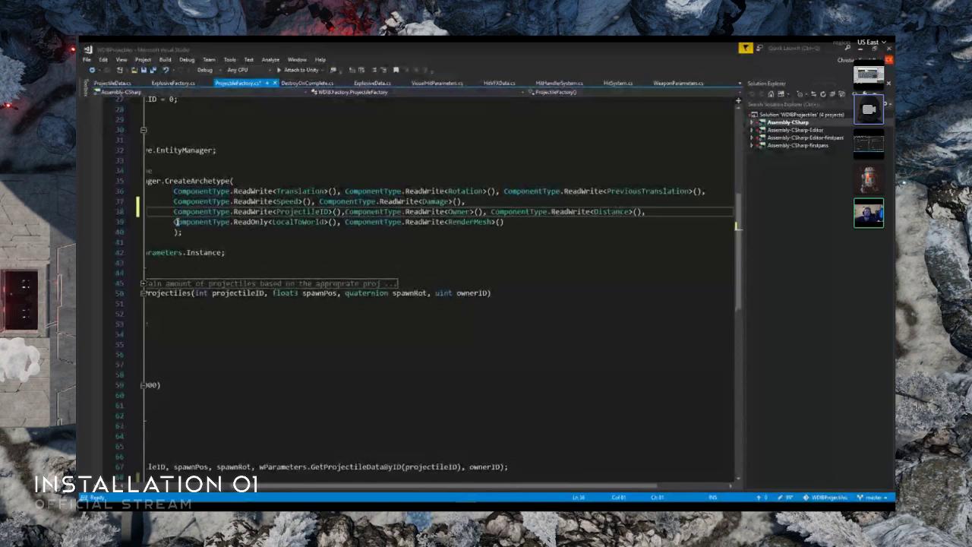
- Move the PreviousTranslation component from the archetype's first line to the start of the line containing Speed
drag(504, 191, 693, 191)
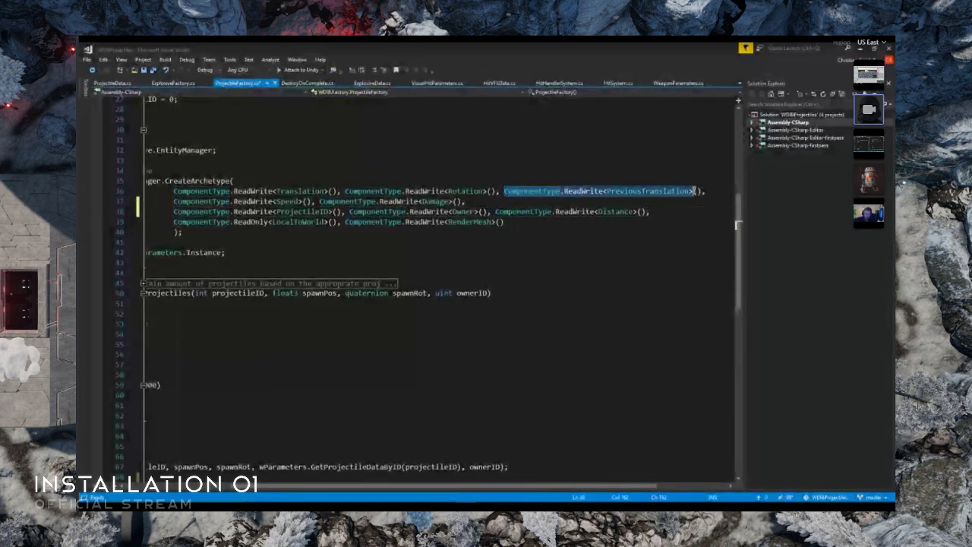
key(ctrl+x)
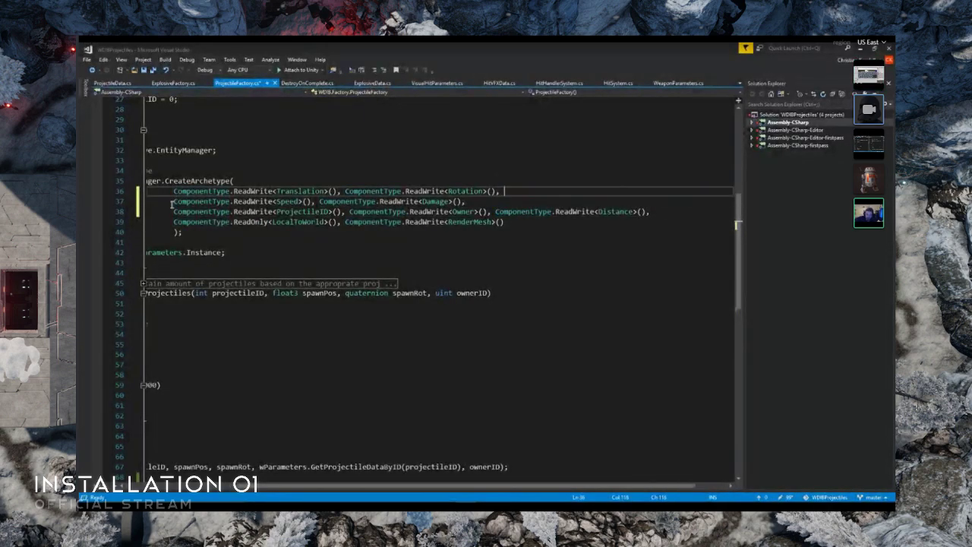
click(174, 202)
key(ctrl+v)
- Add ComponentType.ReadWrite<NonUniformScale>() after the Rotation component in the archetype, and start a comment behind it
click(534, 192)
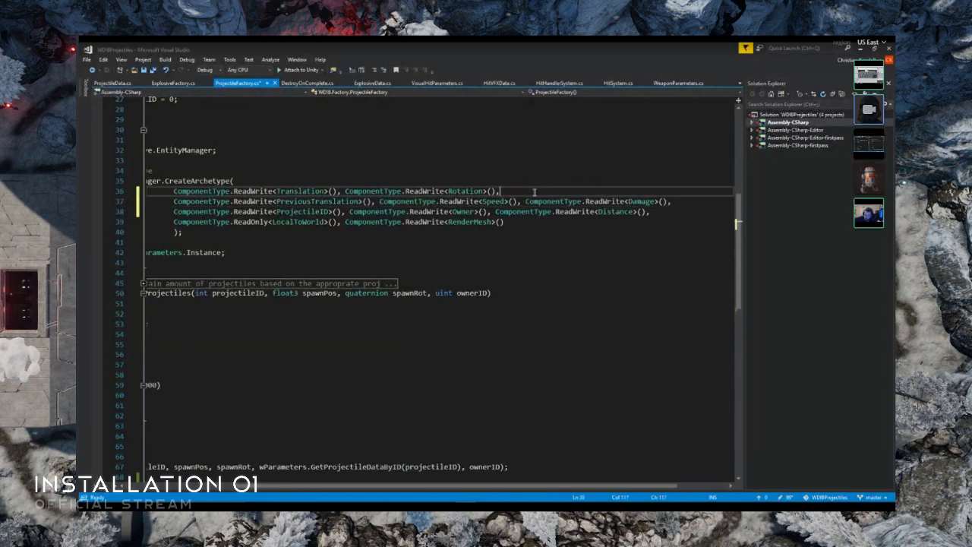
text(Component)
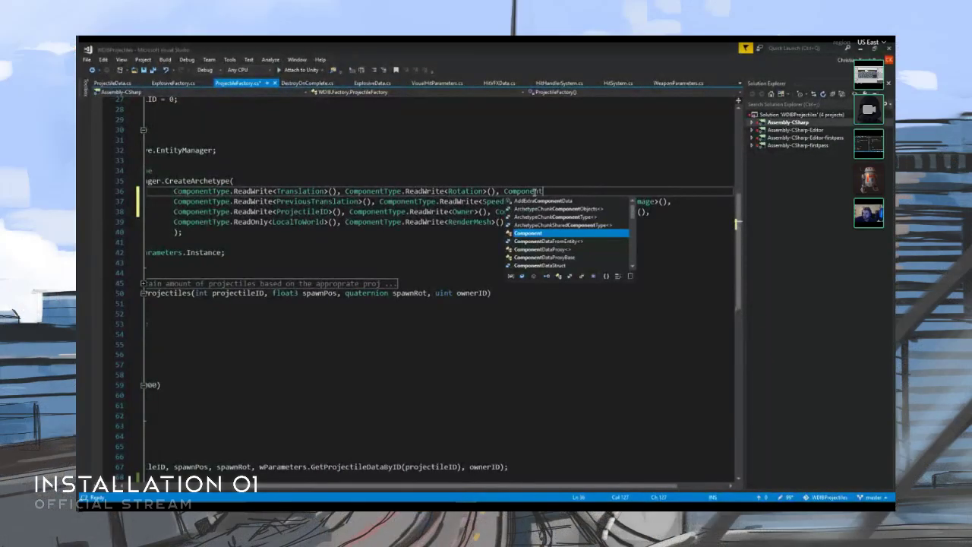
text(Type.Read)
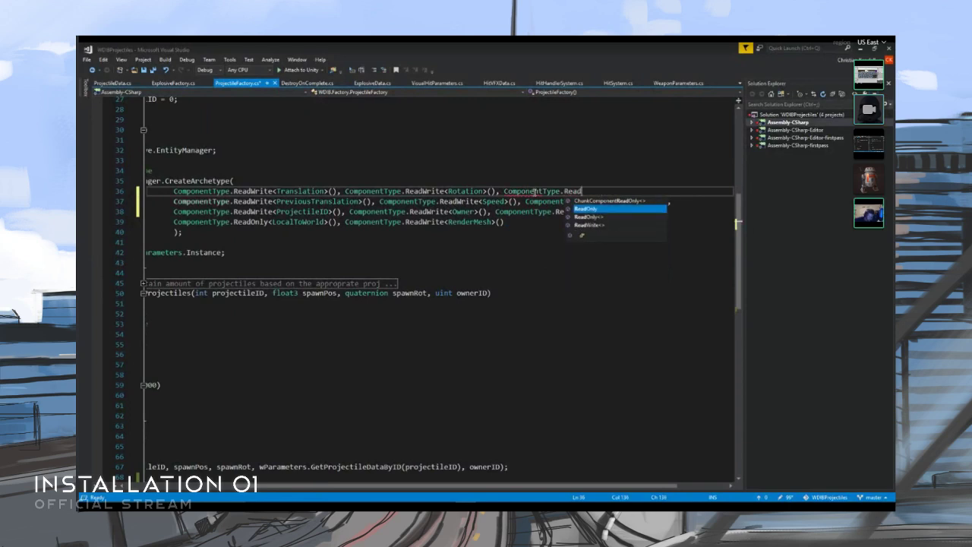
text(Write<)
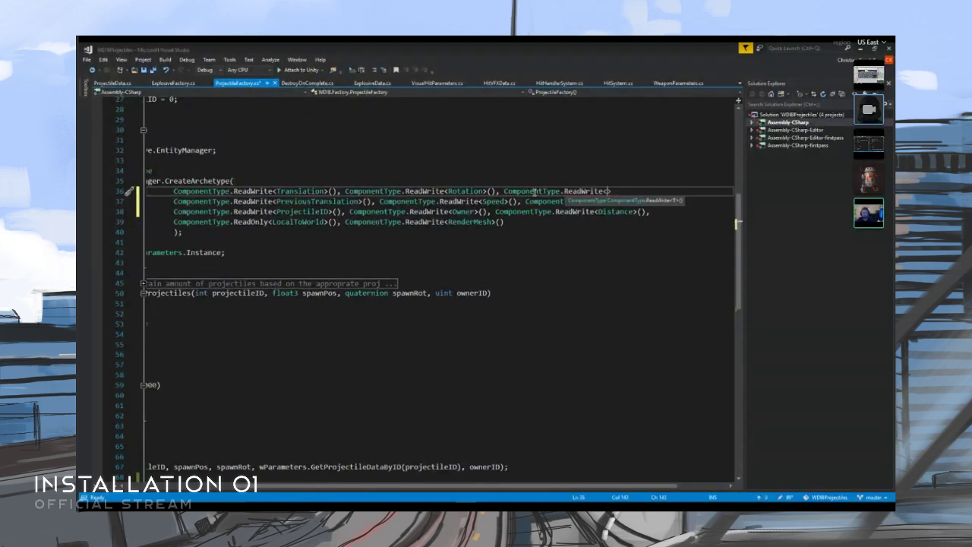
text(Scale)
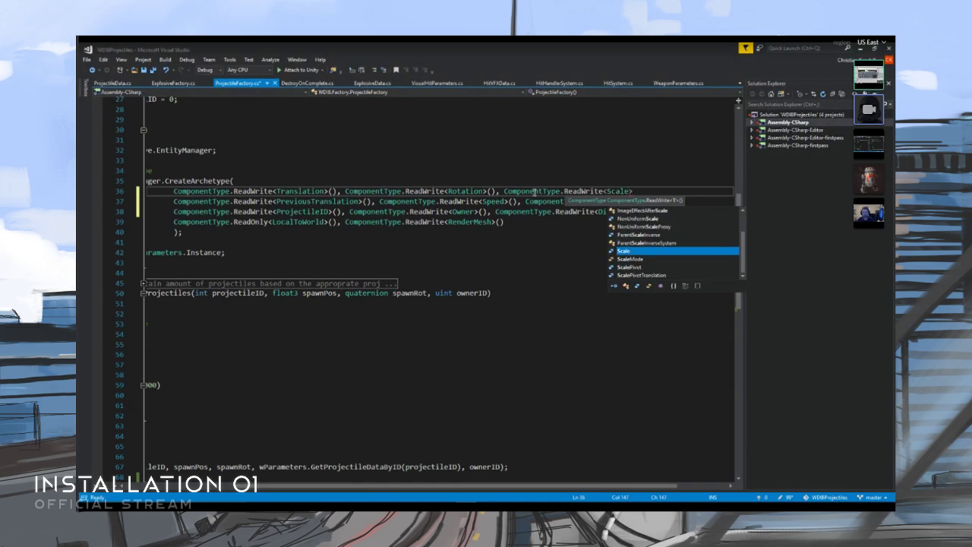
text(>)
key(ctrl+z)
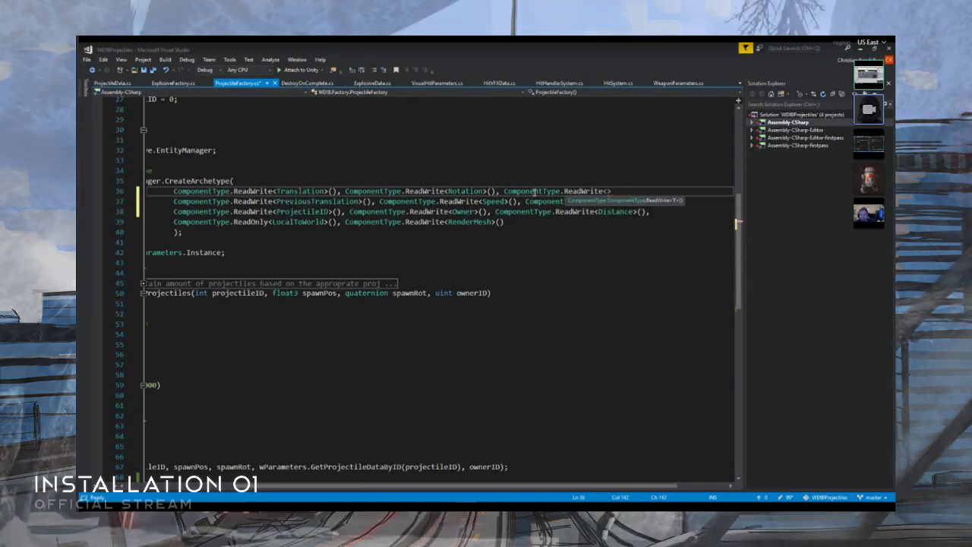
text(Scale)
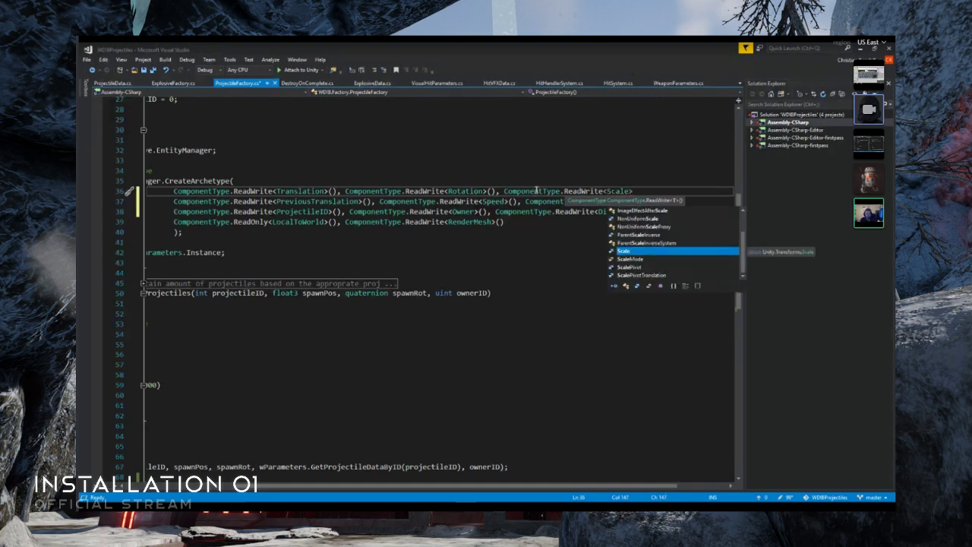
double_click(649, 219)
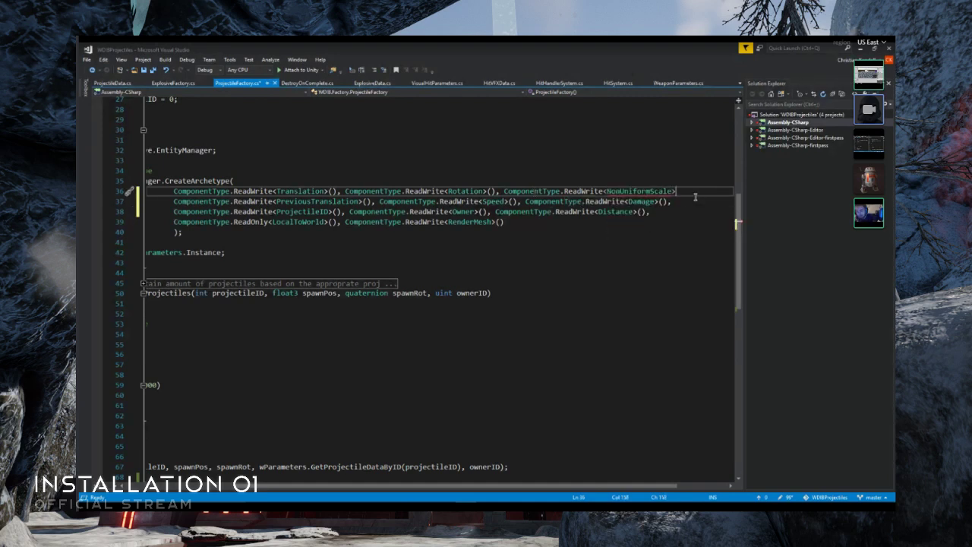
text(), //)
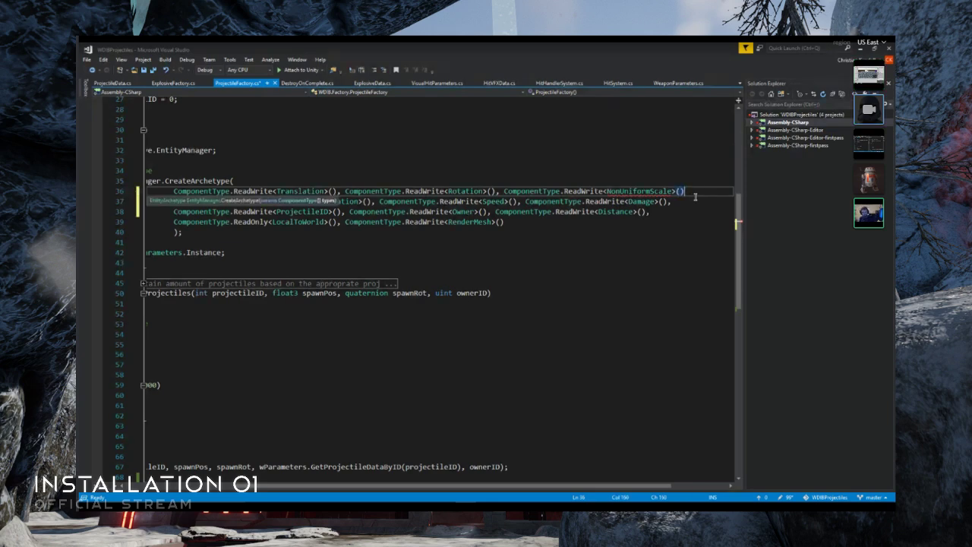
text( prob)
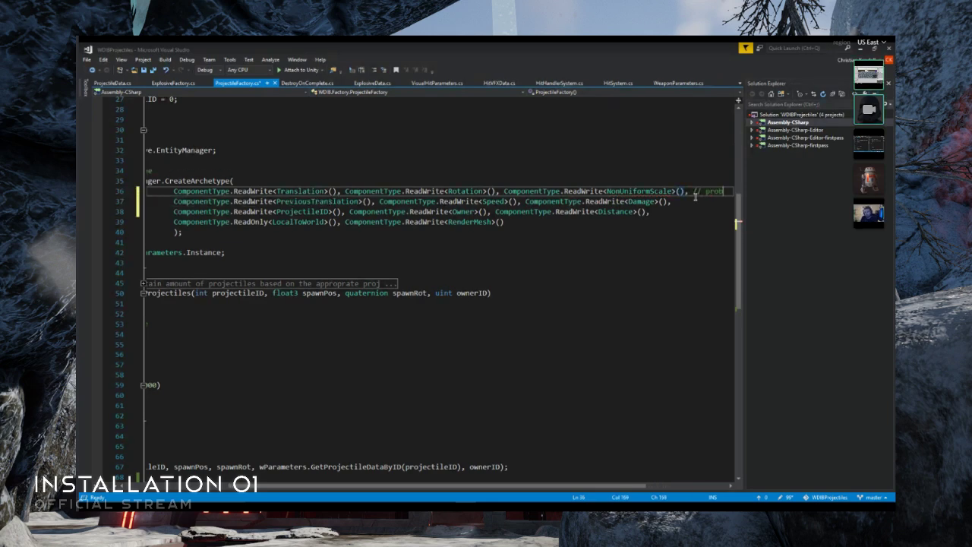
text(ably could just)
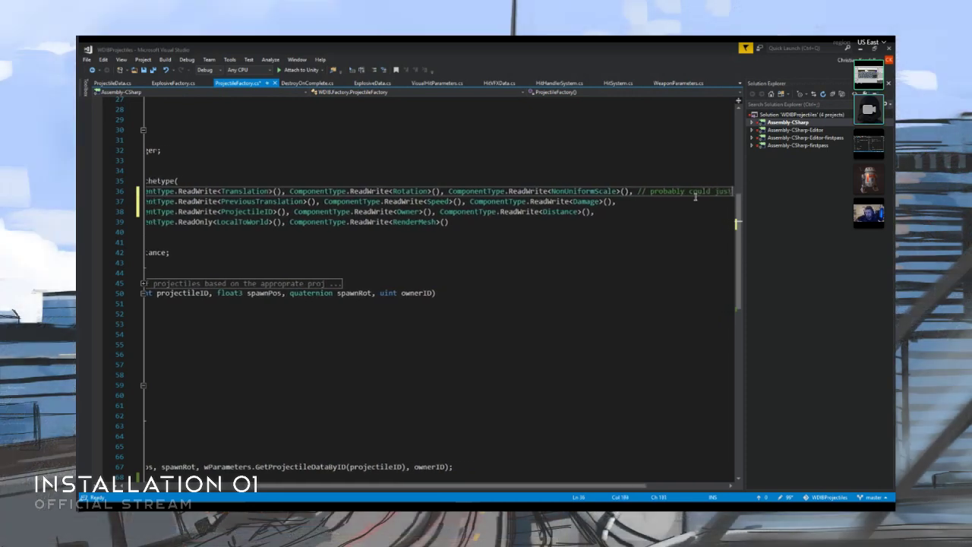
text( get away)
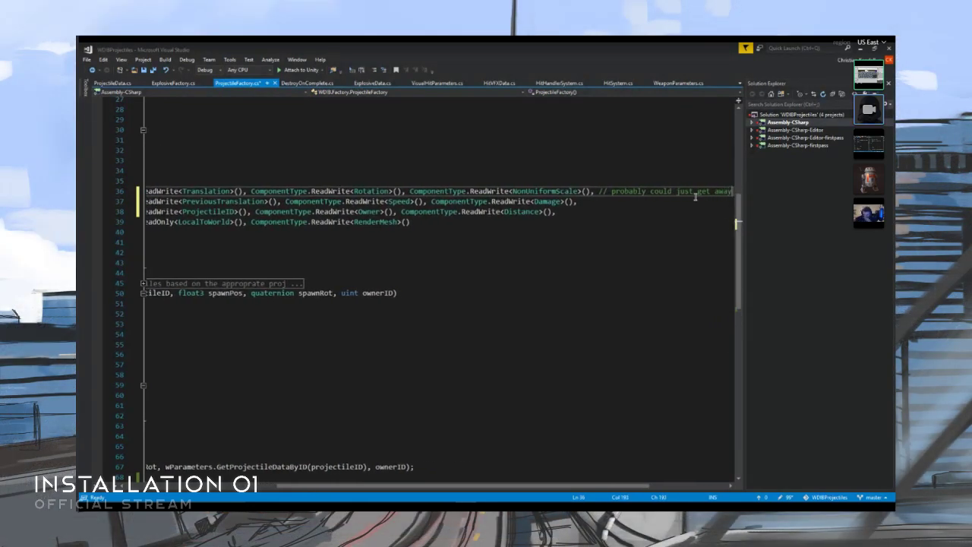
text( with Scale com)
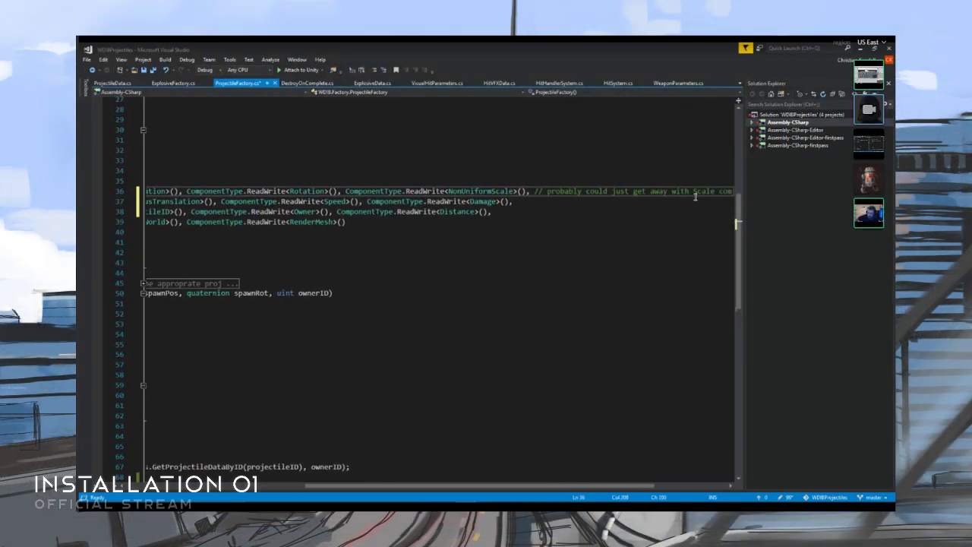
text(ponent)
- Move the Scale component comment up to the CreateArchetype line and align it above the NonUniformScale entry
key(ctrl+shift+Left)
key(ctrl+shift+Left)
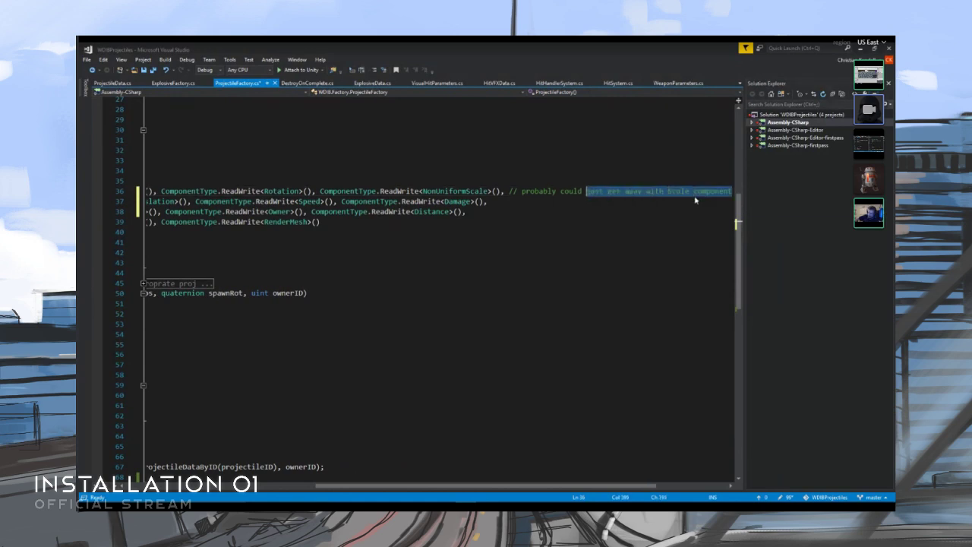
key(ctrl+shift+Left)
key(ctrl+shift+Left)
key(ctrl+shift+Left)
key(Delete)
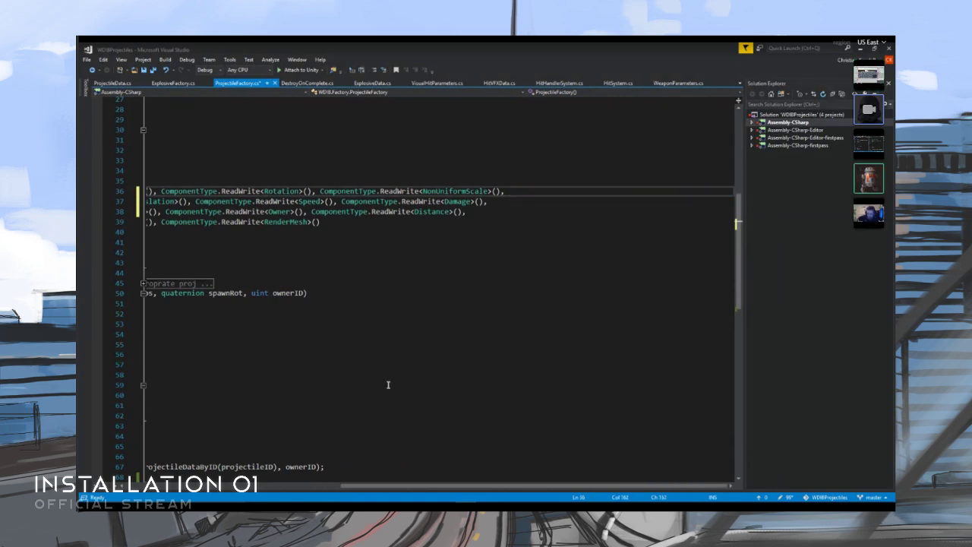
drag(452, 487, 303, 470)
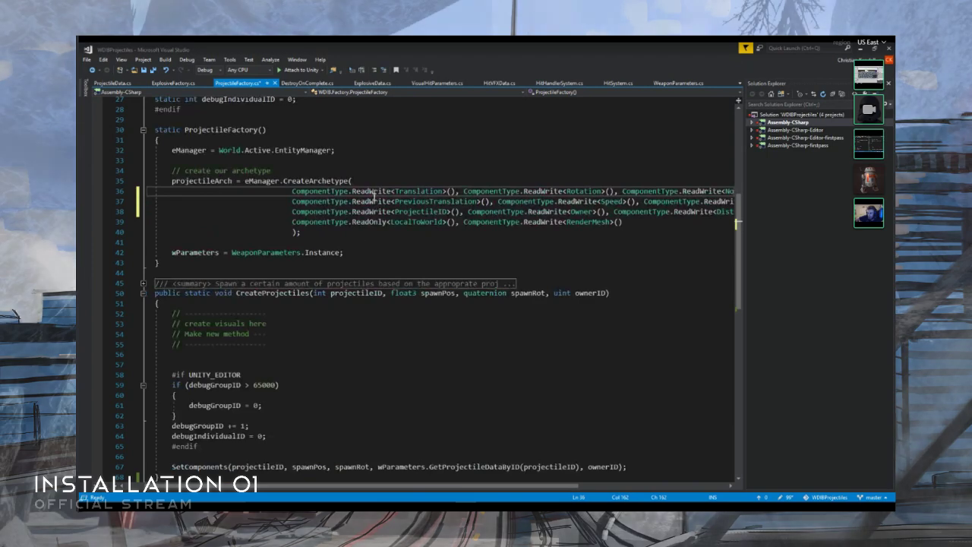
click(400, 180)
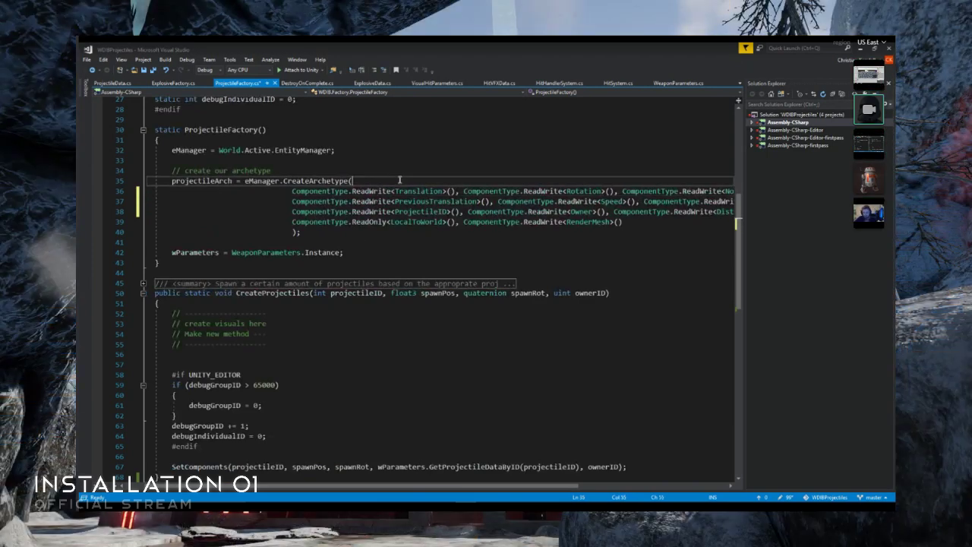
click(352, 181)
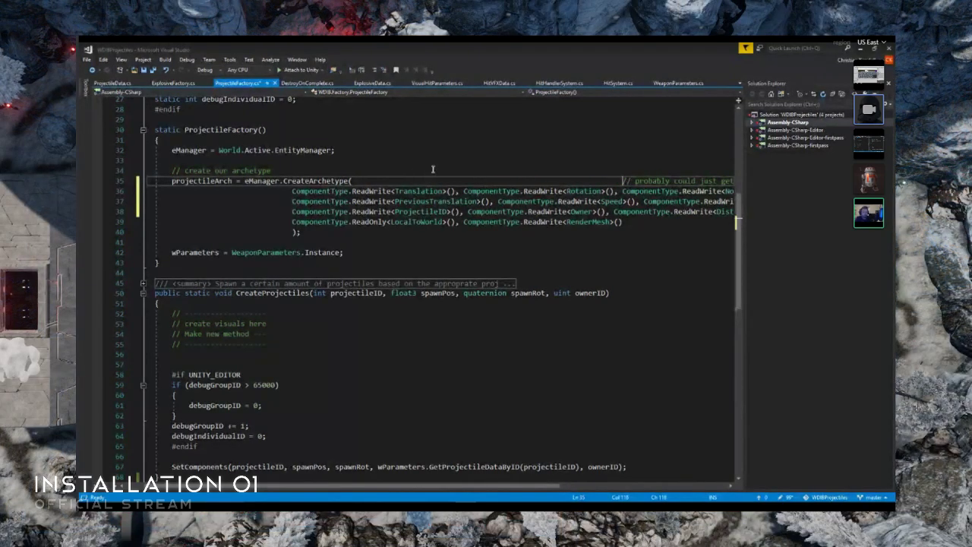
- Save the projectile factory script and expand the SetComponents method to review its body
click(433, 169)
key(ctrl+s)
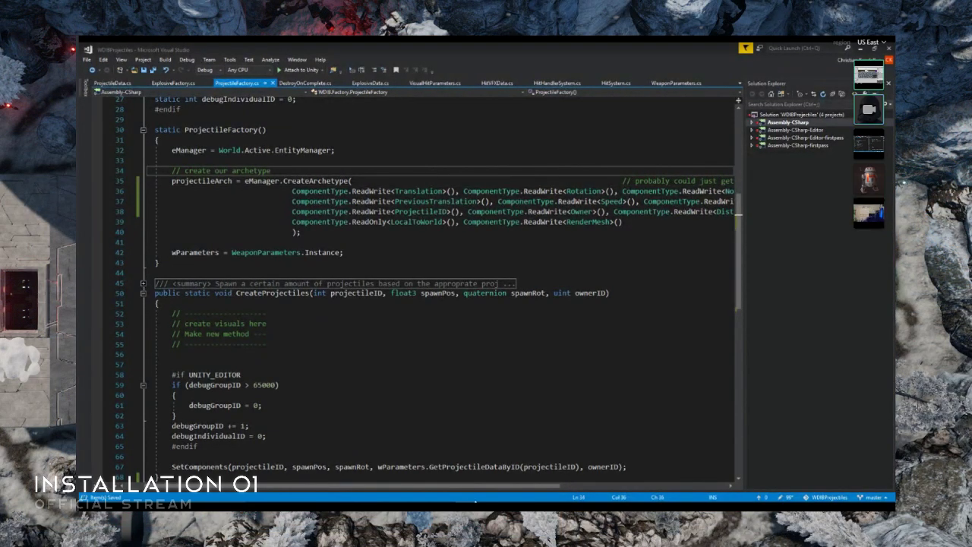
mouse_move(476, 503)
scroll(398, 390, down, 2)
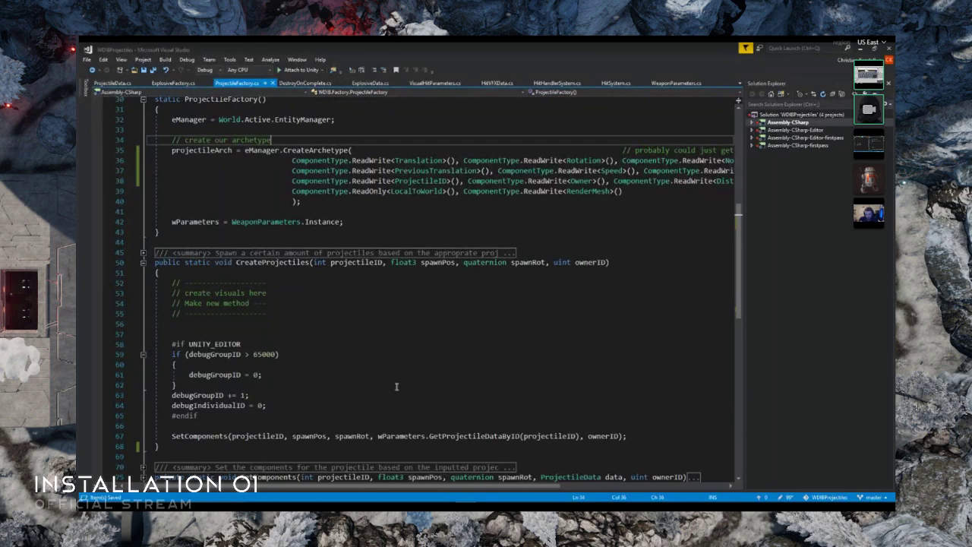
drag(448, 488, 427, 487)
scroll(412, 332, down, 5)
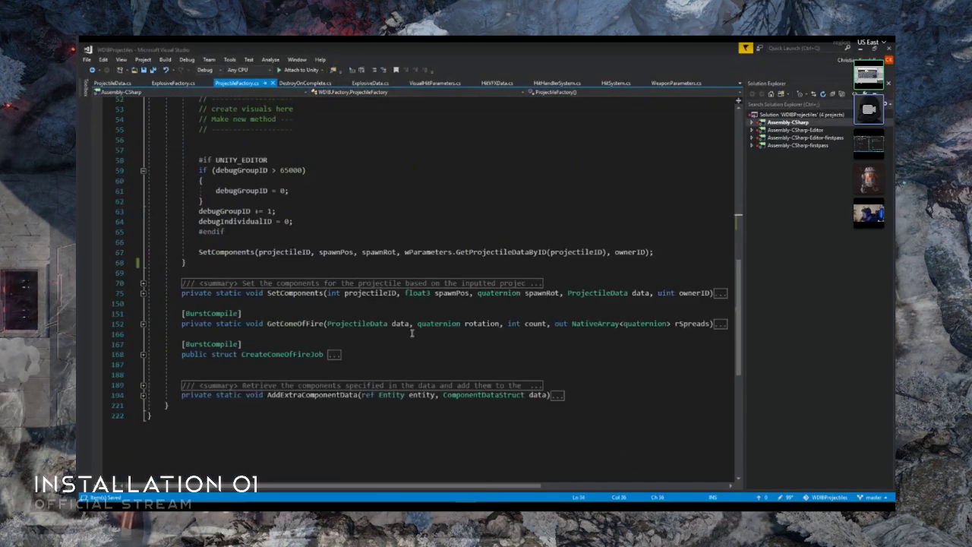
click(143, 294)
scroll(328, 292, down, 3)
scroll(328, 294, down, 2)
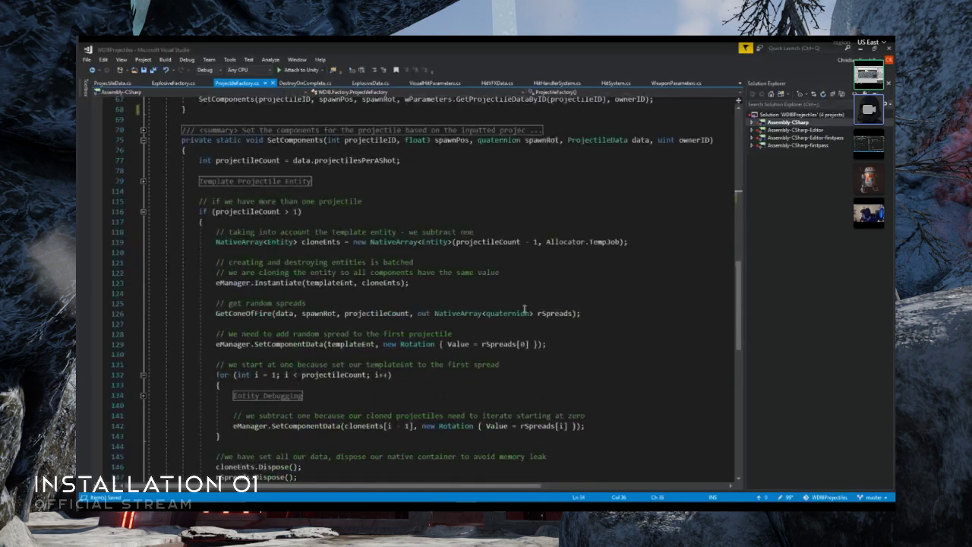
scroll(603, 312, down, 5)
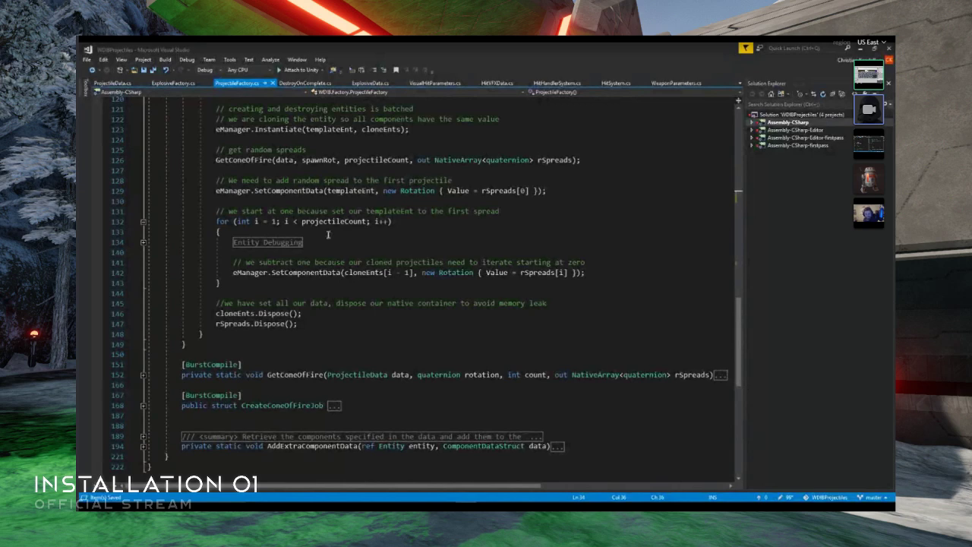
- Collapse the projectileCount > 1 block in SetComponents and expand the Template Projectile Entity region
scroll(331, 238, up, 5)
scroll(331, 238, up, 2)
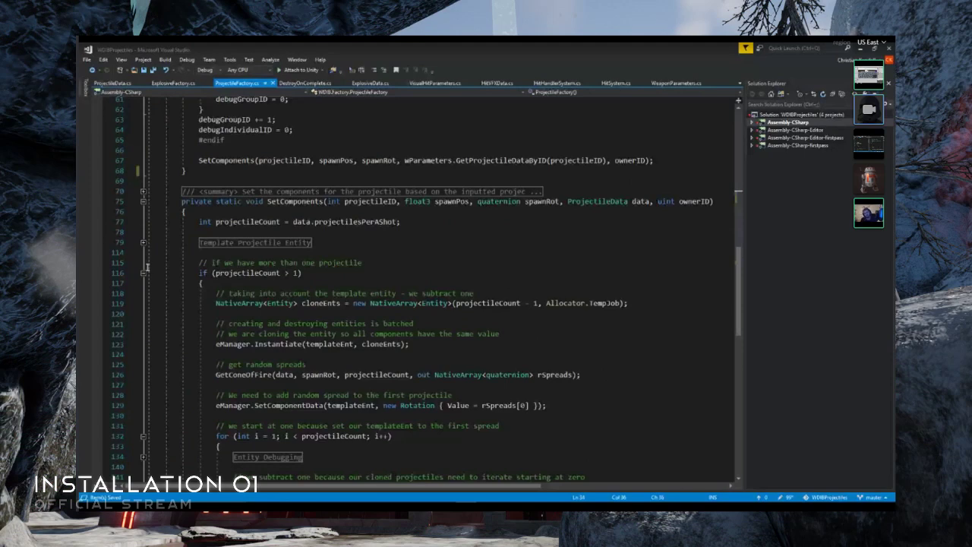
click(144, 273)
click(144, 242)
scroll(459, 271, down, 7)
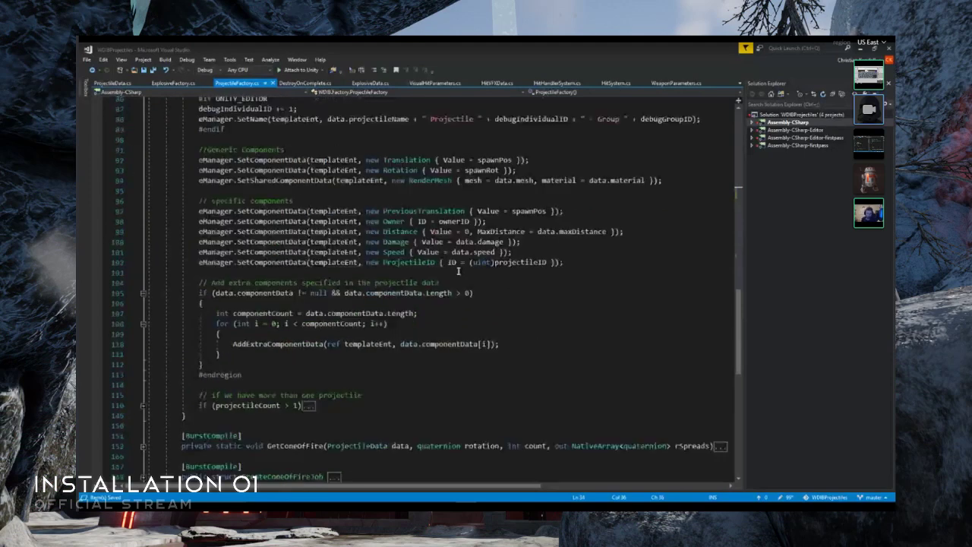
- Add an eManager.SetComponentData call with templateEnt as first argument below the Rotation line under Generic Components
click(681, 171)
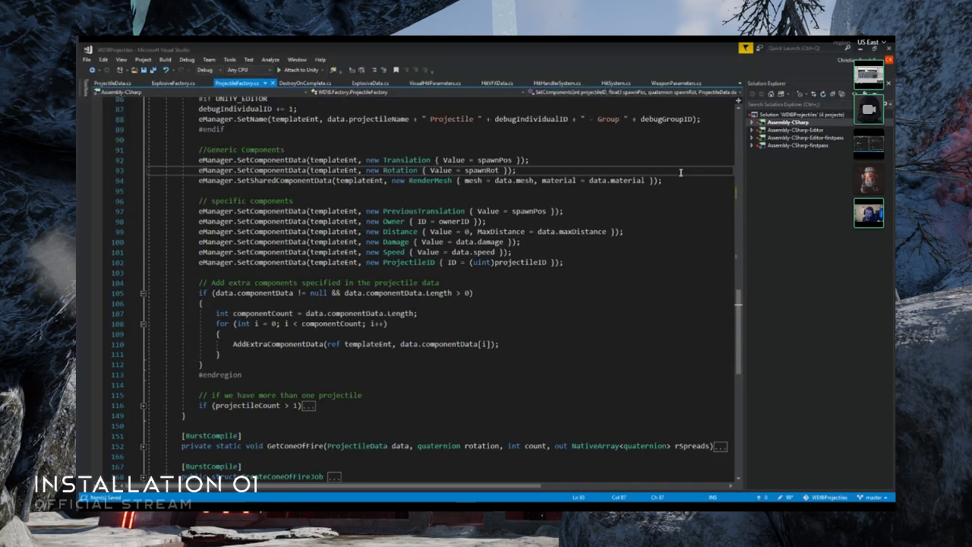
key(Return)
text(eManager.Set)
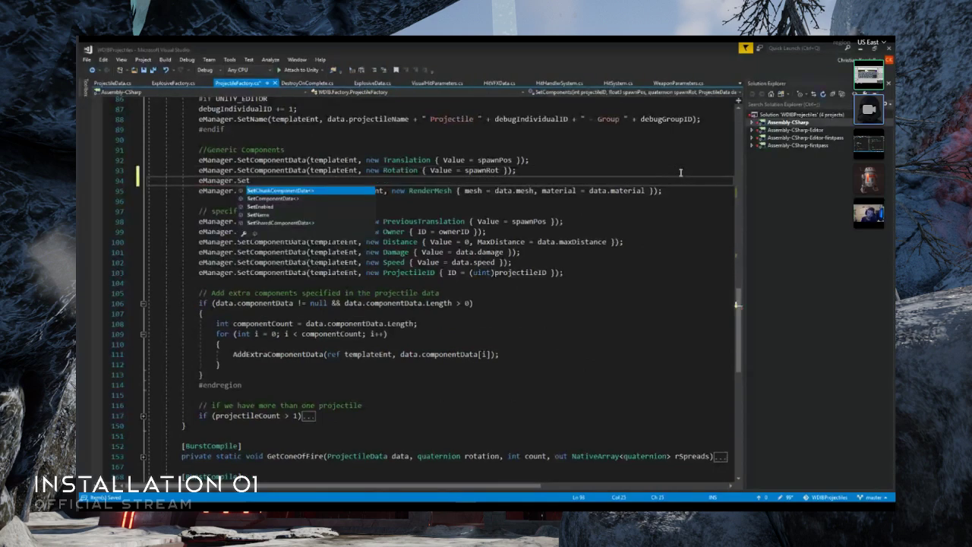
text(ComponentData)
key(Tab)
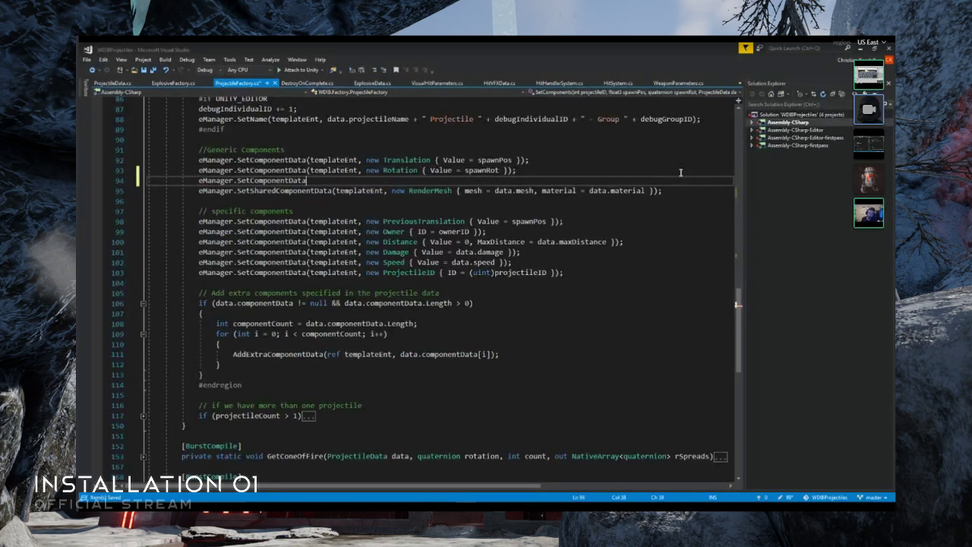
text(();)
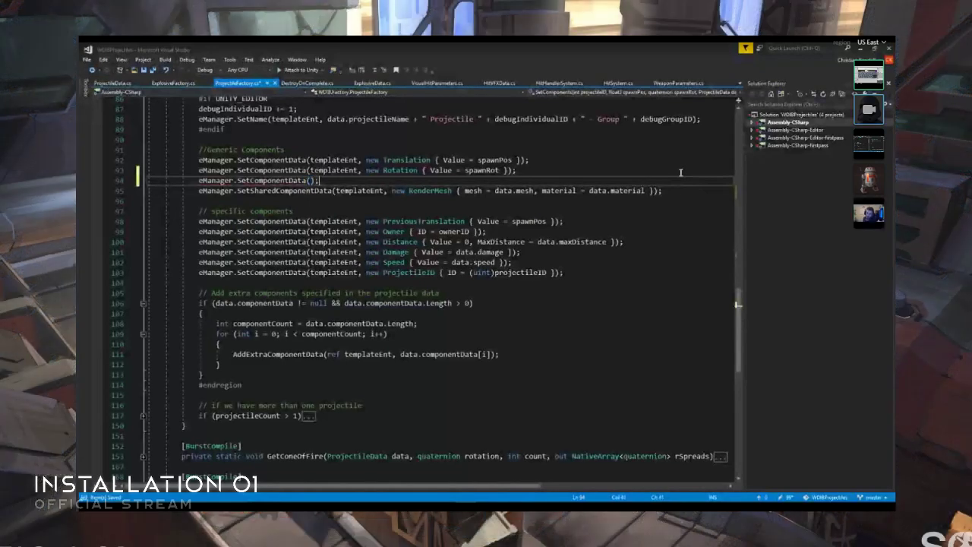
key(Right)
text(templateEnt, )
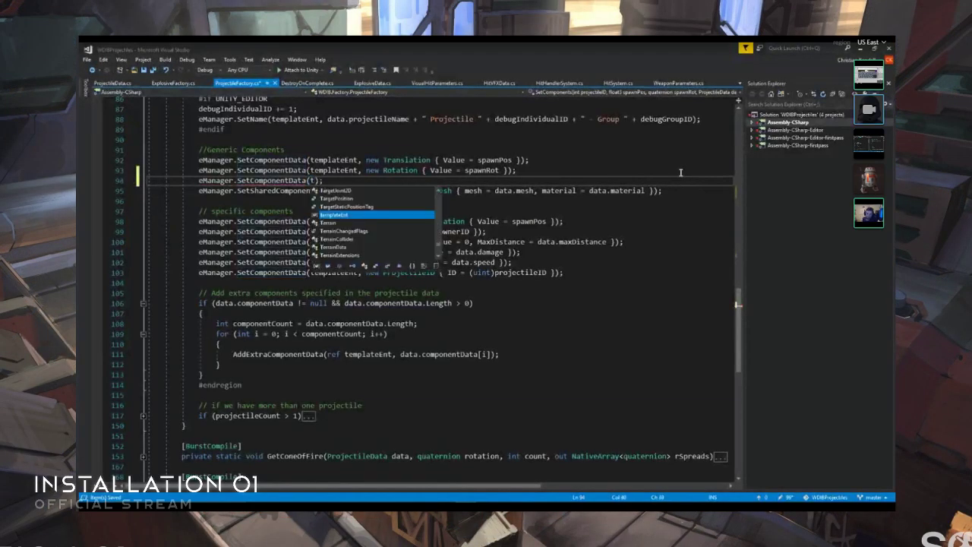
text(new )
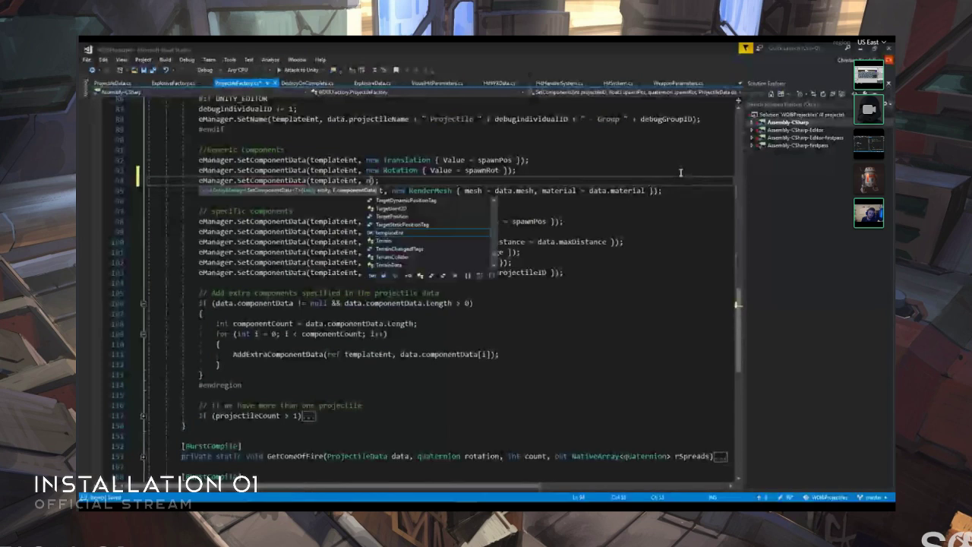
text(Non)
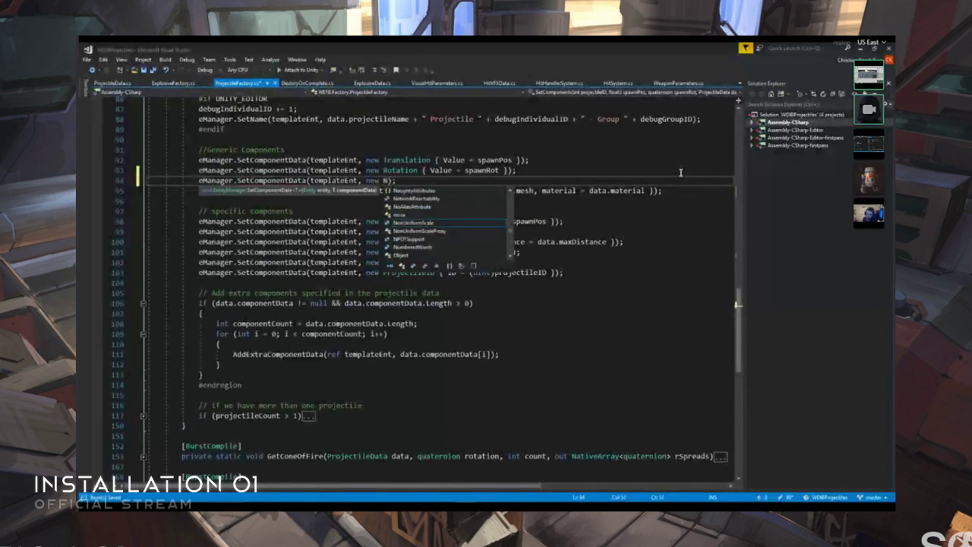
text(UniformScale )
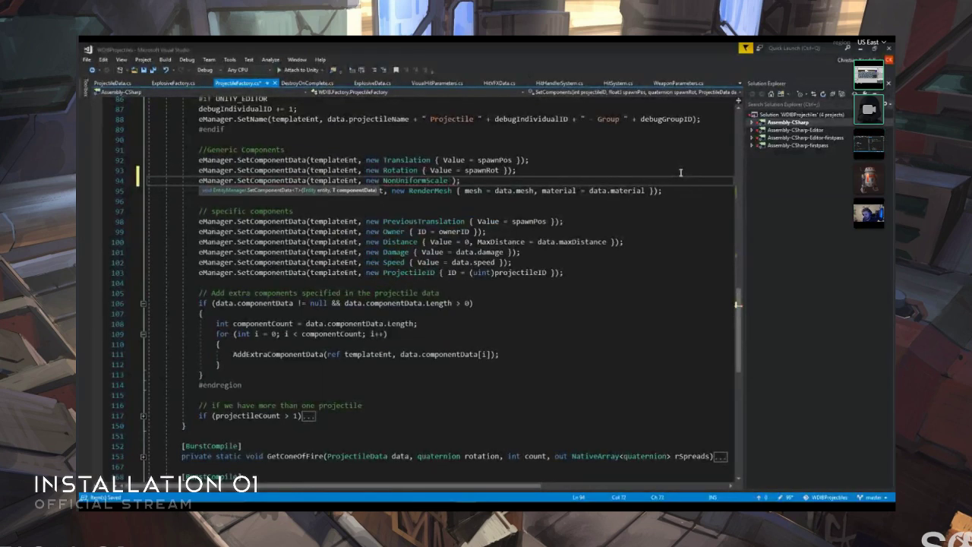
text({ Value)
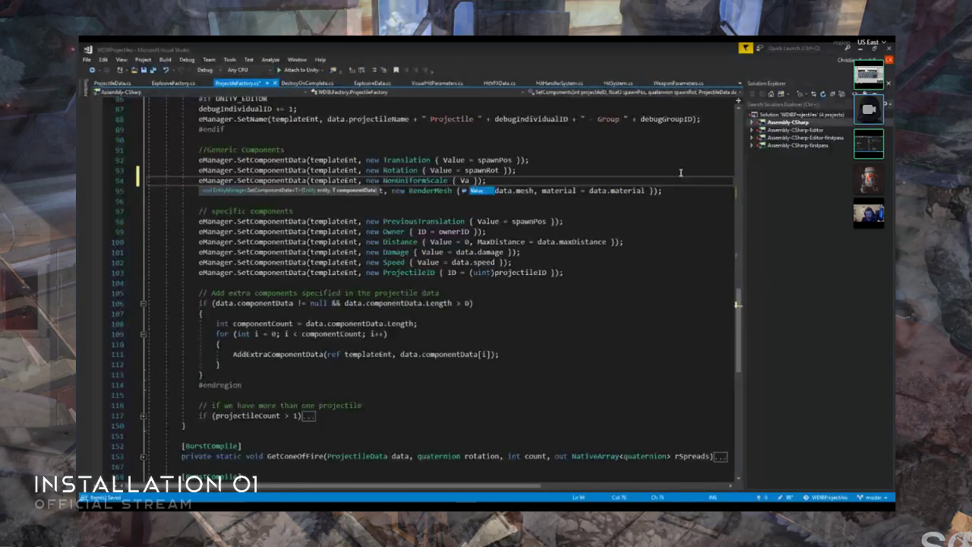
text( = a)
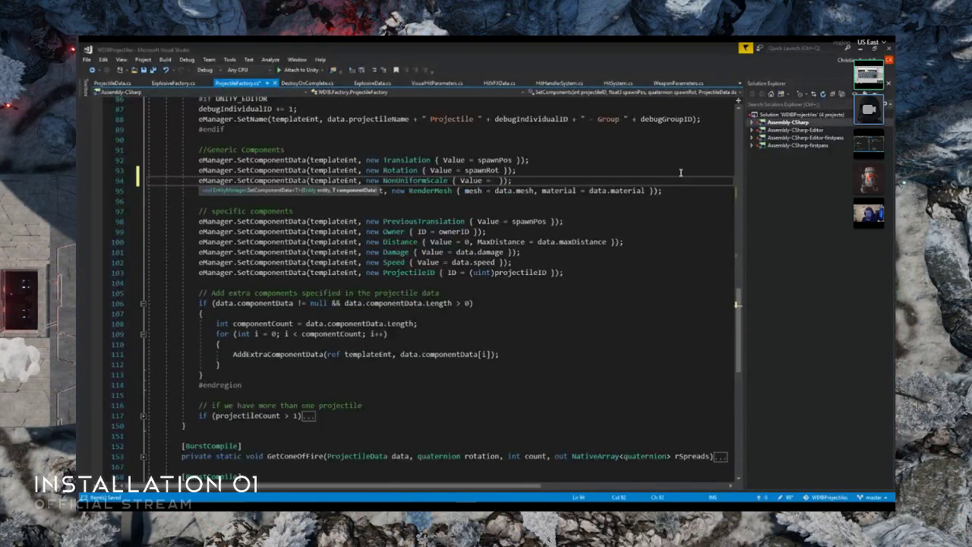
- Complete the call's second argument as new NonUniformScale { Value = new float3() }, leaving the float3 parentheses empty
key(BackSpace)
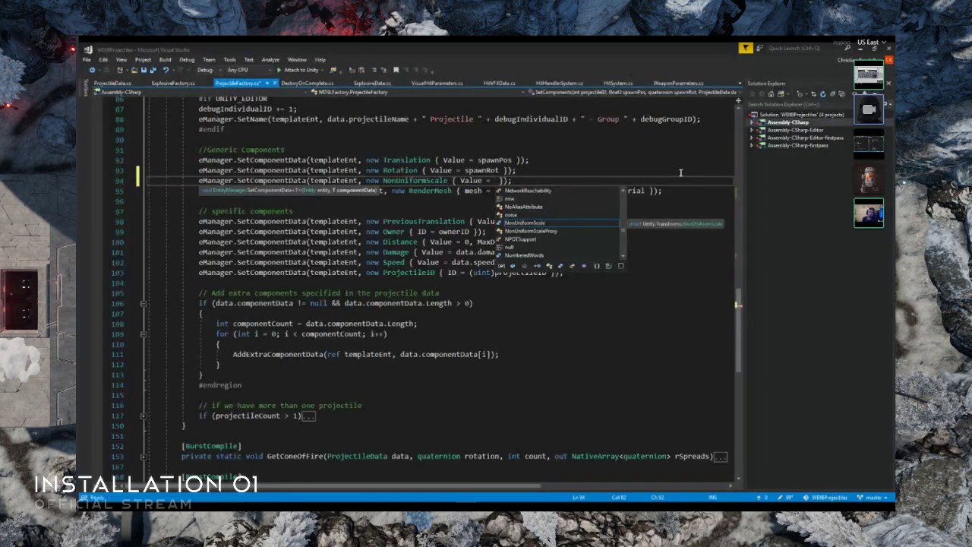
text(new float )
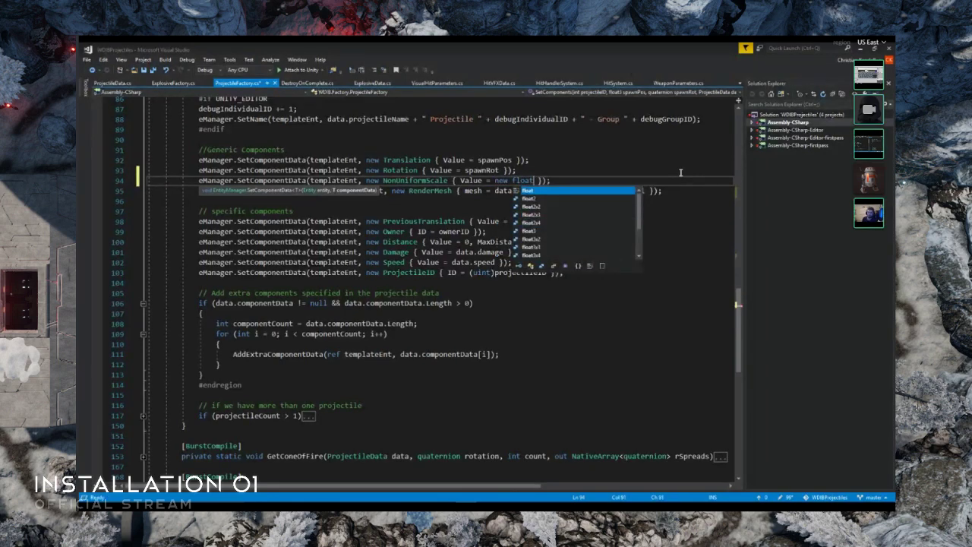
text(4)
text(()
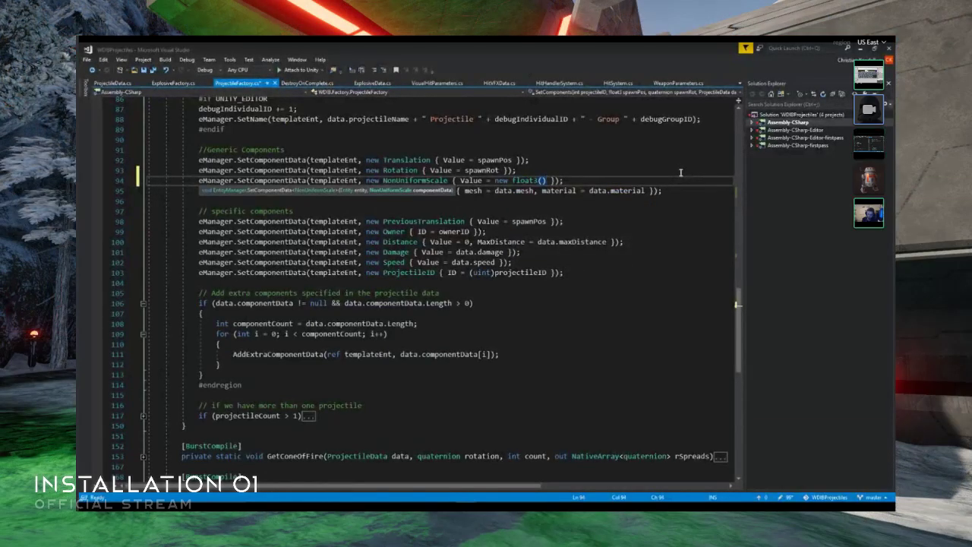
text())
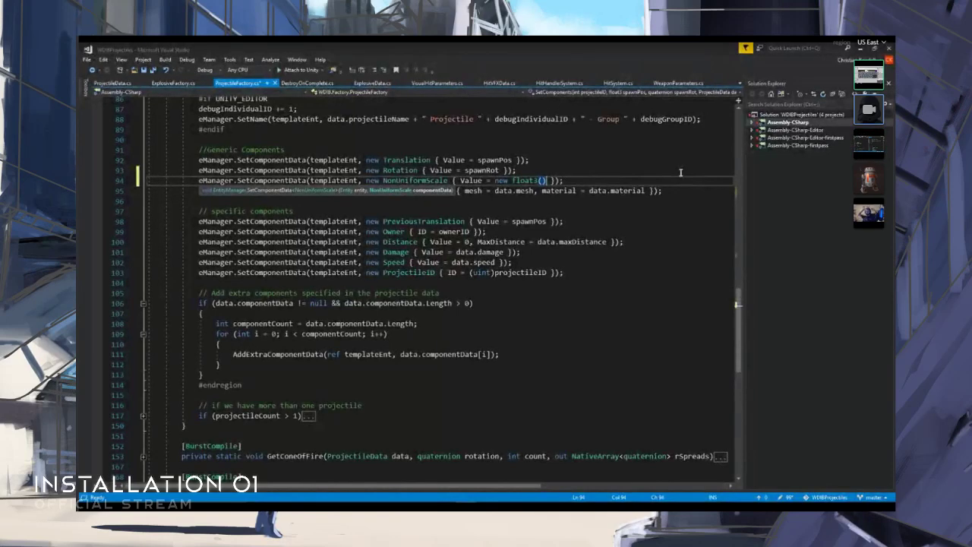
click(543, 181)
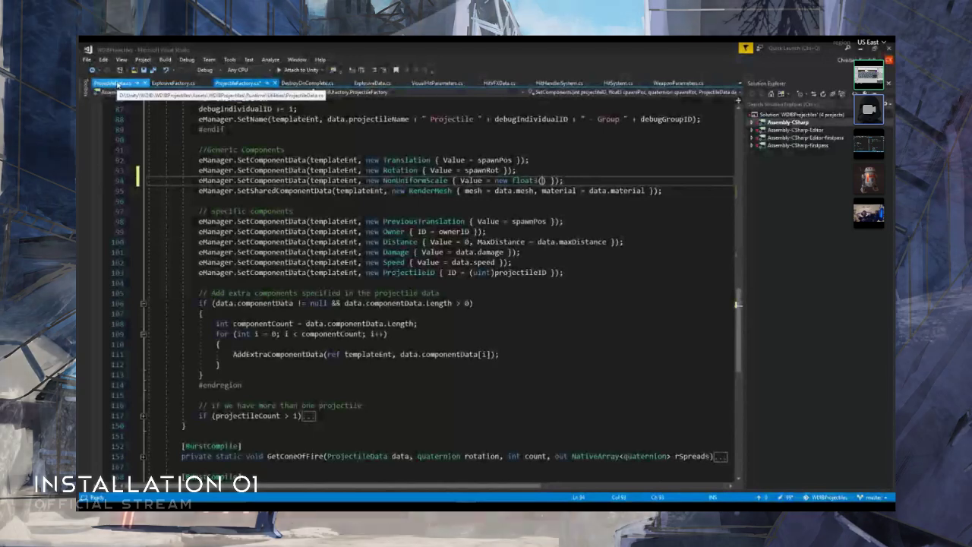
- In ProjectileData.cs, rename the size float under Visual Components to length and save the file
mouse_move(416, 490)
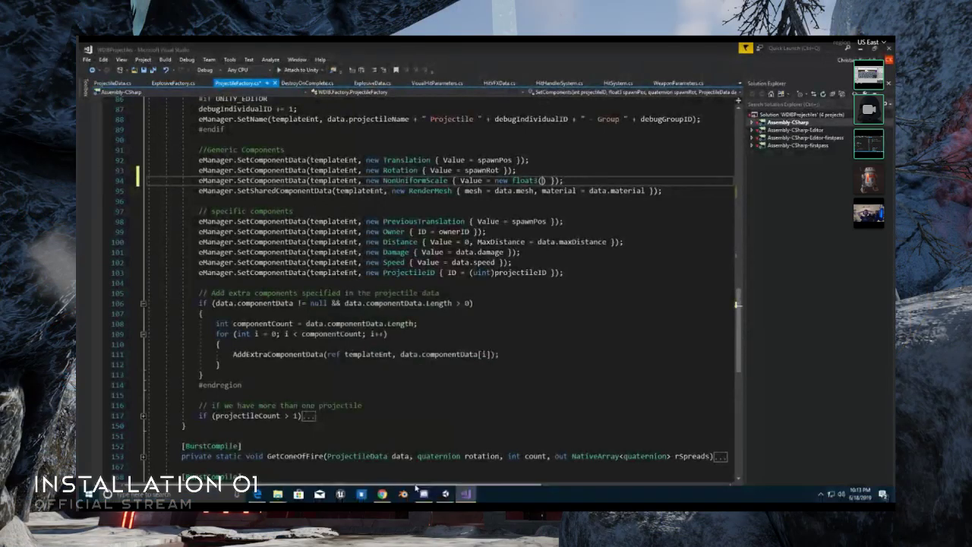
click(445, 493)
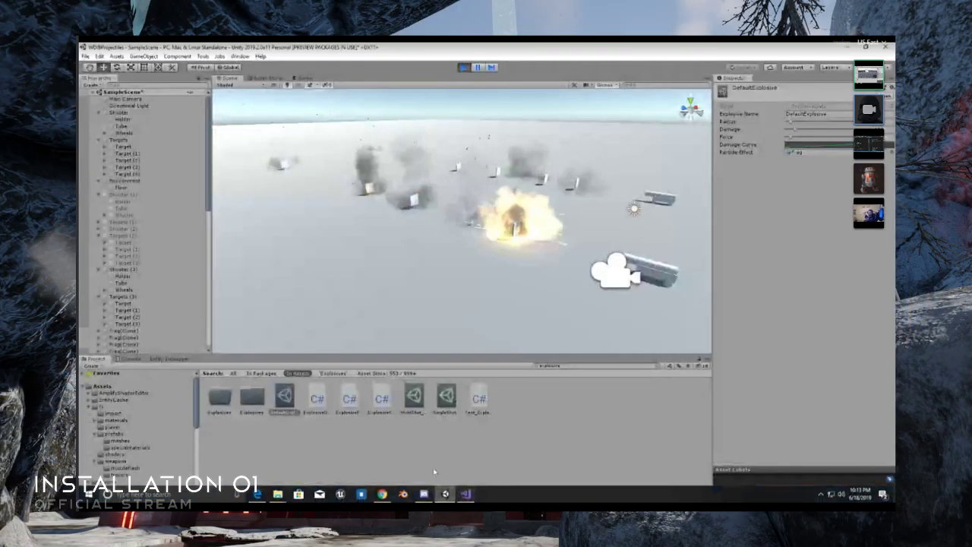
click(466, 494)
click(114, 83)
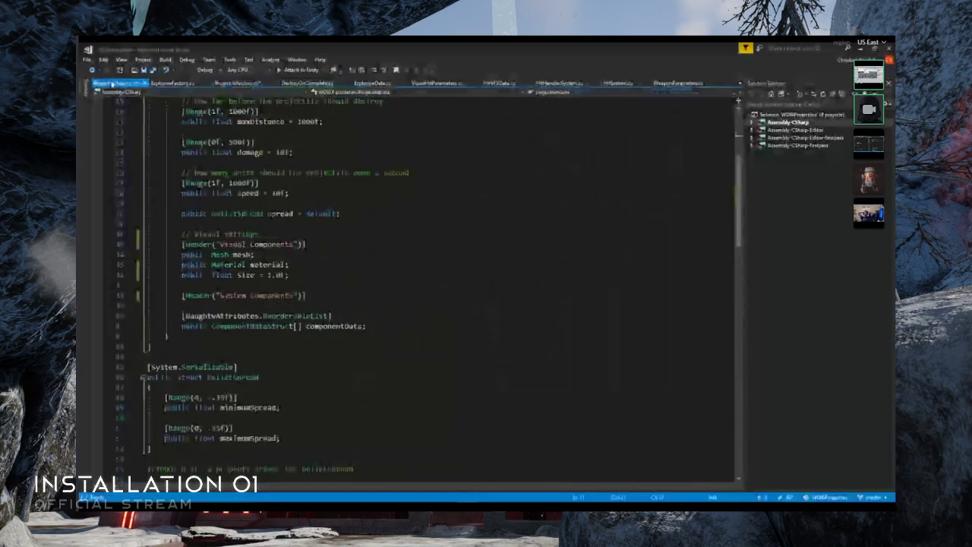
click(242, 275)
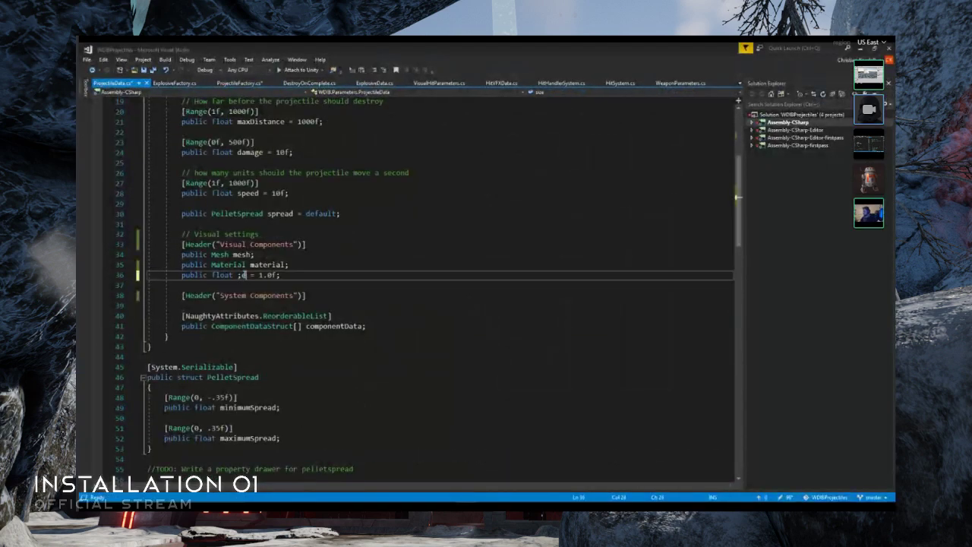
text(;eng)
key(BackSpace)
key(BackSpace)
key(BackSpace)
key(BackSpace)
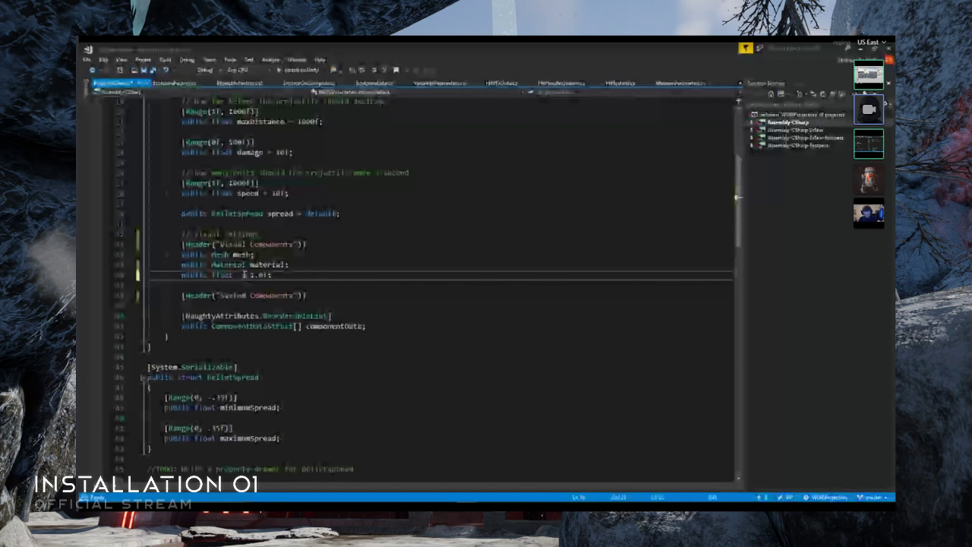
text(length)
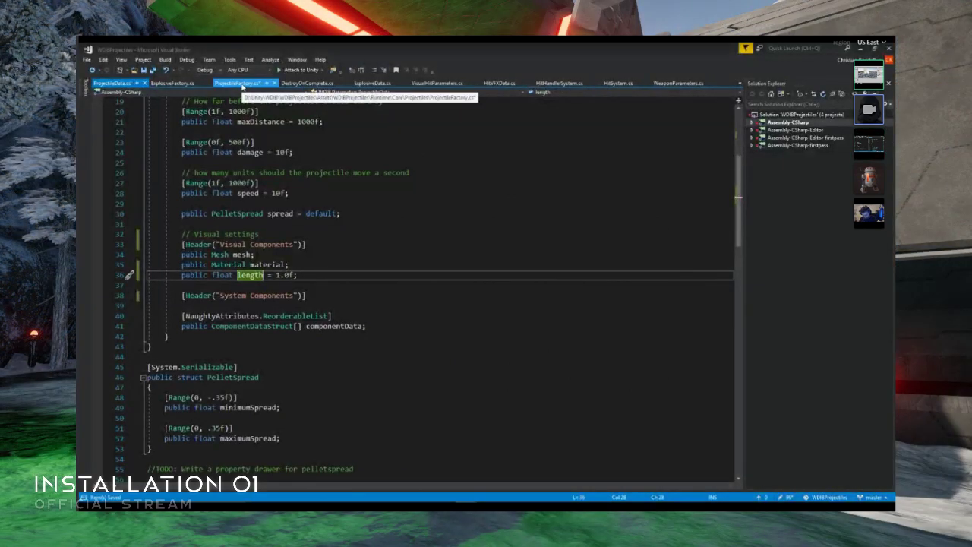
- Back in ProjectileFactory.cs, fill the NonUniformScale float3 with 1, data.length, 1 and save the script
click(240, 83)
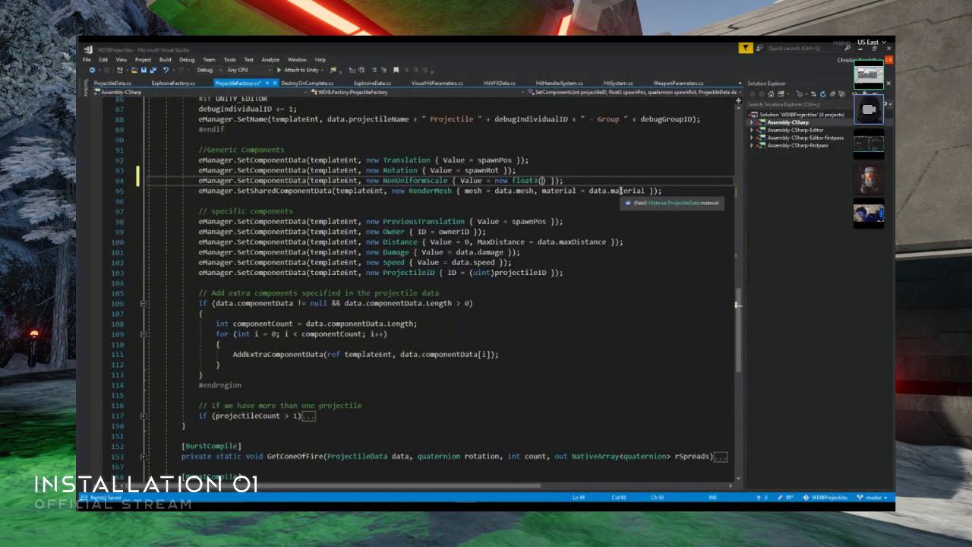
text(1.f)
text(,)
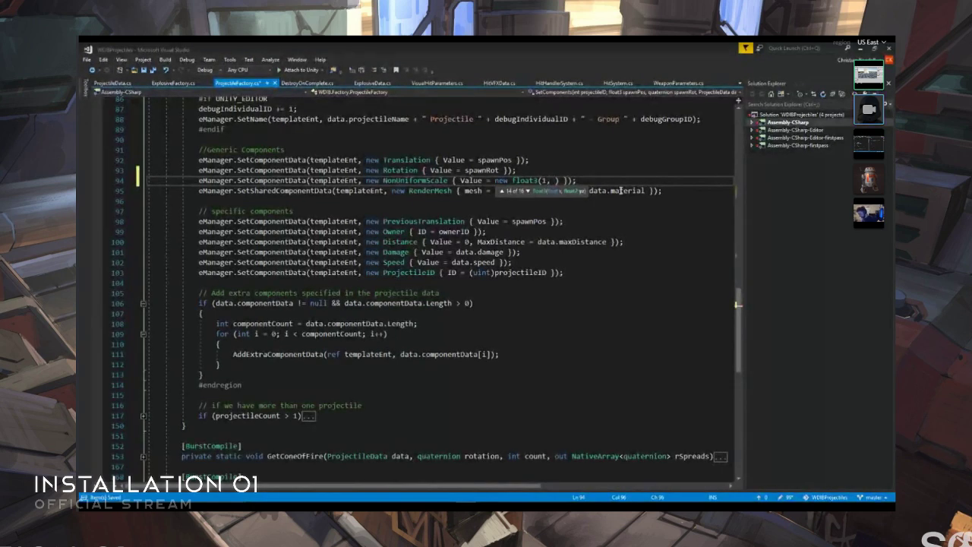
text(data.length)
text(, 1)
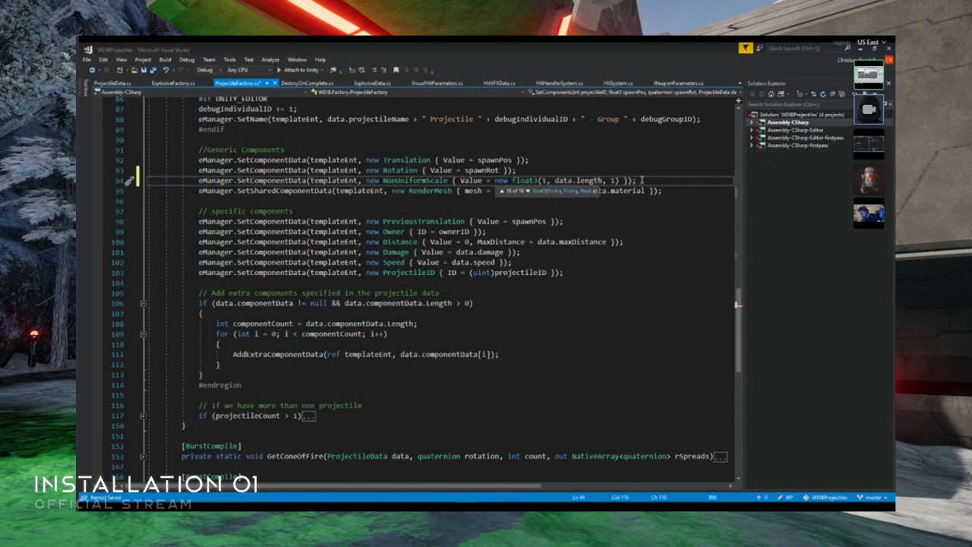
key(End)
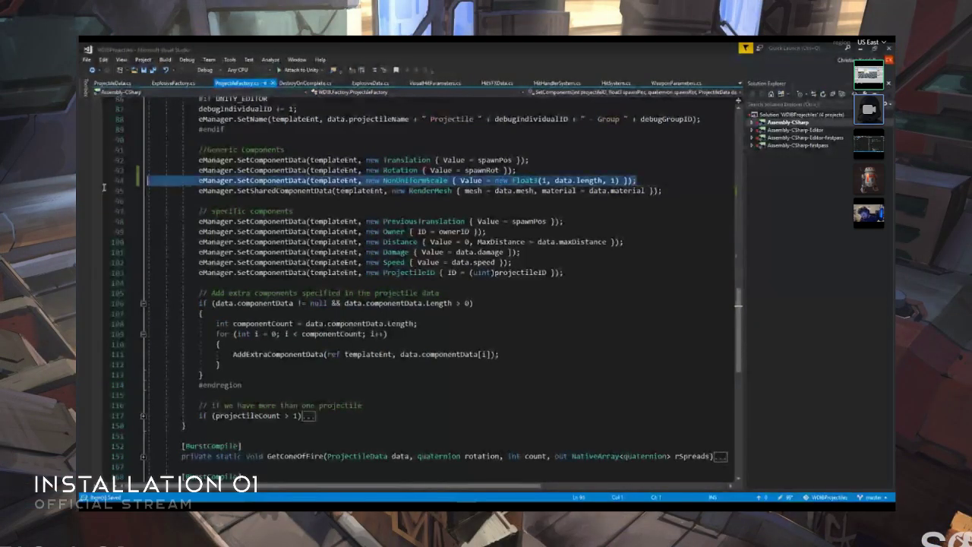
- Switch to Unity to check the scene with the changed scripts, and return to the factory code in Visual Studio
key(shift+Home)
key(shift+Home)
click(683, 211)
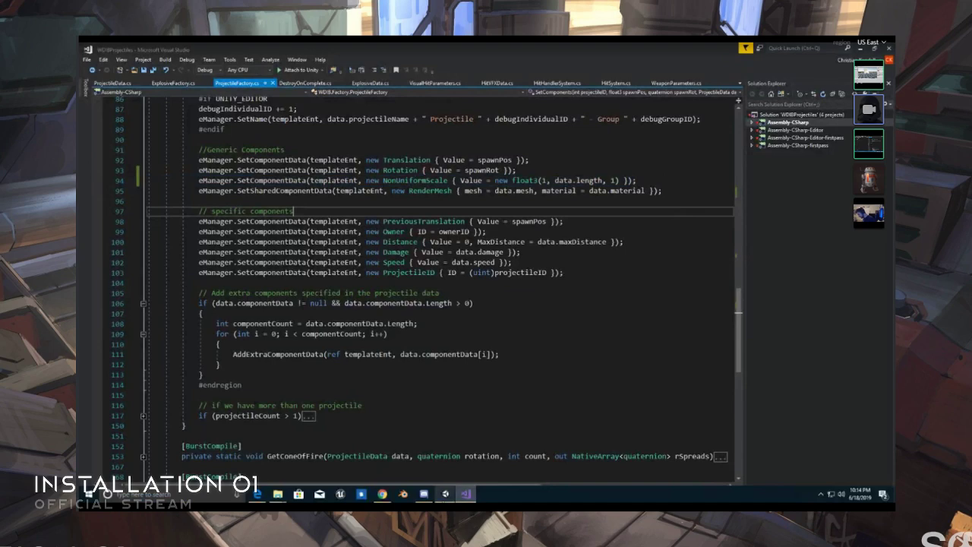
click(446, 493)
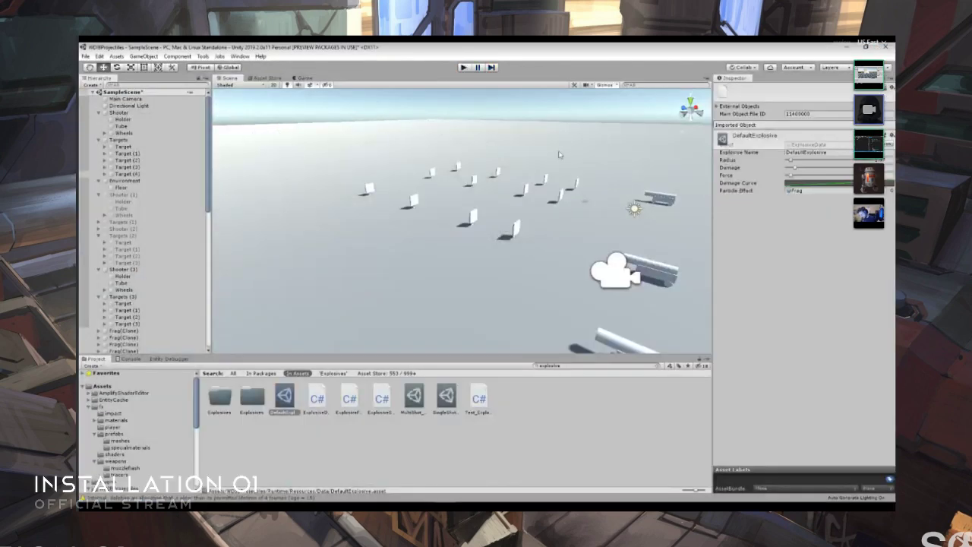
click(467, 493)
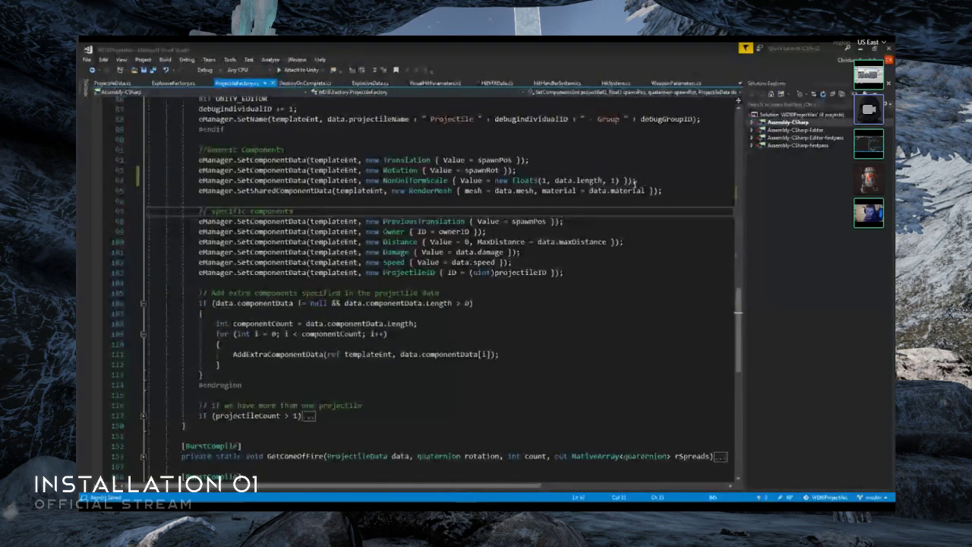
- In ProjectileData.cs, add a blank line and a [Range(.01f, 3)] attribute above the length float
click(142, 83)
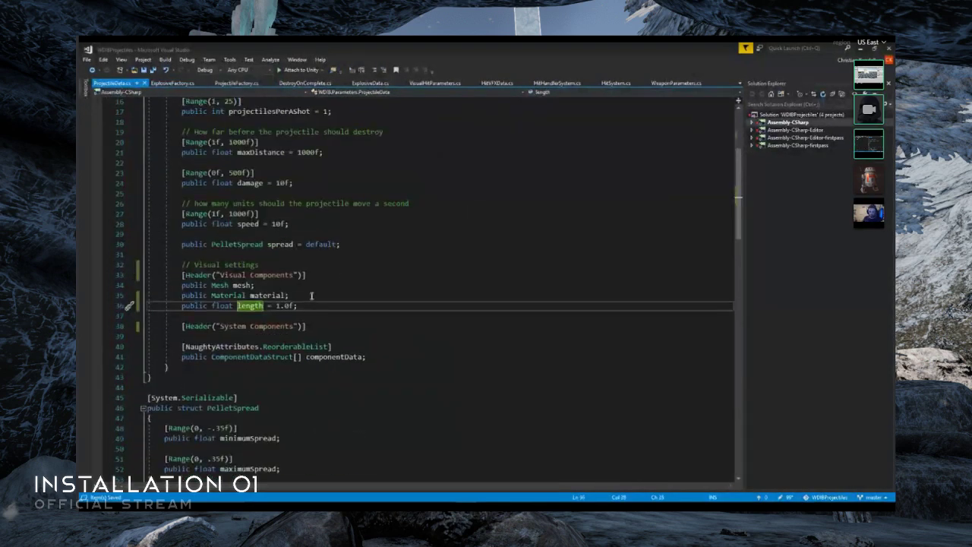
click(317, 299)
key(Return)
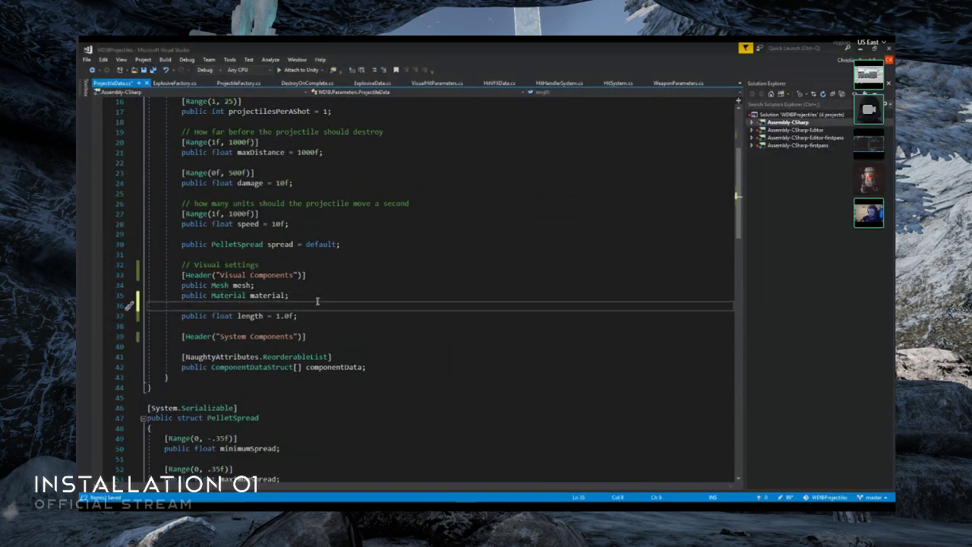
key(Return)
text([Range()
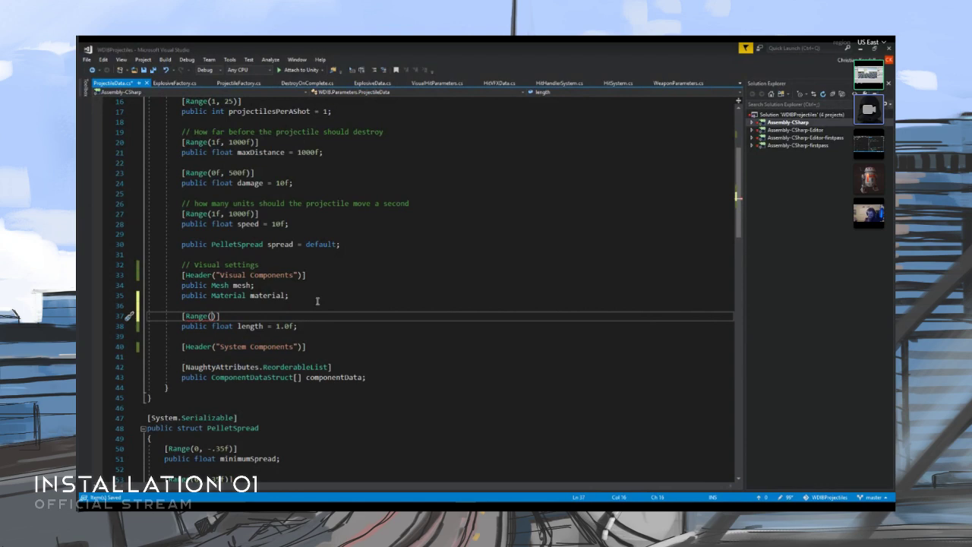
text(.01f, )
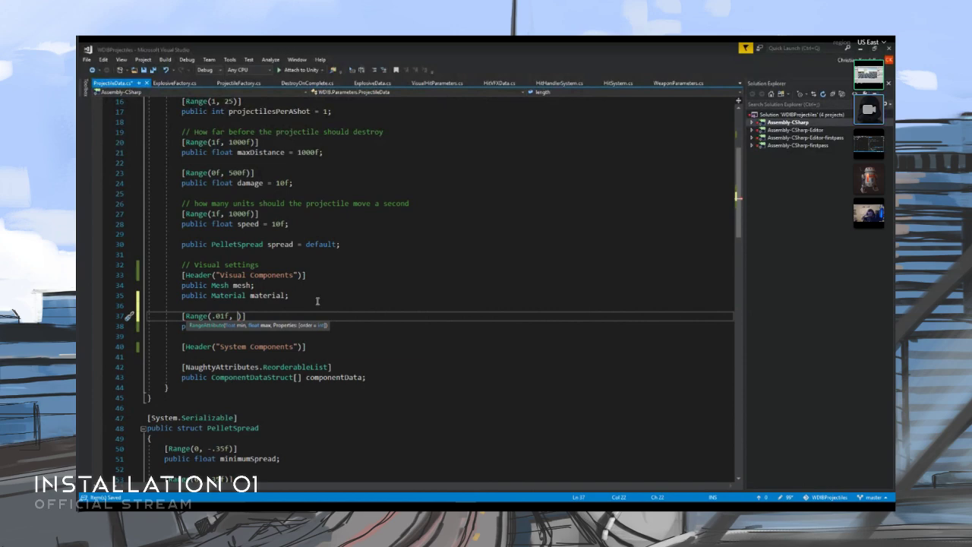
text(3)
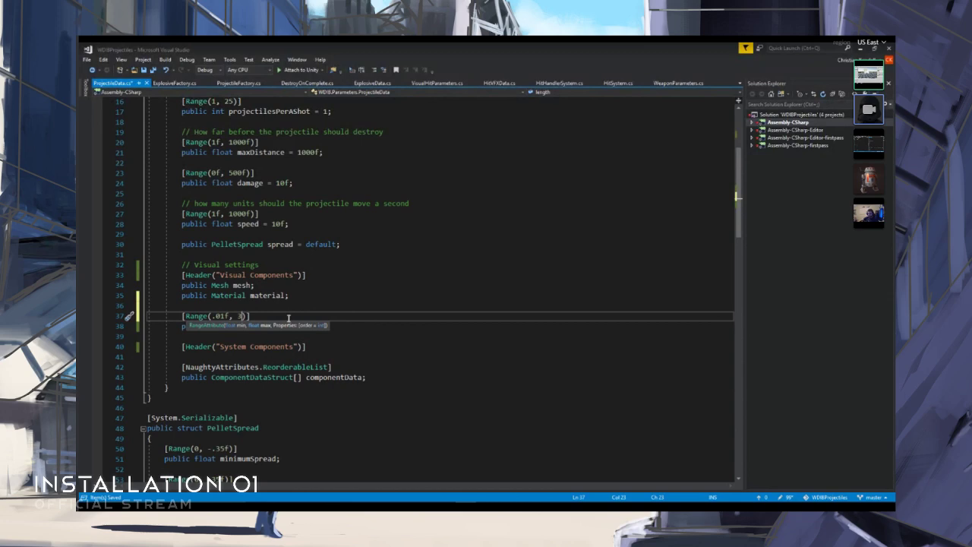
key(End)
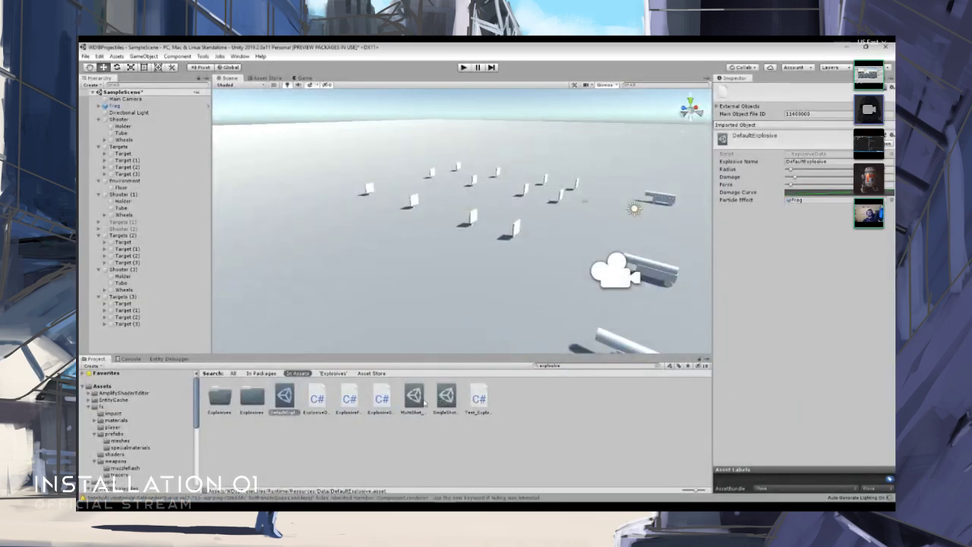
- In Unity, clear the console messages and set the MultiShot_Explosive projectile asset's length to 3
click(414, 397)
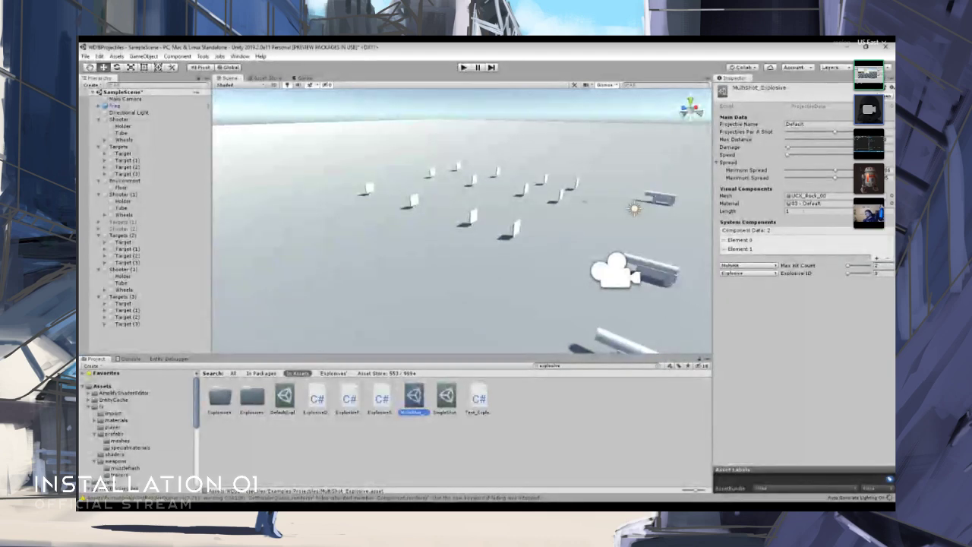
click(804, 211)
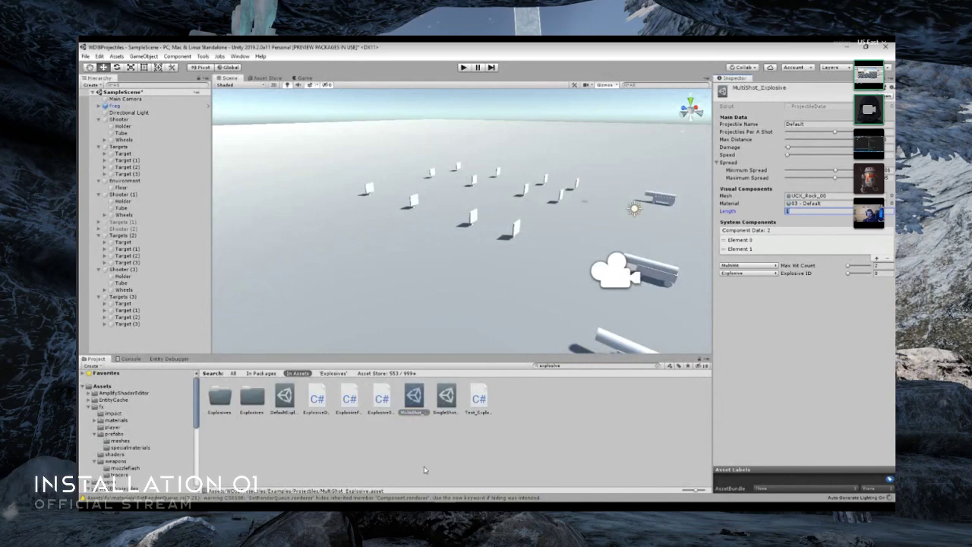
click(129, 358)
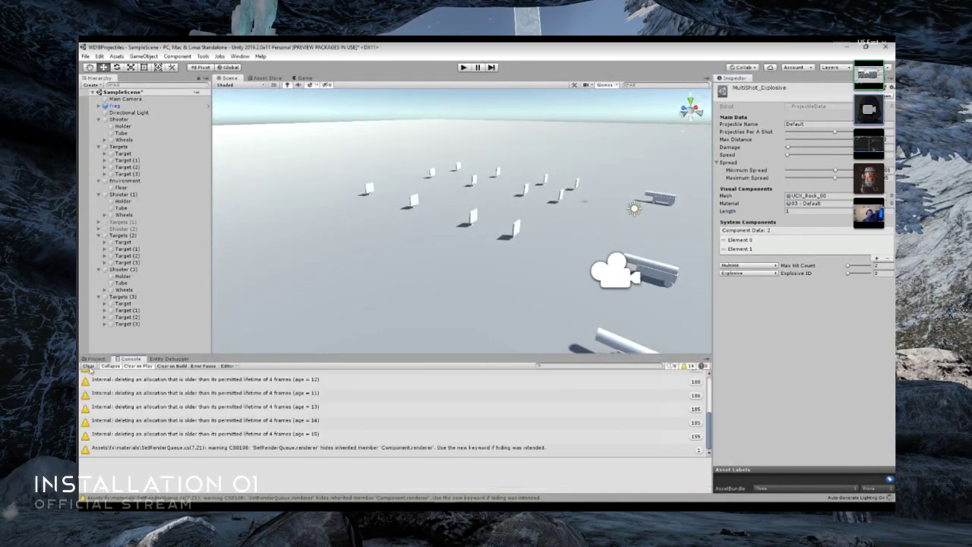
click(88, 366)
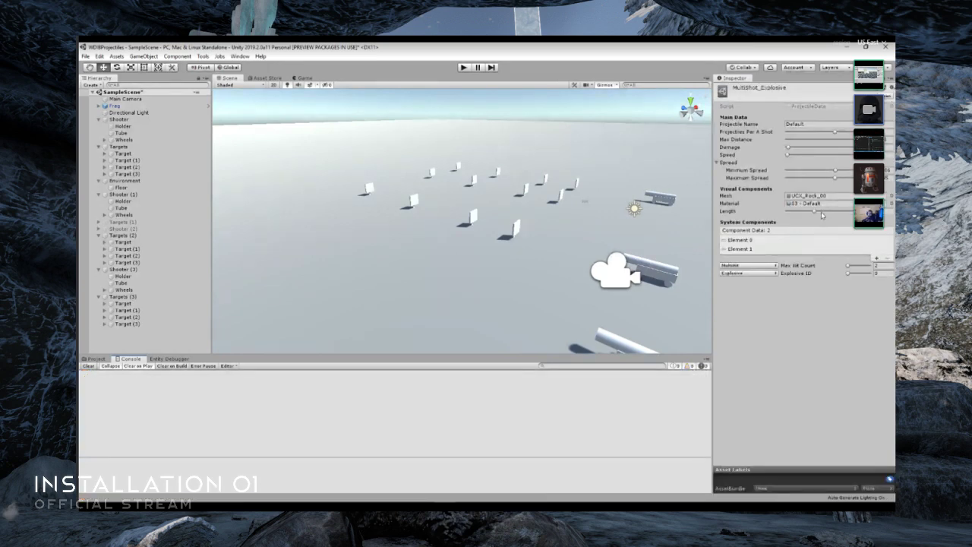
drag(815, 212, 869, 212)
- Run the scene, examine the shape of the fired projectiles in the Scene view, and stop play mode
click(466, 67)
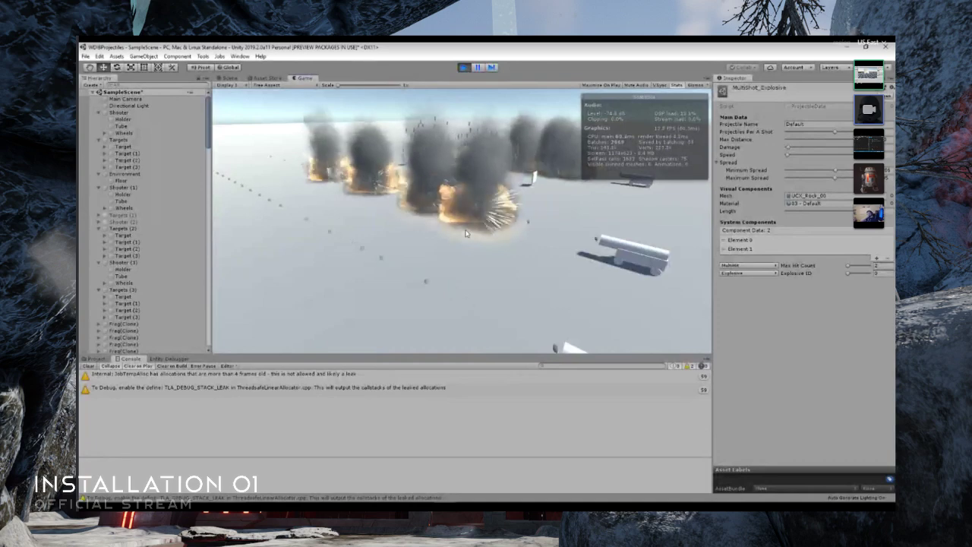
click(229, 78)
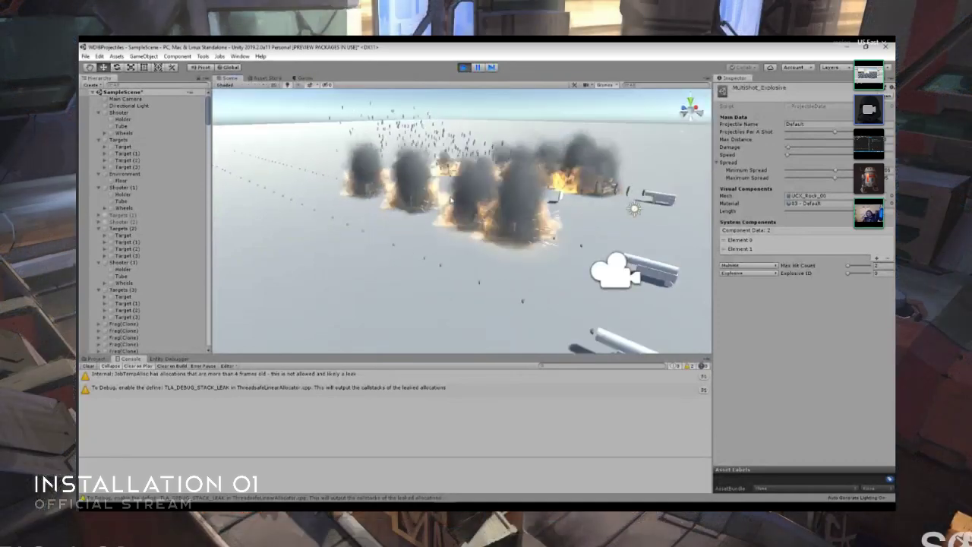
right_drag(433, 172, 341, 159)
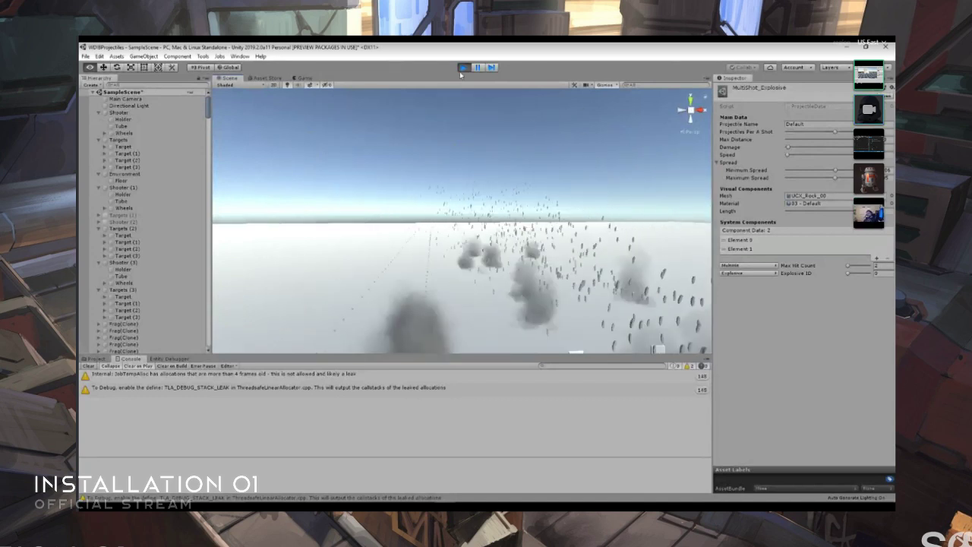
click(463, 67)
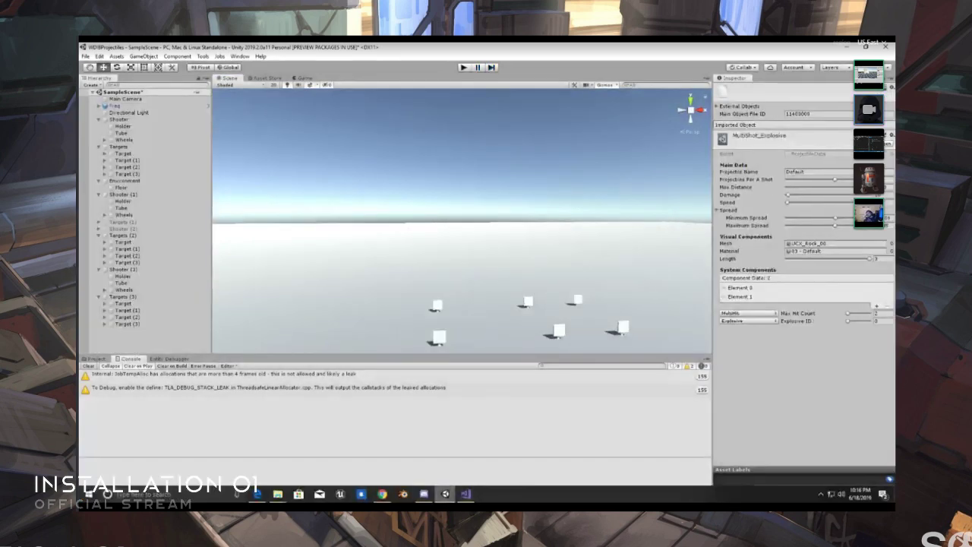
- Switch to Visual Studio and reorder the open files so ProjectileFactory.cs sits directly after ProjectileData.cs
click(466, 494)
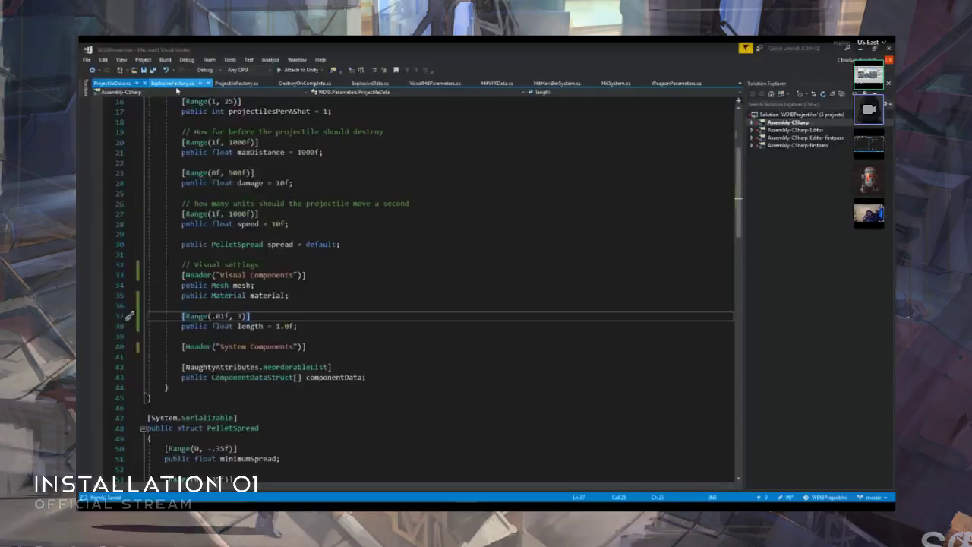
click(173, 84)
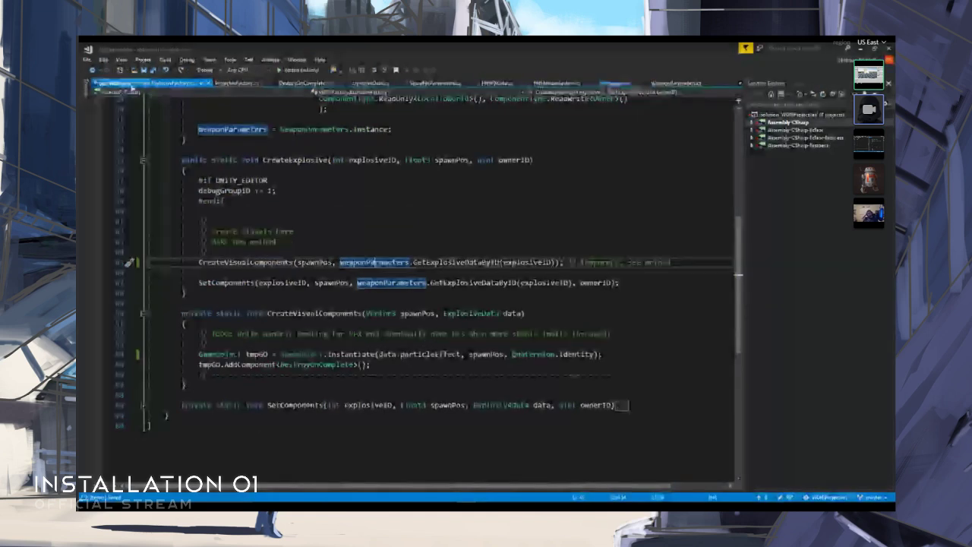
click(112, 82)
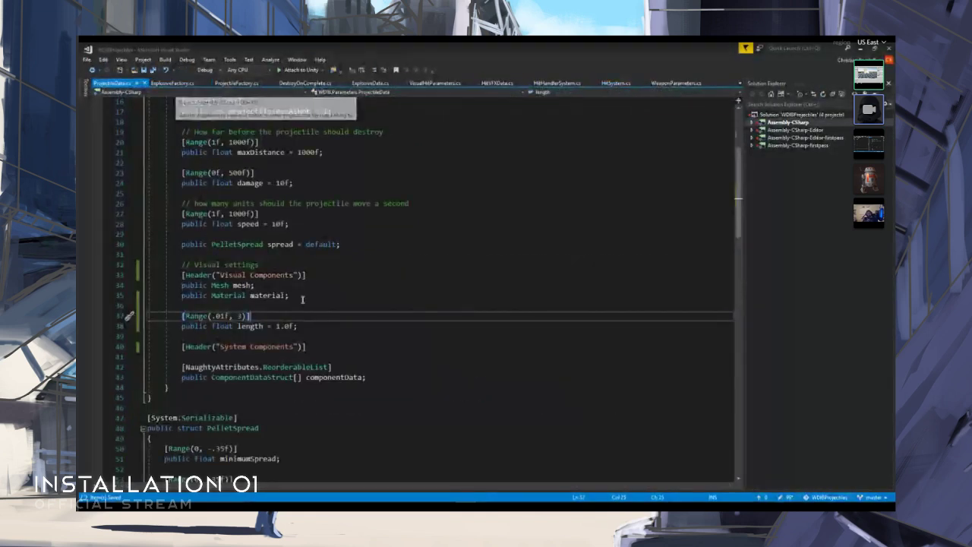
click(240, 84)
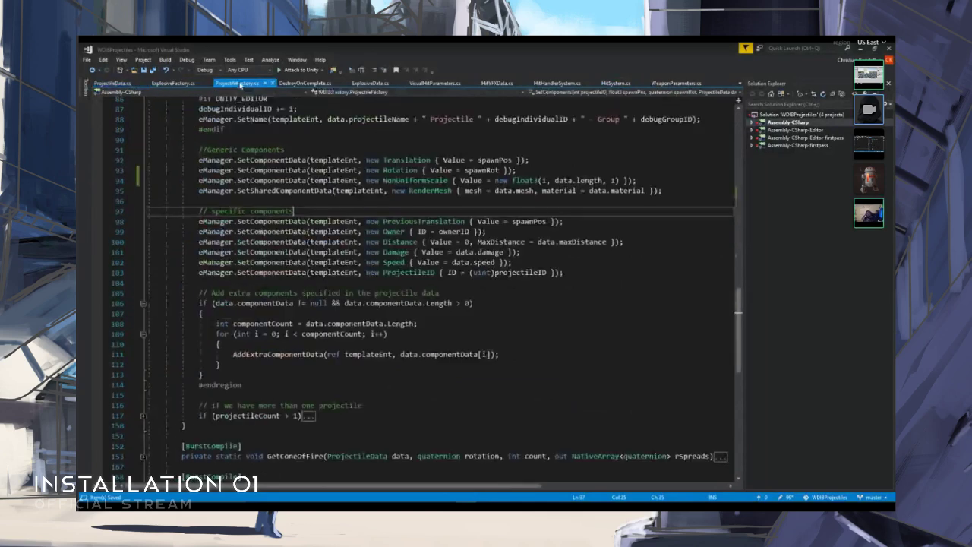
drag(240, 83, 175, 84)
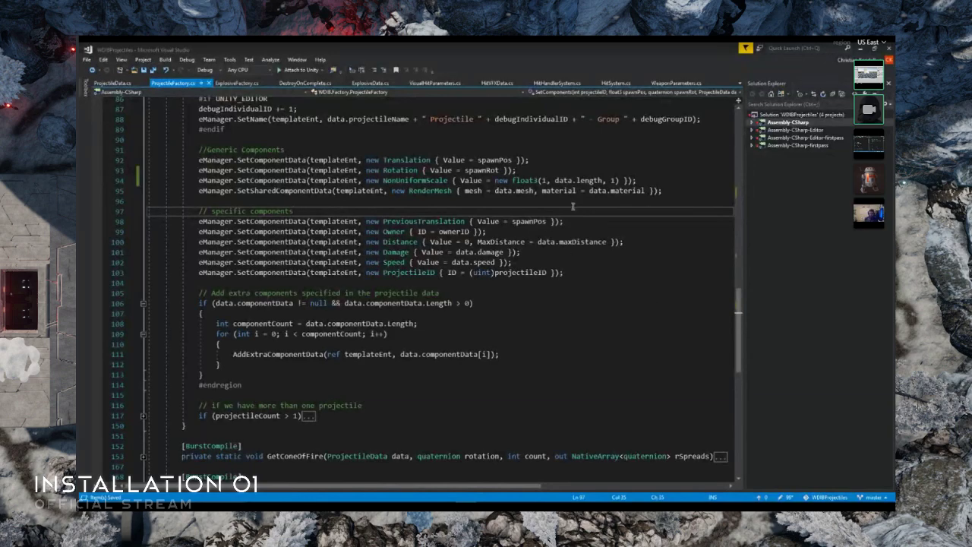
- Change the NonUniformScale float3 arguments in ProjectileFactory.cs to data.length, 1, 1 and save the script
drag(554, 181, 604, 181)
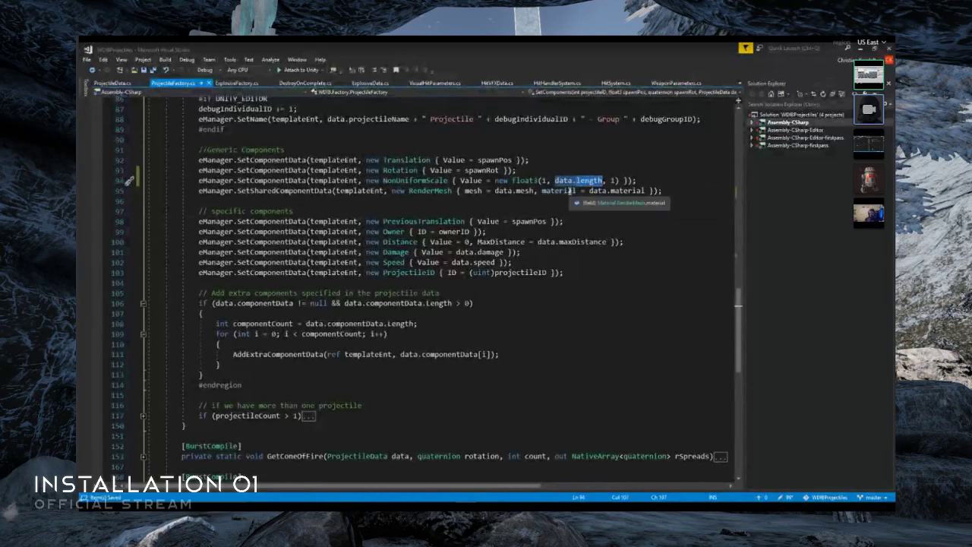
text(1)
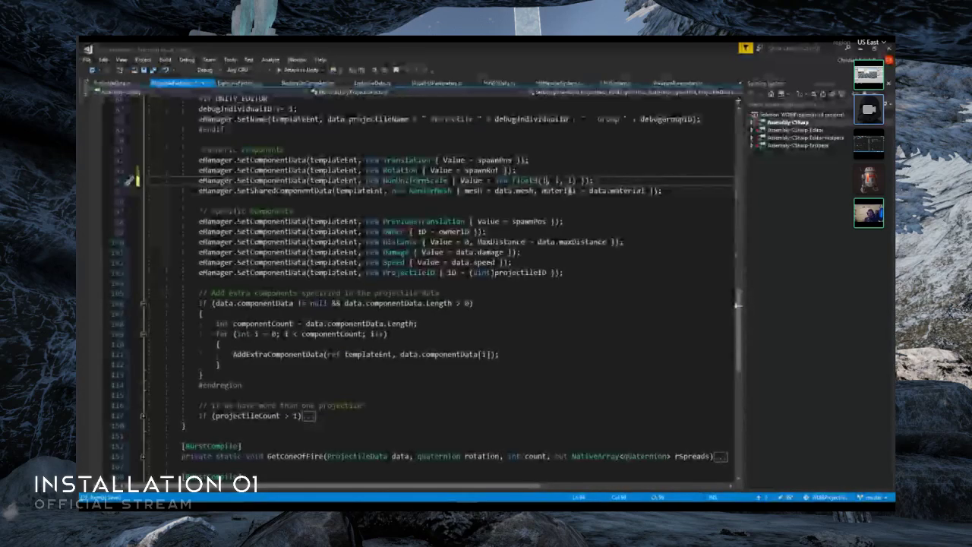
key(ctrl+z)
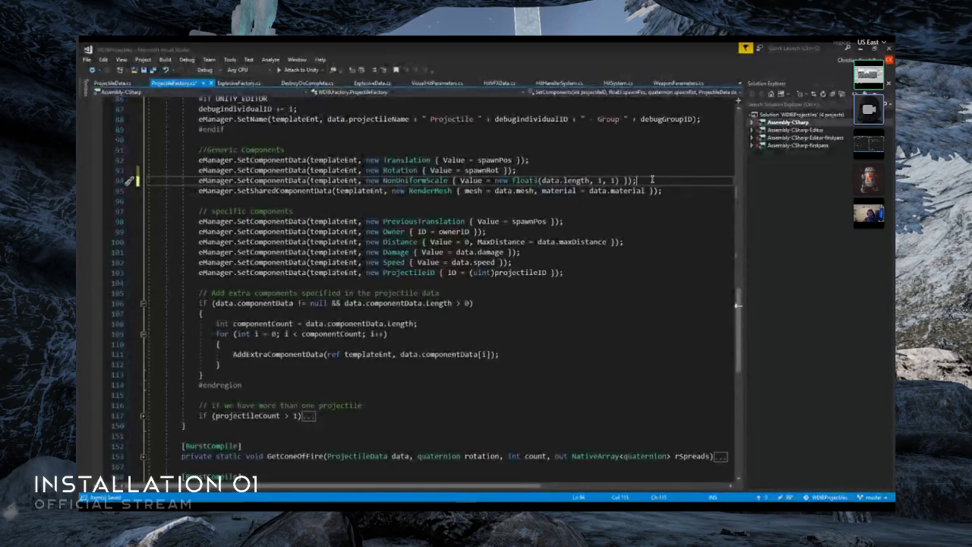
key(ctrl+s)
- Switch to Unity and deactivate the Shooter (3) object in SampleScene
mouse_move(434, 499)
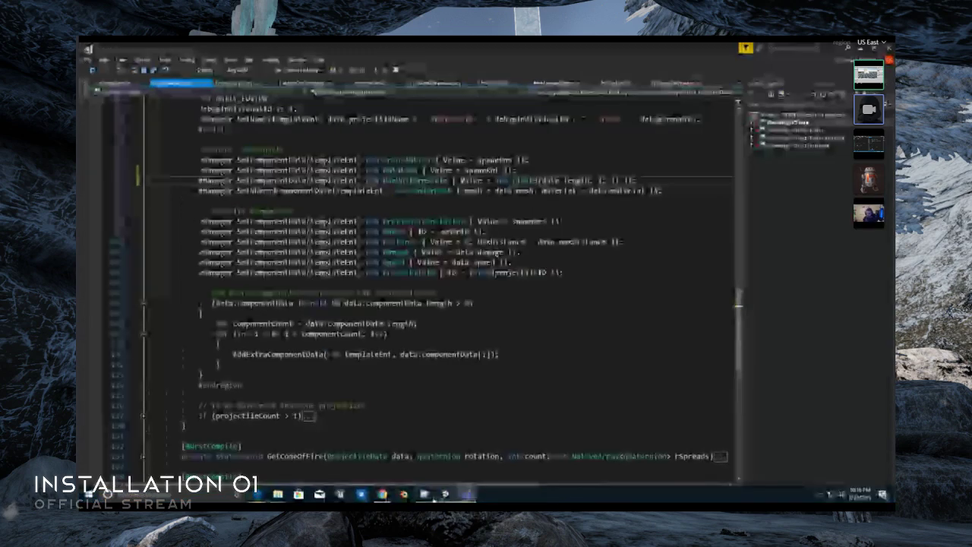
click(424, 493)
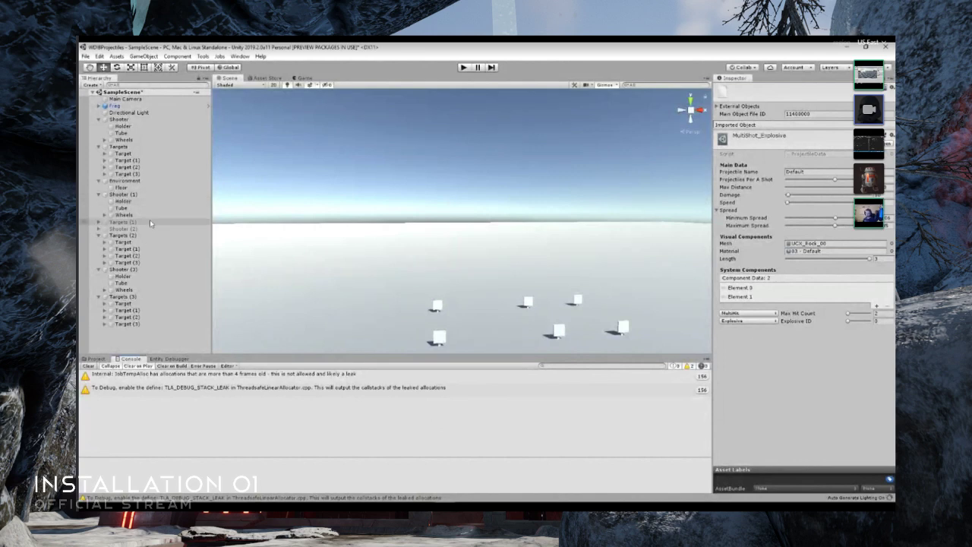
click(138, 270)
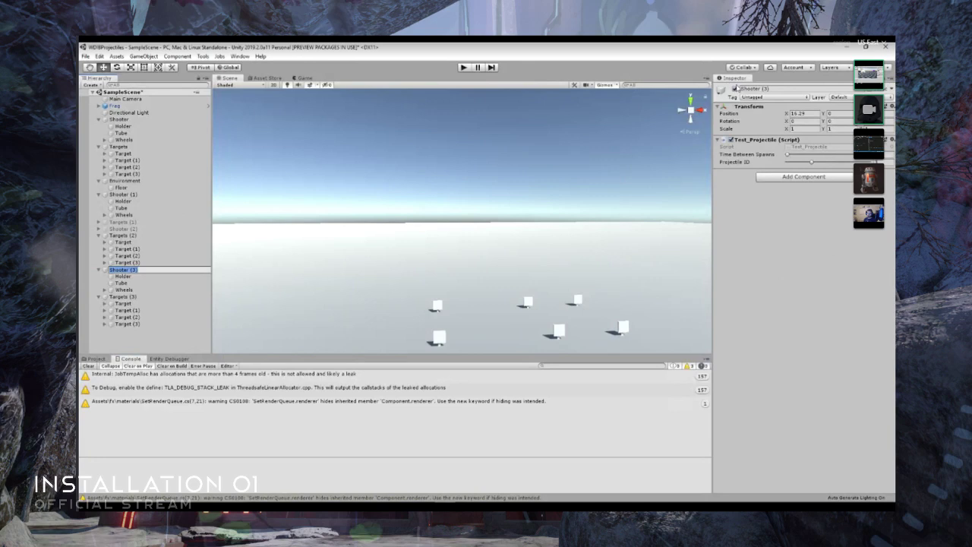
click(735, 89)
- Play the scene, pause it, and examine the scaled projectiles and explosions up close in the Scene view
right_drag(406, 241, 390, 338)
key(s)
click(461, 66)
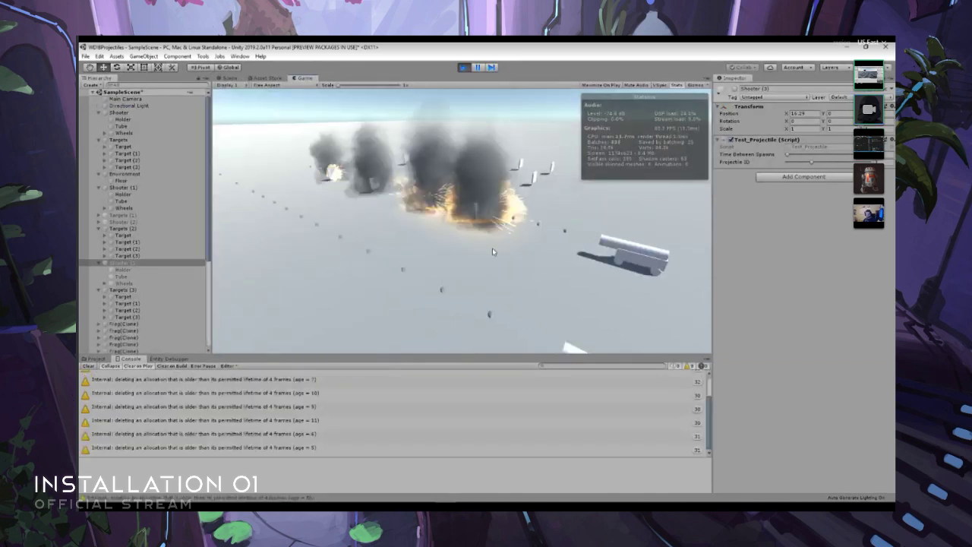
click(477, 67)
click(229, 78)
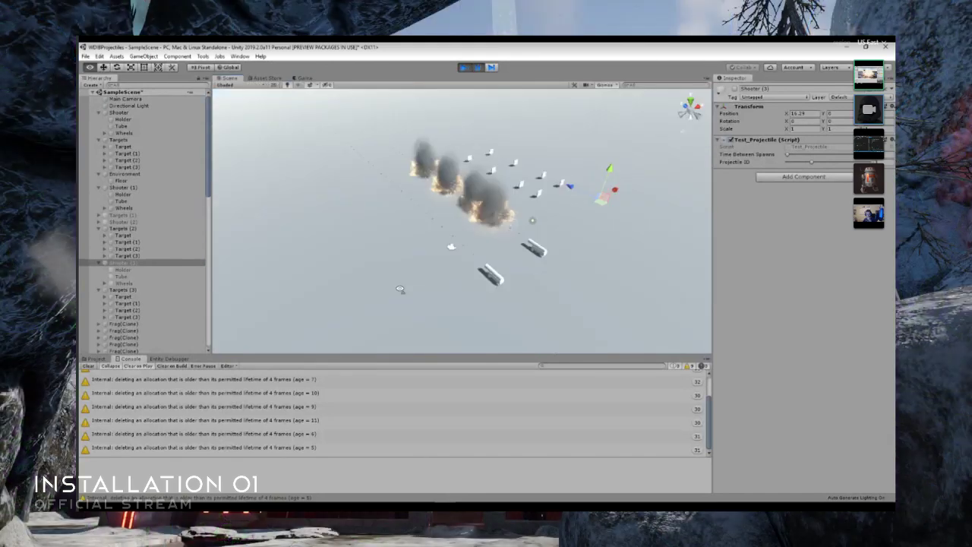
scroll(403, 291, up, 4)
right_drag(403, 291, 494, 206)
click(477, 68)
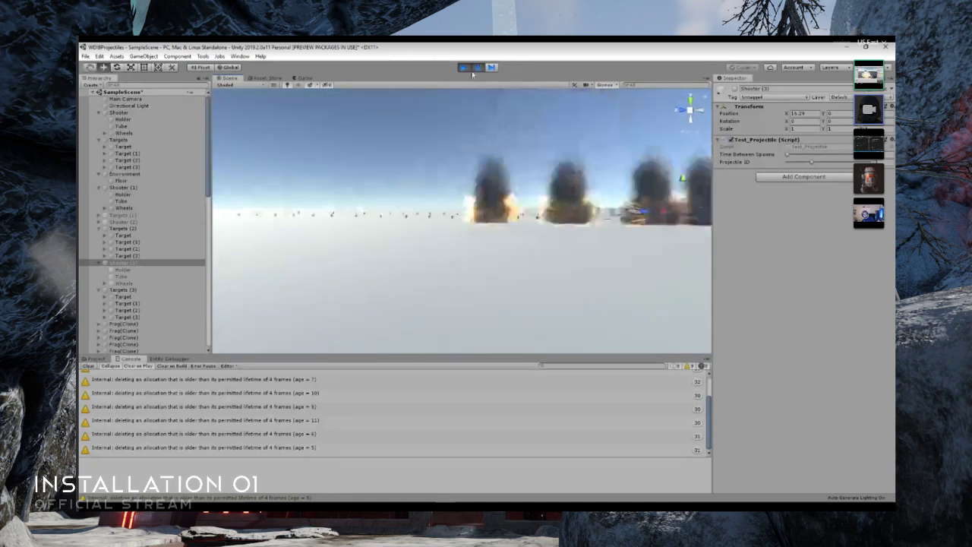
click(478, 68)
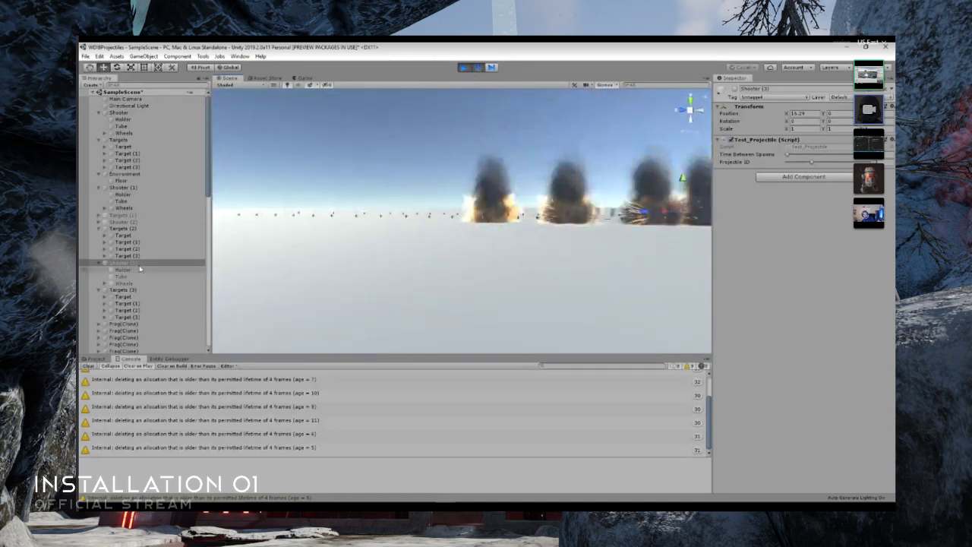
- Inspect one entity's component data in the Entity Debugger while the scene is paused, and stop play mode
click(89, 358)
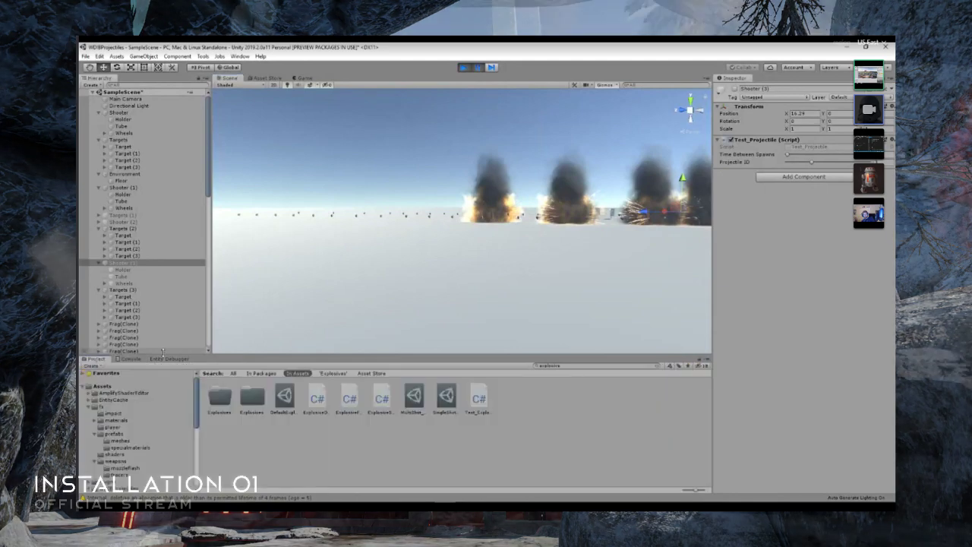
click(169, 358)
click(290, 410)
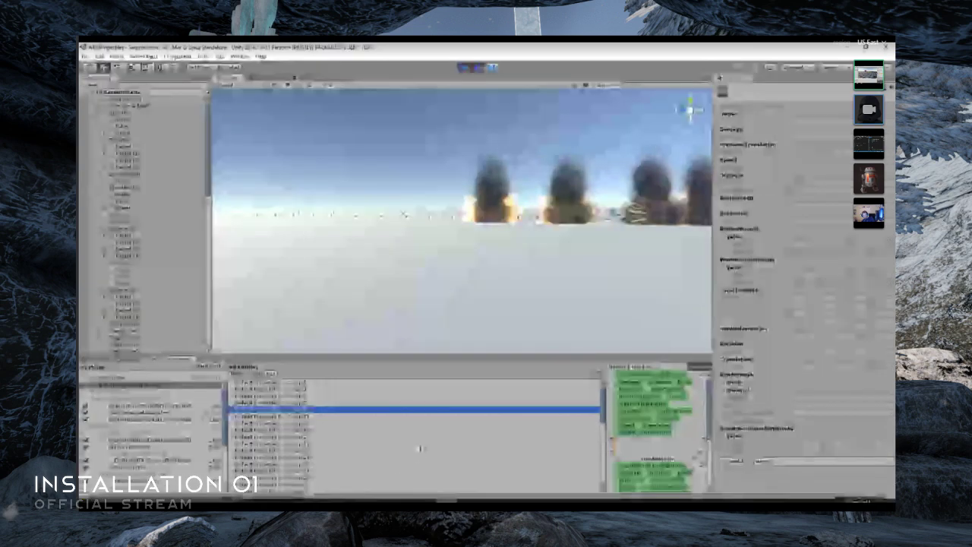
click(466, 69)
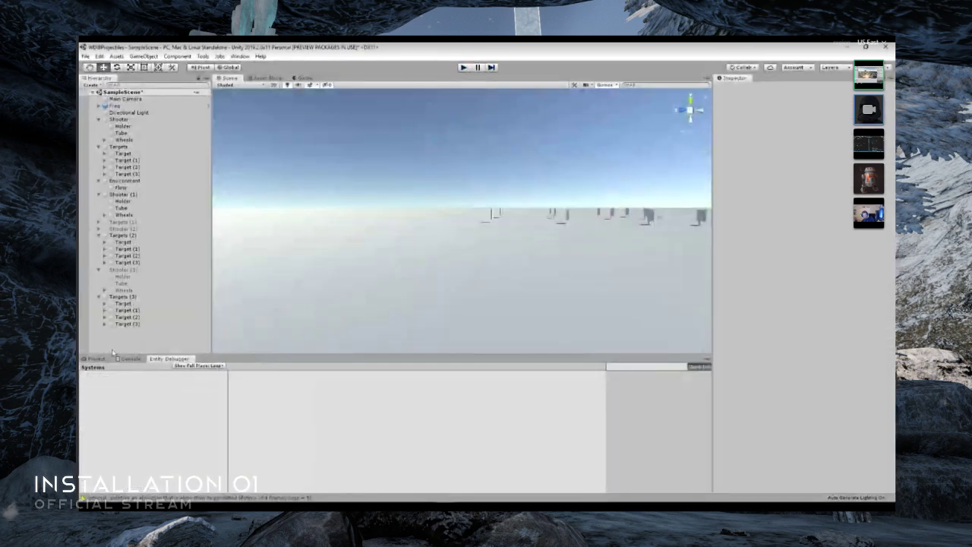
- Select the SingleShot_Explosive projectile asset in the project and set its Length to 3
click(95, 359)
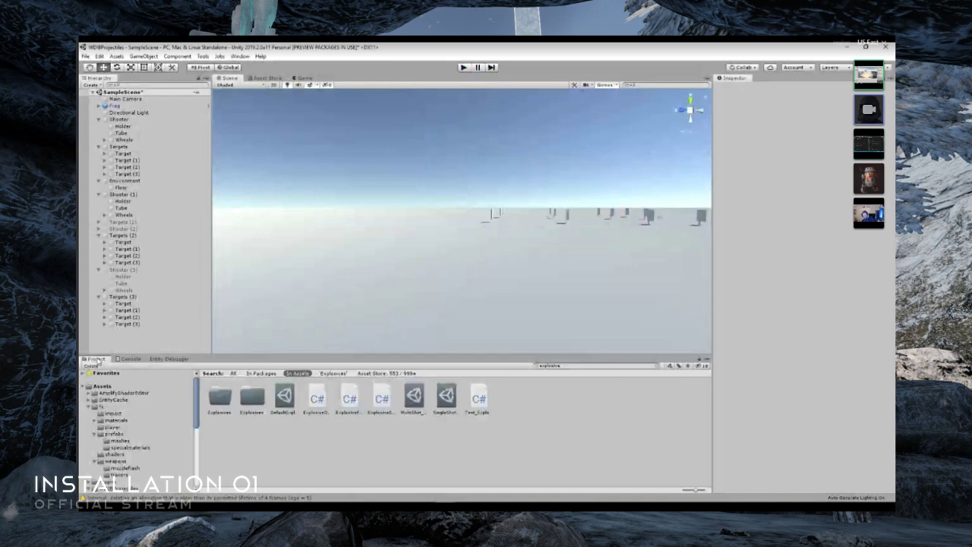
click(413, 398)
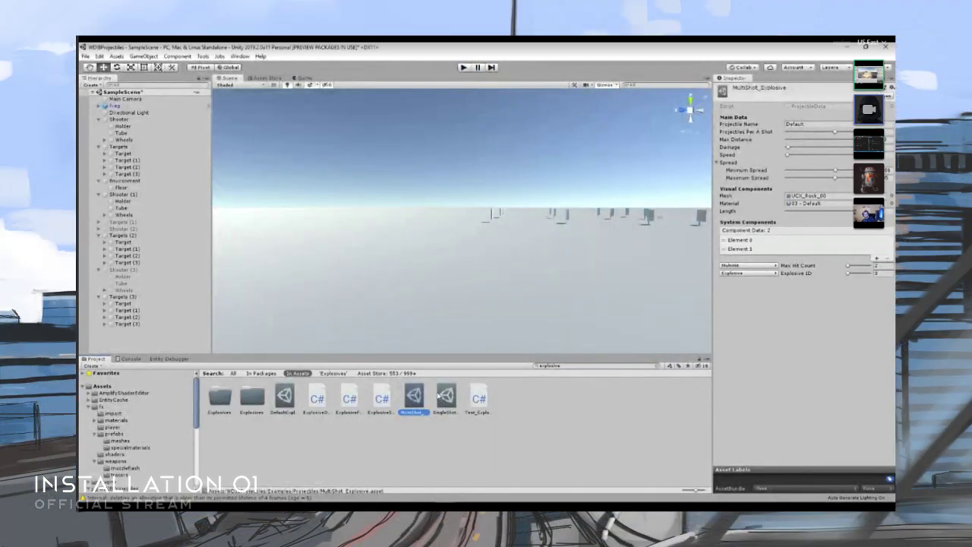
click(446, 396)
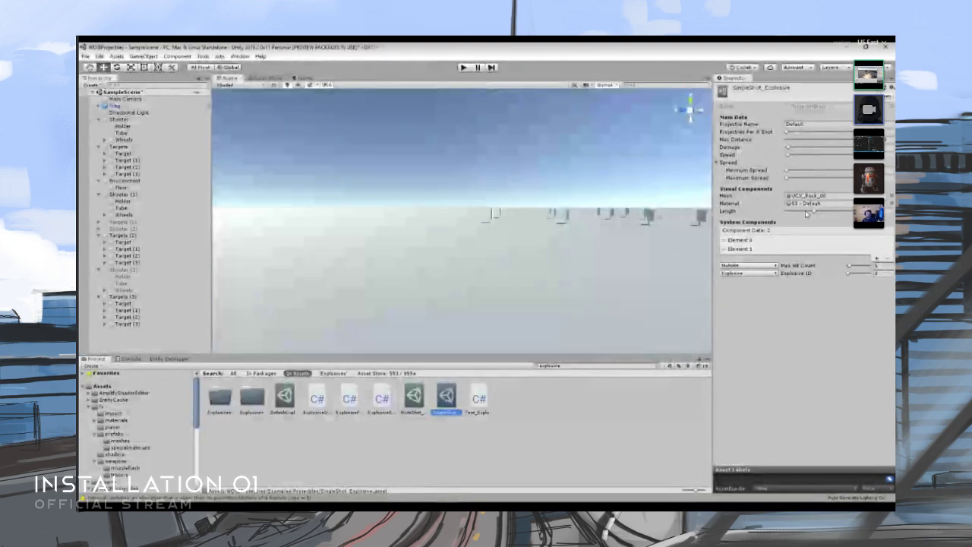
click(817, 213)
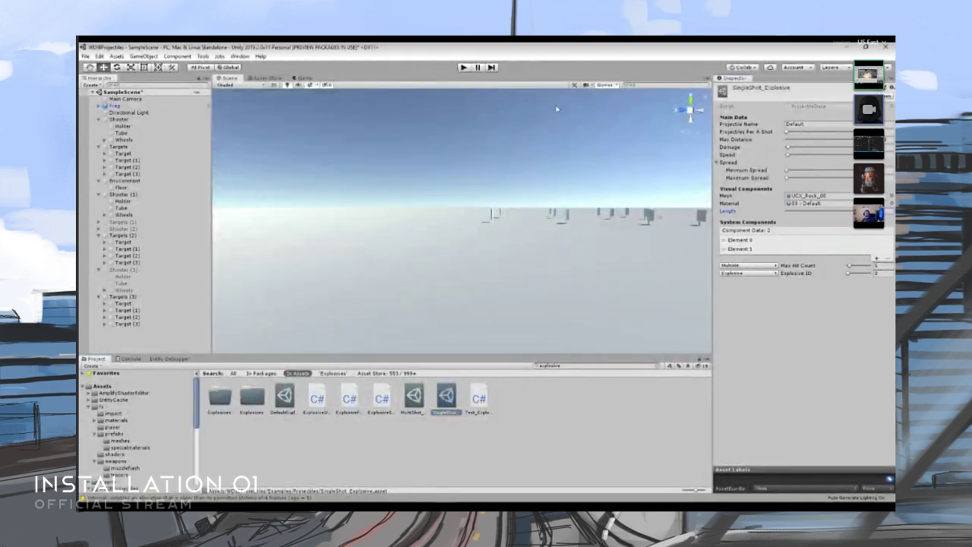
- Play the scene, examine the stretched projectiles up close in the Scene view, and stop play mode
key(ctrl+p)
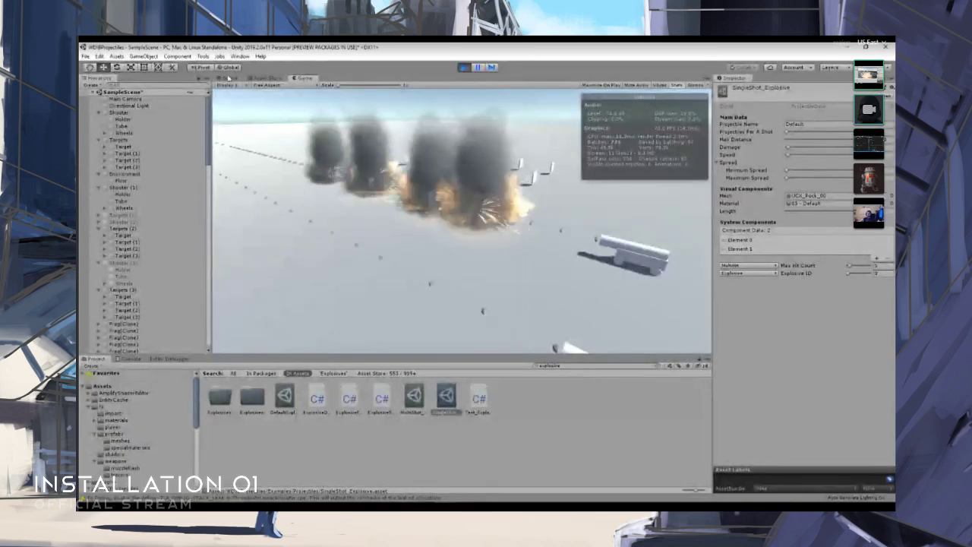
click(228, 79)
right_drag(525, 238, 553, 263)
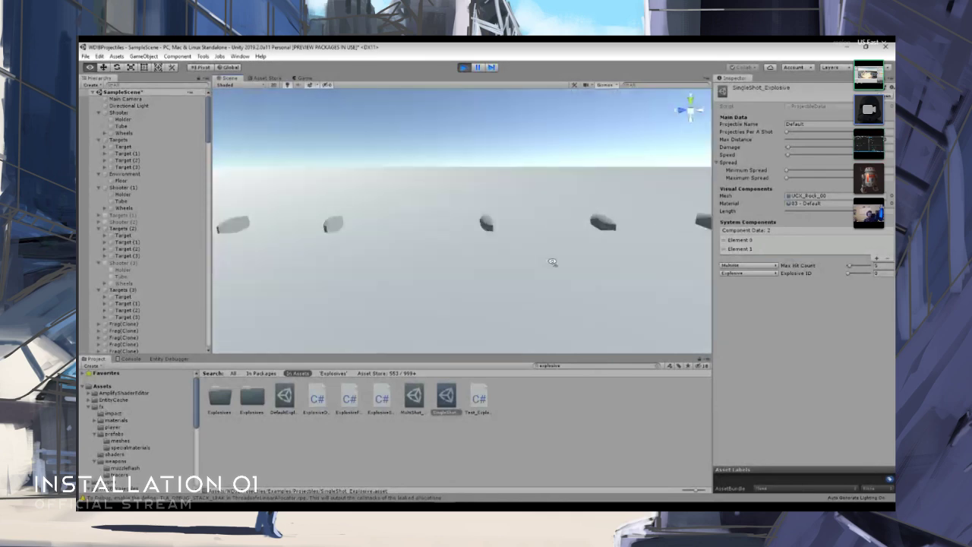
click(464, 69)
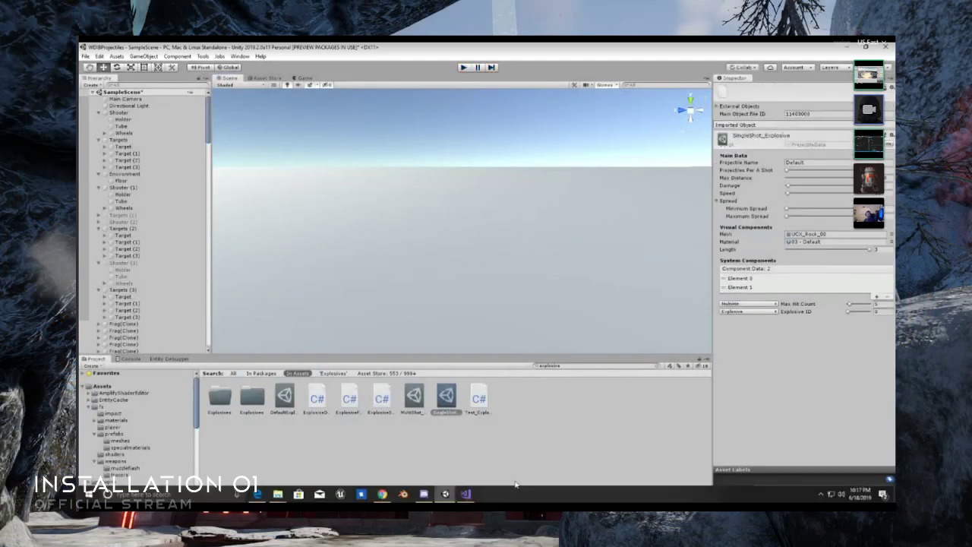
- Switch to Visual Studio and change the NonUniformScale float3 arguments in ProjectileFactory.cs to 1, 1, data.length
click(467, 495)
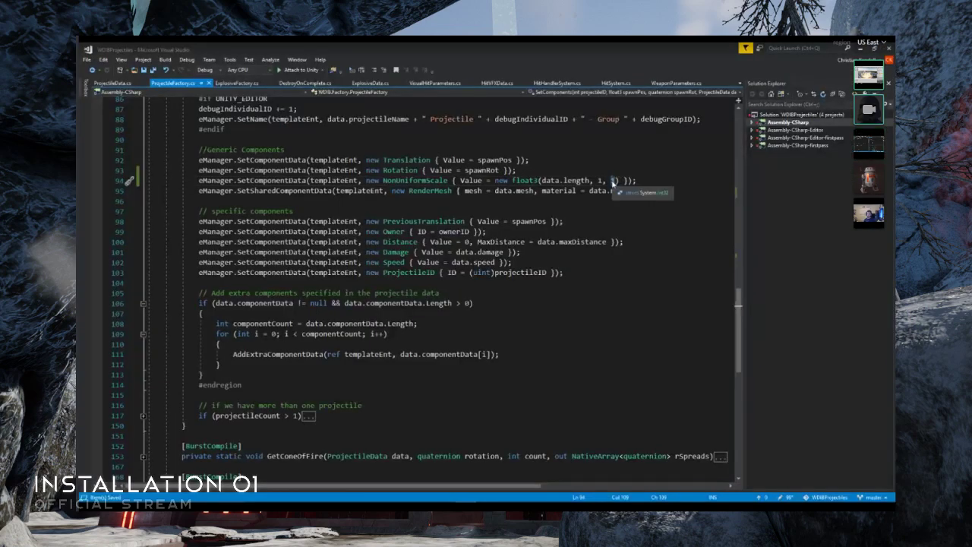
text(data.length)
drag(590, 181, 542, 182)
text(1)
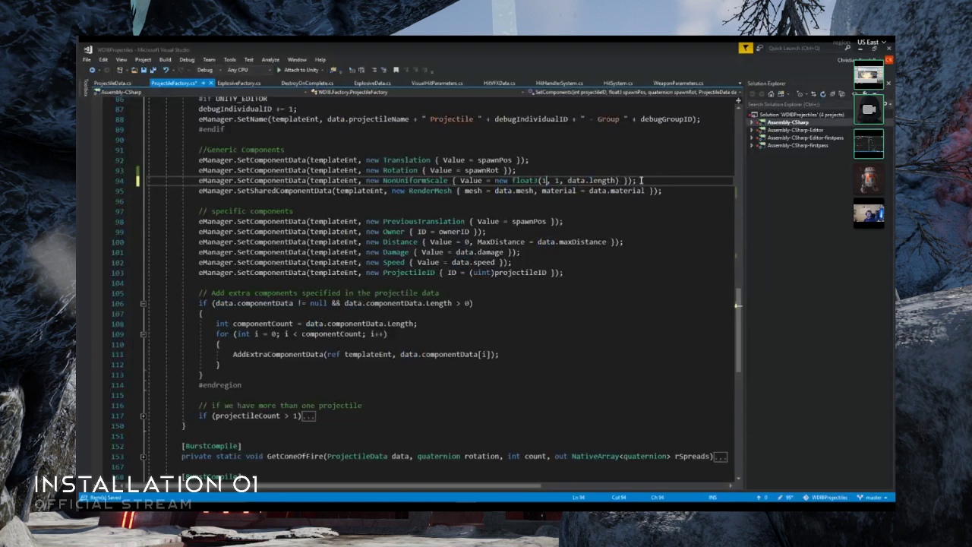
- Return to Unity, play the scene, and lower the Max Hit Count of SingleShot_Explosive during play
key(alt+Tab)
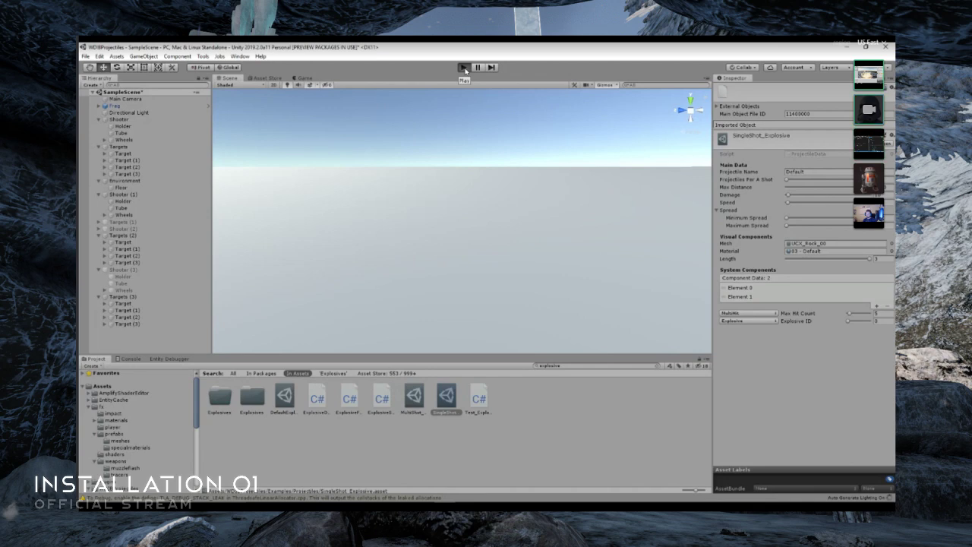
click(464, 68)
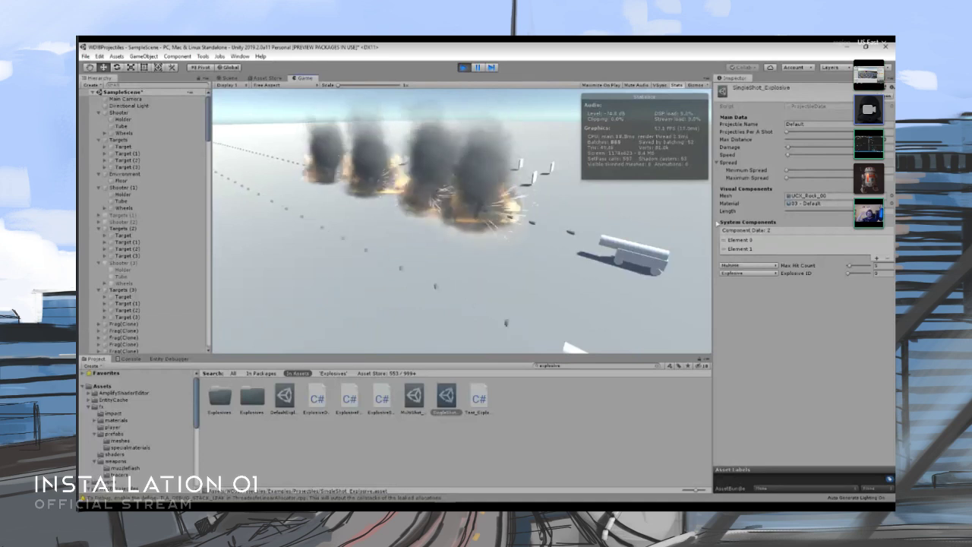
click(886, 266)
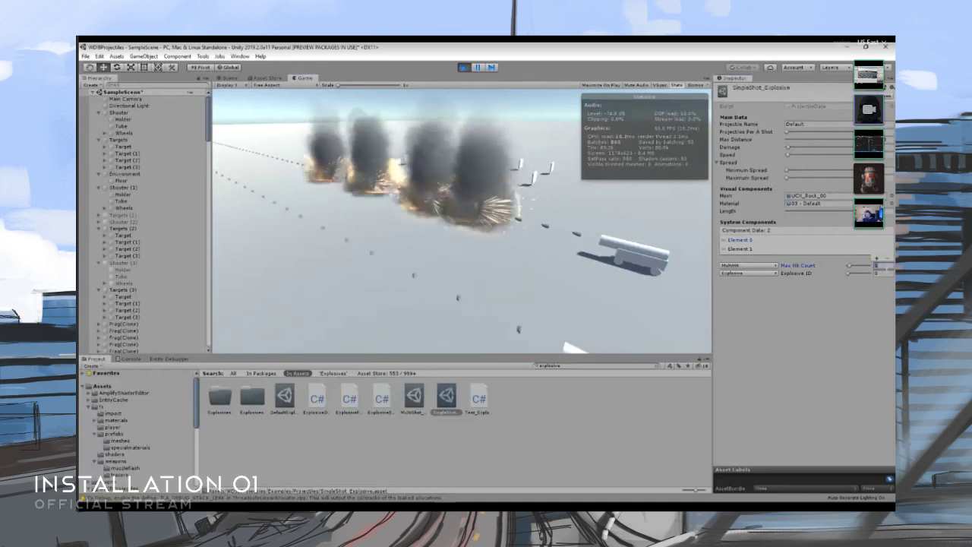
click(395, 214)
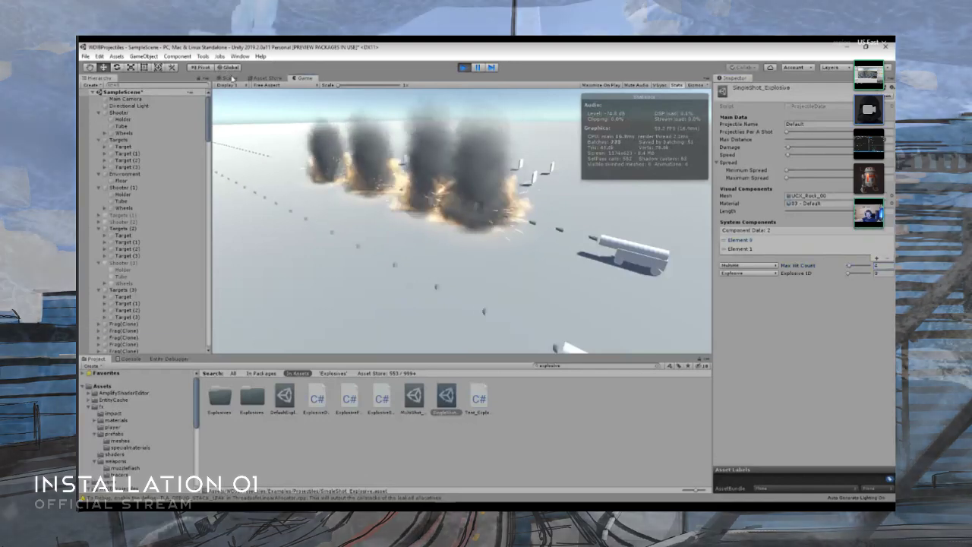
- Examine the running shots and explosions in the Scene view, and search the project assets for "single"
click(230, 78)
right_drag(404, 215, 423, 269)
key(w)
key(s)
key(s)
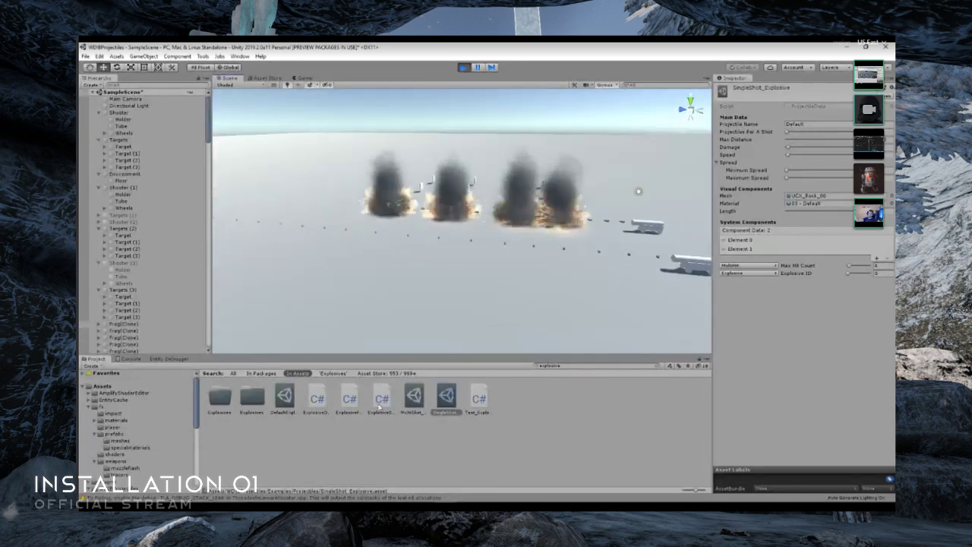
click(565, 366)
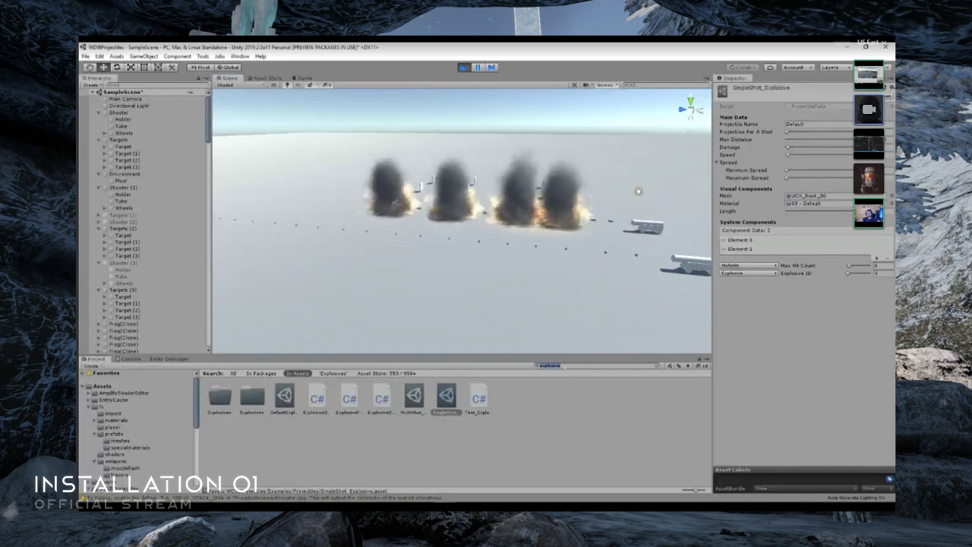
text(single)
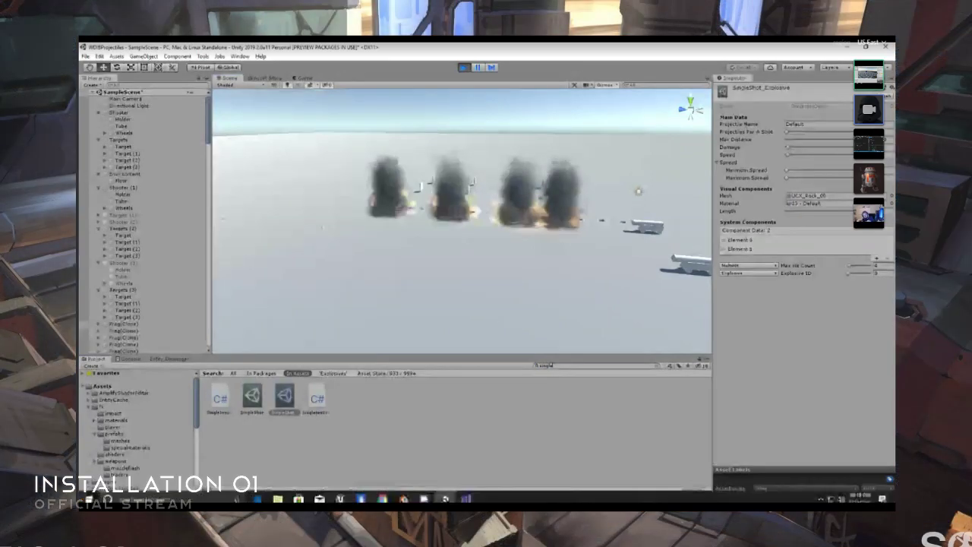
- Switch to Visual Studio, set the length field's Range attribute to (.01f, 7) in ProjectileData.cs, and save the script
click(466, 499)
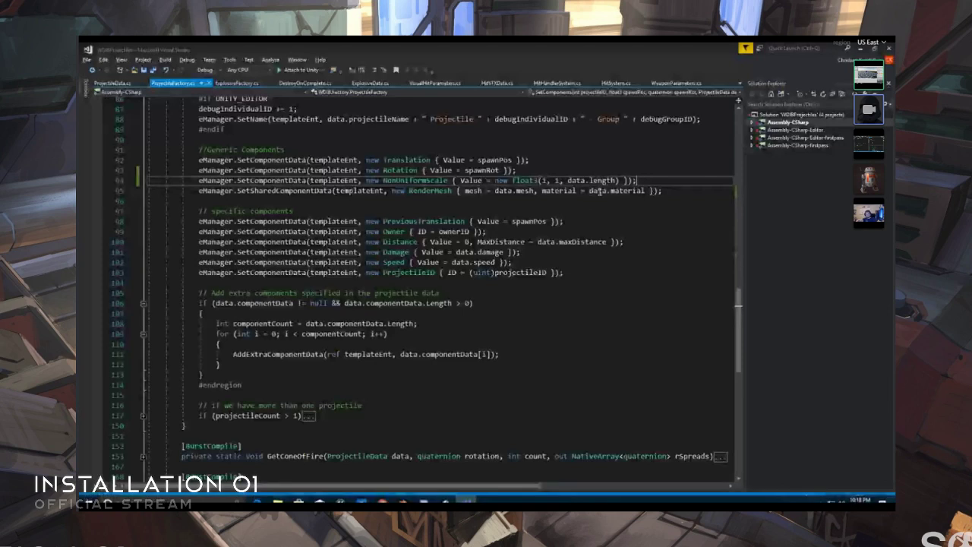
click(113, 82)
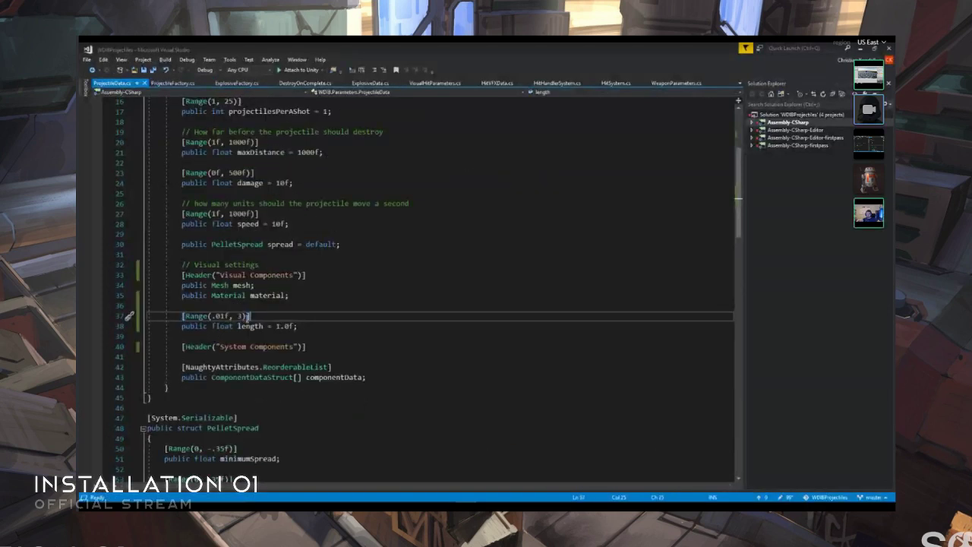
key(BackSpace)
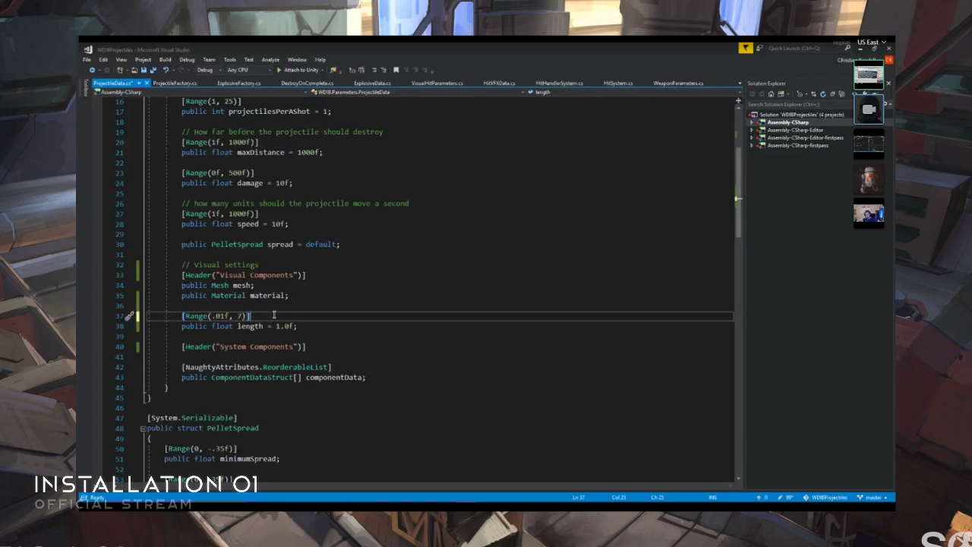
key(ctrl+s)
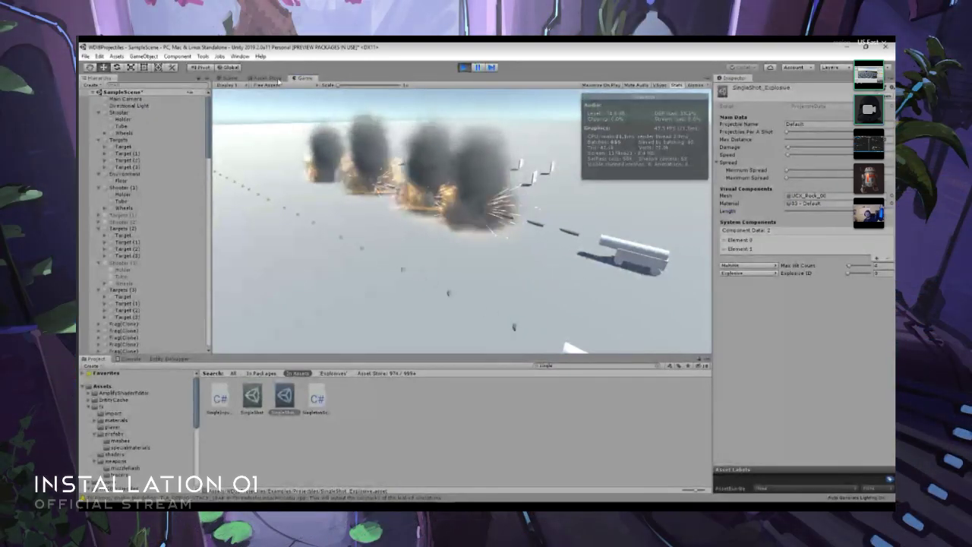
- Examine the projectiles leaving the shooter's tube up close in the Scene view while the scene plays
click(228, 78)
right_drag(486, 194, 559, 213)
key(w)
key(w)
key(w)
key(d)
key(s)
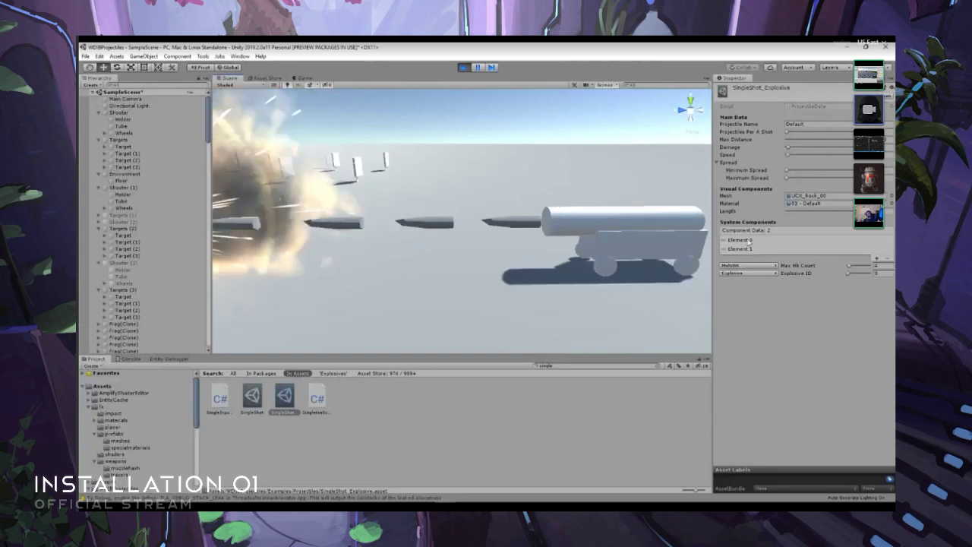
- Reduce the Length of SingleShot_Explosive to its minimum and raise it to its maximum during play, viewing the effect on the projectiles
click(786, 212)
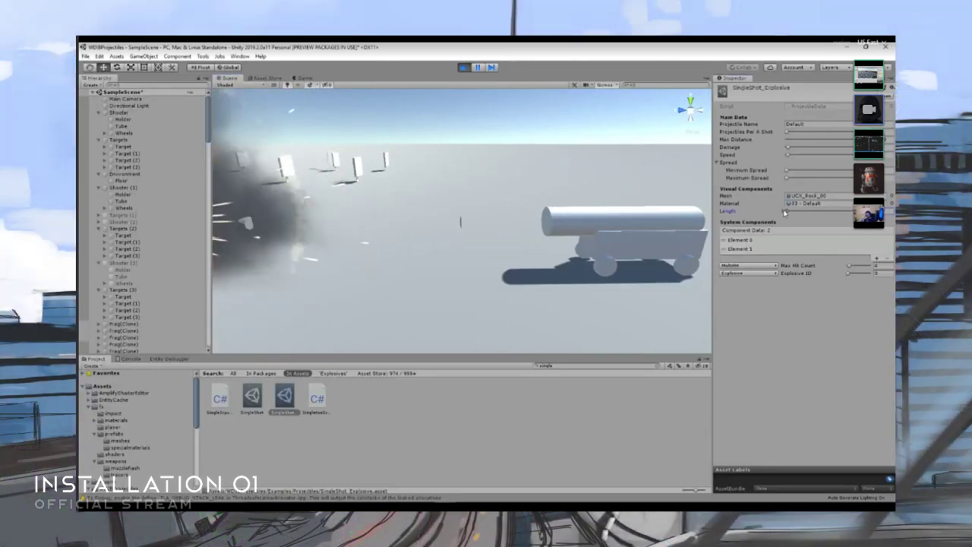
drag(786, 212, 889, 216)
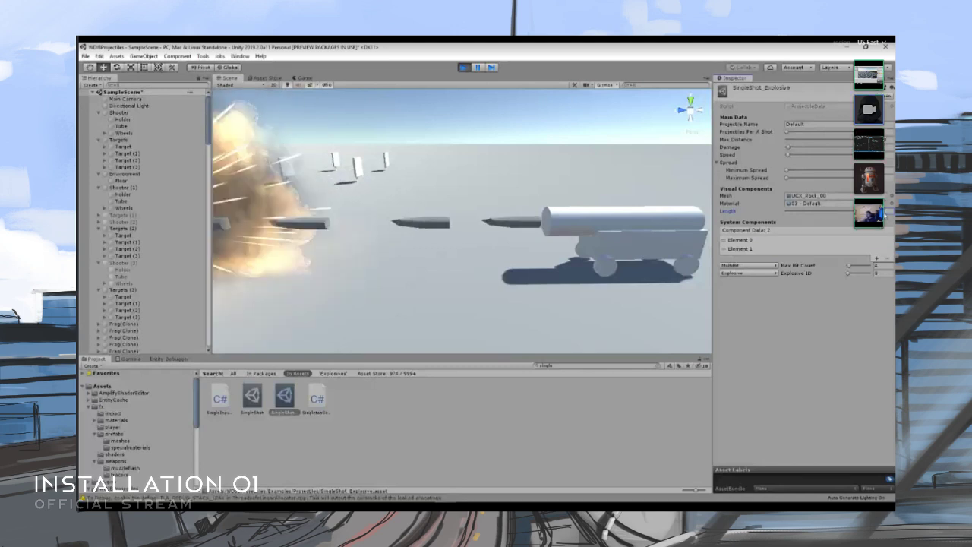
right_drag(486, 199, 384, 212)
key(s)
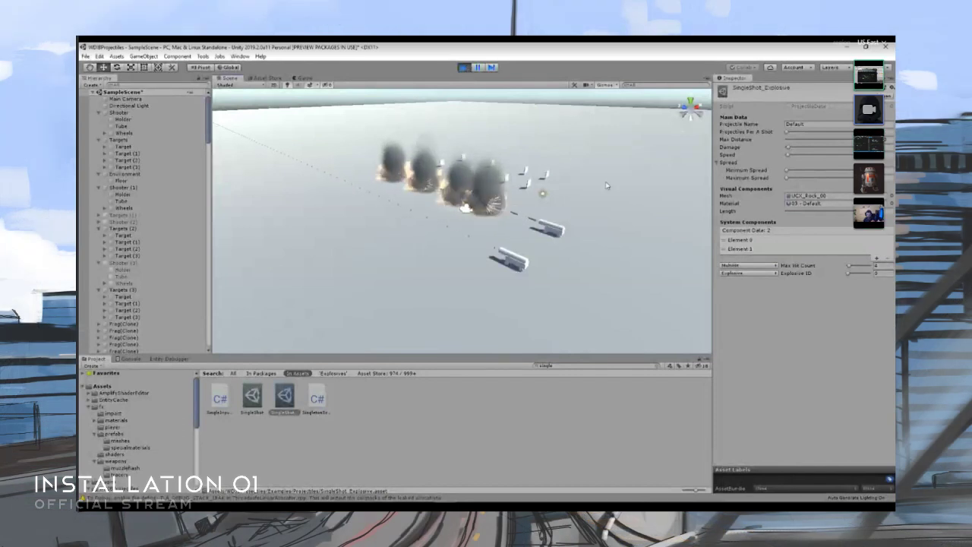
- Browse the example projectile assets in WDIBProjectiles/Examples/Projectiles and return to the WDIBProjectiles folder
click(555, 367)
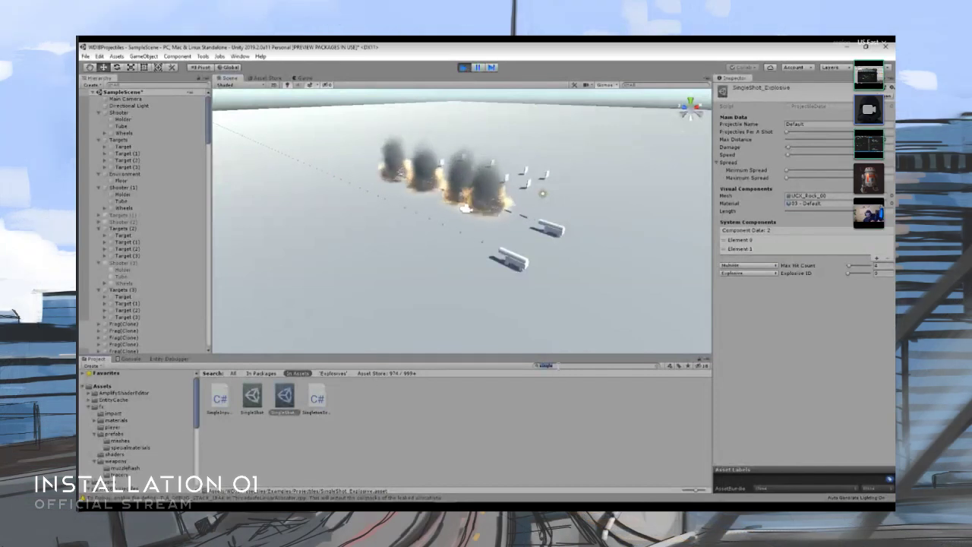
scroll(146, 416, down, 4)
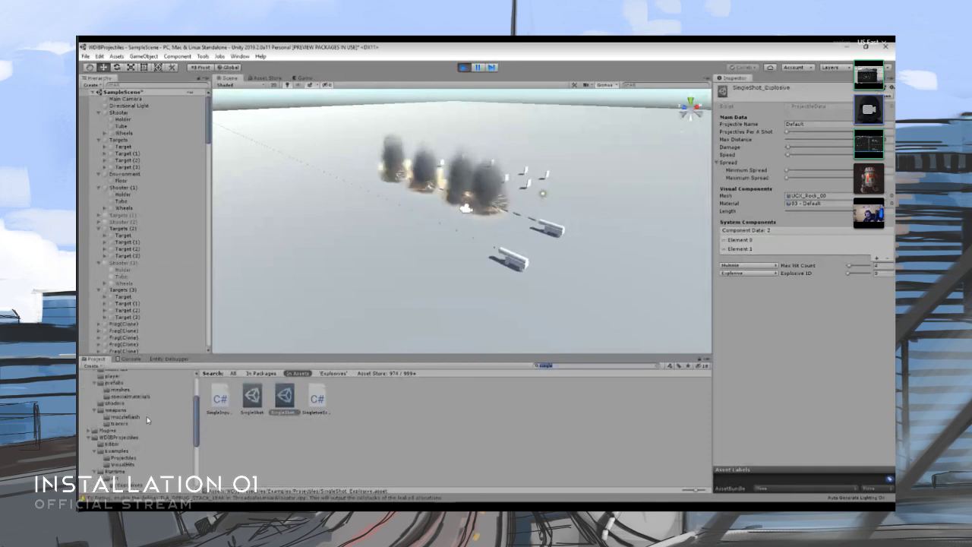
click(114, 411)
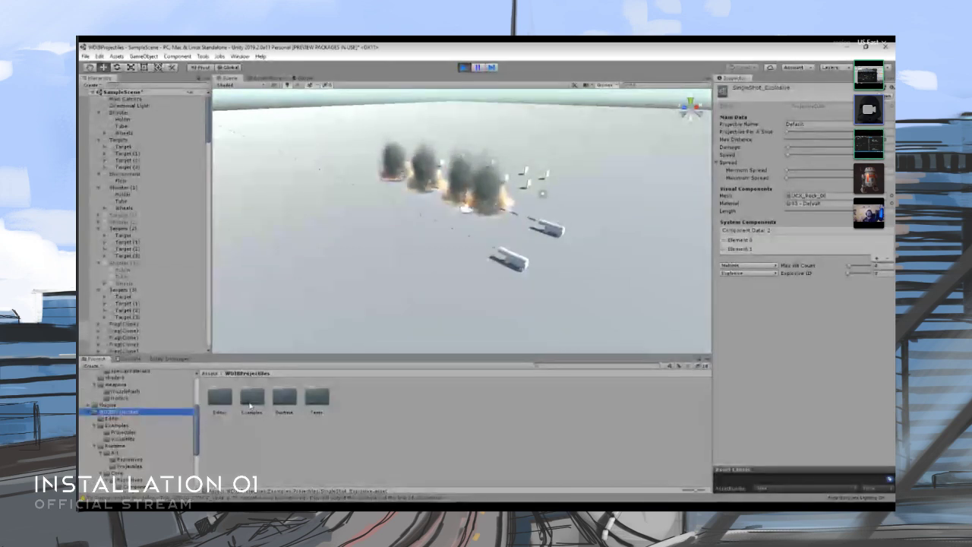
double_click(252, 397)
double_click(220, 397)
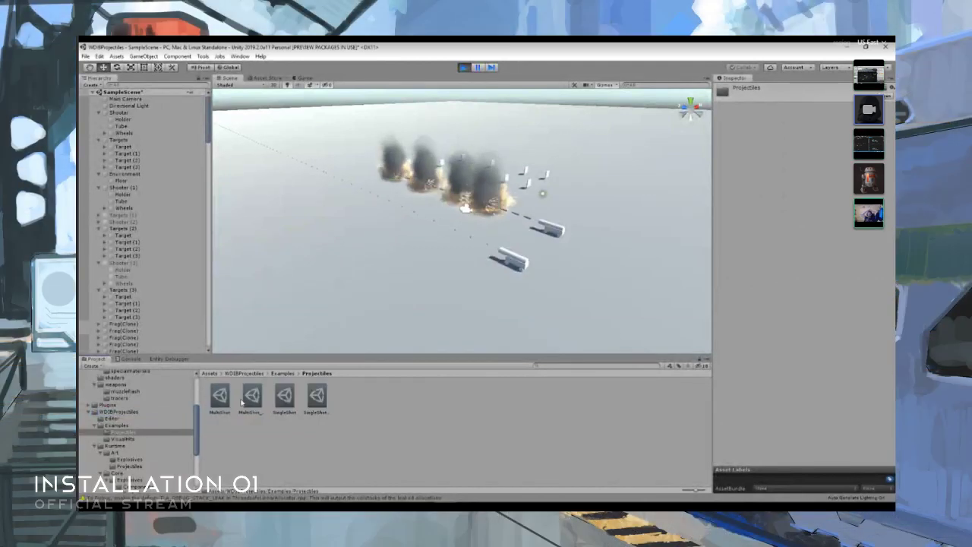
click(278, 373)
click(253, 374)
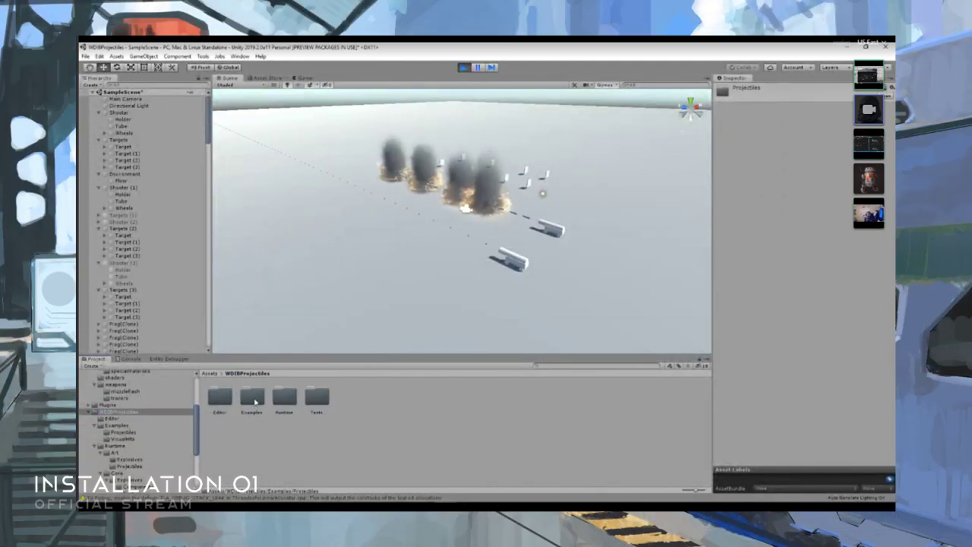
- Check the Explosives folder under WDIBProjectiles/Runtime/Art and open the neighbouring Projectiles folder
double_click(285, 397)
double_click(221, 398)
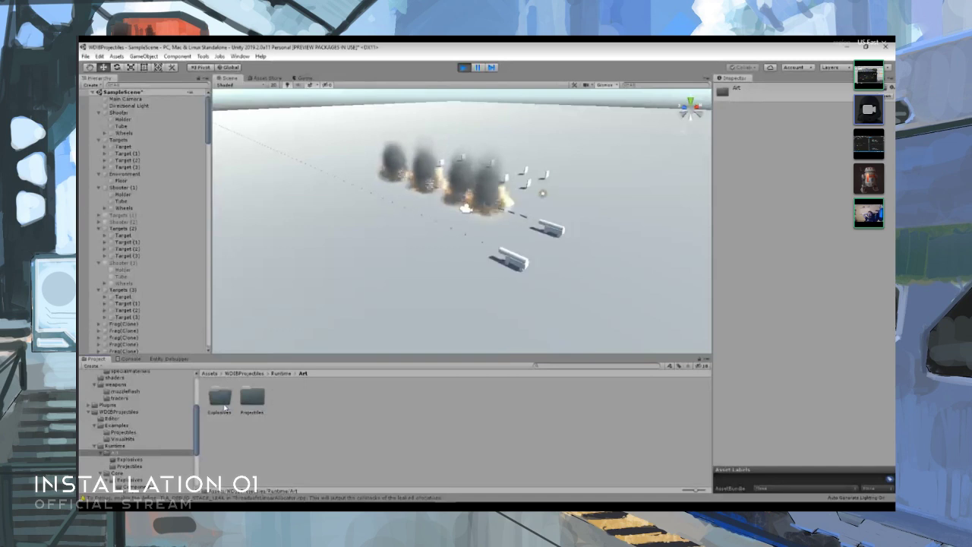
double_click(224, 403)
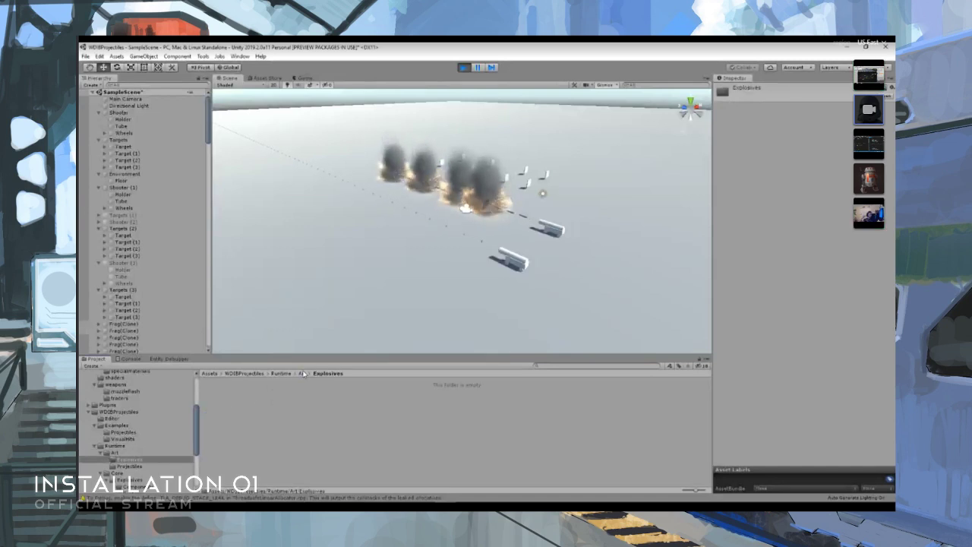
click(303, 374)
double_click(252, 397)
- Expand the ProjectileMesh model, inspect its embedded 03 - Default material, and view the model's Materials import settings
click(221, 395)
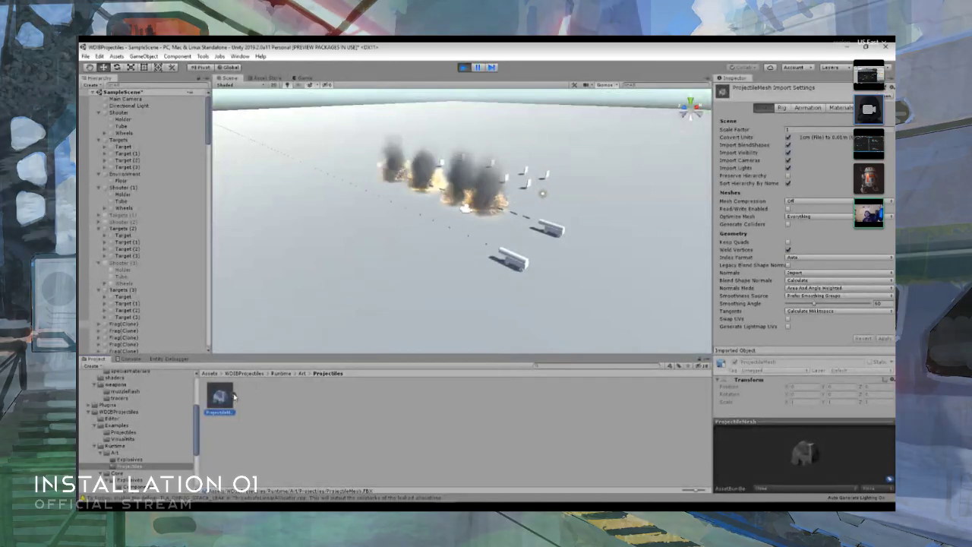
click(235, 395)
click(316, 395)
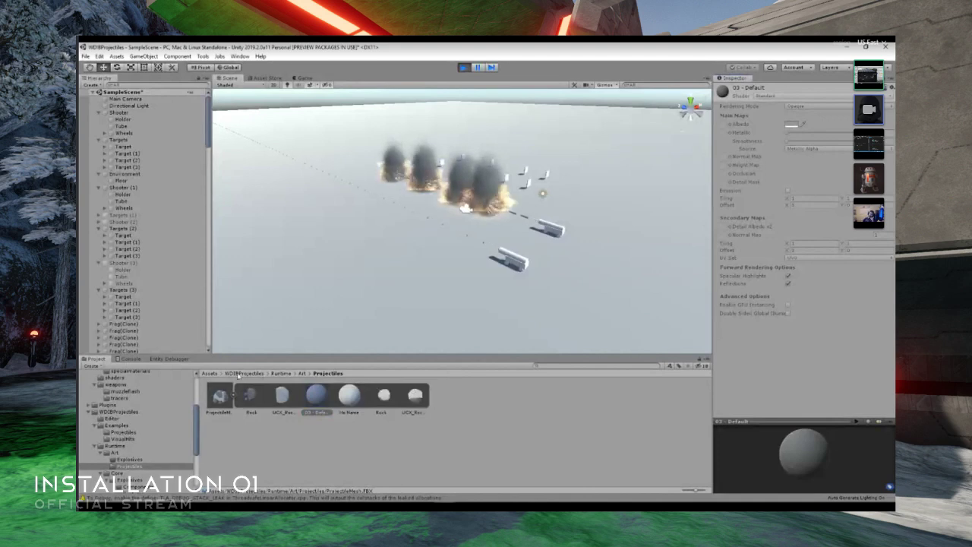
click(231, 396)
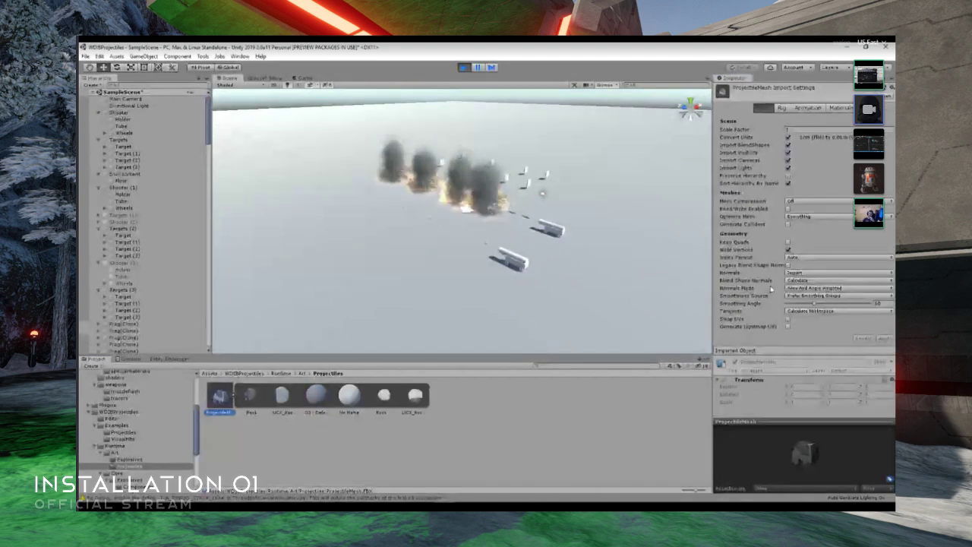
click(841, 108)
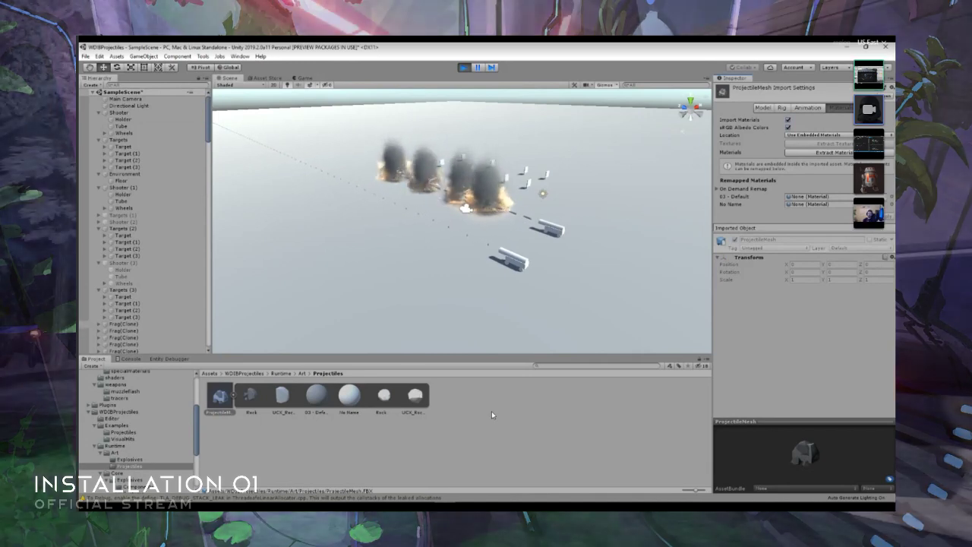
- Collapse the ProjectileMesh model, return to the Runtime folder, and look over ProjectileData.cs in Visual Studio before going back to Unity
click(236, 397)
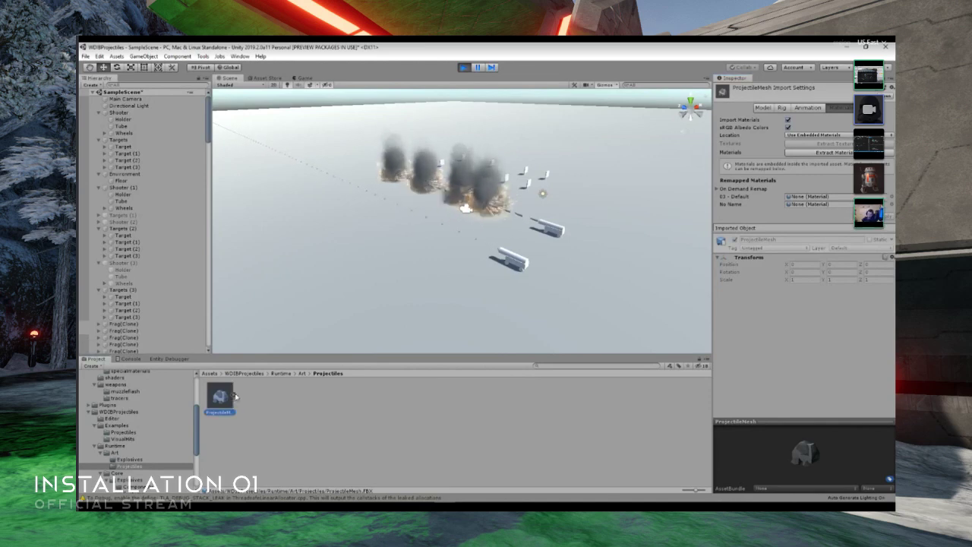
click(285, 375)
click(467, 498)
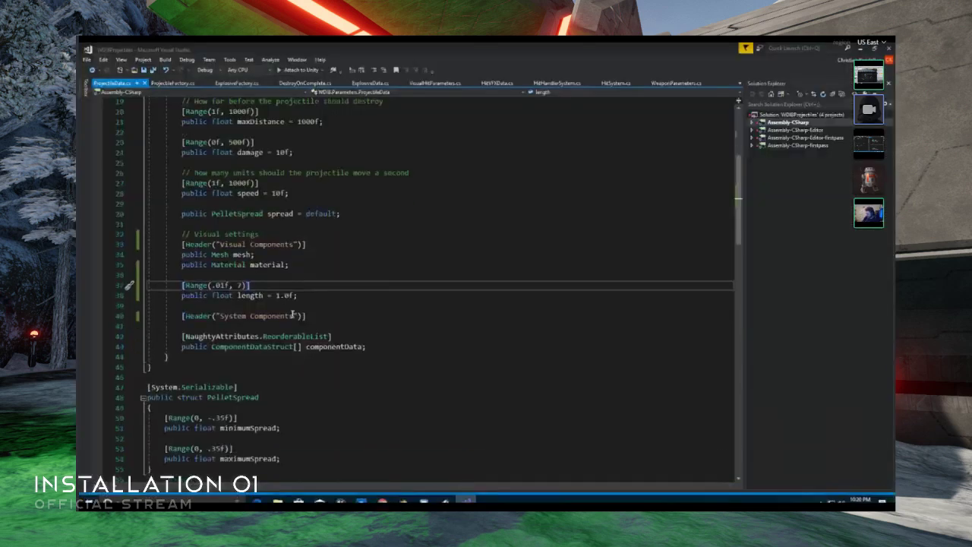
scroll(292, 315, down, 12)
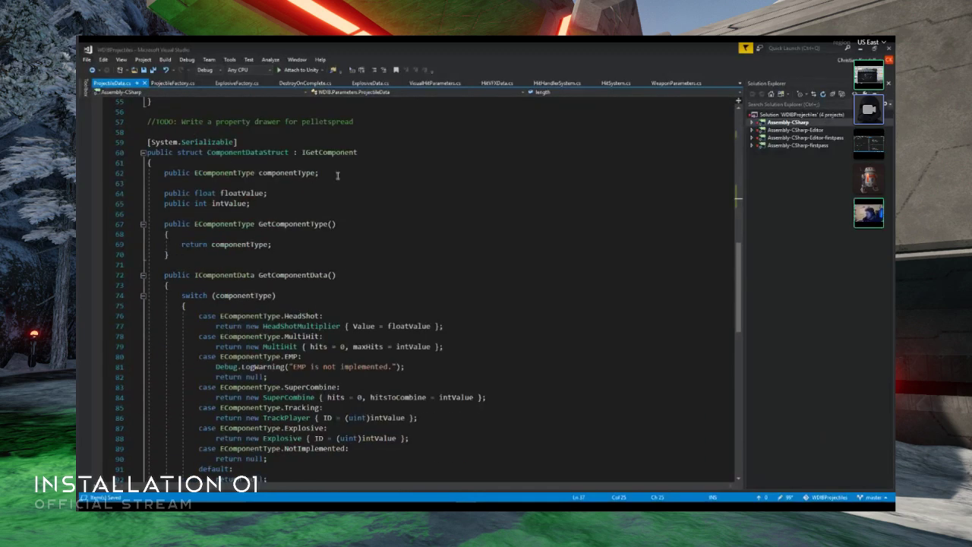
click(861, 47)
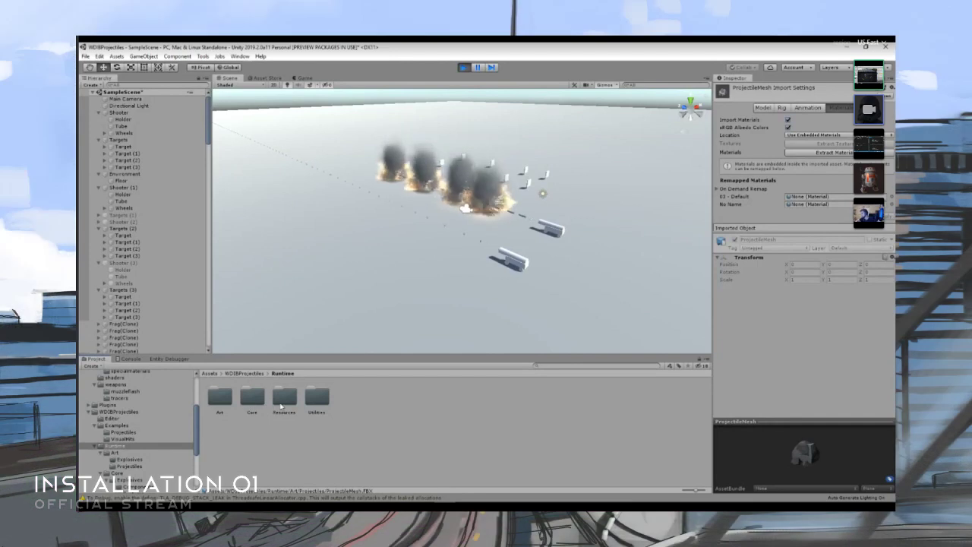
- Create a new material named Tracer_M in the Runtime/Art/Projectiles folder
click(280, 403)
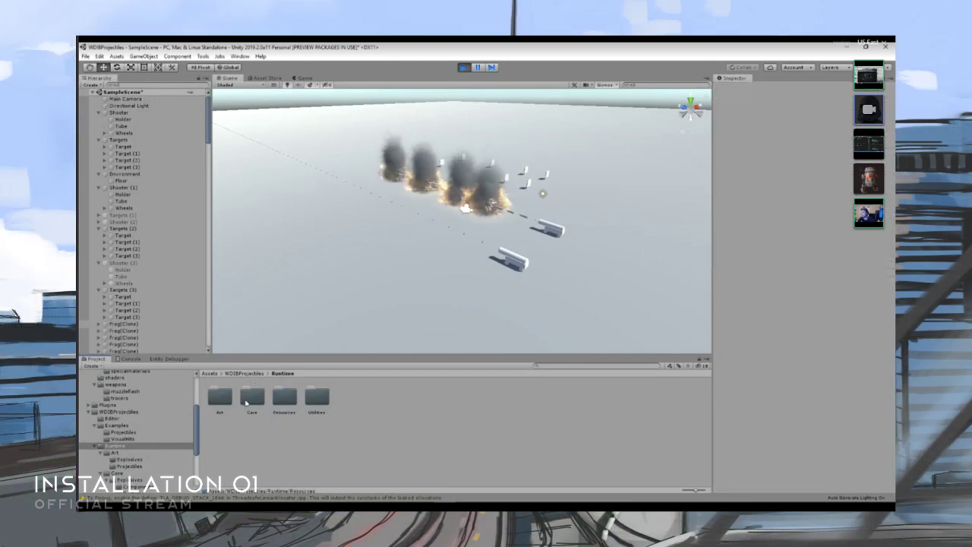
double_click(219, 395)
right_click(284, 404)
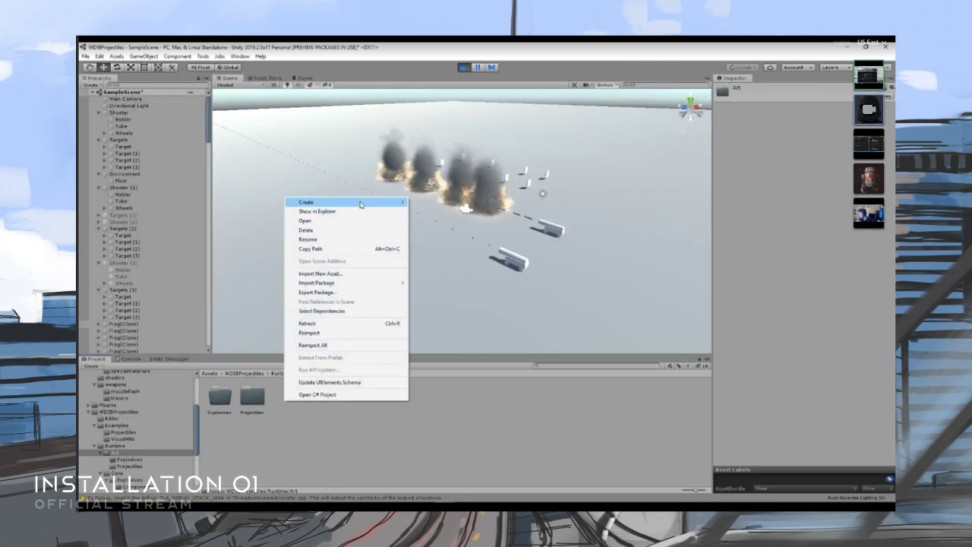
double_click(252, 396)
right_click(272, 405)
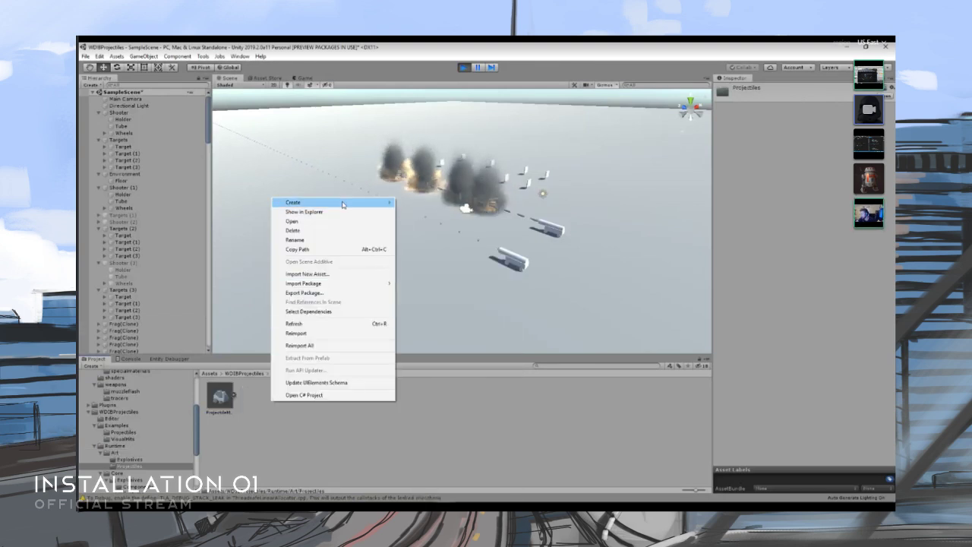
mouse_move(341, 202)
click(417, 278)
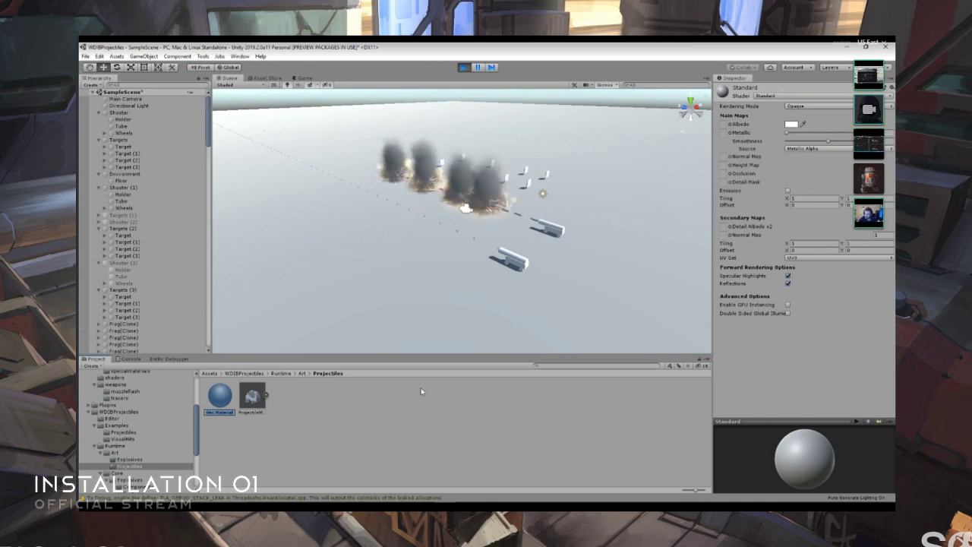
text(P)
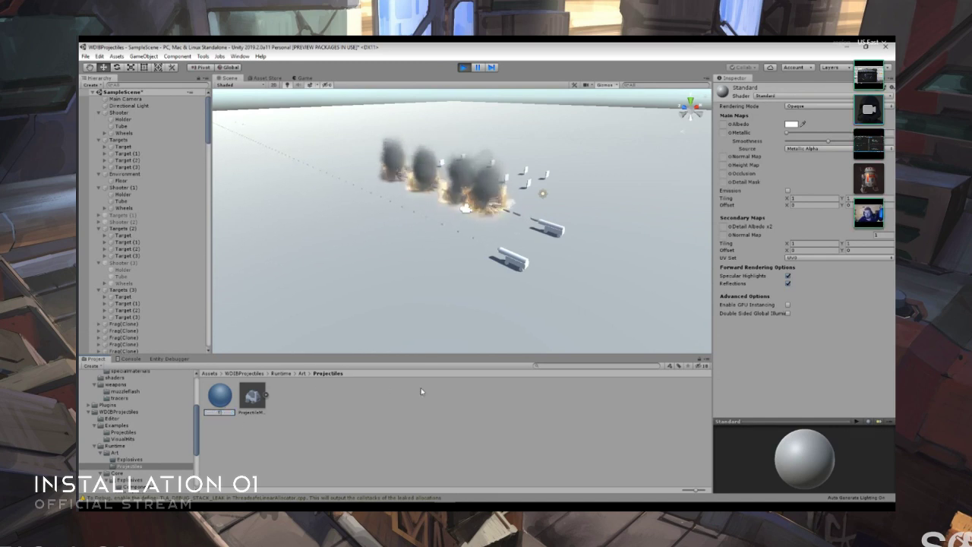
text(racer)
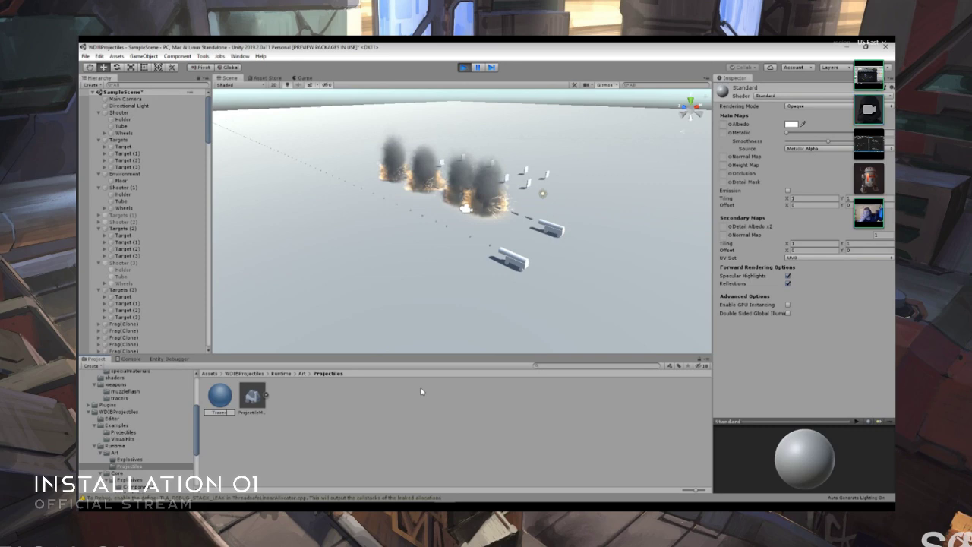
text(_M)
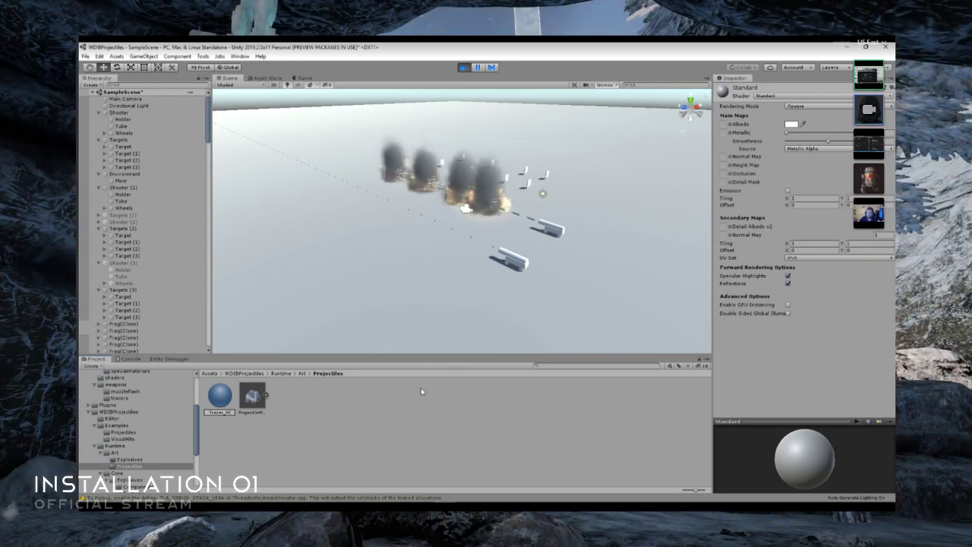
key(Return)
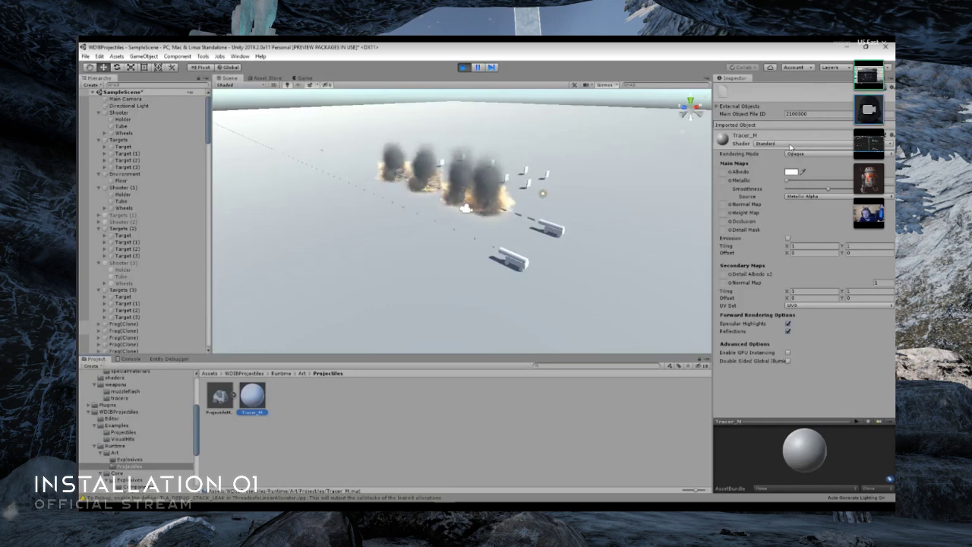
click(791, 144)
click(790, 145)
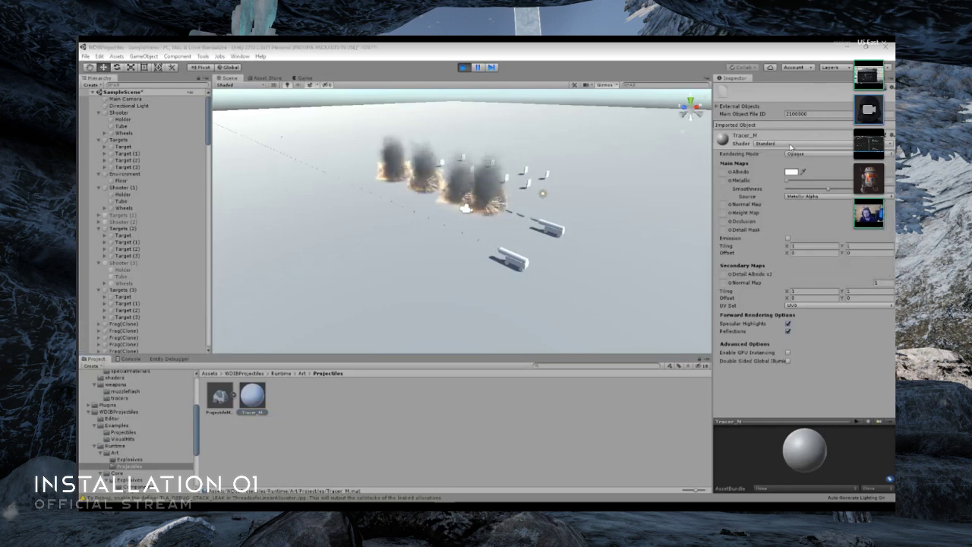
click(791, 146)
click(832, 385)
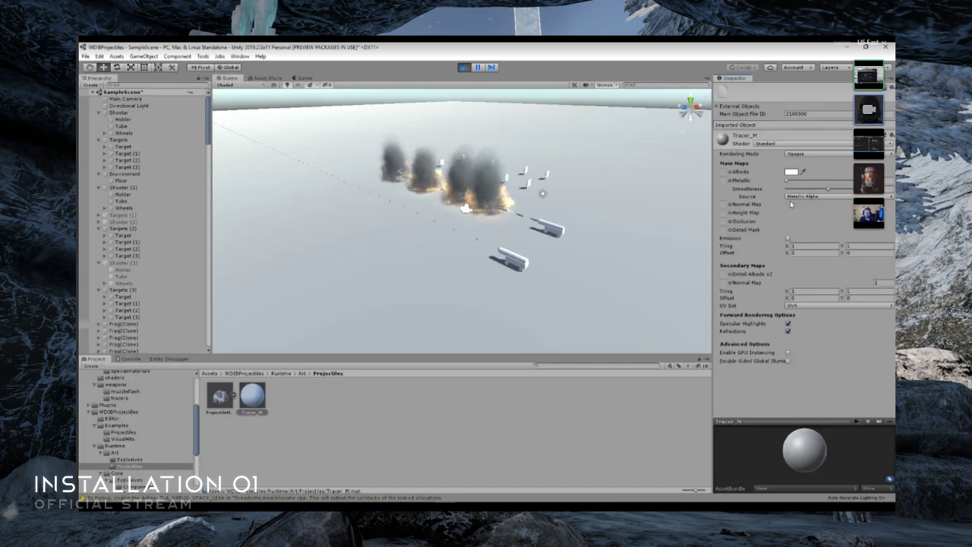
- Set the Albedo color of Tracer_M to yellow, RGB 255, 251, 0
click(793, 173)
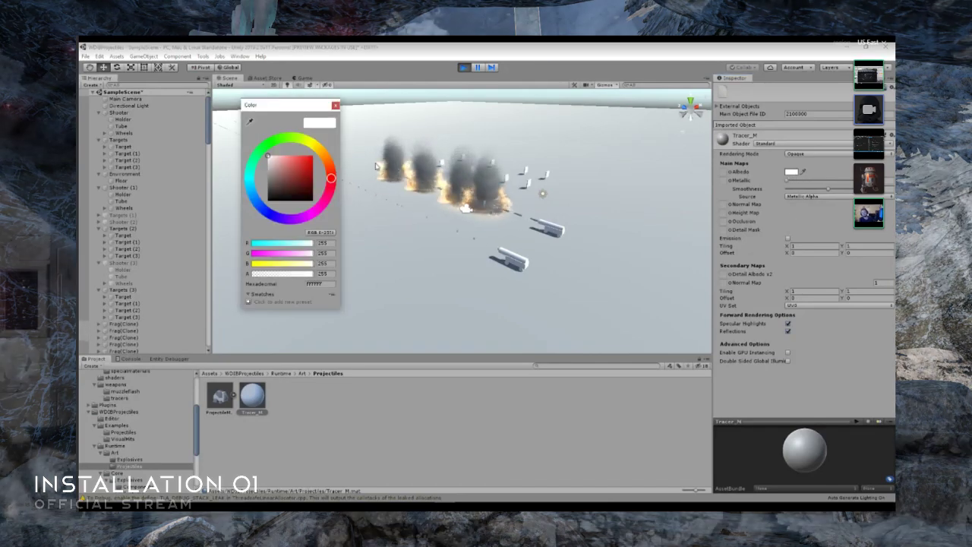
click(300, 138)
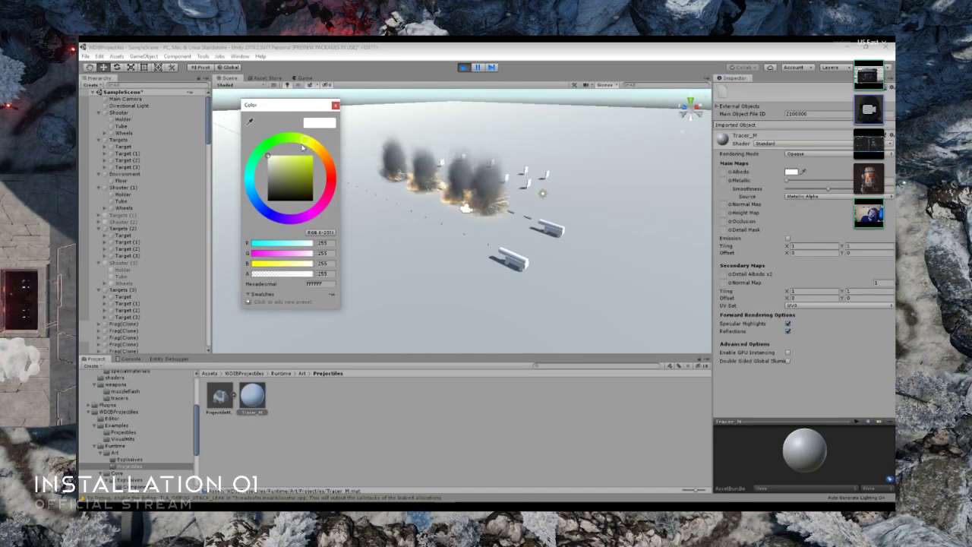
drag(285, 165, 314, 155)
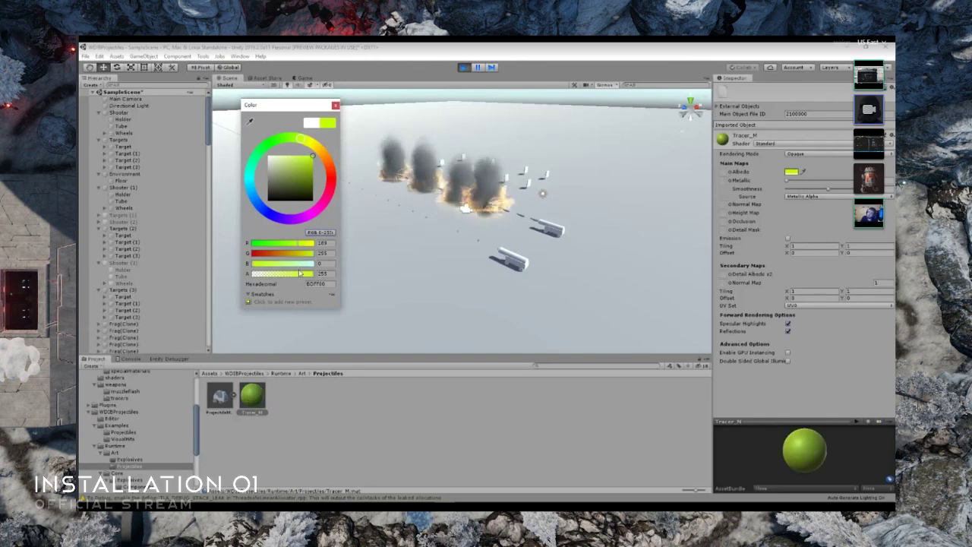
click(309, 149)
drag(309, 146, 310, 146)
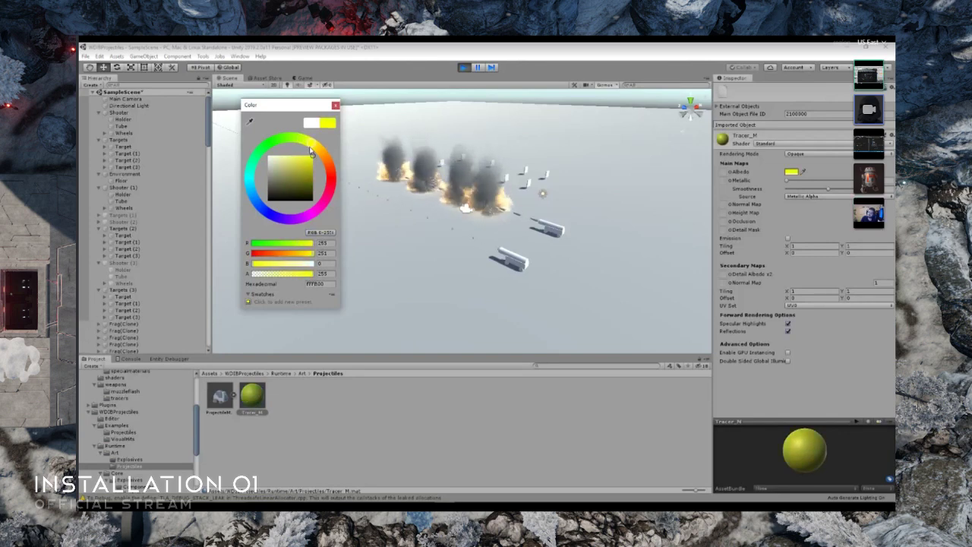
click(335, 105)
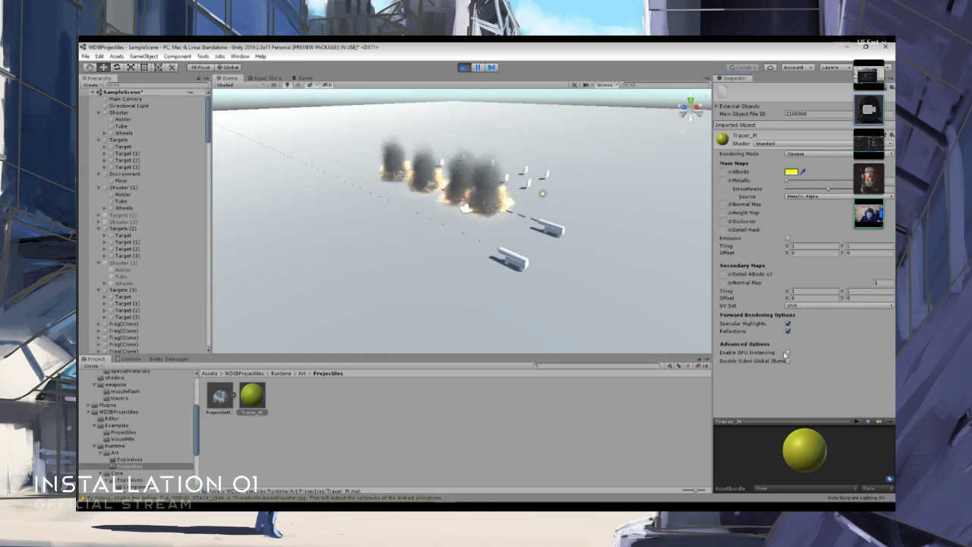
- Enable GPU Instancing on Tracer_M and turn on Emission with color RGB 214, 255, 0 at intensity 4, leaving Rendering Mode on Opaque
click(788, 353)
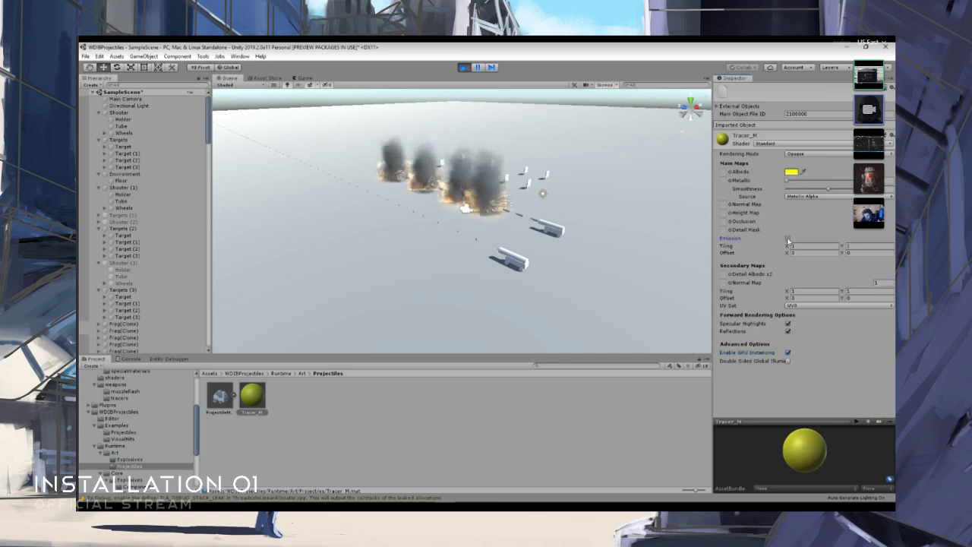
click(788, 238)
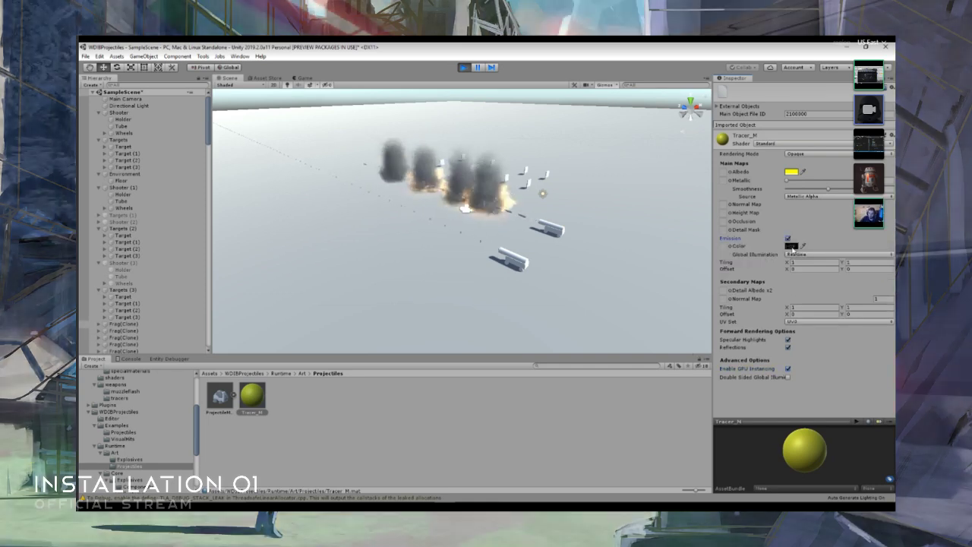
click(792, 247)
click(306, 141)
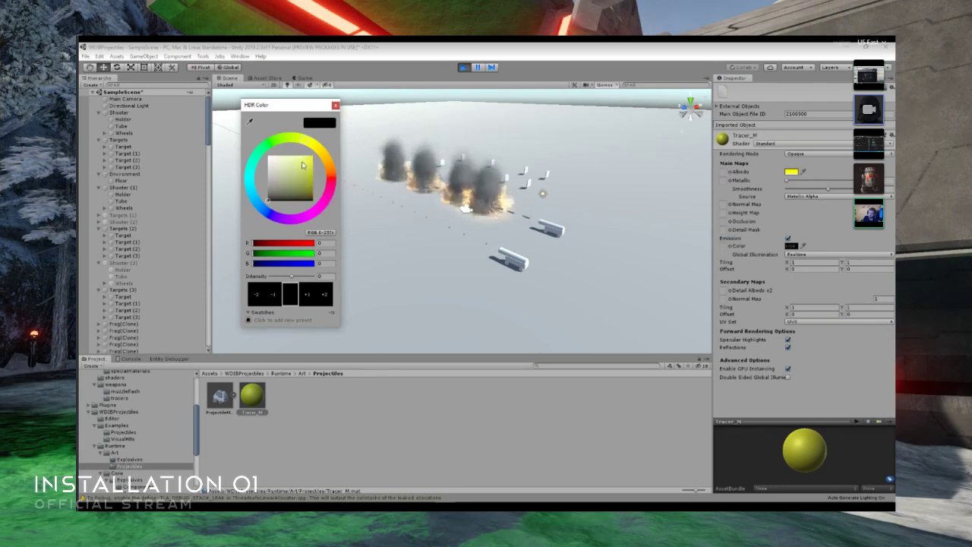
click(312, 156)
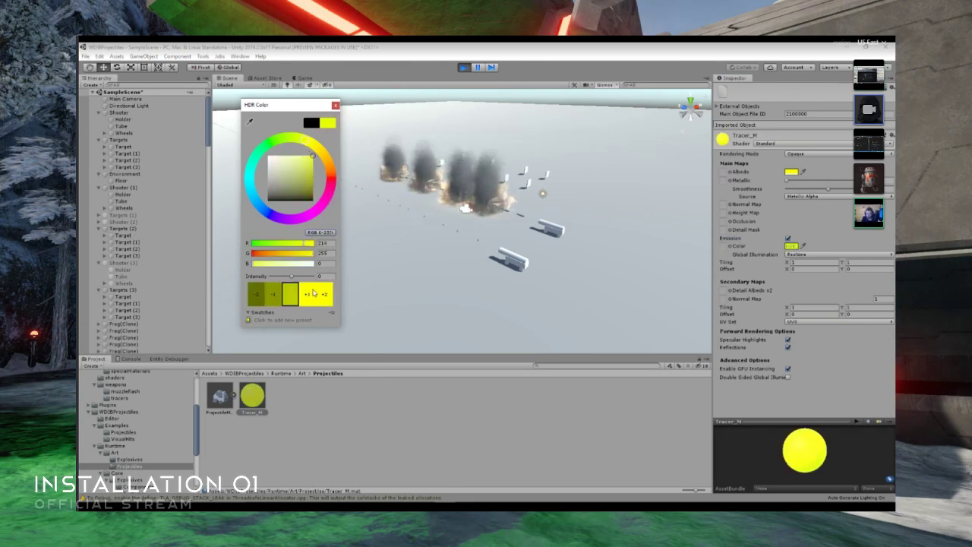
drag(292, 276, 302, 277)
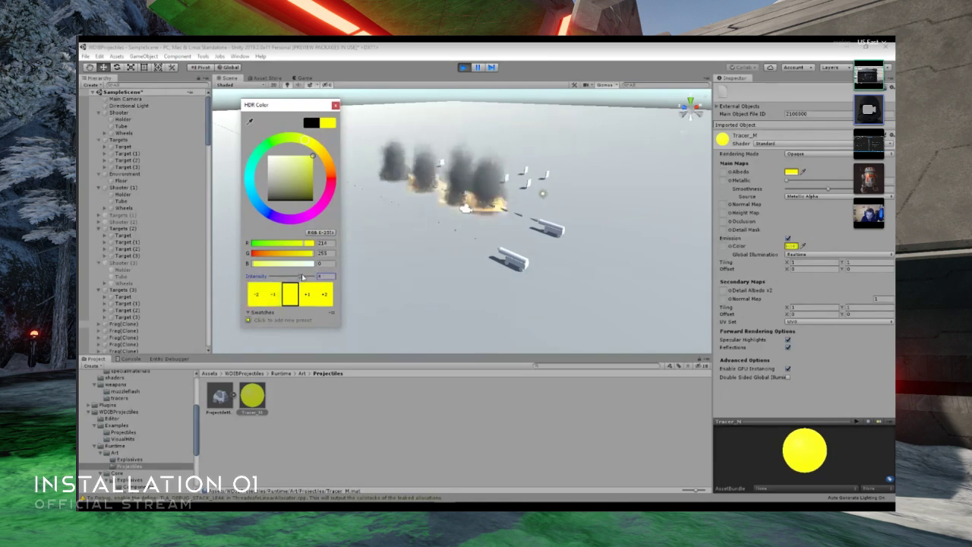
click(335, 105)
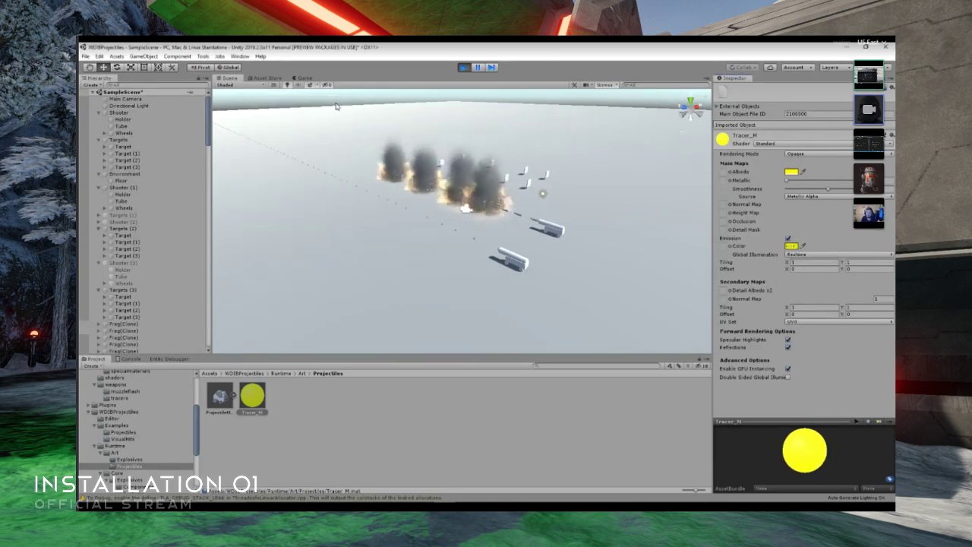
click(815, 155)
click(798, 160)
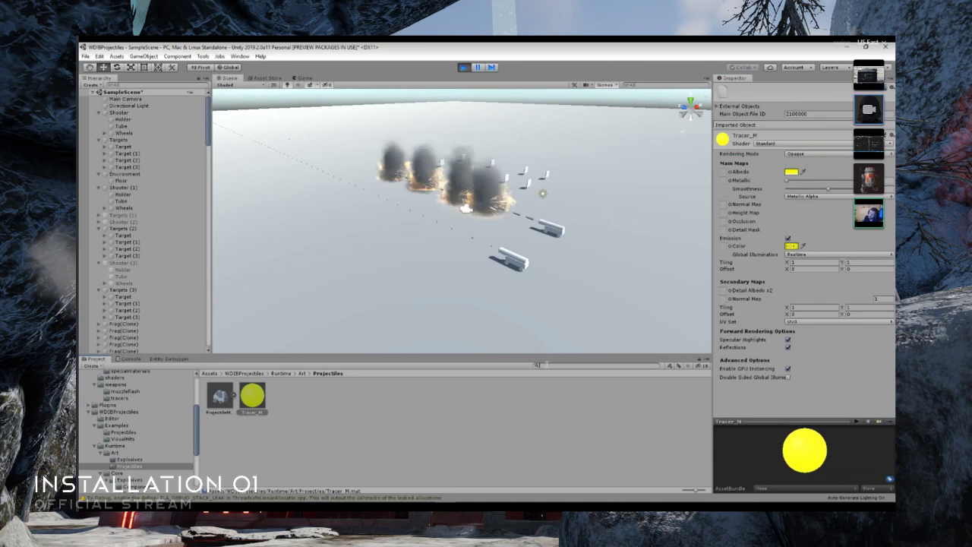
- Search the project for "single", assign Tracer_M as the material of SingleShot_Explosive, and view its tracers in the scene
click(541, 365)
text(single)
click(284, 395)
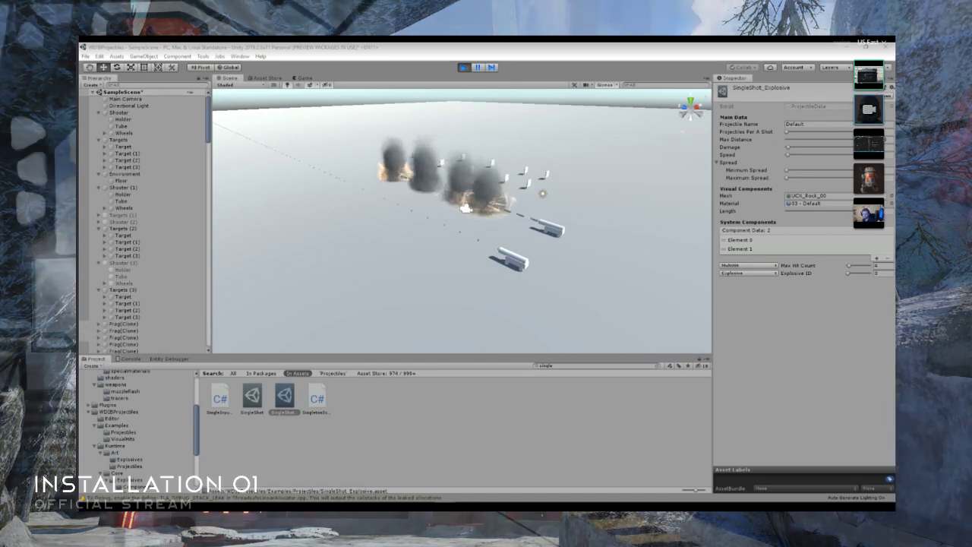
double_click(544, 262)
right_drag(544, 261, 554, 239)
key(w)
key(s)
right_drag(565, 237, 566, 237)
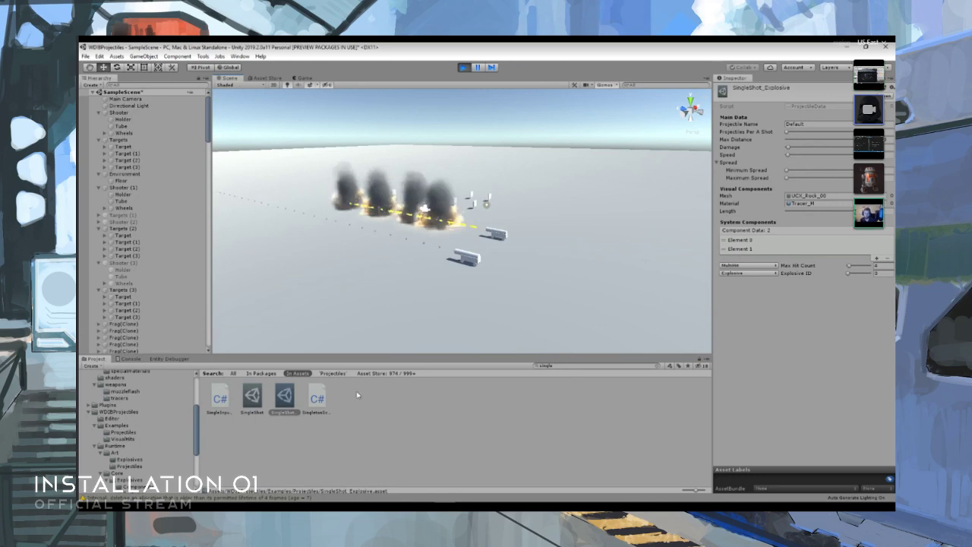
- Assign Tracer_M as the material of SingleShot and raise its Length while viewing the projectiles up close
click(251, 395)
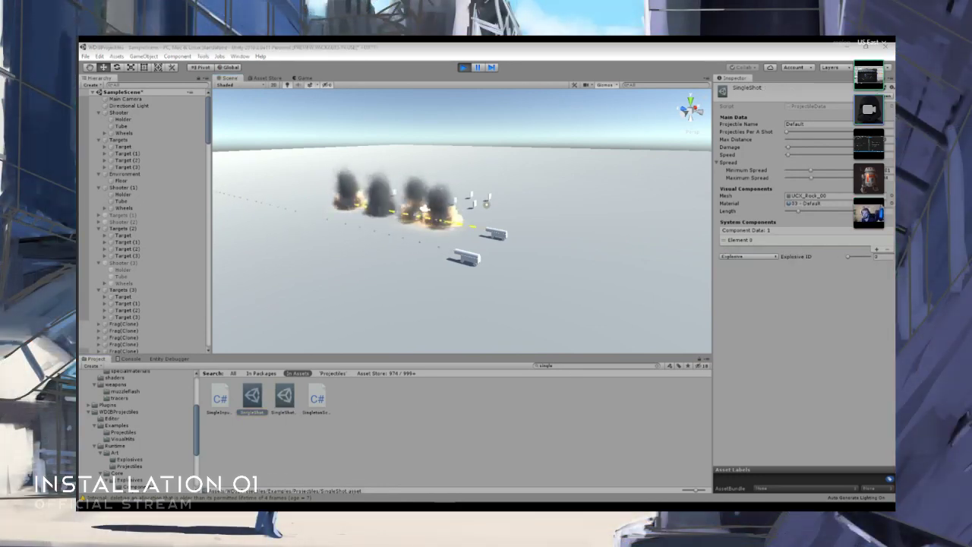
double_click(427, 294)
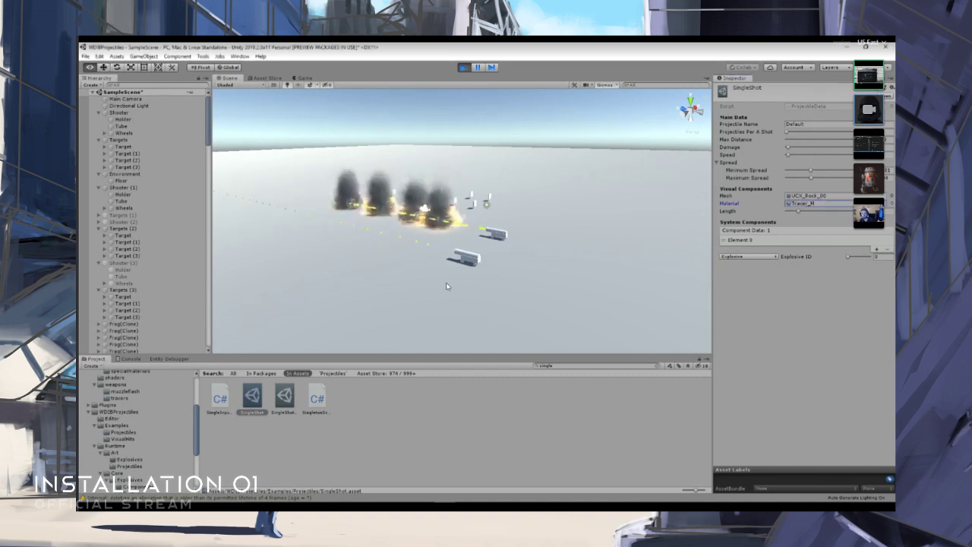
scroll(456, 282, up, 4)
alt+drag(472, 286, 488, 283)
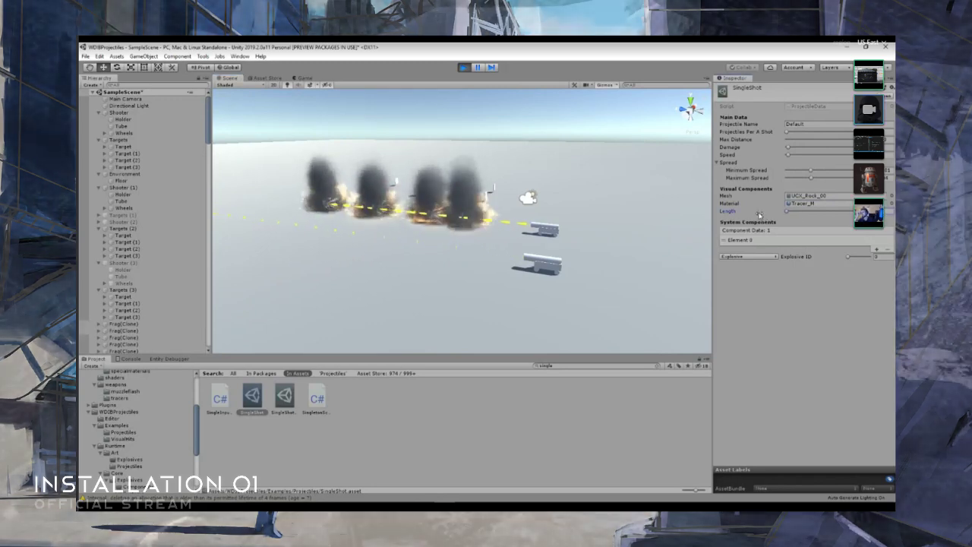
drag(758, 213, 868, 213)
- Switch to Visual Studio, review the component code in ProjectileData.cs, and open ProjectileFactory.cs and ExplosiveFactory.cs
mouse_move(465, 500)
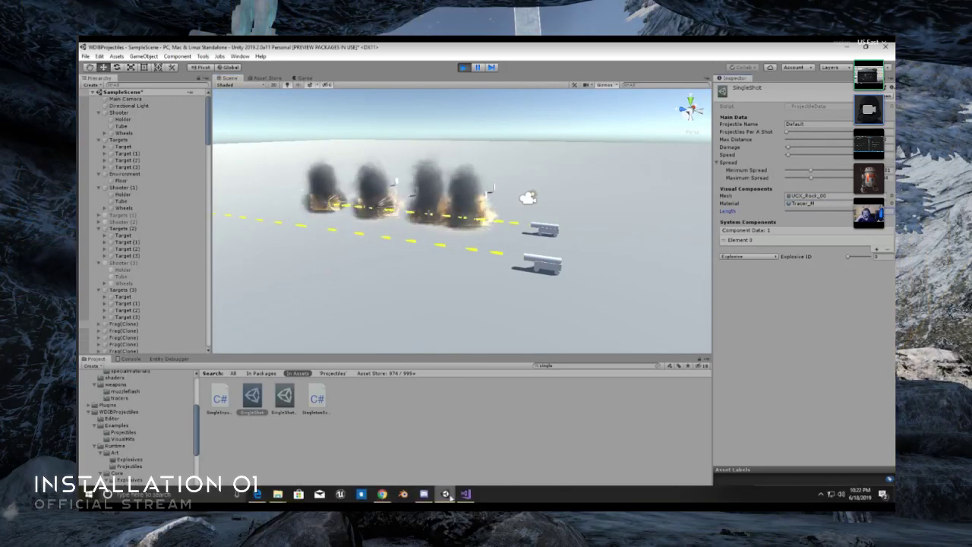
click(466, 494)
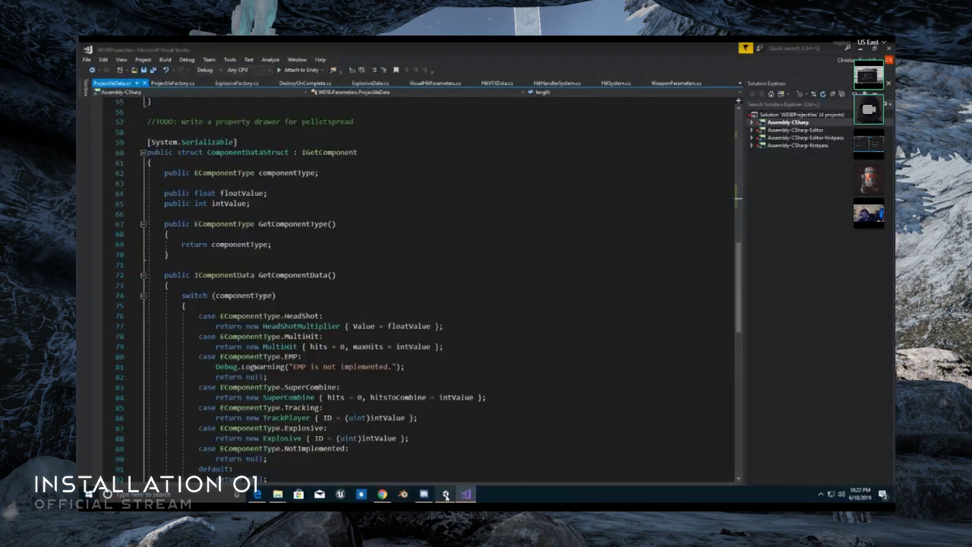
scroll(375, 418, down, 5)
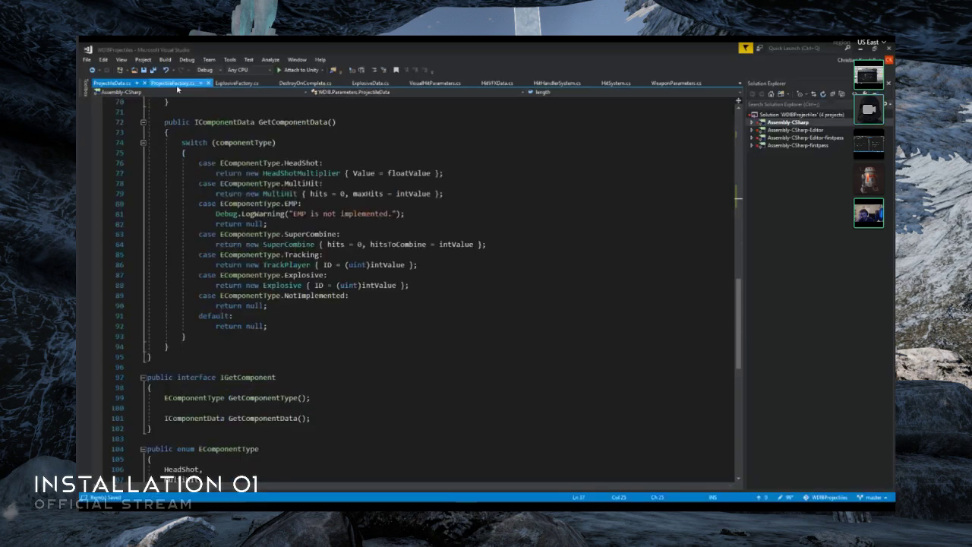
click(176, 84)
click(227, 84)
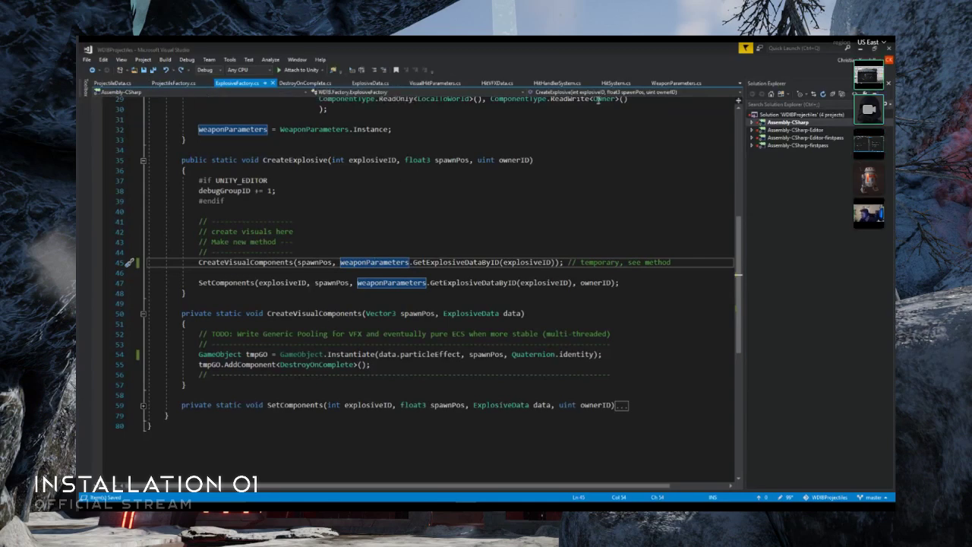
- Raise the upper Range limit of the length field in ProjectileData.cs to 10 and save the file
click(111, 83)
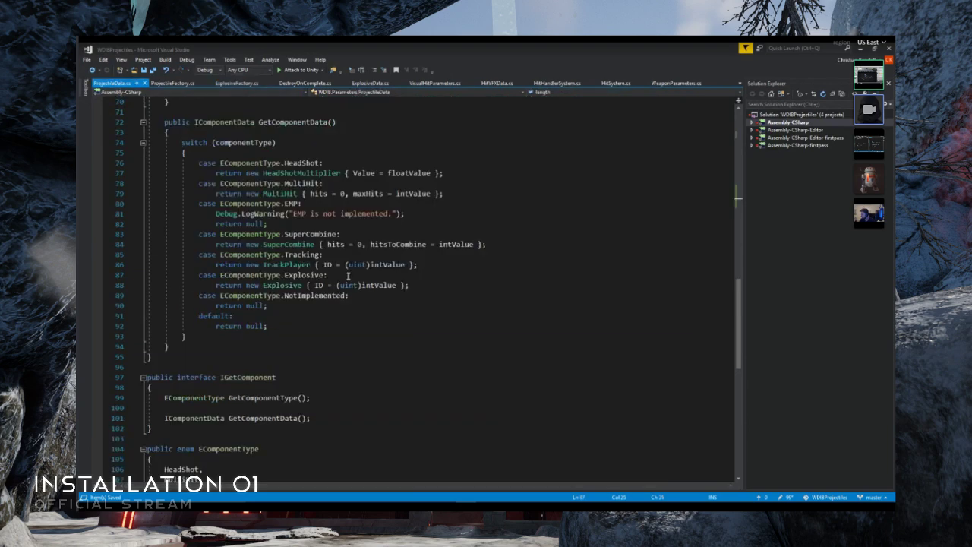
scroll(302, 326, up, 15)
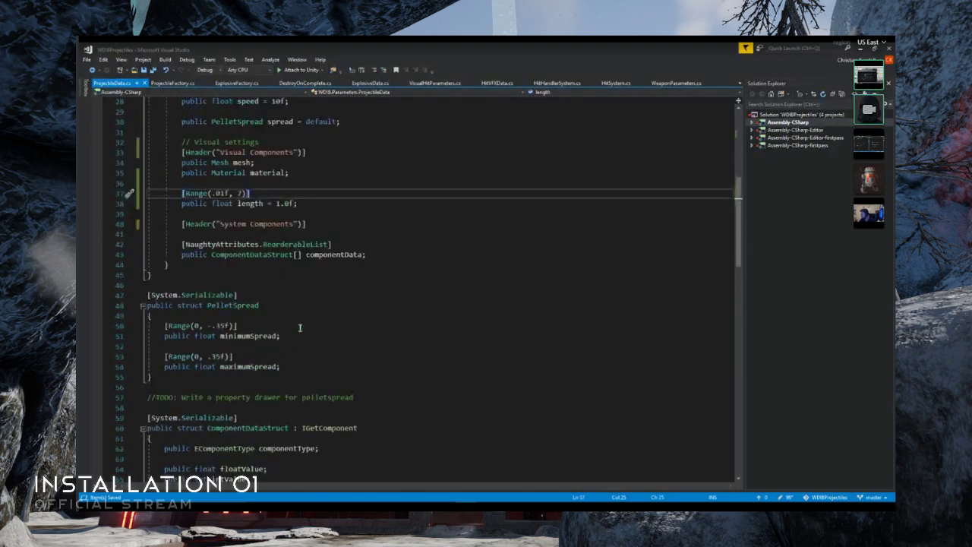
click(243, 224)
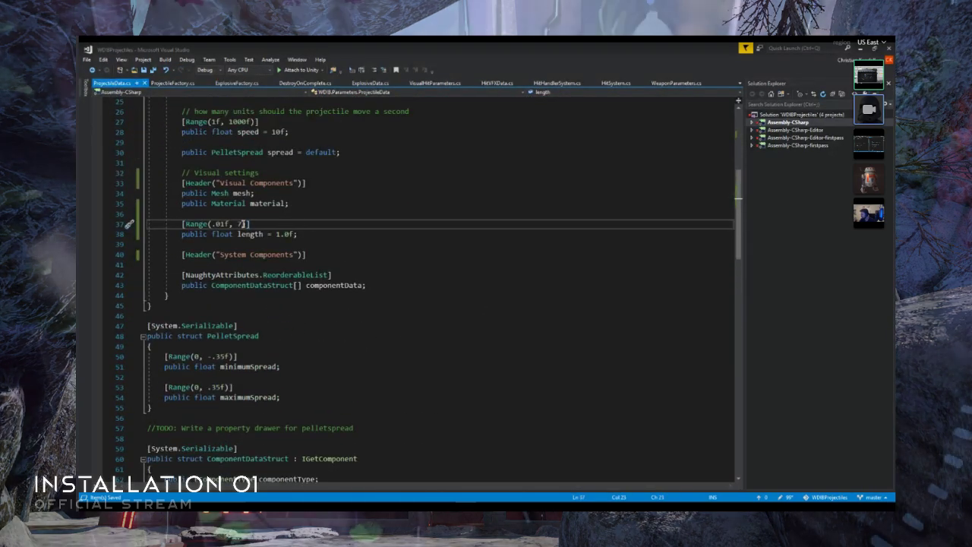
key(BackSpace)
text(10)
key(ctrl+s)
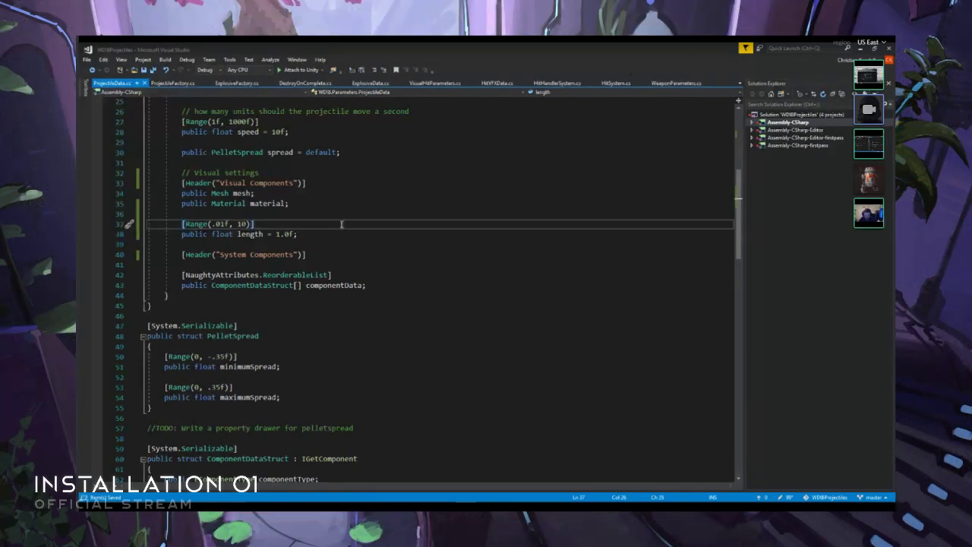
- Switch to Unity, stop the running scene, and open the WDIBProjectiles/Runtime/Art/Projectiles folder
click(861, 48)
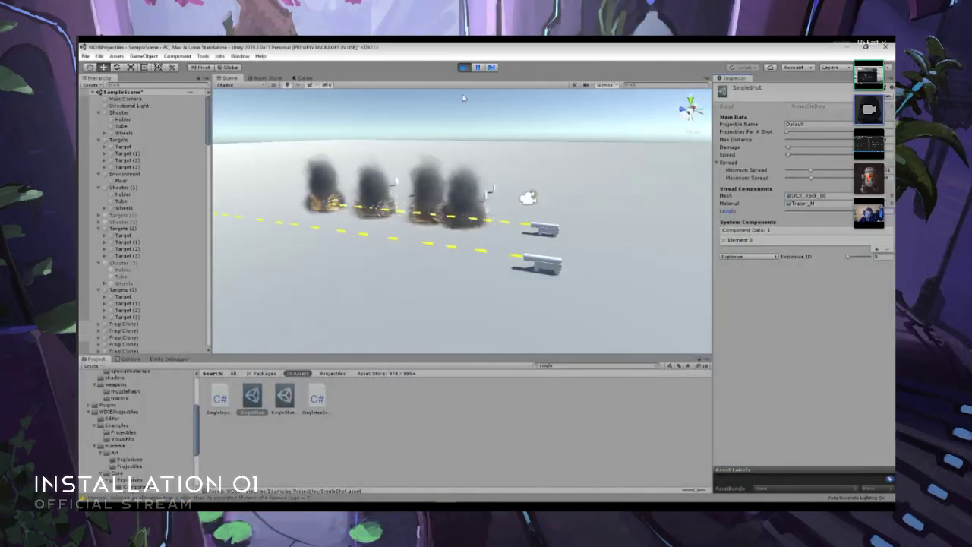
click(463, 68)
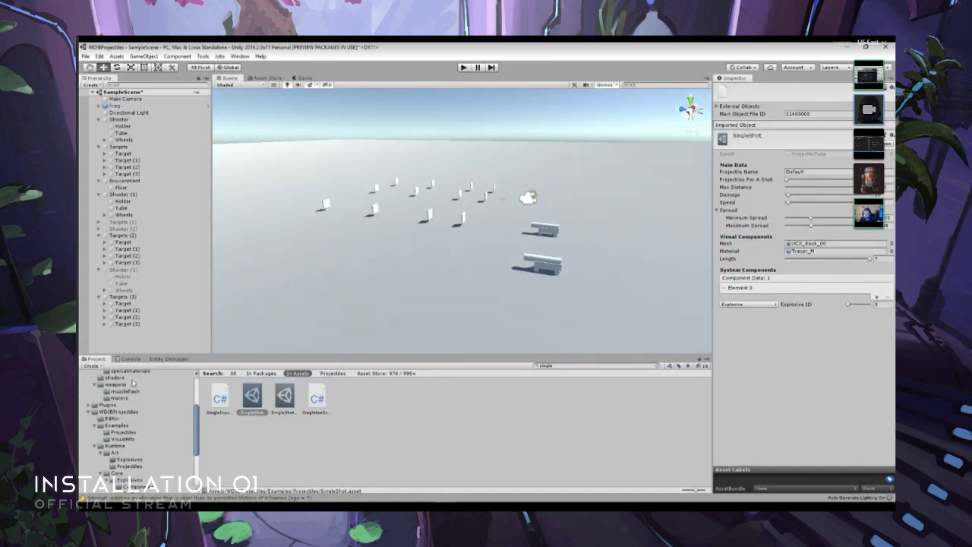
scroll(126, 398, down, 1)
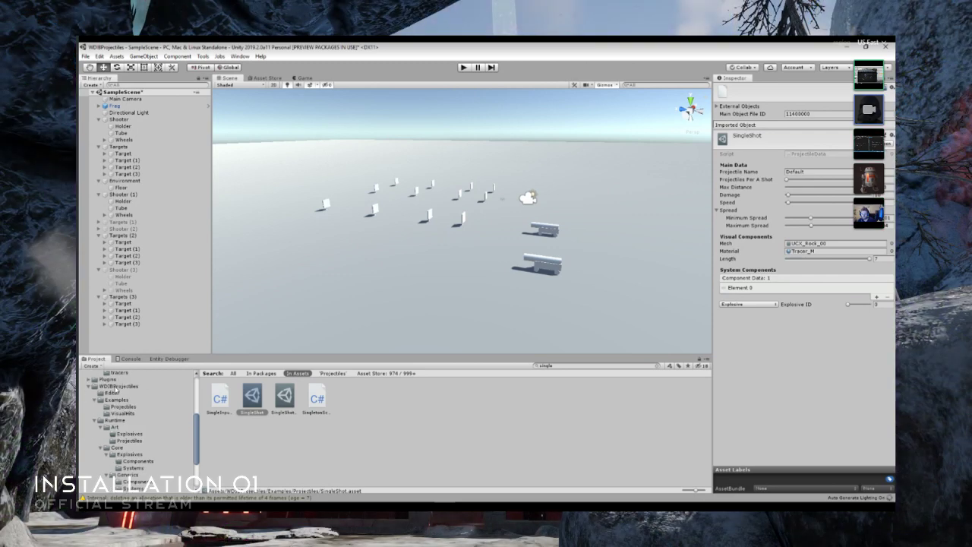
click(115, 388)
double_click(285, 397)
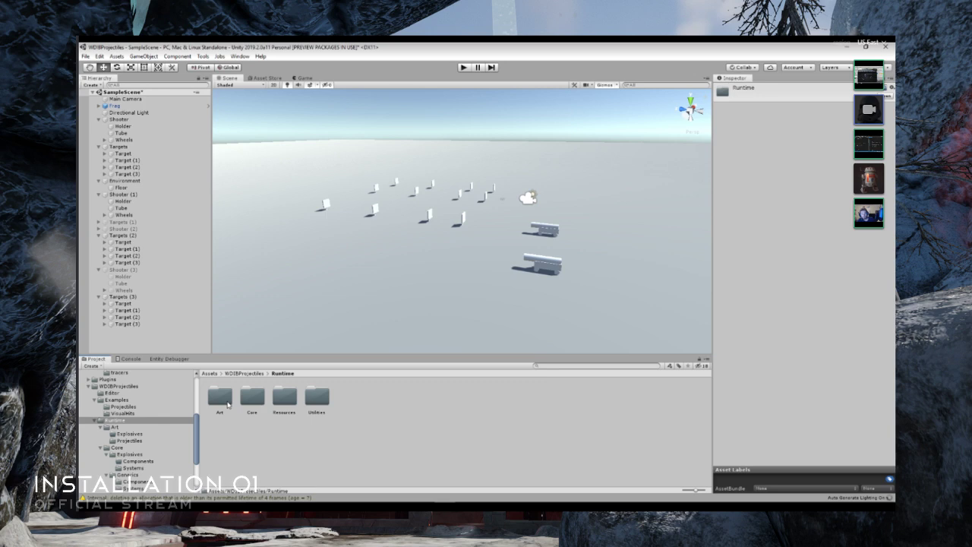
double_click(228, 404)
double_click(252, 397)
- Run the scene, search the project for "single", and increase the Length of SingleShot
click(464, 67)
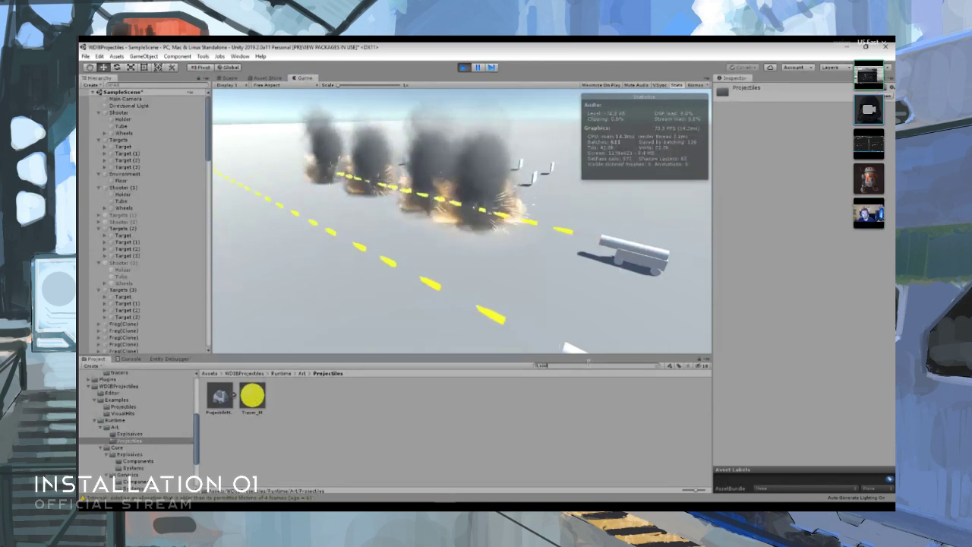
text(single)
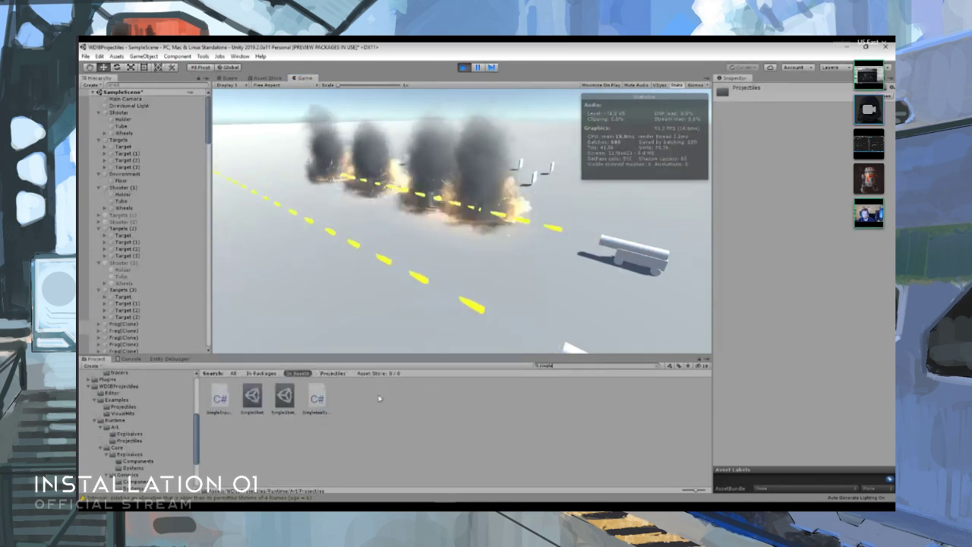
click(253, 399)
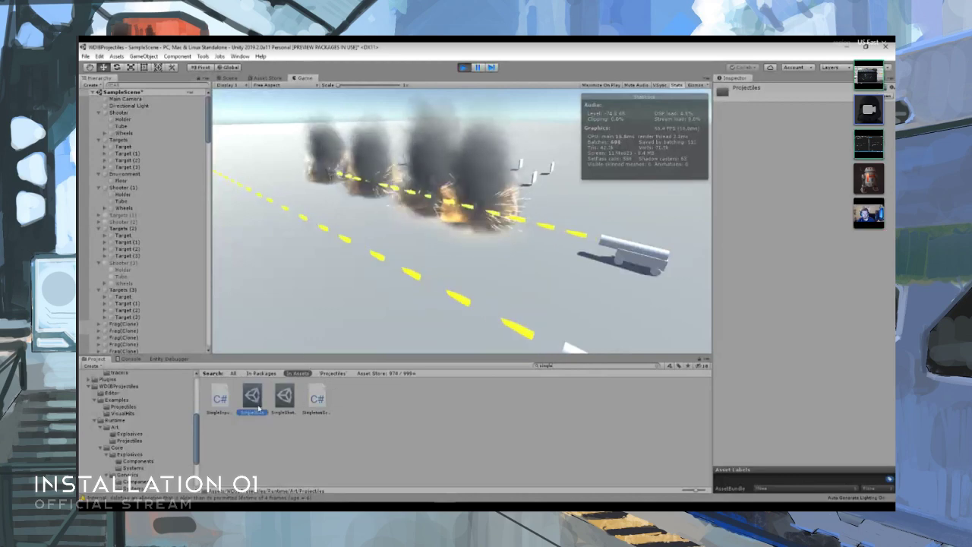
drag(845, 211, 867, 212)
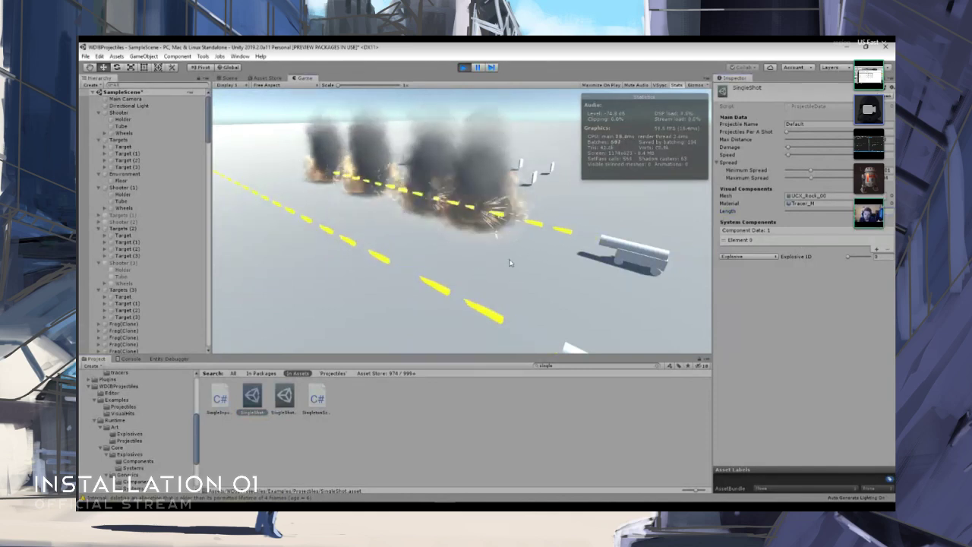
- View the tracers in the Scene view and increase Time Between Spawns on Shooter (1)
key(ctrl+1)
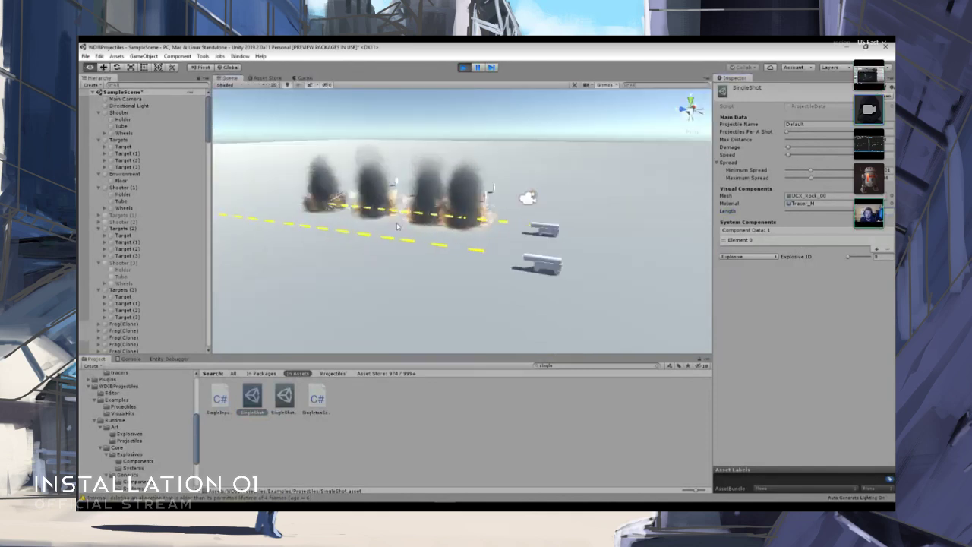
key(w)
right_drag(416, 245, 365, 221)
key(s)
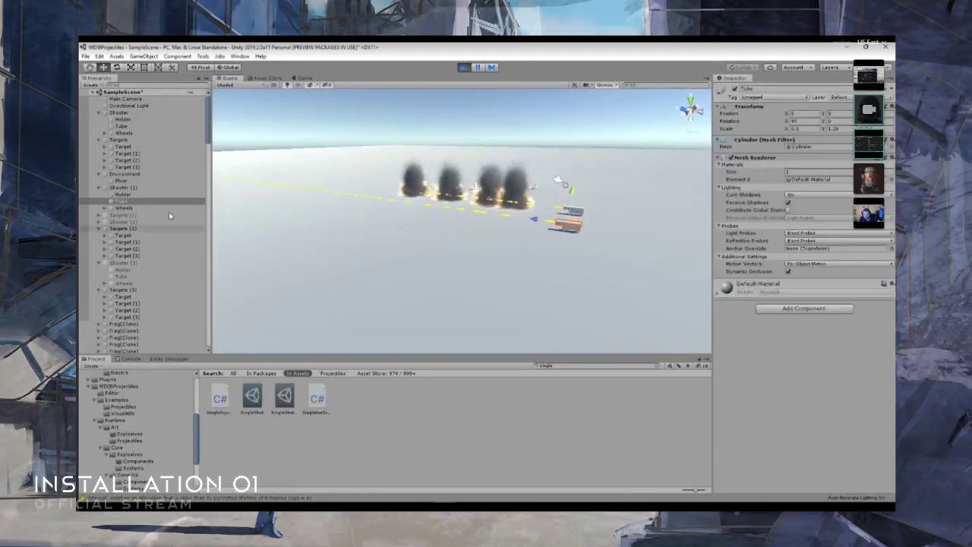
click(152, 187)
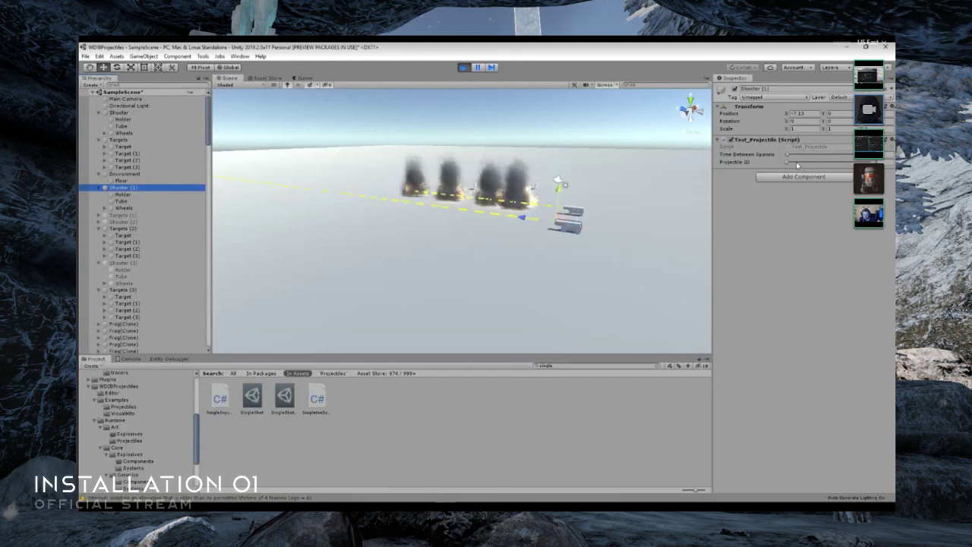
drag(788, 154, 806, 158)
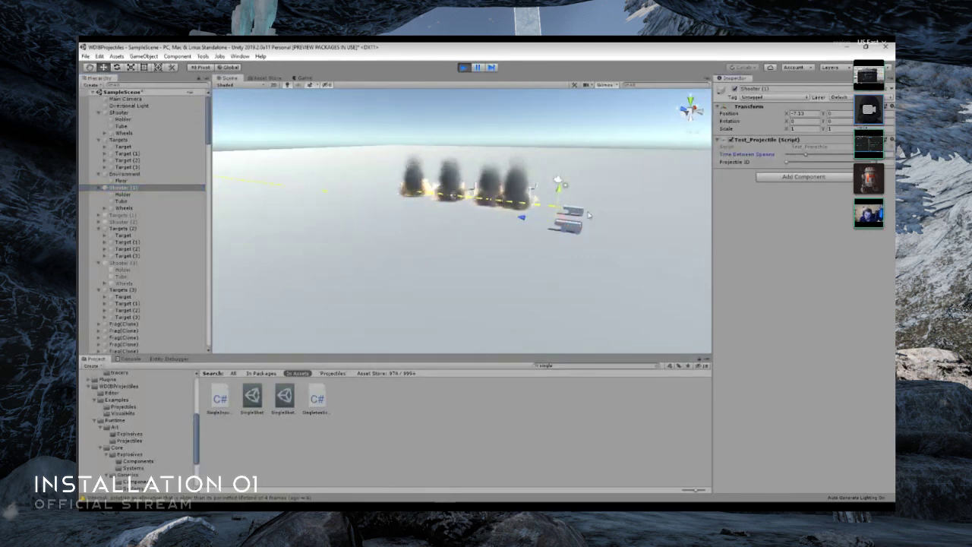
- Adjust the Speed of SingleShot_Explosive, lower the Speed of SingleShot, and view the tracers from several angles
click(284, 397)
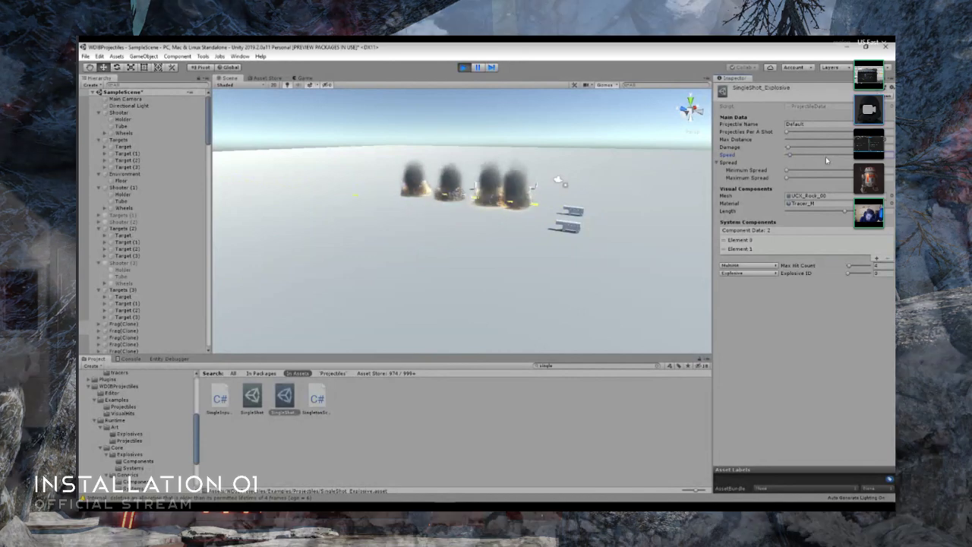
click(259, 400)
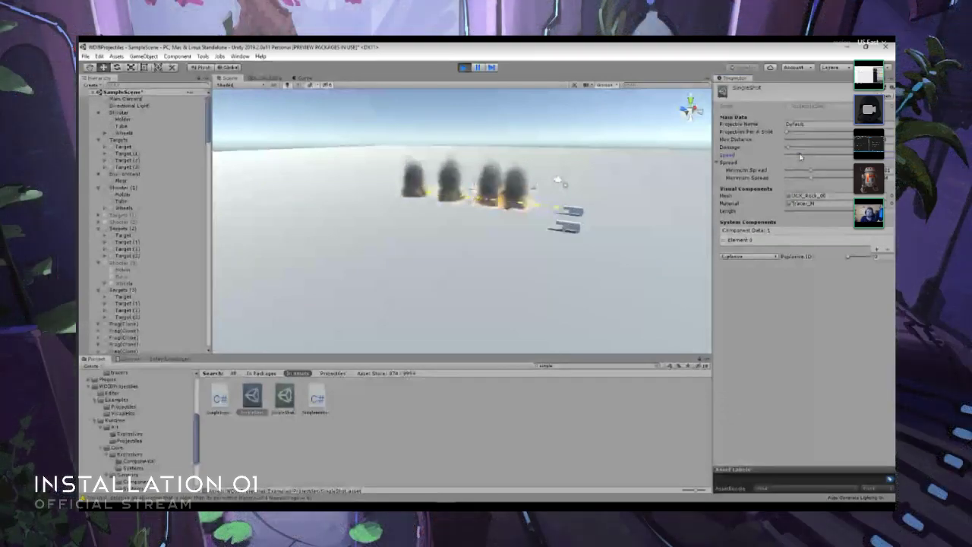
drag(800, 158, 786, 158)
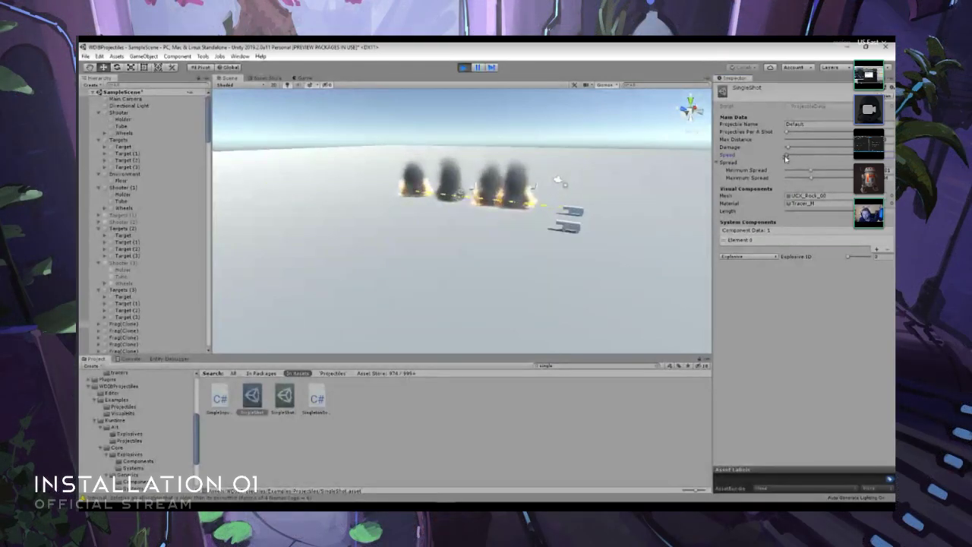
right_drag(612, 250, 517, 272)
key(s)
key(w)
key(d)
key(w)
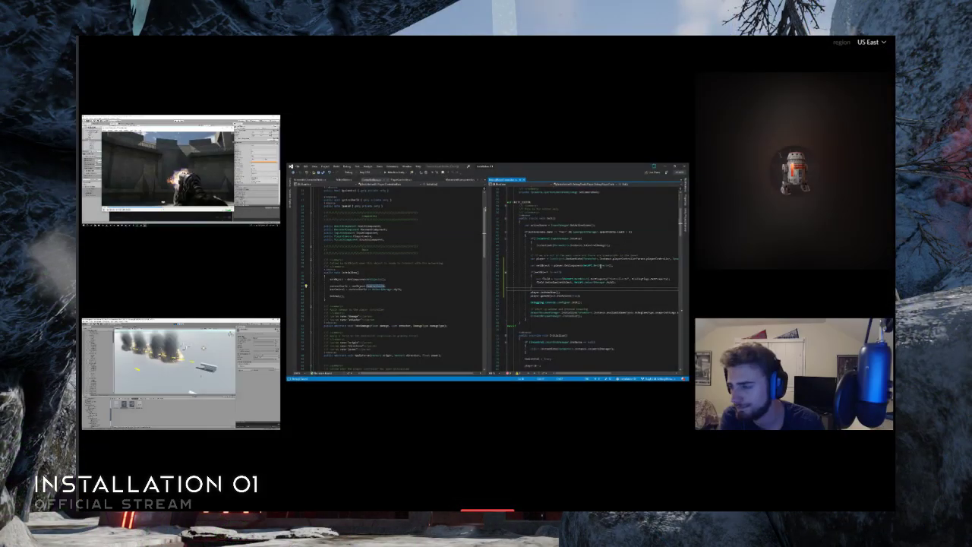
key(F12)
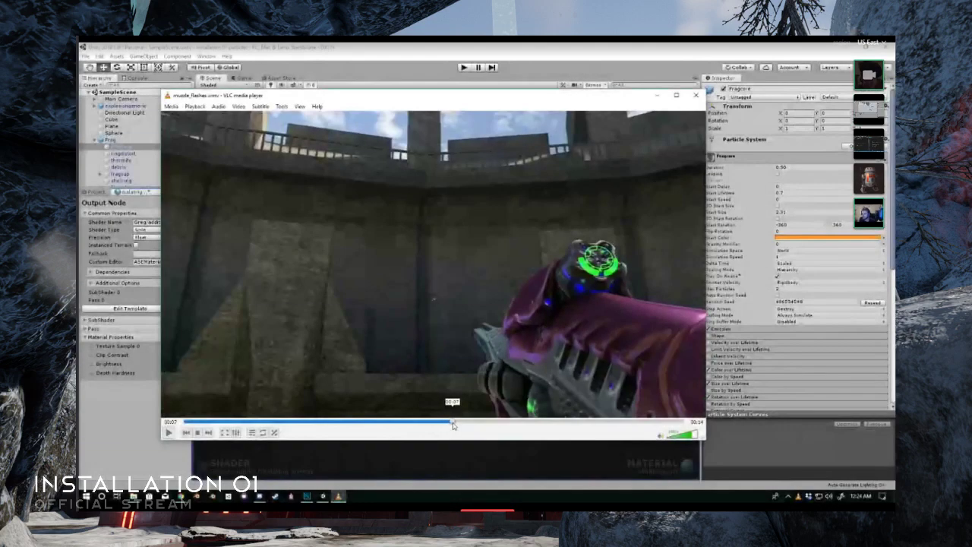
- Skip ahead in the first-person weapon gameplay recording and close the video player
drag(453, 425, 537, 424)
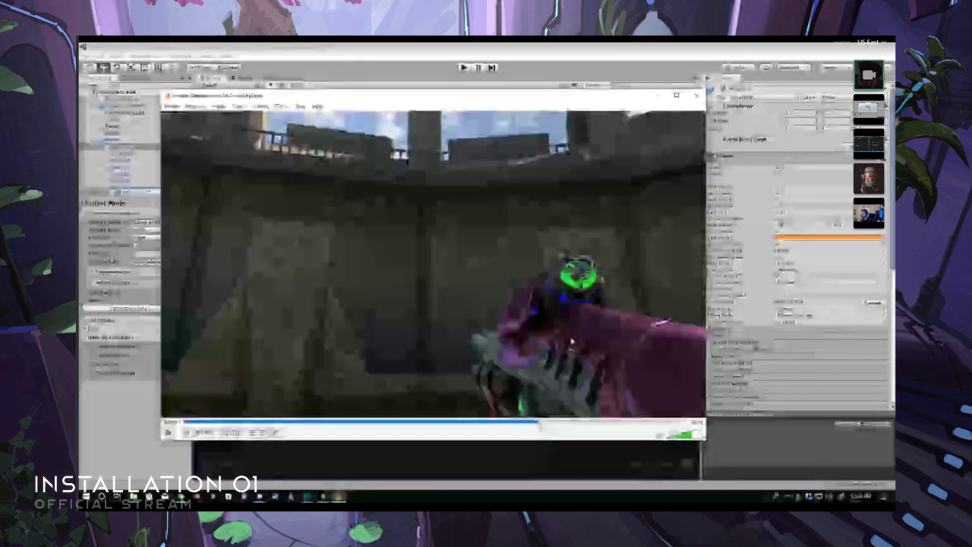
click(695, 96)
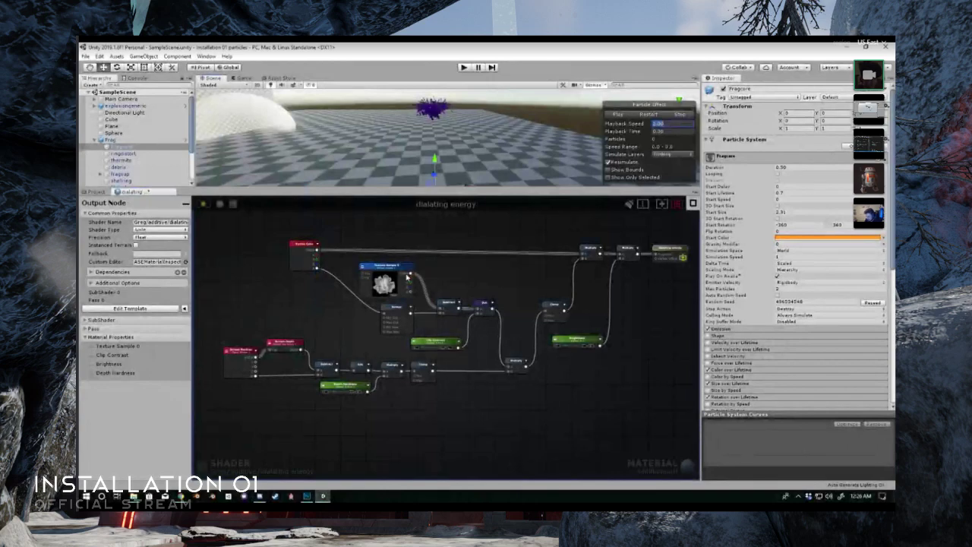
- Inspect the Texture Sample node in the dialating energy shader graph and enlarge the Scene view above it
scroll(387, 266, up, 2)
scroll(387, 266, down, 2)
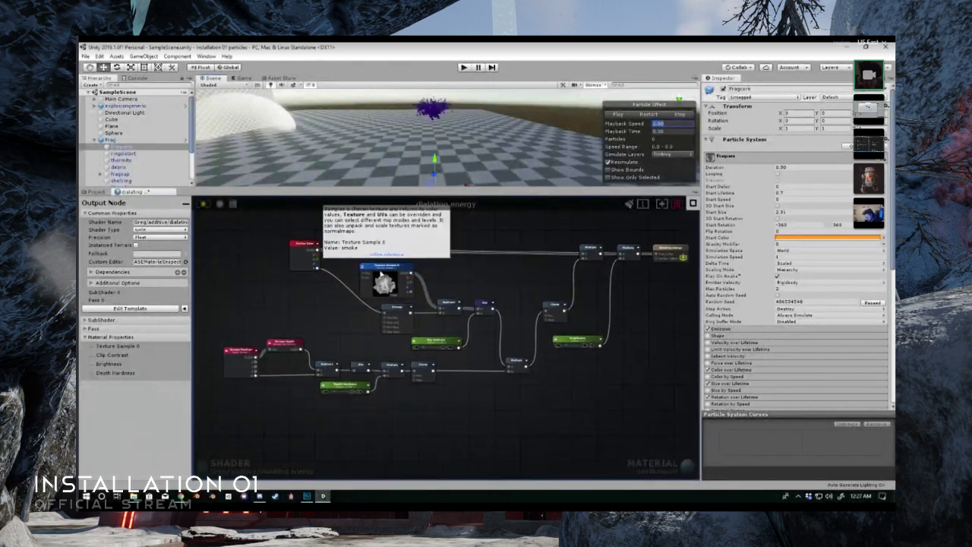
drag(310, 199, 311, 243)
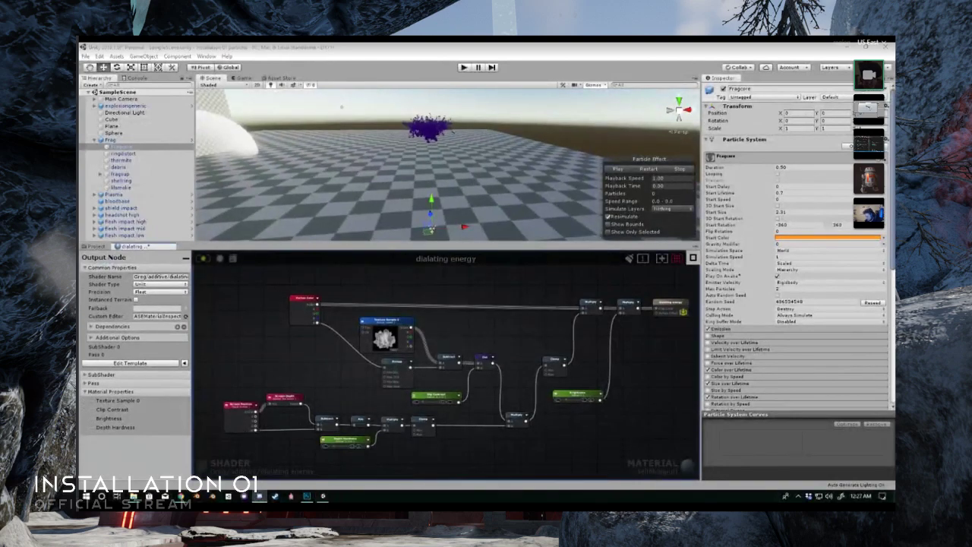
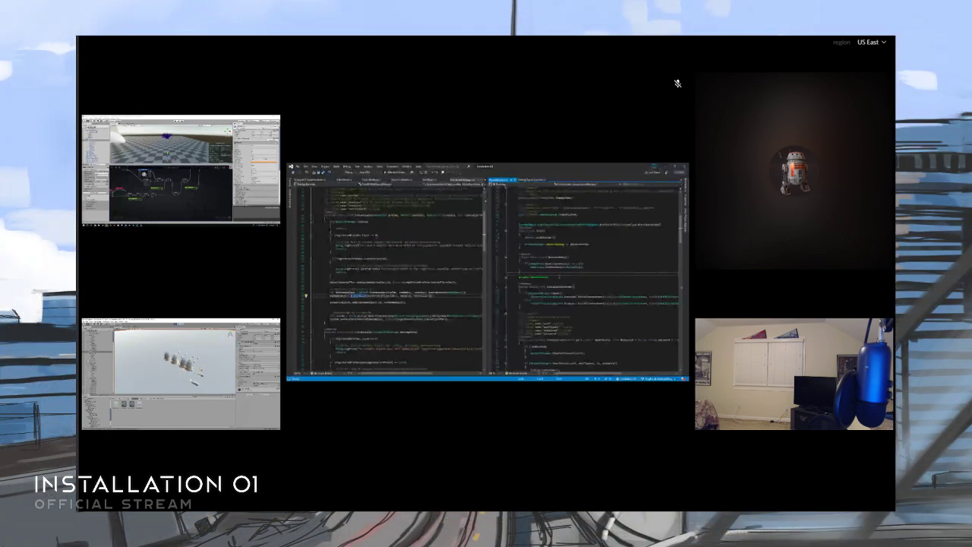
- Review the server creation code in GameManager.cs and close the script open beside NetObject.cs in the other editor group
scroll(573, 308, down, 7)
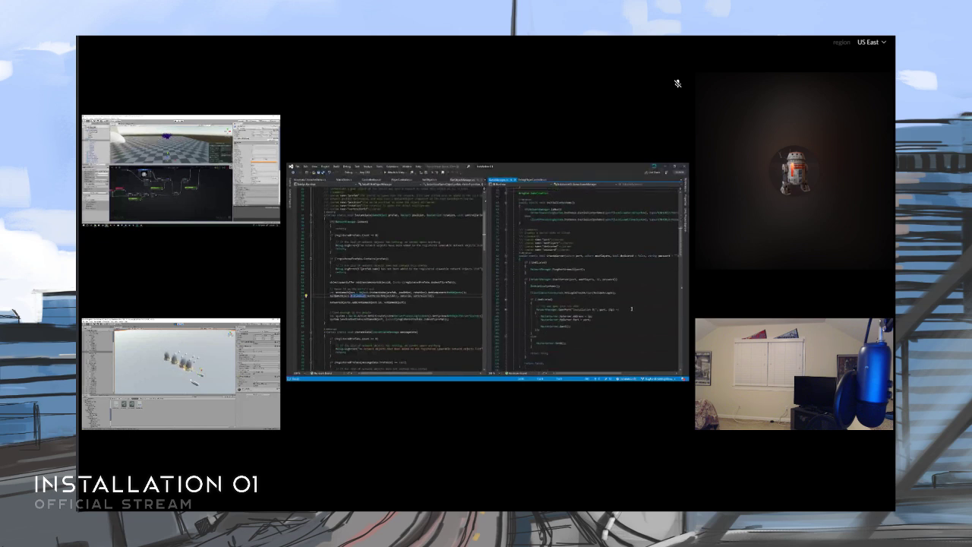
scroll(631, 264, up, 1)
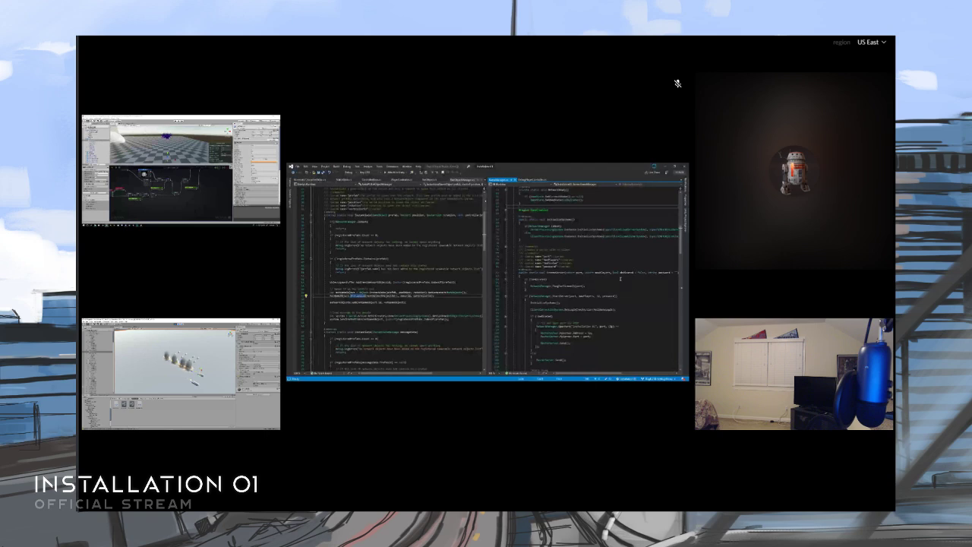
scroll(620, 279, up, 3)
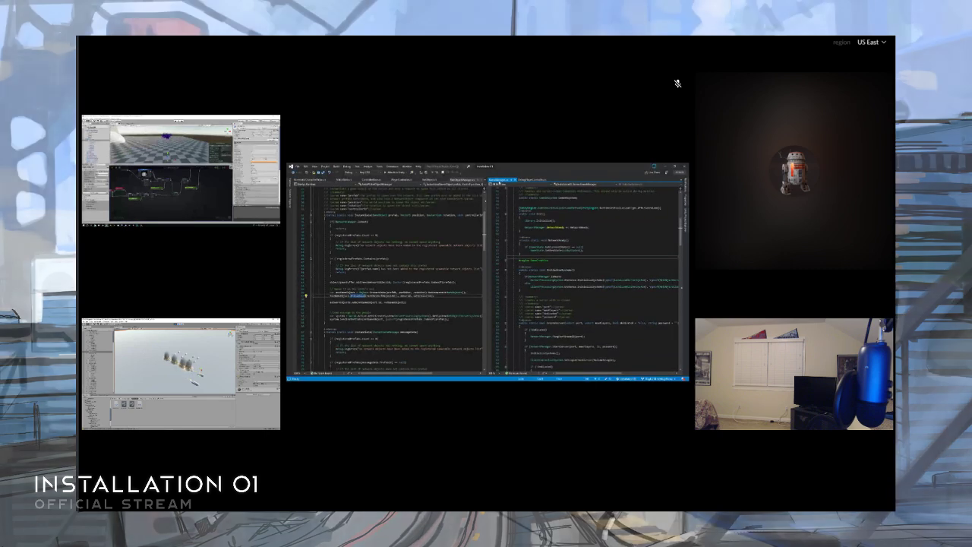
click(462, 181)
middle_click(460, 182)
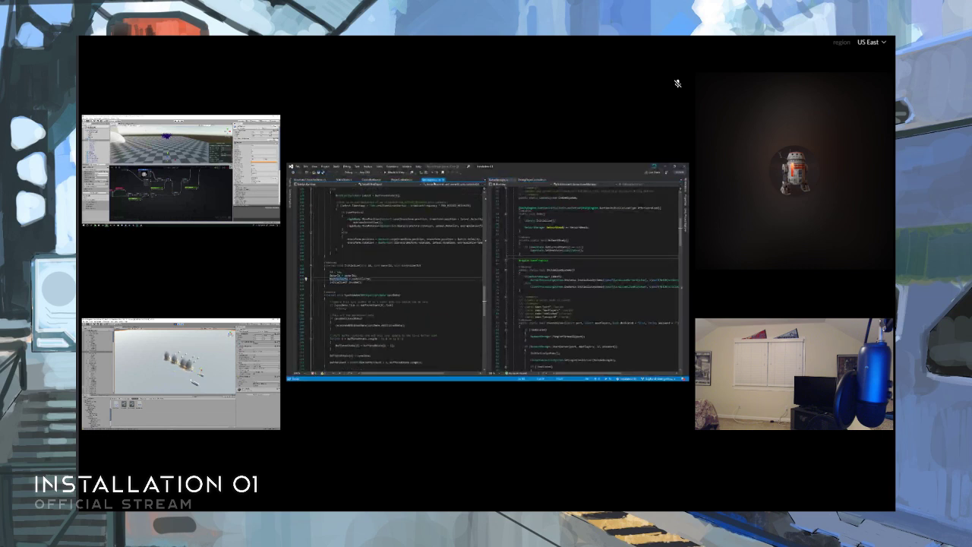
- Bring up ControllerBase.cs in one editor group and DebugPlayerController.cs in the other
click(403, 181)
click(379, 180)
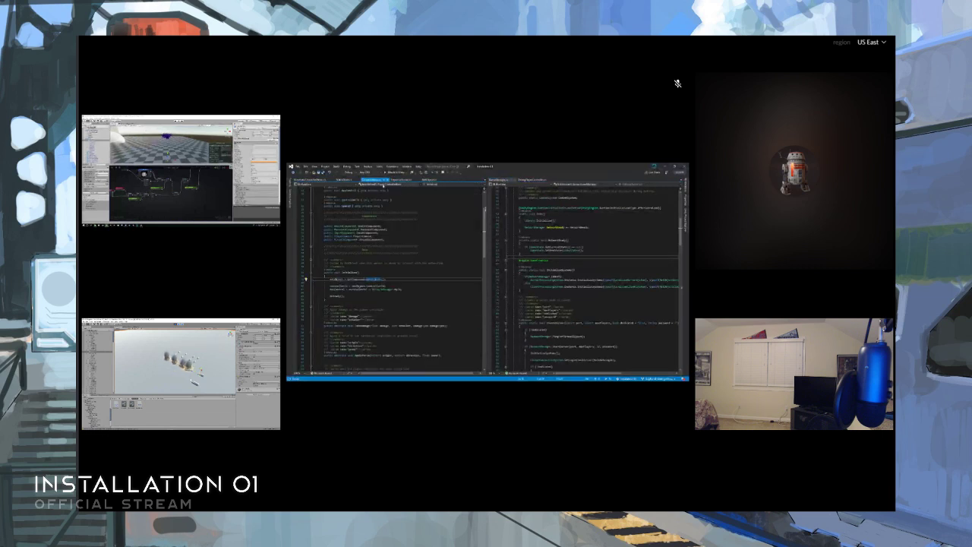
click(575, 259)
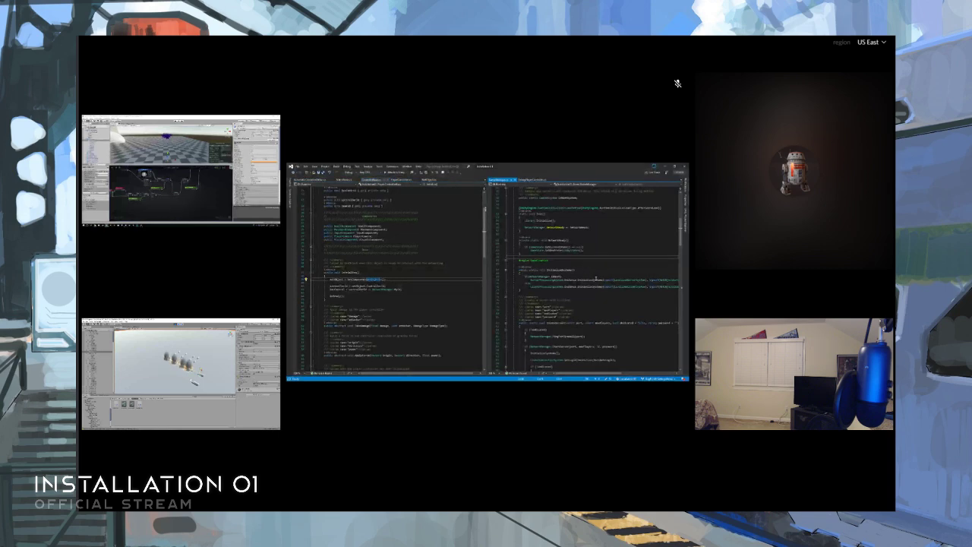
click(533, 180)
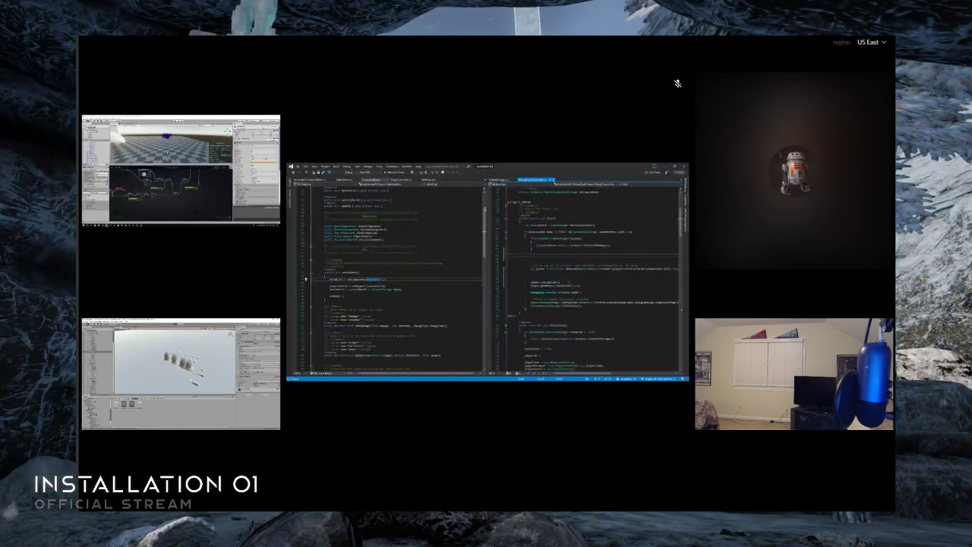
- Collapse DebugPlayerController.cs to its definitions and expand only the Init method
scroll(571, 292, up, 7)
scroll(571, 292, down, 10)
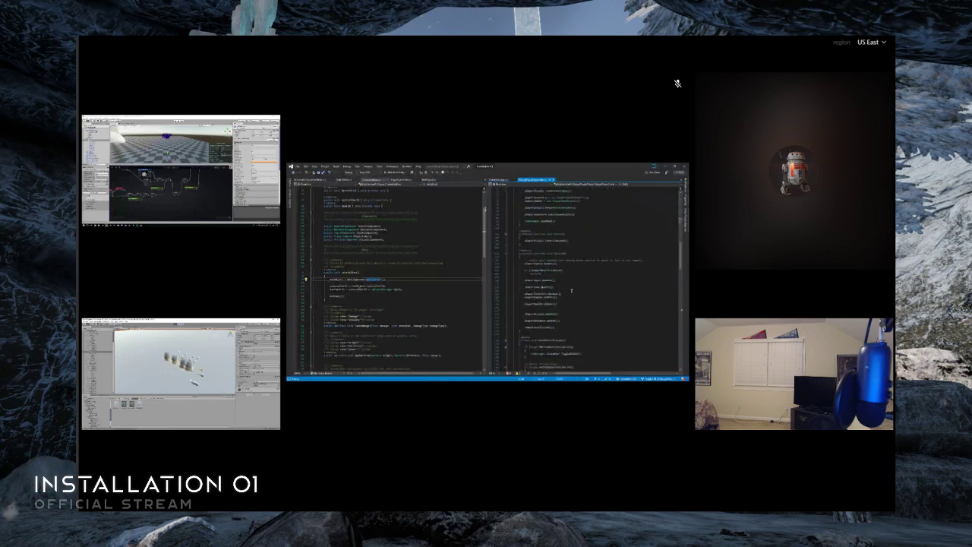
scroll(572, 289, down, 10)
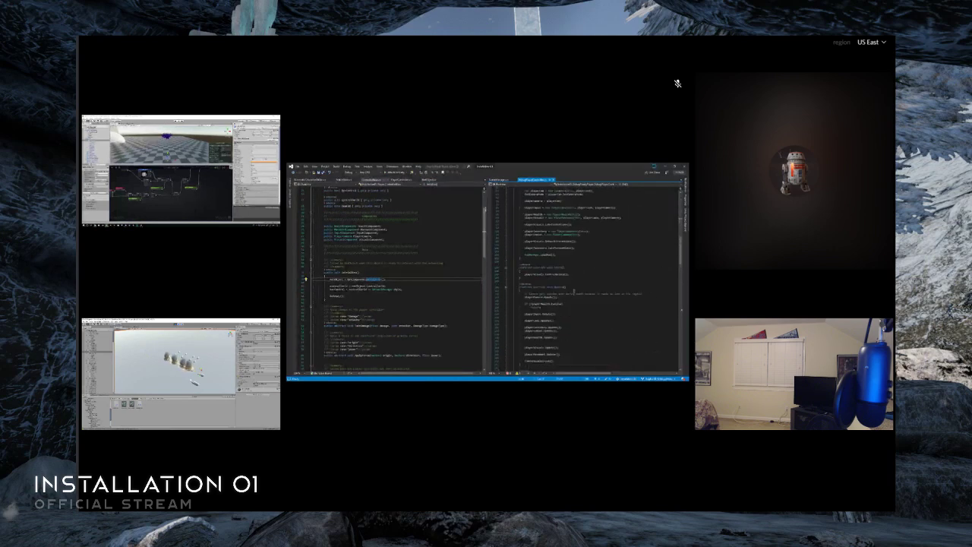
scroll(573, 291, down, 5)
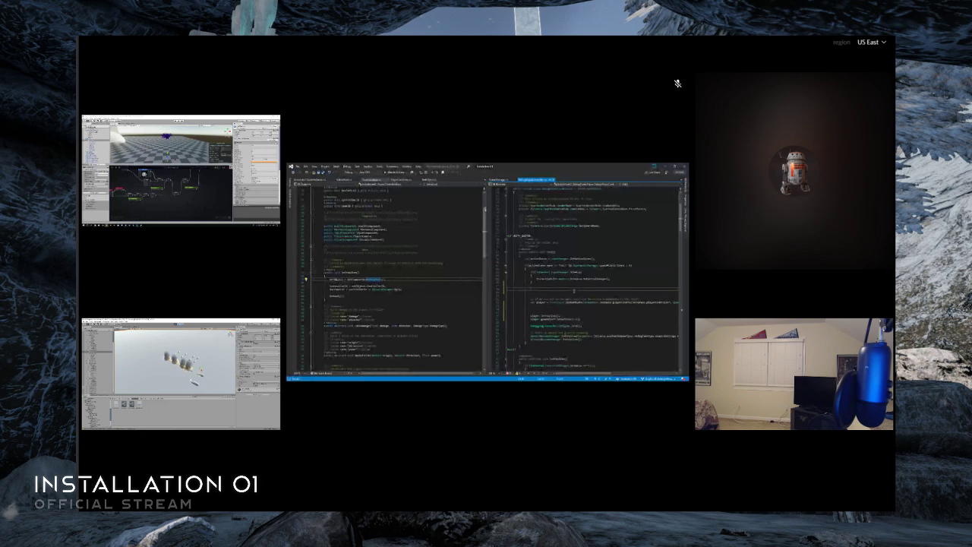
key(ctrl+m)
key(ctrl+o)
scroll(575, 290, up, 2)
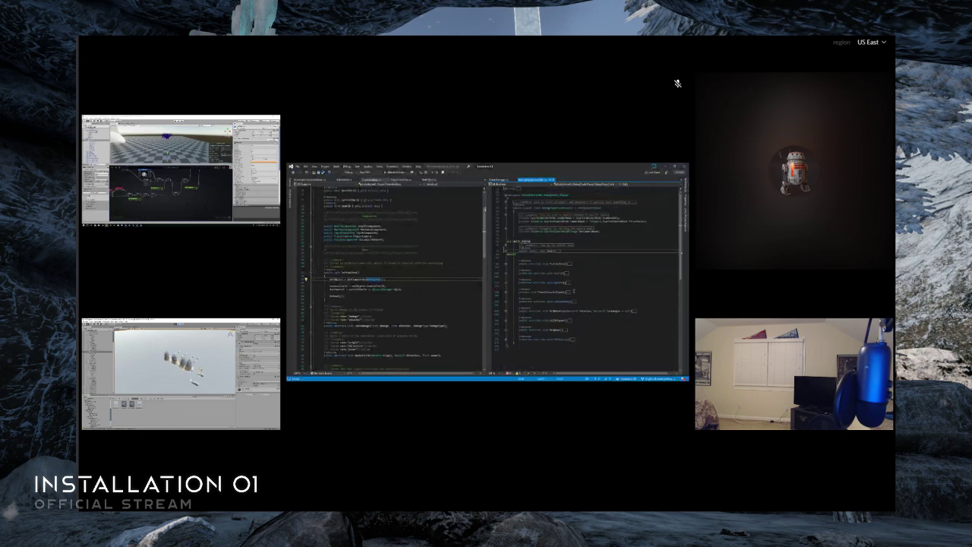
double_click(559, 252)
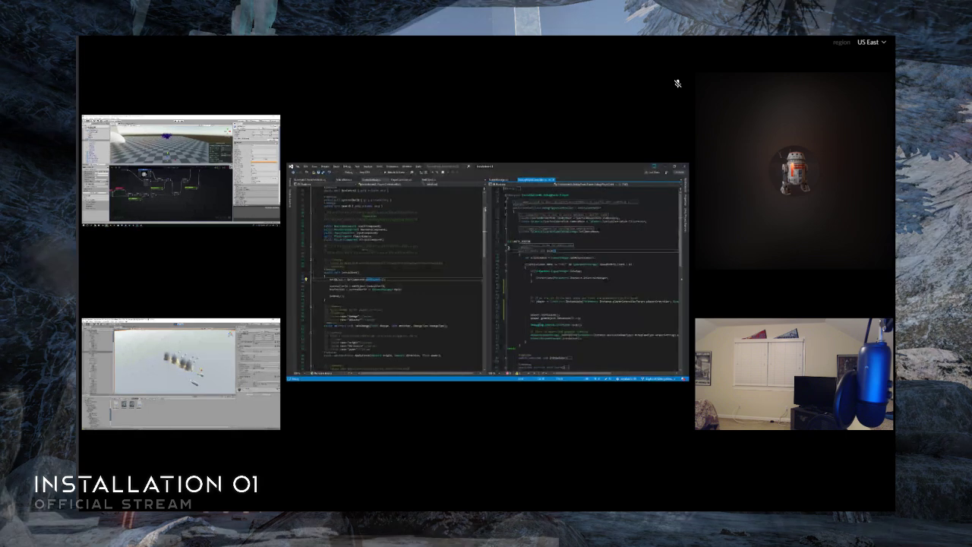
- Read through the Init method and place the cursor on the blank line above the comment about spawnpoints in the level
scroll(587, 278, down, 3)
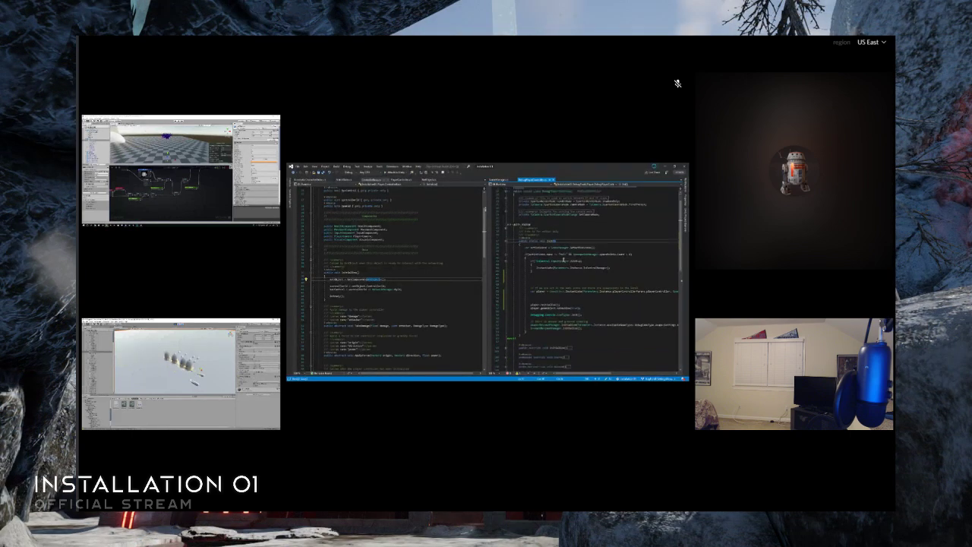
scroll(563, 260, down, 1)
click(569, 216)
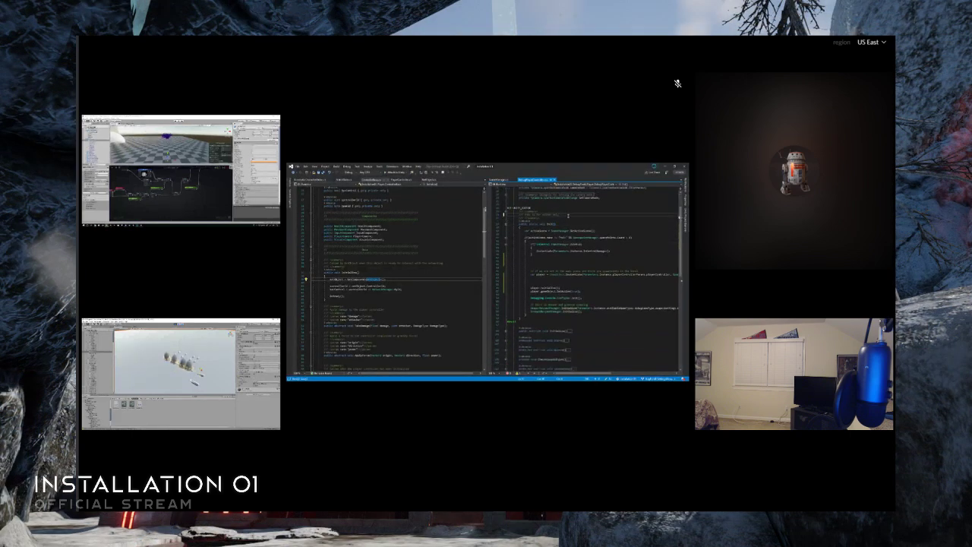
click(559, 266)
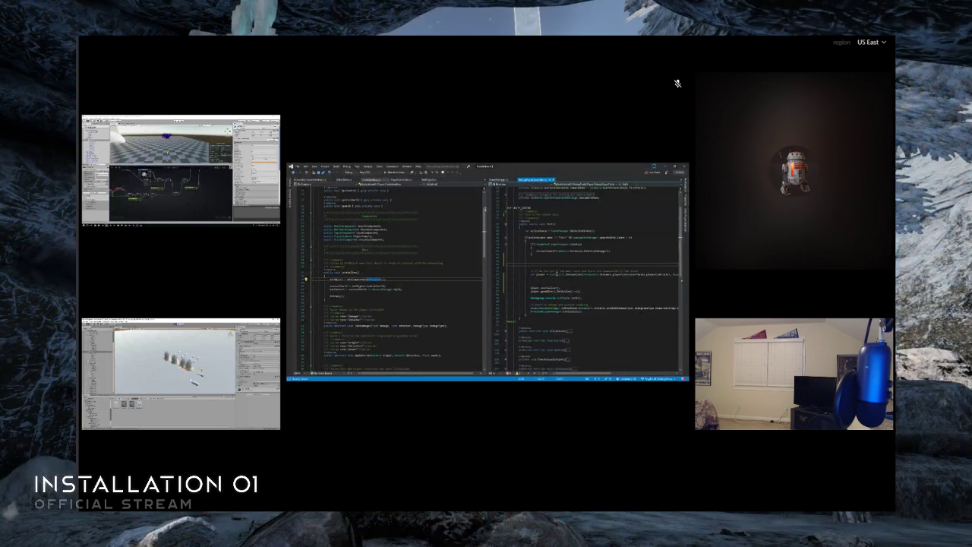
click(572, 263)
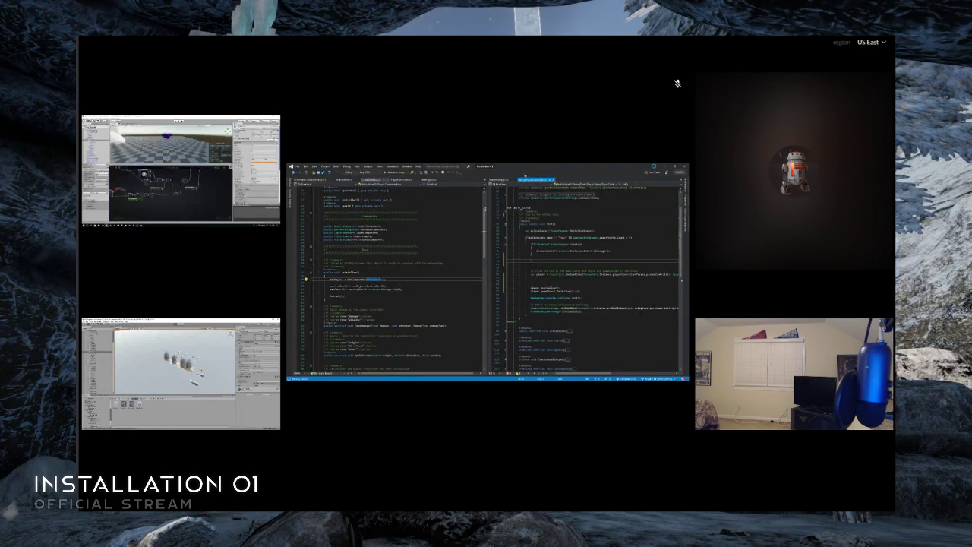
- Return to GameManager.cs, browse the project folders in Solution Explorer, and open NetworkSystemUI.cs
click(503, 180)
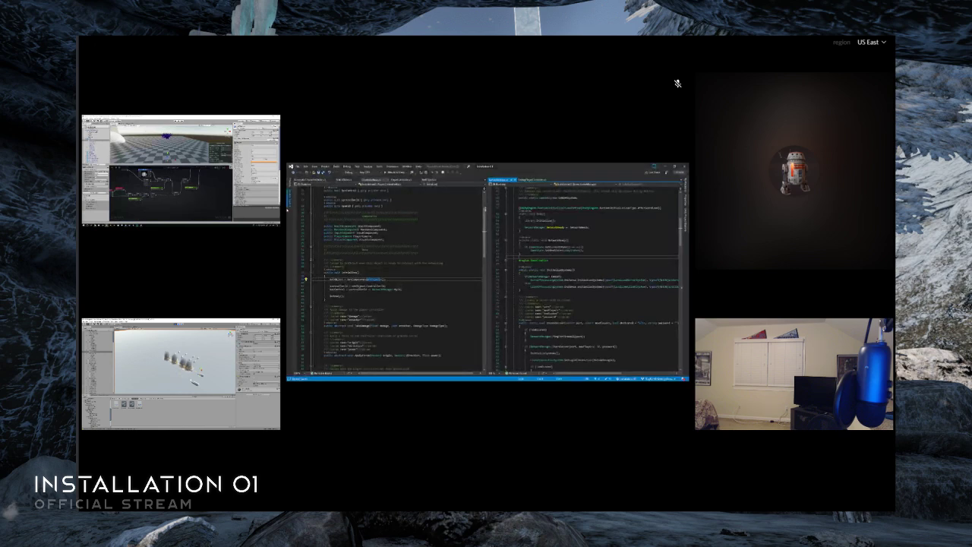
click(289, 205)
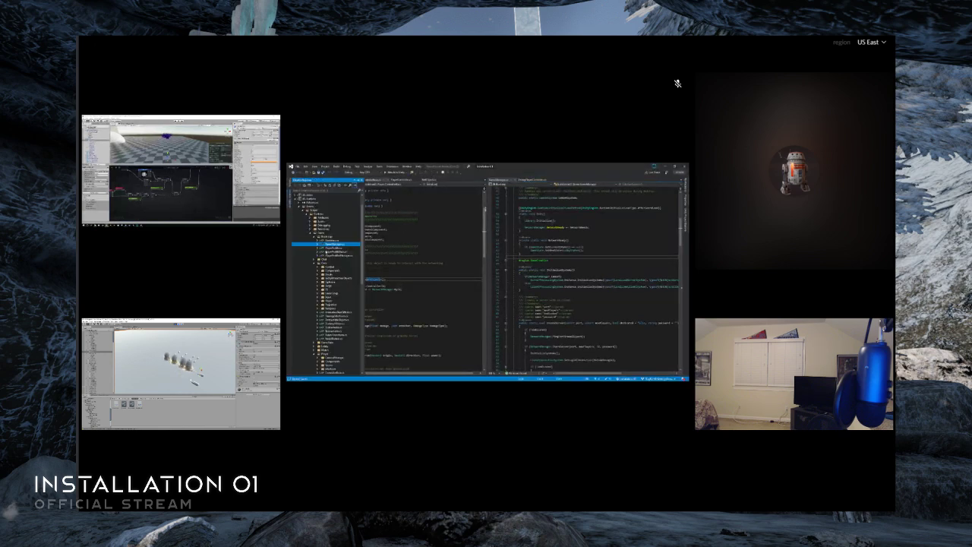
scroll(327, 281, down, 5)
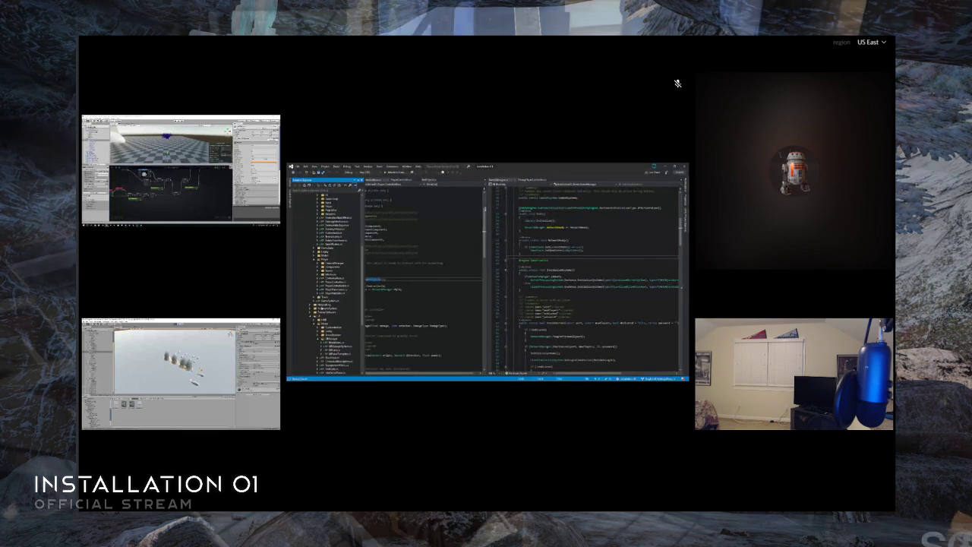
click(310, 305)
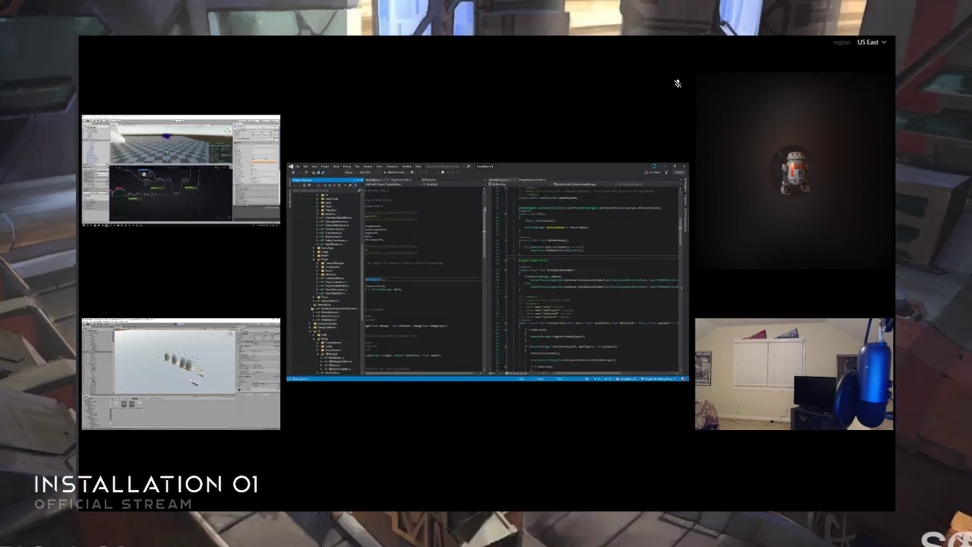
click(311, 306)
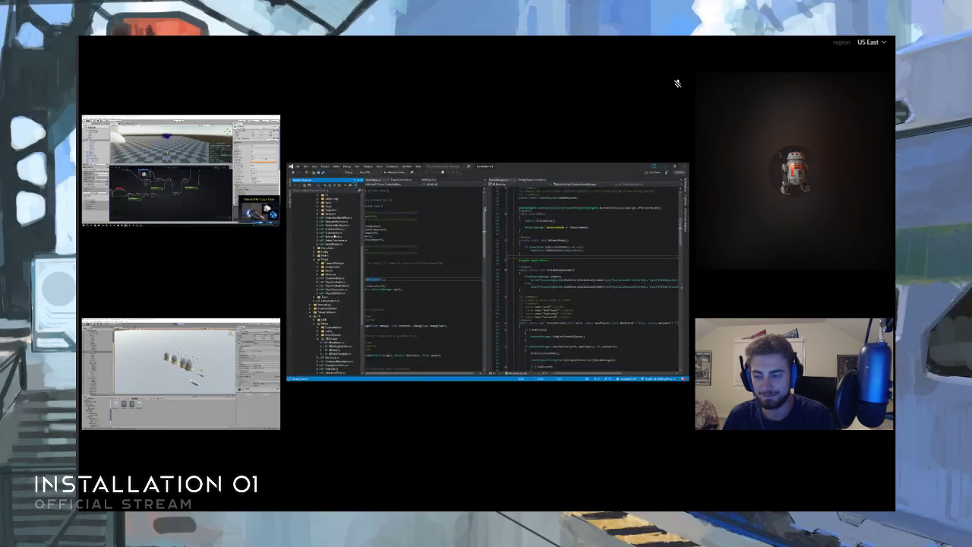
scroll(334, 235, up, 7)
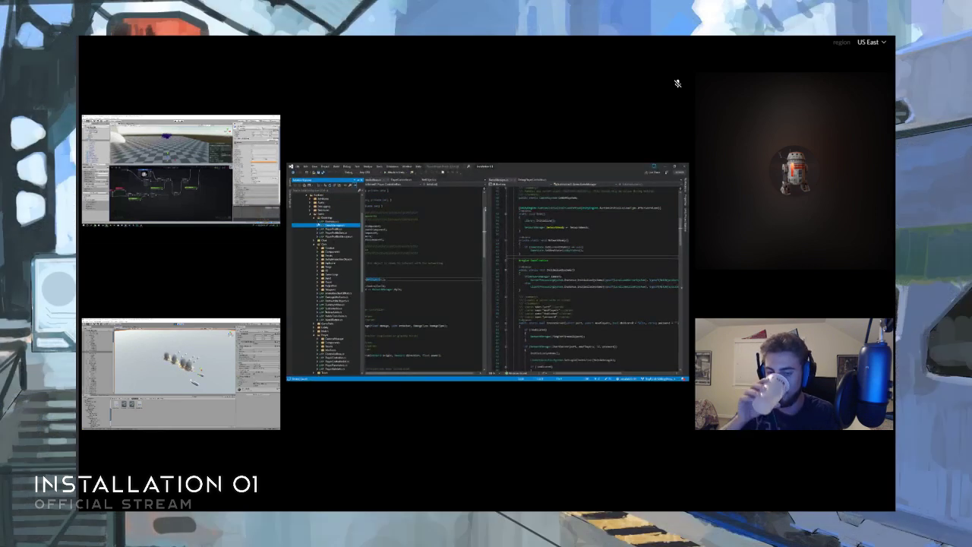
scroll(334, 274, down, 5)
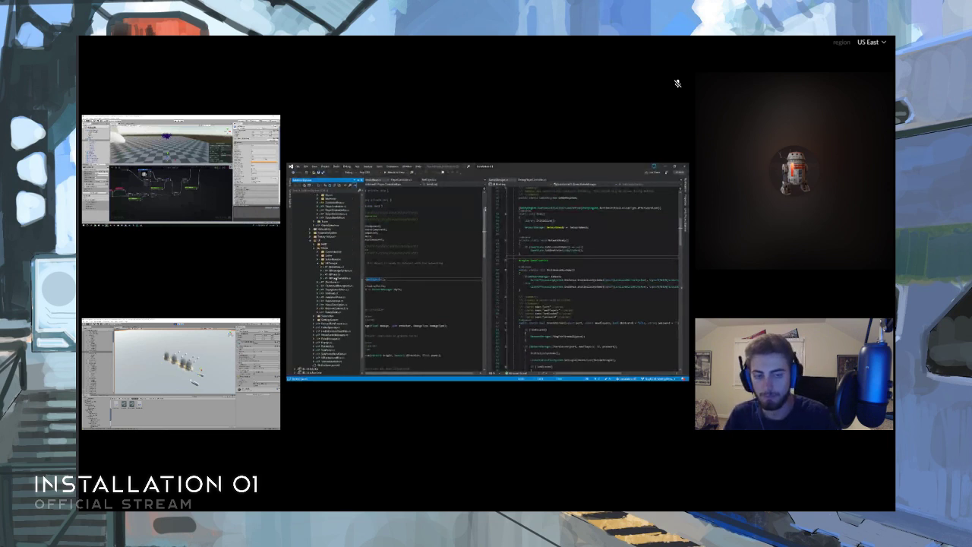
double_click(338, 309)
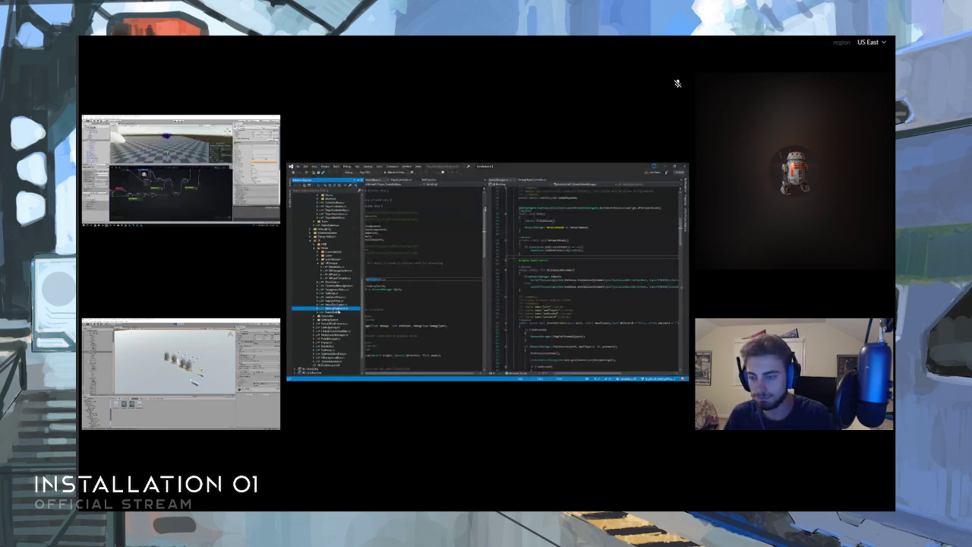
- Select the GameManager.CreateServer call in the HostServer method of NetworkSystemUI.cs and return to DebugPlayerController.cs
click(561, 279)
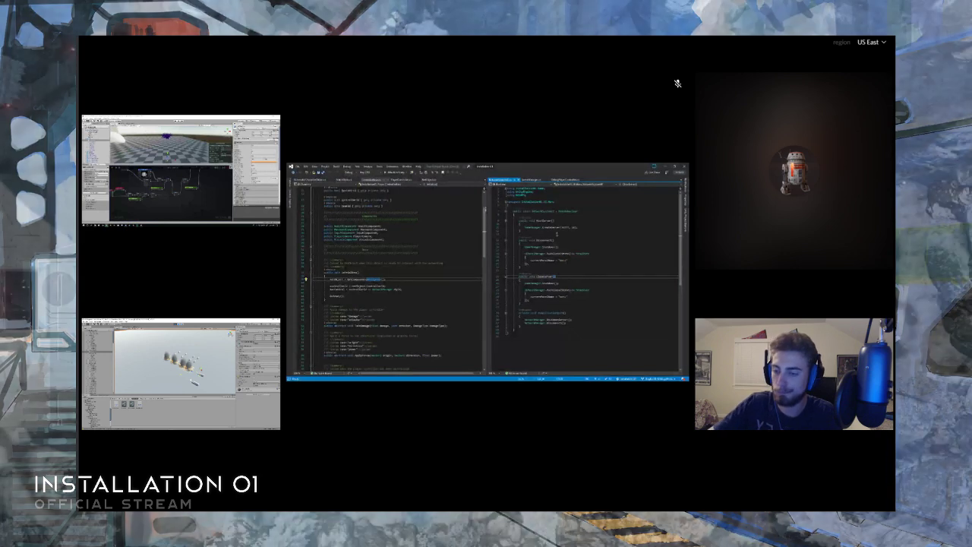
click(546, 221)
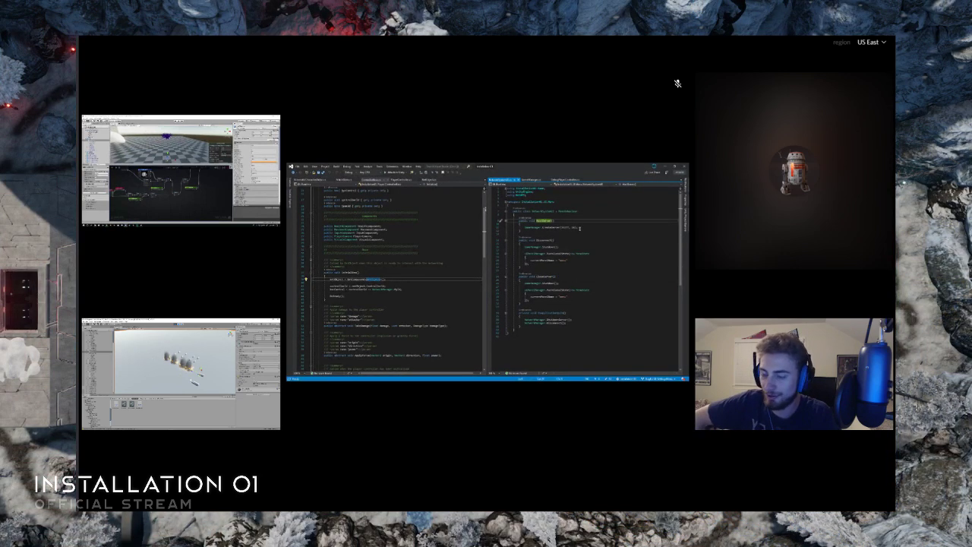
drag(580, 229, 525, 229)
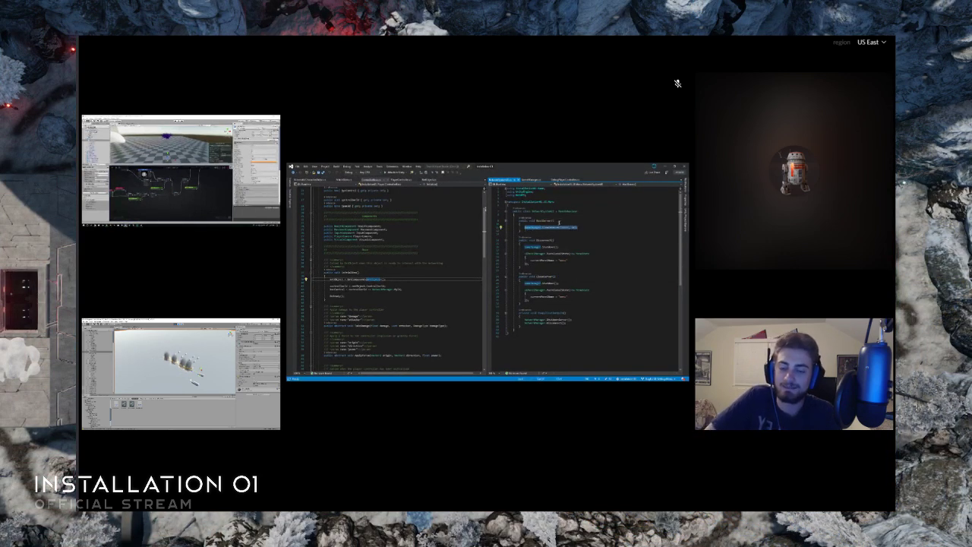
click(560, 221)
click(564, 181)
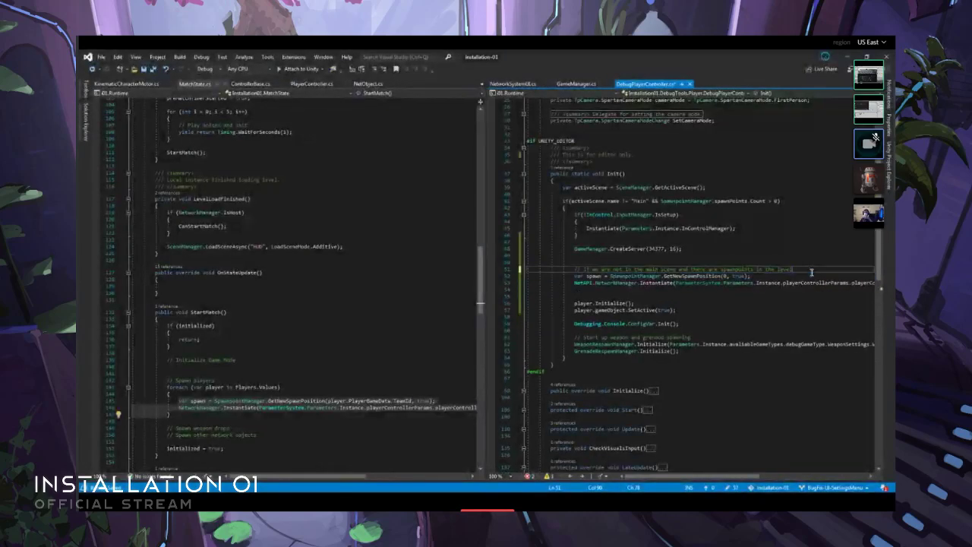
- Look up the definition of NetworkManager.Instantiate called in Init and return to the spawn code in DebugPlayerController.cs
click(654, 285)
key(F12)
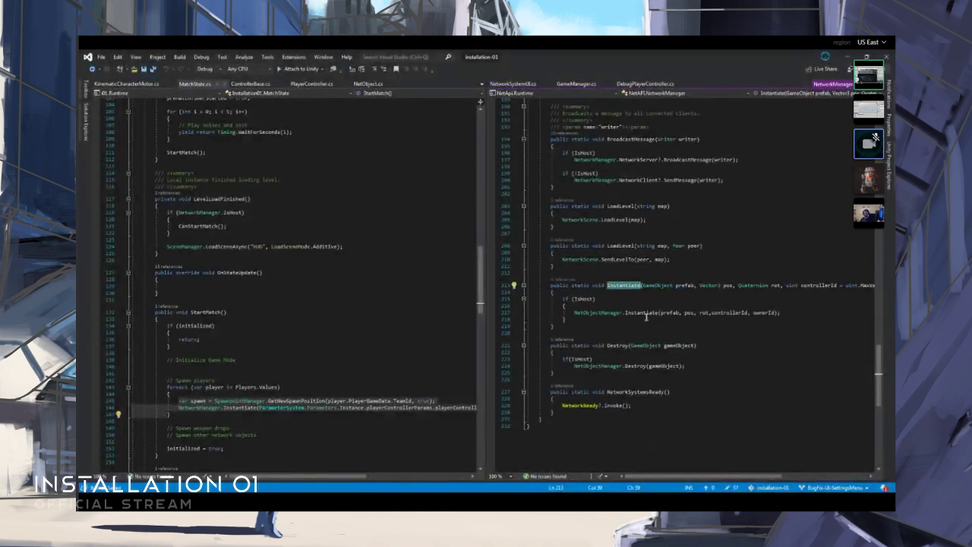
key(ctrl+minus)
click(638, 297)
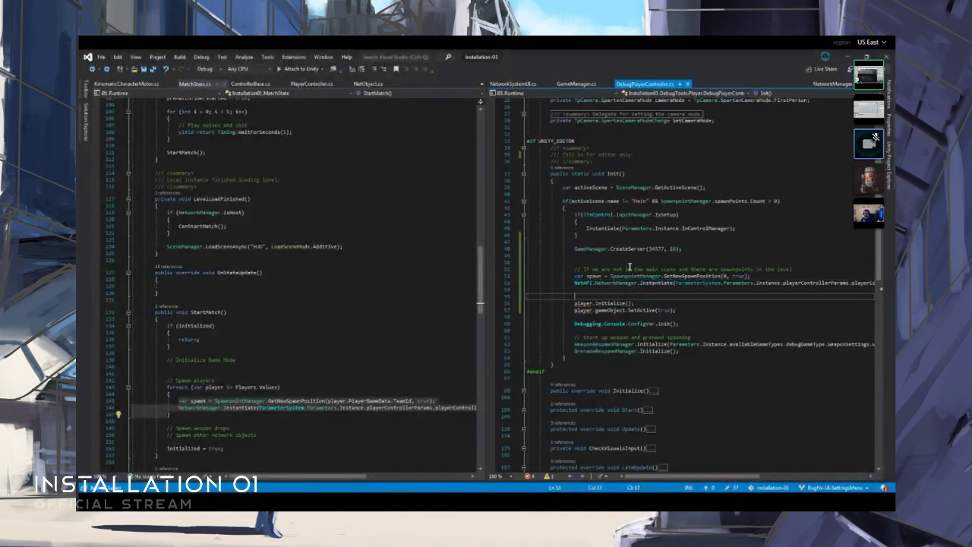
- Look up the definition of the CreateServer method that Init calls on GameManager
click(630, 262)
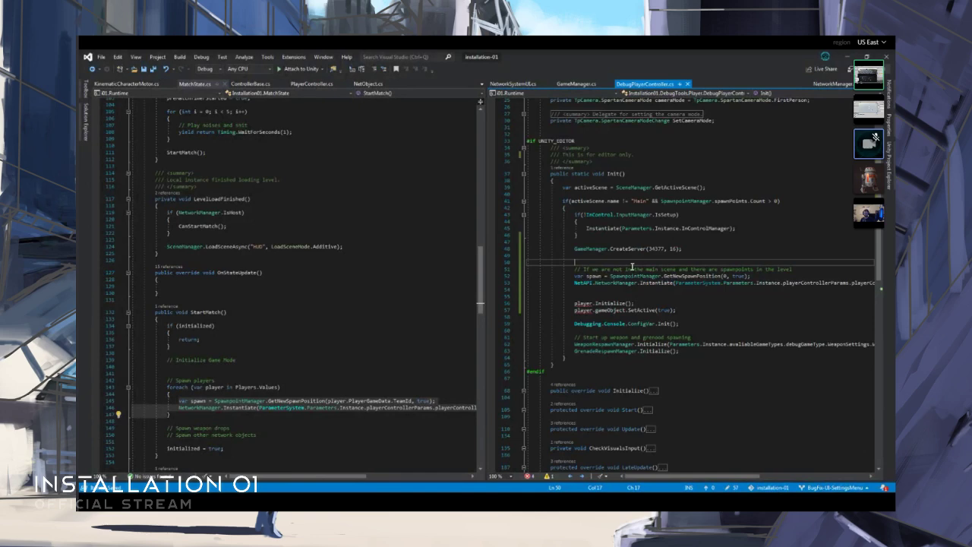
click(633, 251)
key(F12)
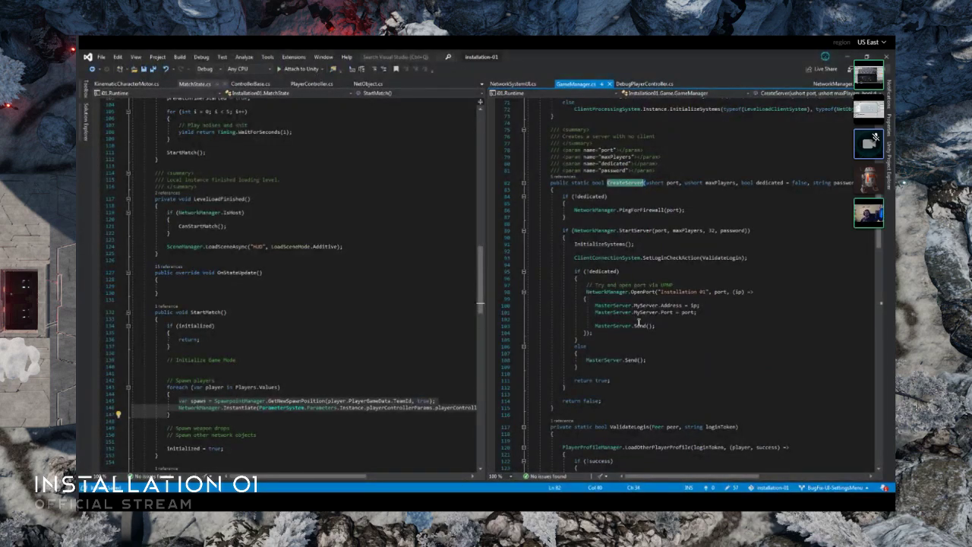
- Close NetworkSystemUI.cs and return to the Init method in DebugPlayerController.cs
click(516, 85)
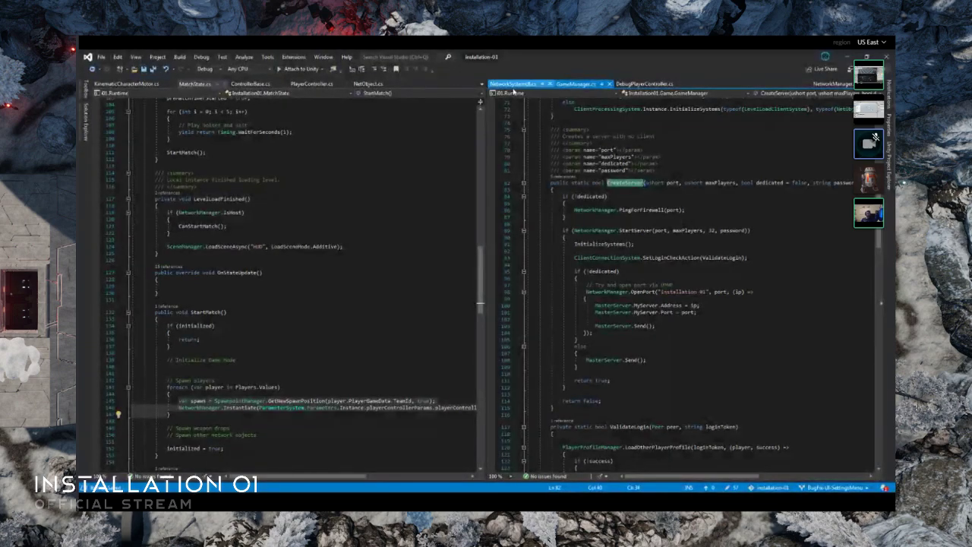
middle_click(522, 90)
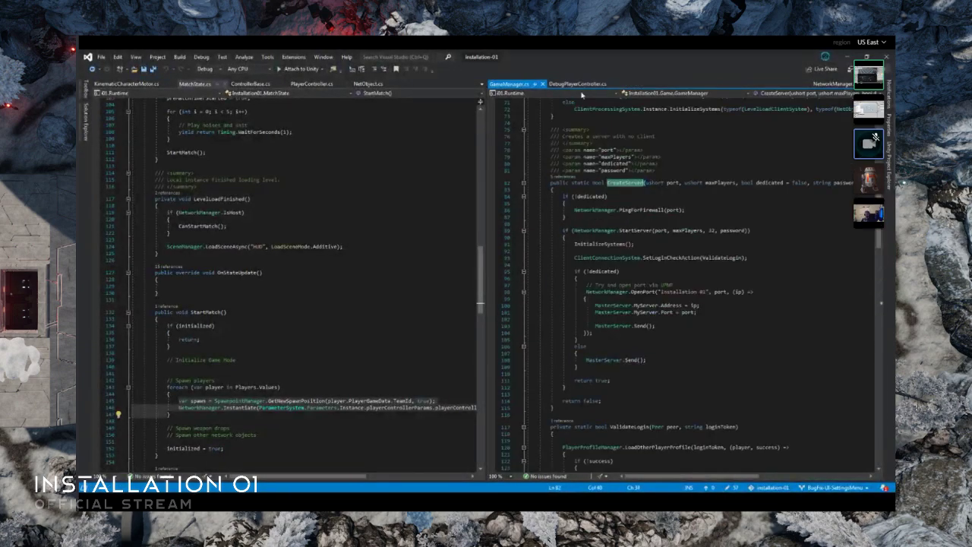
click(574, 85)
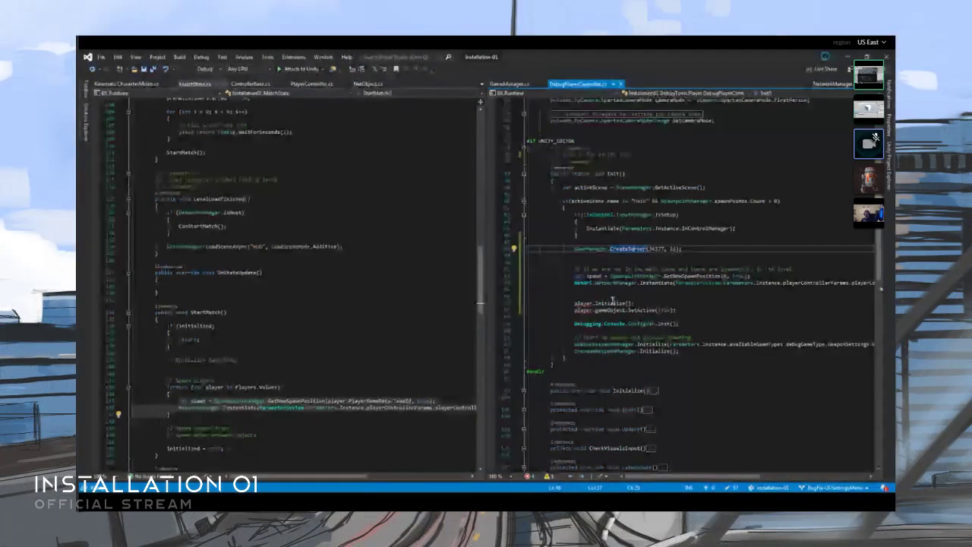
- Comment out the player.Initialize() and player.gameObject.SetActive(true) lines in the Init method of DebugPlayerController.cs
click(615, 296)
triple_click(635, 312)
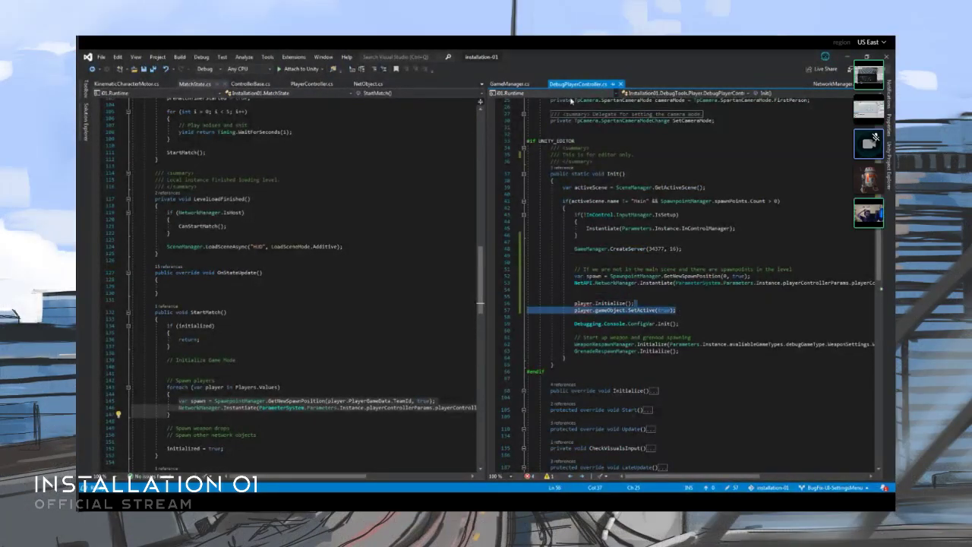
key(ctrl+k)
key(ctrl+c)
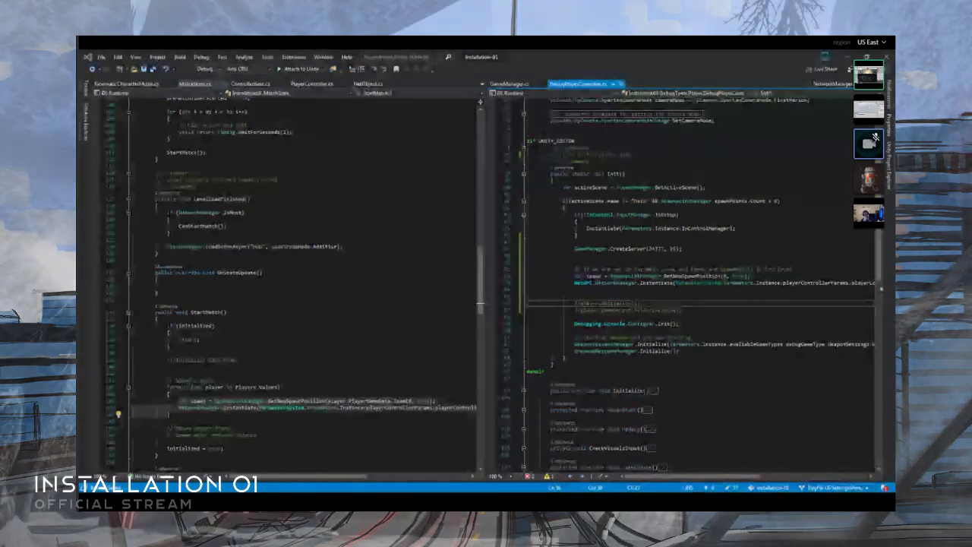
- Replace the first player.Id argument of the NetworkManager.Instantiate call in Init with NetAPI.NetworkManager.MyId
drag(575, 283, 874, 283)
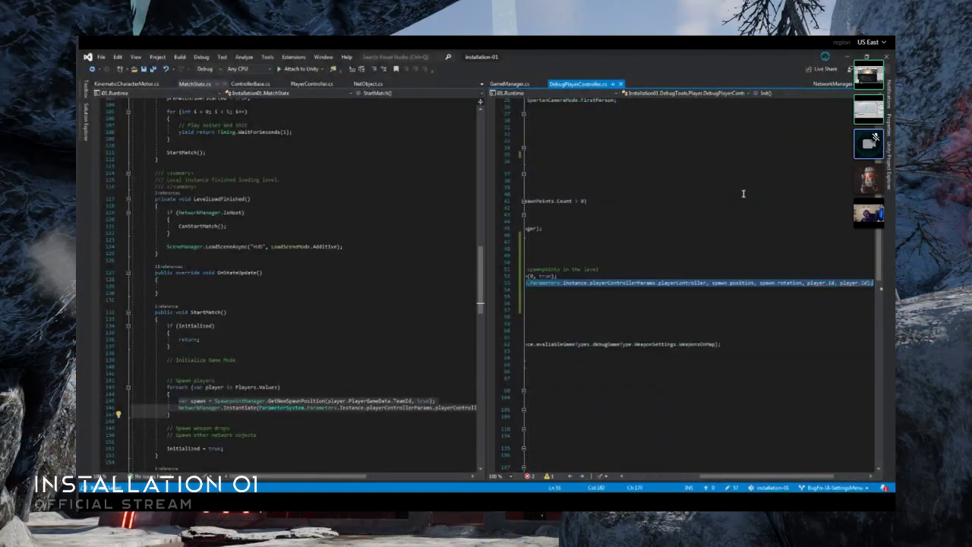
click(808, 284)
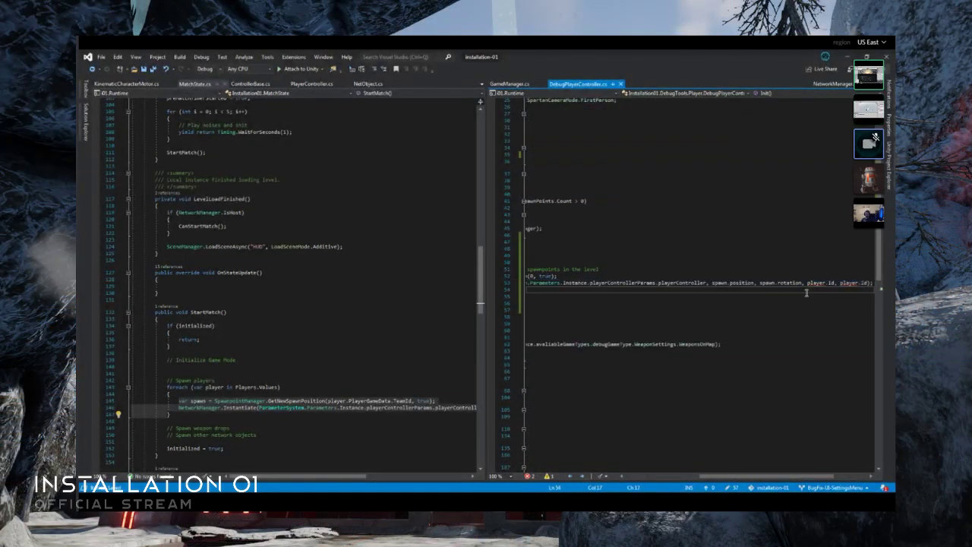
drag(808, 283, 832, 284)
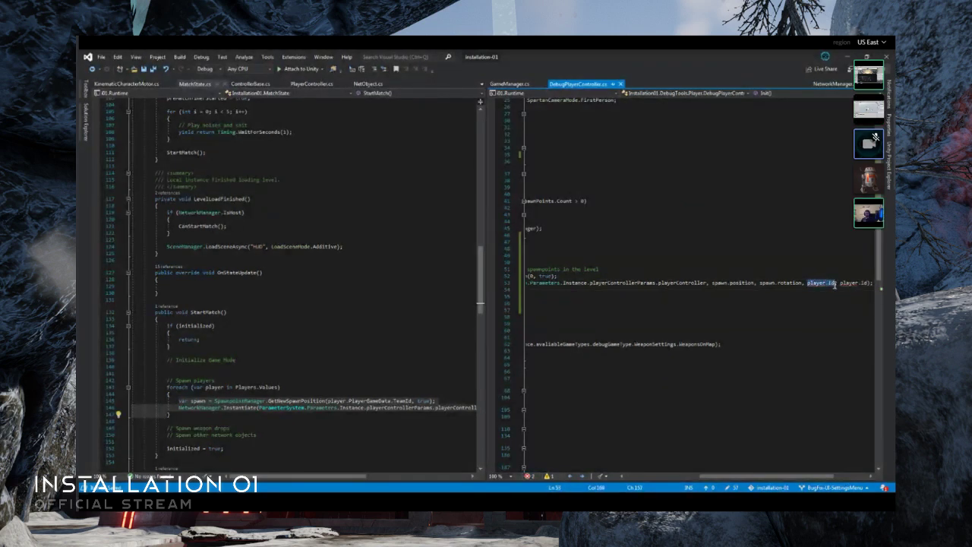
text(0)
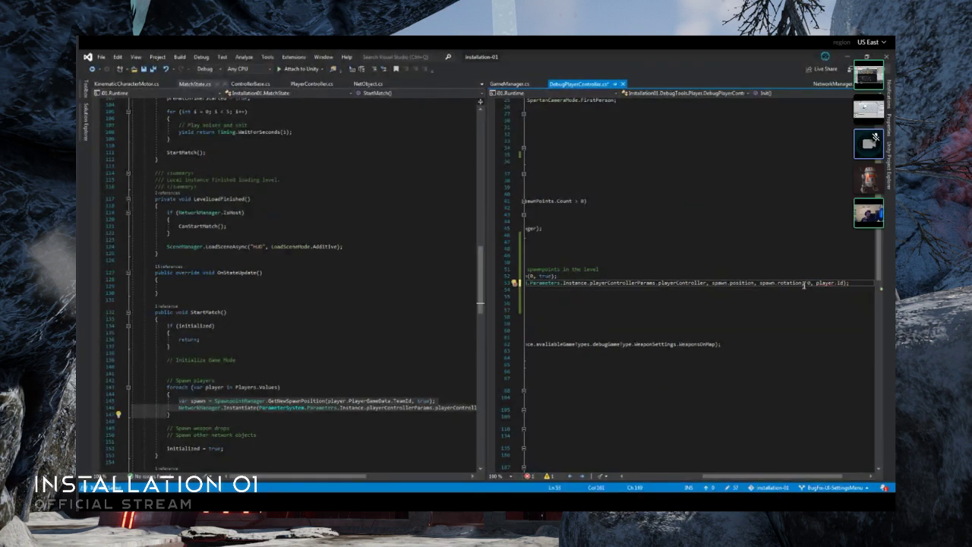
key(BackSpace)
text(net)
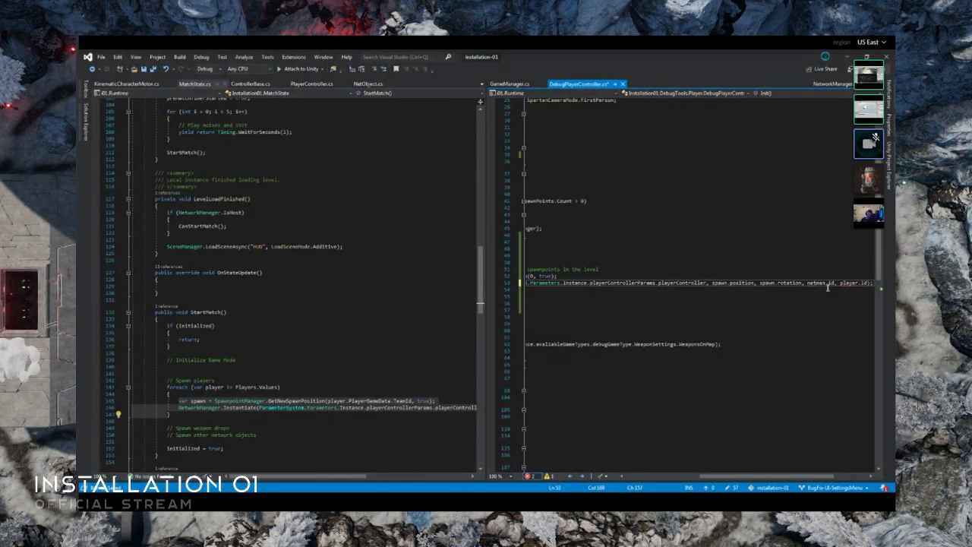
text(man)
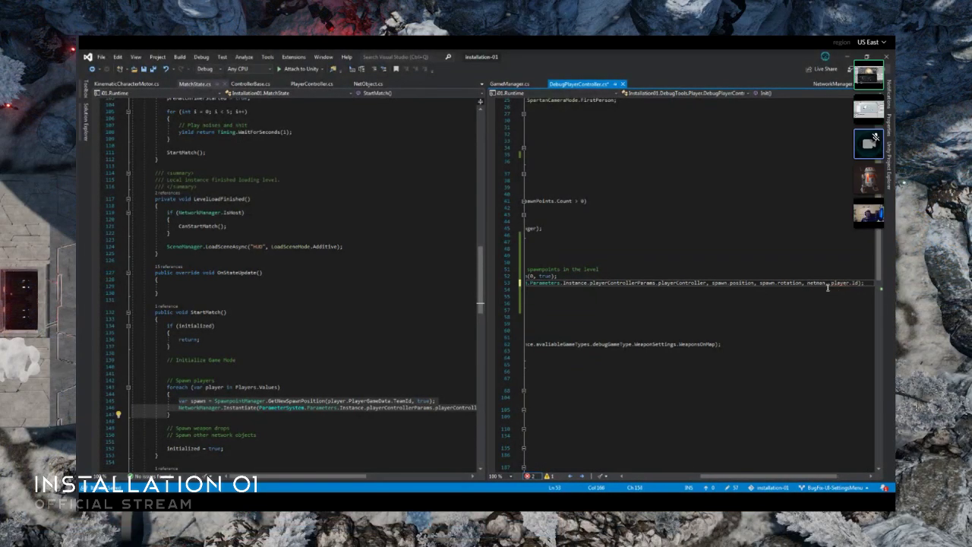
key(BackSpace)
key(BackSpace)
key(BackSpace)
text(API.m)
text(anager)
key(Return)
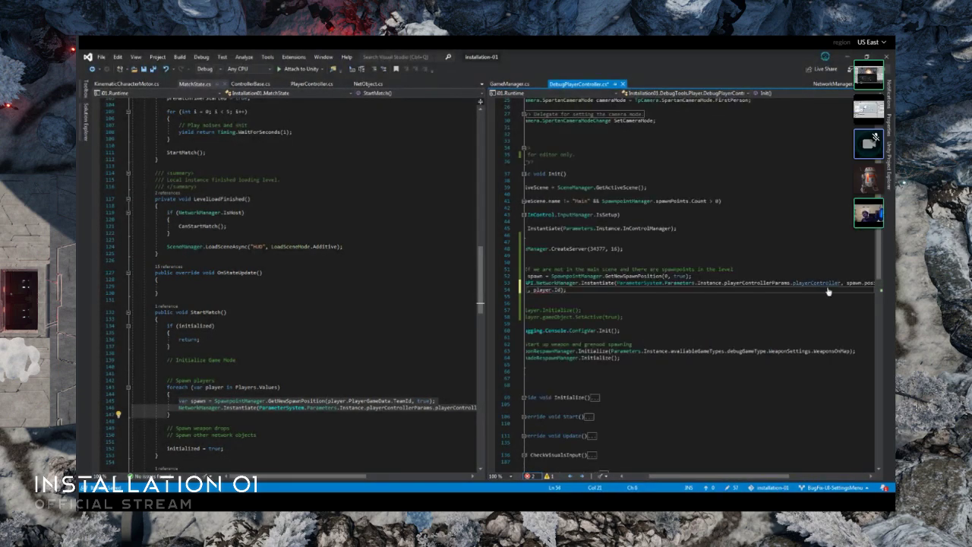
key(ctrl+z)
key(ctrl+z)
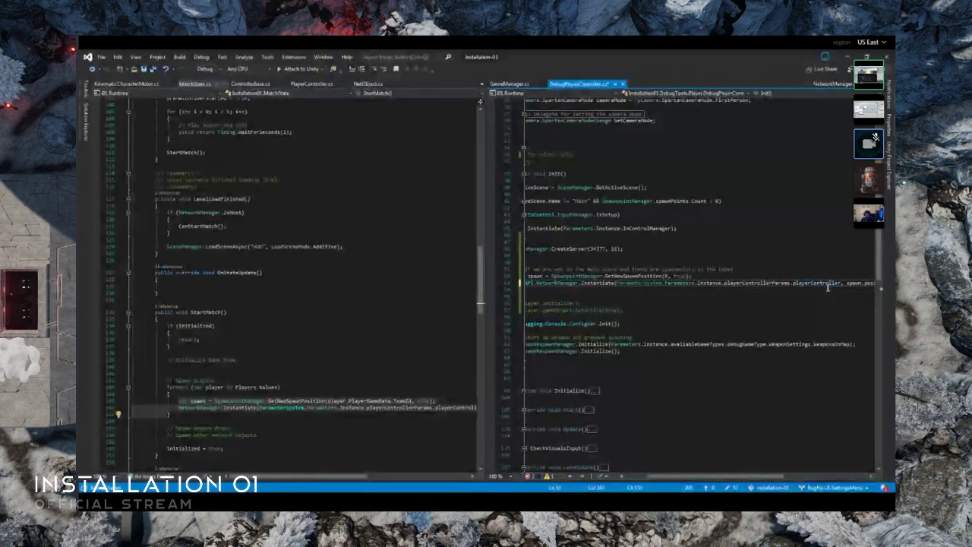
drag(771, 477, 862, 478)
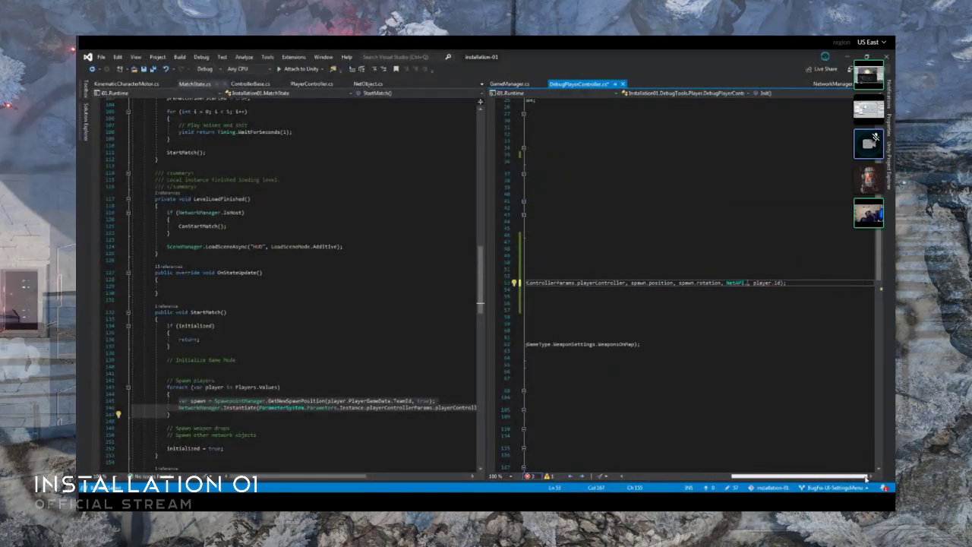
text(NetworkManager)
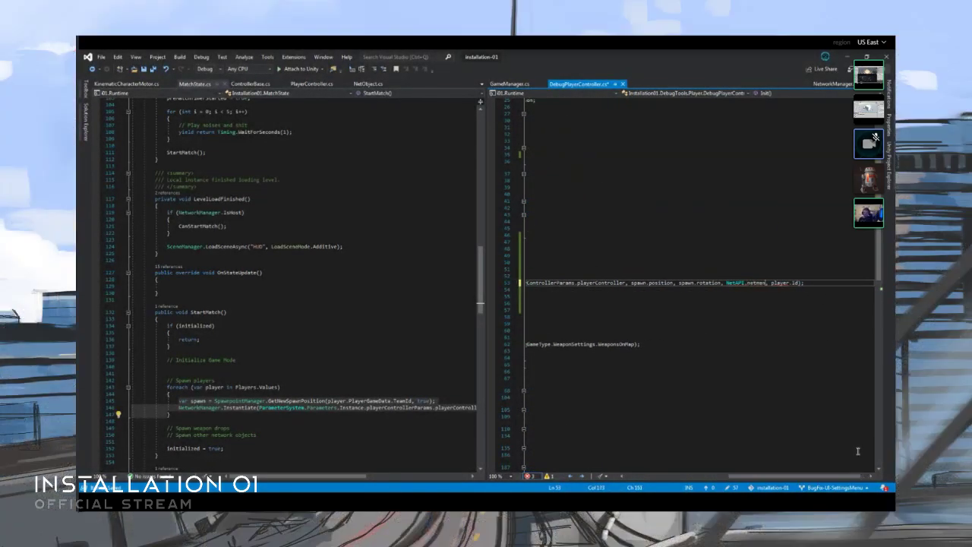
text(.MyId)
- Copy NetAPI.NetworkManager.MyId over the remaining player.Id argument of the Instantiate call and save DebugPlayerController.cs
key(ctrl+shift+Left)
key(ctrl+shift+Left)
key(ctrl+shift+Left)
key(ctrl+shift+Left)
key(ctrl+shift+Left)
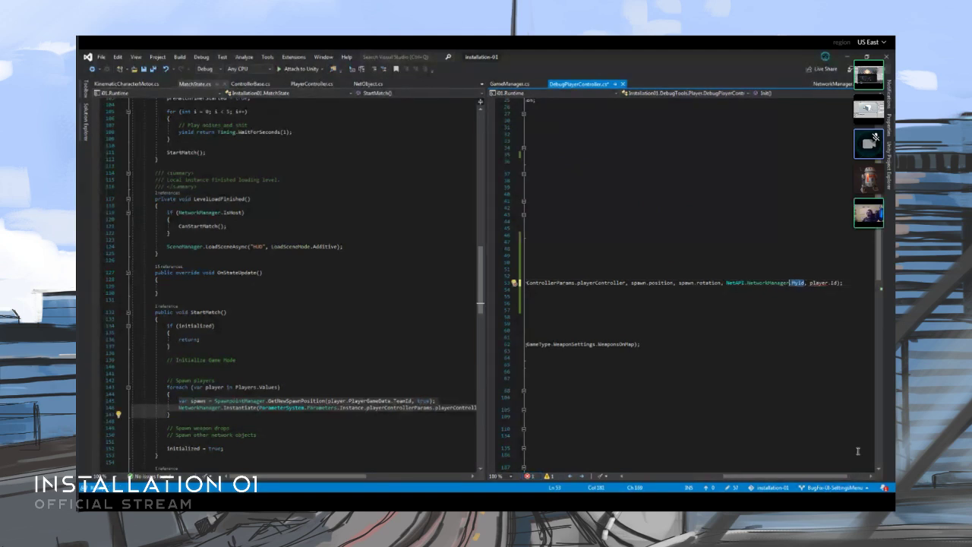
key(ctrl+c)
key(Right)
key(Right)
key(Right)
key(ctrl+shift+Right)
key(ctrl+shift+Right)
key(ctrl+shift+Right)
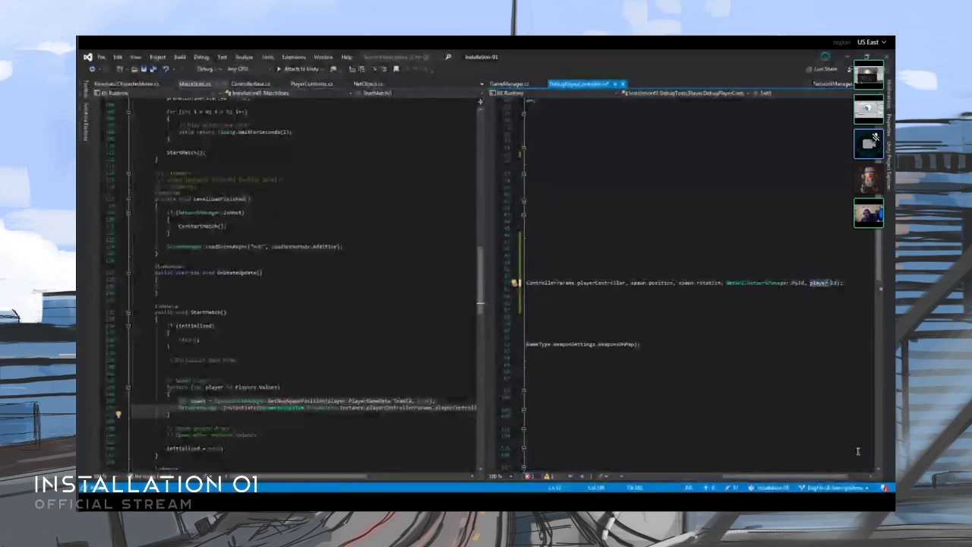
key(ctrl+v)
key(ctrl+s)
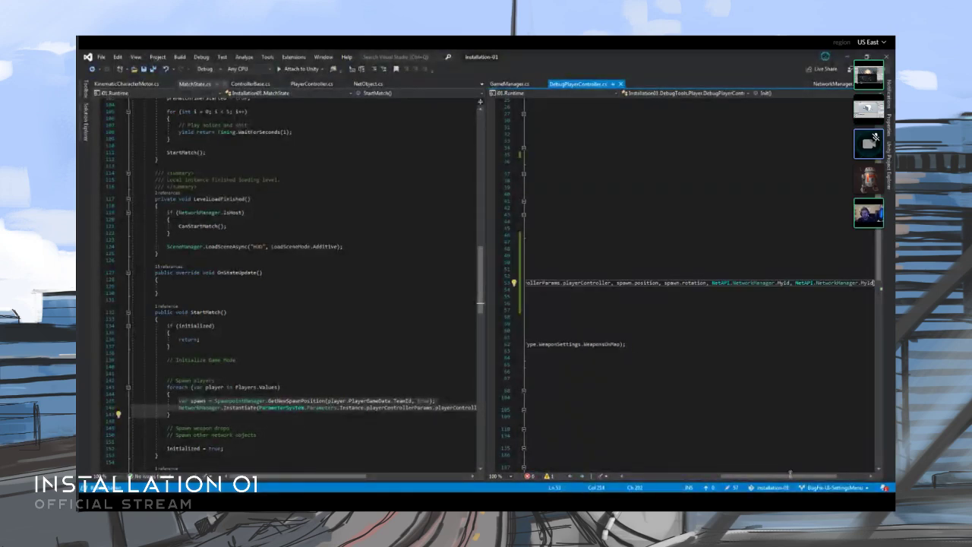
- Compare the spawn code in Init with the player spawning loop of StartMatch in MatchState.cs
drag(795, 478, 681, 474)
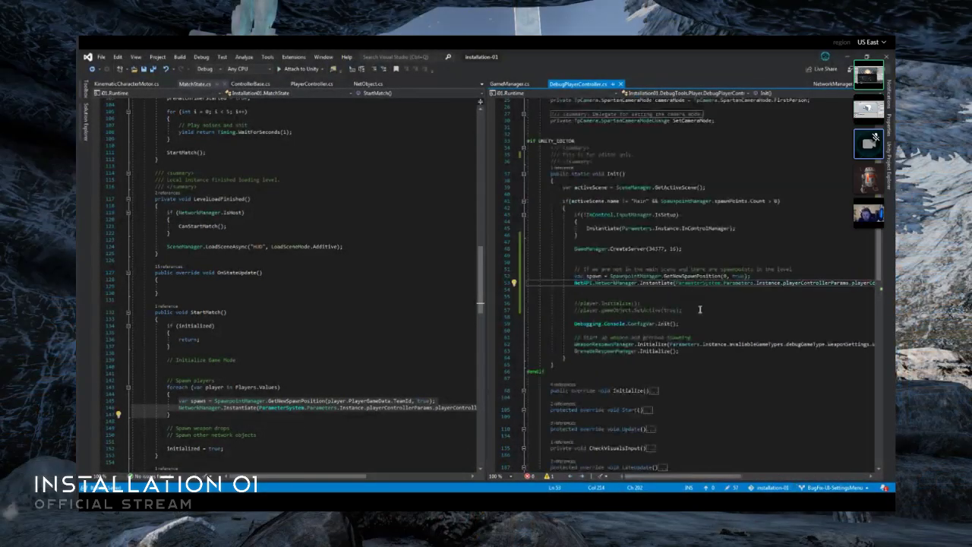
click(664, 299)
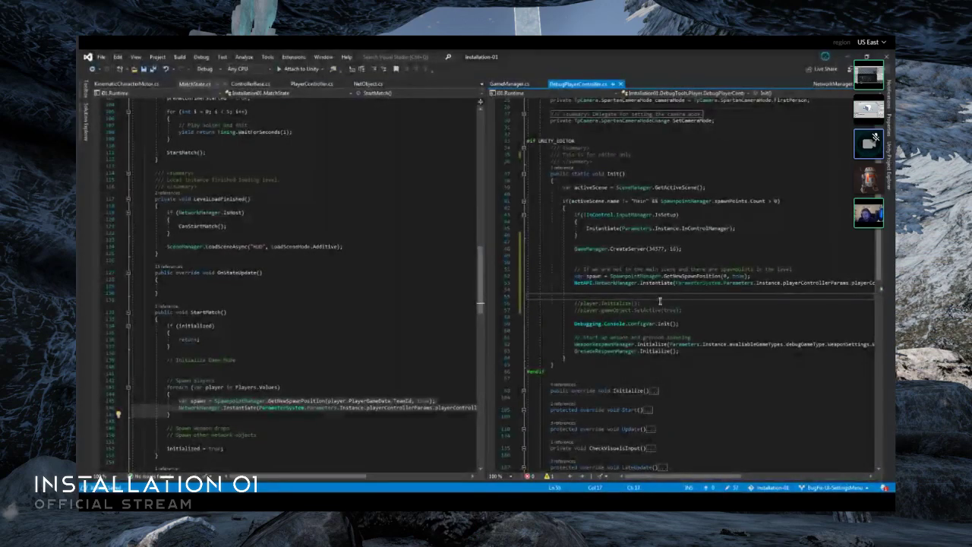
click(408, 414)
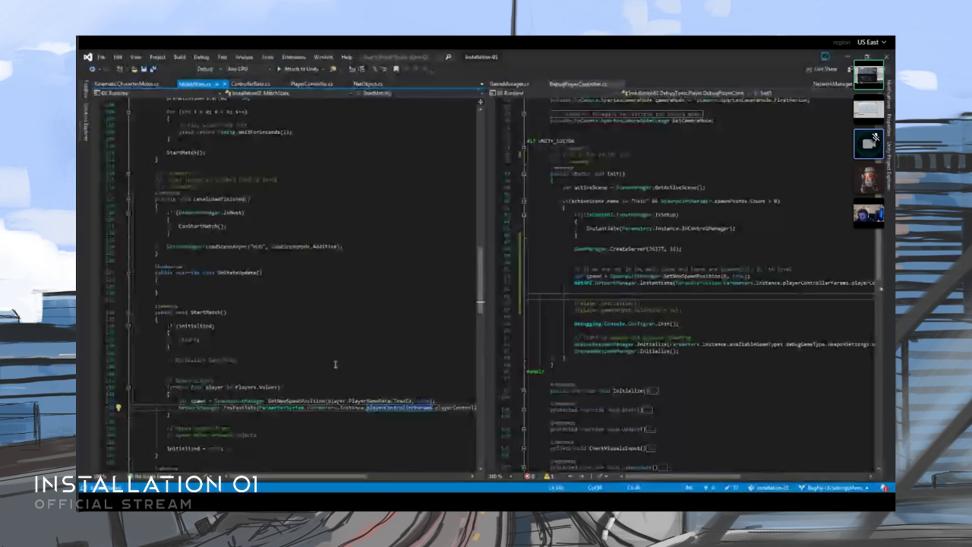
click(247, 373)
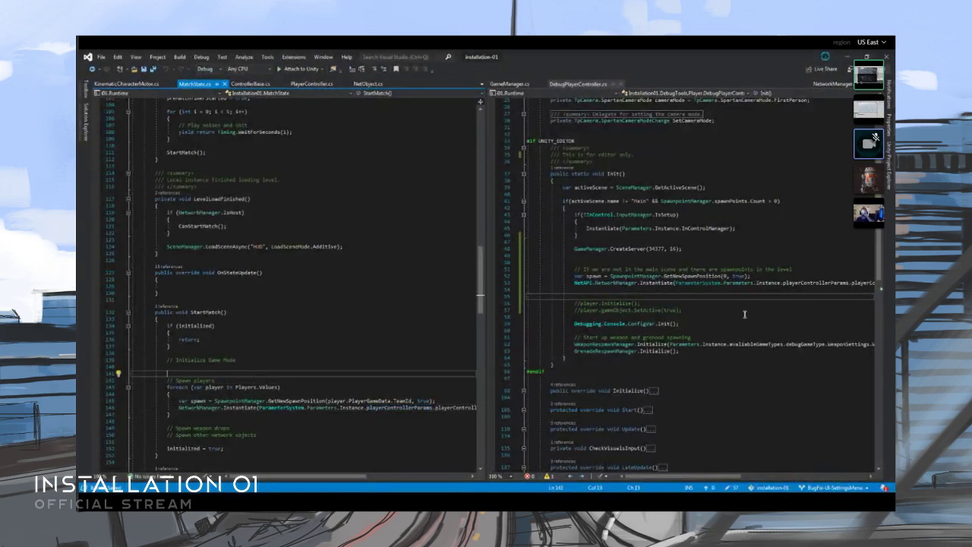
click(668, 291)
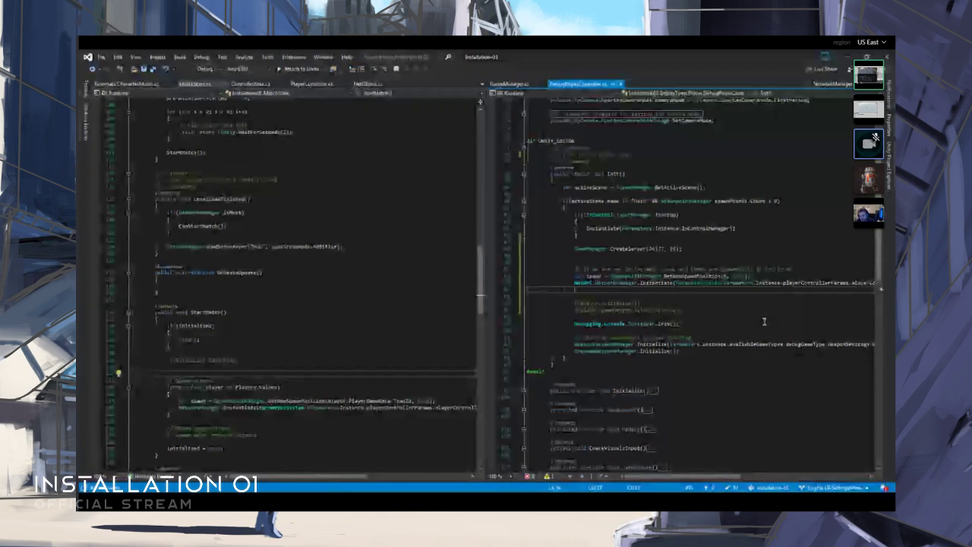
scroll(764, 322, up, 3)
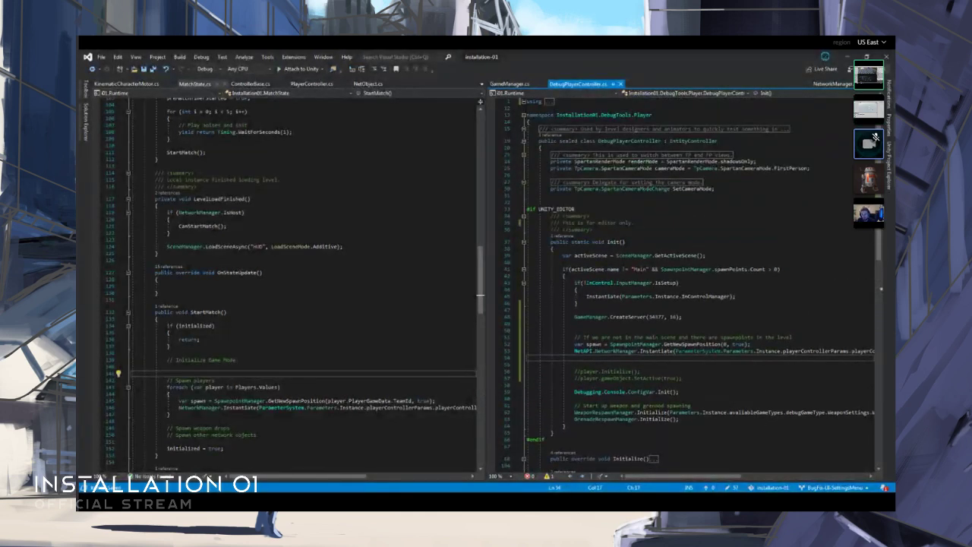
scroll(292, 362, down, 2)
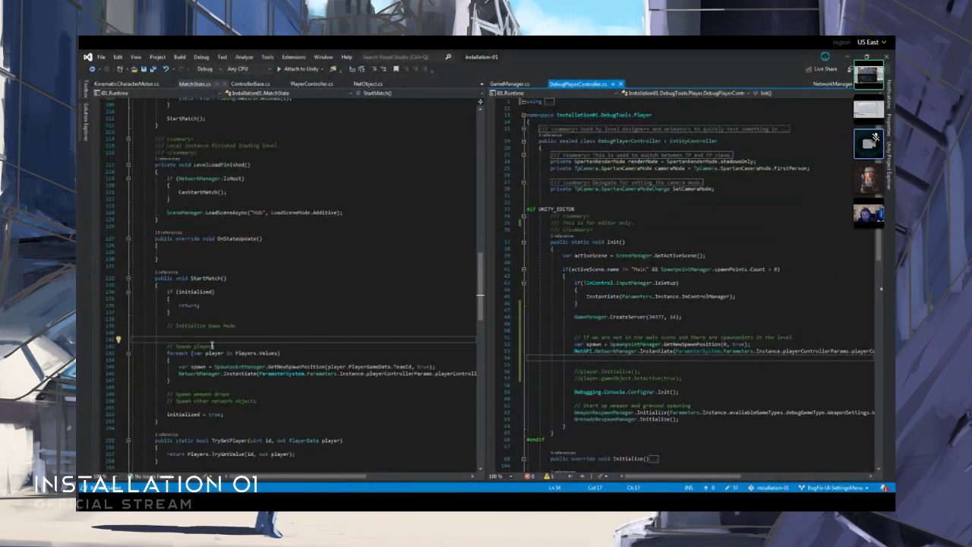
- Undo the replacement of the last Instantiate argument in Init and reapply it
key(ctrl+z)
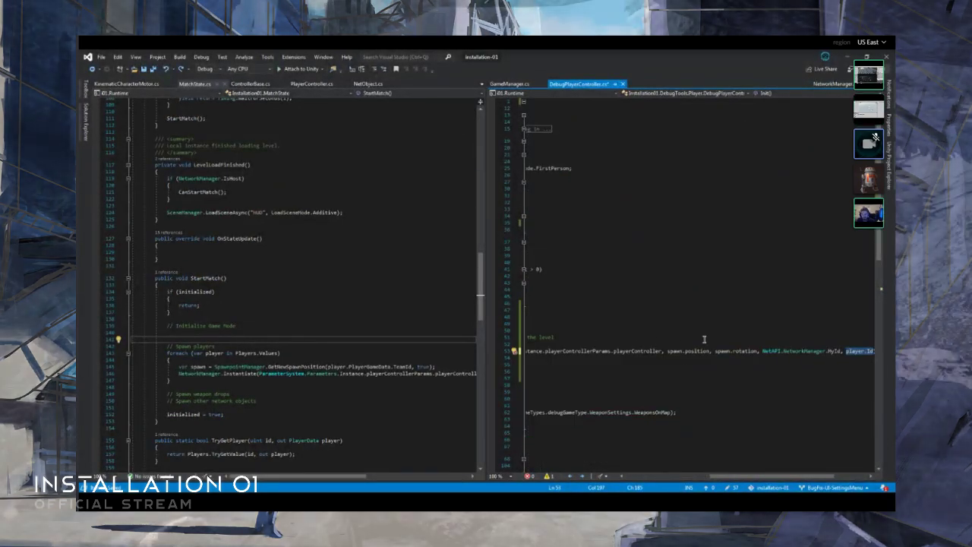
key(ctrl+v)
click(388, 343)
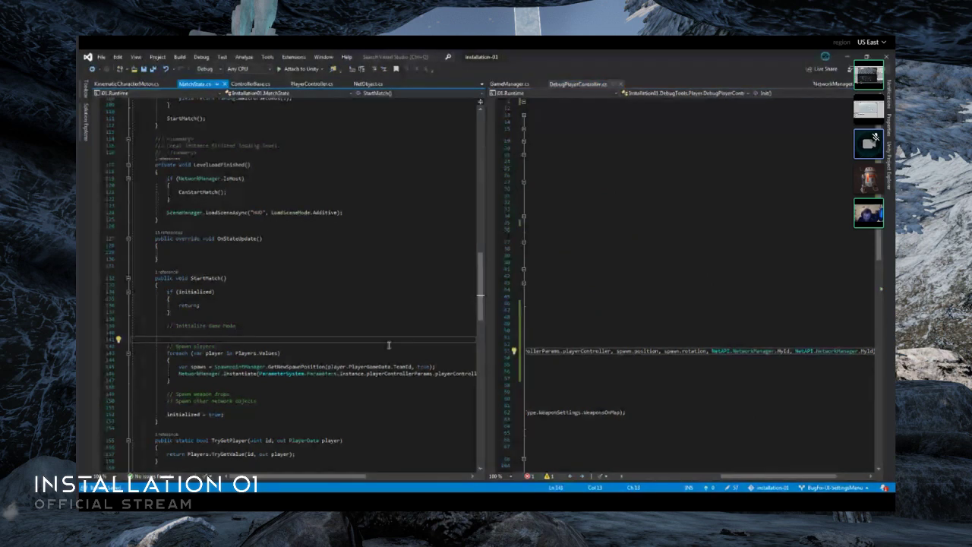
- Remove the extra blank line between the Instantiate call and the commented-out player.Initialize() line in Init
click(664, 351)
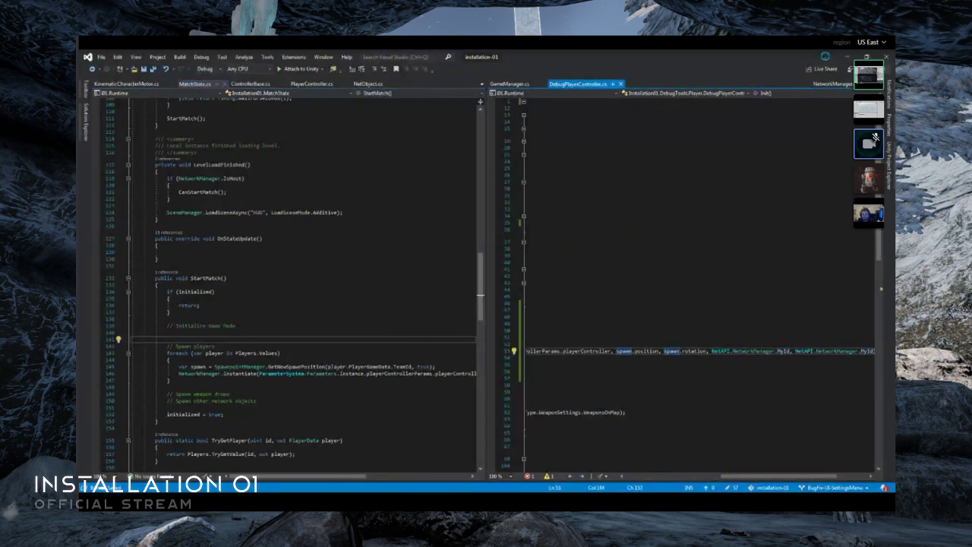
drag(722, 477, 626, 476)
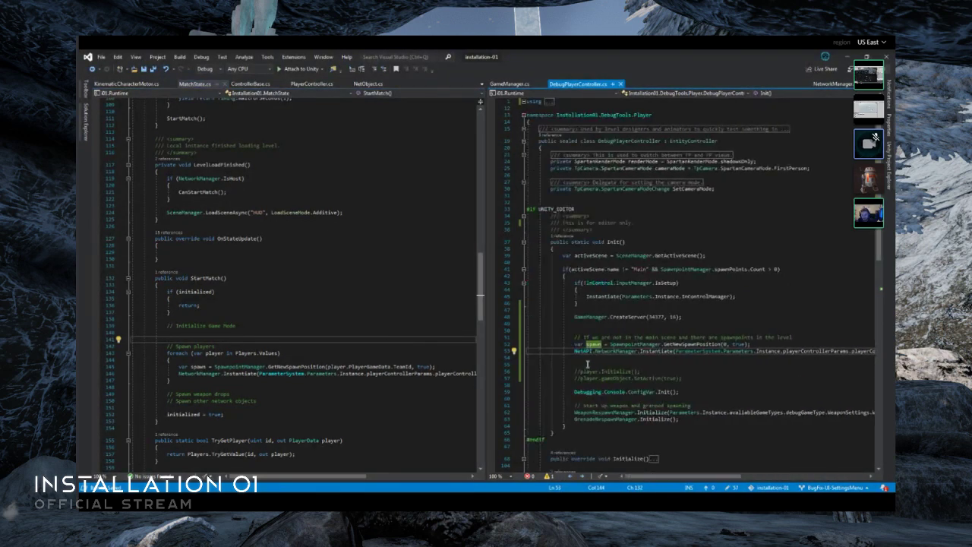
click(614, 366)
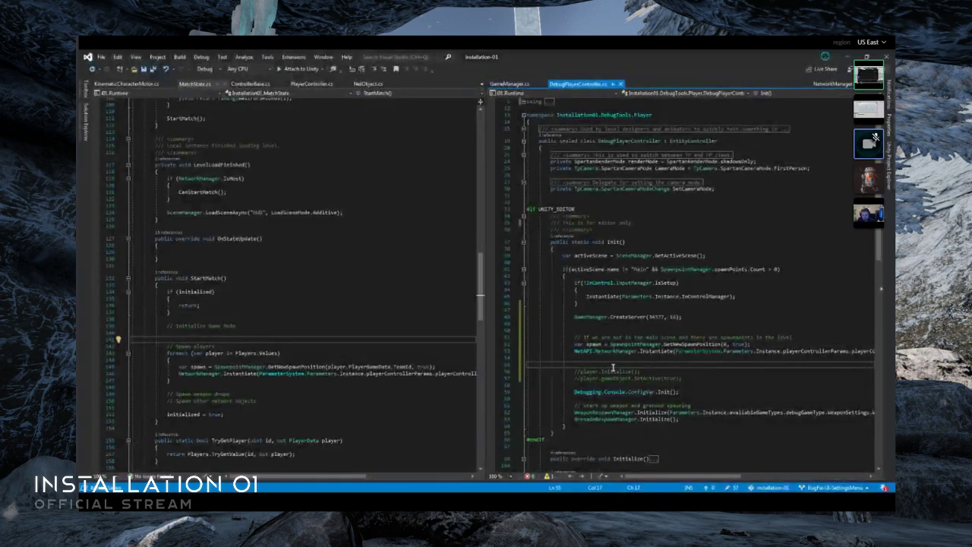
key(BackSpace)
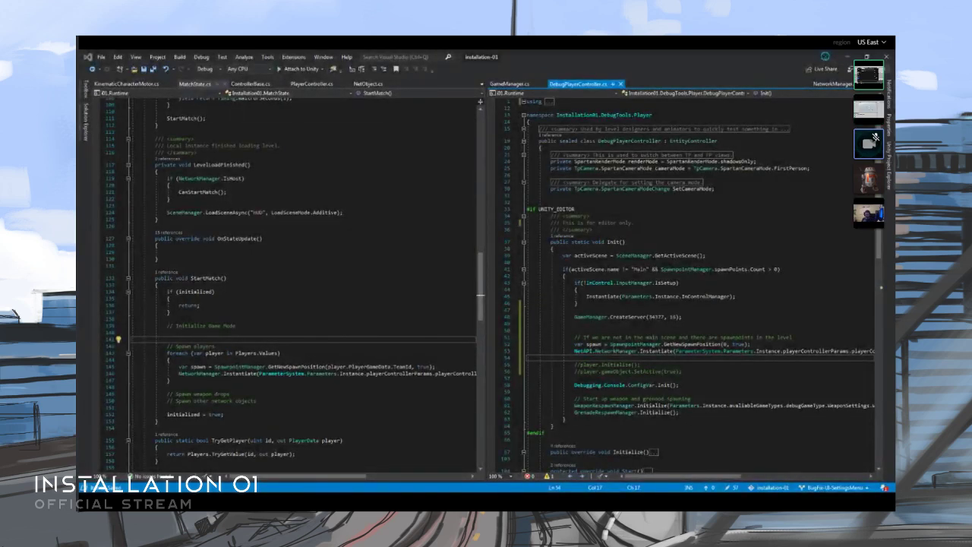
- Look up the definition of CameraManager.Instance used in the Update method of PlayerController.cs and return to that method
click(312, 84)
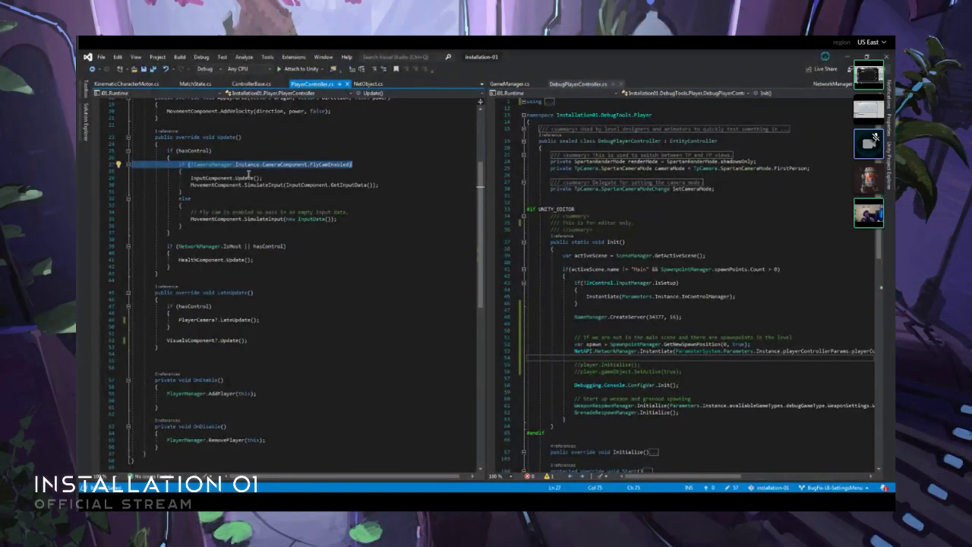
click(249, 173)
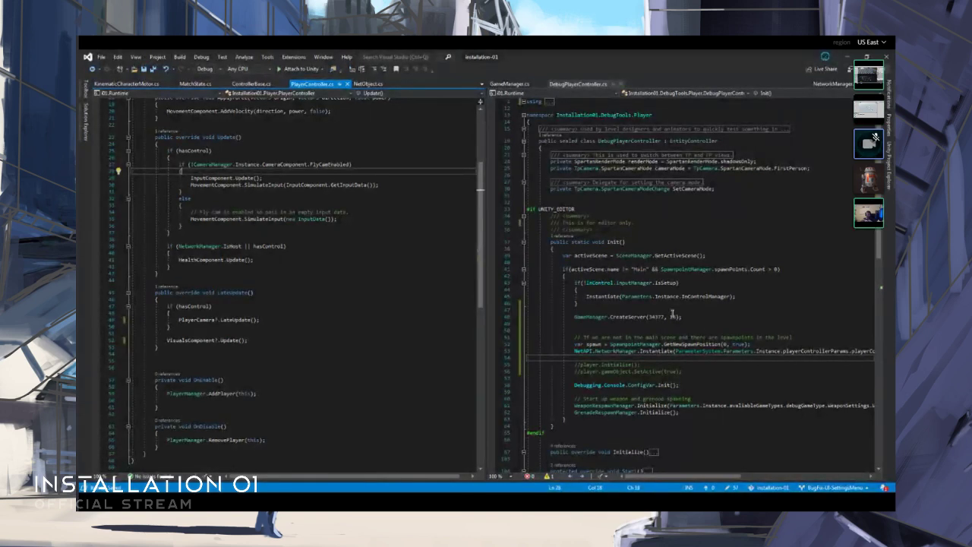
click(241, 166)
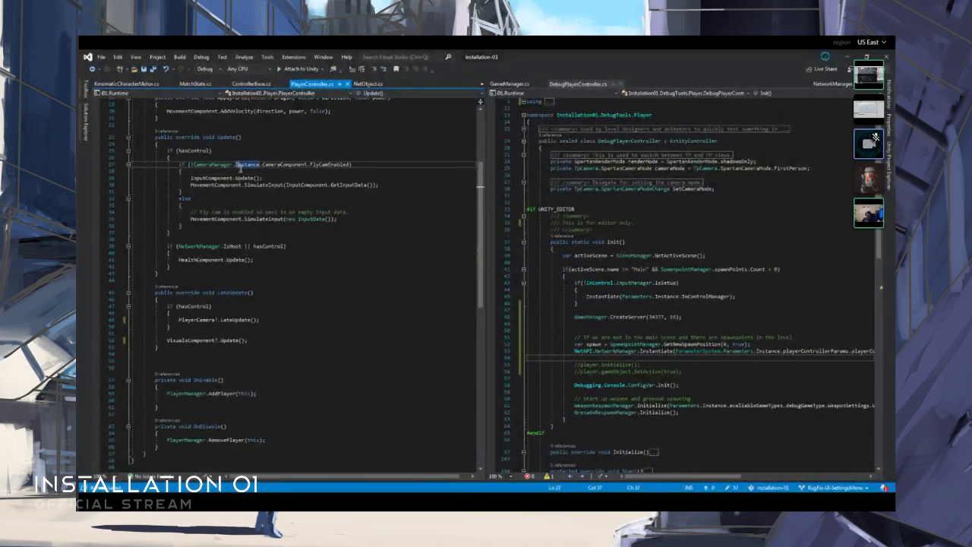
key(F12)
key(ctrl+minus)
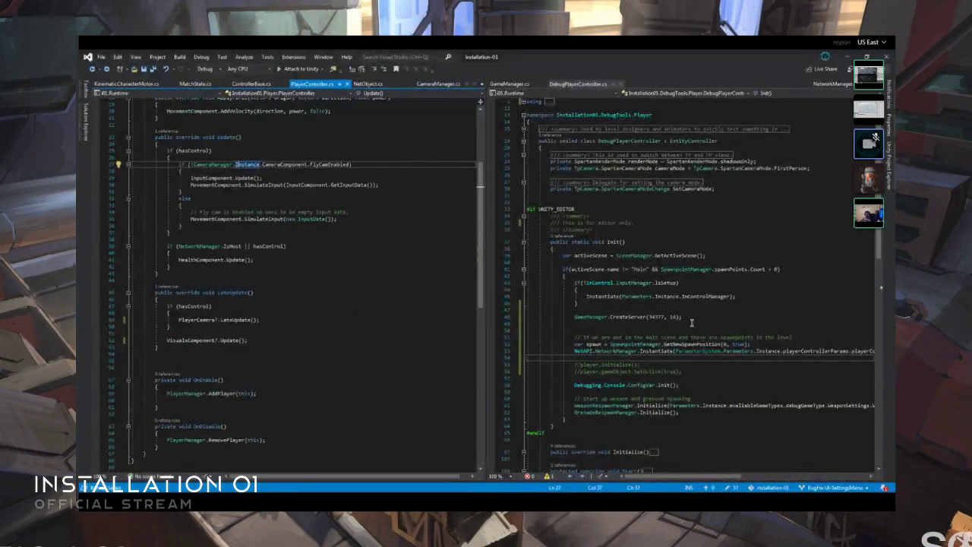
- Remove the extra blank line below the GameManager.CreateServer call in Init and open a fresh line directly beneath the call
drag(694, 326, 706, 321)
key(BackSpace)
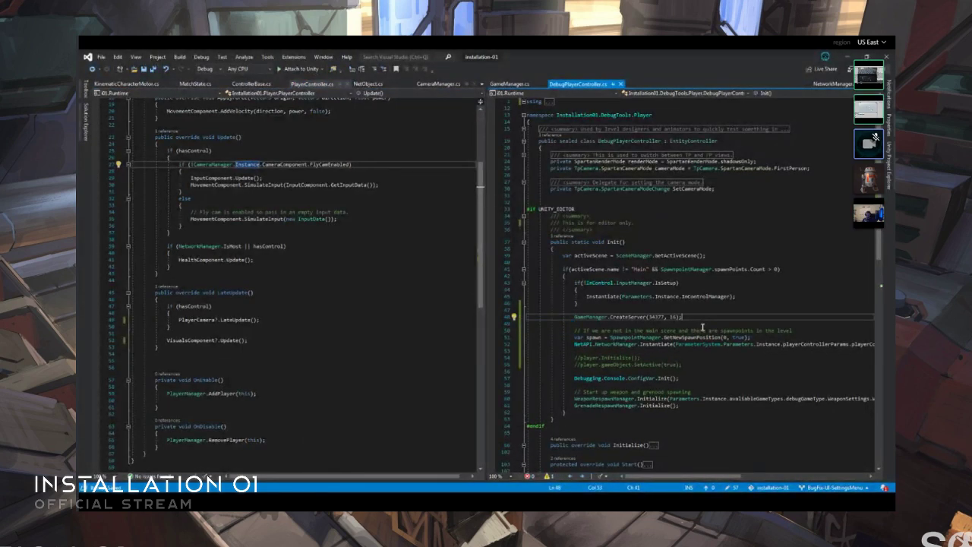
key(Return)
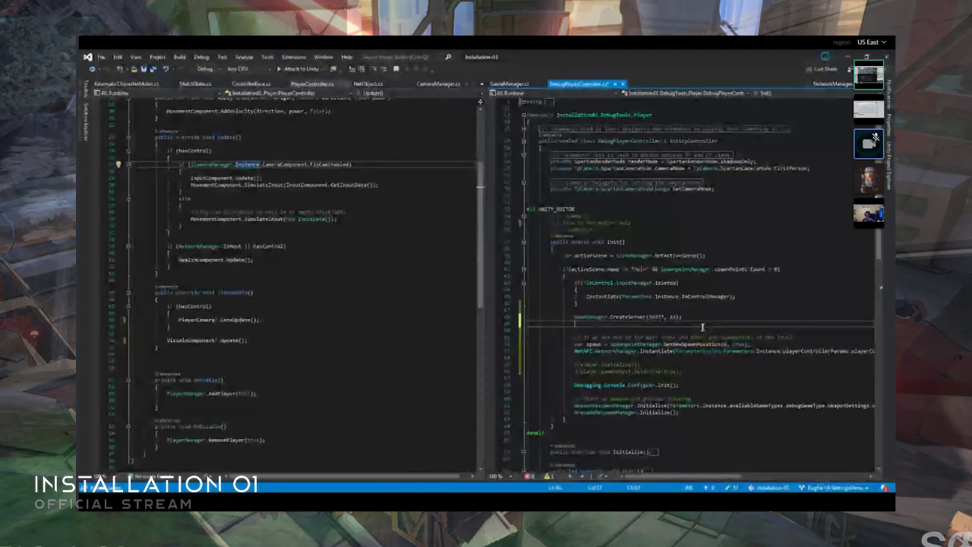
text(net)
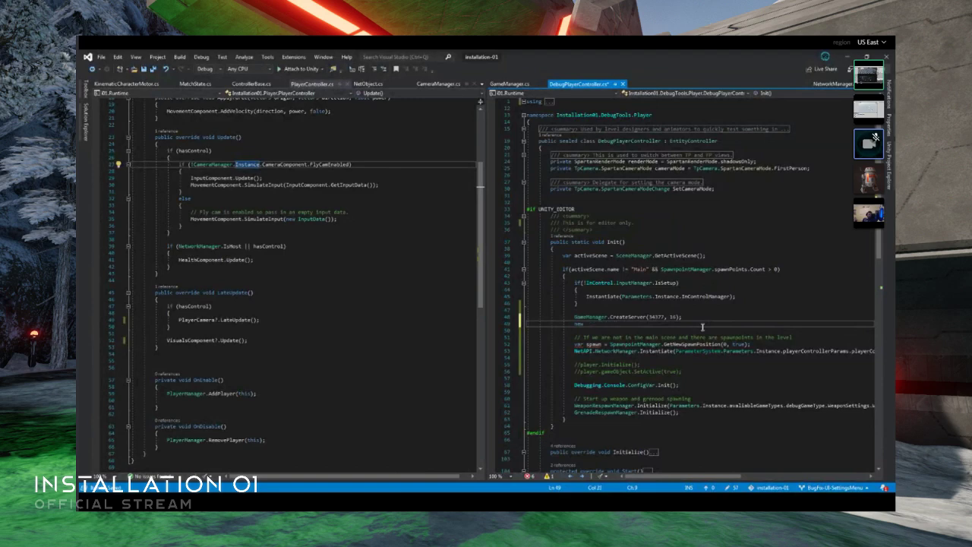
key(BackSpace)
key(BackSpace)
key(BackSpace)
key(BackSpace)
- Add the condition if(CameraManager.Instance == null) below the GameManager.CreateServer call in Init
text(if(gameread)
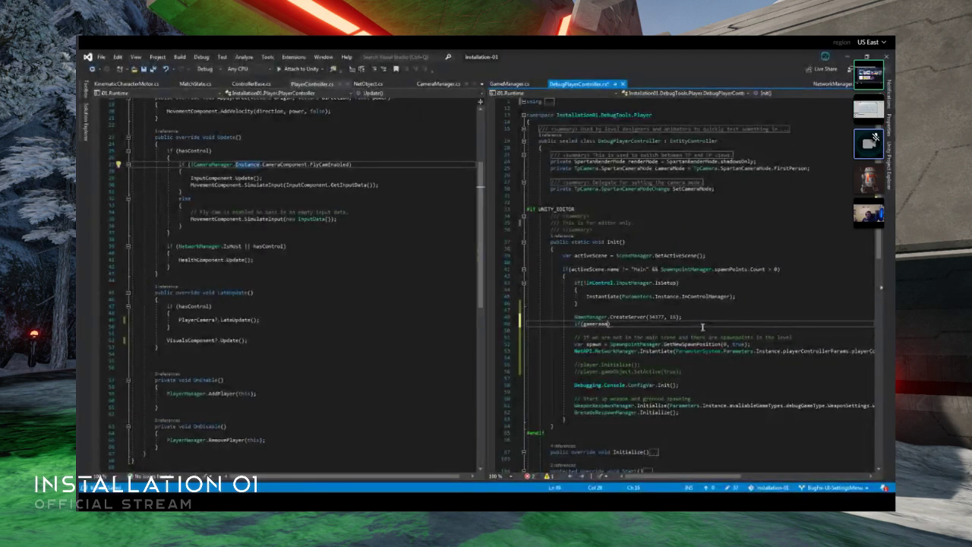
text(amera)
text(.Instance == null)
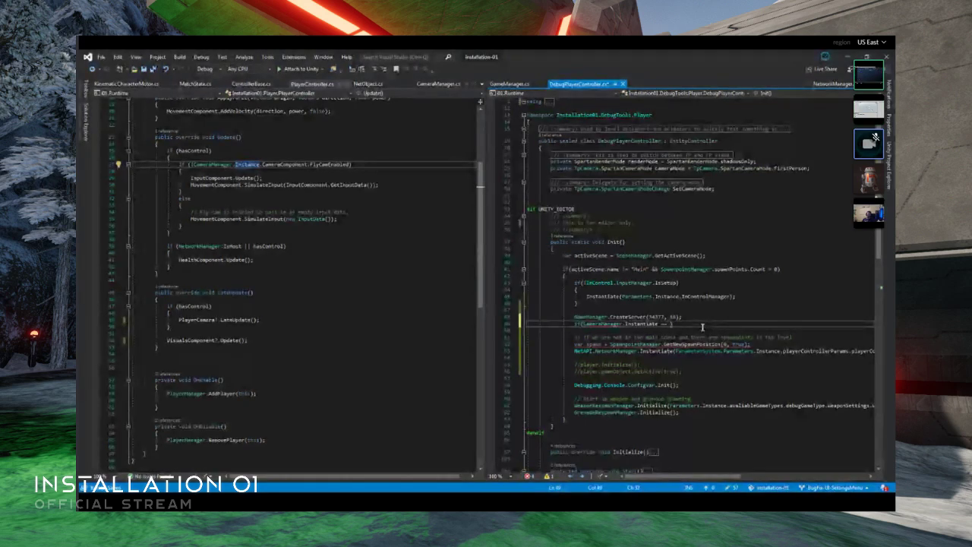
key(ctrl+BackSpace)
key(ctrl+BackSpace)
key(ctrl+BackSpace)
text(Instance)
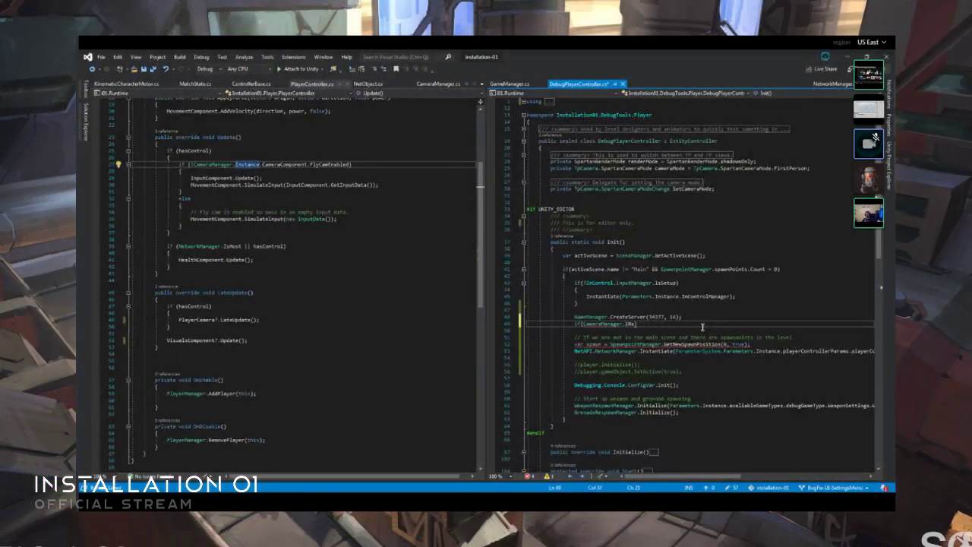
text( == null)
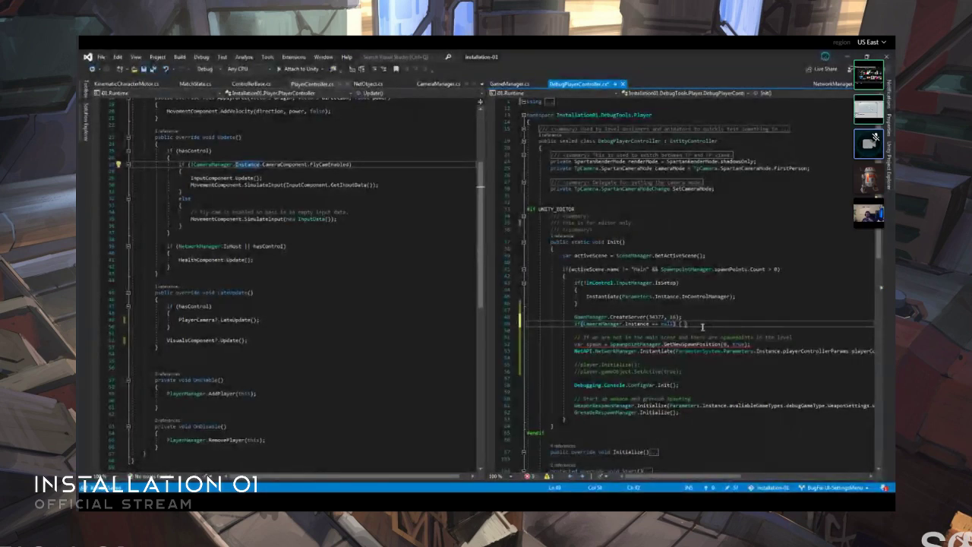
- Give the CameraManager null check a braced body and separate it from the CreateServer call with a blank line
key(Return)
text({)
key(Return)
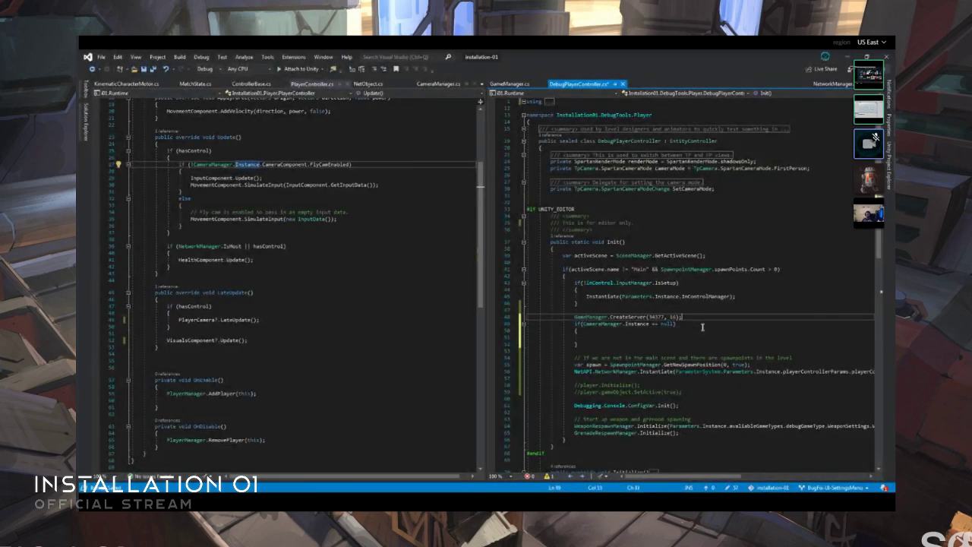
key(Return)
key(Down)
key(Down)
key(Down)
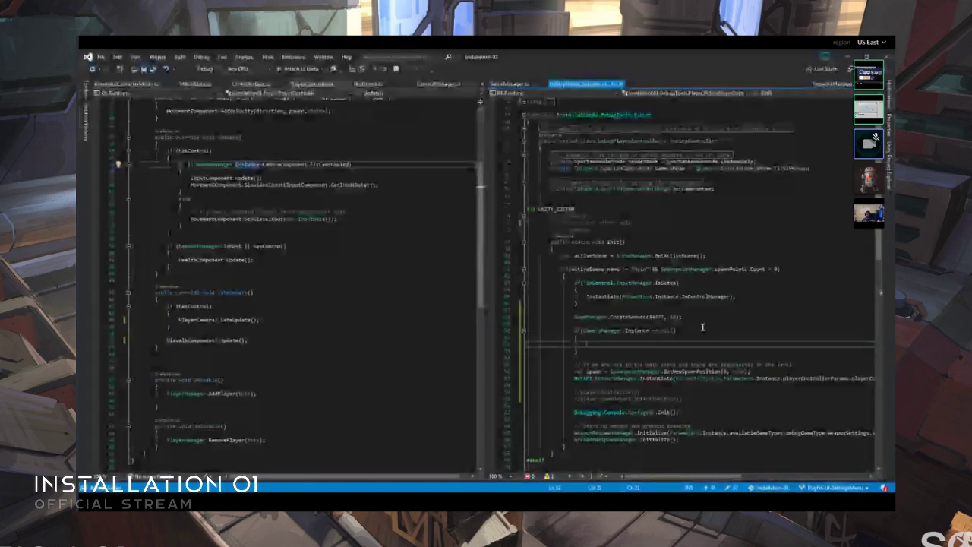
- Inside the null check, begin a new GameObject("Camera Manager", typeof( statement
text(new gameobject())
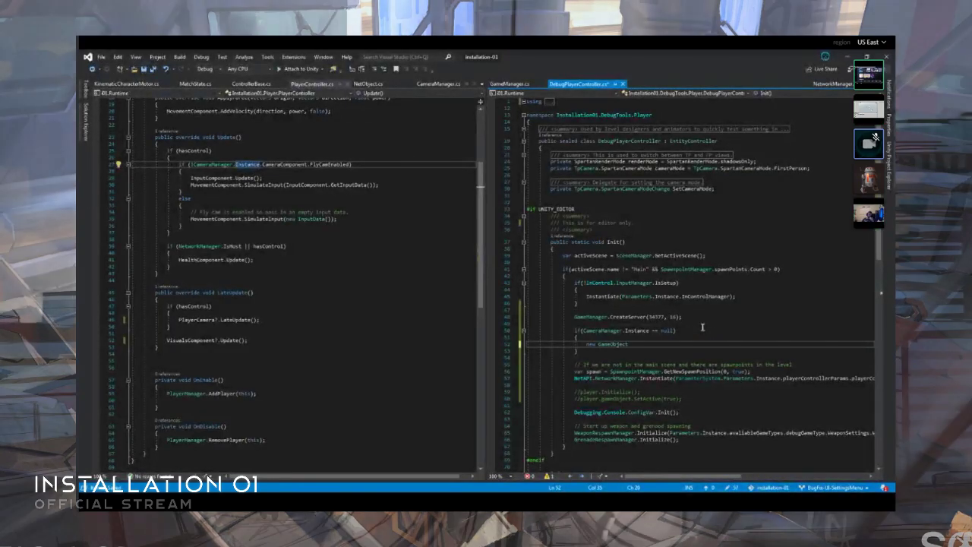
text("C)
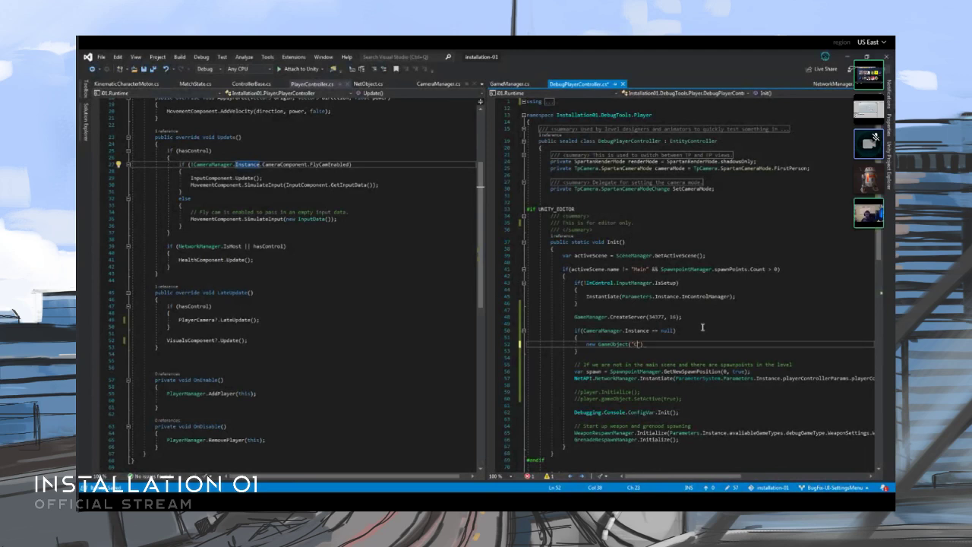
text(amera Manager)
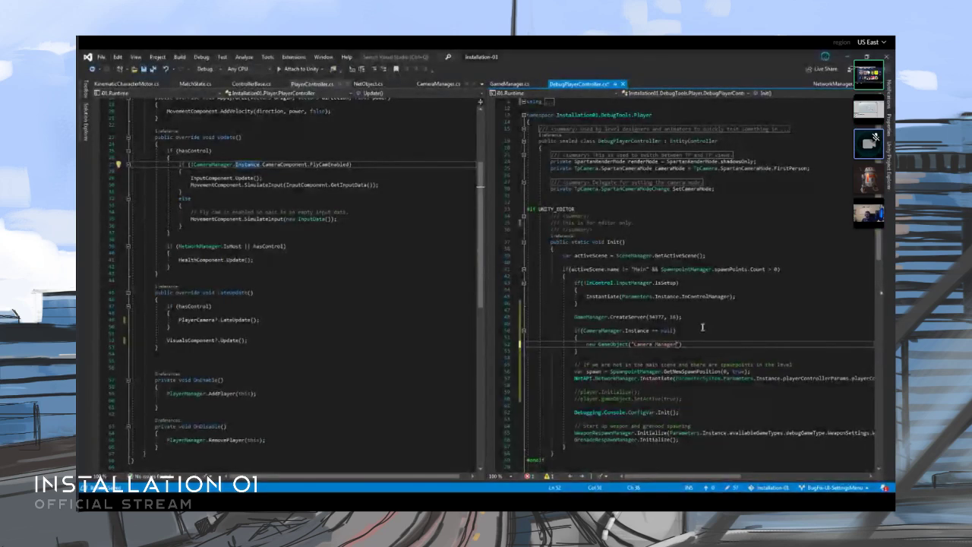
text(, typeof()
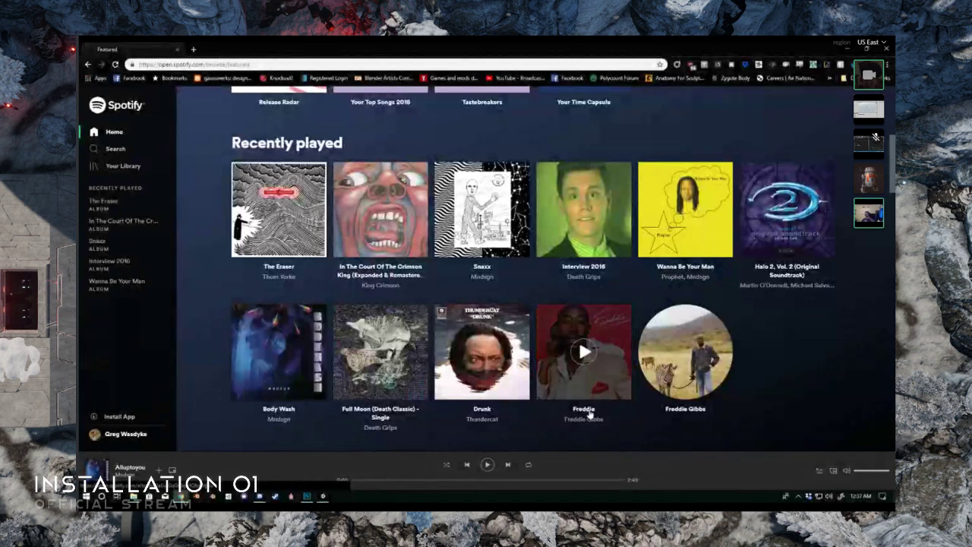
- Switch to the Spotify web player, look over the home page and open the playlist "all the shit I like" from the library
scroll(686, 351, down, 2)
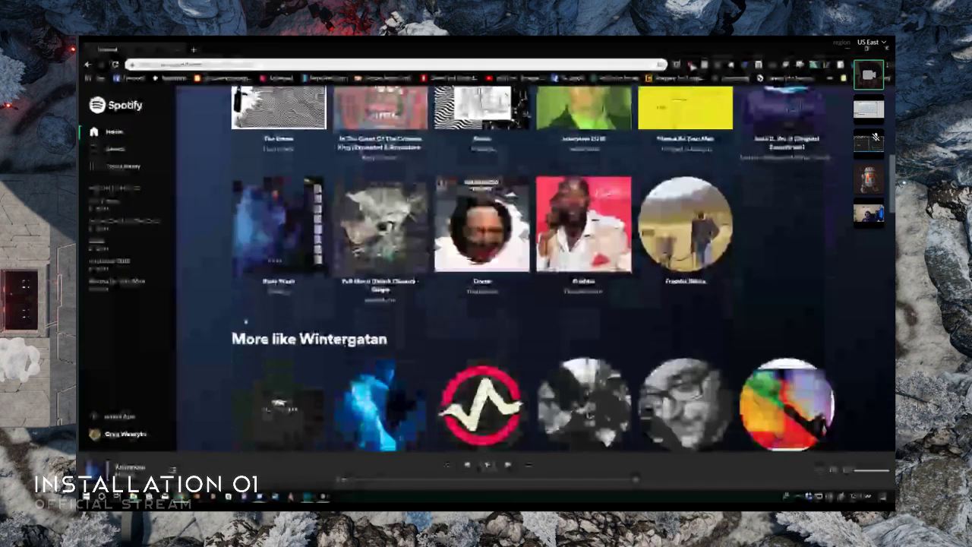
scroll(195, 327, down, 1)
scroll(195, 327, down, 2)
scroll(194, 326, up, 5)
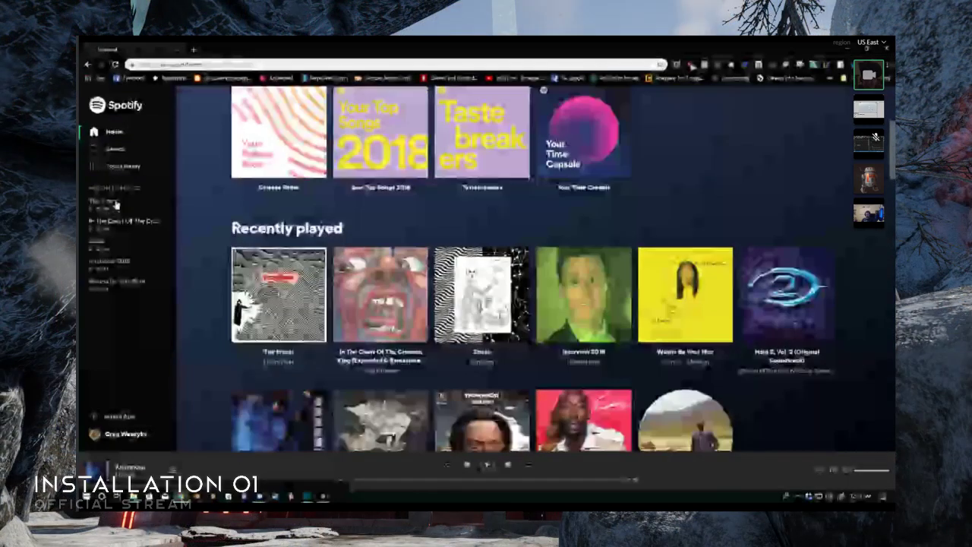
click(122, 168)
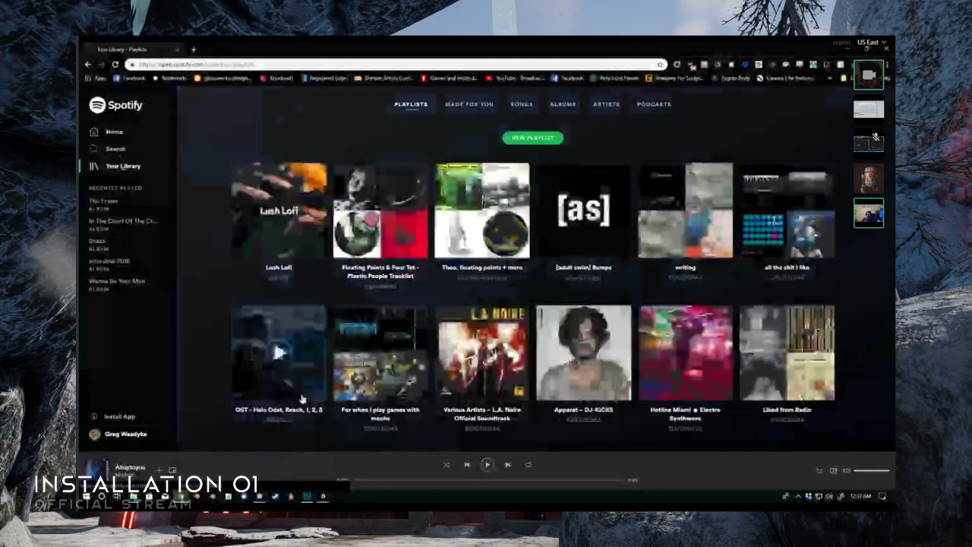
click(807, 275)
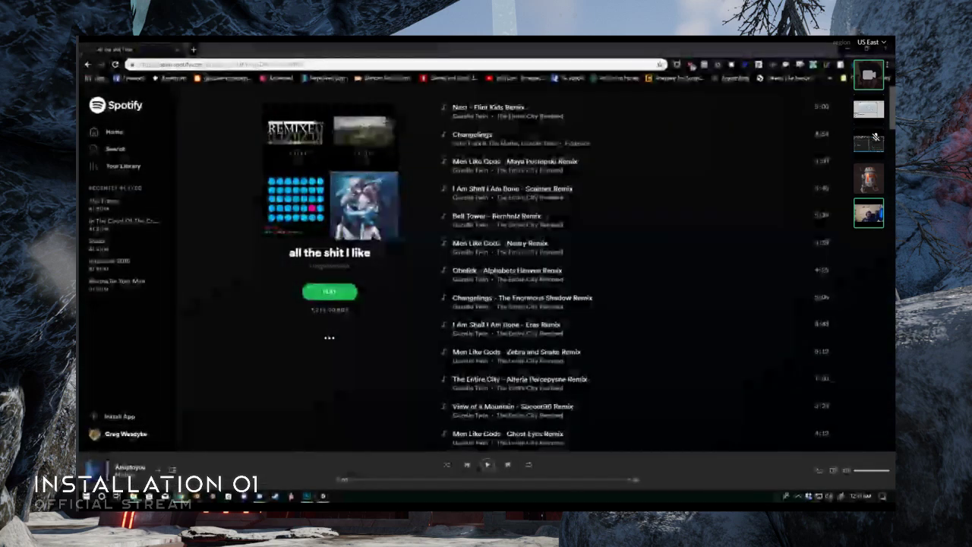
- Look through the songs of the playlist "all the shit I like" down to the recommended songs
scroll(467, 286, down, 4)
scroll(494, 285, down, 5)
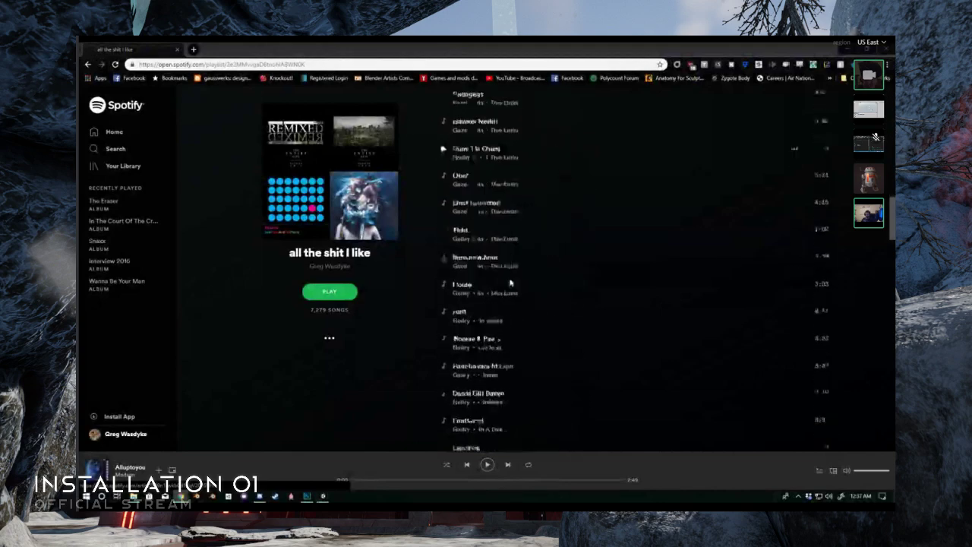
scroll(516, 283, down, 7)
scroll(519, 285, up, 6)
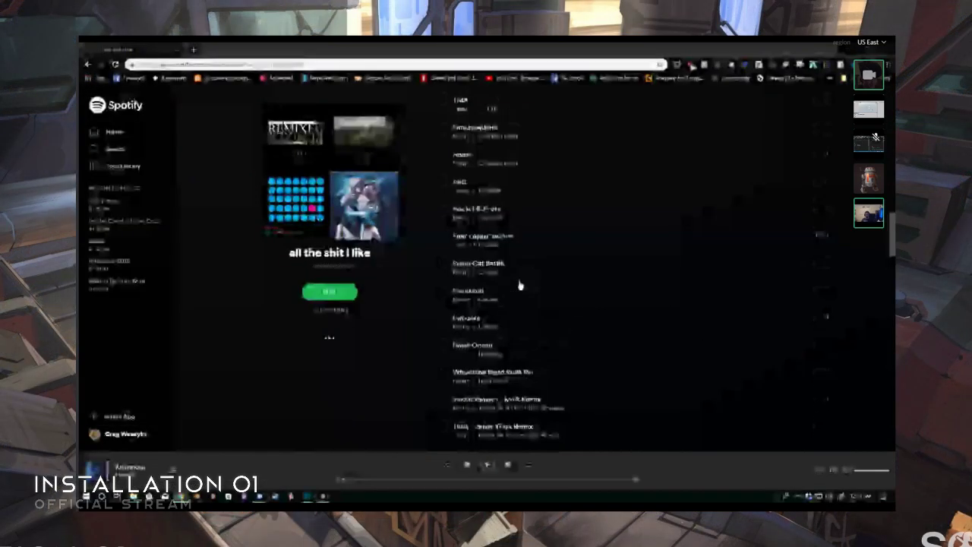
scroll(532, 284, down, 2)
scroll(535, 284, down, 4)
scroll(554, 285, down, 5)
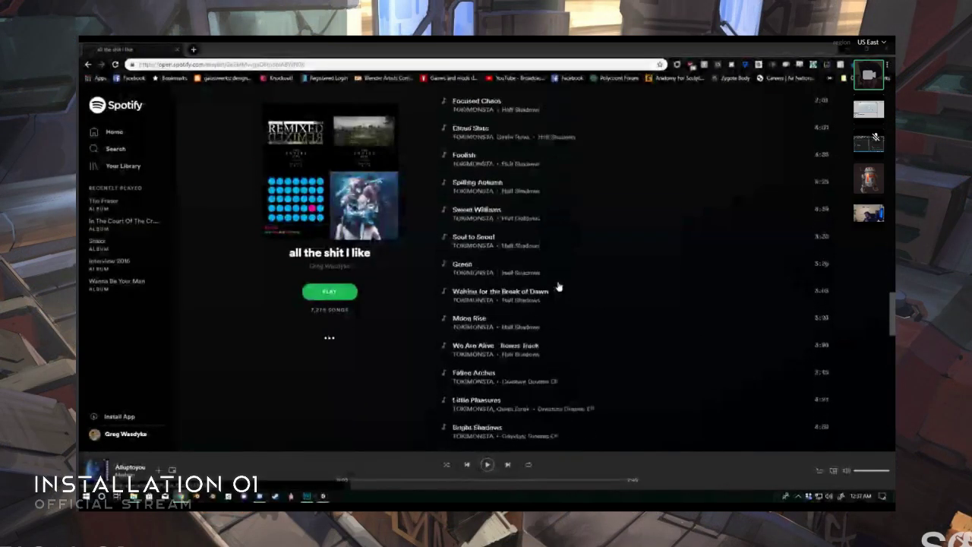
double_click(558, 280)
scroll(558, 287, up, 1)
scroll(559, 289, down, 10)
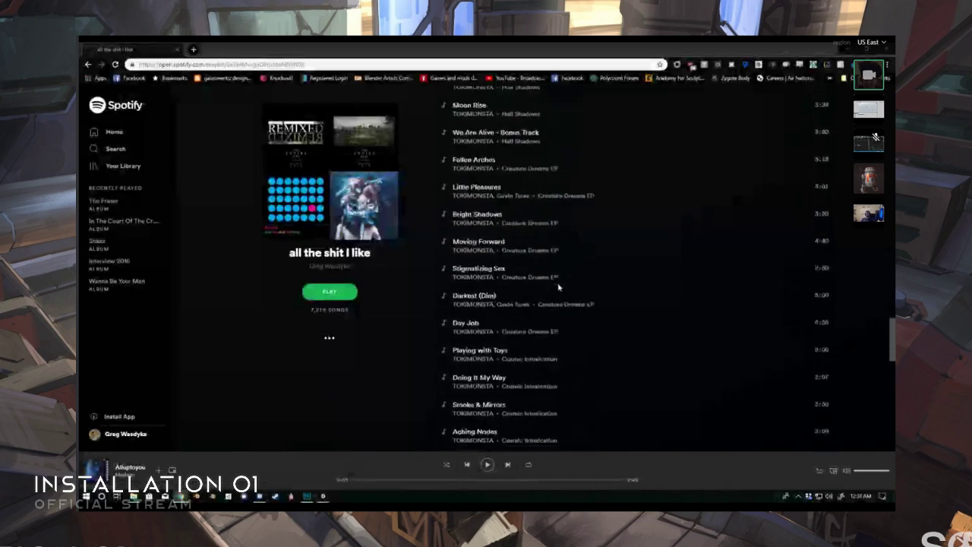
scroll(559, 288, down, 10)
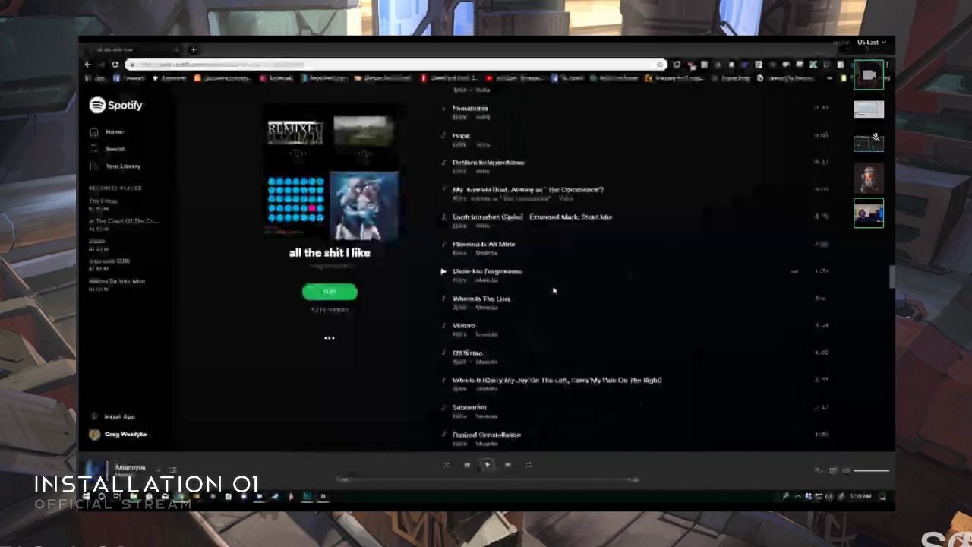
scroll(553, 291, down, 15)
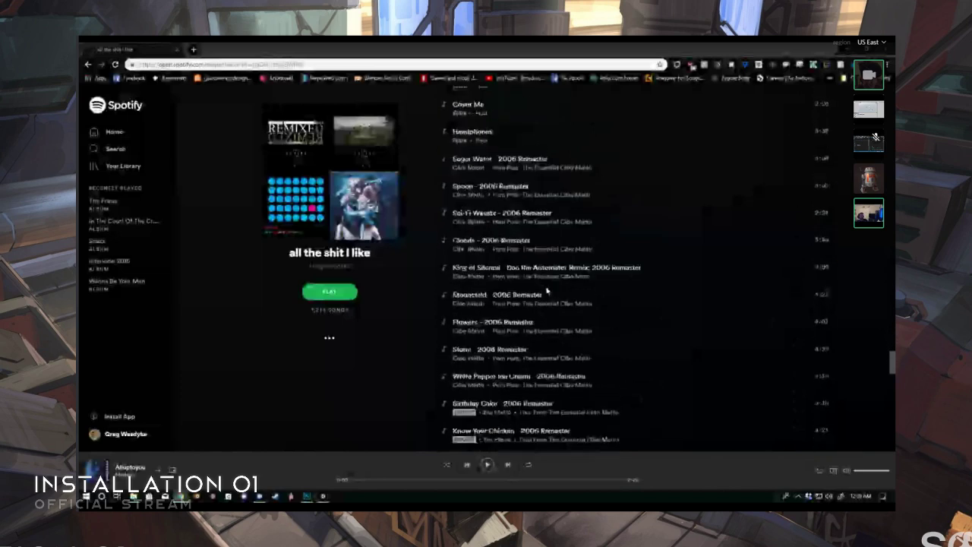
scroll(545, 292, down, 15)
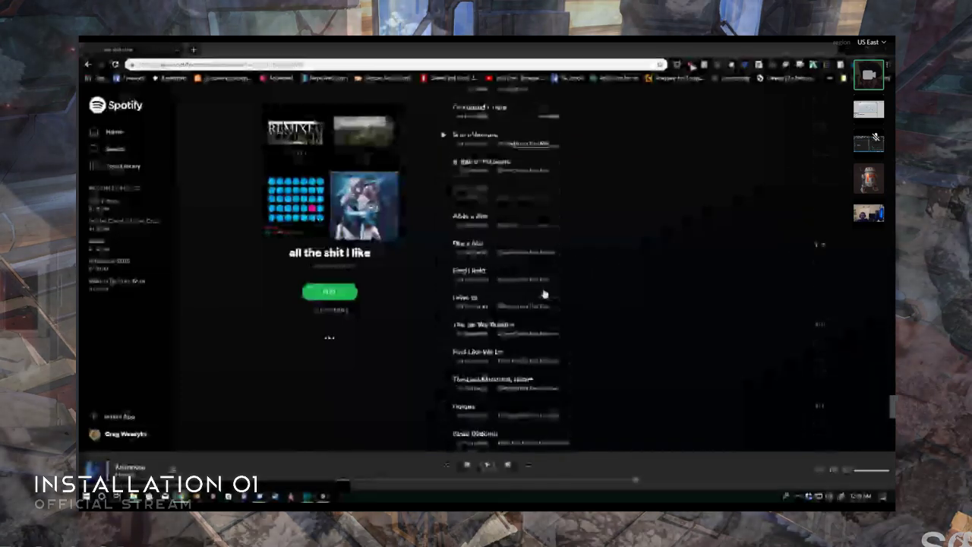
scroll(545, 293, down, 15)
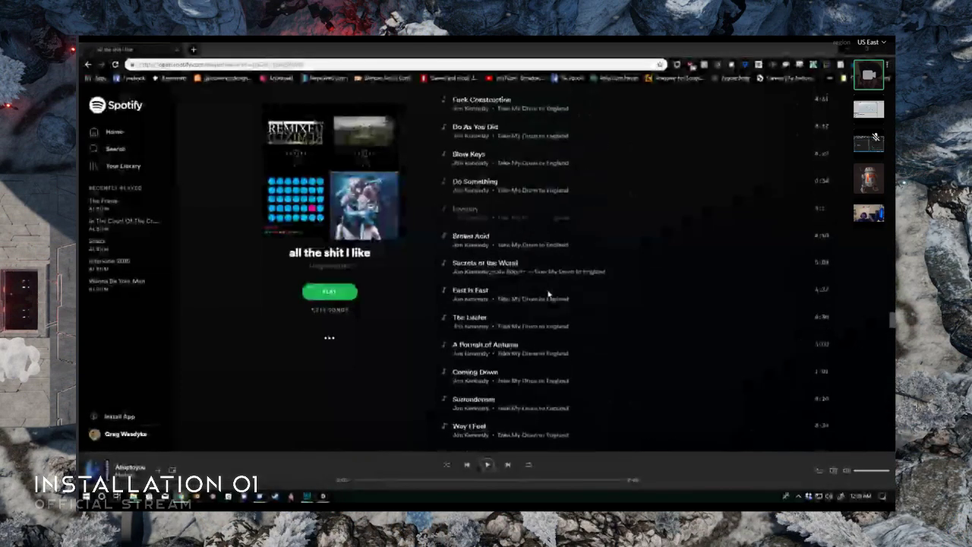
scroll(549, 293, down, 15)
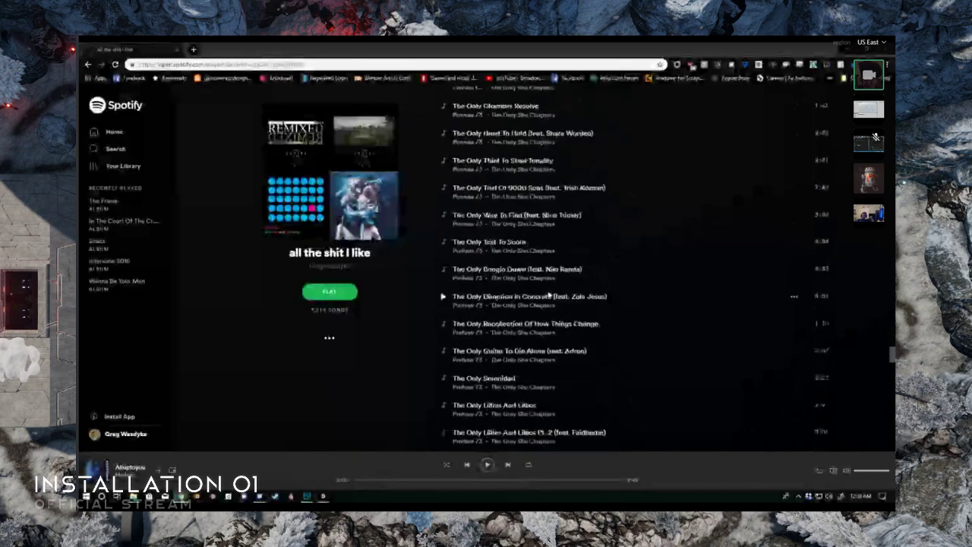
scroll(549, 293, down, 15)
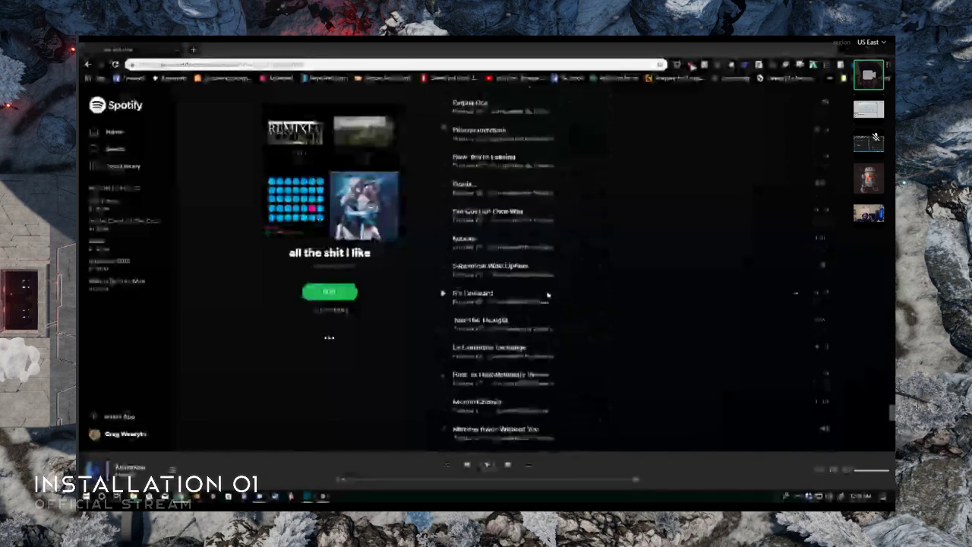
scroll(547, 295, down, 15)
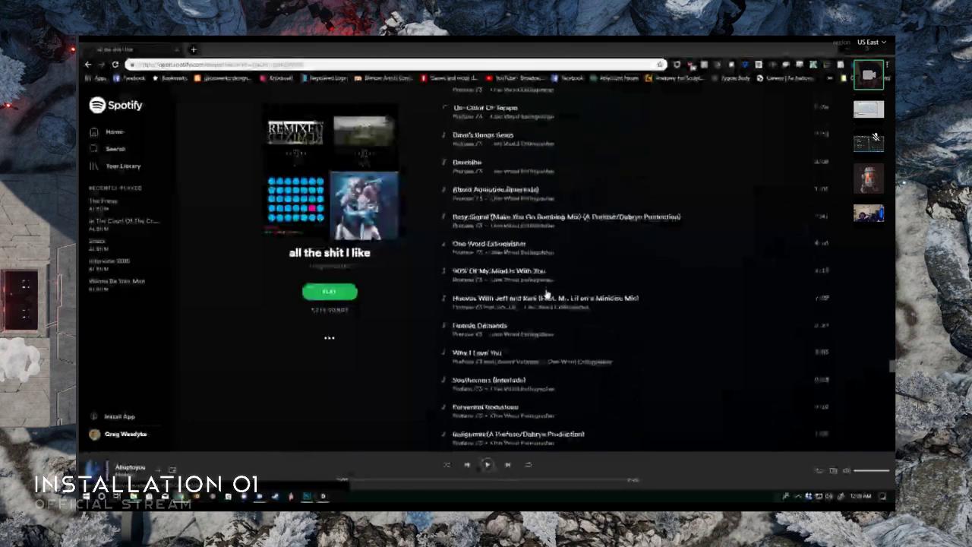
scroll(548, 298, down, 15)
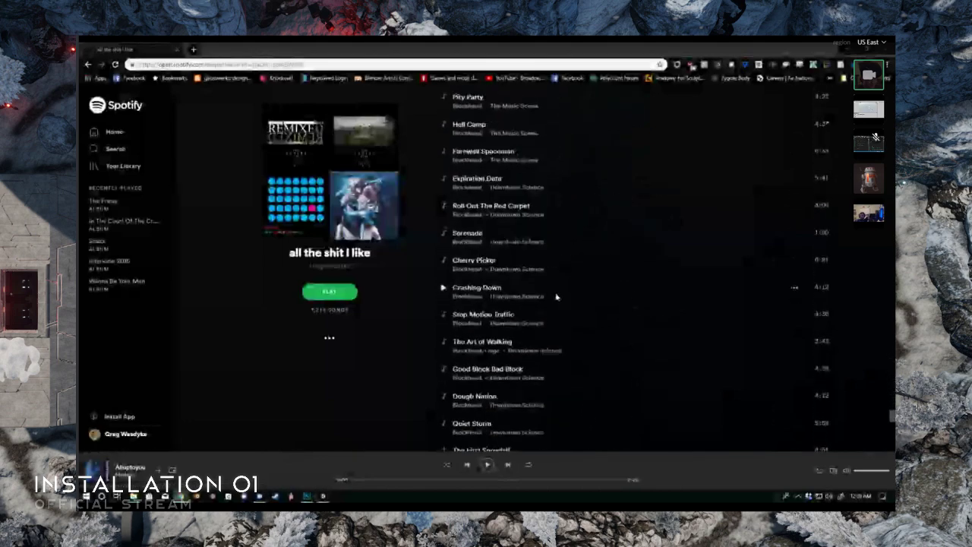
scroll(562, 302, down, 15)
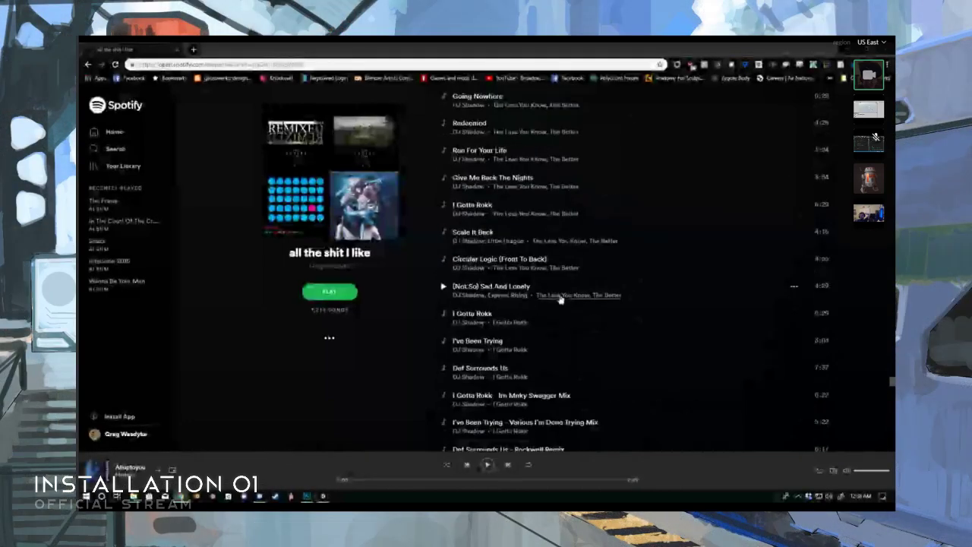
scroll(562, 301, down, 15)
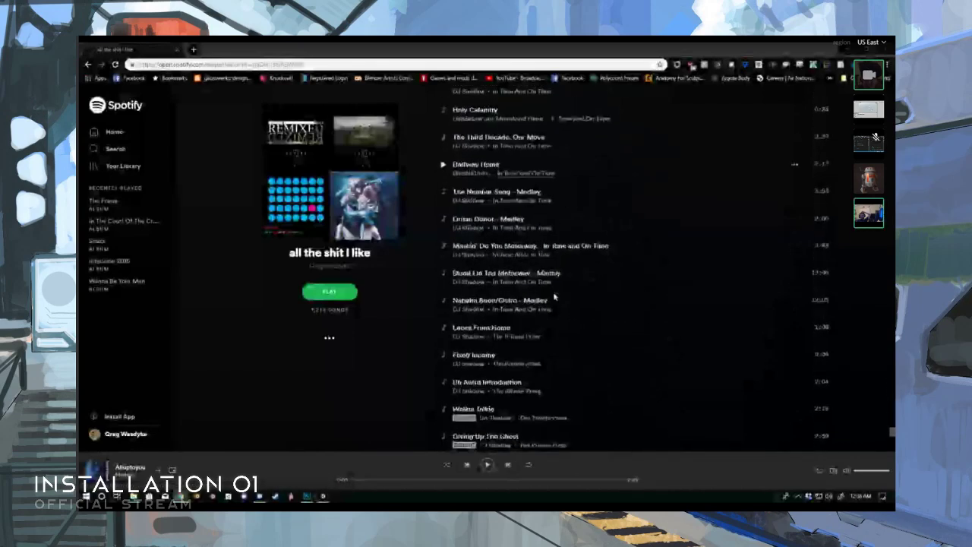
scroll(556, 297, down, 5)
scroll(557, 297, up, 15)
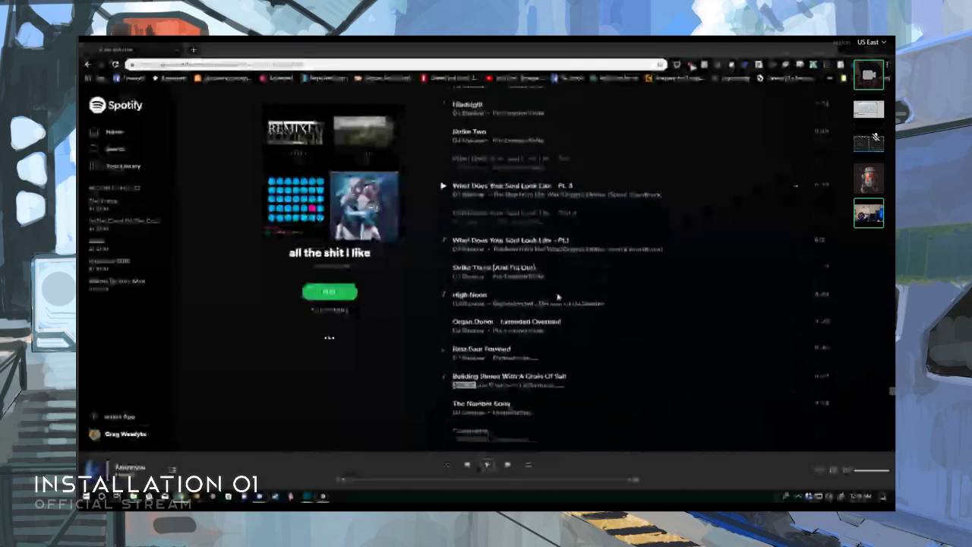
scroll(556, 297, down, 10)
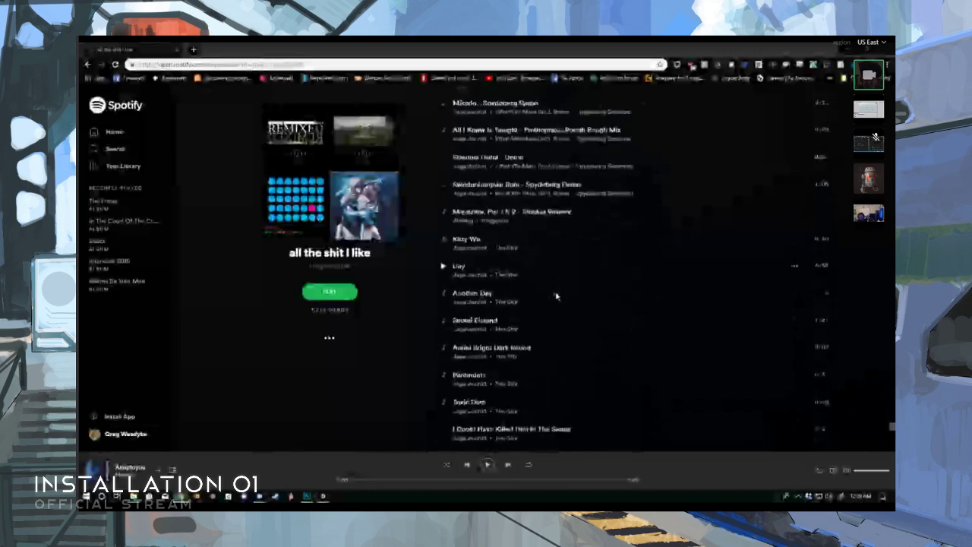
scroll(557, 296, down, 10)
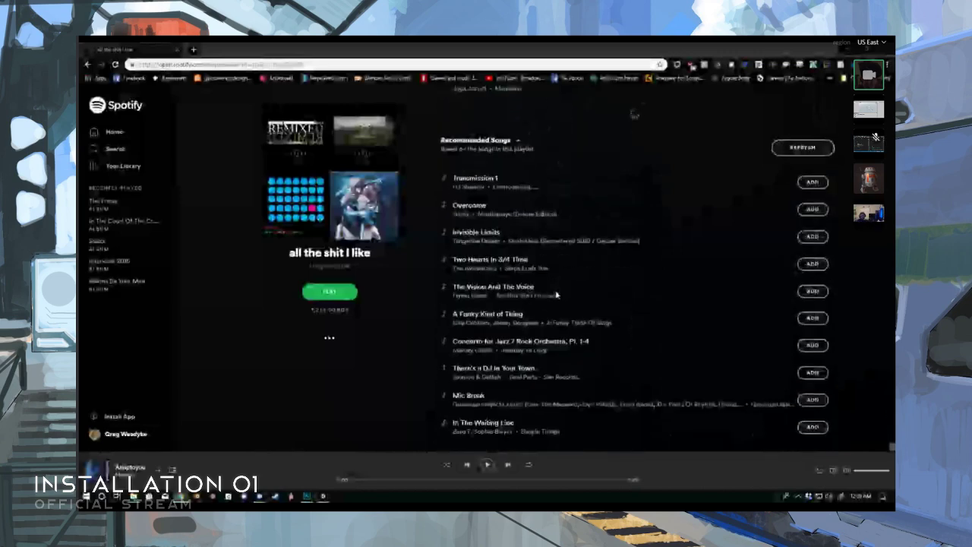
scroll(557, 295, up, 10)
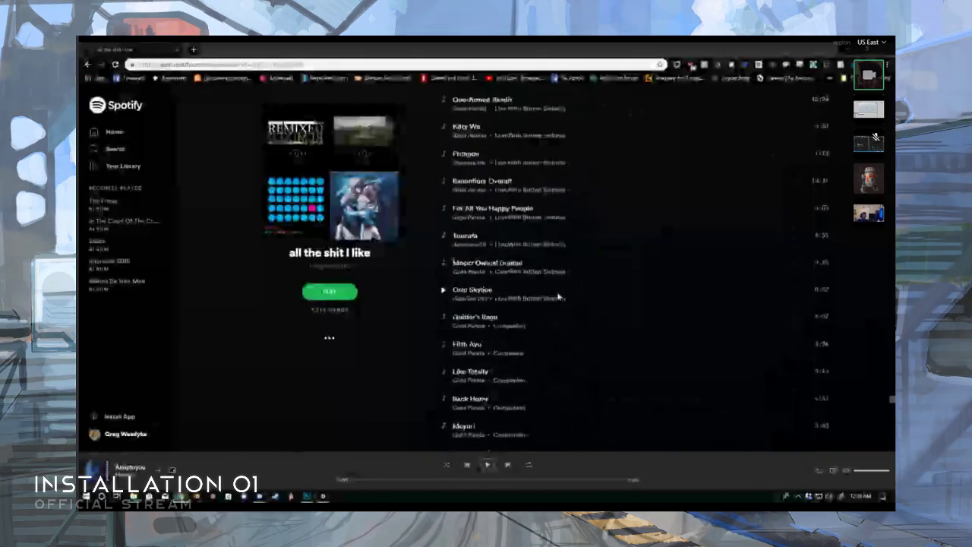
- Browse the songs of the playlist "all the shit I like" around the Jaga Jazzist and Kuedo tracks
scroll(558, 297, up, 10)
scroll(559, 295, down, 5)
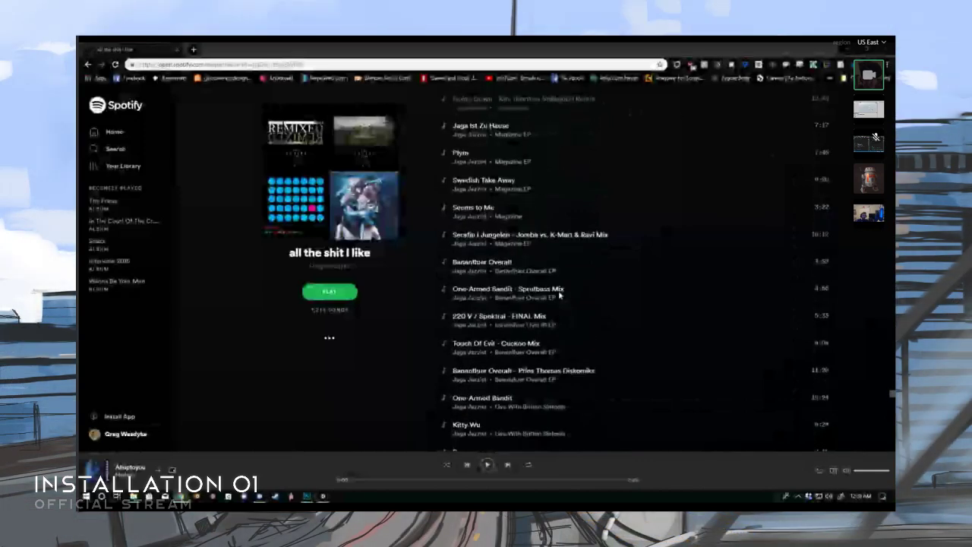
scroll(560, 295, down, 5)
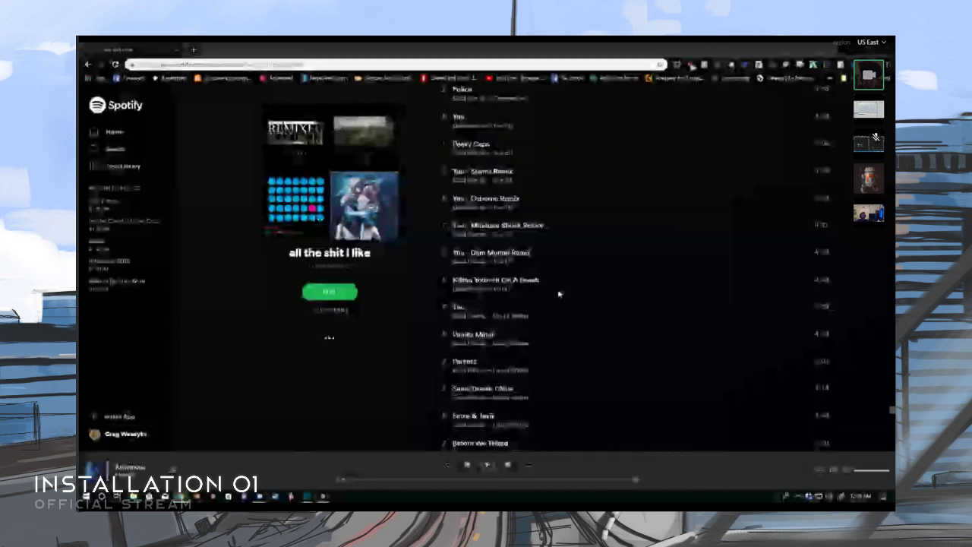
scroll(559, 295, down, 1)
scroll(560, 297, up, 15)
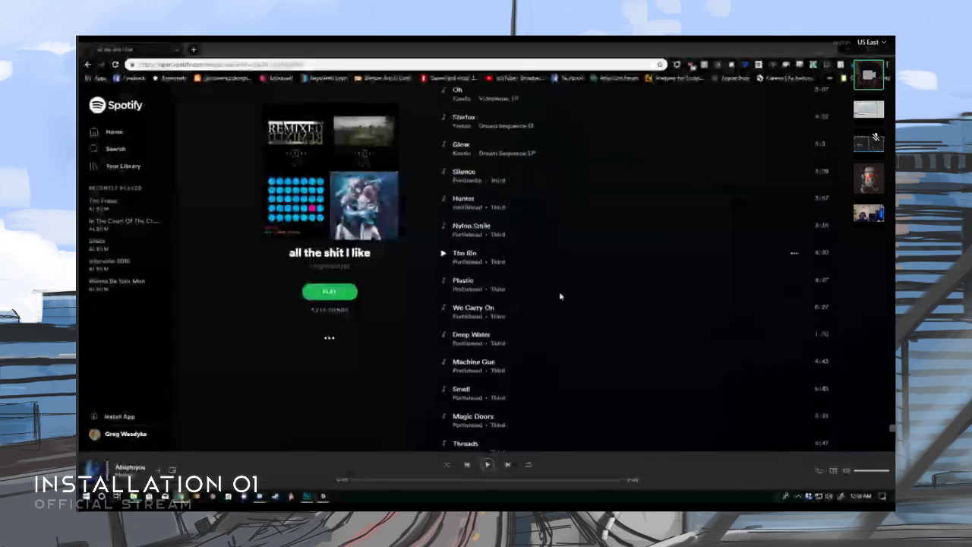
scroll(560, 296, up, 2)
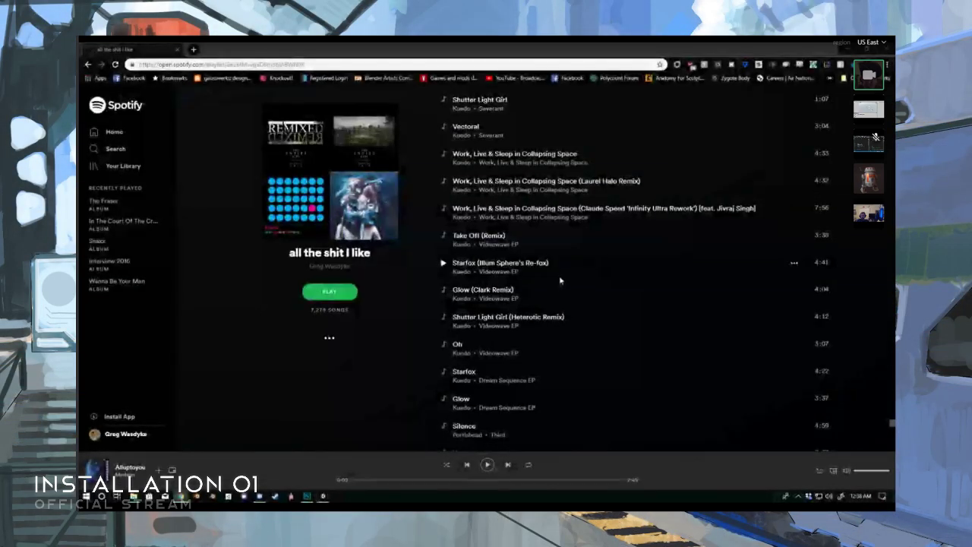
scroll(582, 273, down, 1)
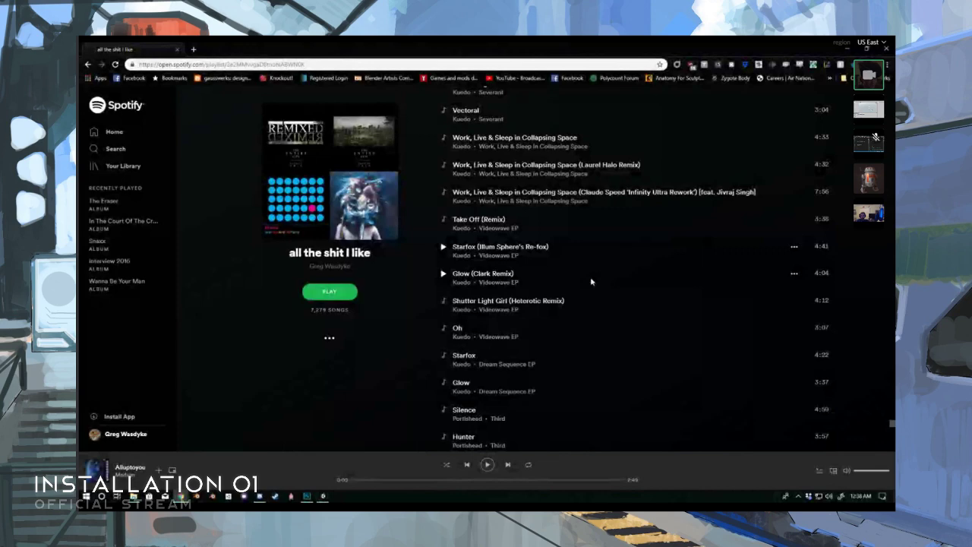
middle_click(592, 276)
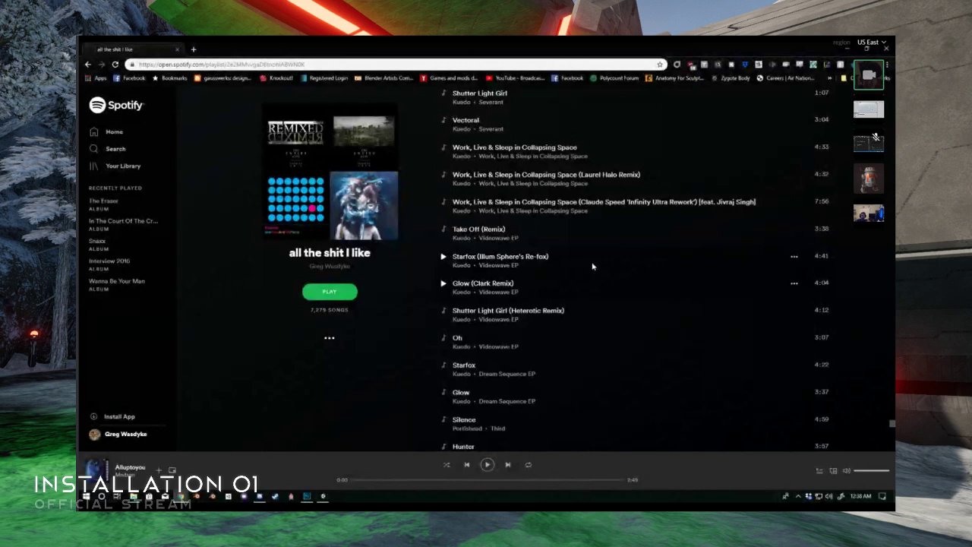
mouse_move(592, 266)
middle_down()
mouse_move(597, 278)
mouse_move(598, 268)
middle_up()
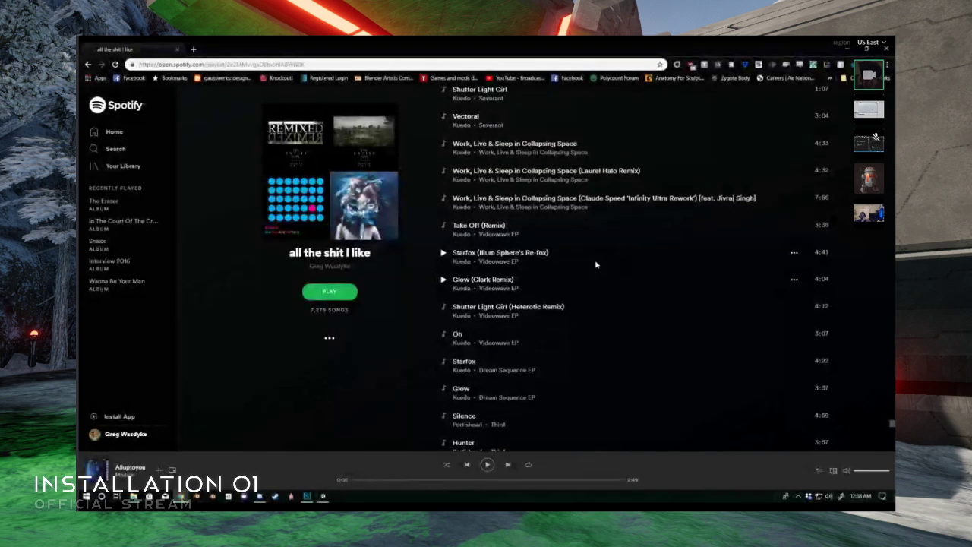
middle_drag(596, 275, 583, 304)
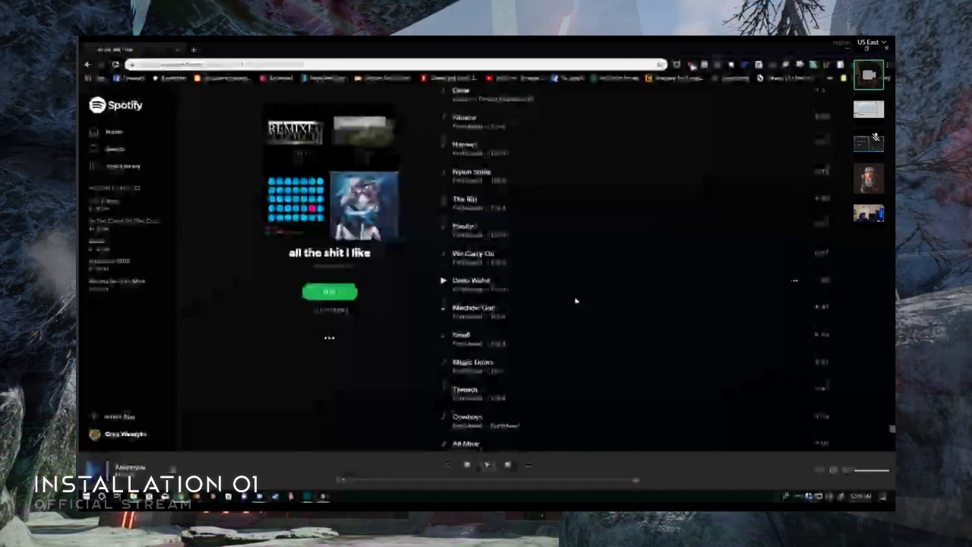
- Look through the playlist from the Portishead songs past the Radiohead songs to the Massive Attack and Aphex Twin songs
scroll(576, 301, down, 15)
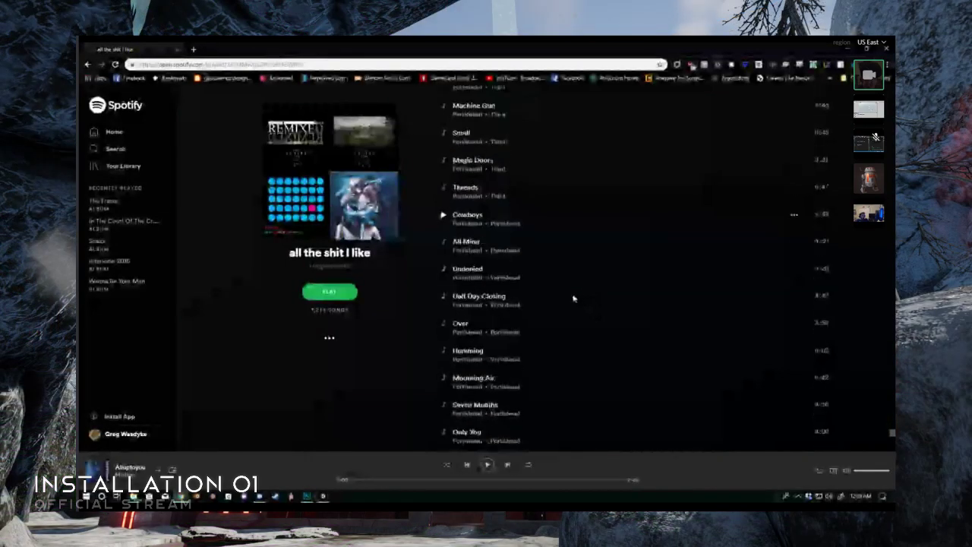
scroll(571, 295, up, 5)
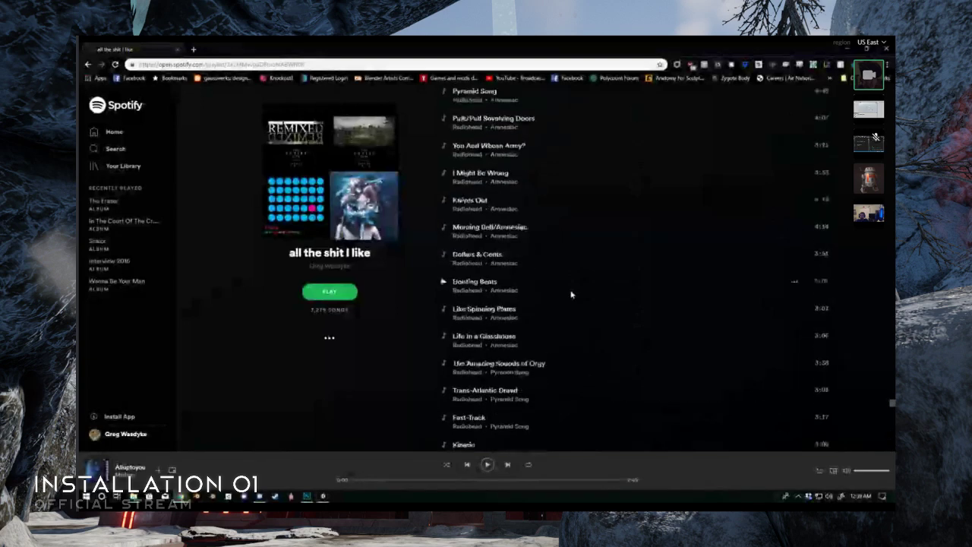
scroll(572, 295, down, 10)
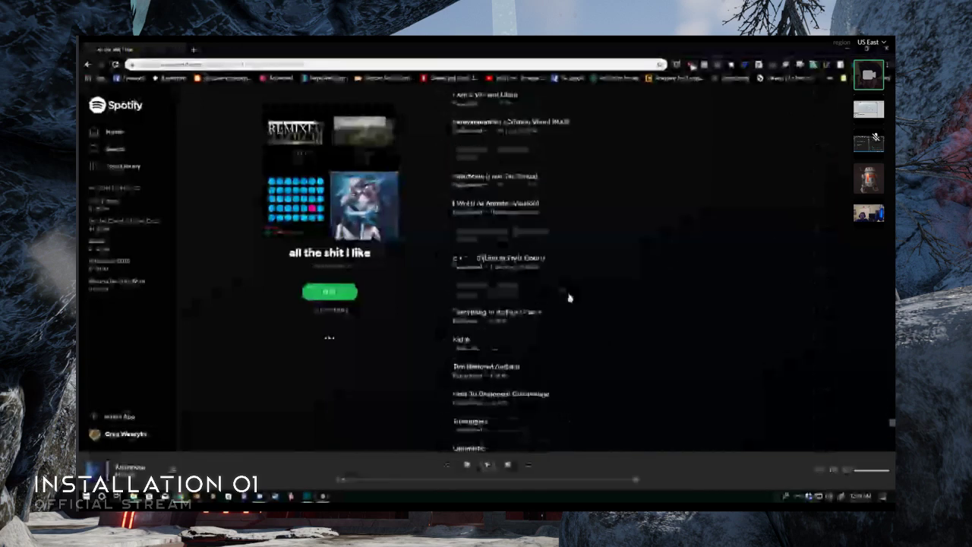
scroll(570, 295, down, 12)
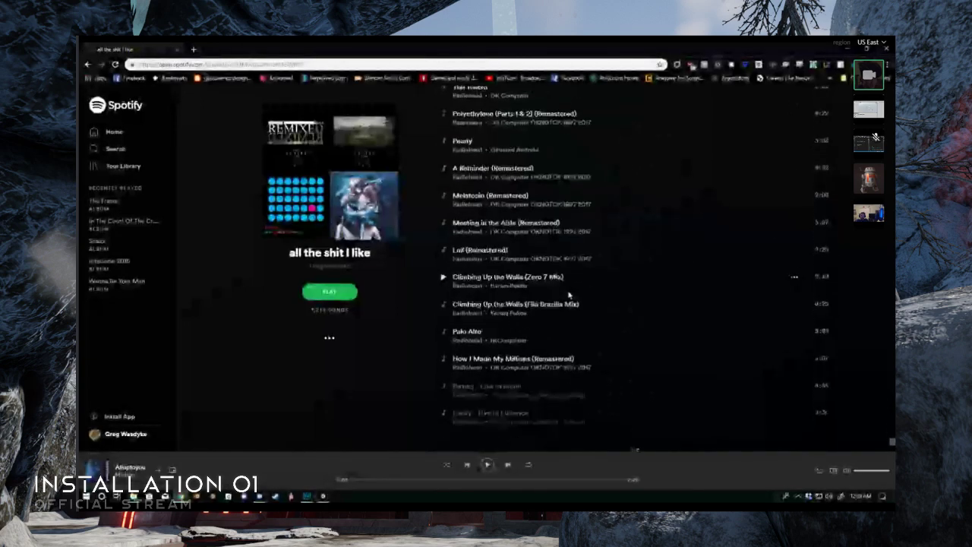
scroll(570, 295, down, 8)
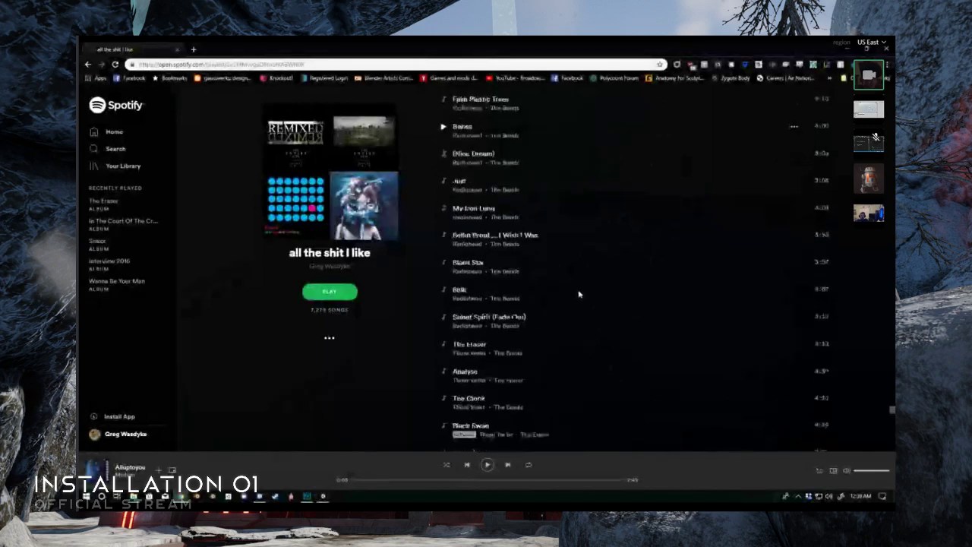
scroll(575, 295, down, 10)
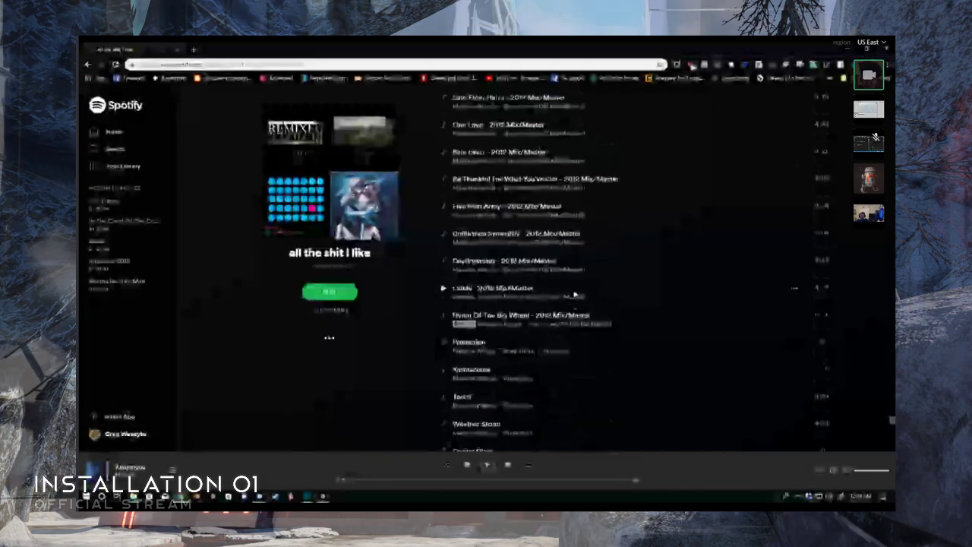
scroll(575, 294, down, 12)
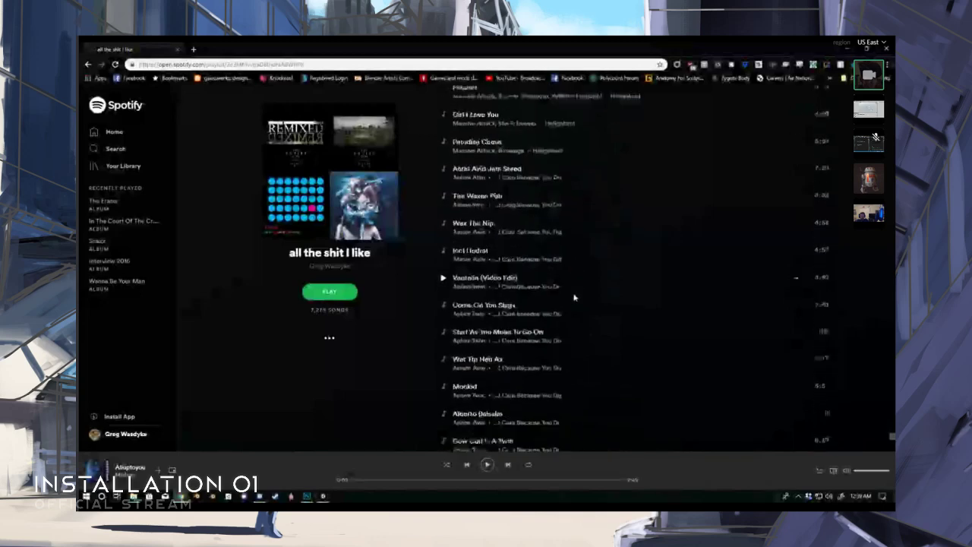
scroll(575, 296, down, 10)
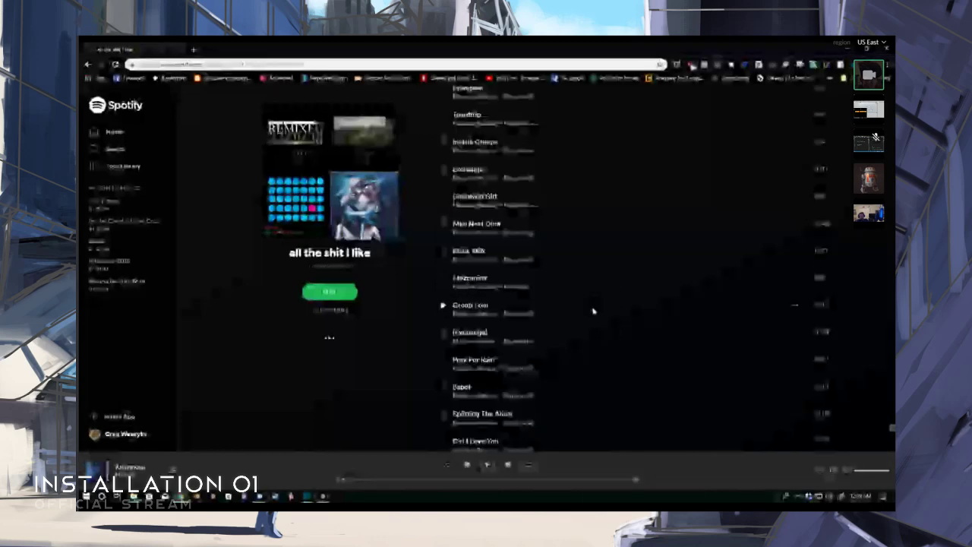
- Return to Massive Attack's Blue Lines songs and read through the playlist down to the recommended songs
scroll(583, 242, up, 3)
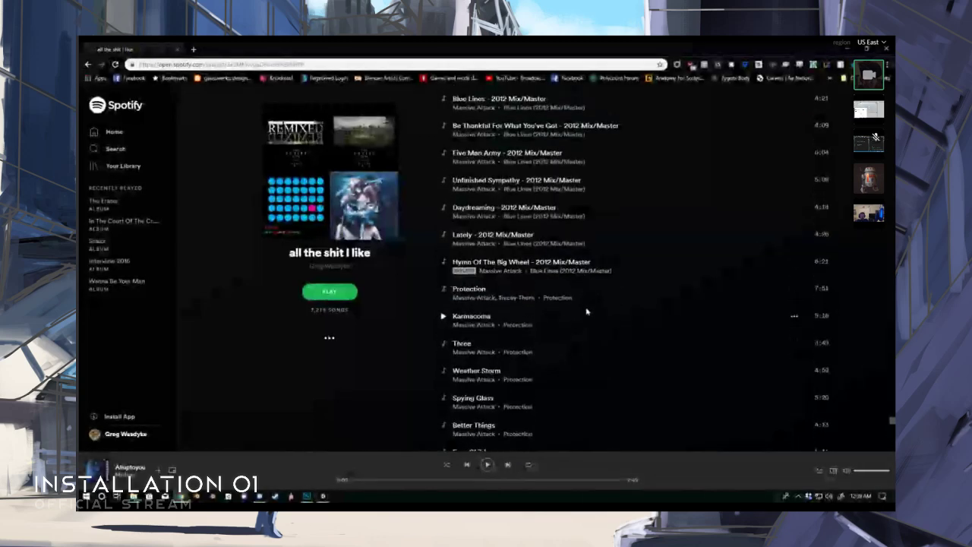
scroll(569, 300, up, 5)
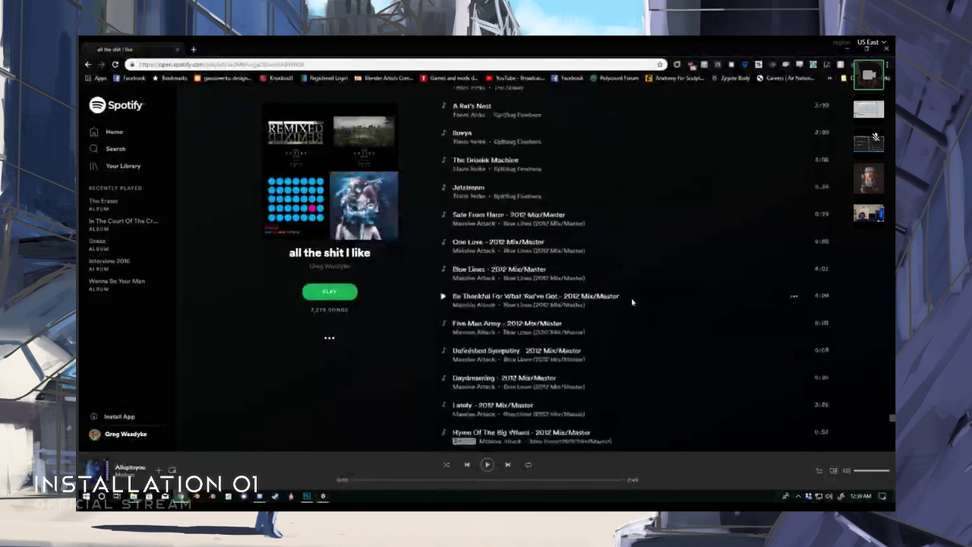
scroll(632, 296, down, 4)
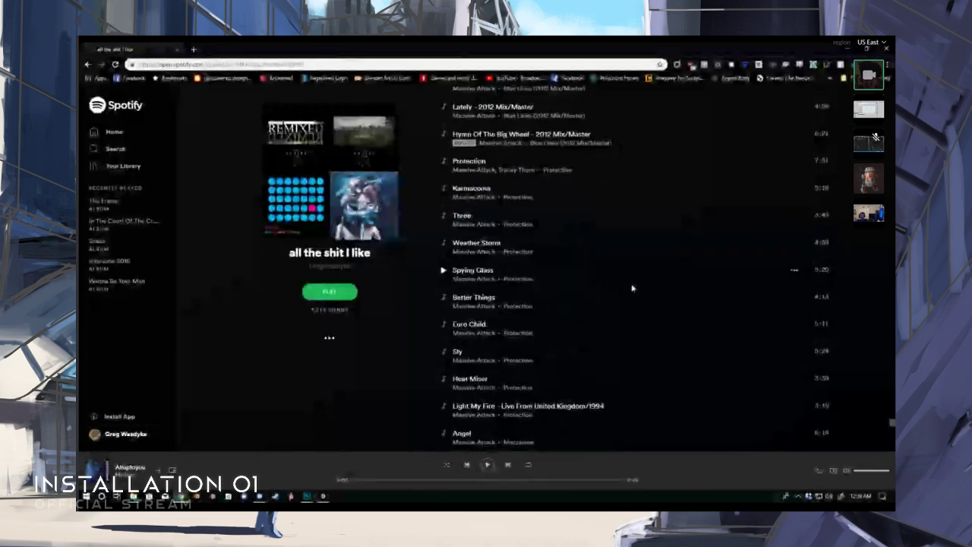
scroll(631, 292, down, 3)
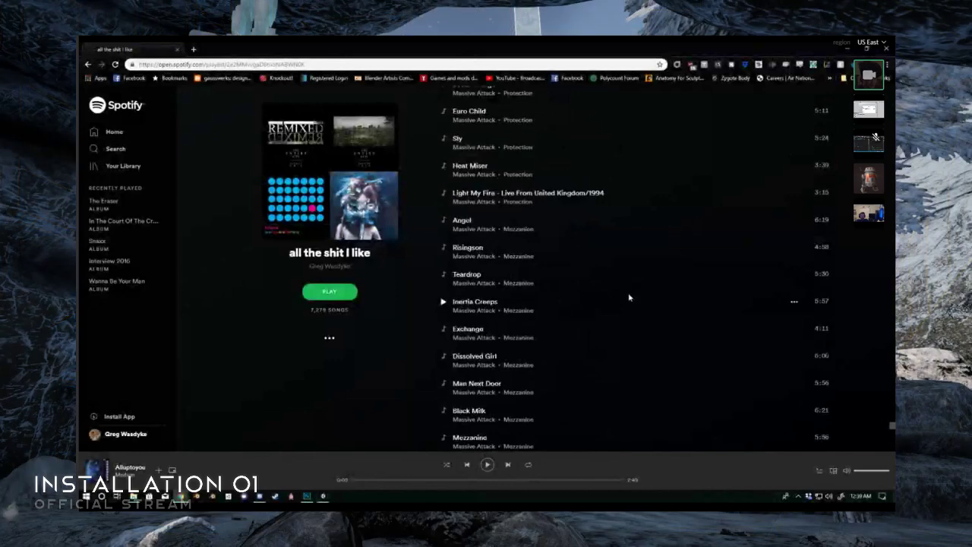
scroll(627, 300, down, 4)
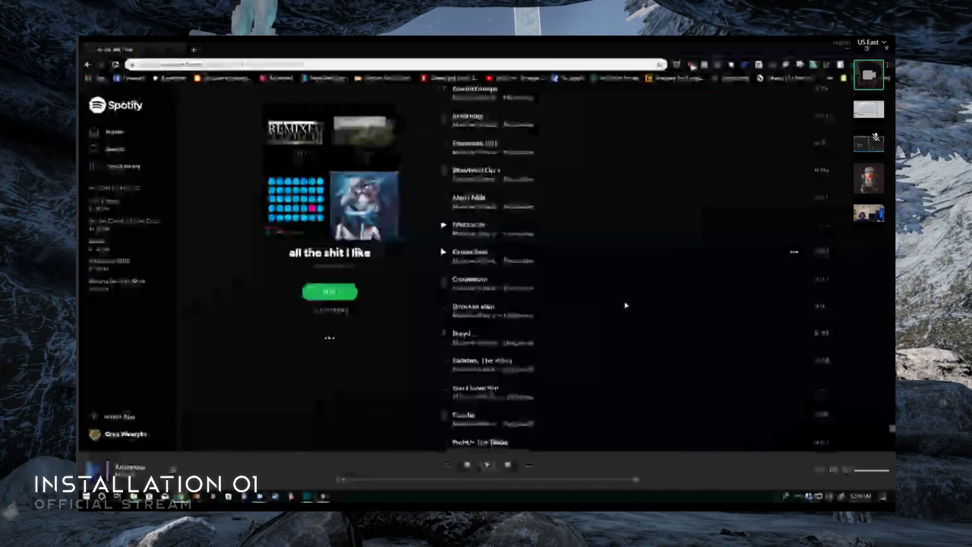
scroll(624, 307, down, 9)
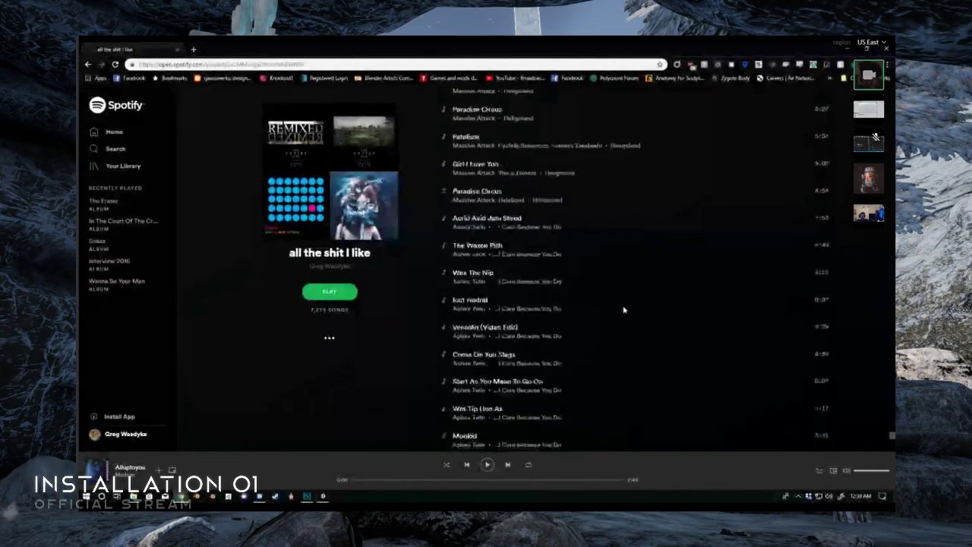
scroll(624, 309, down, 10)
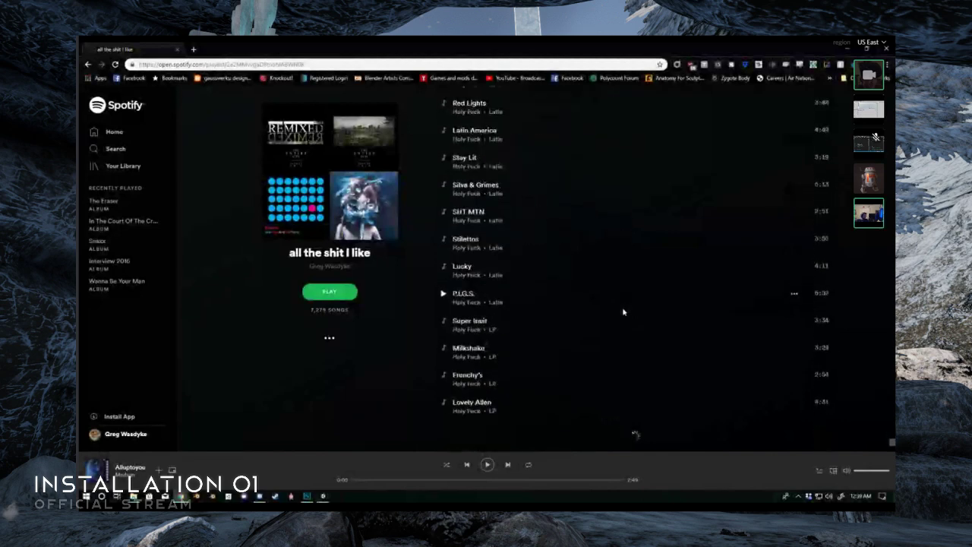
scroll(623, 312, down, 4)
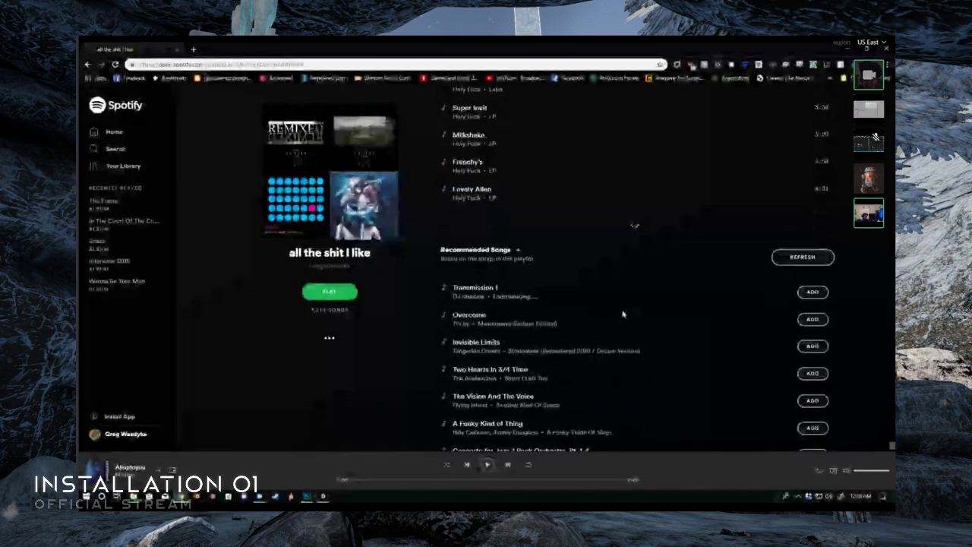
scroll(623, 313, down, 3)
- Look through the playlist around the Holy Fuck songs and on past TV On The Radio to the Flying Lotus songs
scroll(623, 314, up, 5)
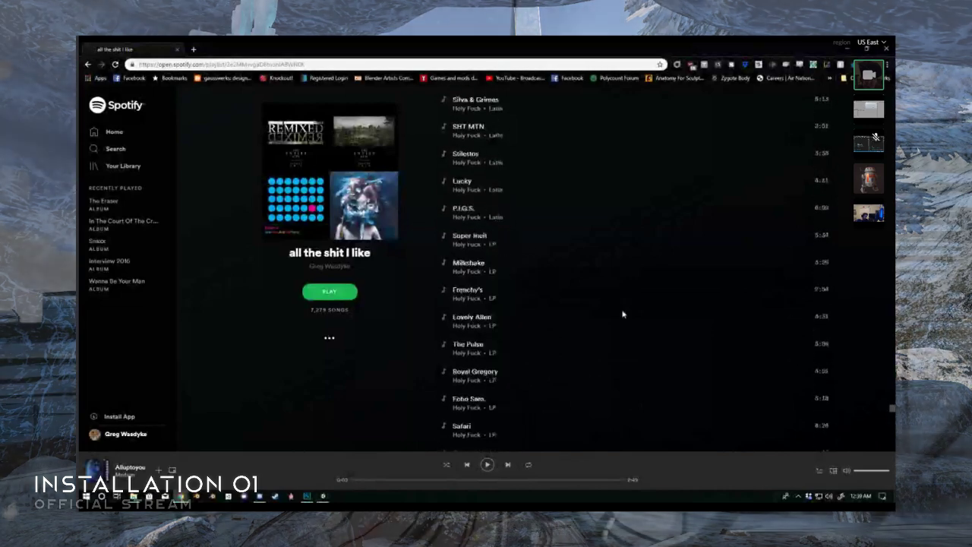
scroll(623, 314, up, 1)
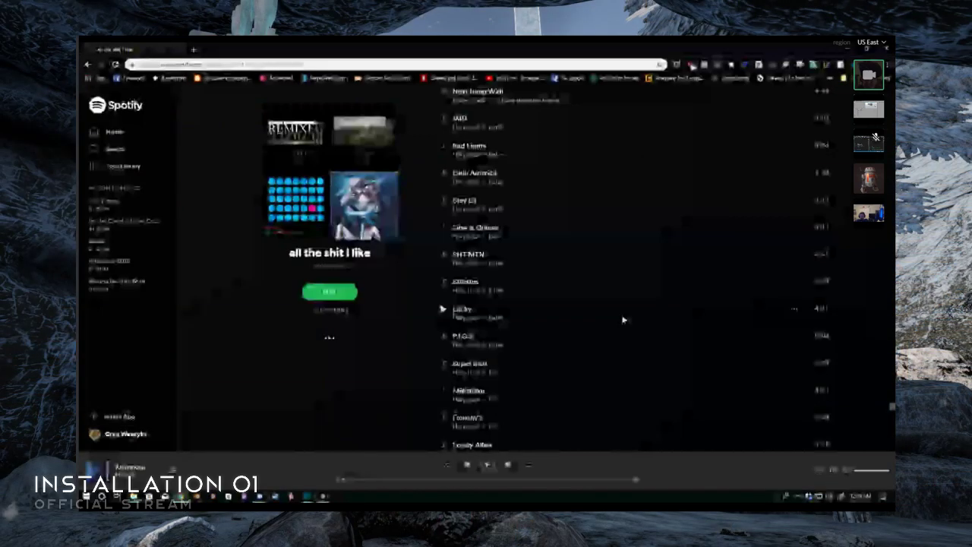
scroll(622, 319, down, 3)
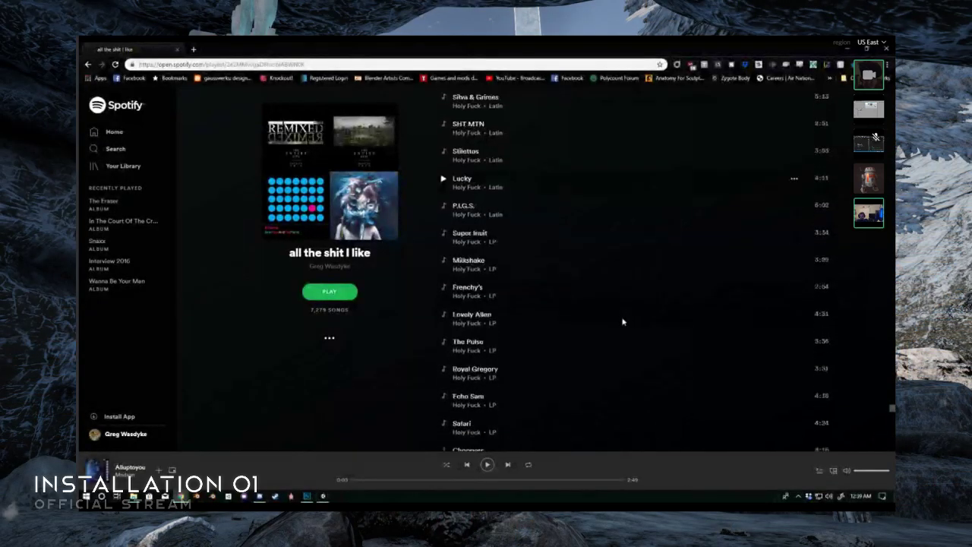
scroll(620, 321, down, 10)
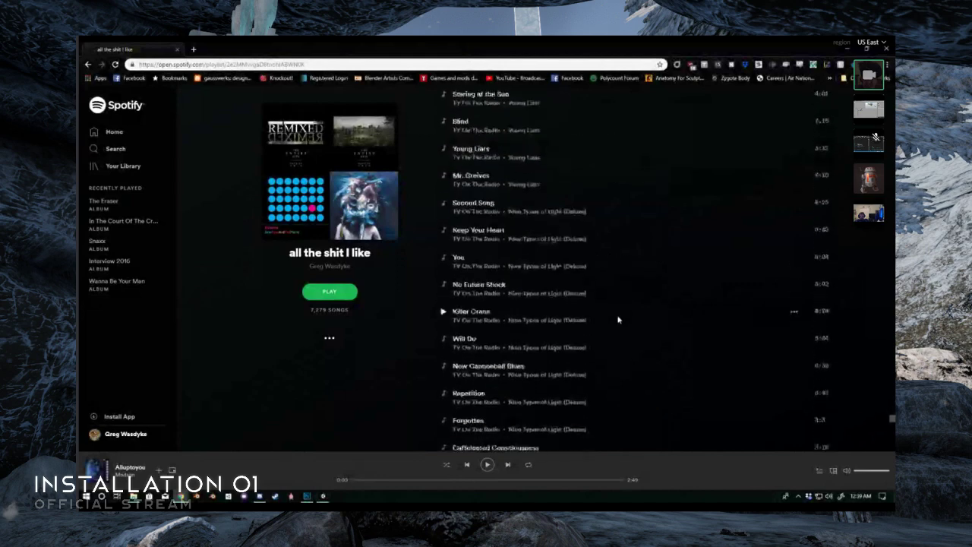
scroll(620, 320, down, 10)
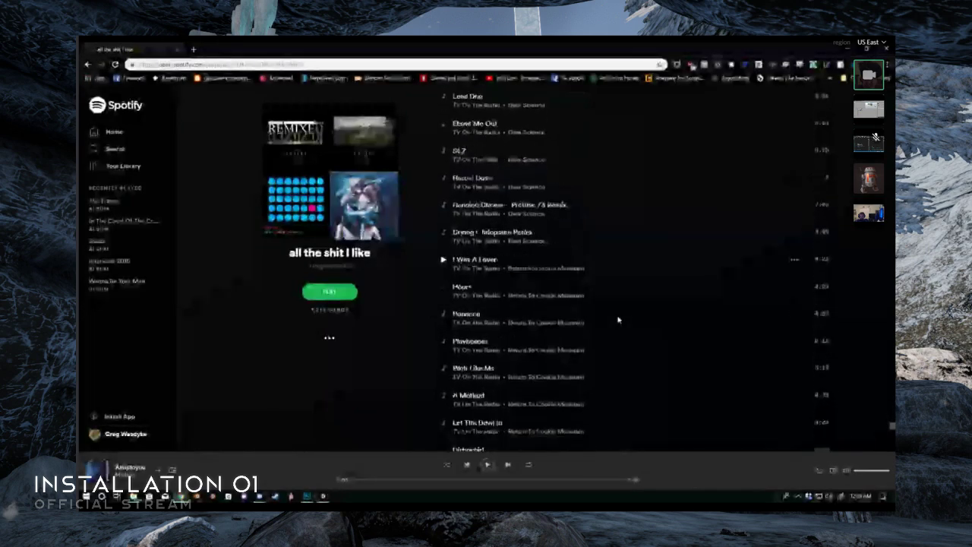
scroll(620, 320, down, 10)
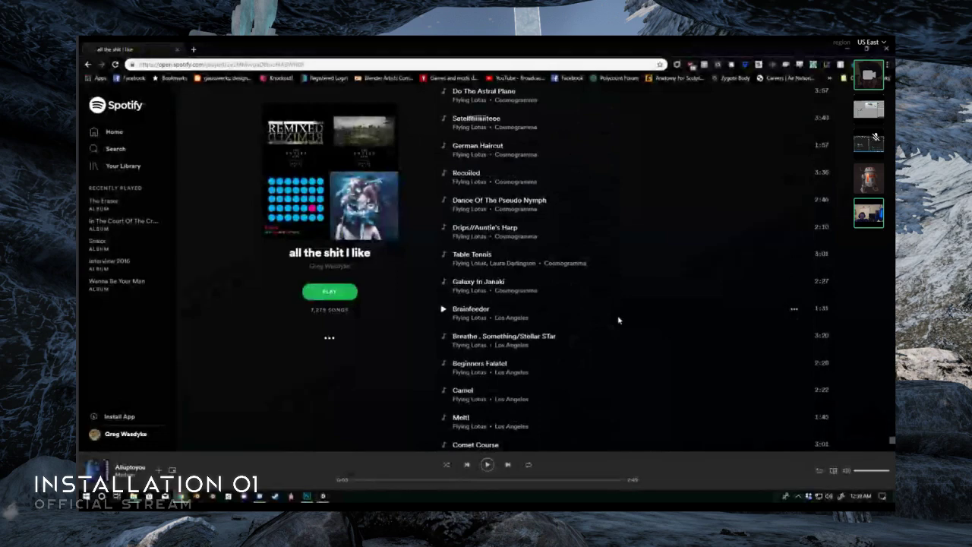
scroll(620, 322, down, 3)
scroll(619, 321, up, 15)
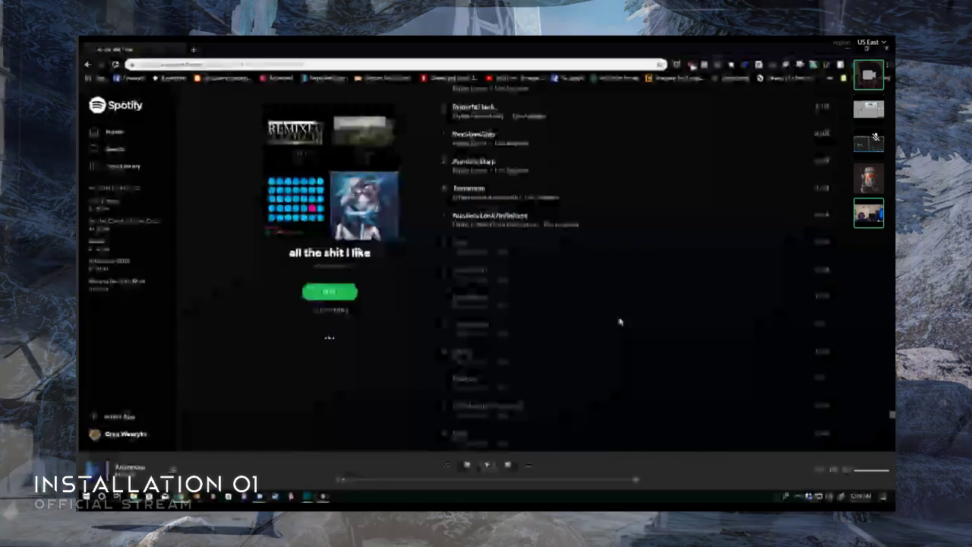
- Read through the playlist from the Savath & Savalas songs past the Erykah Badu songs to the Battles songs
scroll(619, 321, down, 10)
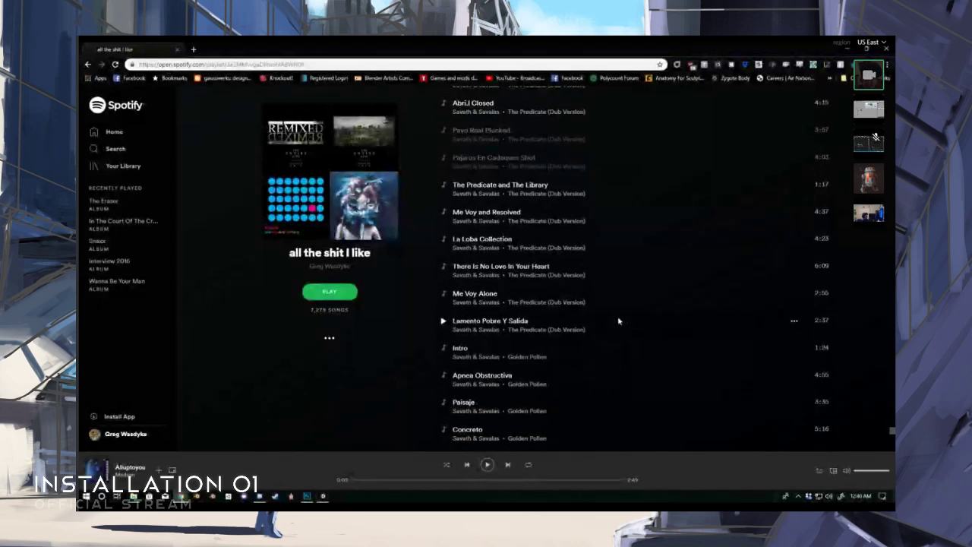
scroll(619, 320, down, 4)
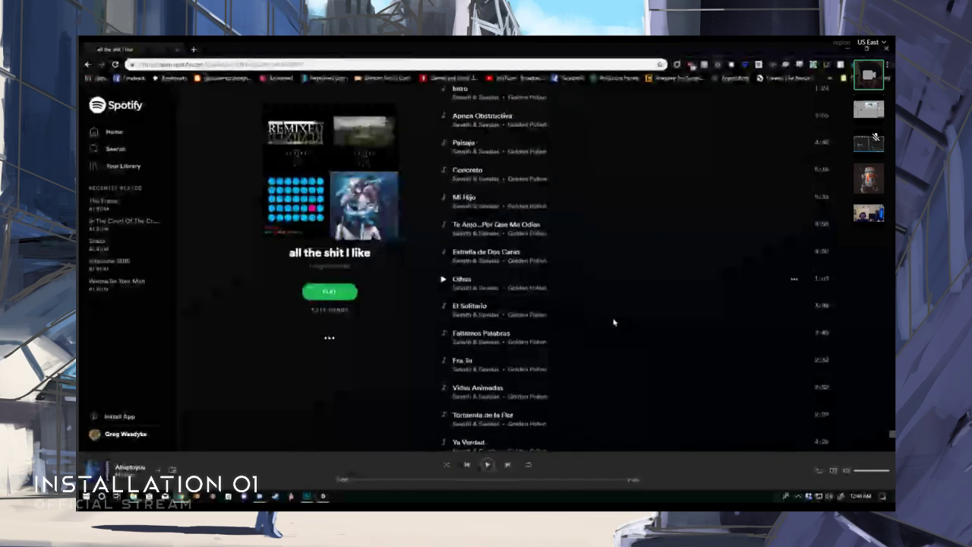
scroll(614, 322, down, 20)
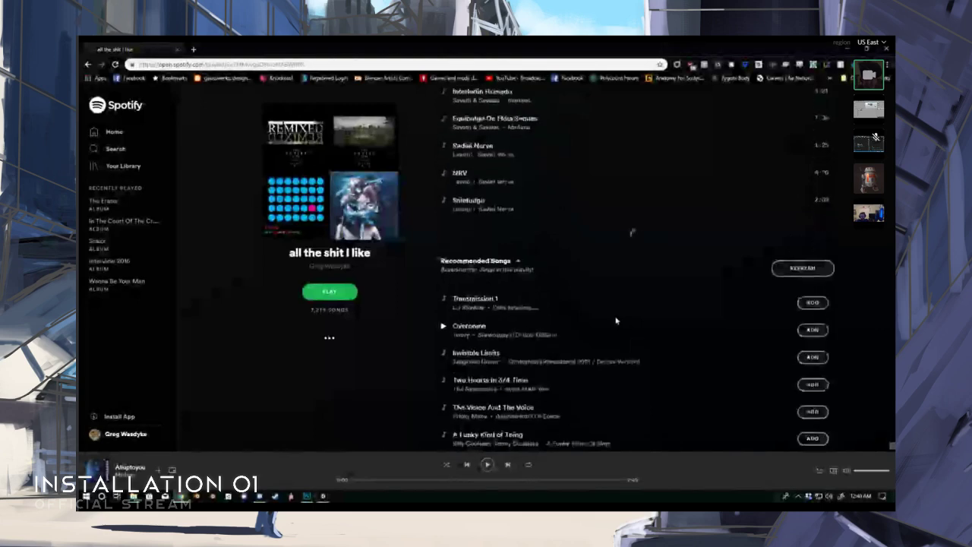
scroll(617, 321, down, 10)
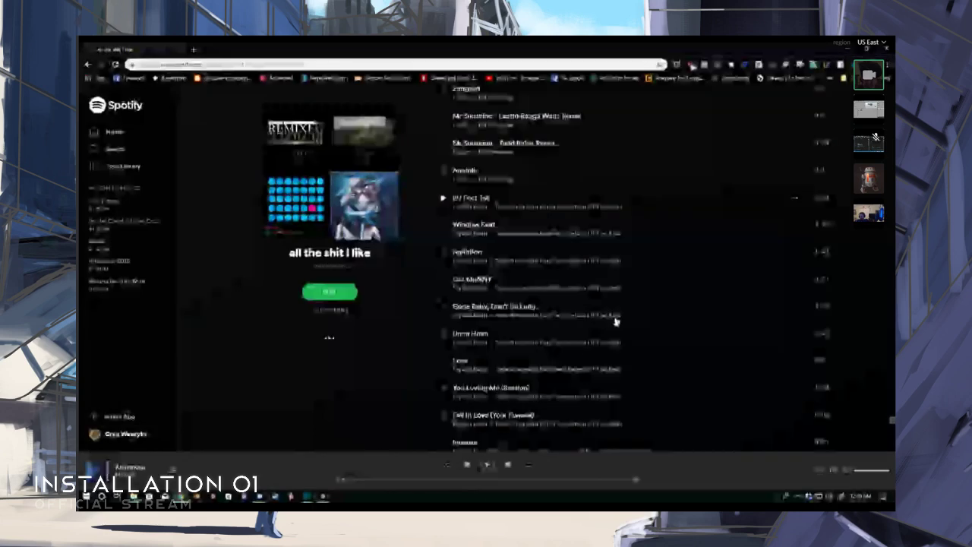
scroll(615, 321, down, 15)
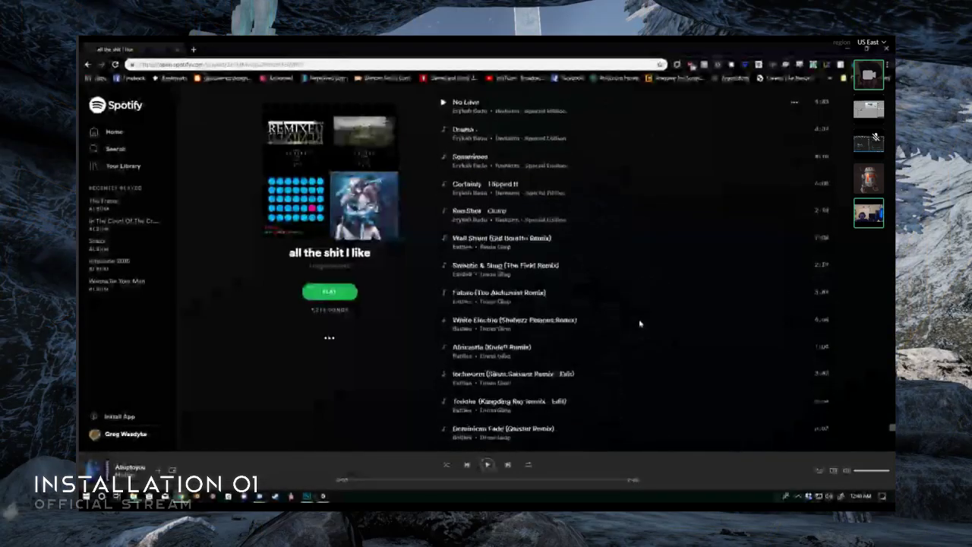
scroll(639, 324, down, 10)
scroll(654, 331, down, 5)
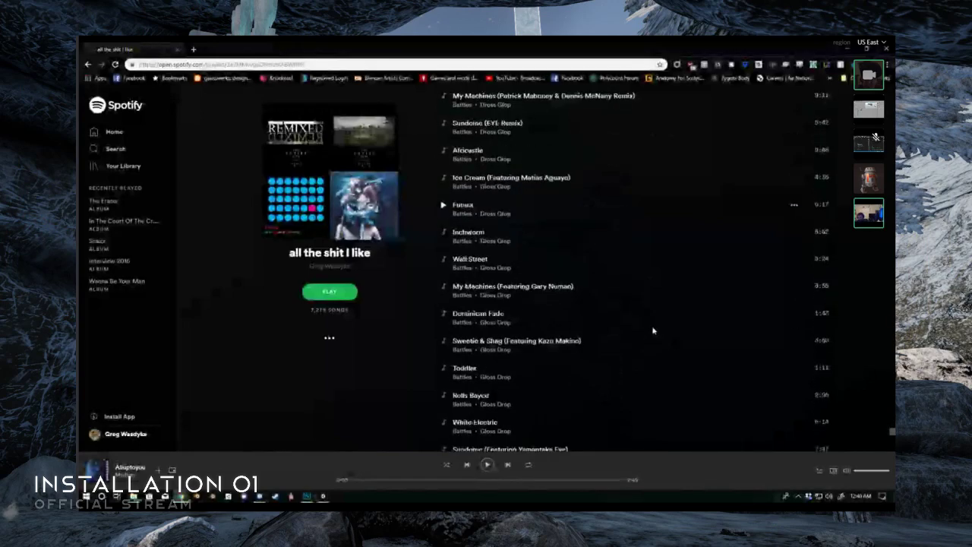
scroll(651, 329, down, 10)
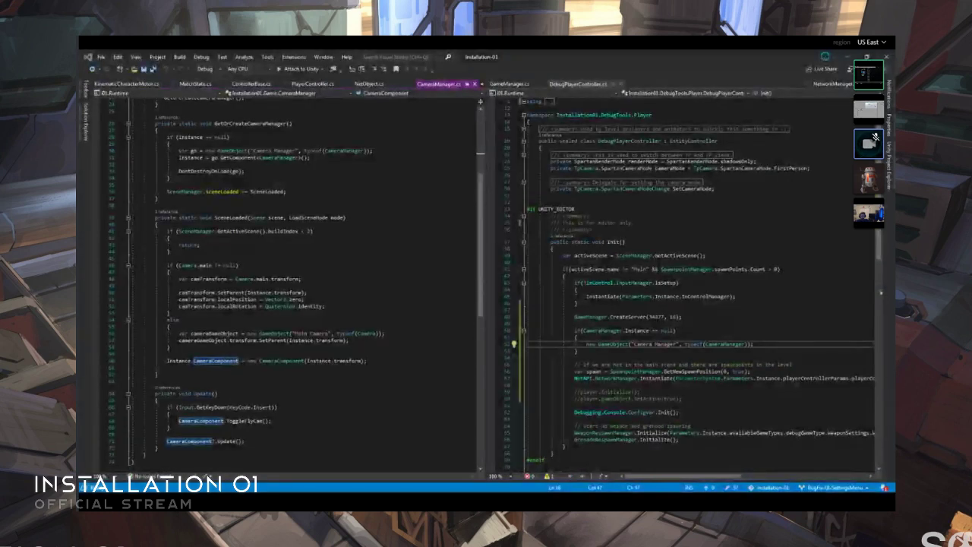
- Switch to Visual Studio and examine DebugPlayerController's Init method alongside CameraManager's GetOrCreateCameraManager and SceneLoaded methods
scroll(538, 333, down, 7)
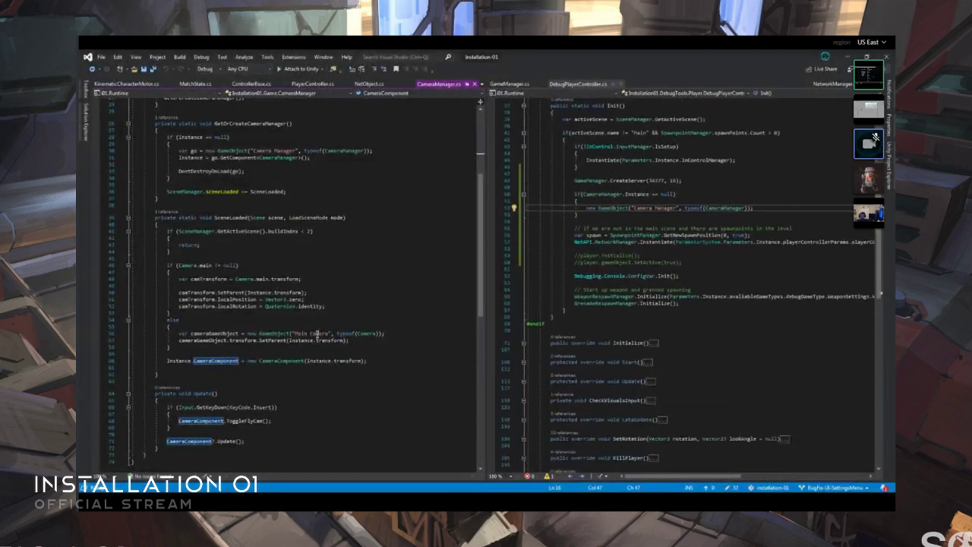
scroll(363, 371, up, 1)
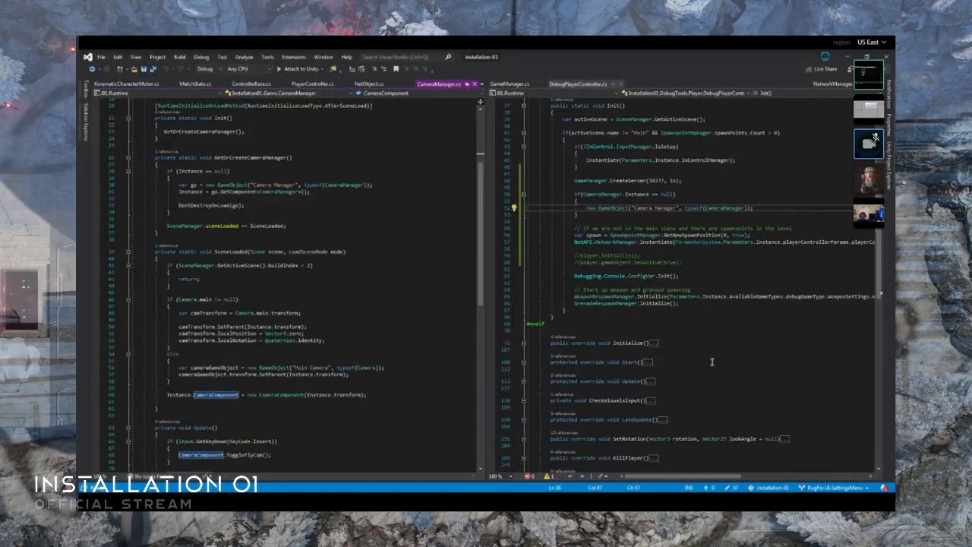
scroll(745, 343, up, 3)
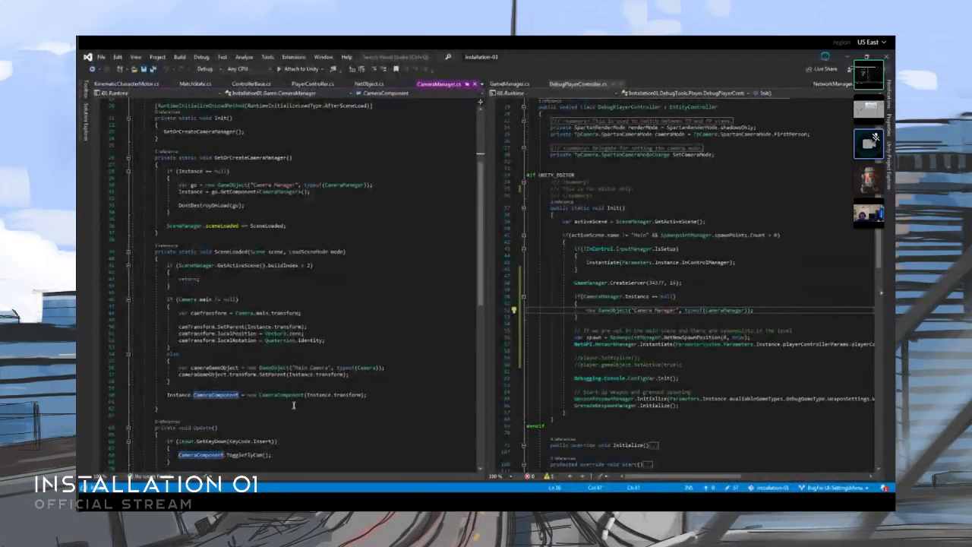
click(266, 417)
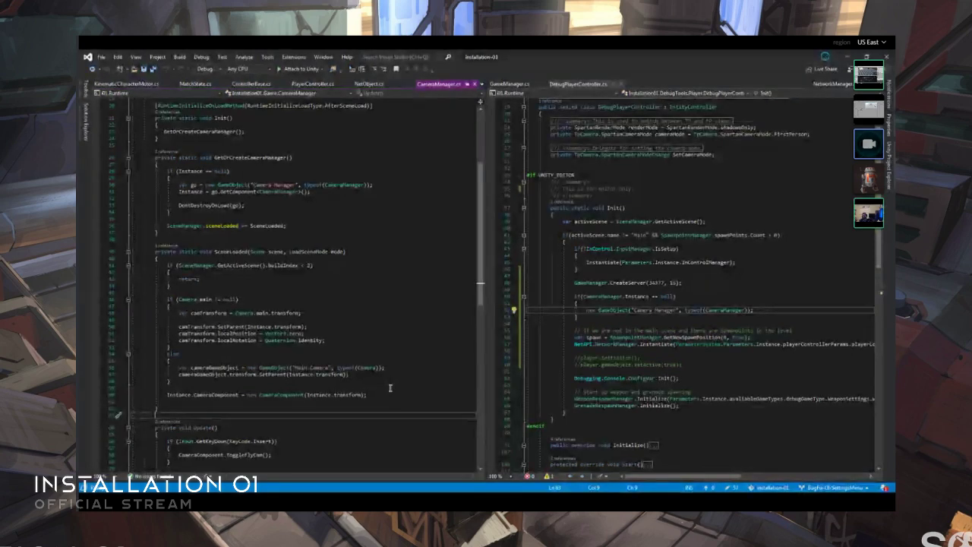
scroll(375, 381, up, 2)
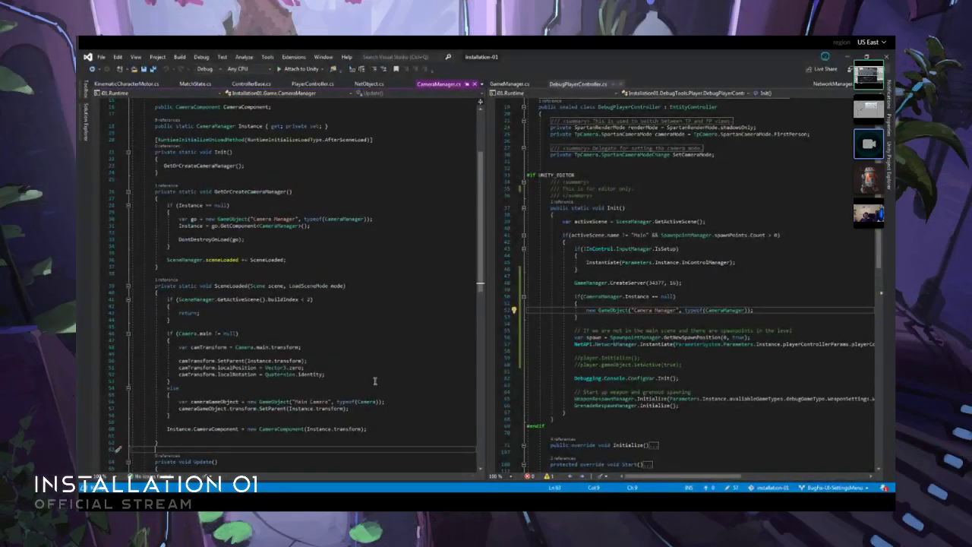
click(205, 390)
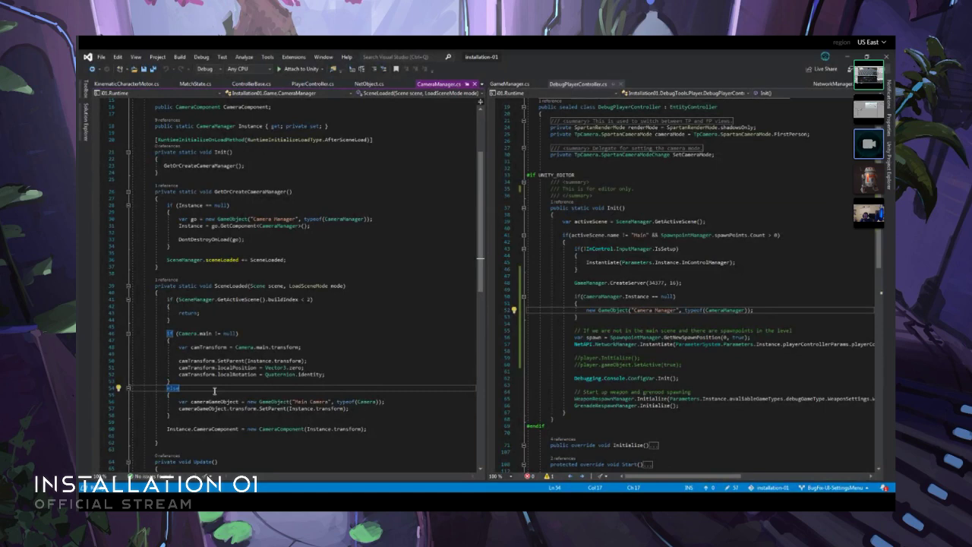
click(248, 355)
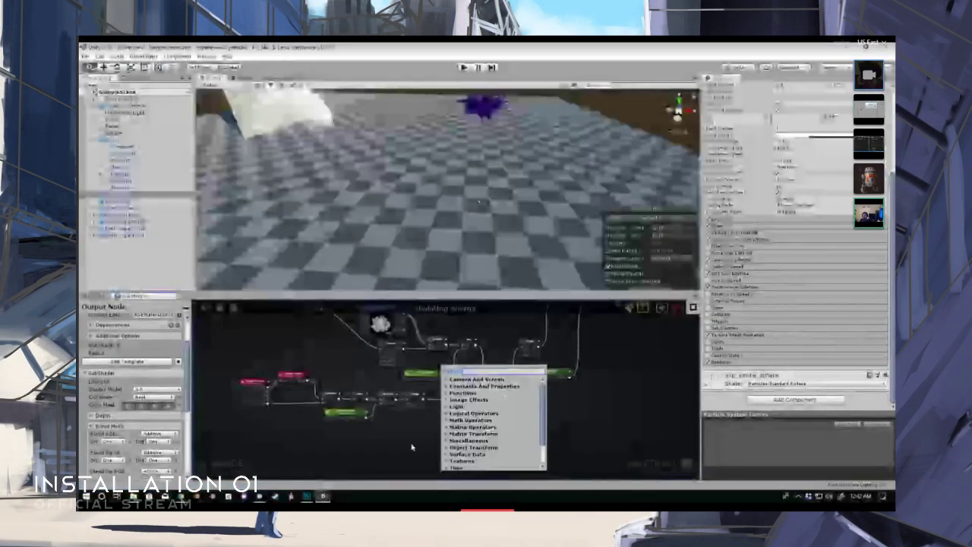
click(412, 448)
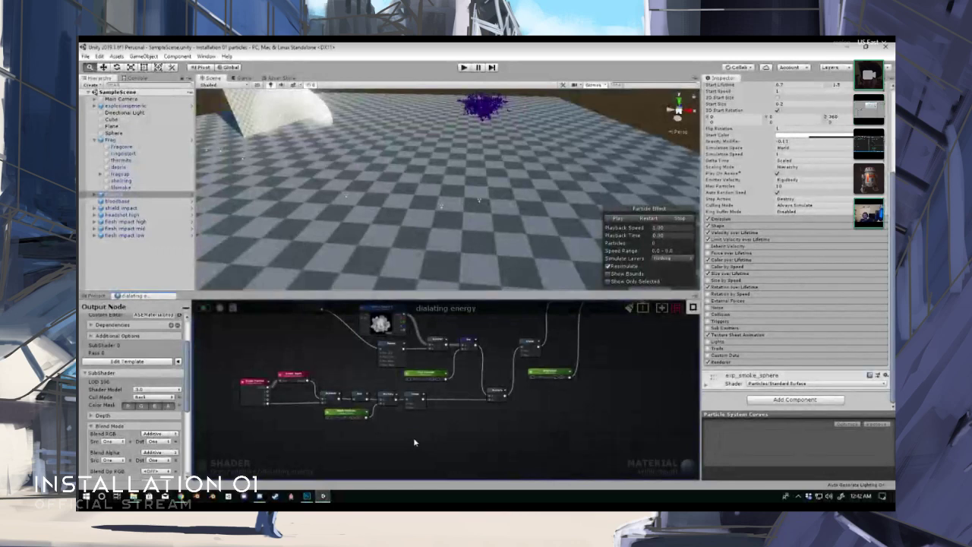
middle_drag(461, 392, 460, 402)
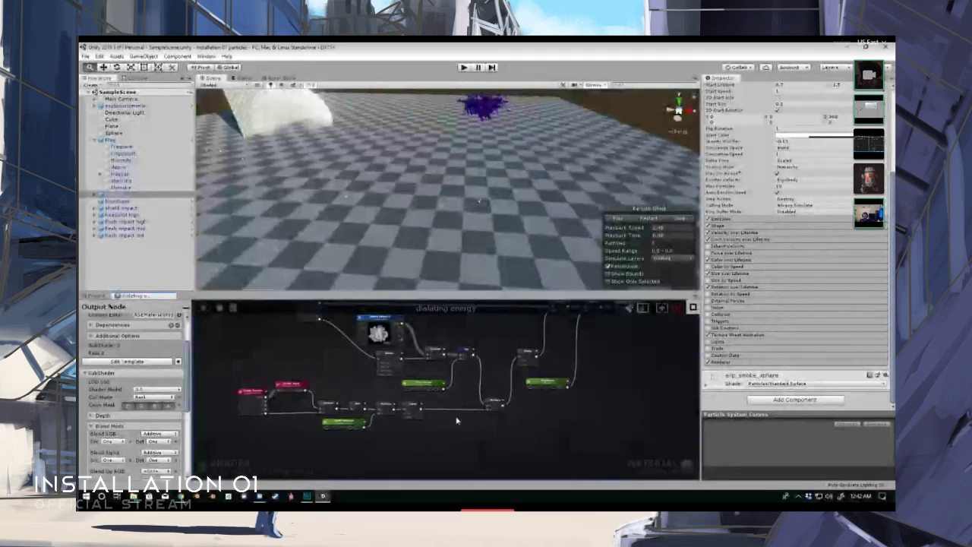
right_click(456, 420)
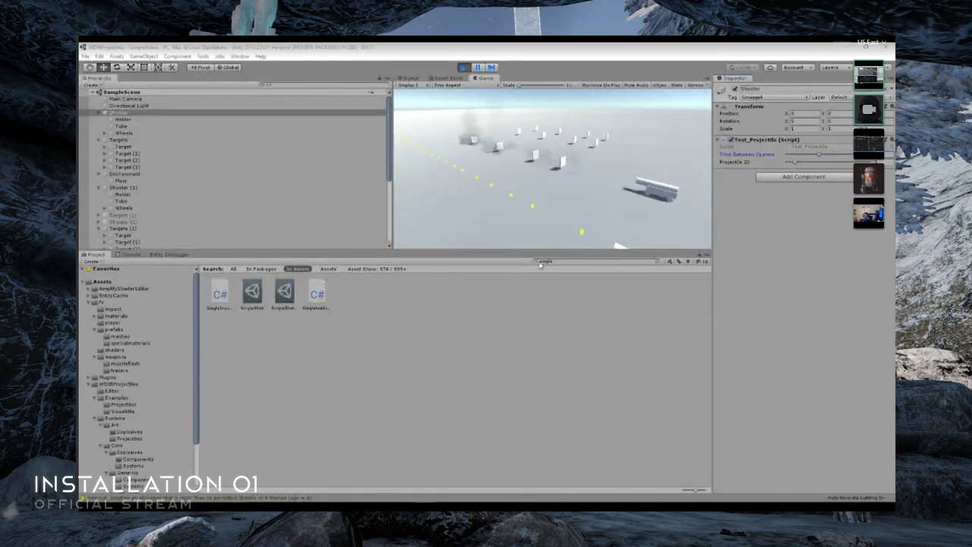
key(ctrl+p)
click(491, 392)
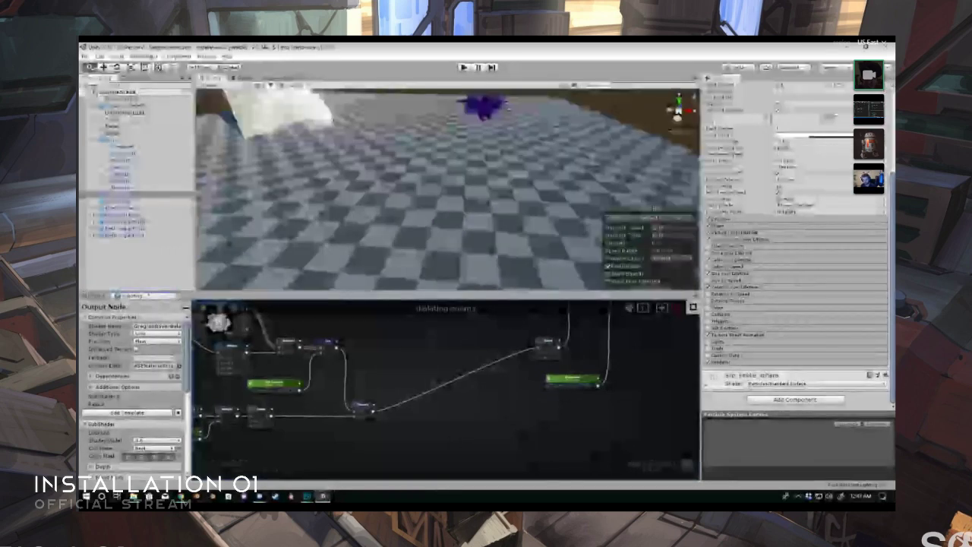
- In Unity, search the shader graph's node list for "texture" and add a Texture Object node near the Multiply node
middle_drag(405, 402, 396, 378)
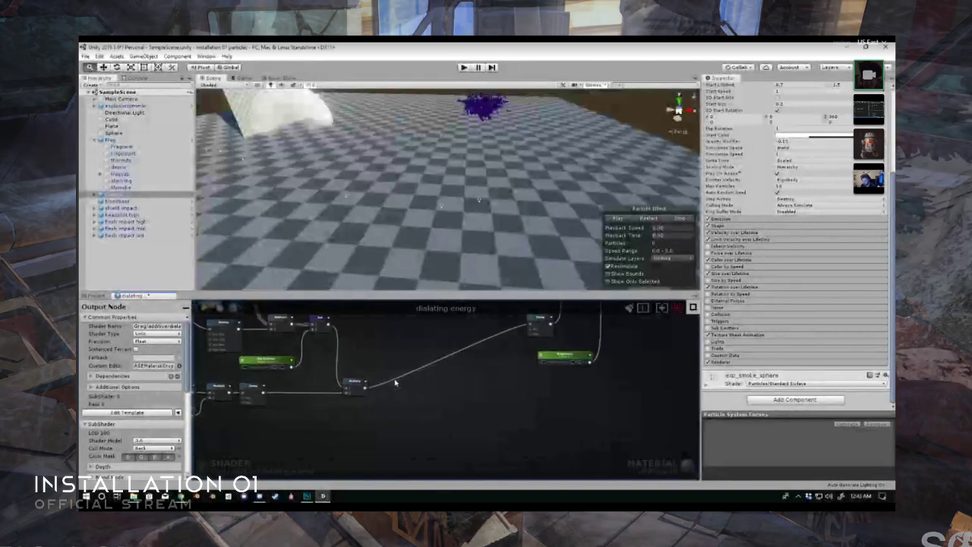
right_click(408, 398)
click(400, 395)
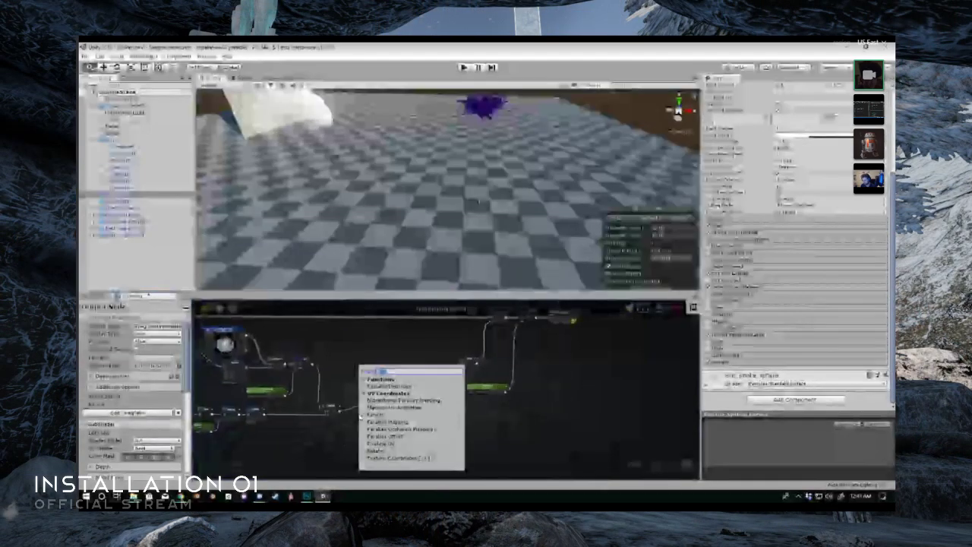
text(textures)
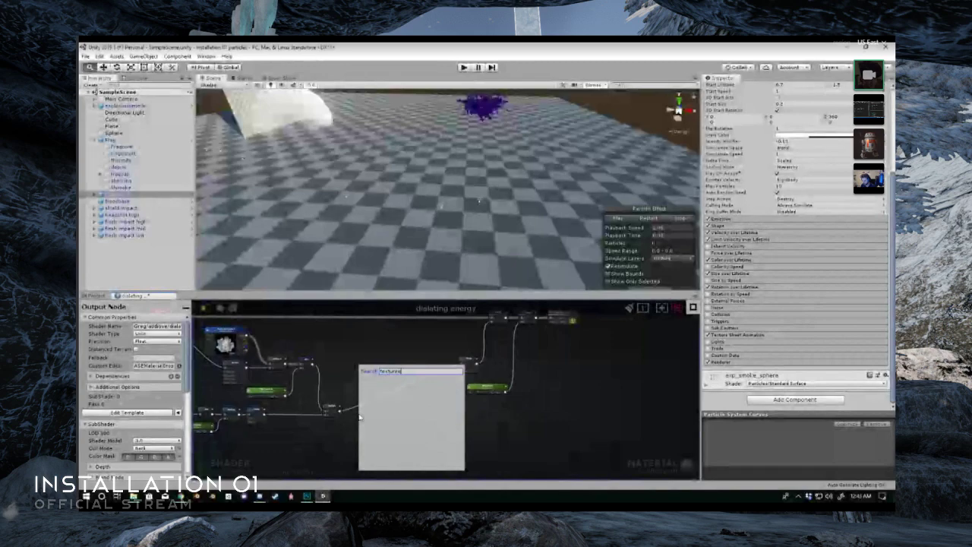
key(BackSpace)
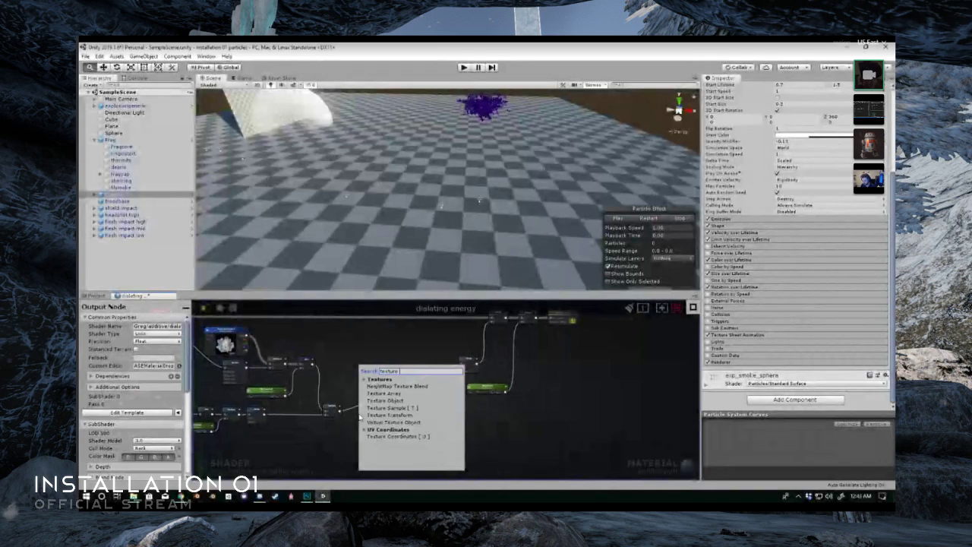
click(385, 400)
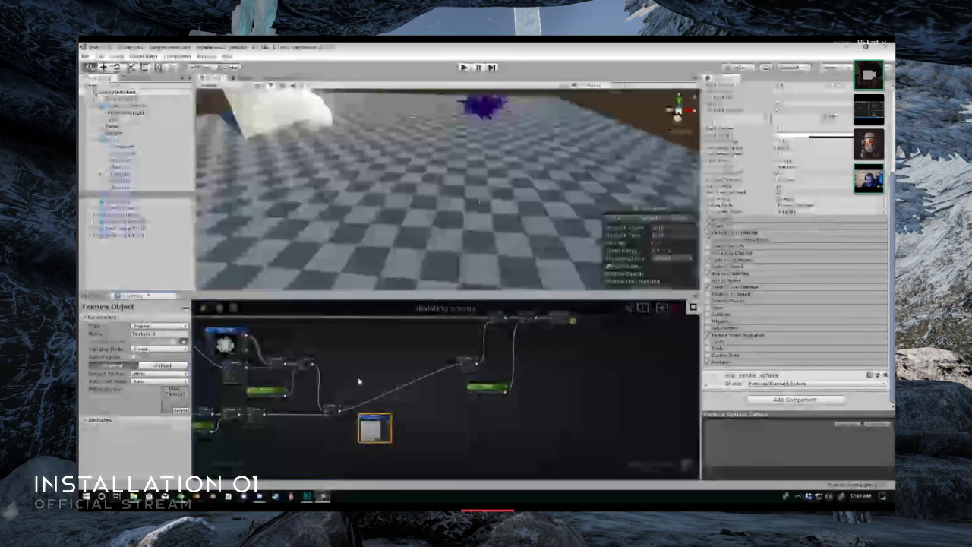
- Move the new Texture Object node to open space below the Clamp node and rename it Gradient
middle_drag(220, 334, 321, 346)
click(321, 346)
scroll(321, 350, up, 1)
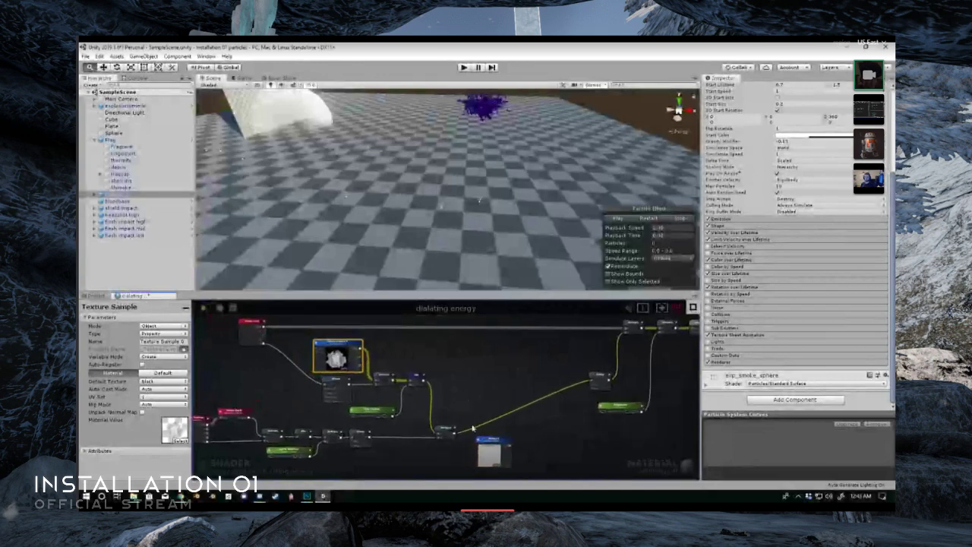
drag(493, 442, 408, 457)
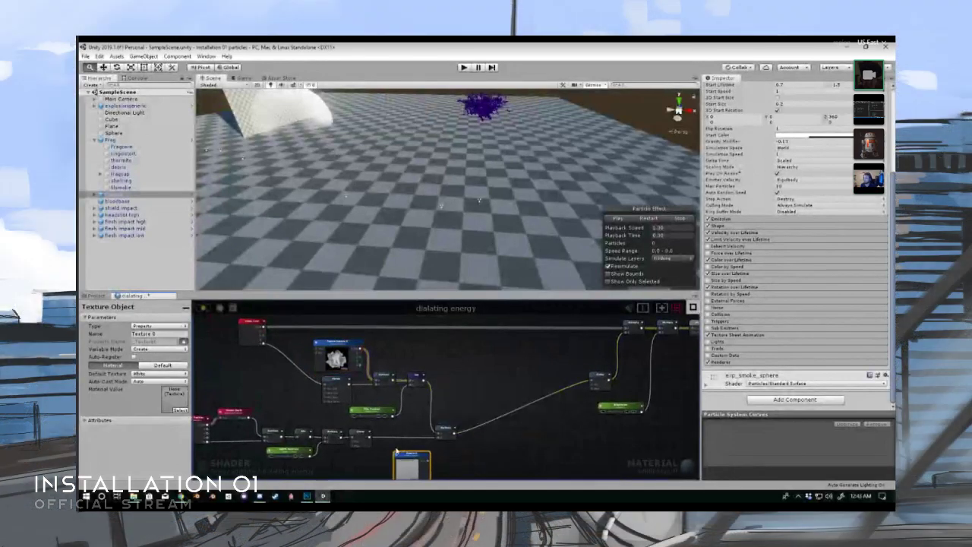
middle_drag(404, 448, 382, 381)
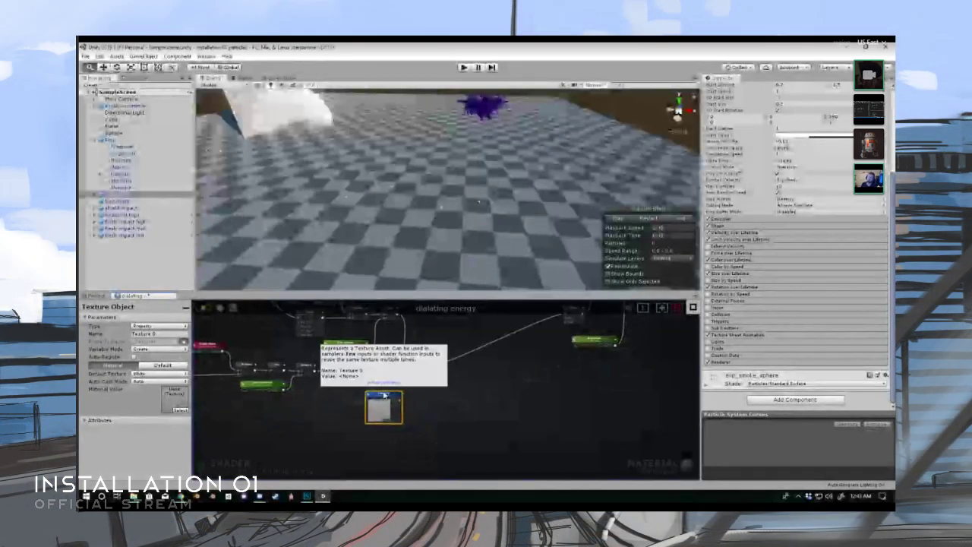
scroll(385, 395, up, 3)
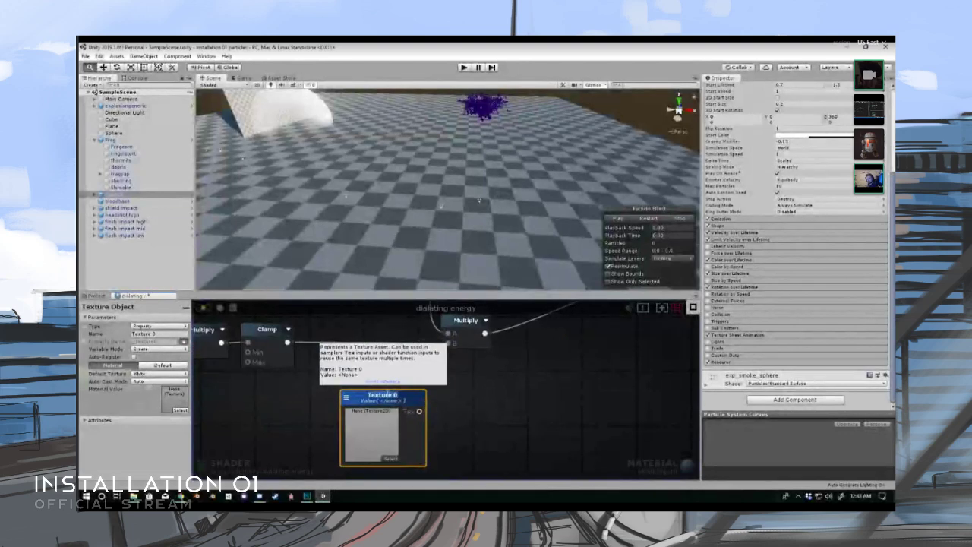
text(Gradient)
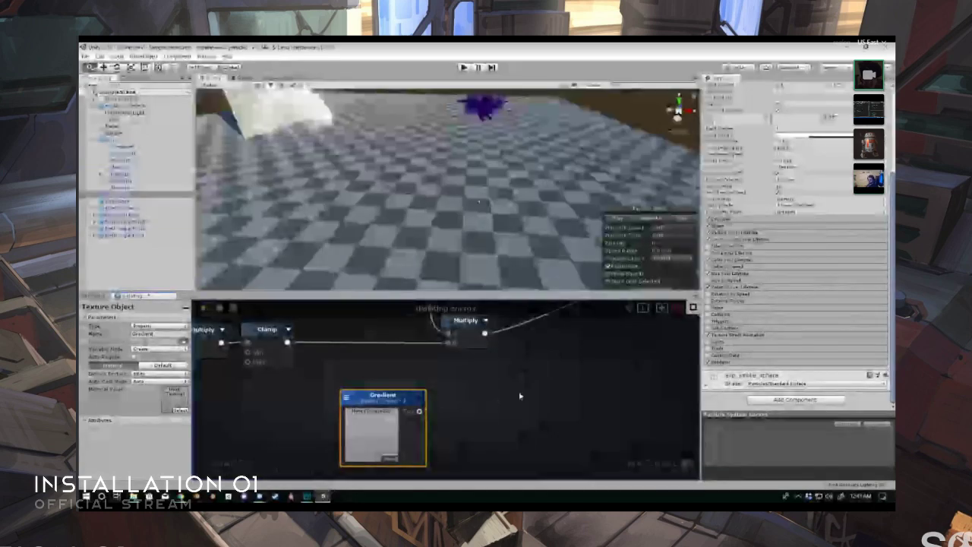
- Examine the dialating energy graph's connections from the texture sample and Clamp branches to the Multiply node, together with the separate Gradient node
click(505, 385)
scroll(465, 388, down, 3)
middle_drag(475, 387, 466, 408)
scroll(454, 418, up, 1)
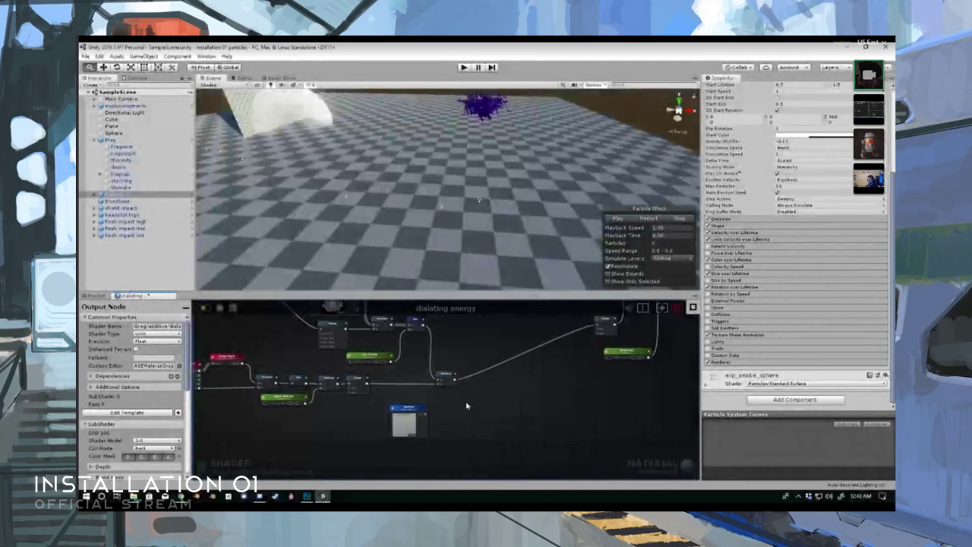
middle_drag(466, 406, 463, 408)
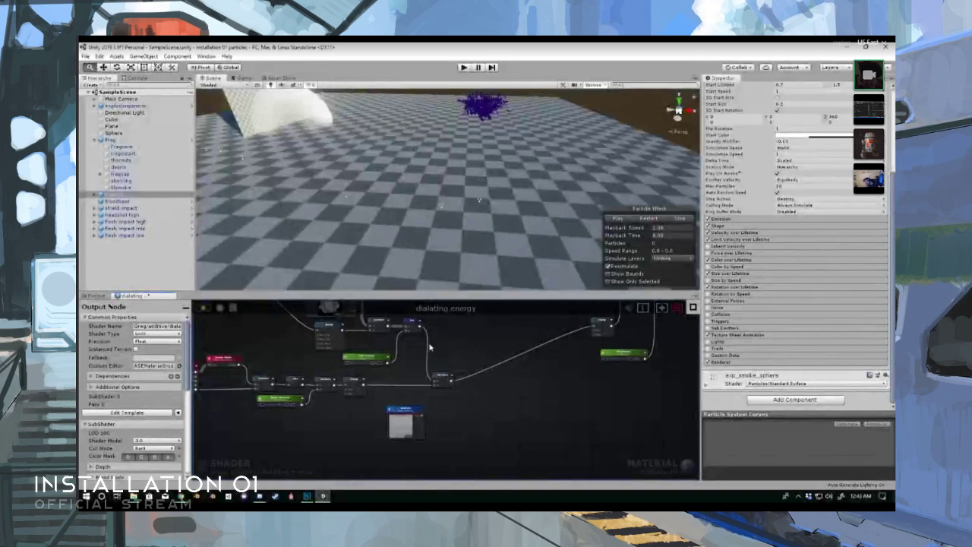
mouse_move(430, 347)
middle_down()
mouse_move(443, 344)
mouse_move(429, 353)
middle_up()
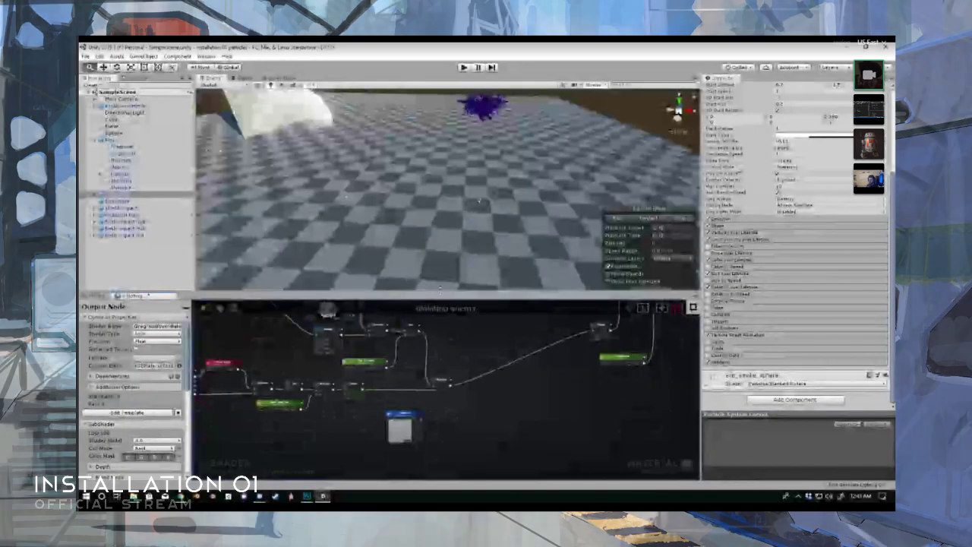
drag(440, 290, 440, 174)
scroll(454, 334, up, 4)
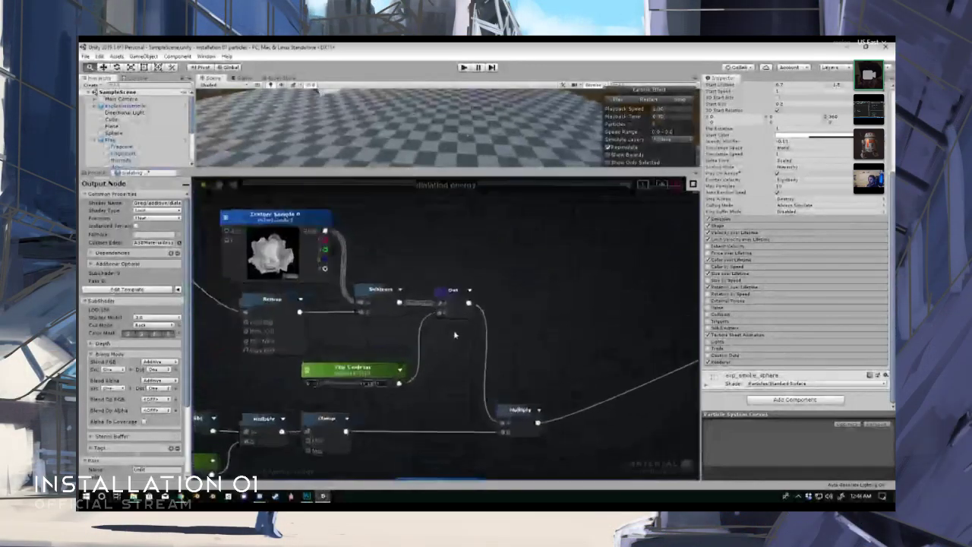
middle_drag(454, 335, 451, 295)
scroll(441, 247, down, 6)
scroll(454, 249, up, 2)
scroll(454, 249, up, 5)
scroll(454, 248, down, 1)
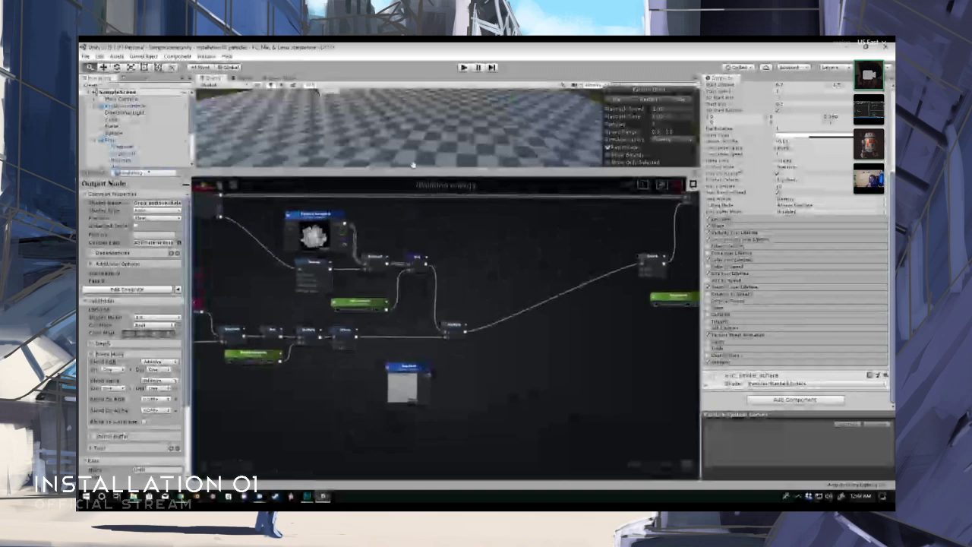
drag(415, 169, 414, 296)
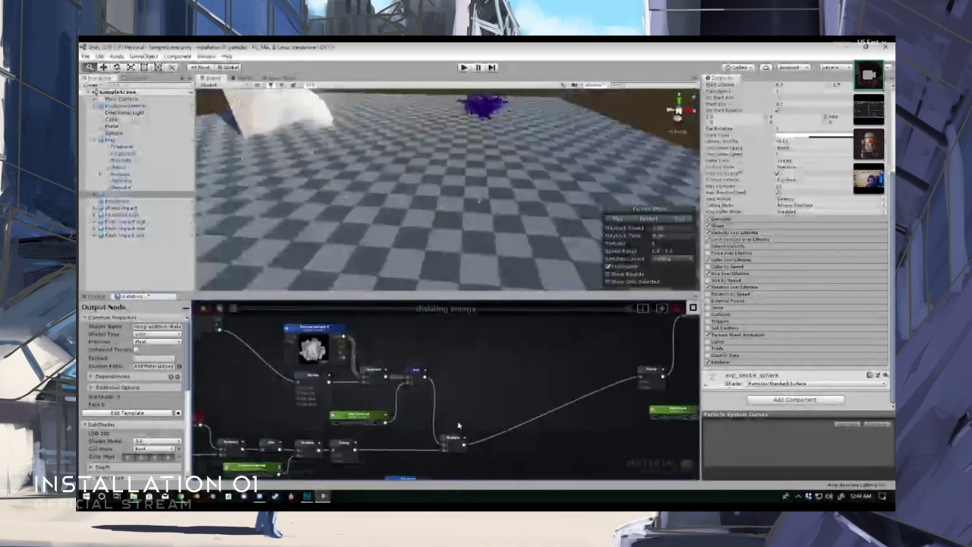
middle_drag(459, 426, 421, 384)
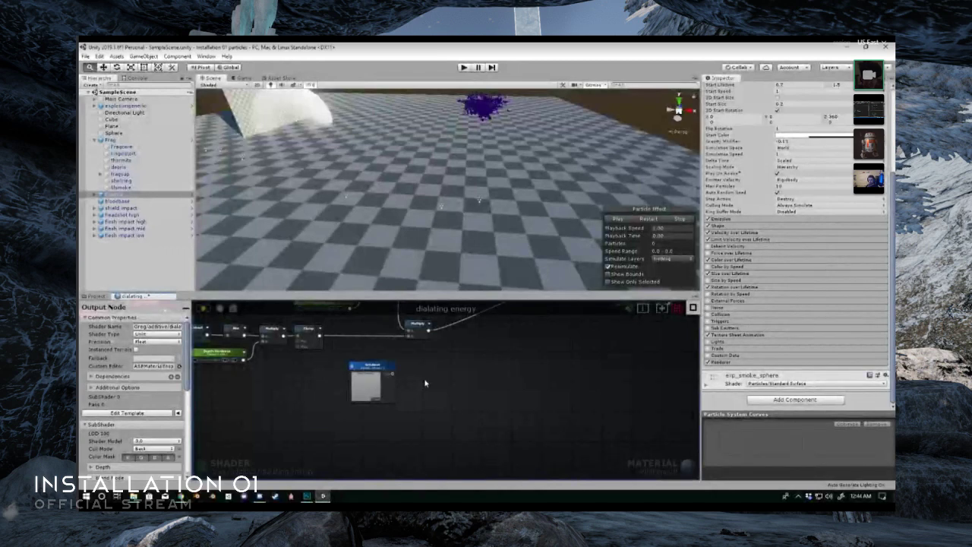
middle_drag(440, 383, 416, 374)
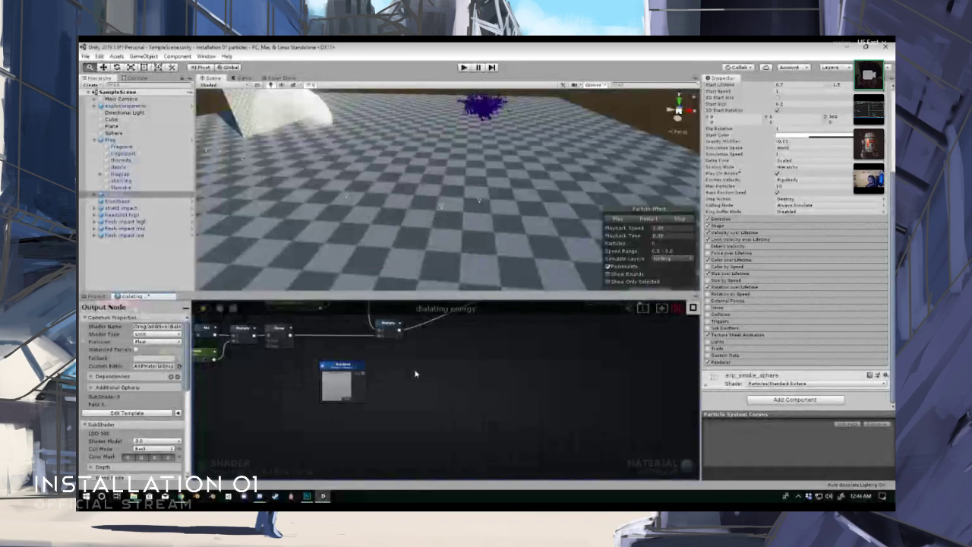
- From the open space beside the Gradient node, search the shader graph's node list for "uv"
scroll(406, 375, up, 1)
middle_drag(396, 364, 380, 384)
right_click(380, 382)
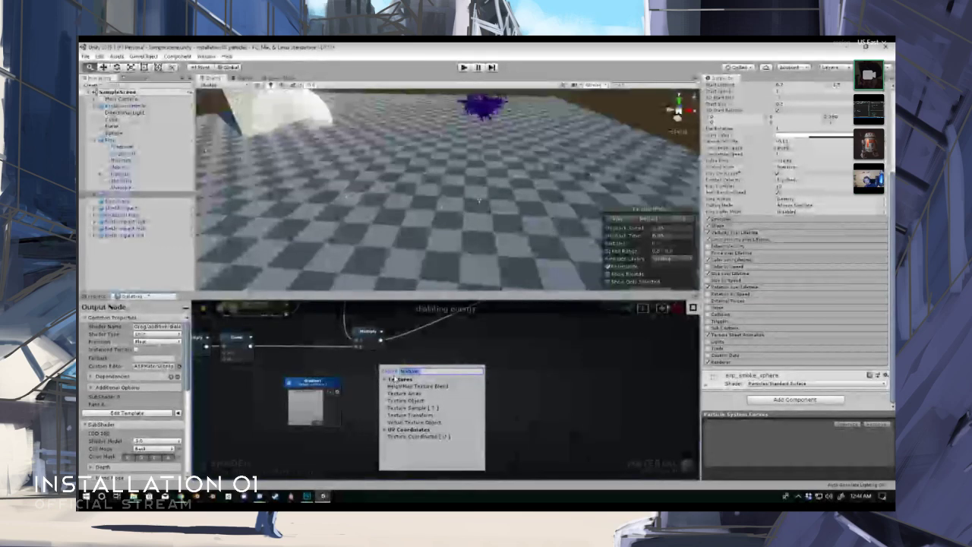
key(BackSpace)
text(s)
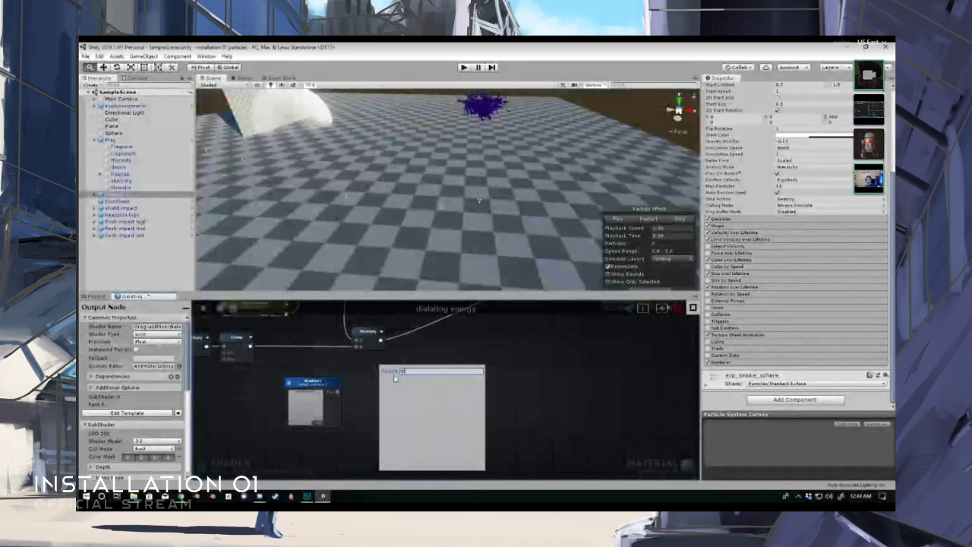
key(BackSpace)
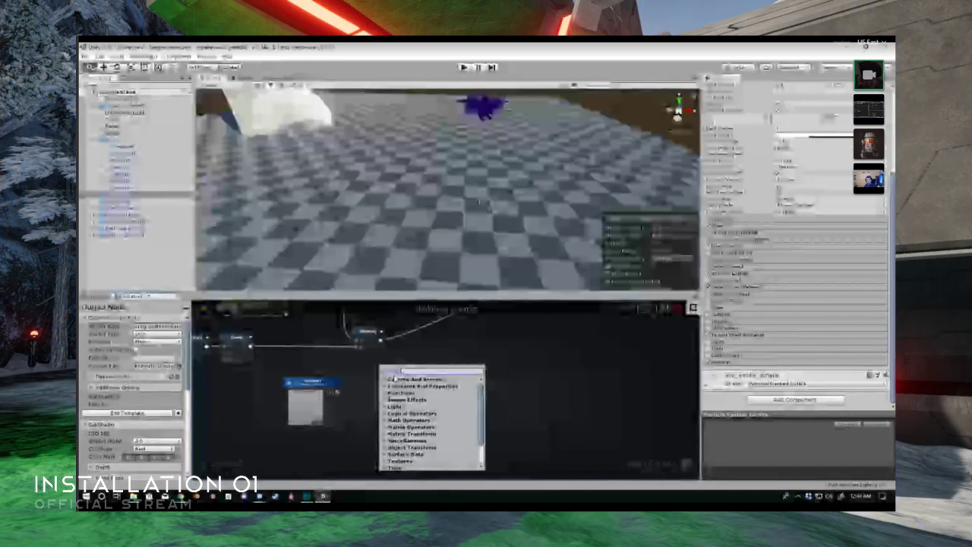
text(uv)
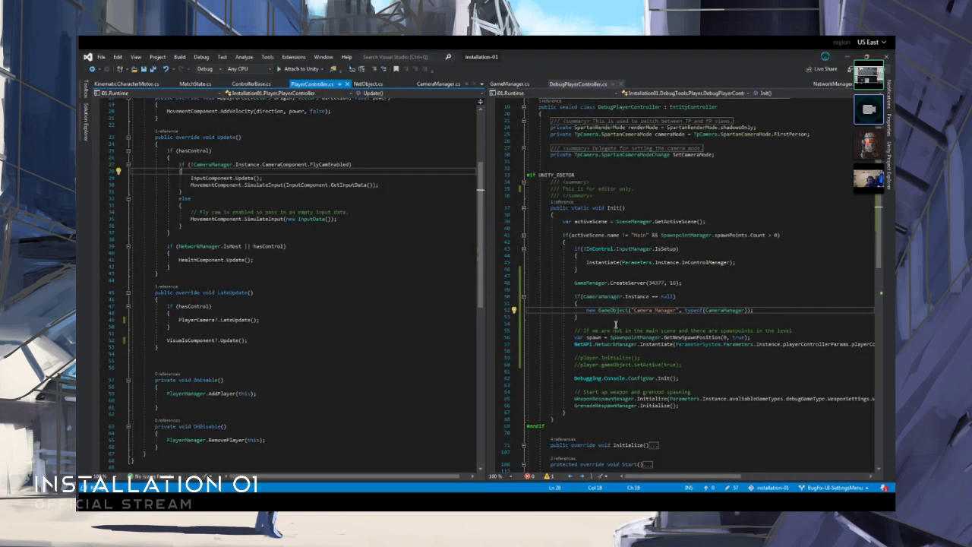
- In Visual Studio, comment out CameraManager.Instance.CameraComponent.FlyCamEnabled in PlayerController's Update condition, substitute false, and save the file
click(616, 326)
scroll(615, 325, down, 2)
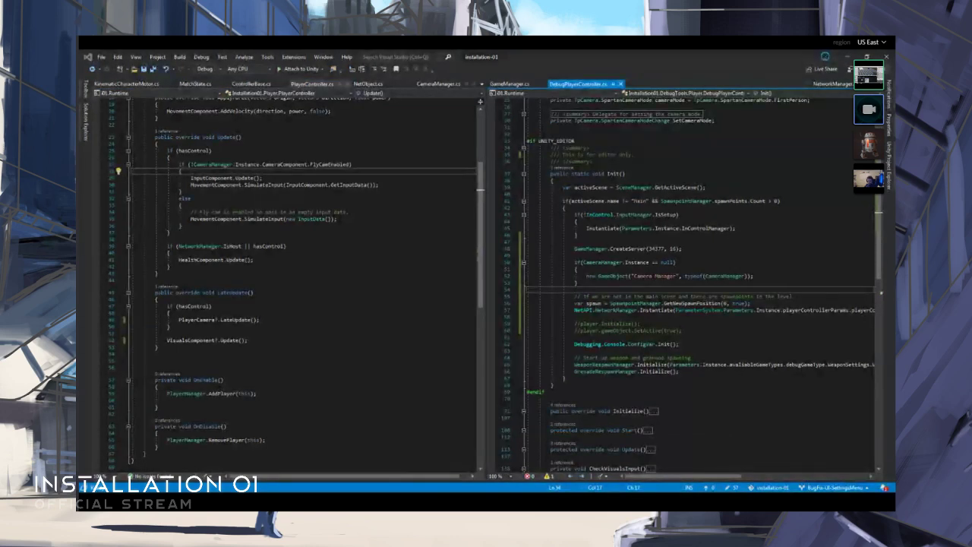
click(303, 181)
scroll(302, 181, up, 2)
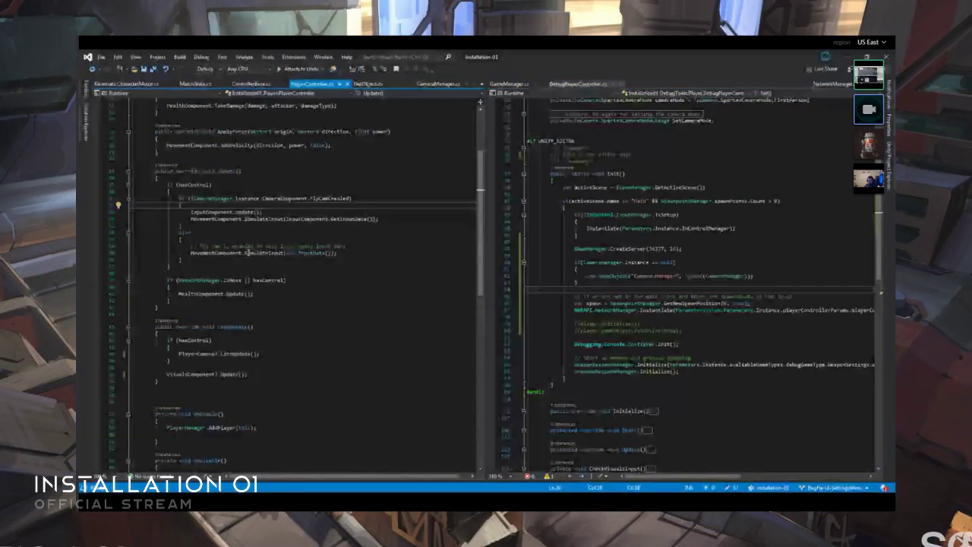
drag(194, 199, 332, 202)
click(352, 199)
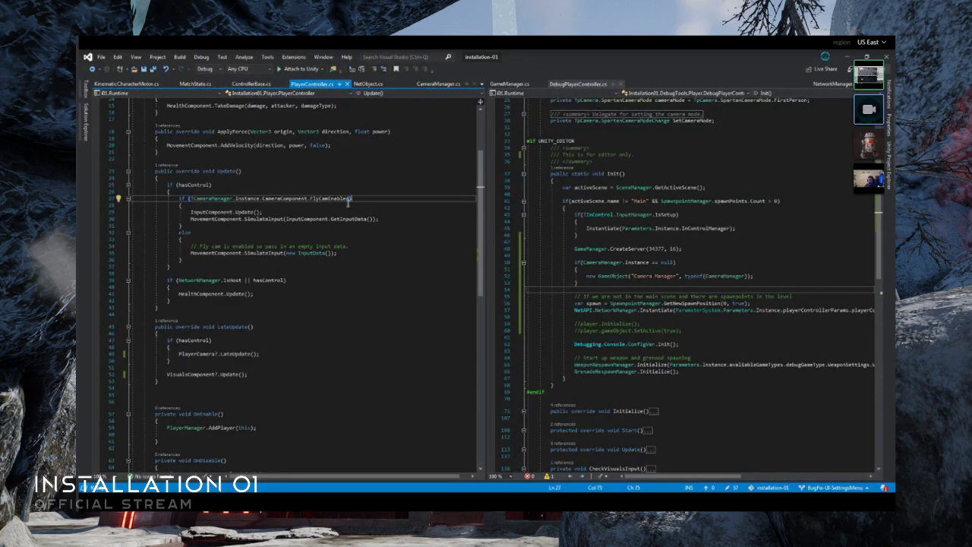
drag(196, 200, 351, 199)
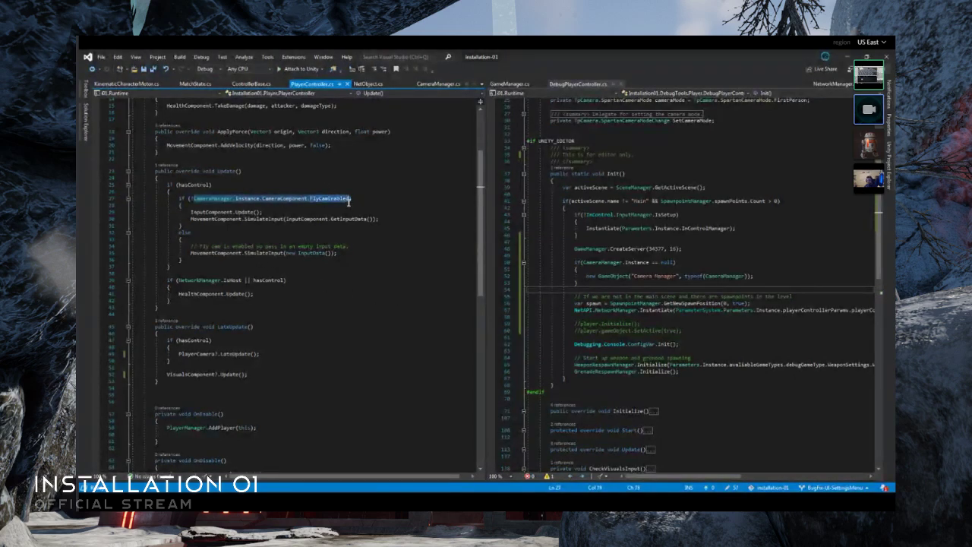
click(373, 69)
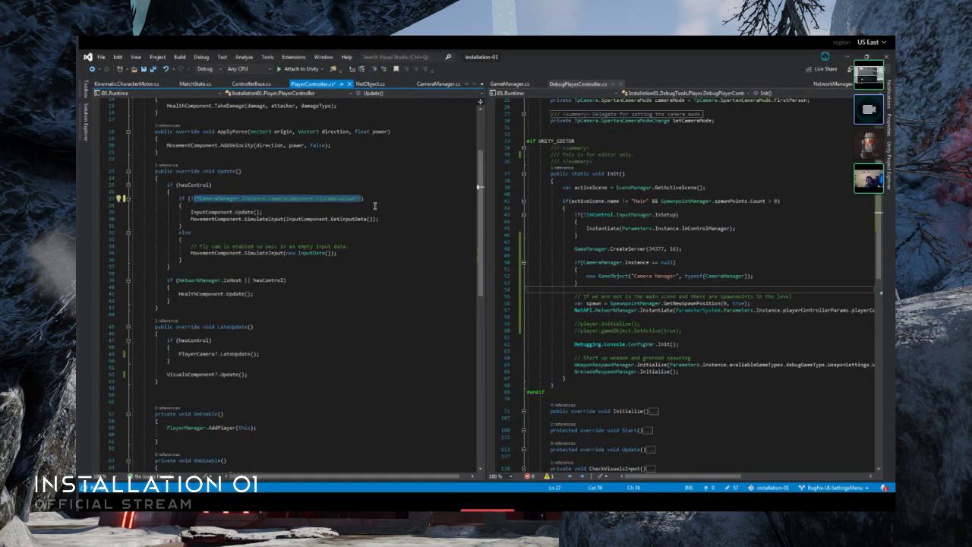
key(Right)
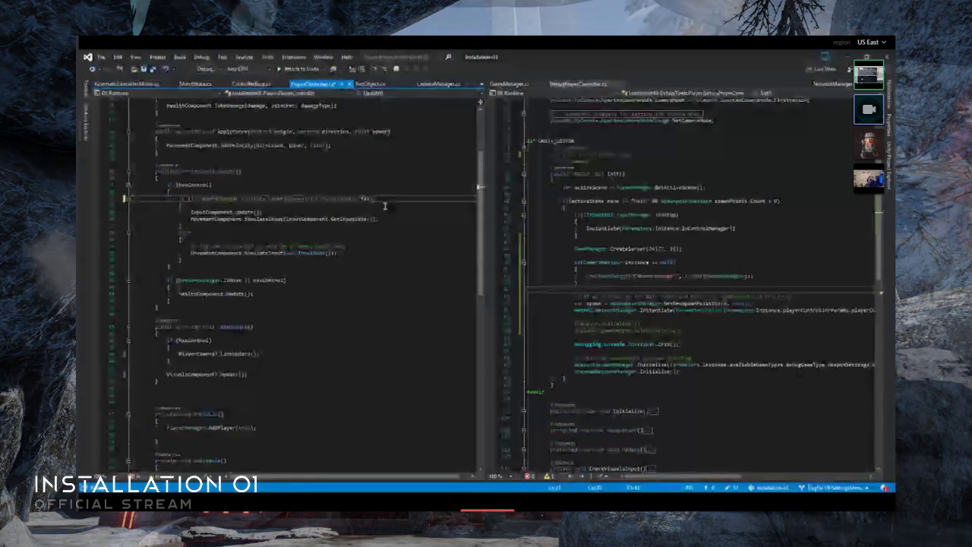
text(false)
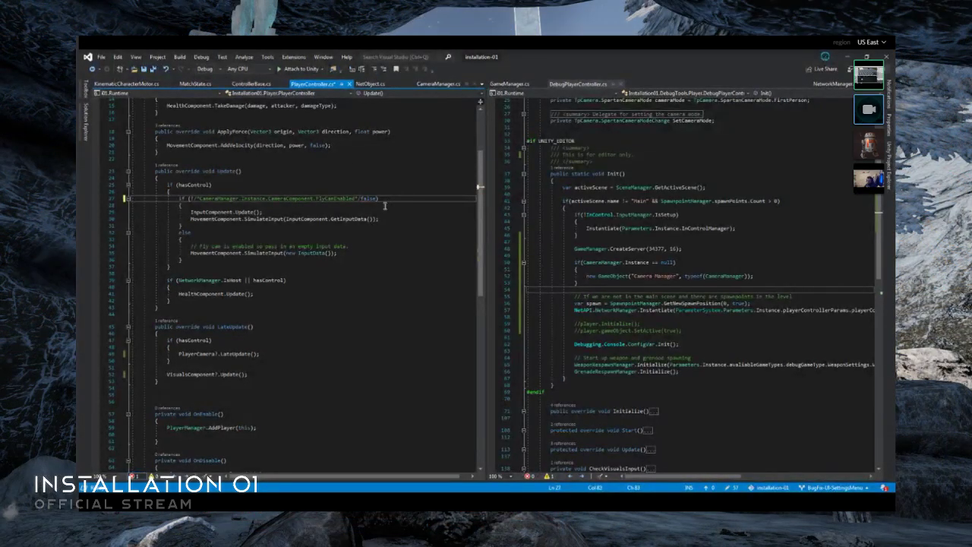
key(ctrl+s)
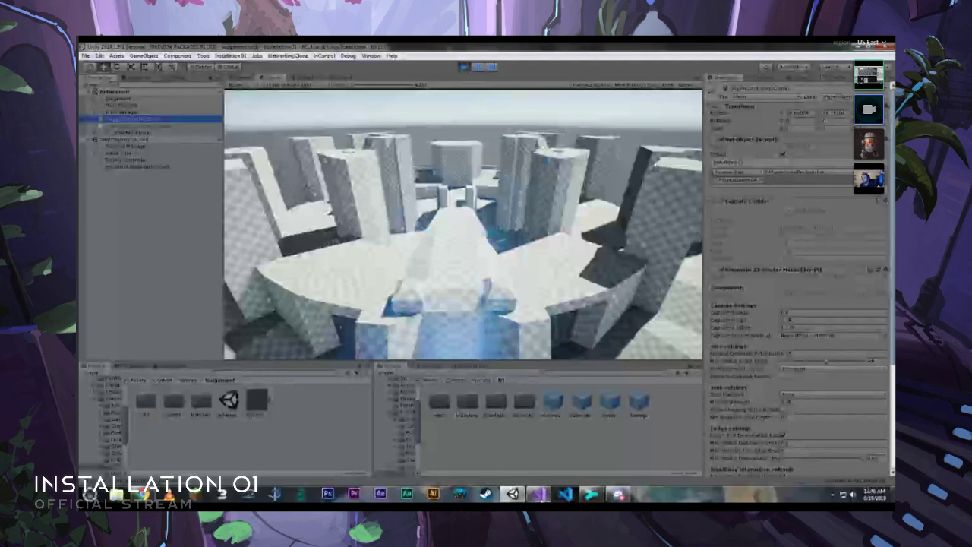
- Switch from Unity to Visual Studio and review the edited if/else block in PlayerController's Update method
click(540, 494)
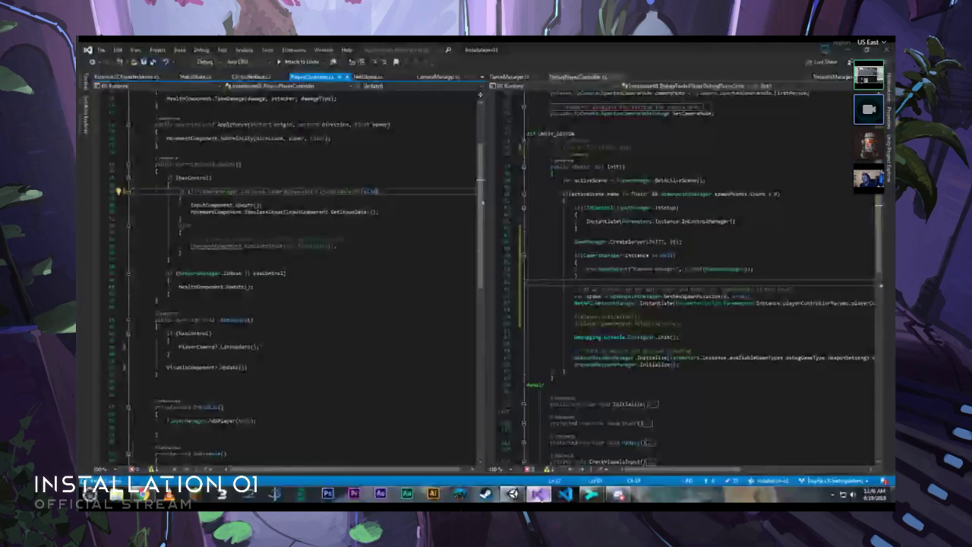
click(362, 199)
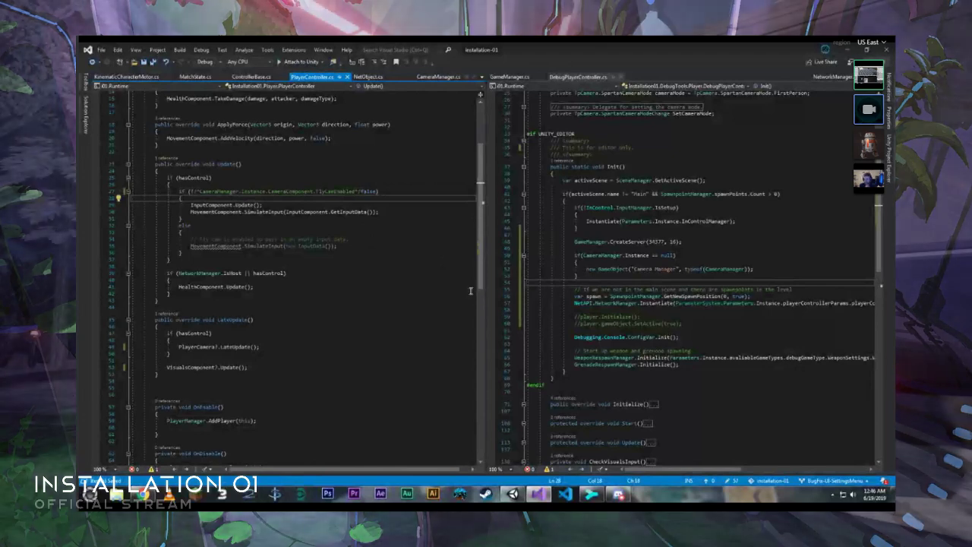
click(216, 225)
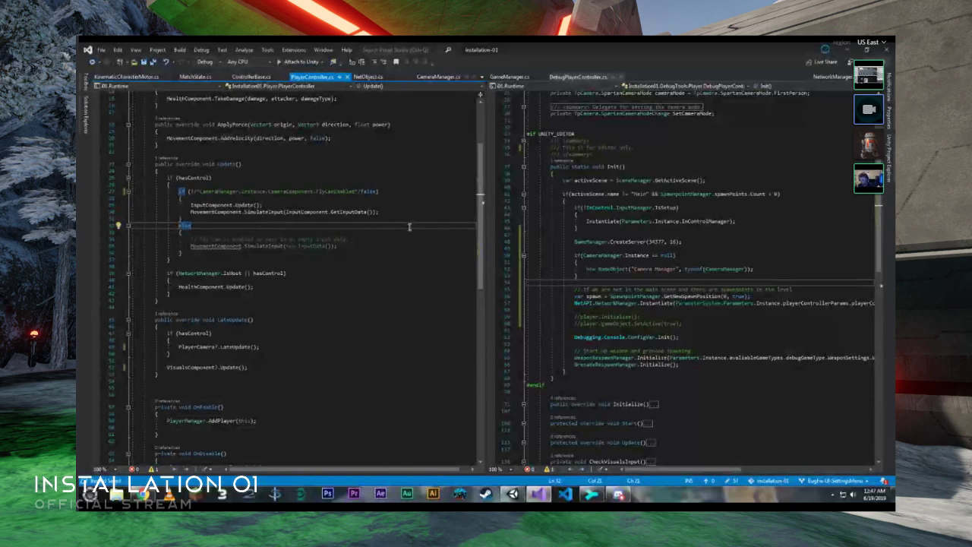
- Return to Unity and inspect the components of PlayerController(Clone), KinematicCharacterSystem, Trail Manager and Main Camera in the running Judgement scene
click(512, 494)
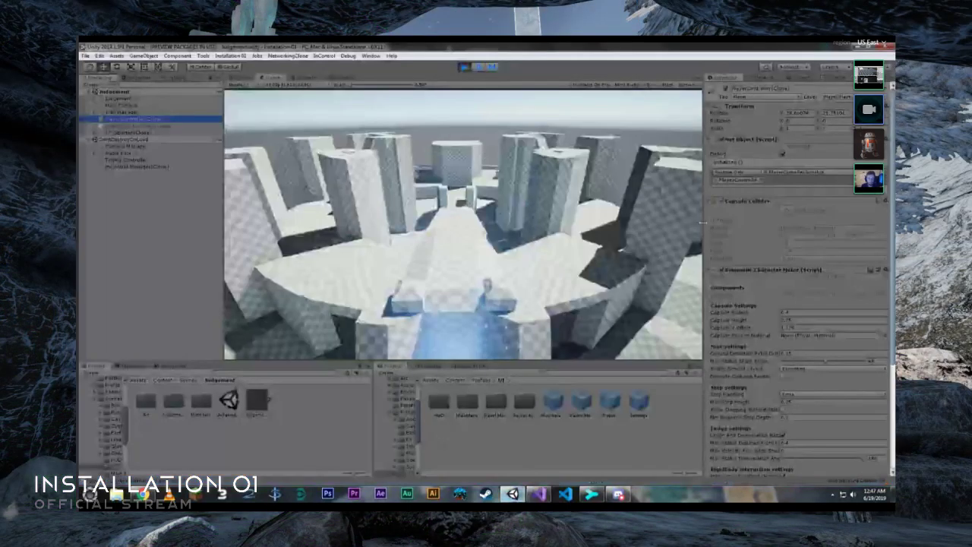
scroll(736, 342, down, 5)
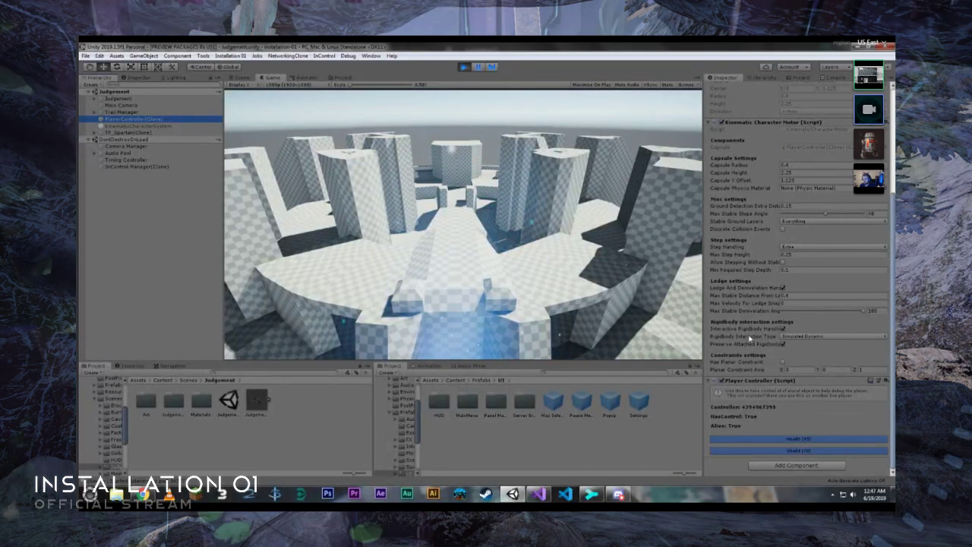
scroll(750, 336, up, 4)
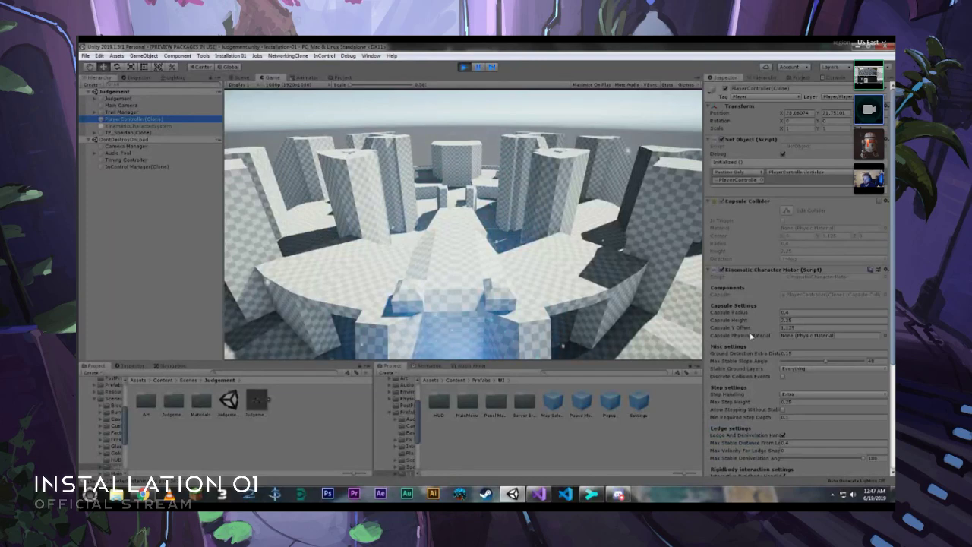
click(131, 125)
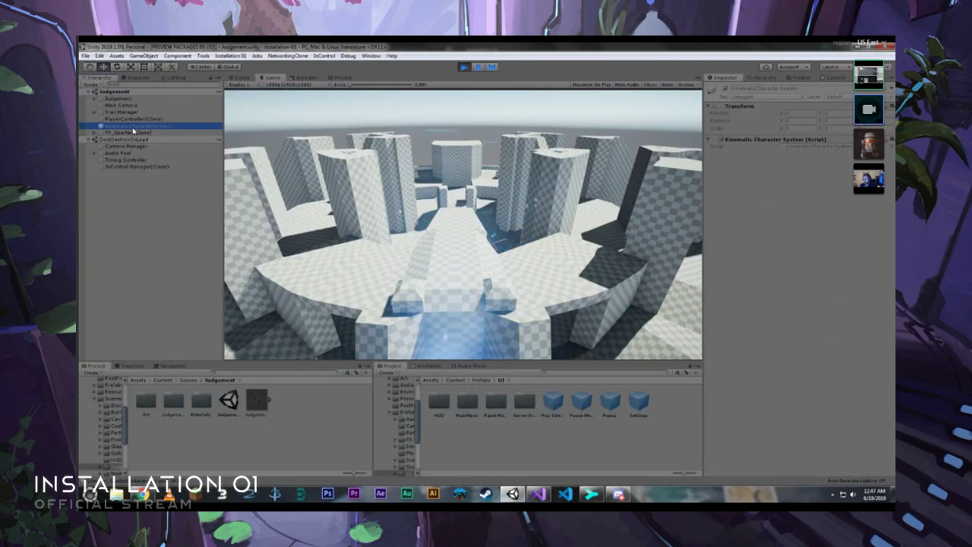
click(136, 120)
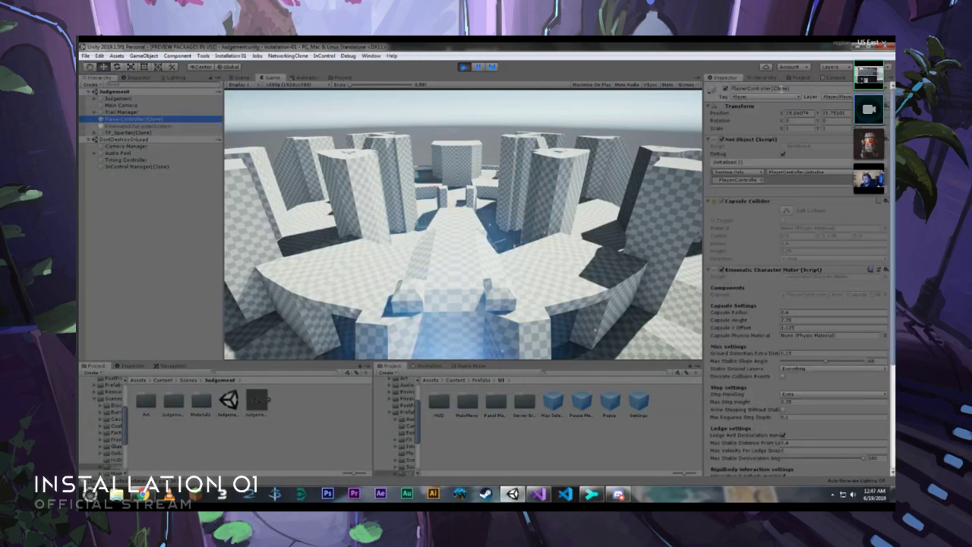
click(833, 78)
click(726, 77)
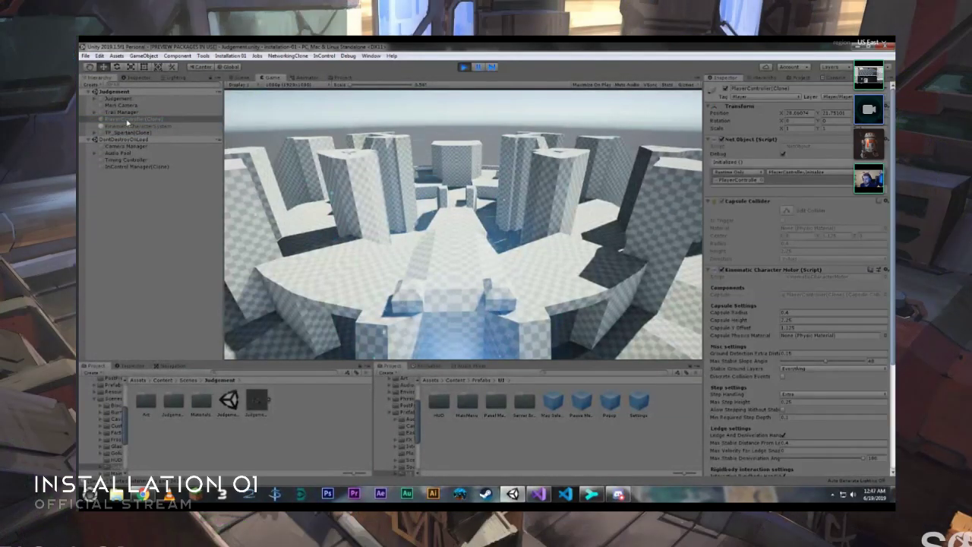
click(129, 113)
click(135, 105)
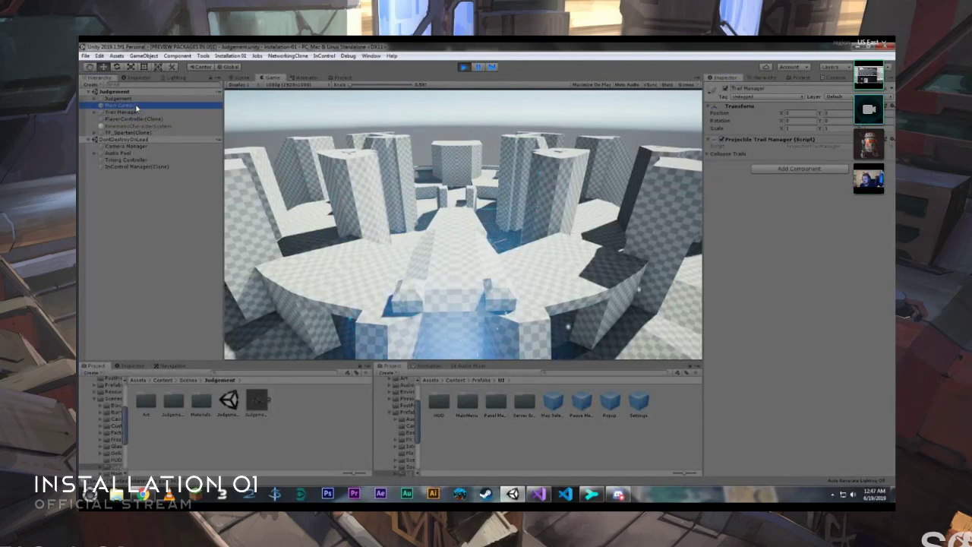
- Collapse PlayerController(Clone)'s Net Object and Capsule Collider components, review its remaining components, and stop play mode
click(133, 120)
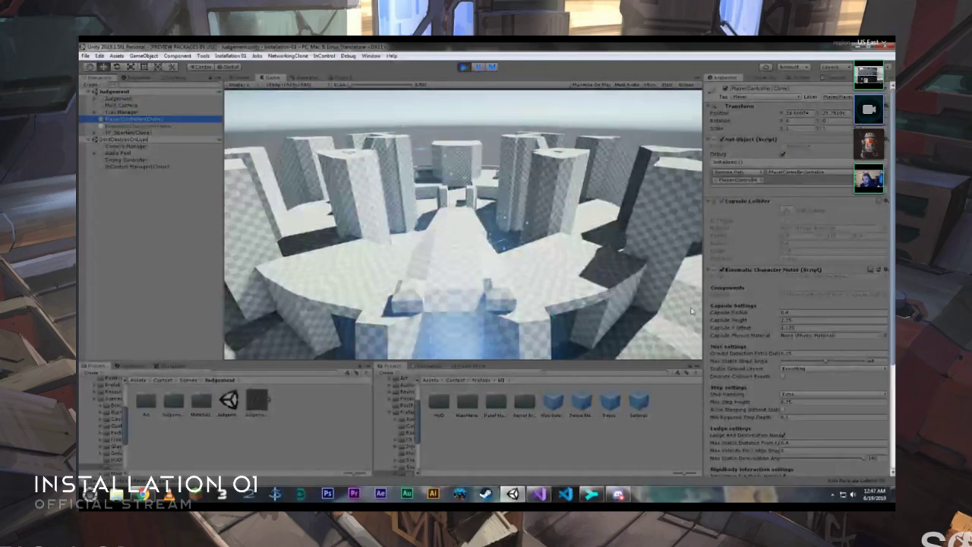
click(761, 142)
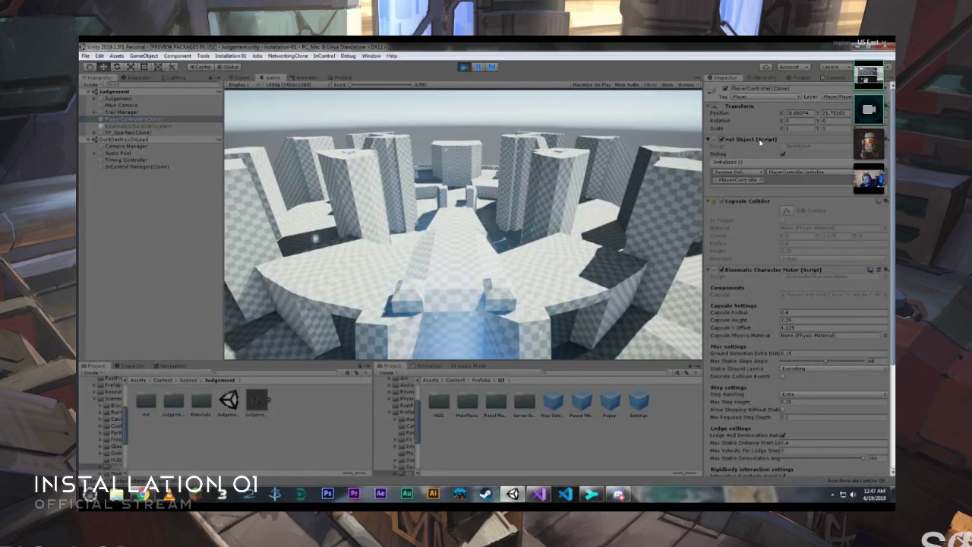
click(755, 147)
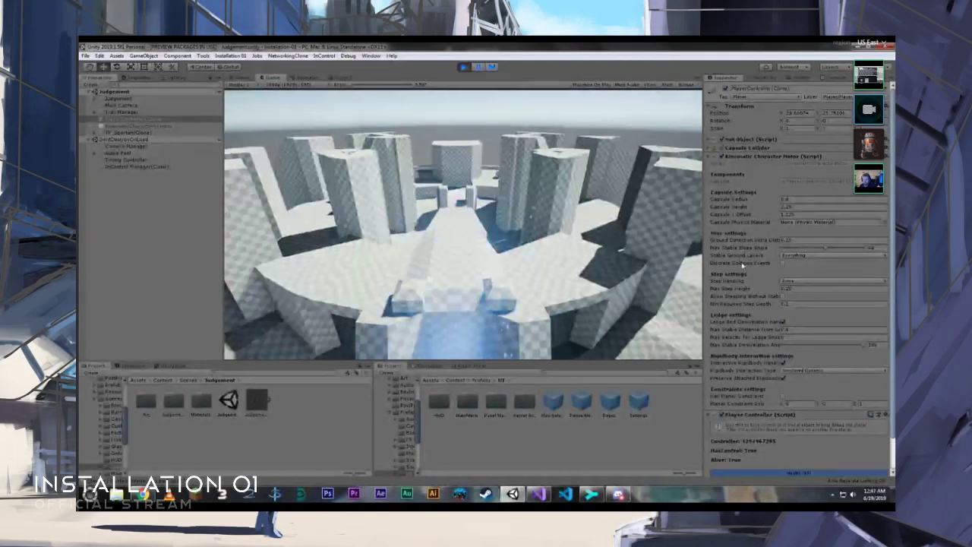
scroll(743, 273, down, 2)
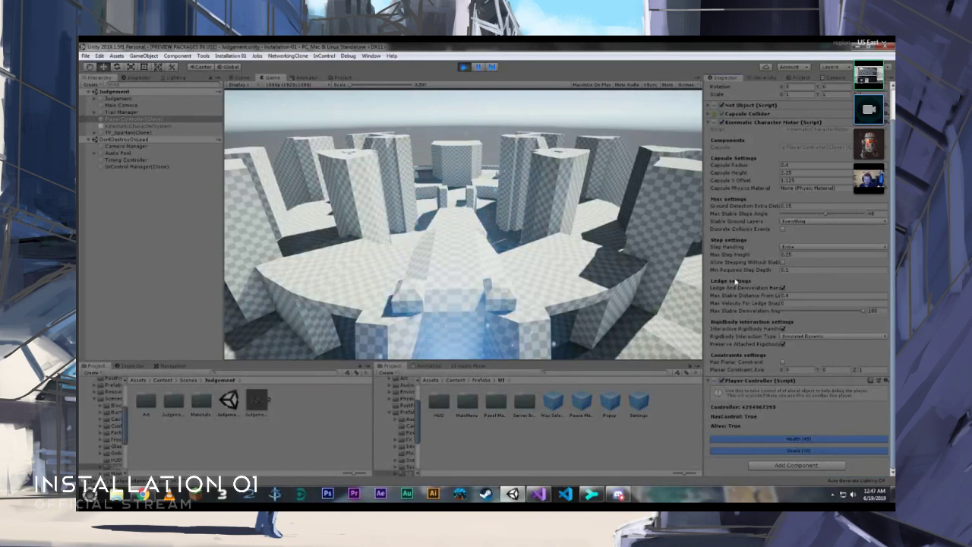
click(463, 69)
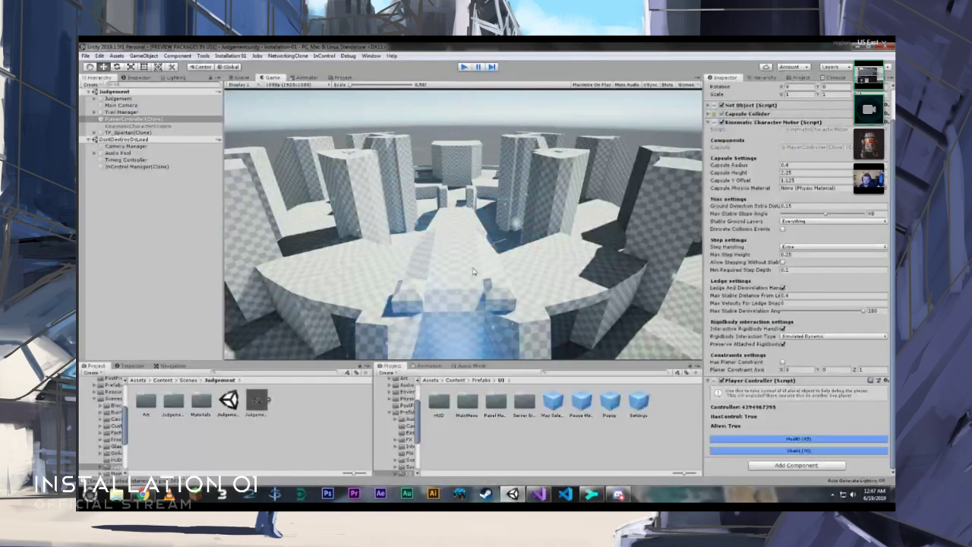
- Switch to Visual Studio and replace false with true in the if condition of PlayerController's Update method
key(alt+Tab)
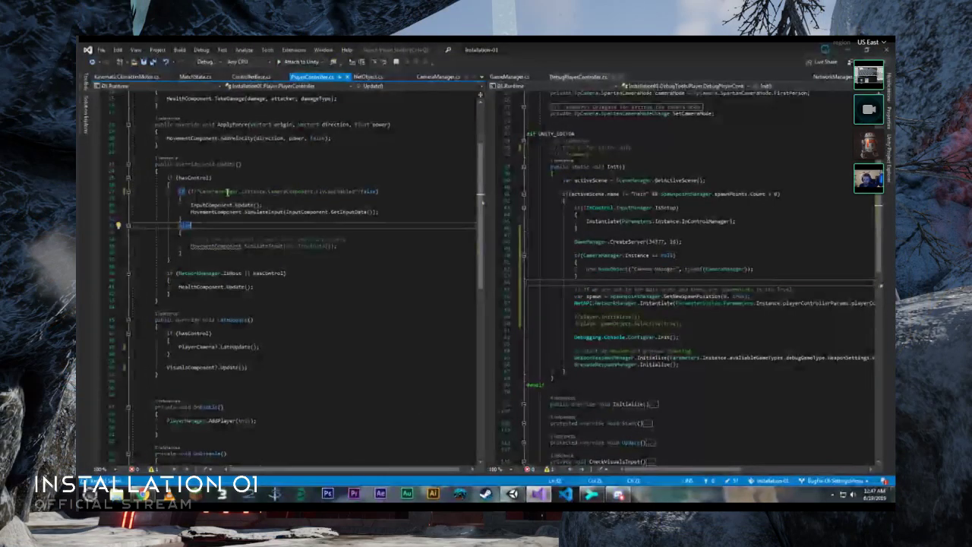
double_click(368, 190)
text(true)
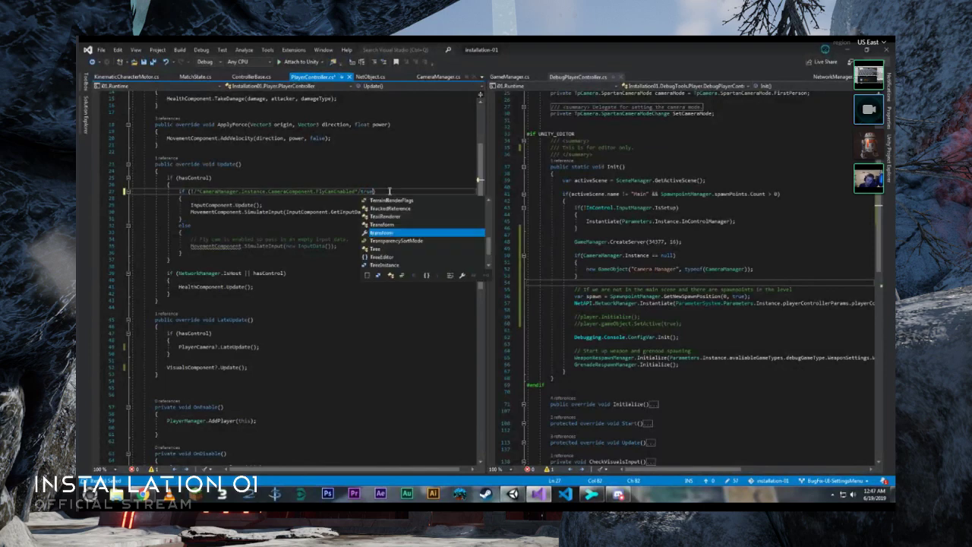
- Return to Unity and inspect PlayerController(Clone)'s components and the Console messages in the running Judgement scene
key(alt+Tab)
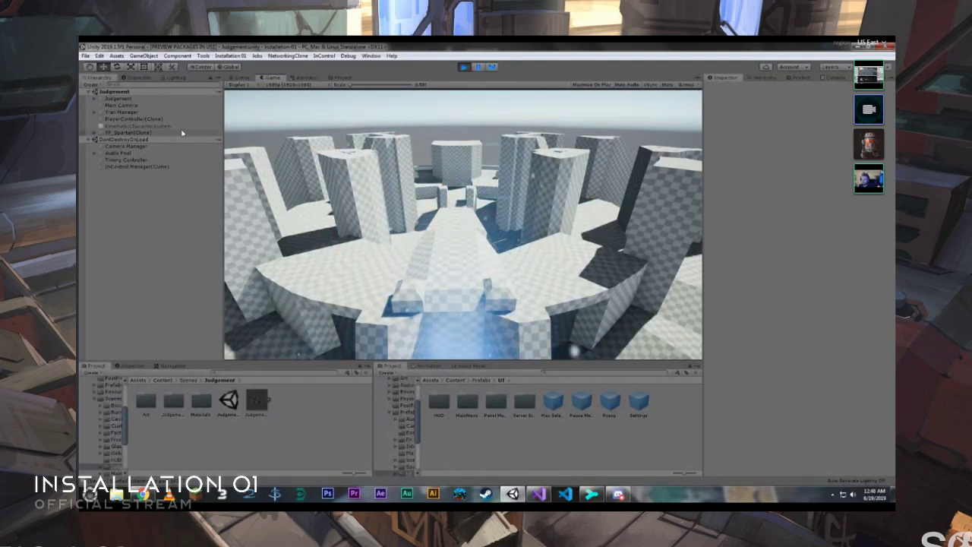
click(155, 120)
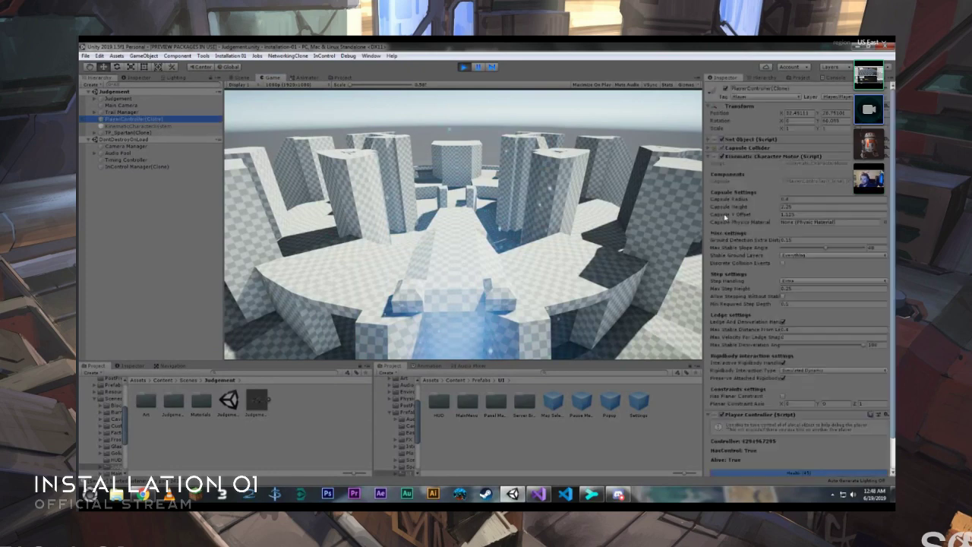
click(834, 79)
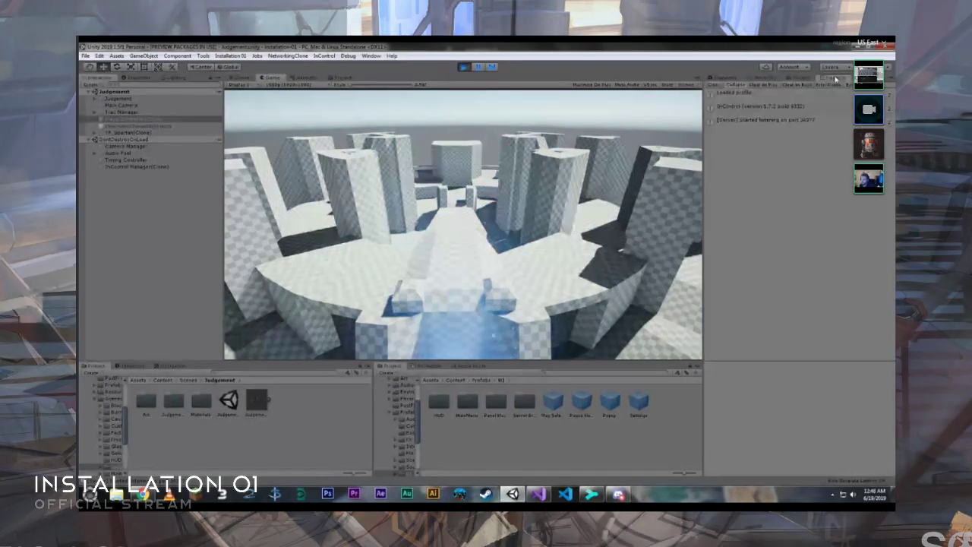
click(728, 79)
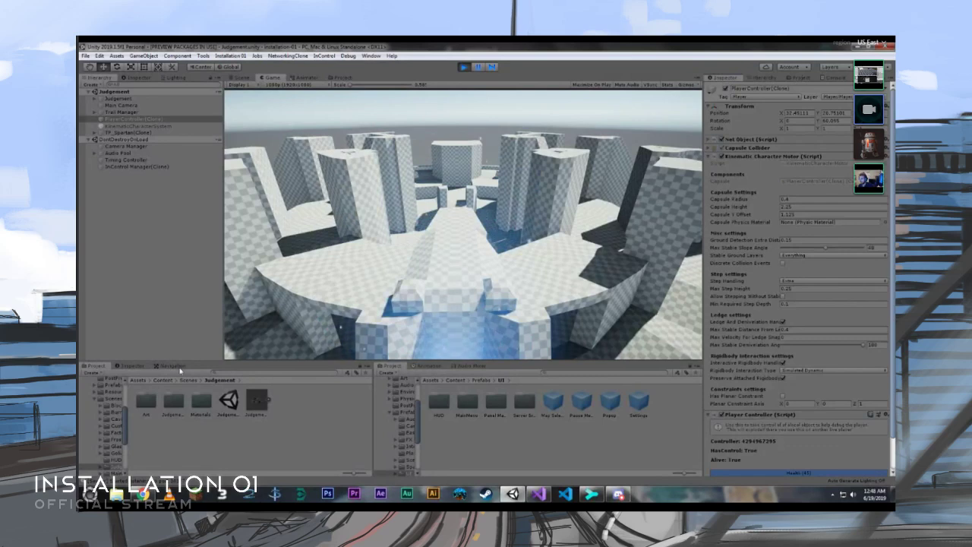
- Dock the Console with the second Project, Animation and Audio Mixer views, and exit play mode
drag(835, 79, 528, 375)
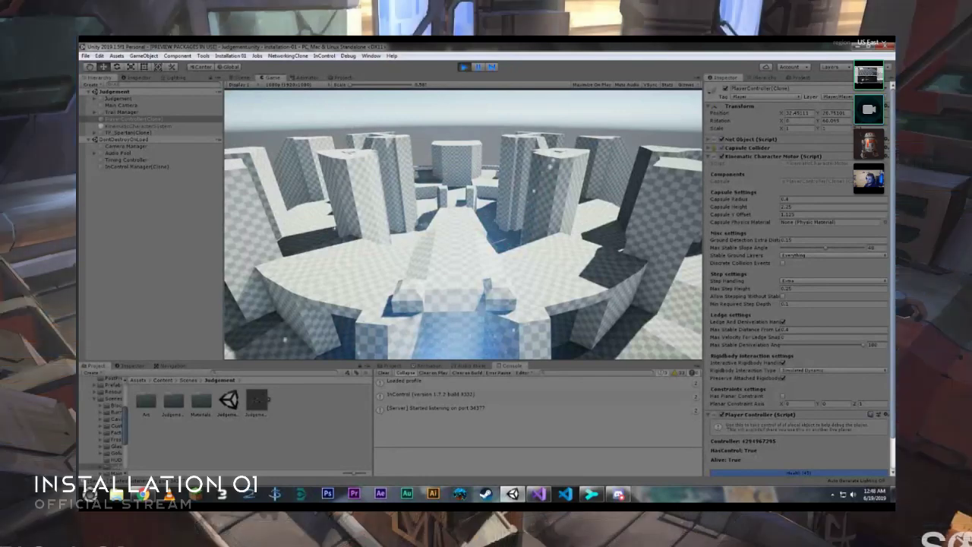
key(ctrl+p)
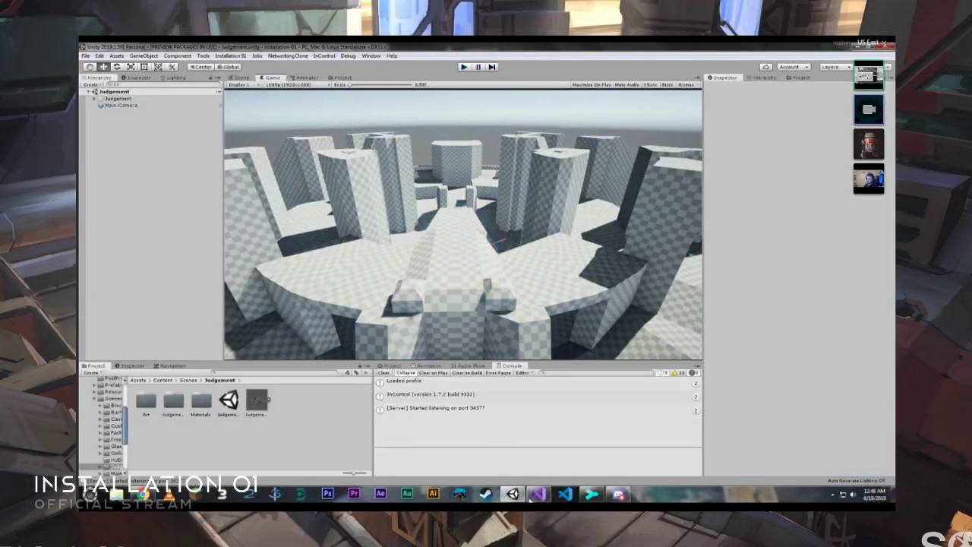
- Switch to Visual Studio, review StartMatch in MatchState.cs, and go to the definition of NetworkManager.Instantiate
click(538, 494)
click(195, 77)
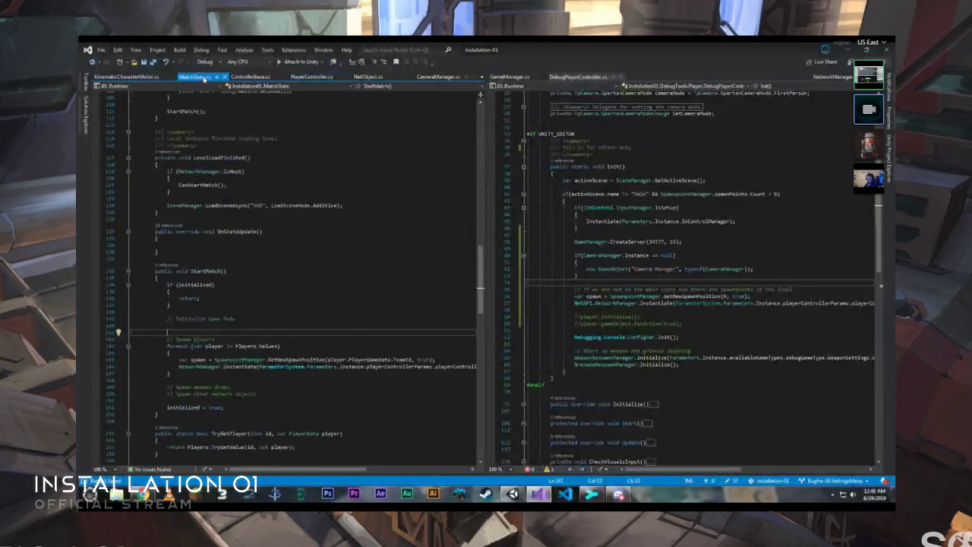
scroll(231, 351, down, 3)
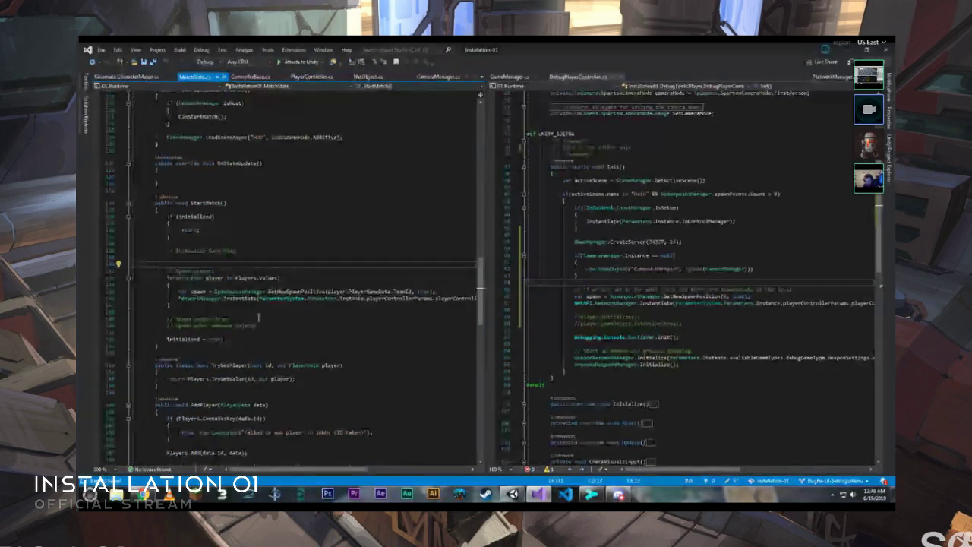
drag(281, 471, 333, 470)
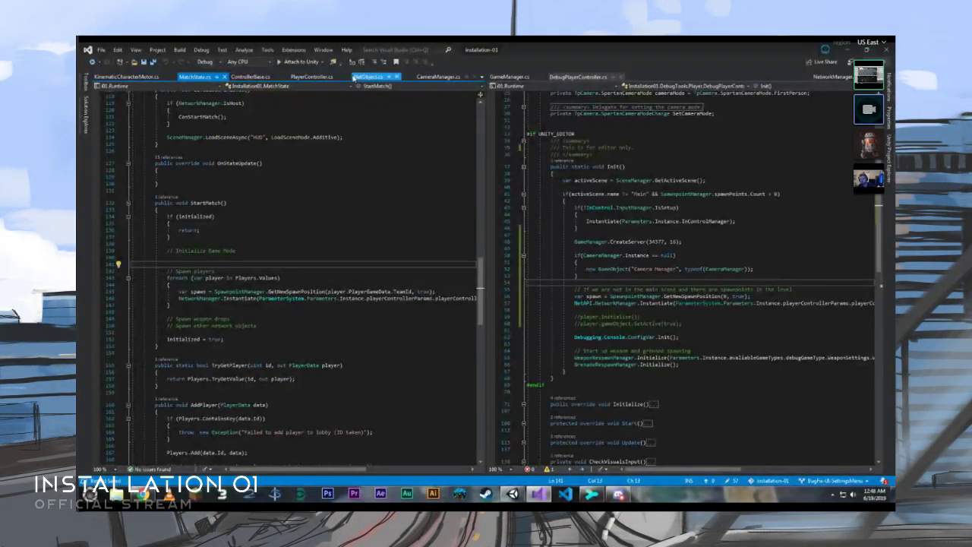
click(243, 298)
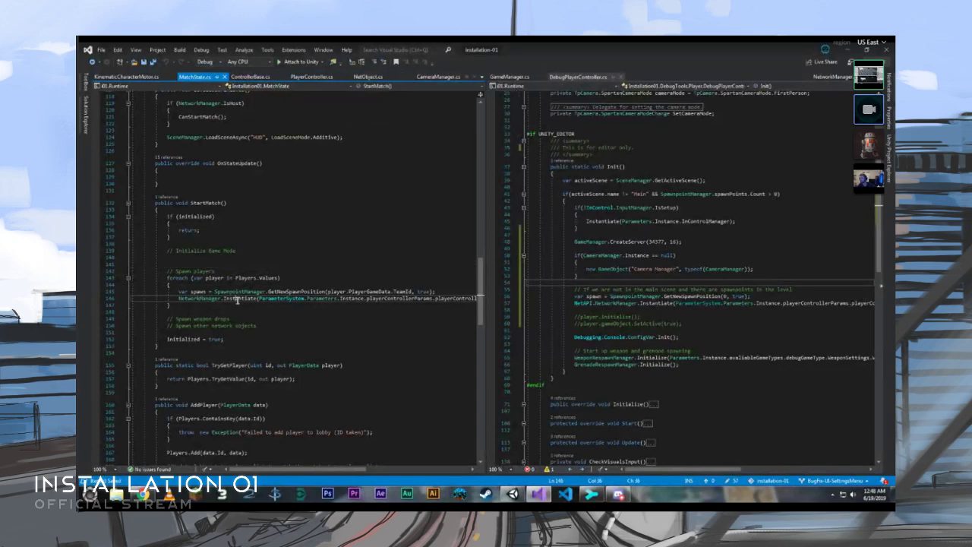
key(F12)
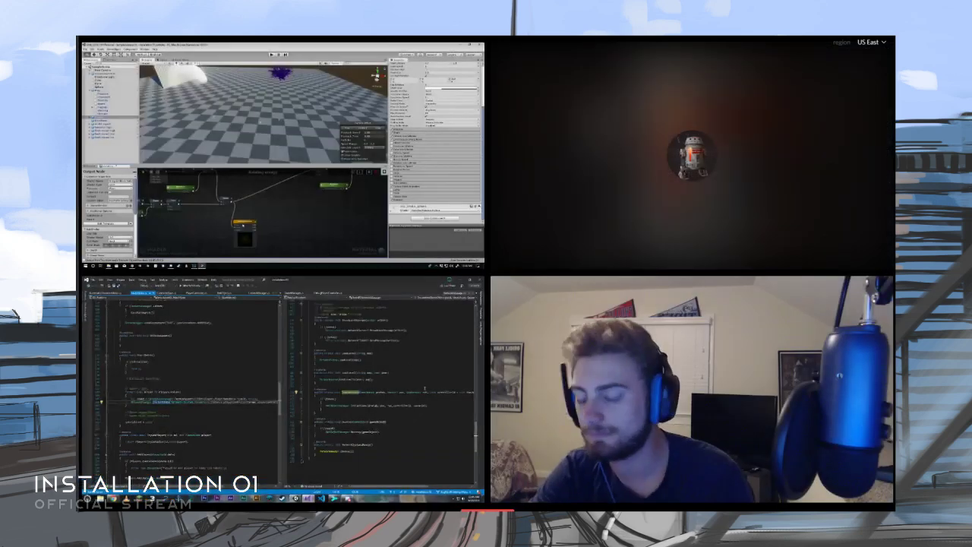
- Go to the definition of the call inside NetworkManager's Instantiate method and review how it spawns network objects
click(359, 405)
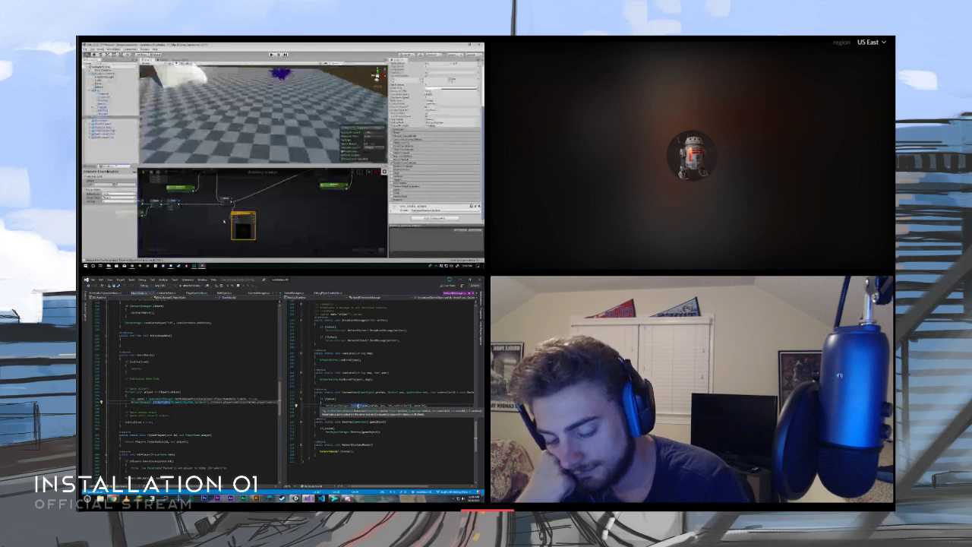
key(F12)
scroll(374, 407, down, 3)
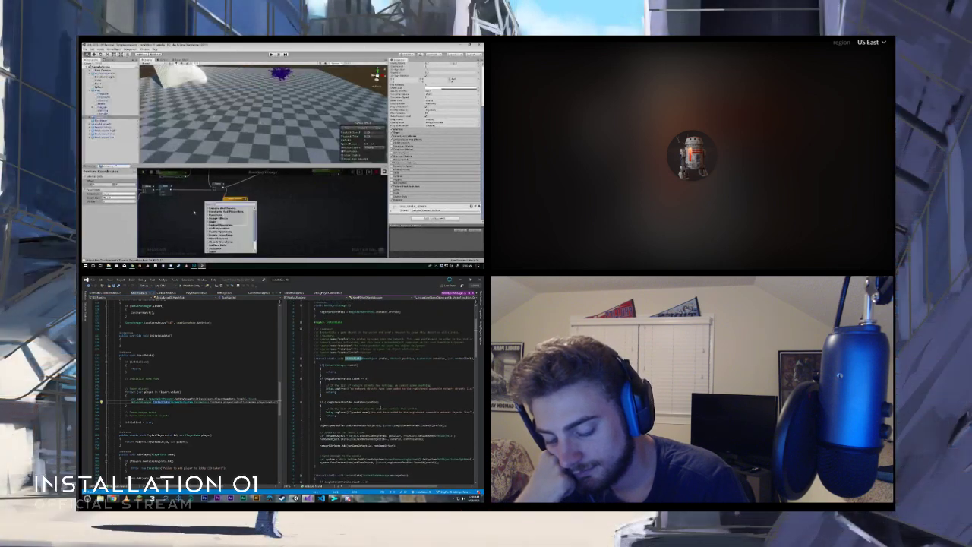
scroll(374, 406, down, 3)
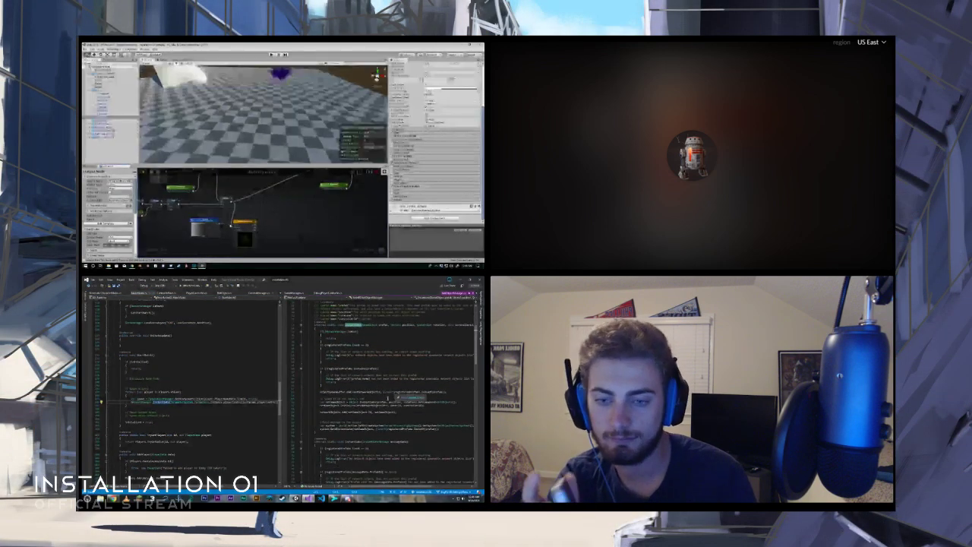
- Position the new Texture Object node below the Texture Coordinates node in the dialating energy shader graph
drag(210, 221, 205, 239)
mouse_move(209, 235)
middle_down()
mouse_move(202, 213)
mouse_move(207, 222)
middle_up()
scroll(203, 207, down, 3)
scroll(203, 207, down, 1)
key(ctrl+v)
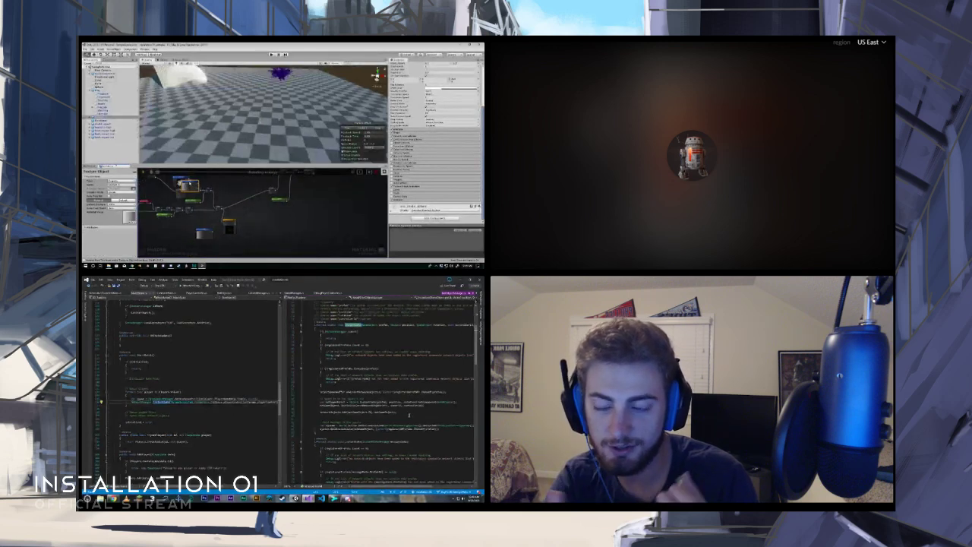
drag(191, 183, 225, 240)
scroll(218, 235, up, 4)
middle_drag(220, 242, 215, 221)
key(Delete)
scroll(214, 219, down, 5)
- Select the existing Texture Sample node for duplication, and open the definition of the spawned network object's method call in NetObject.cs
click(347, 405)
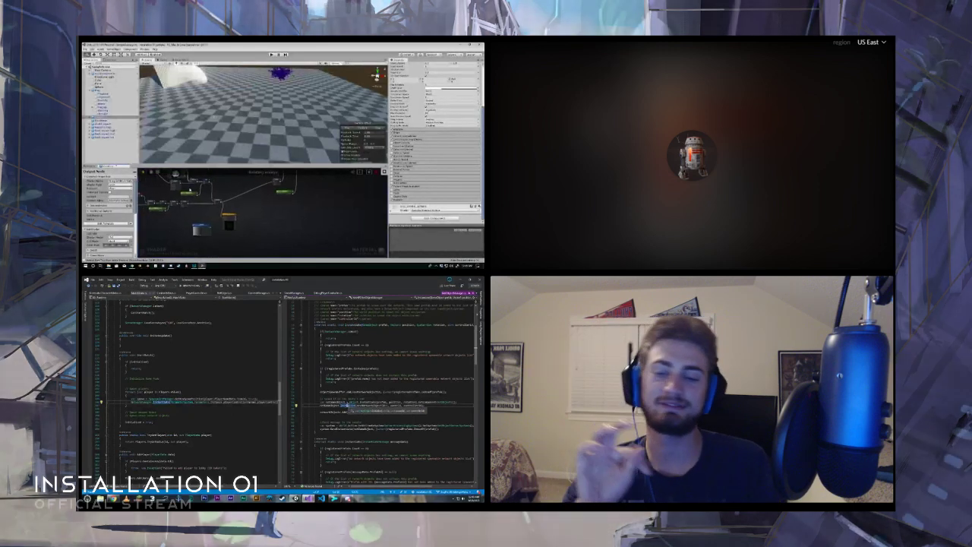
click(183, 186)
middle_drag(190, 189, 177, 174)
key(F12)
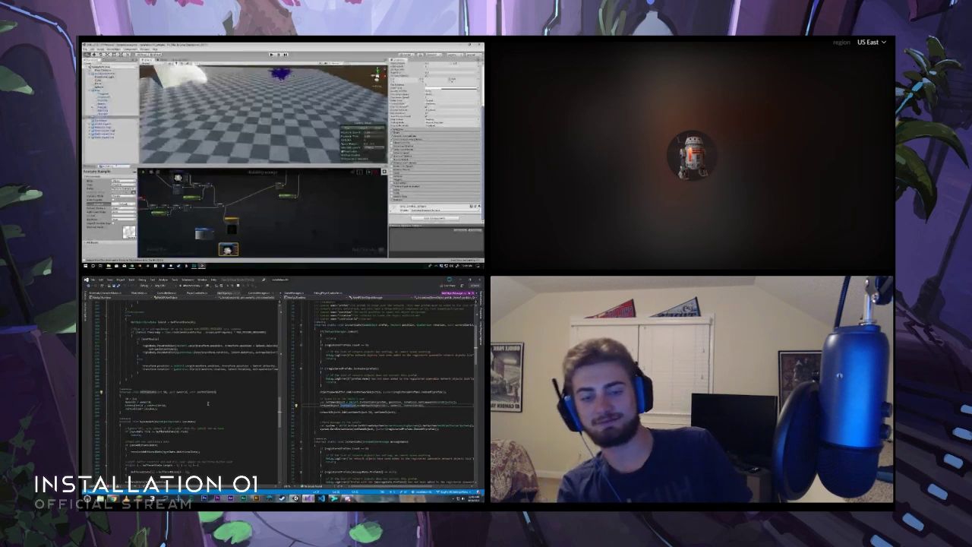
- Place the duplicated Texture Sample beside the Texture Object, and wire the Texture Object and Texture Coordinates nodes into it
middle_drag(215, 231, 205, 207)
scroll(205, 208, up, 2)
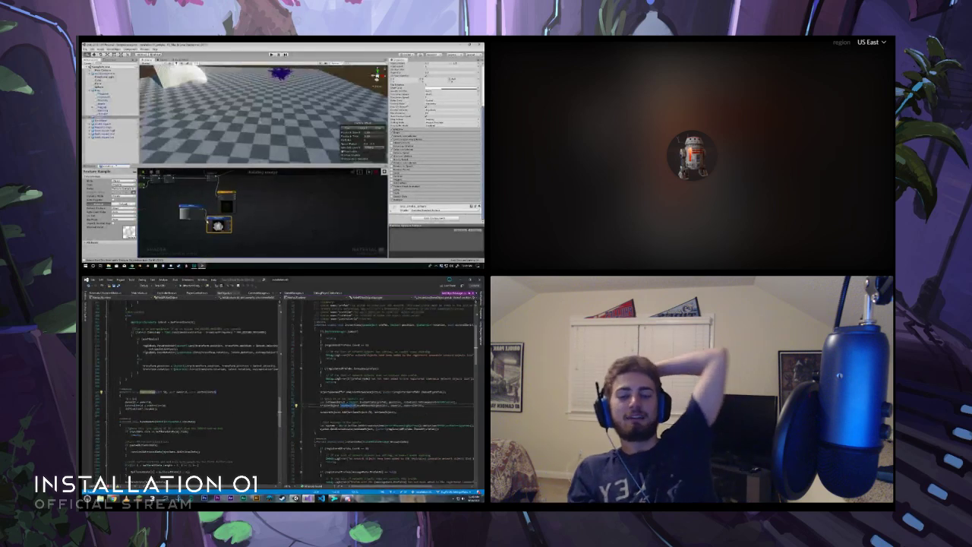
key(ctrl+v)
scroll(370, 419, down, 4)
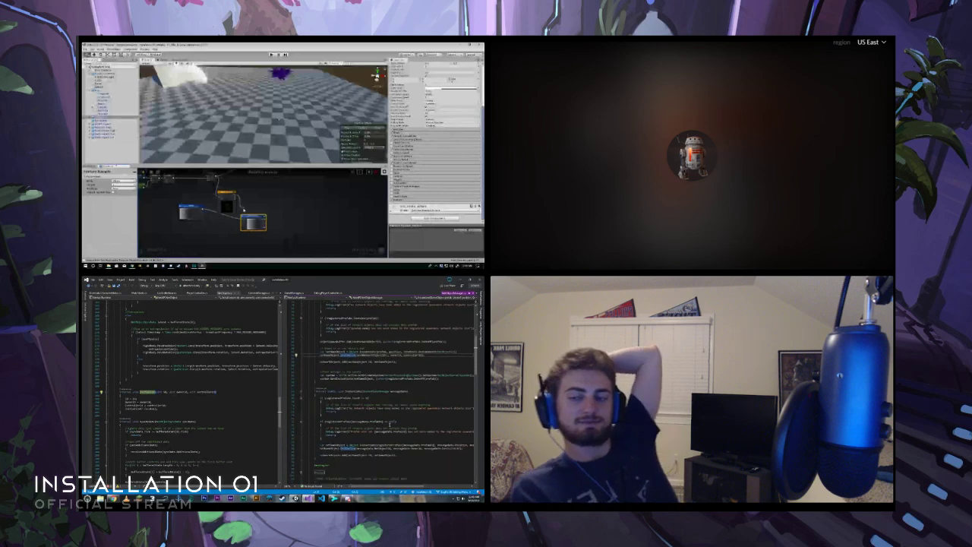
scroll(253, 224, down, 2)
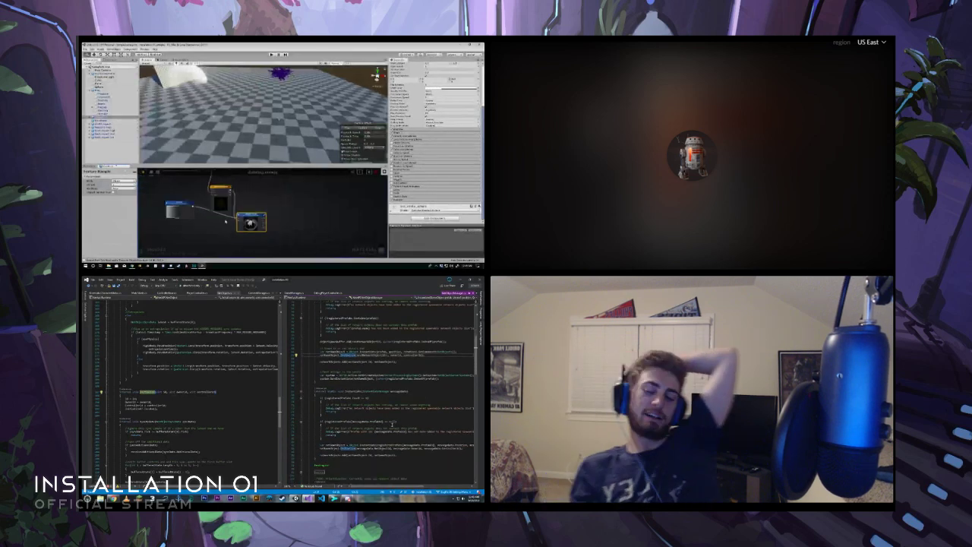
- Align the gradient Texture Object with the new Texture Sample and open the Texture Object's Type options
scroll(407, 416, up, 2)
middle_drag(218, 221, 222, 232)
drag(189, 219, 195, 231)
scroll(196, 232, down, 2)
scroll(449, 400, up, 1)
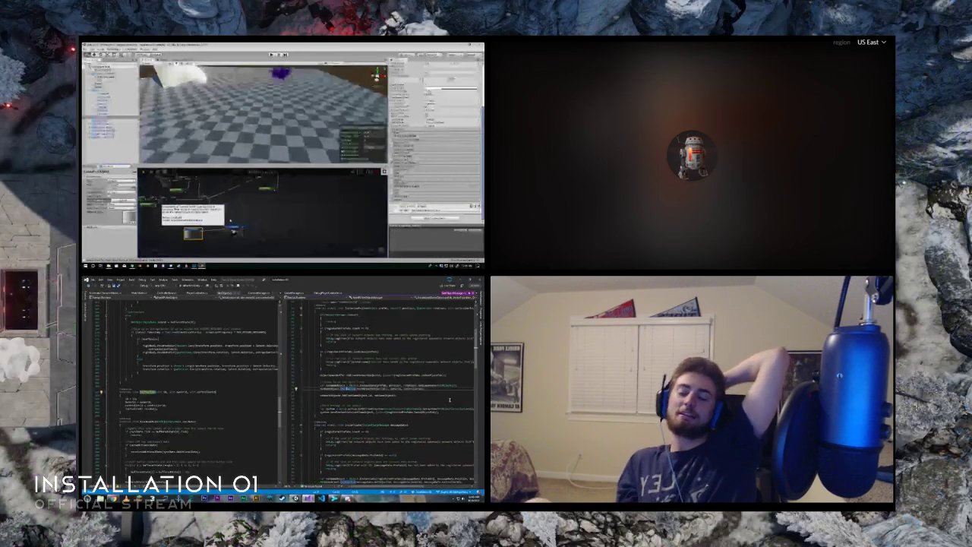
mouse_move(196, 231)
middle_down()
mouse_move(183, 241)
mouse_move(204, 220)
middle_up()
scroll(456, 395, up, 2)
scroll(203, 221, up, 3)
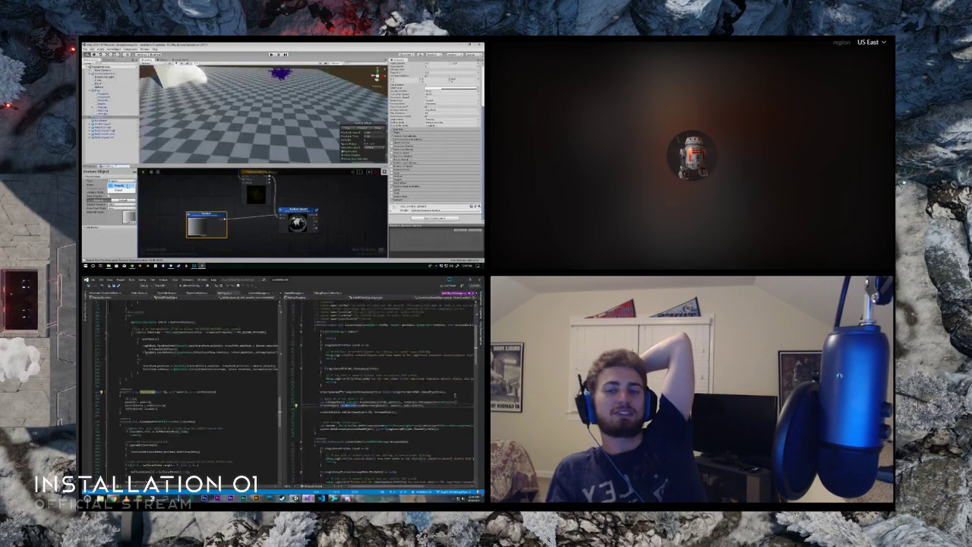
scroll(191, 215, down, 3)
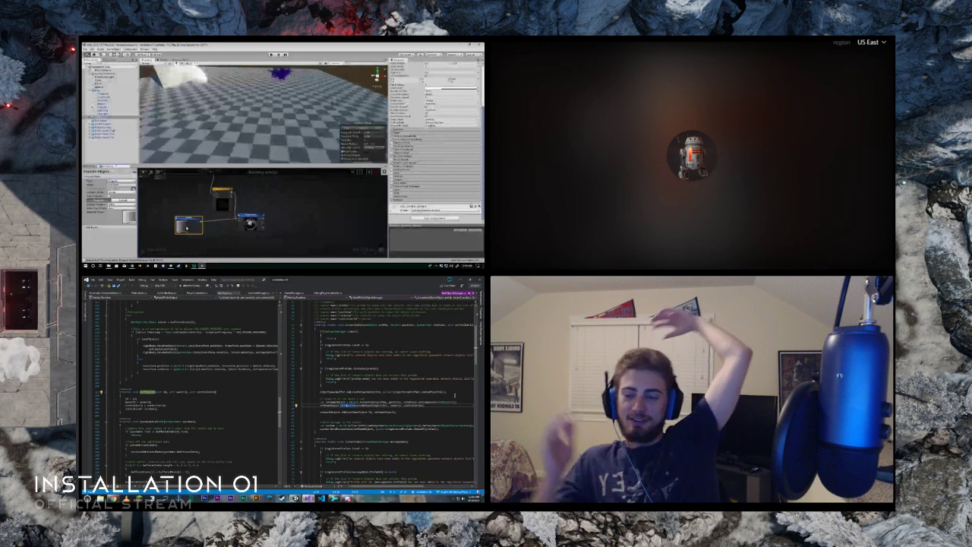
- Try to wire the new Texture Sample's output to the node that joins the main shader chain
mouse_move(195, 266)
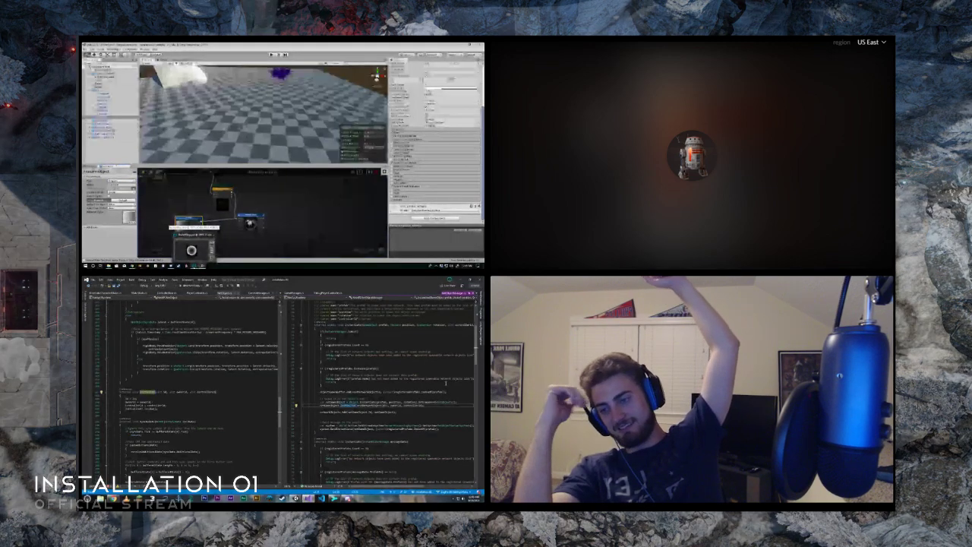
click(190, 245)
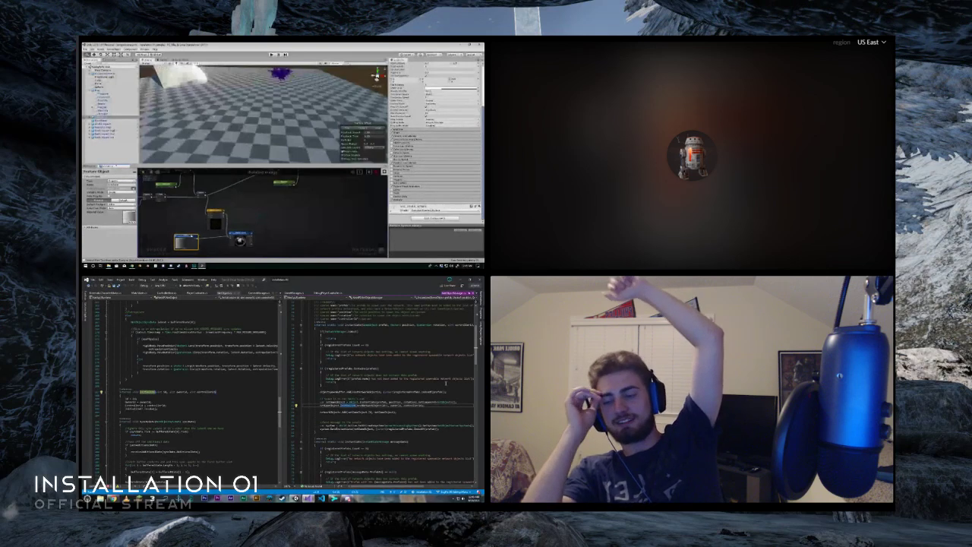
scroll(187, 239, down, 4)
scroll(187, 239, up, 2)
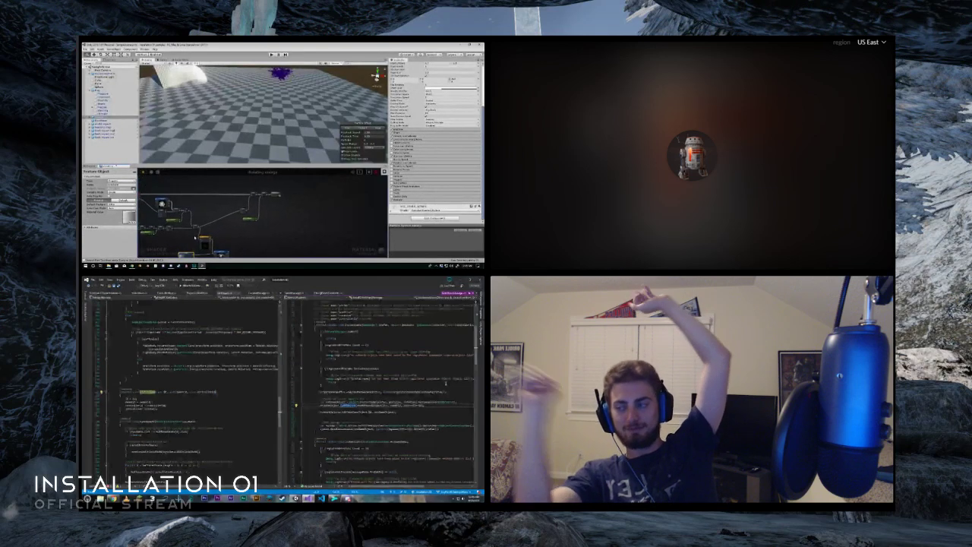
middle_drag(230, 253, 219, 231)
mouse_move(295, 499)
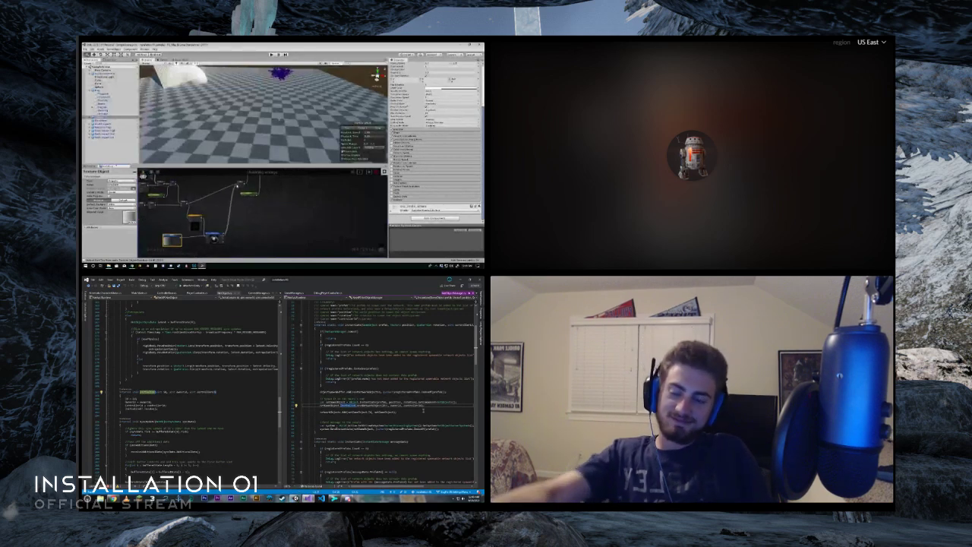
- Insert a new node into the link leading to the main shader chain and position it along that connection
right_click(230, 200)
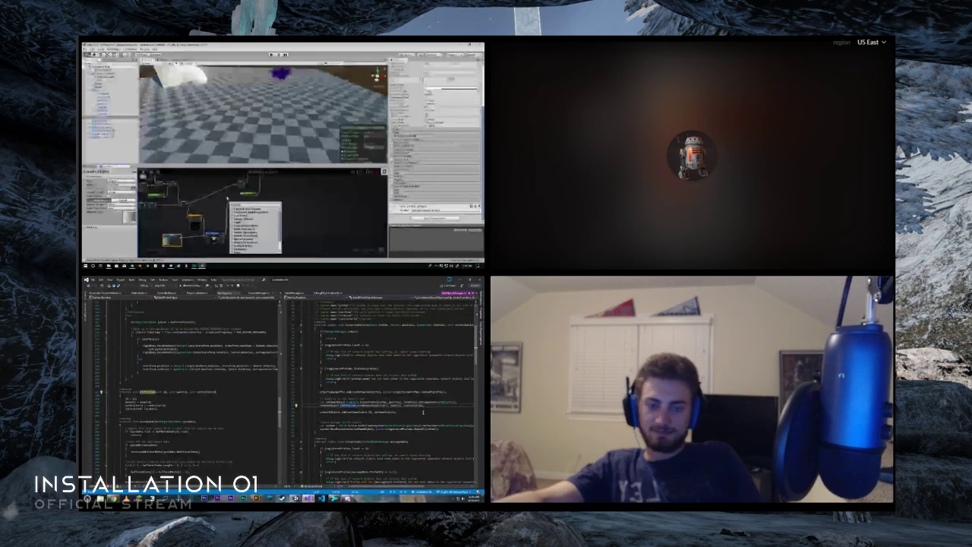
click(227, 204)
middle_drag(227, 204, 214, 234)
drag(228, 213, 211, 219)
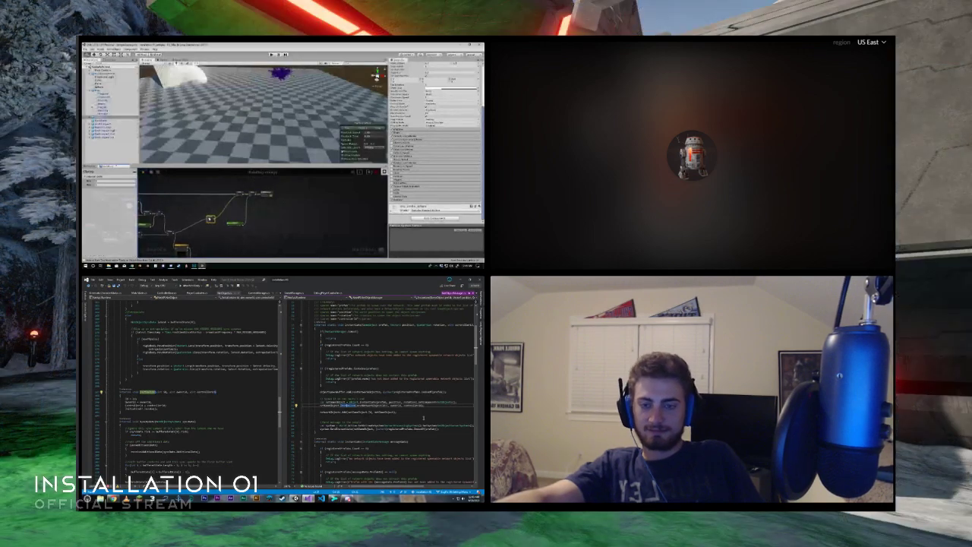
scroll(189, 233, up, 1)
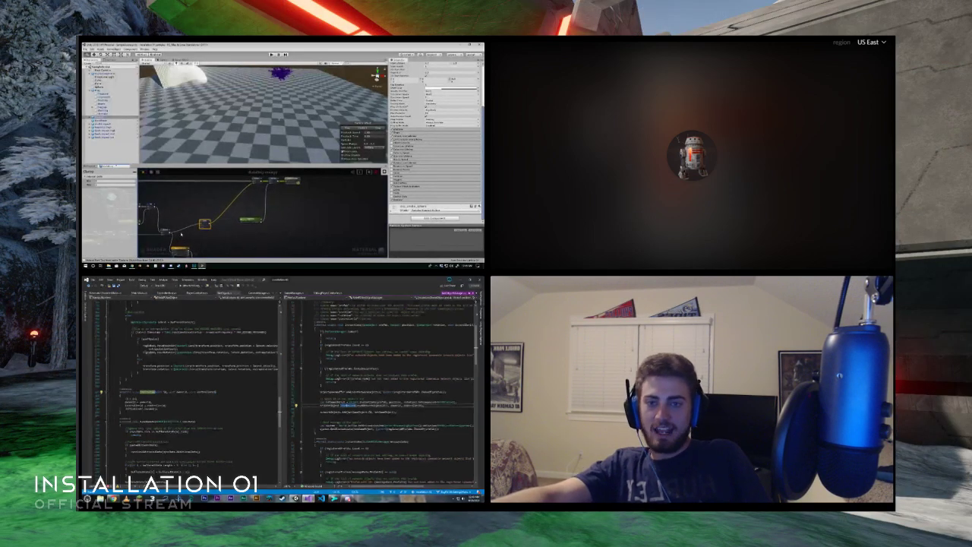
scroll(197, 427, down, 5)
middle_drag(189, 234, 164, 255)
scroll(165, 256, down, 1)
scroll(244, 196, up, 1)
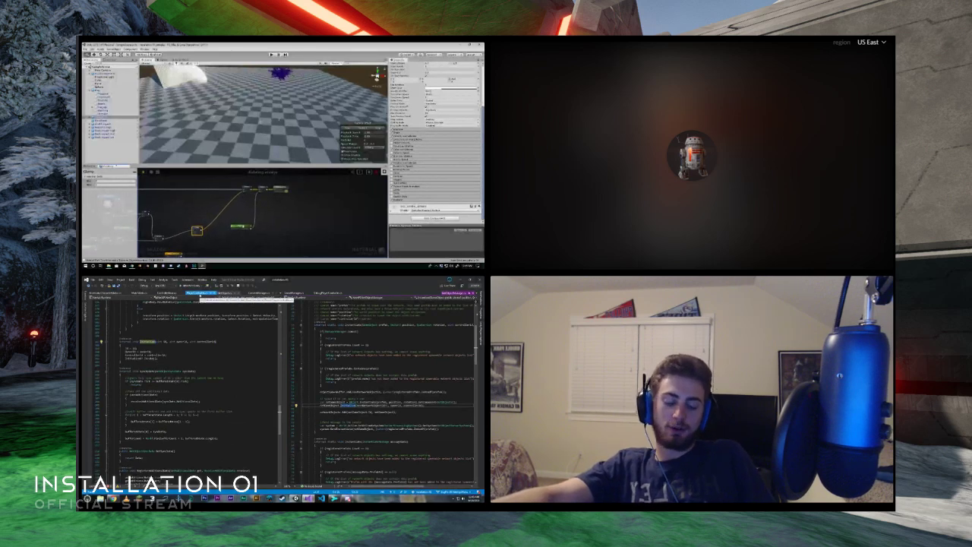
- Move the Texture Coordinates, Texture Object and Texture Sample group past the inserted node, and bring up PlayerController.cs and DebugPlayerController.cs in Visual Studio
click(200, 294)
drag(242, 226, 229, 227)
scroll(263, 193, down, 3)
middle_drag(259, 220, 254, 199)
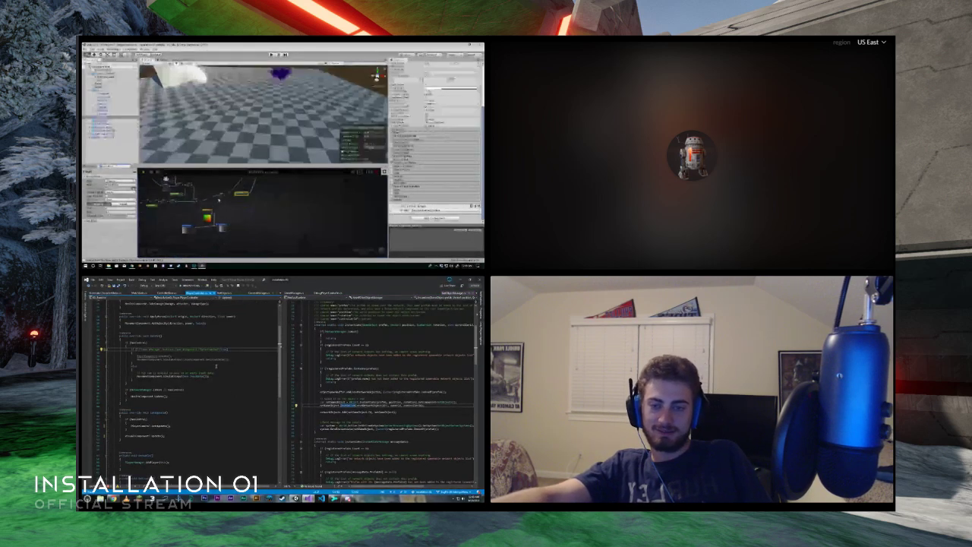
drag(243, 207, 281, 179)
scroll(411, 389, up, 7)
click(332, 293)
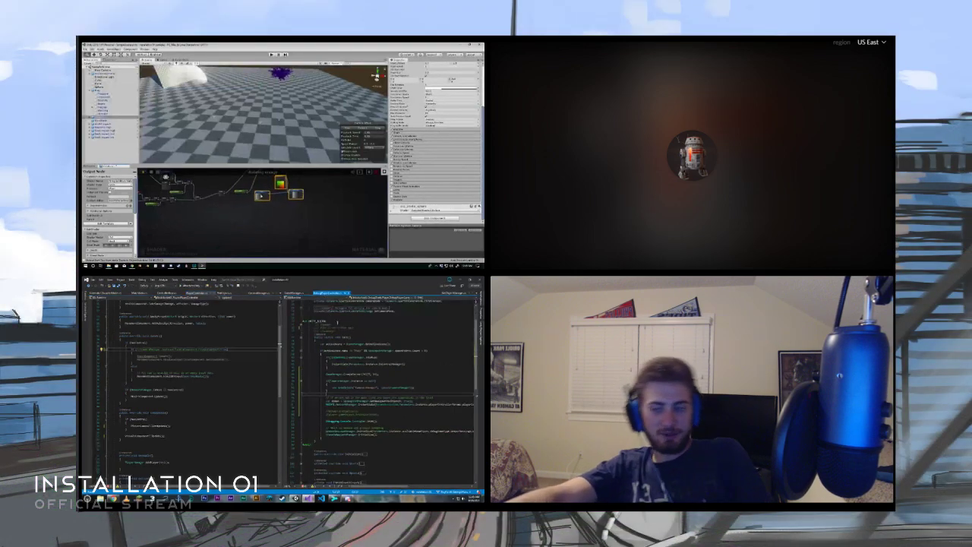
- Move the Texture Coordinates, Texture Object and Texture Sample group below the main shader chain and select the node ending that chain
middle_drag(281, 179, 244, 212)
scroll(238, 202, up, 2)
click(239, 202)
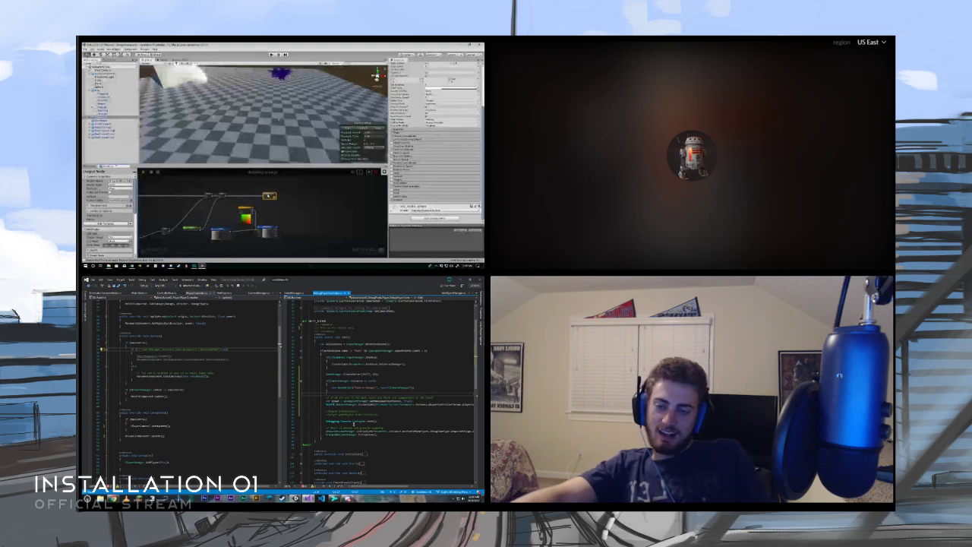
scroll(236, 205, up, 2)
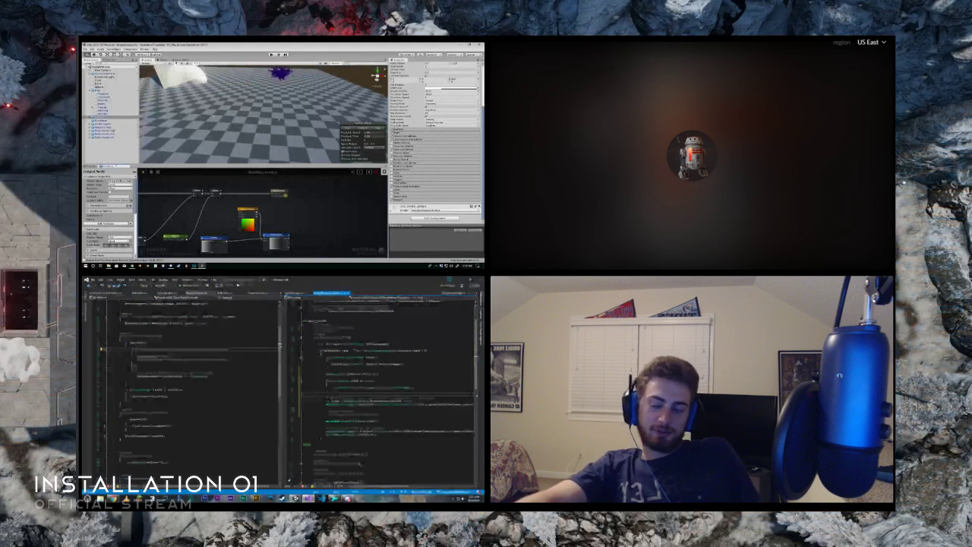
mouse_move(296, 499)
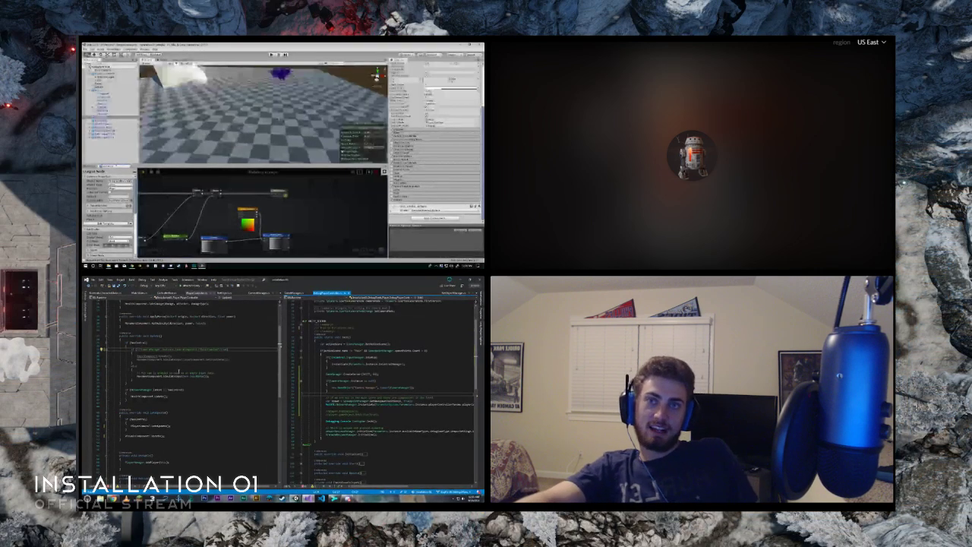
scroll(182, 393, up, 3)
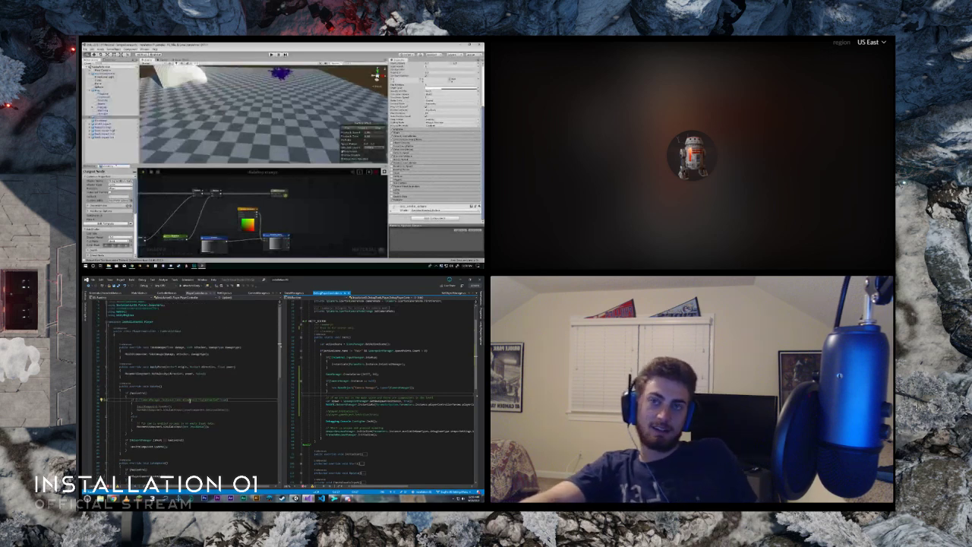
- Open the base controller script in Visual Studio and find where its component setup method is called
click(170, 294)
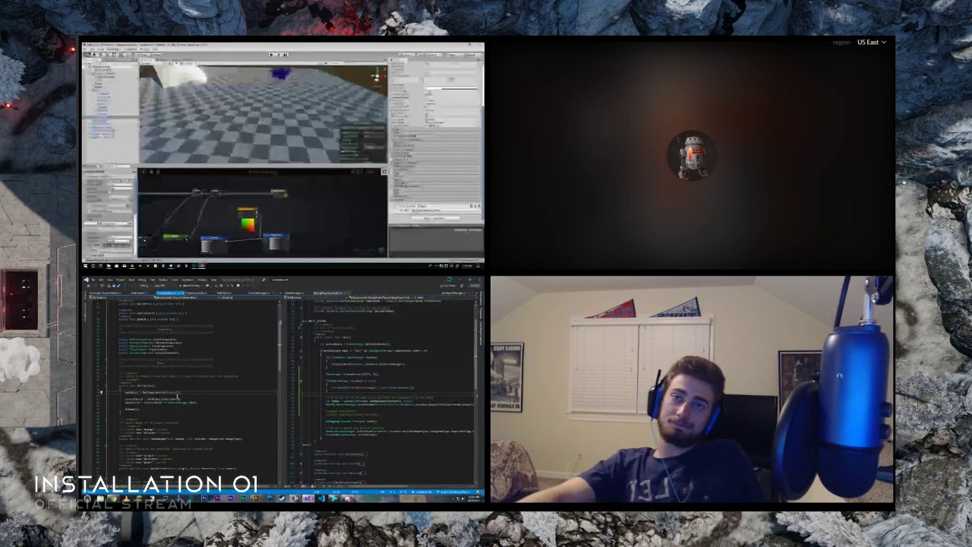
scroll(200, 400, down, 7)
scroll(199, 400, down, 6)
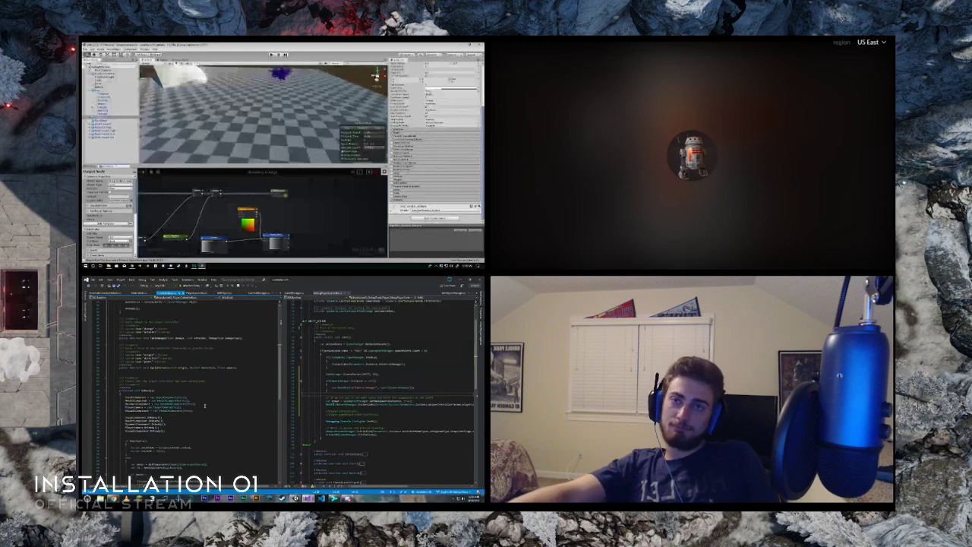
scroll(209, 408, down, 2)
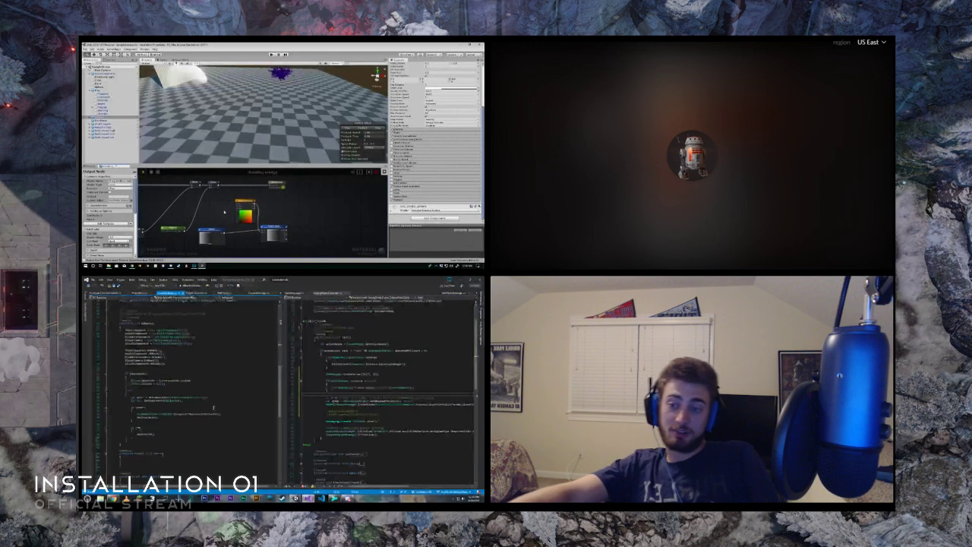
click(130, 321)
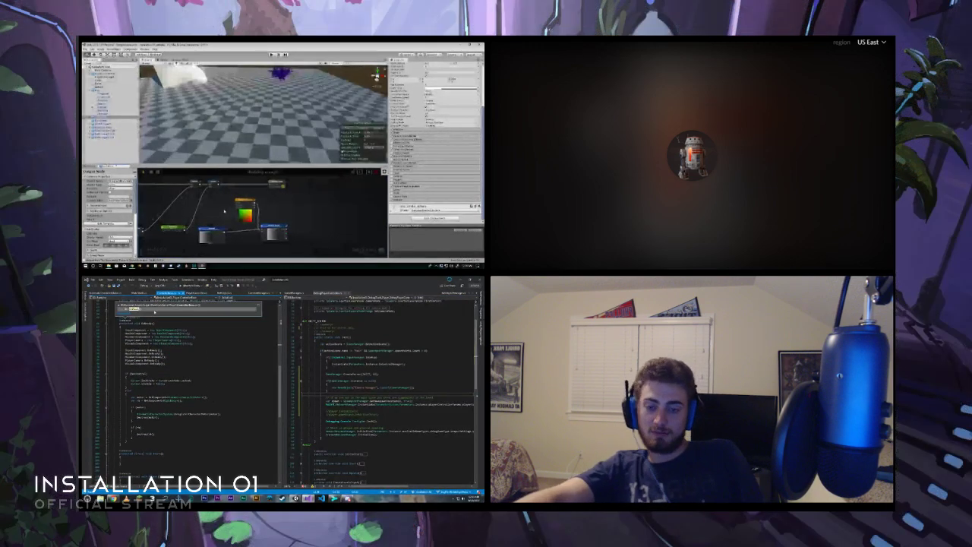
double_click(154, 310)
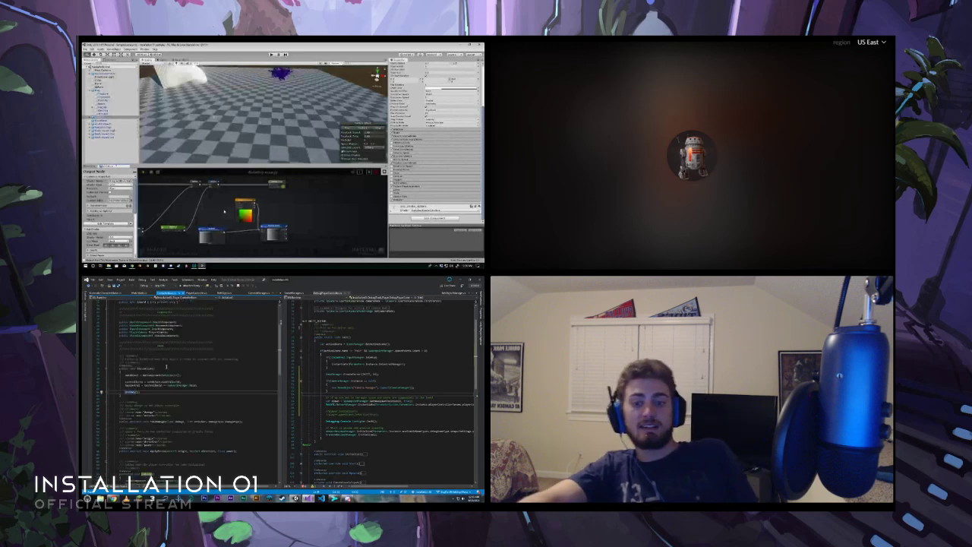
- Follow the setup call back to its method in the base controller script and examine the remaining methods of the class
click(331, 293)
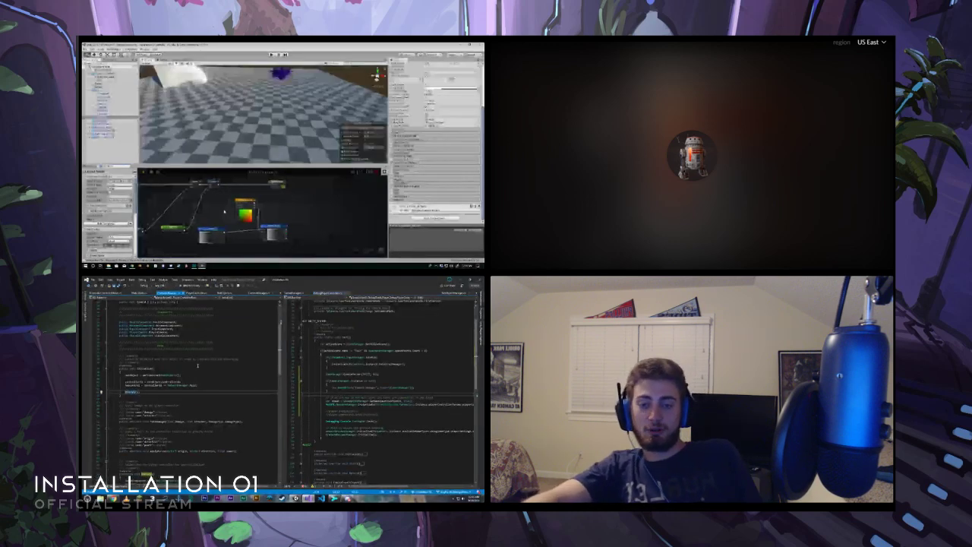
scroll(196, 366, down, 8)
click(157, 393)
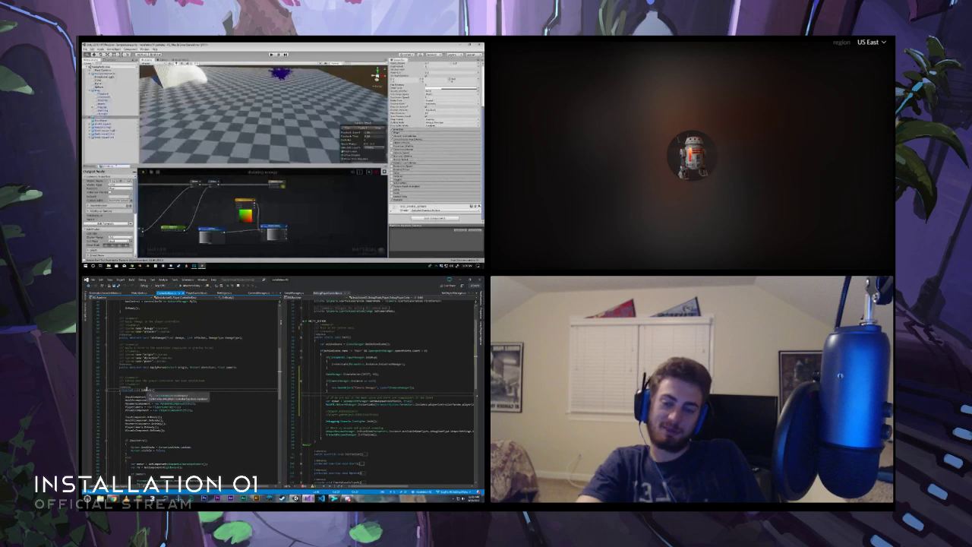
scroll(144, 391, down, 6)
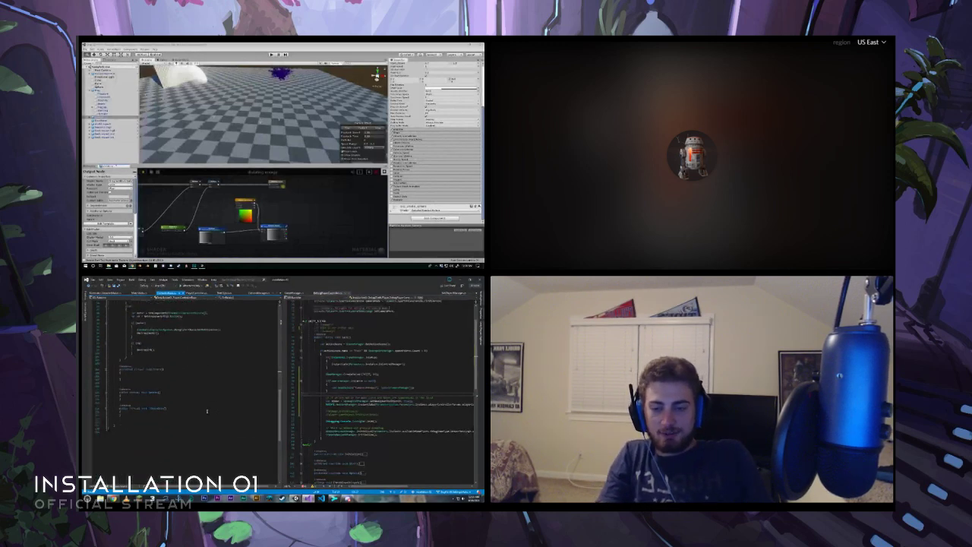
scroll(206, 412, up, 3)
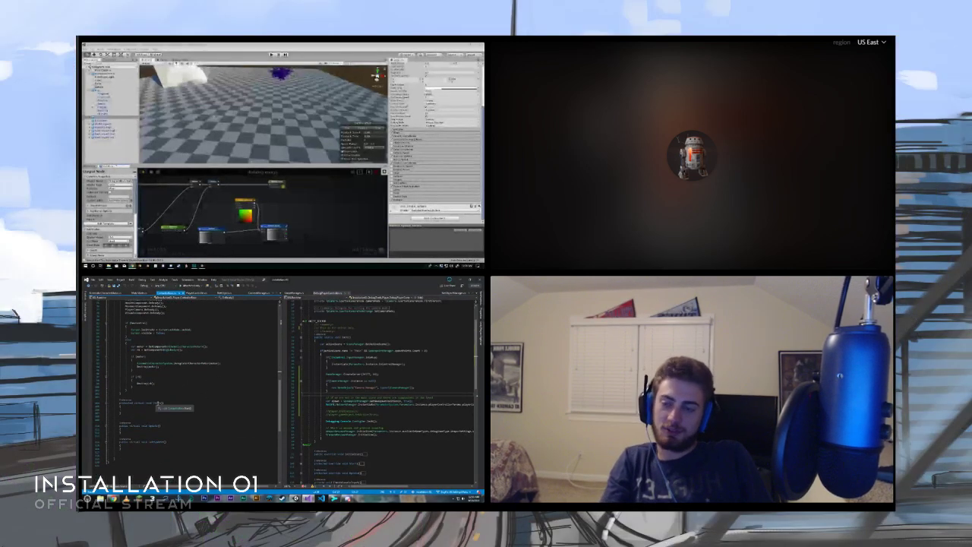
scroll(155, 409, up, 5)
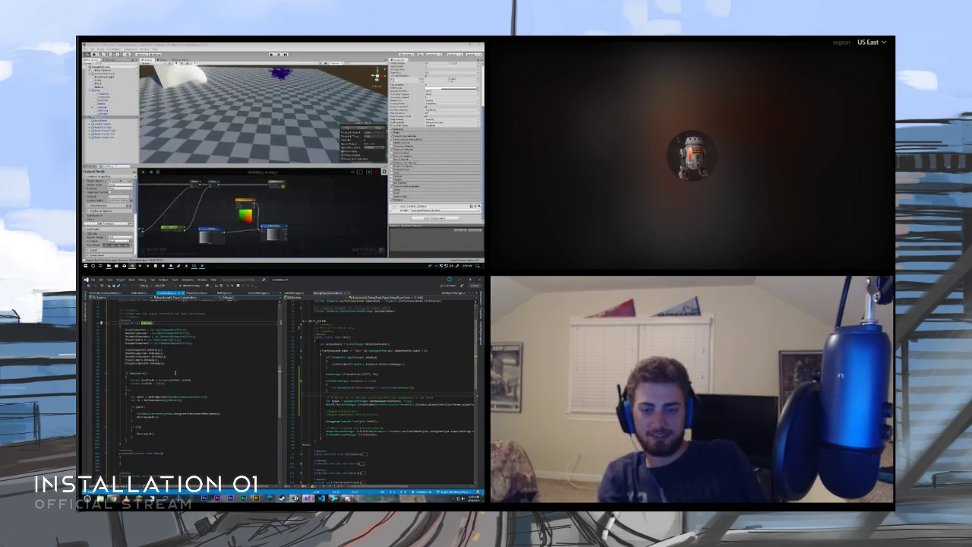
- Return to PlayerController.cs, review its update code and inspect the definition of the input data passed to the movement component
click(197, 293)
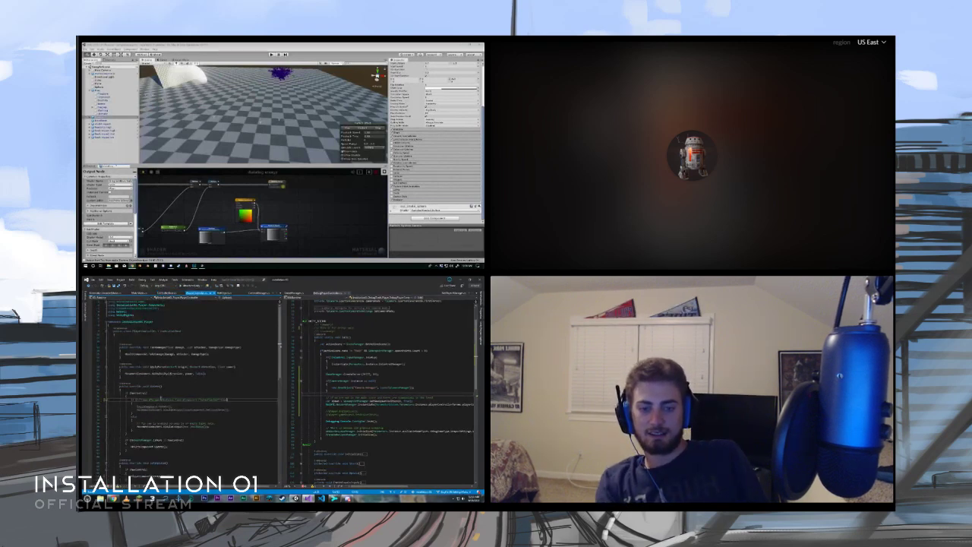
scroll(161, 398, down, 6)
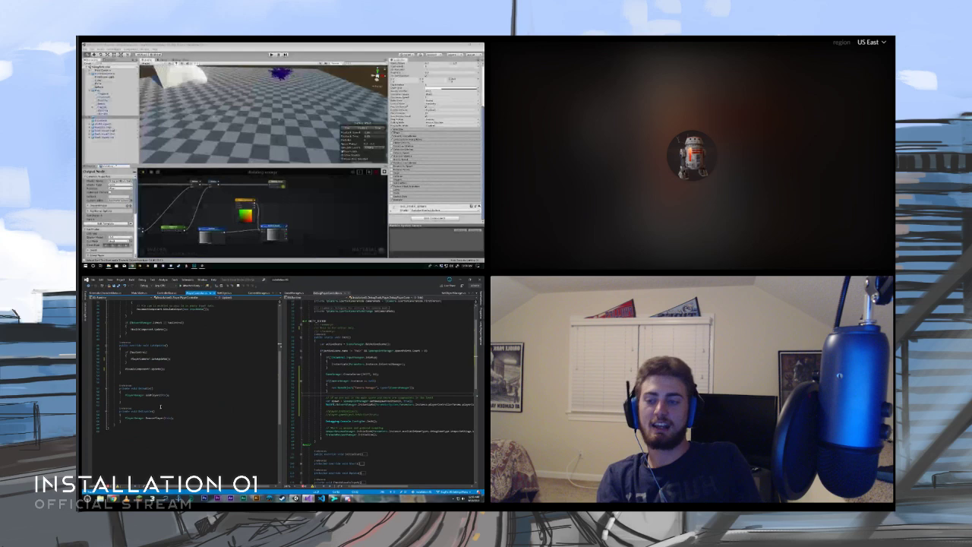
scroll(161, 407, up, 10)
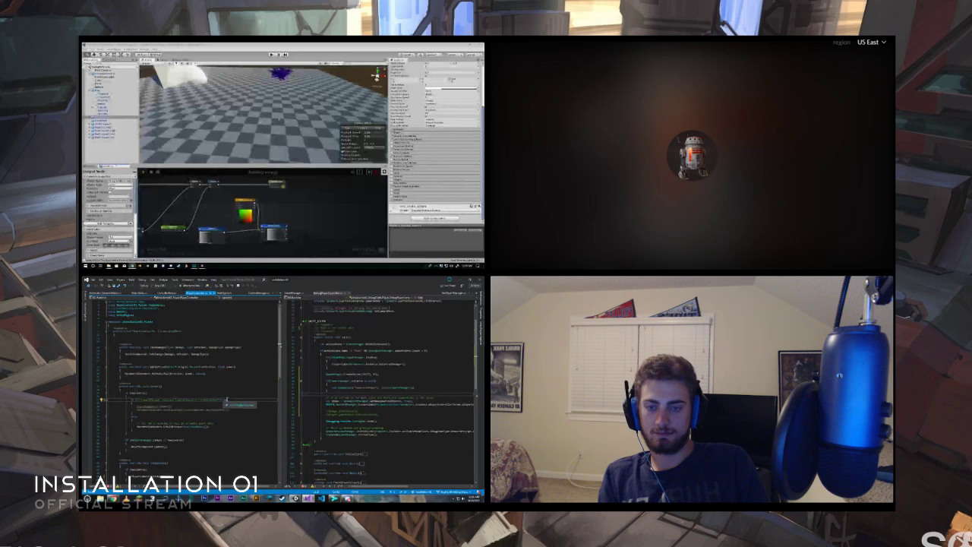
click(201, 428)
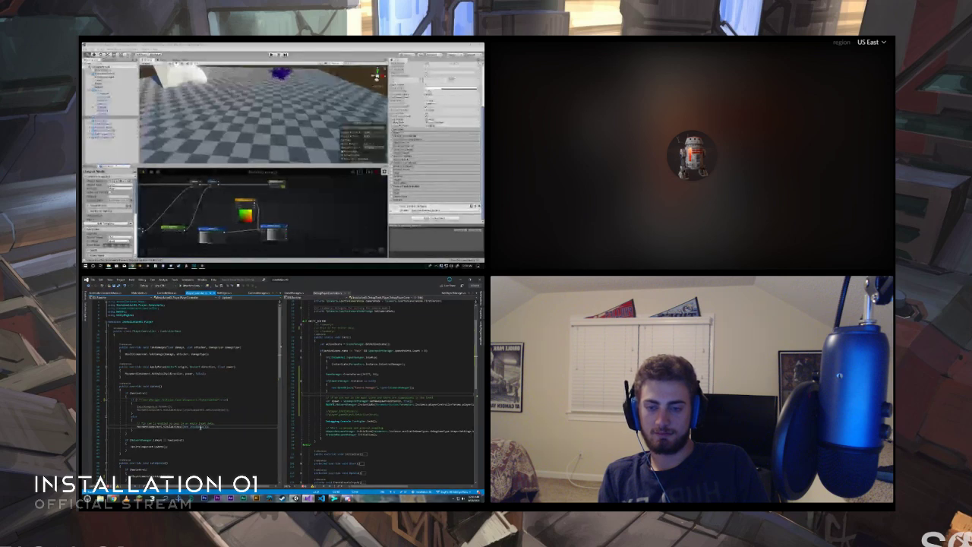
key(F12)
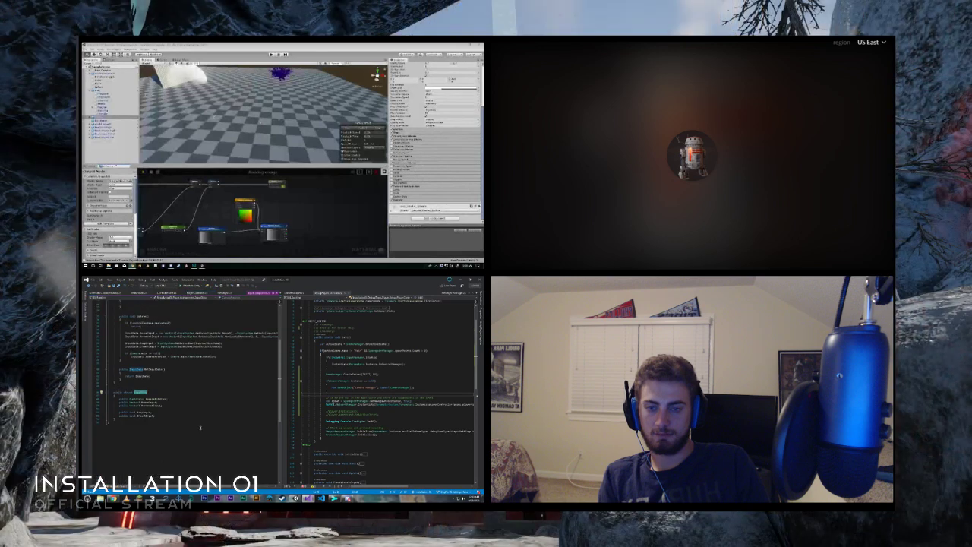
key(ctrl+minus)
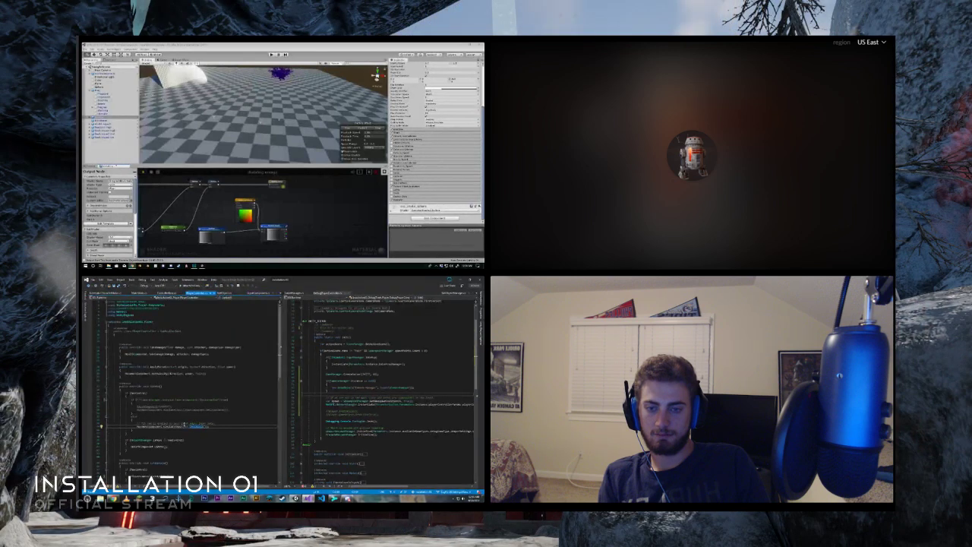
- Inspect the definition of the movement component method called in PlayerController.cs and of the input data member it reads
click(176, 427)
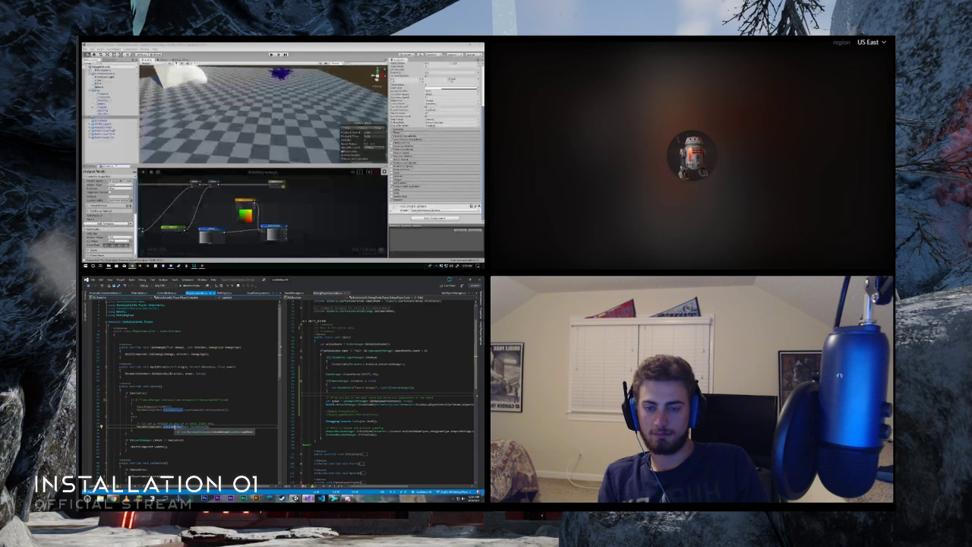
key(F12)
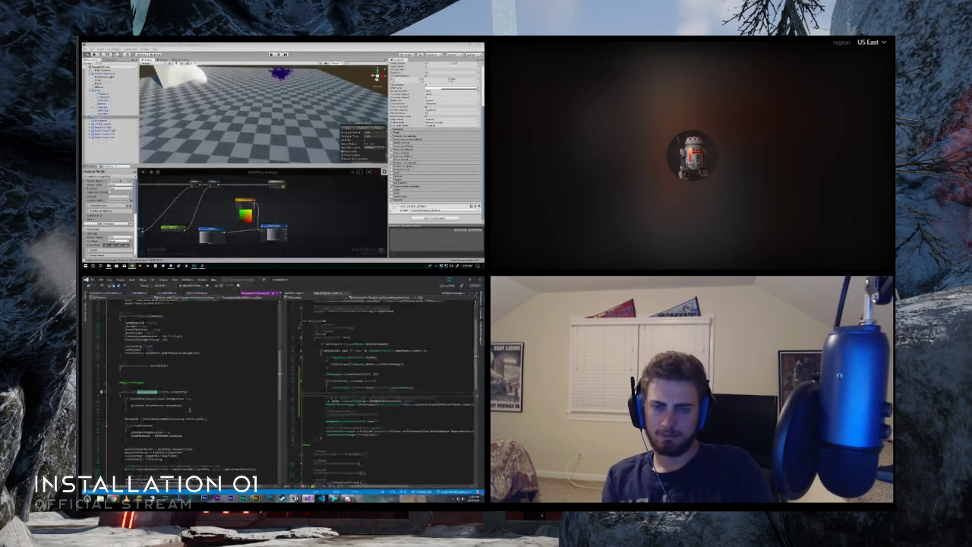
scroll(174, 362, down, 3)
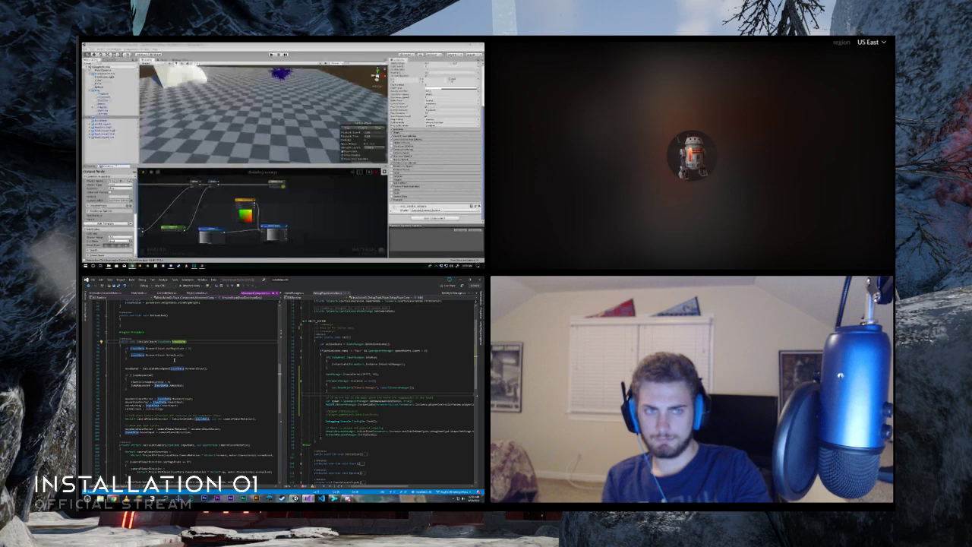
click(153, 348)
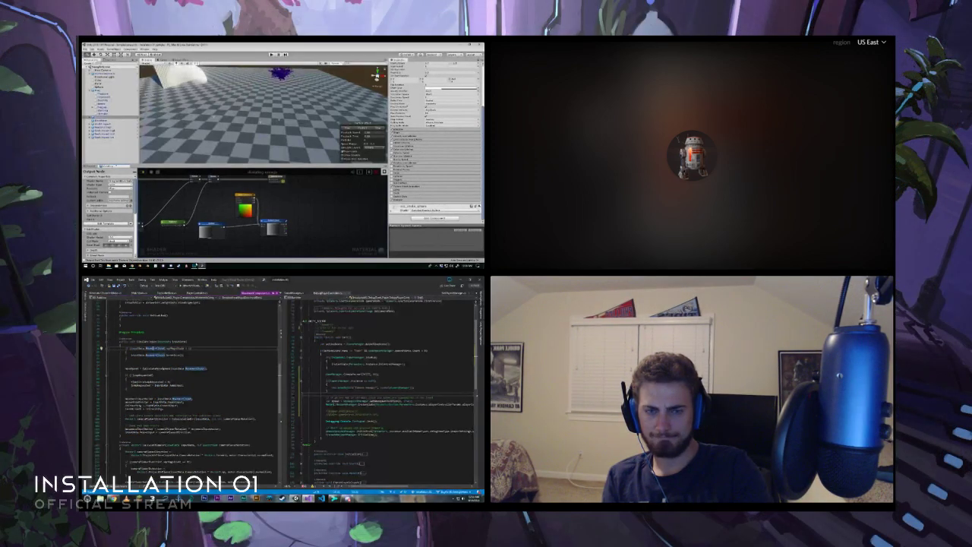
key(F12)
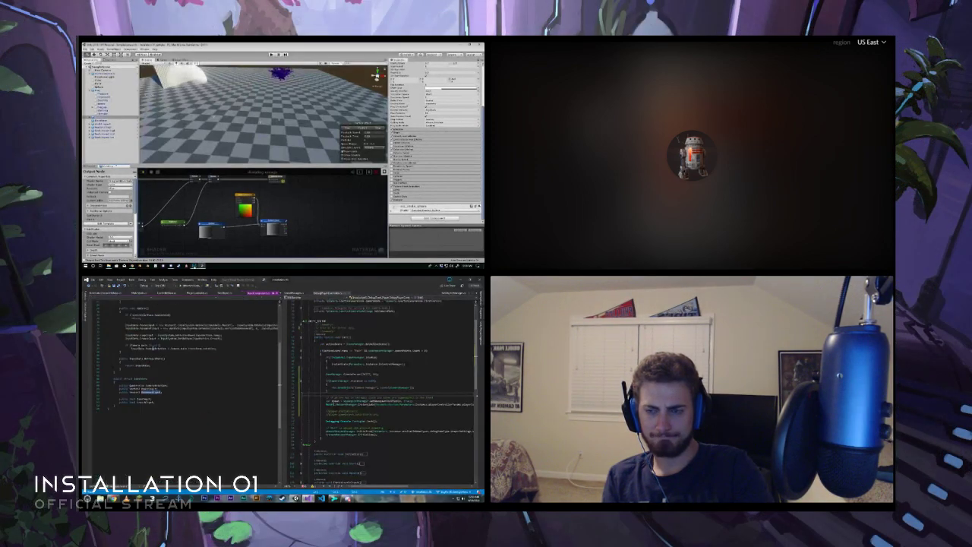
- Switch to Photoshop and begin setting up a new document, with the input component's update code in view in Visual Studio
click(197, 265)
scroll(161, 423, up, 5)
scroll(162, 424, up, 2)
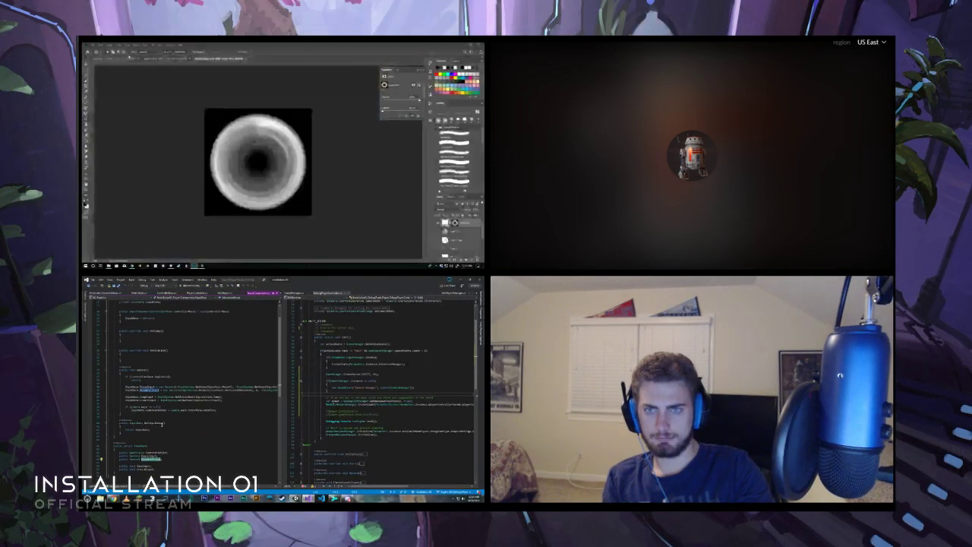
click(94, 45)
click(98, 51)
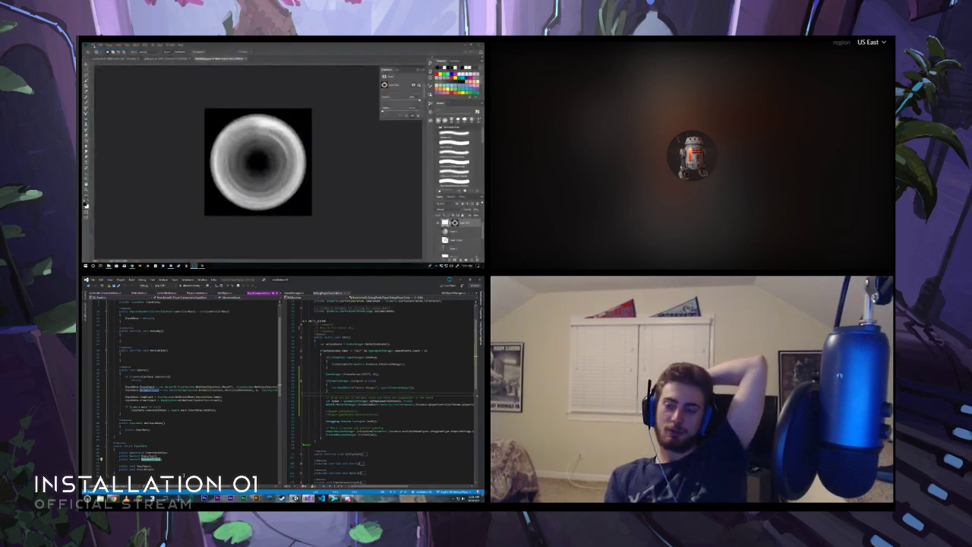
click(93, 44)
click(98, 51)
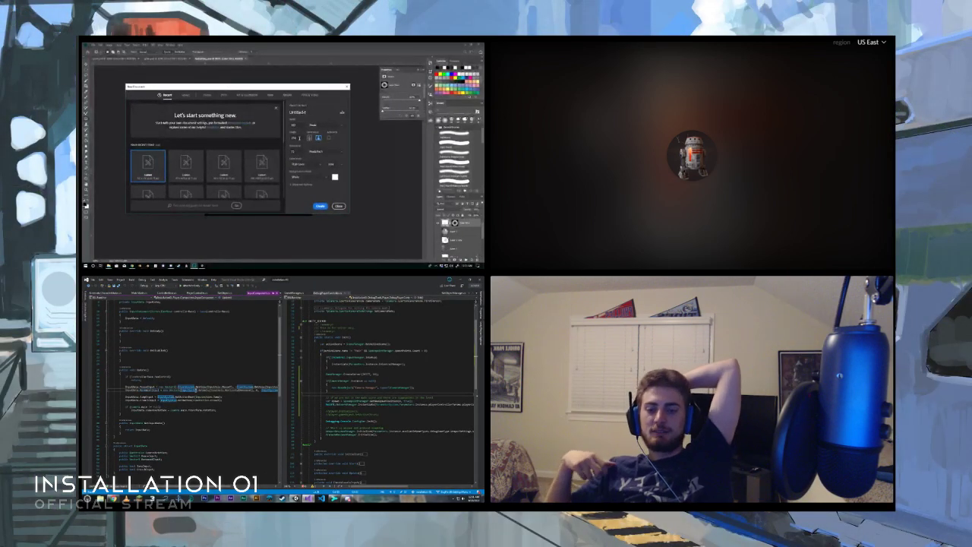
- Create the new Photoshop document as a wide, thin white canvas named gradient
key(F12)
drag(300, 138, 286, 139)
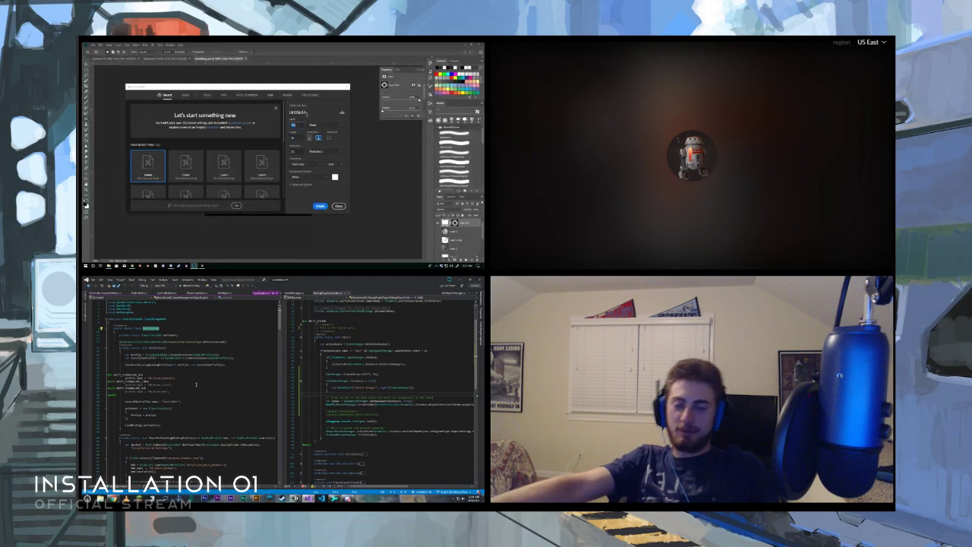
text(ient)
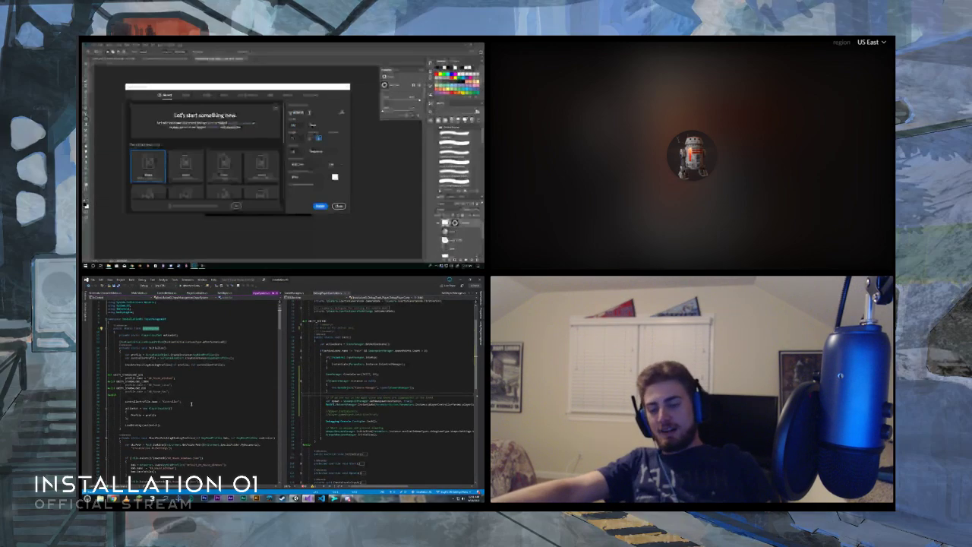
key(Return)
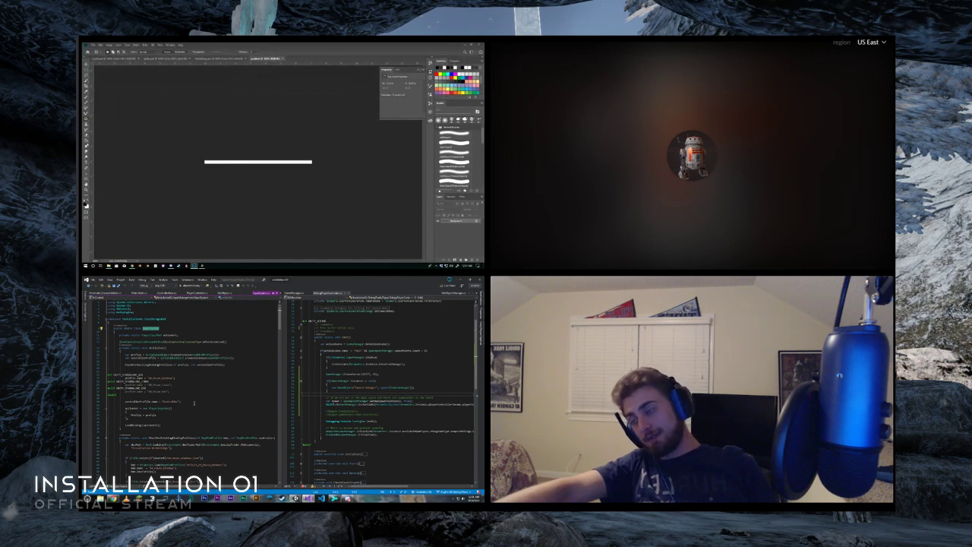
- Fill the thin canvas with a horizontal white-to-black gradient running across its full width
scroll(195, 403, down, 3)
scroll(194, 401, up, 5)
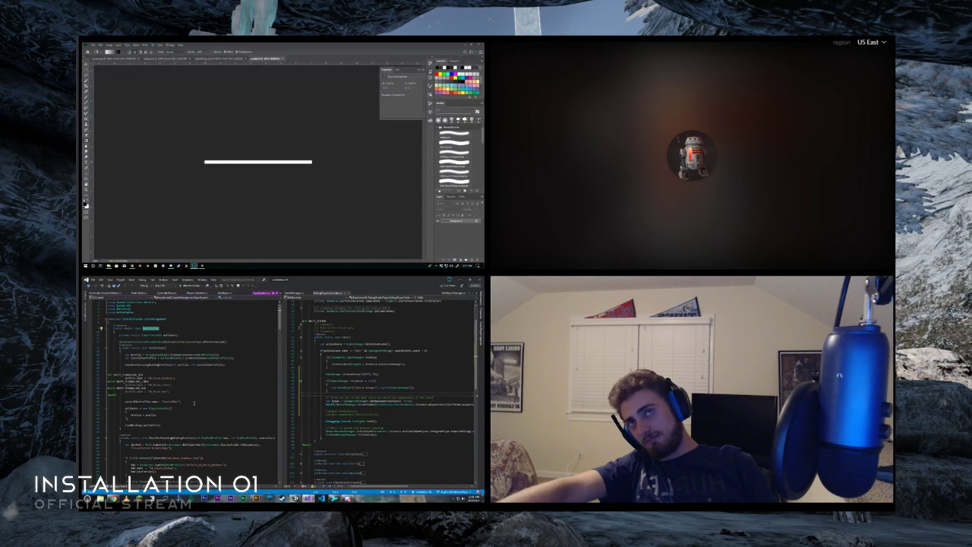
scroll(195, 403, down, 20)
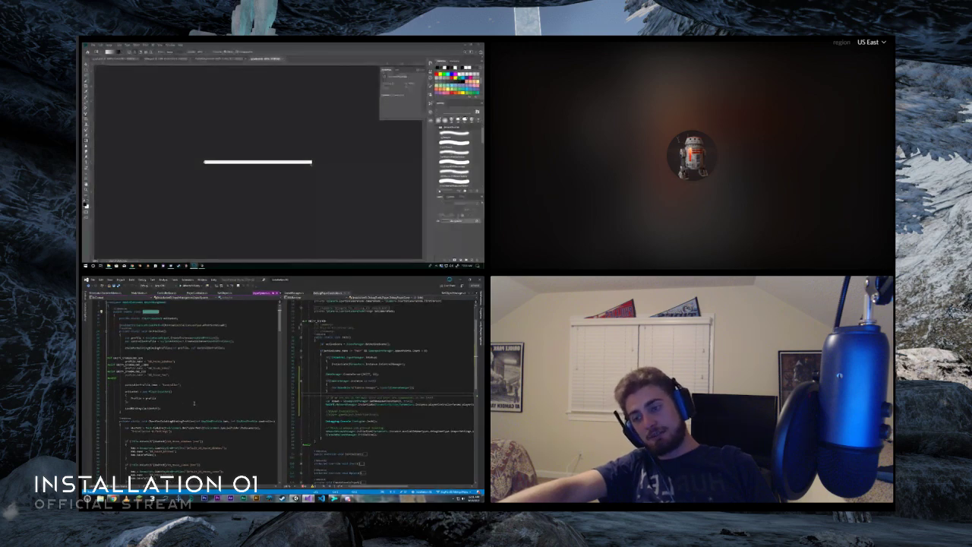
drag(205, 162, 311, 163)
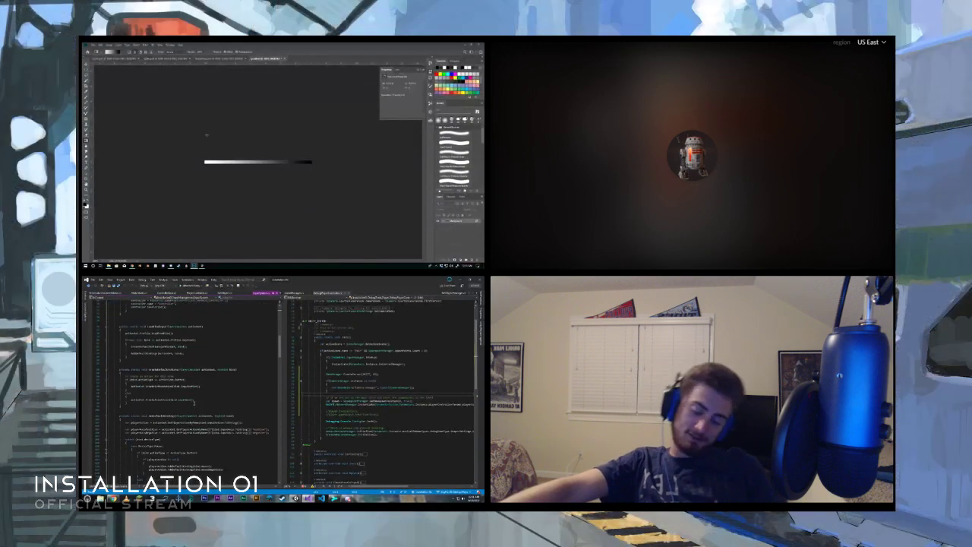
- Save the gradient document as a Photoshop file while reading through the input component code in Visual Studio
scroll(194, 403, up, 14)
key(ctrl+shift+s)
scroll(195, 403, up, 5)
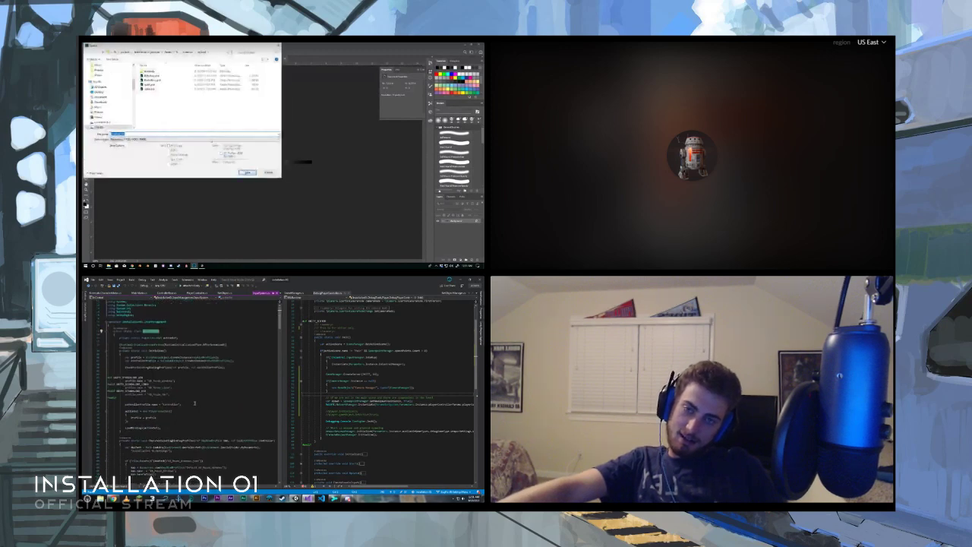
scroll(210, 415, down, 10)
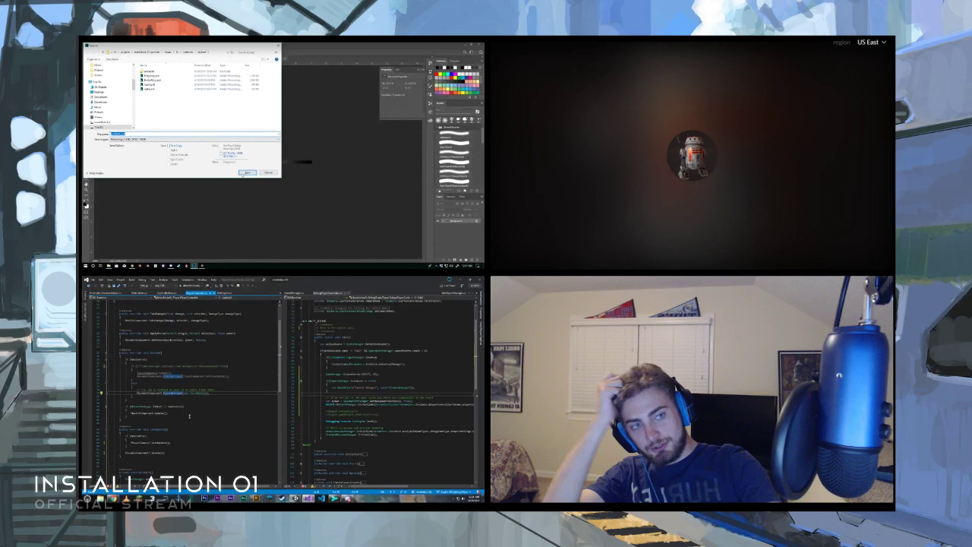
click(247, 173)
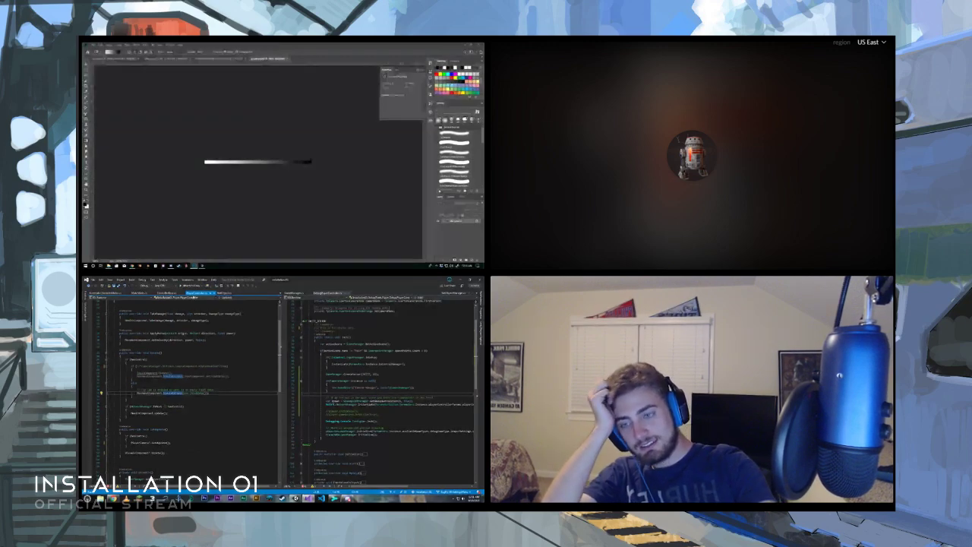
- Switch to Unity and move the output node of the dialating energy shader graph farther from the other nodes
mouse_move(196, 266)
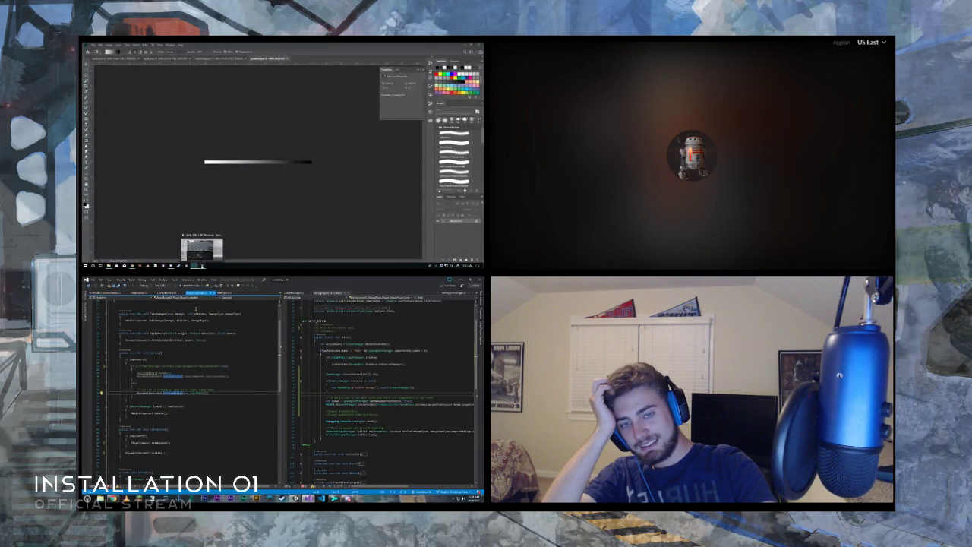
click(202, 247)
scroll(171, 411, down, 3)
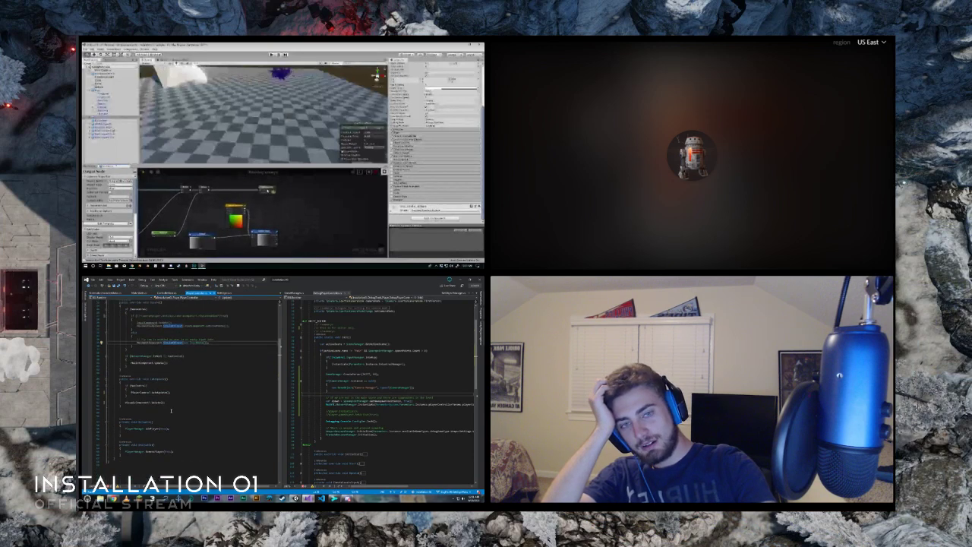
scroll(171, 411, up, 6)
drag(312, 190, 316, 191)
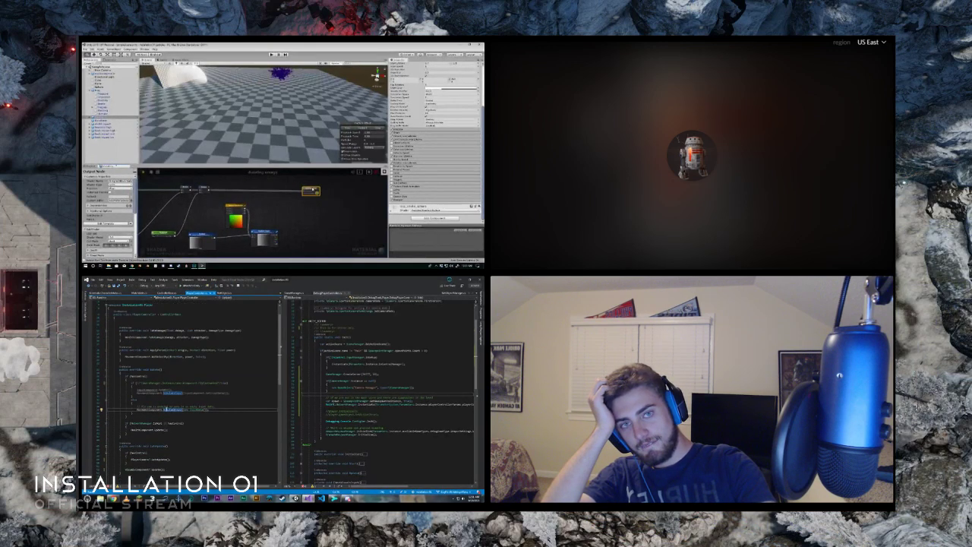
- Reposition the Texture Coordinates node and feed the upstream node's output into it, while viewing the base controller's code in Visual Studio
click(236, 208)
click(168, 294)
drag(236, 208, 238, 203)
scroll(206, 397, up, 4)
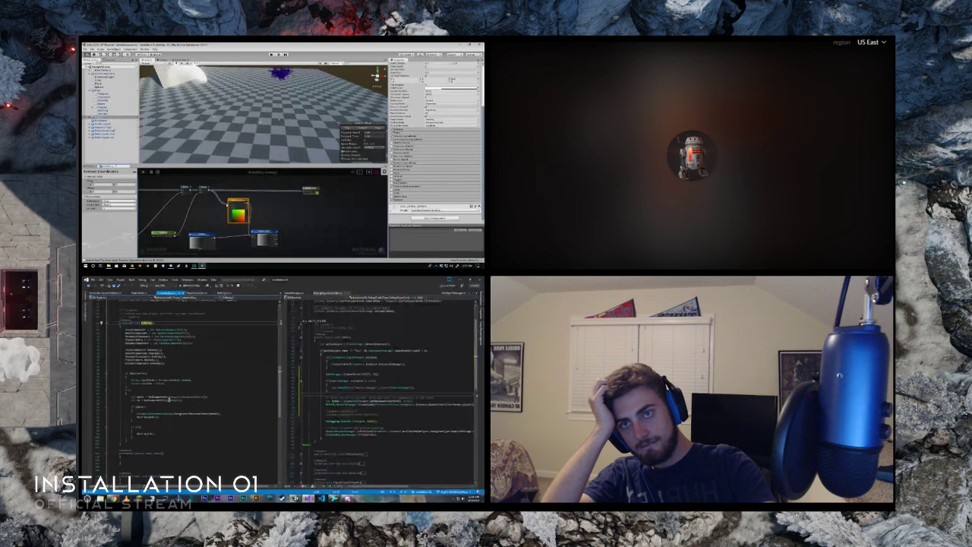
scroll(206, 397, up, 5)
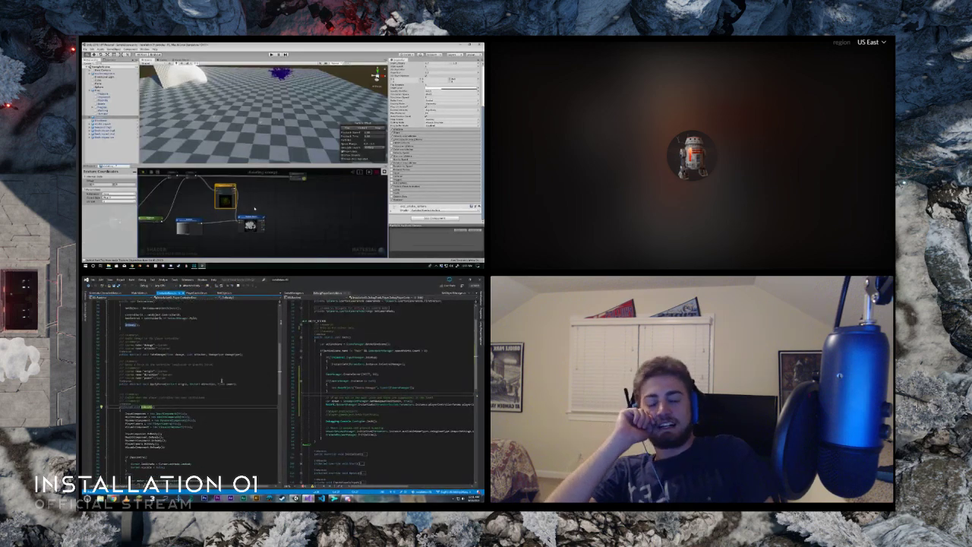
scroll(224, 380, down, 5)
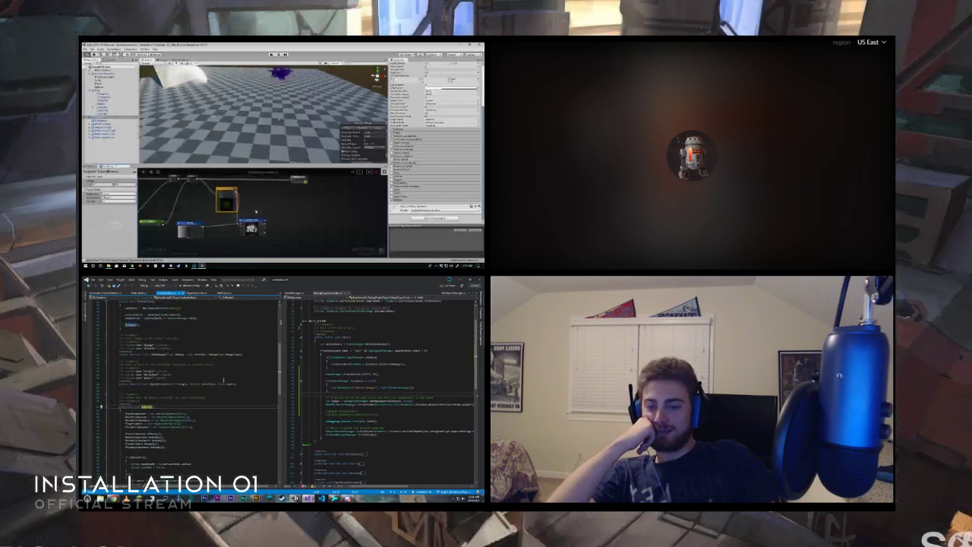
- Rearrange the texture sample and texture object nodes in the shader graph, and return to PlayerController.cs in Visual Studio
middle_drag(256, 210, 255, 214)
drag(256, 223, 262, 217)
click(199, 295)
scroll(184, 410, down, 8)
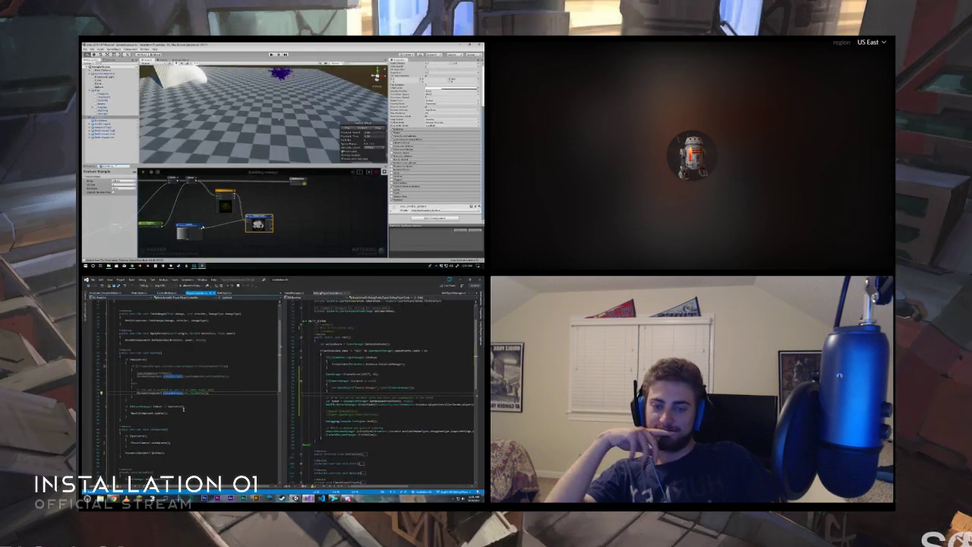
drag(195, 225, 200, 228)
scroll(174, 413, up, 3)
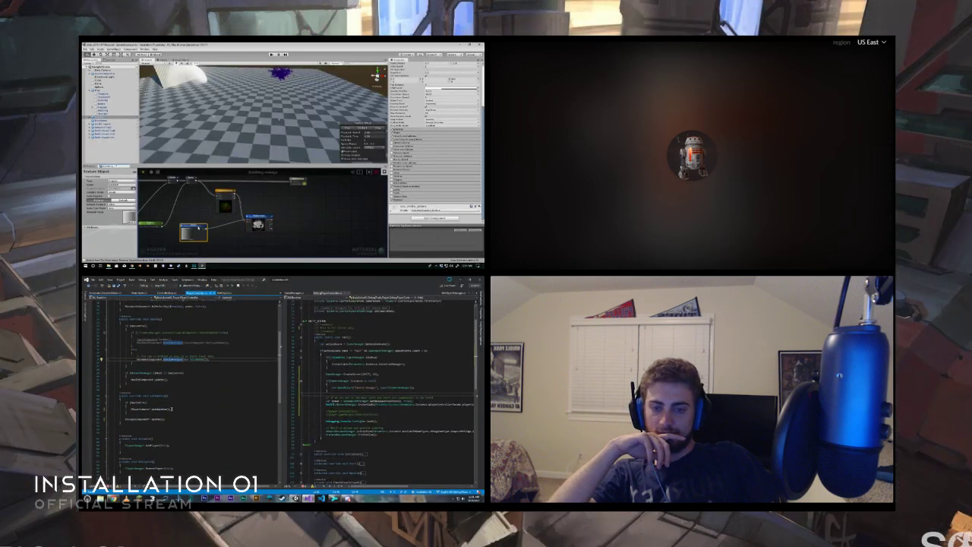
- Add a Toggle Switch node and wire the texture sample through it to the shader's output node
right_click(277, 205)
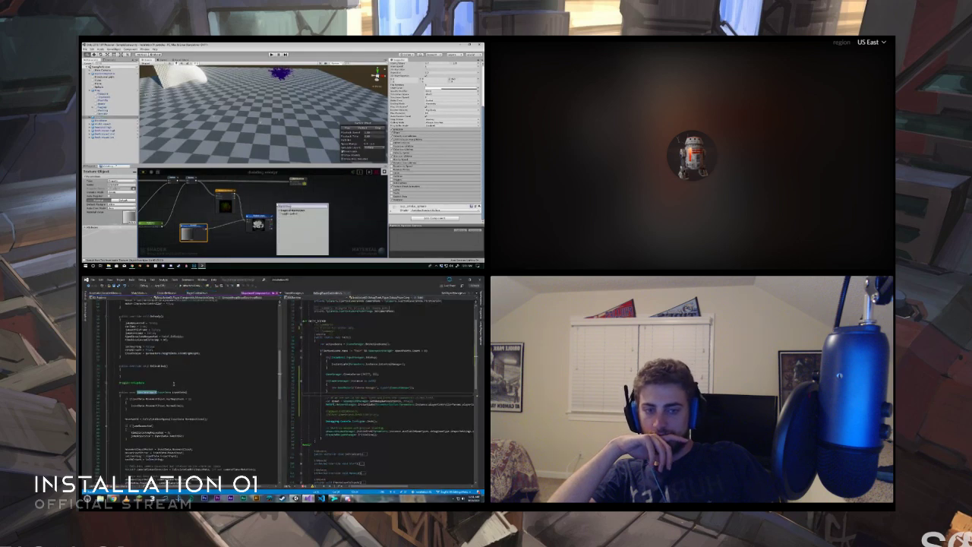
key(Return)
scroll(147, 400, down, 2)
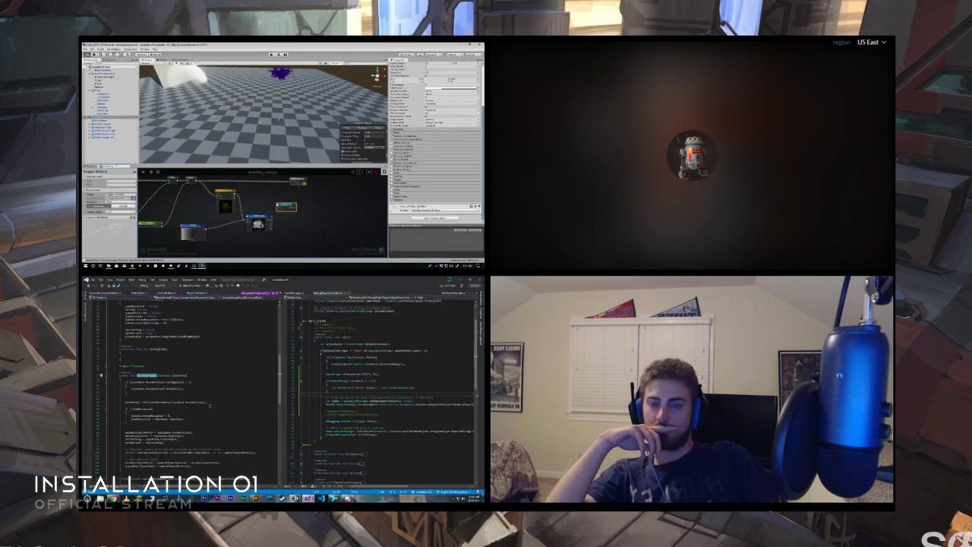
drag(272, 220, 277, 207)
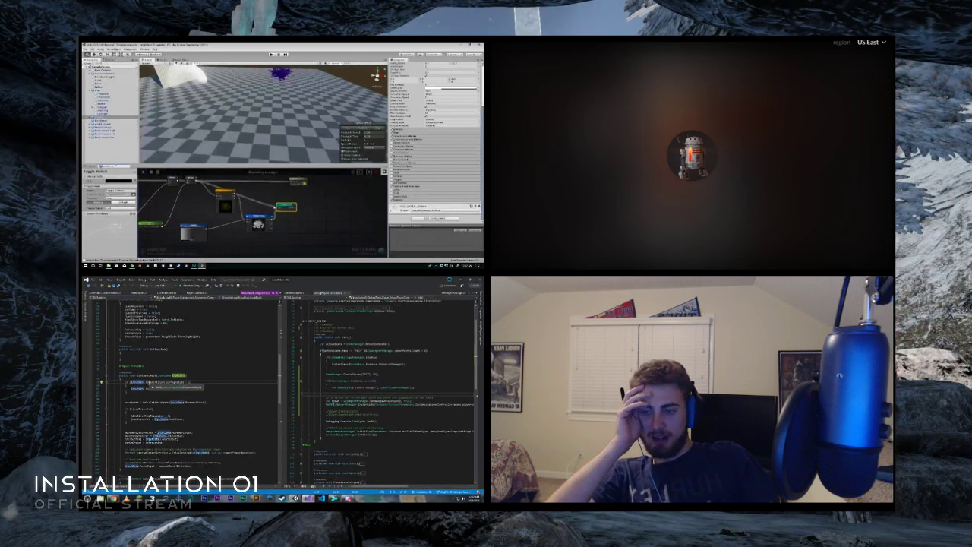
click(149, 382)
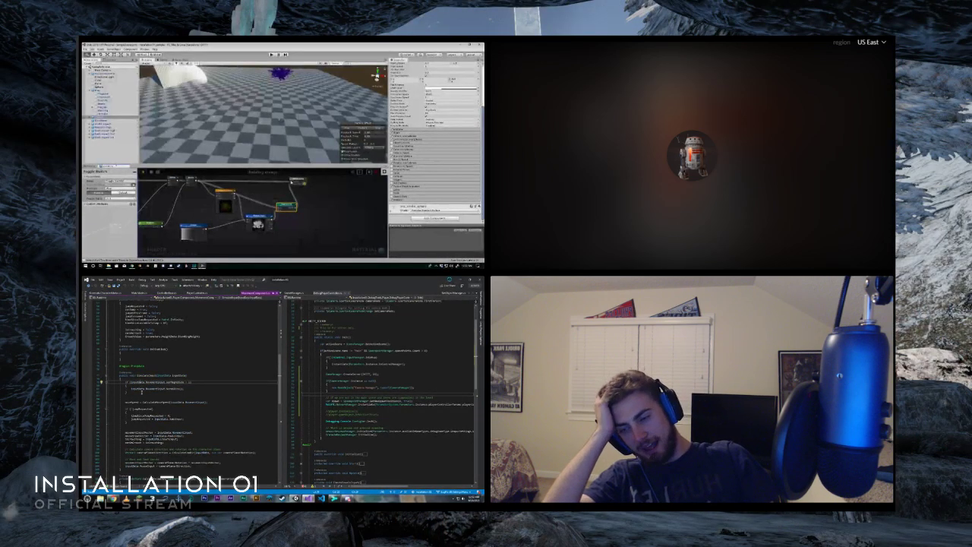
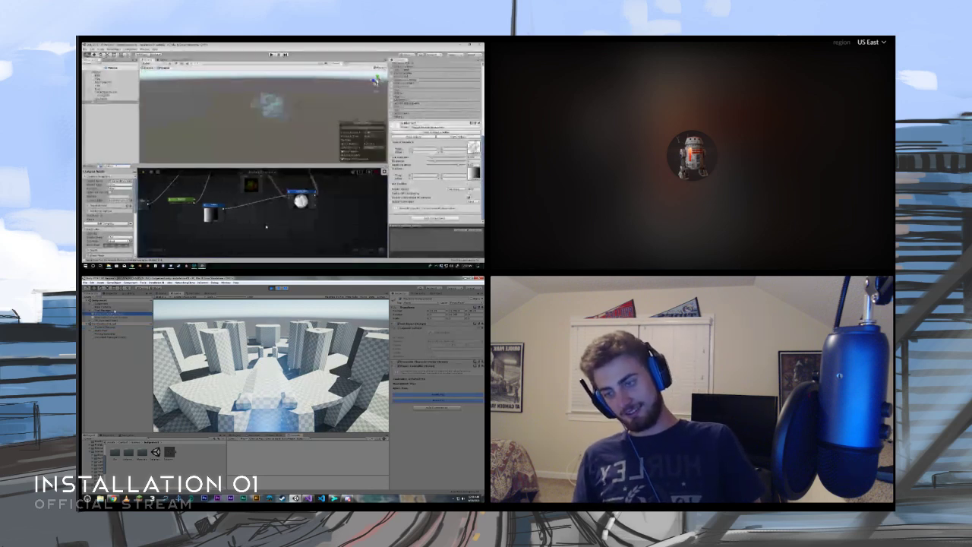
- Examine the running test scene's hierarchy objects one by one, including the components of the player character object
click(115, 311)
click(116, 313)
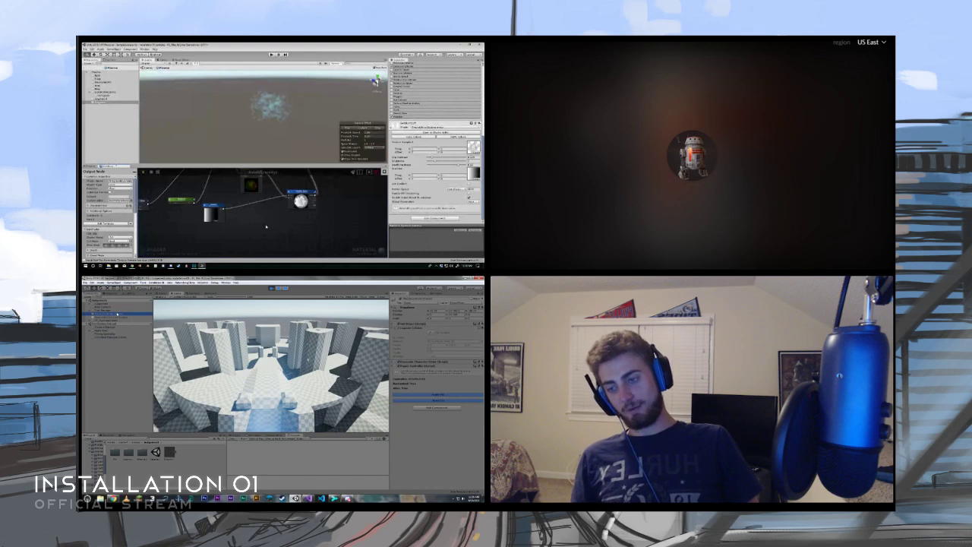
click(116, 304)
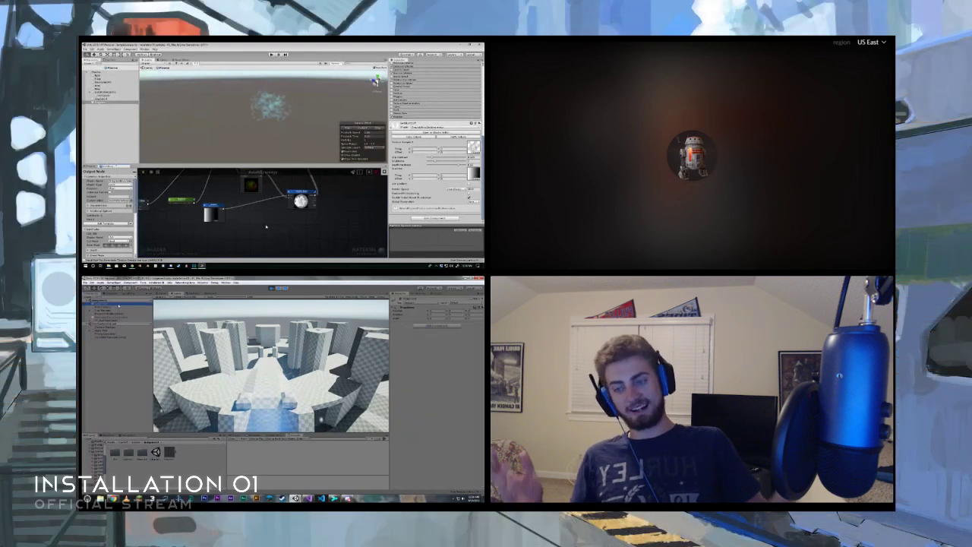
click(118, 320)
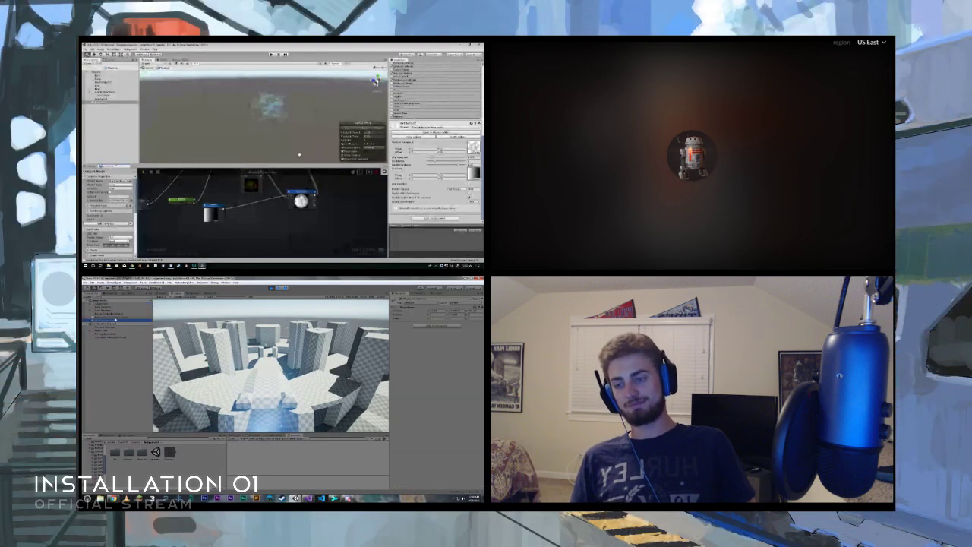
middle_drag(267, 211, 260, 221)
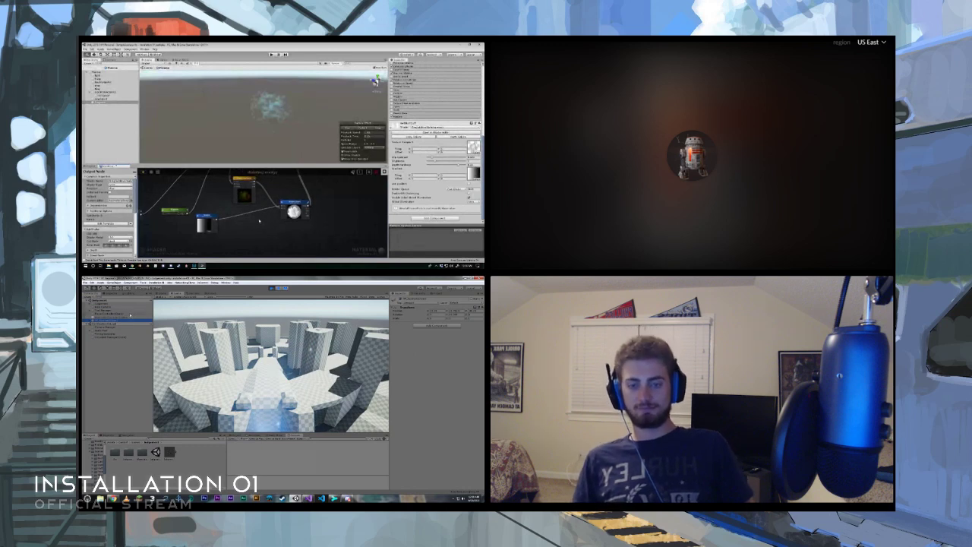
click(125, 313)
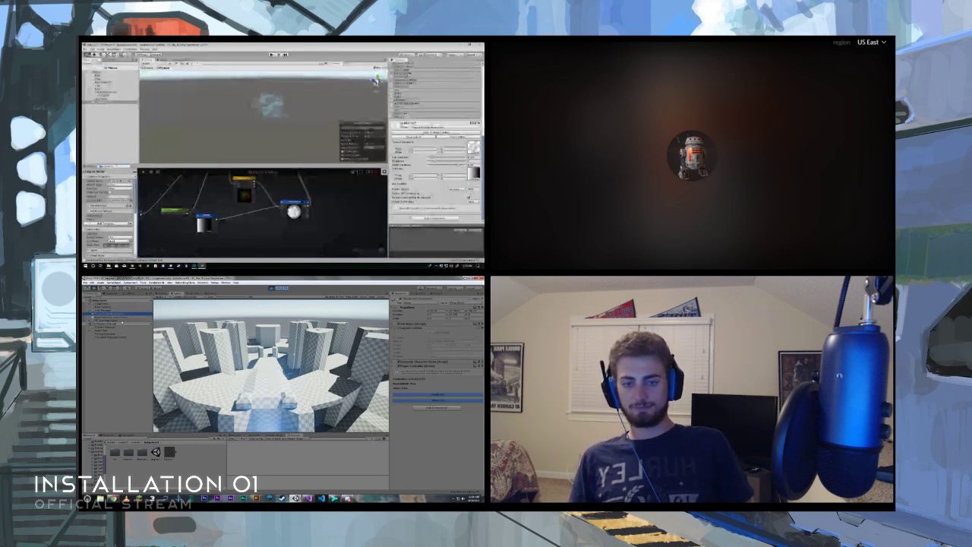
click(122, 321)
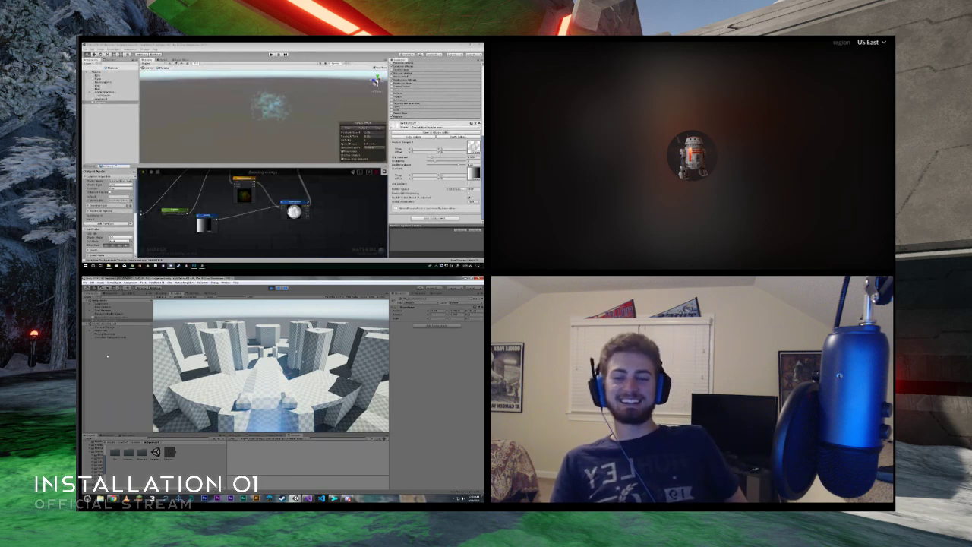
click(111, 317)
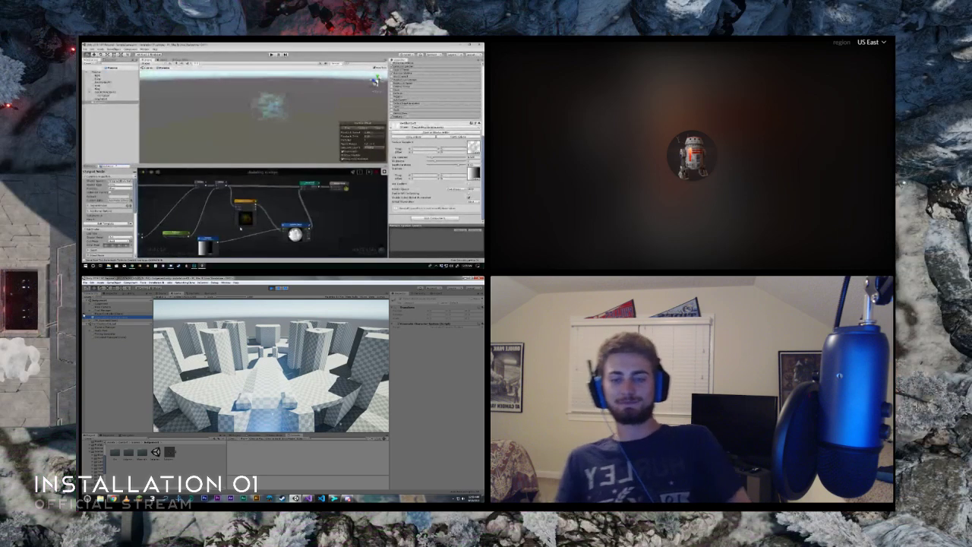
- Move the gradient texture node closer to the texture sample node in the shader graph
middle_drag(241, 229, 239, 219)
drag(206, 231, 239, 228)
middle_drag(228, 213, 214, 211)
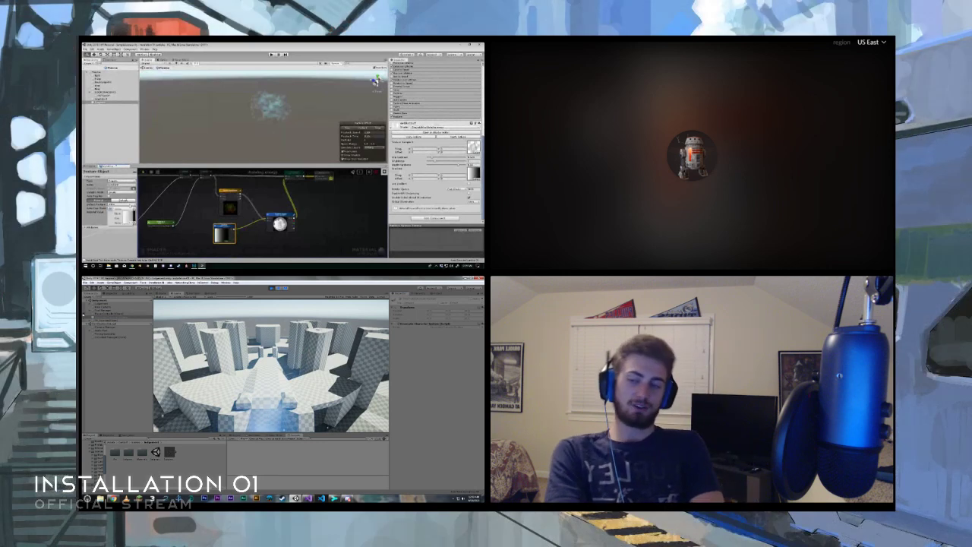
- Check which texture types the gradient texture node can be locked to
click(105, 314)
click(127, 208)
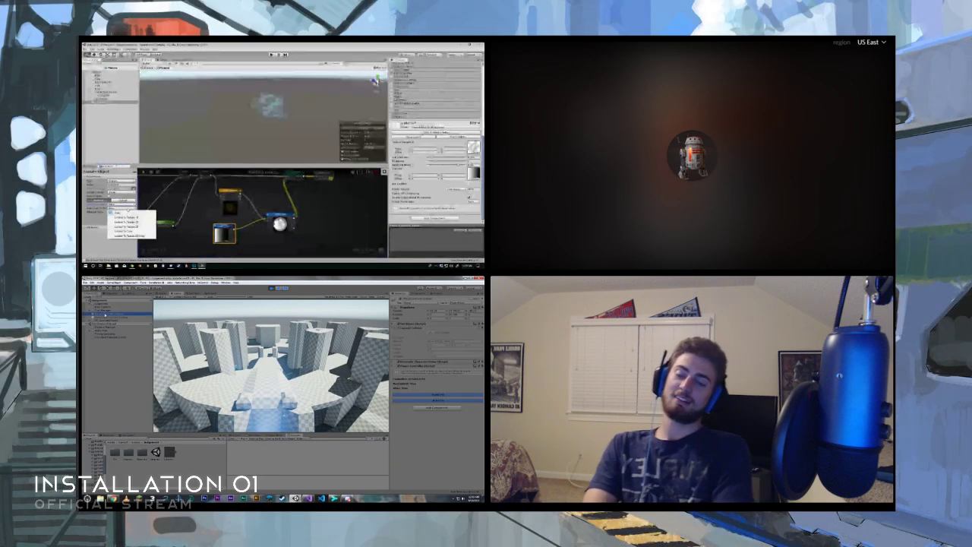
click(104, 320)
click(127, 209)
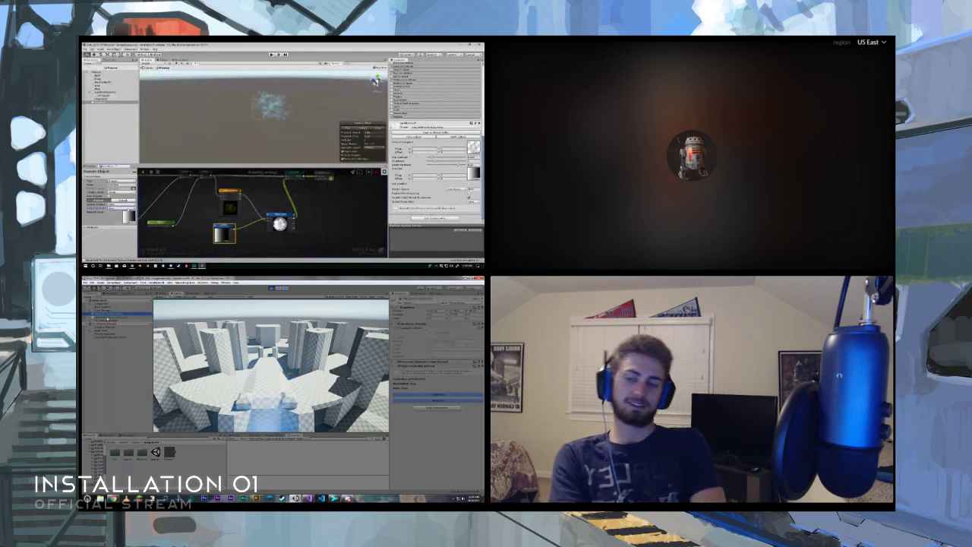
- Switch to Photoshop, check the gradient image's size settings, and return to the Unity shader graph
key(alt+Tab)
click(111, 48)
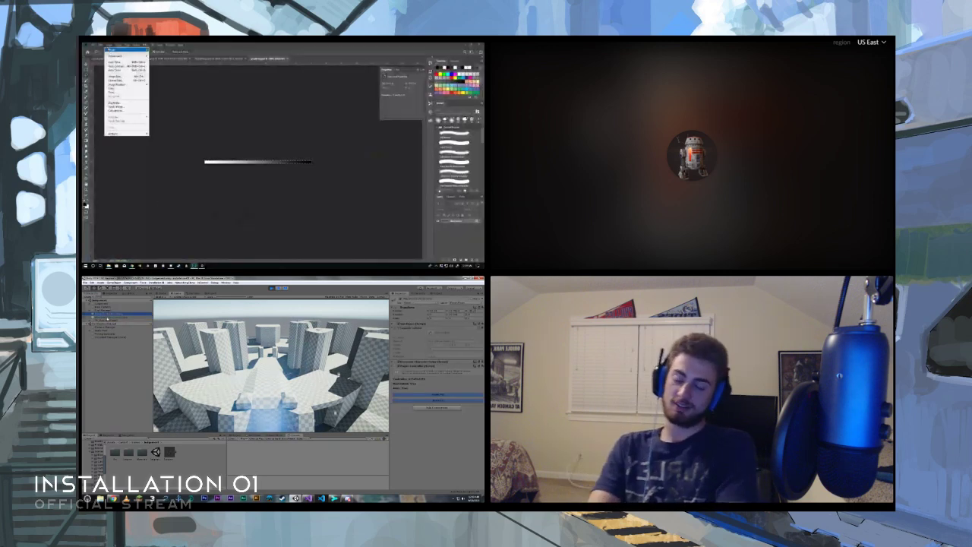
click(120, 77)
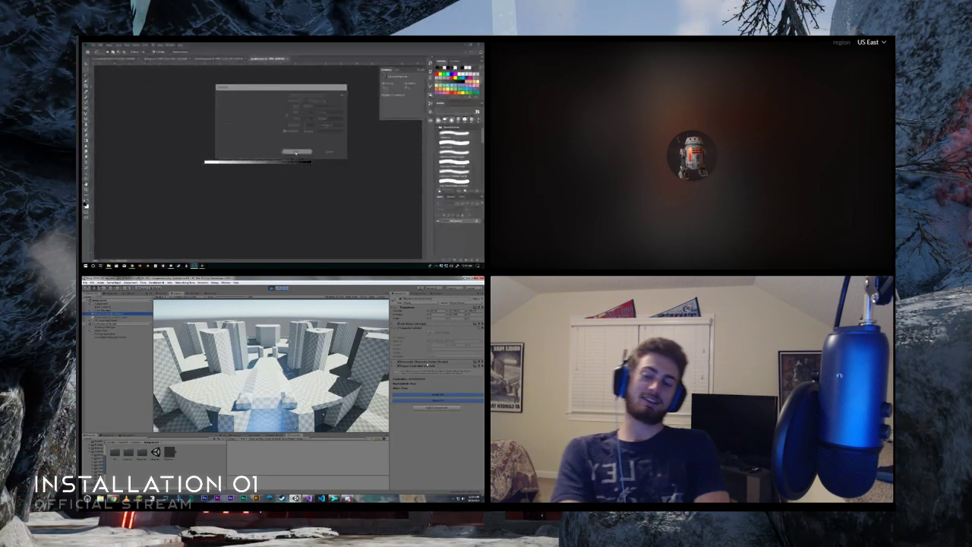
click(295, 152)
click(202, 265)
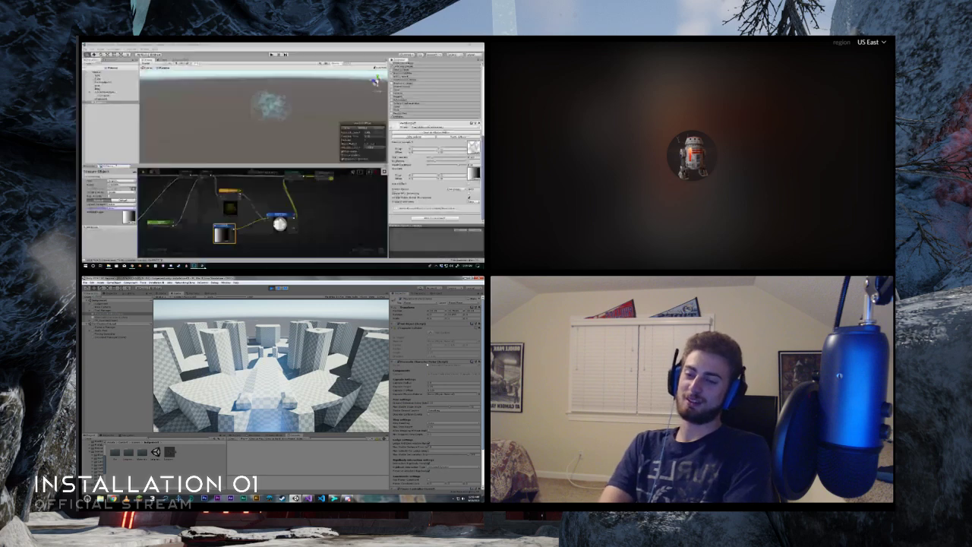
- Review the component settings of the player character object in the running scene
scroll(408, 395, down, 3)
middle_drag(223, 229, 204, 226)
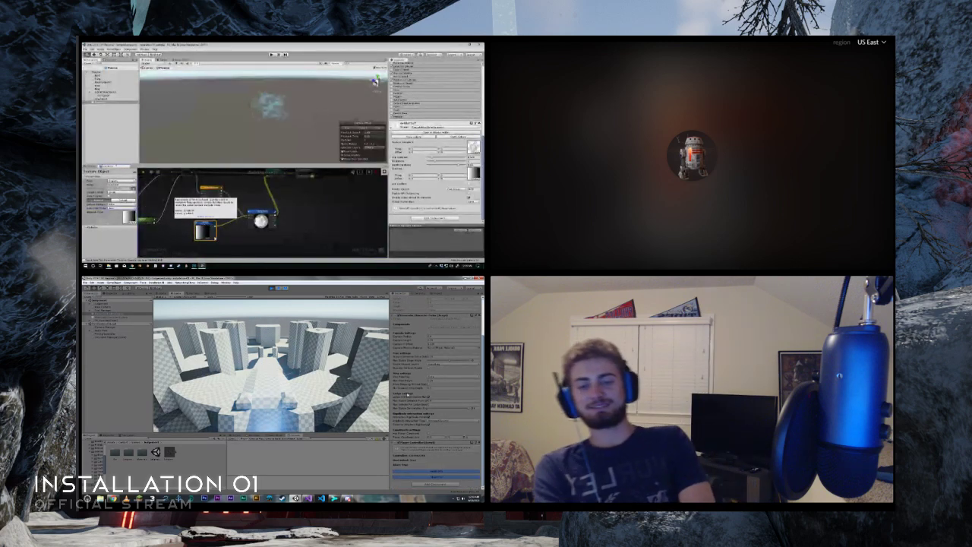
scroll(409, 393, up, 3)
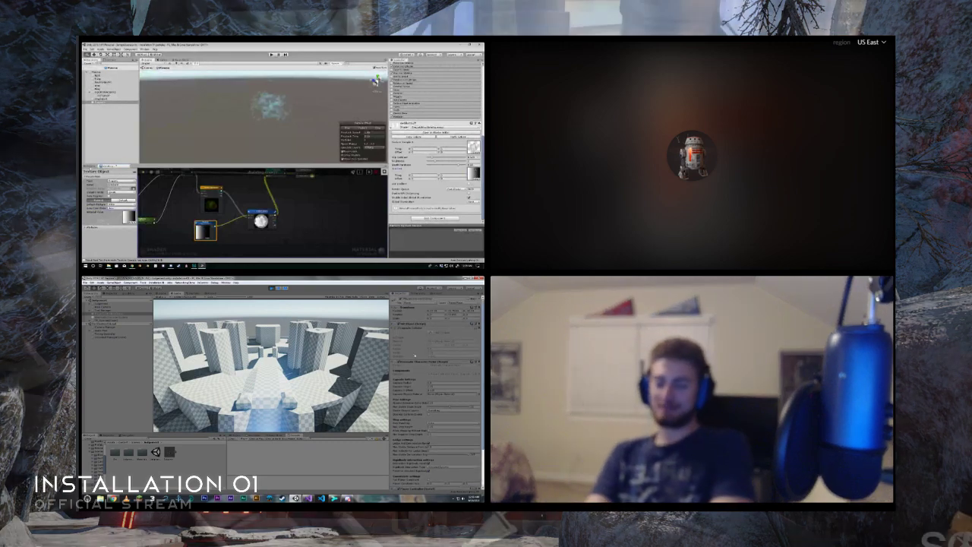
- Clear the object selection to preview the whole energy effect, and return to the shader graph
click(89, 166)
click(412, 362)
click(112, 135)
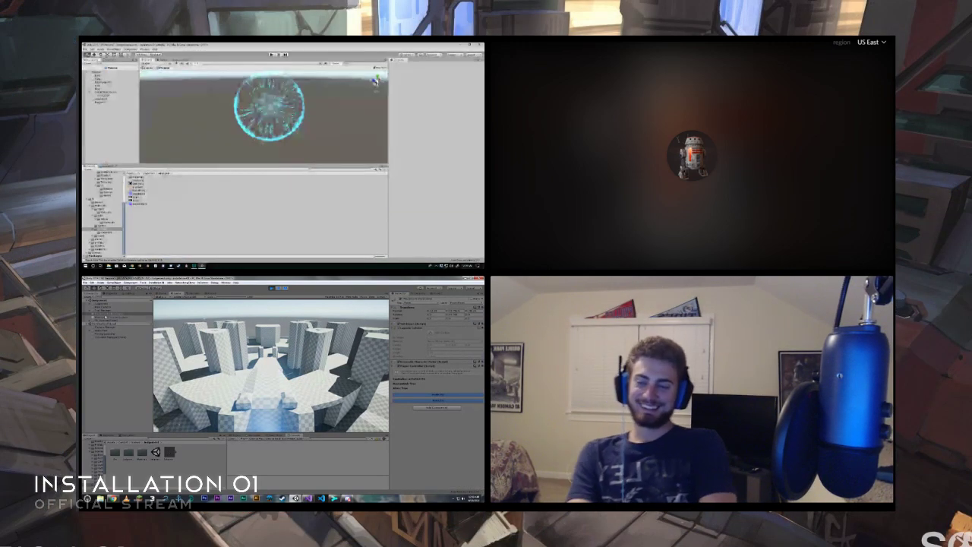
click(107, 167)
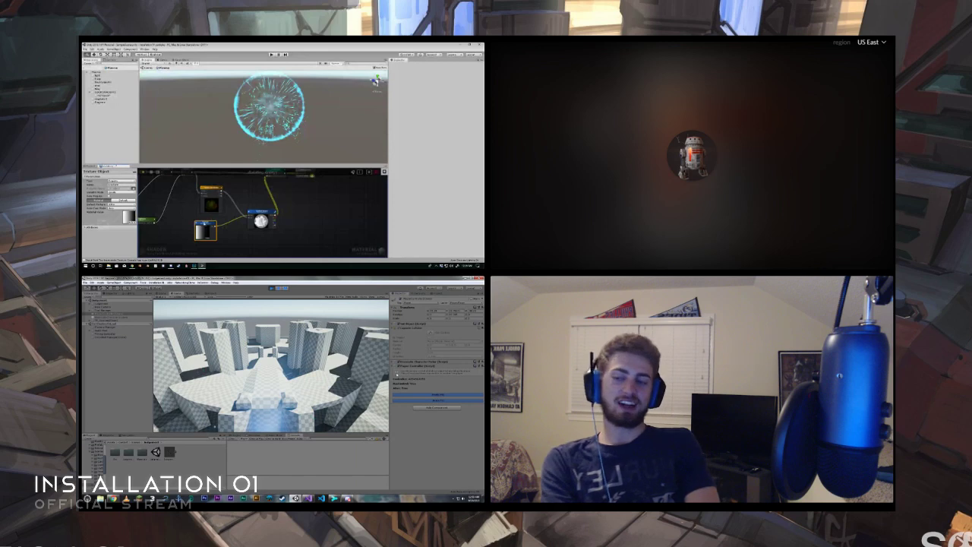
- Examine the texture sample, multiply and output nodes of the energy shader and the hierarchy objects of the running scene
click(261, 221)
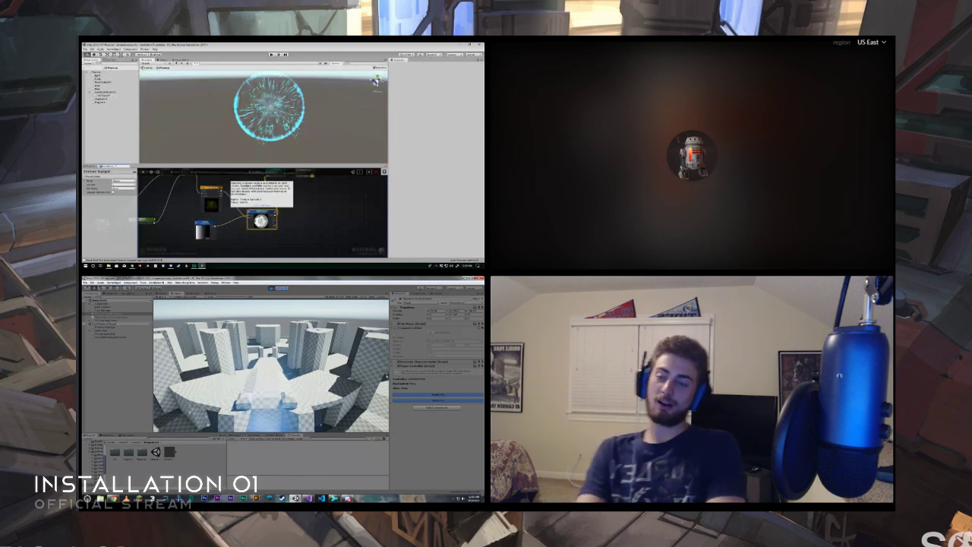
middle_drag(314, 202, 311, 227)
click(307, 197)
click(111, 321)
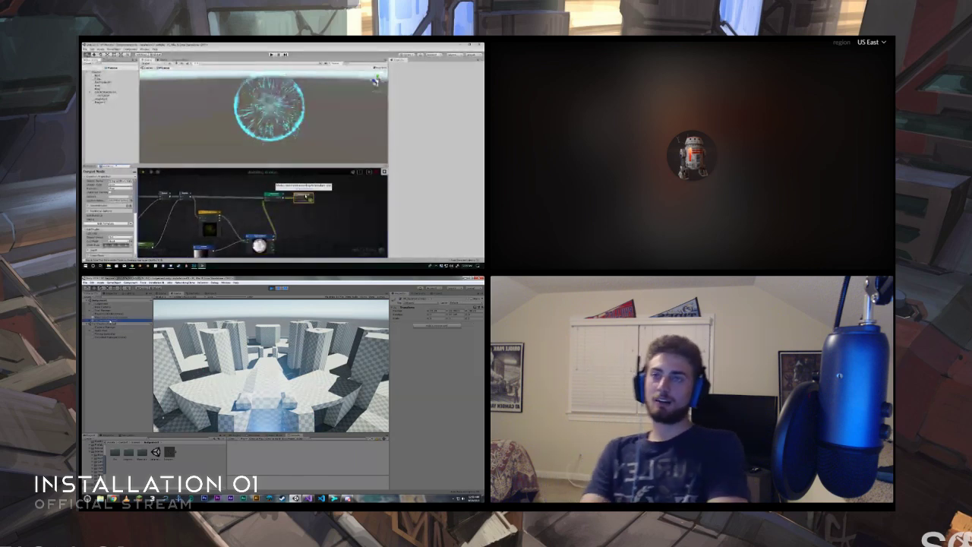
click(277, 196)
click(114, 313)
click(305, 197)
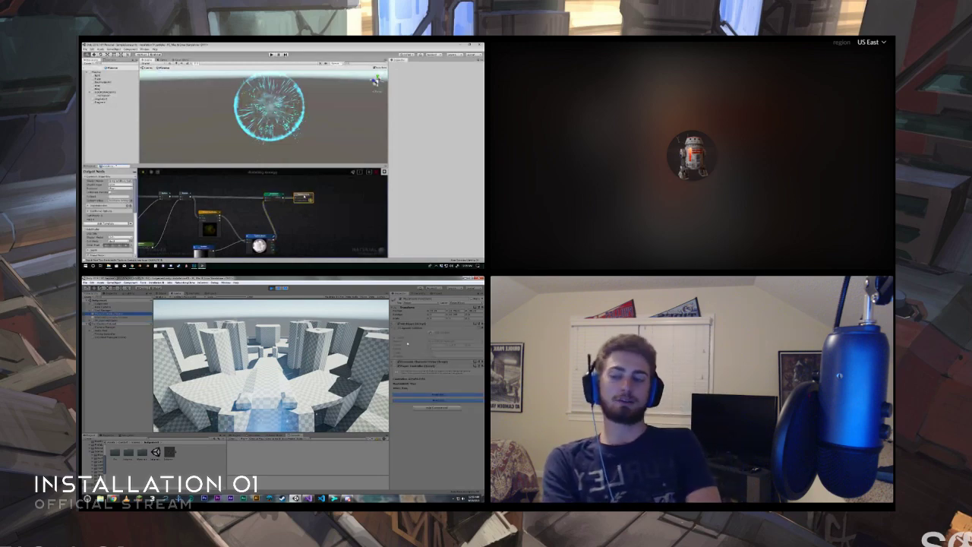
- Open the gradient image in Photoshop, stop Unity's play mode, and delete the commented-out lines below the player creation call in Visual Studio
mouse_move(202, 266)
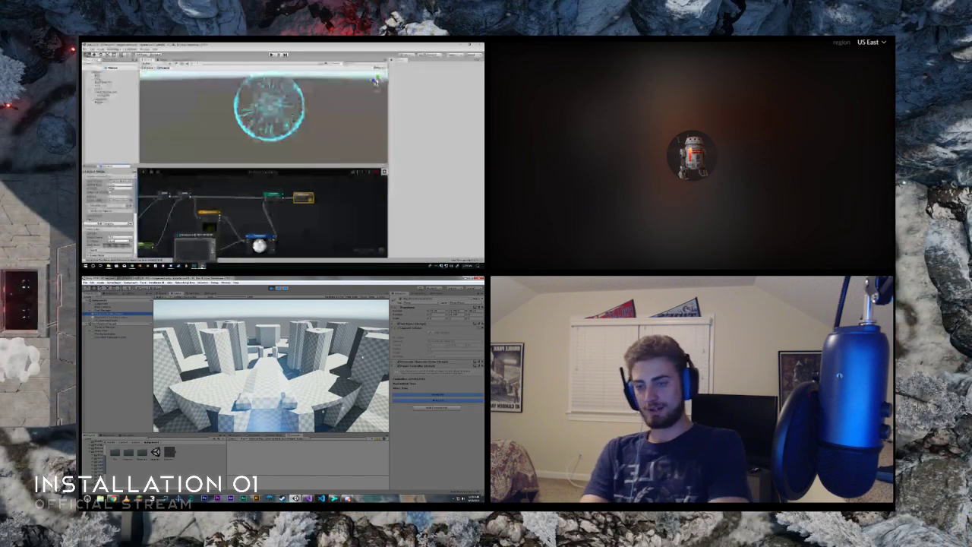
click(194, 266)
click(308, 498)
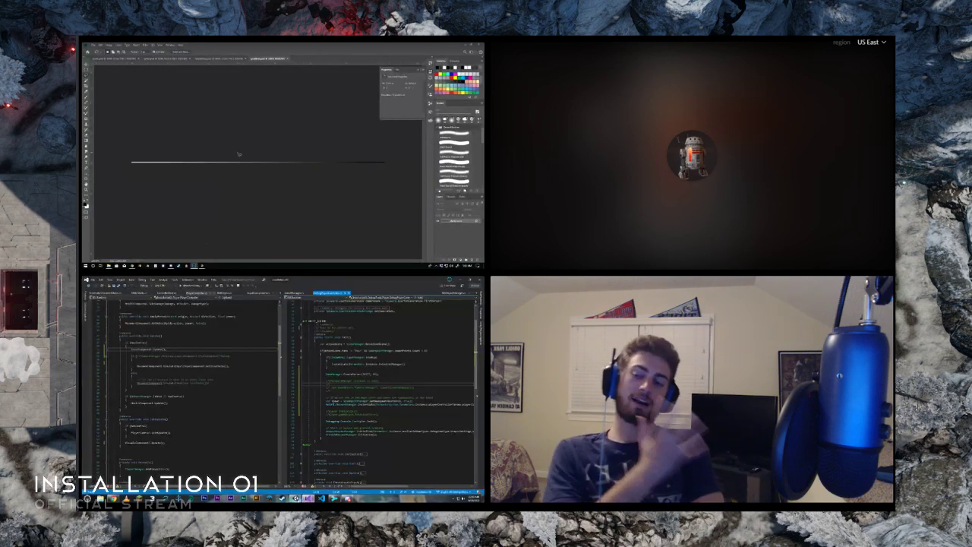
click(296, 499)
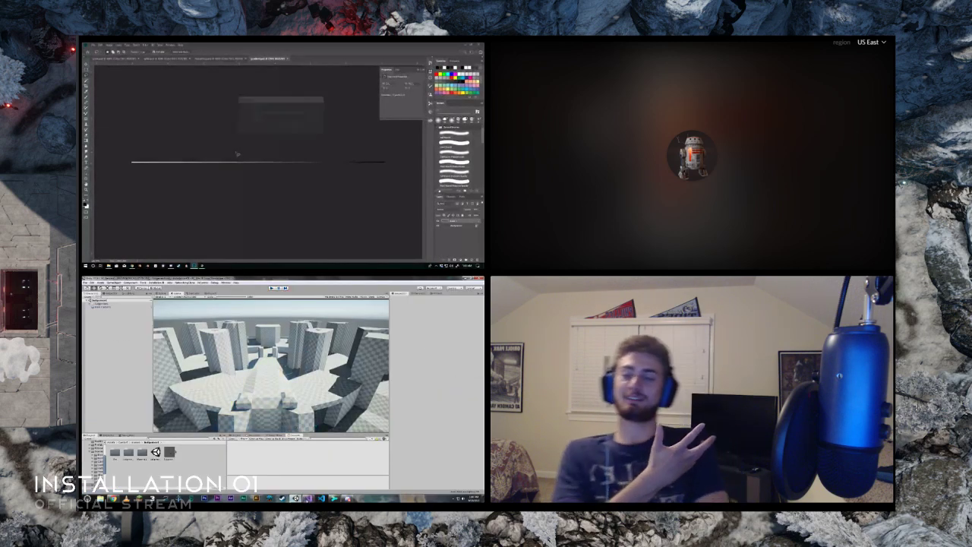
click(308, 498)
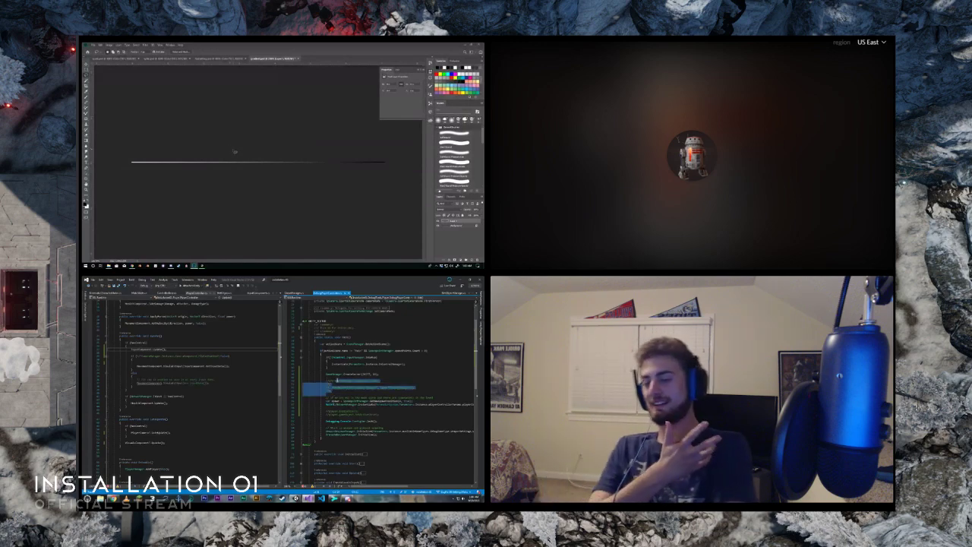
key(BackSpace)
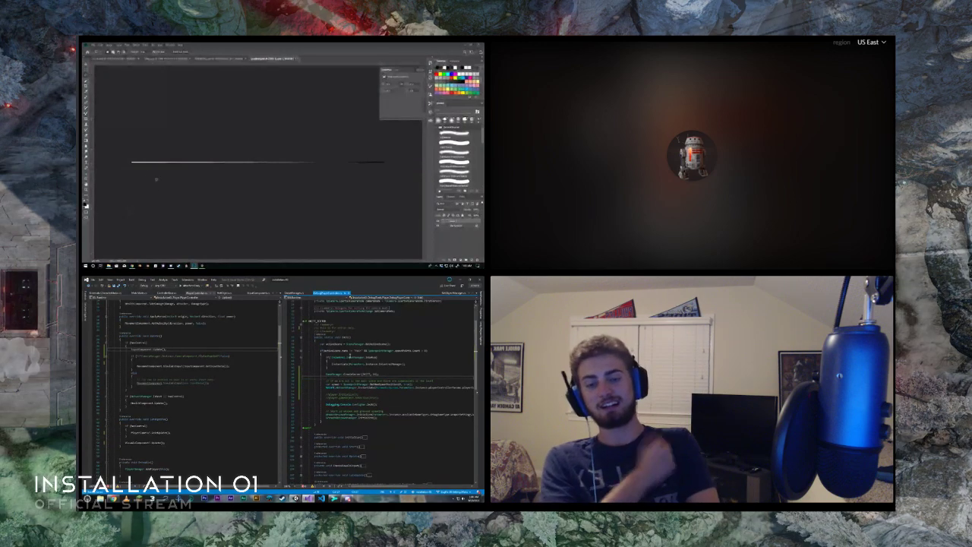
- Activate the Brush tool and set the foreground colour to a bright, slightly azure blue
key(b)
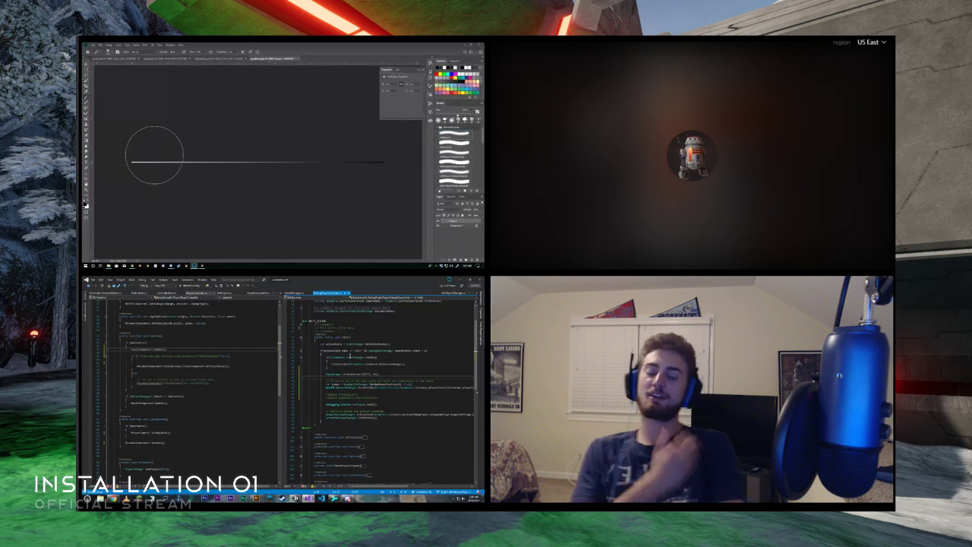
click(85, 204)
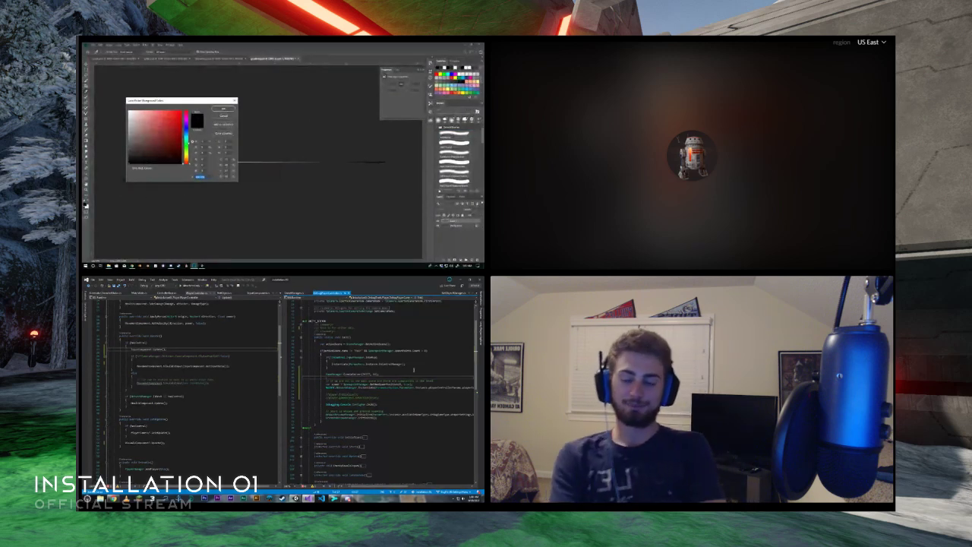
click(187, 130)
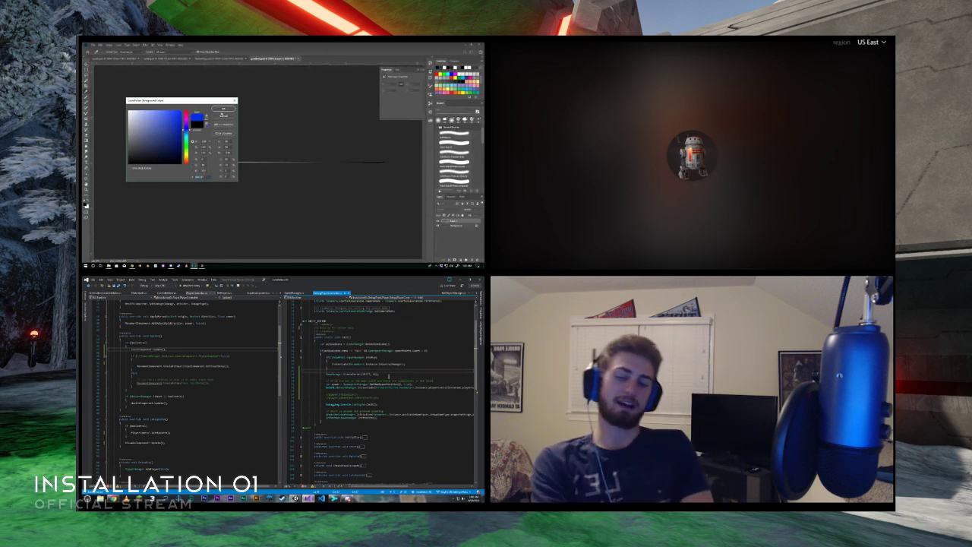
key(Return)
click(85, 204)
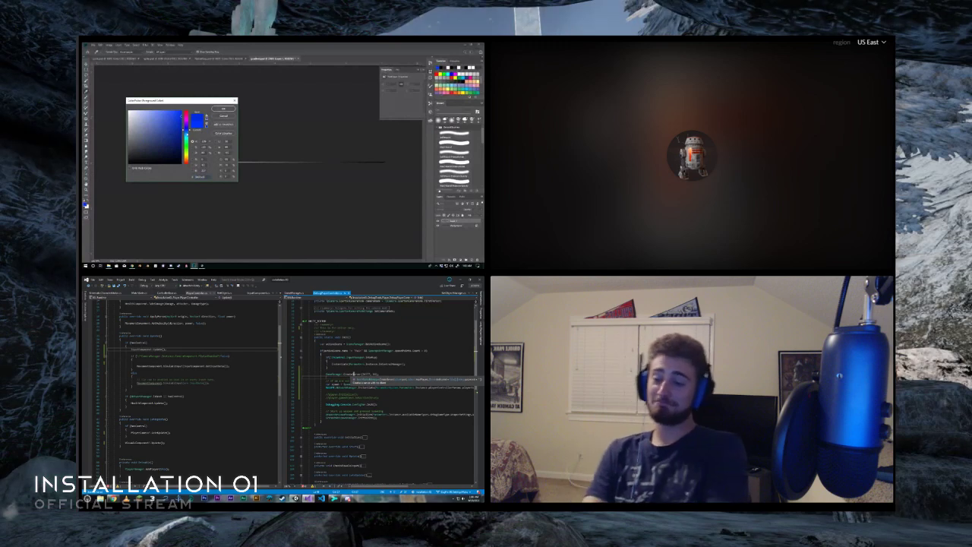
click(187, 133)
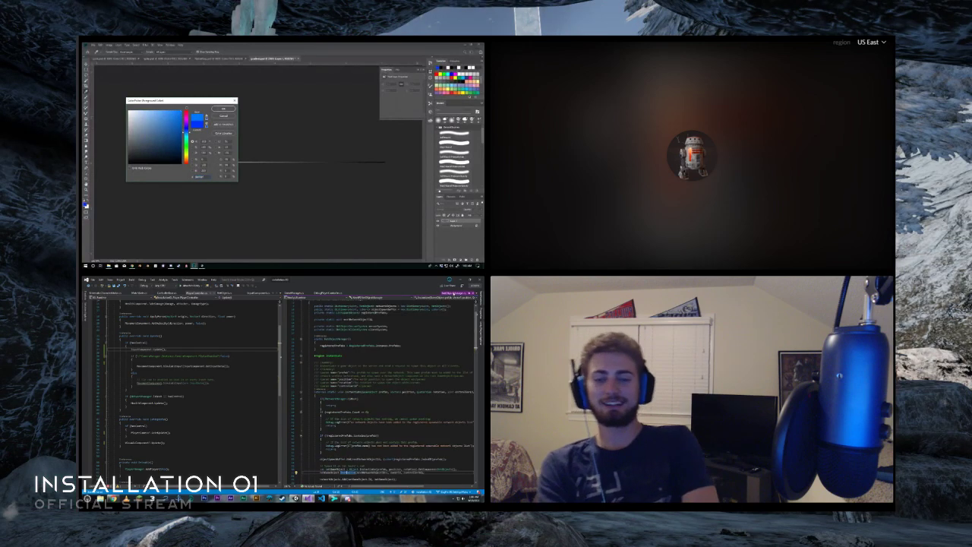
drag(187, 134, 186, 132)
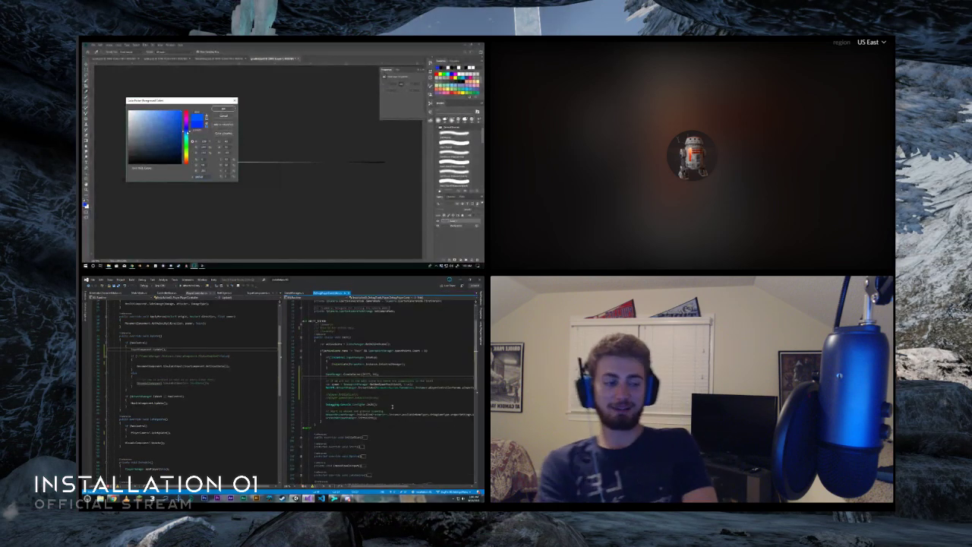
click(220, 109)
- Paint blue across the middle of the gradient strip, and delete the commented-out lines above the debugging console call in the code
drag(209, 167, 244, 162)
key(BackSpace)
click(88, 201)
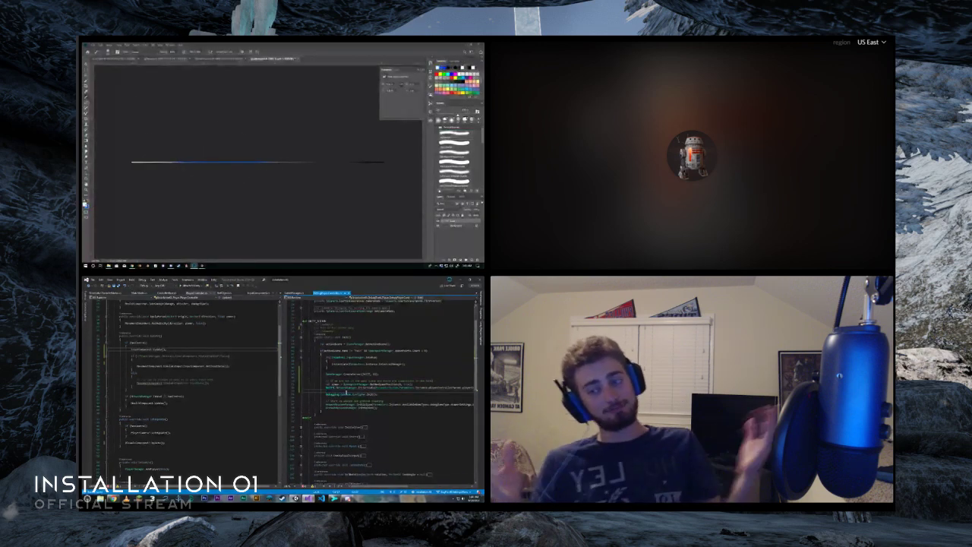
- Sample black from the gradient strip's dark end and paint the strip black beyond the blue section
alt+click(383, 162)
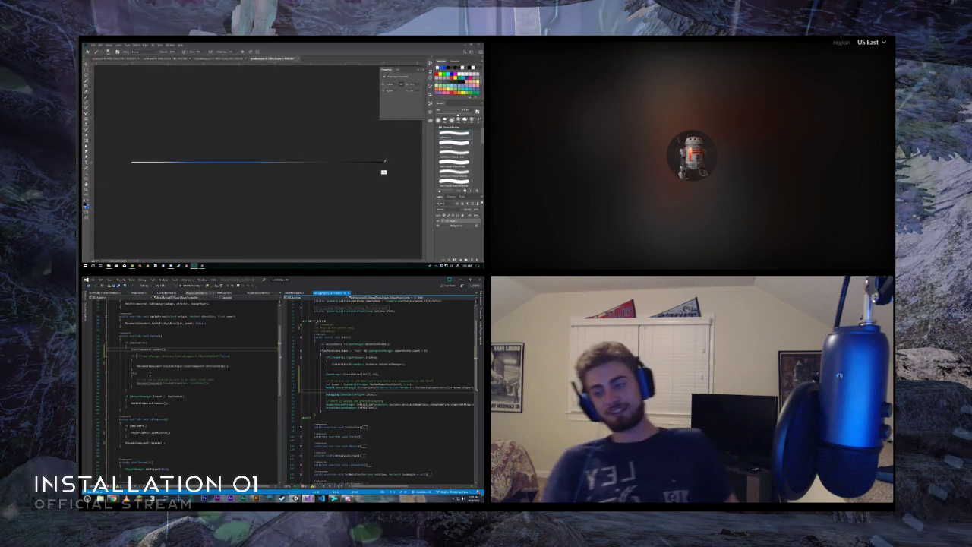
click(150, 373)
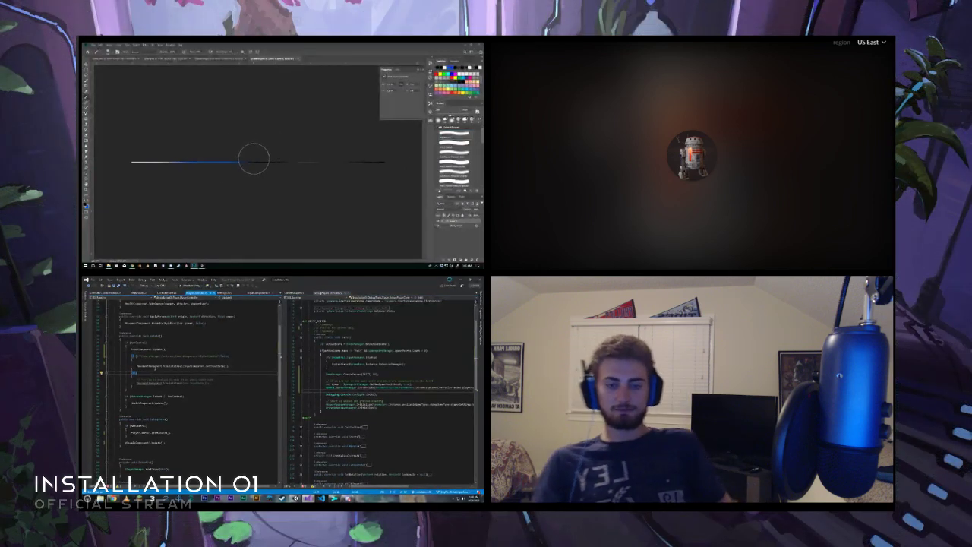
scroll(158, 419, up, 5)
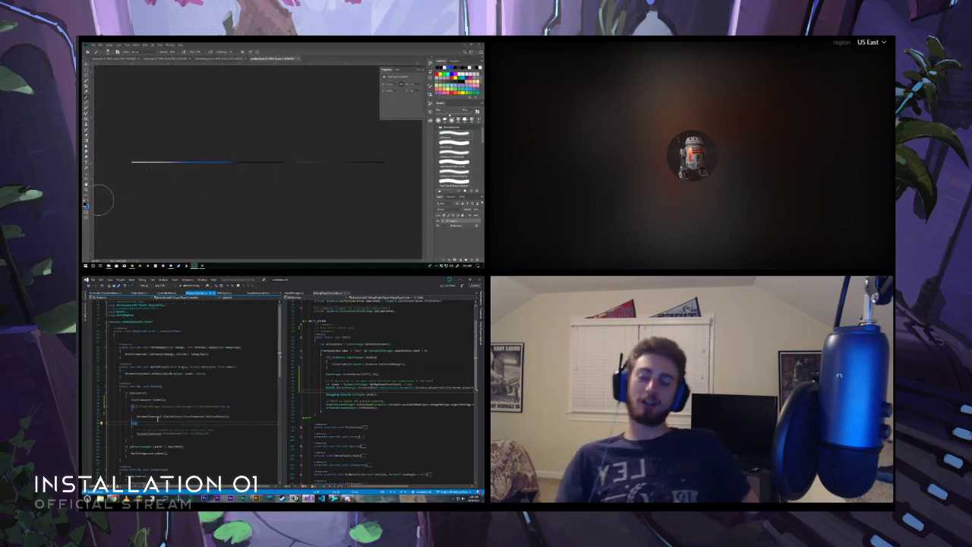
- Paint a short, separate blue section on the dark half of the gradient strip, and inspect the player controller's component definition in the code
click(158, 417)
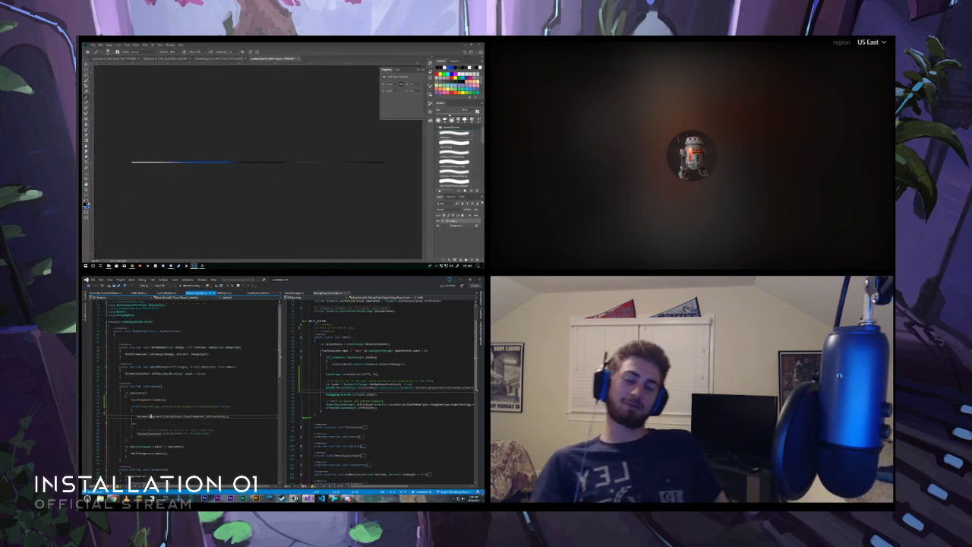
click(292, 162)
key(F12)
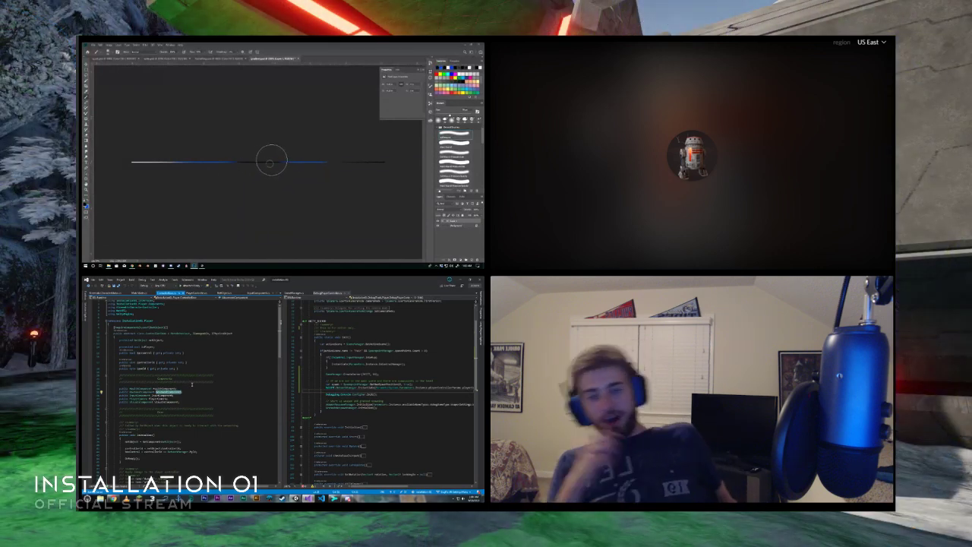
scroll(179, 439, down, 3)
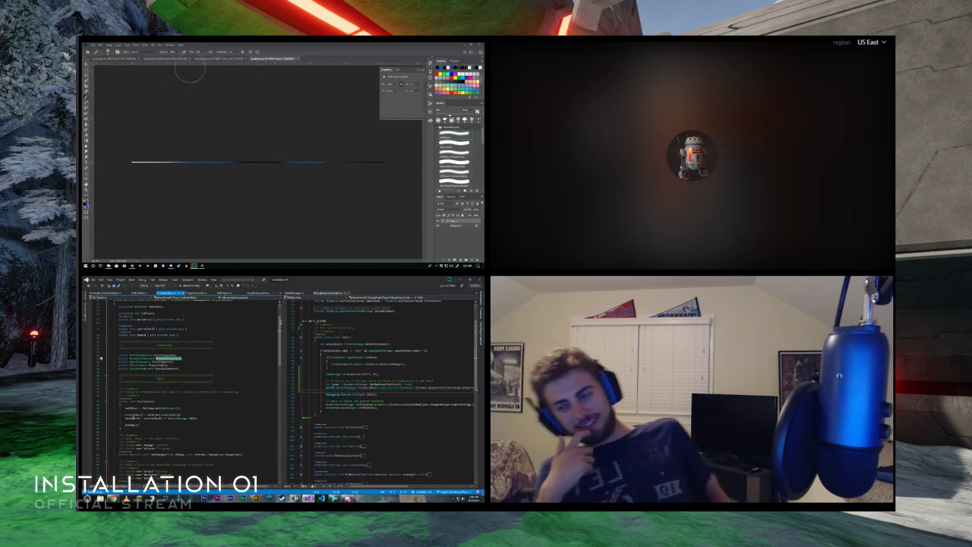
scroll(174, 432, down, 3)
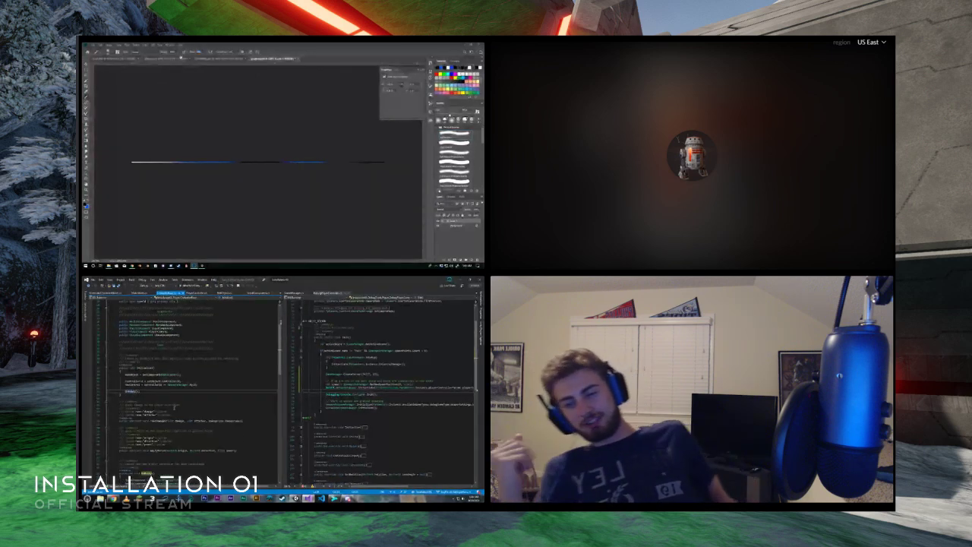
scroll(179, 429, down, 3)
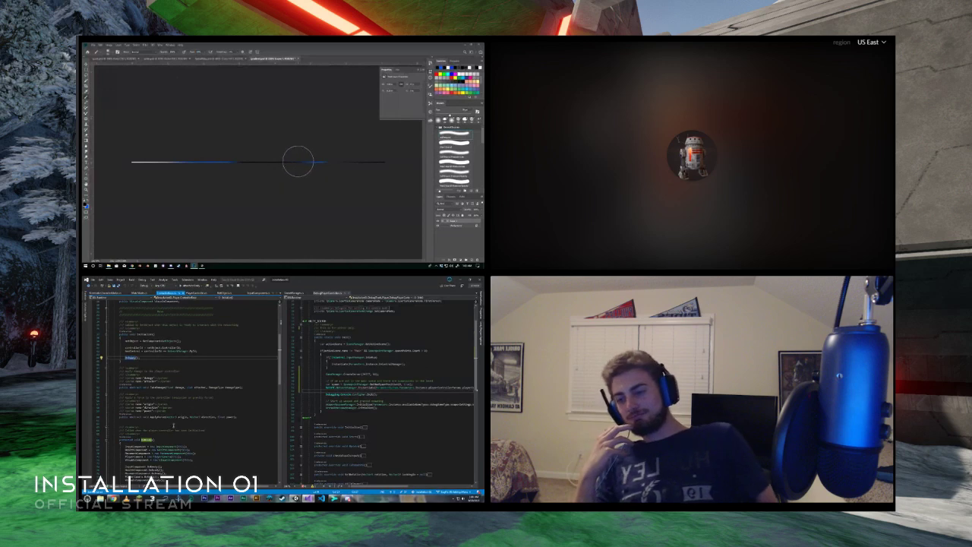
- Set the brush's foreground colour to white
click(85, 204)
scroll(172, 424, up, 7)
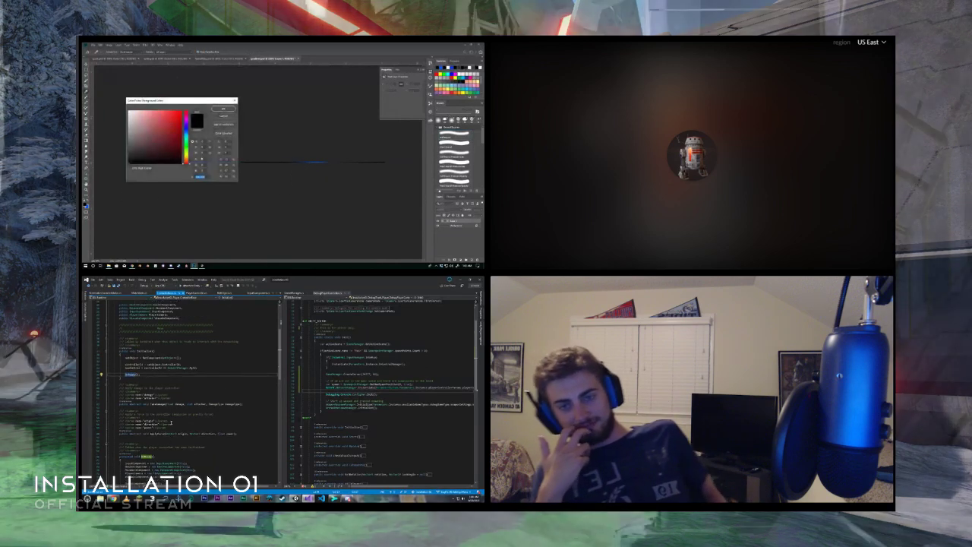
click(129, 112)
click(215, 110)
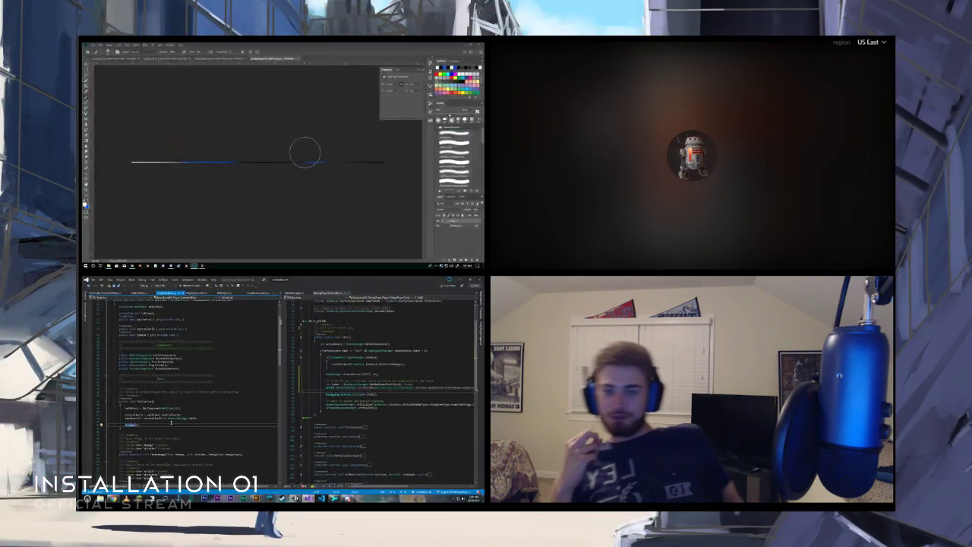
- Shrink the brush and paint a white highlight at the outer end of the short blue section
key(bracketleft)
key(bracketleft)
key(bracketleft)
key(bracketleft)
key(bracketleft)
key(bracketleft)
click(145, 401)
click(327, 162)
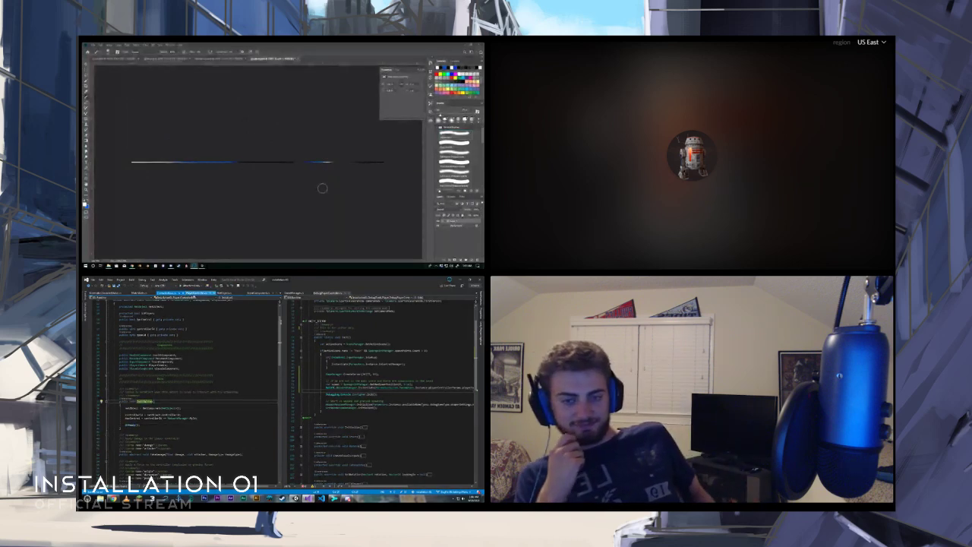
- Save the recoloured gradient as a new Photoshop file with a plasma gradient name, checking the controller scripts in Visual Studio meanwhile
key(ctrl+shift+s)
click(198, 293)
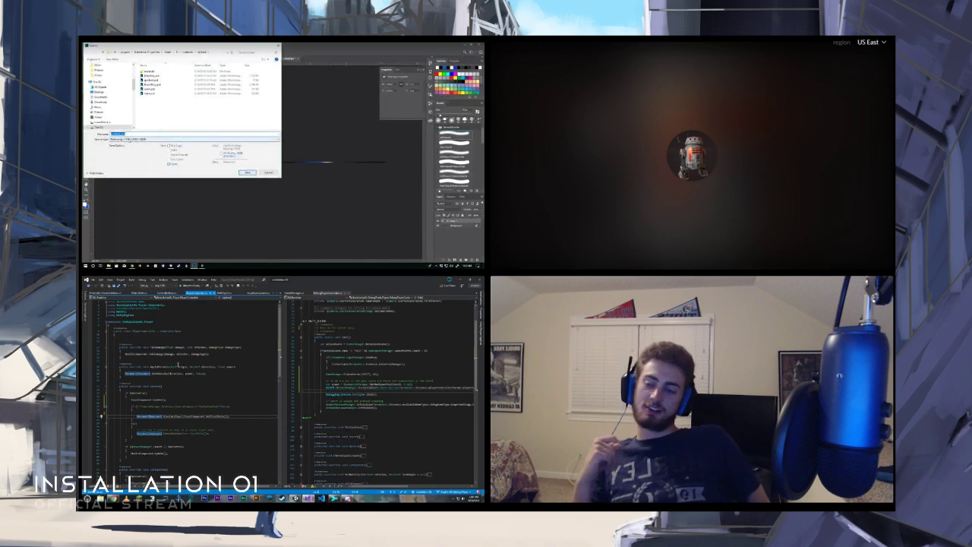
click(167, 293)
text(plasma g)
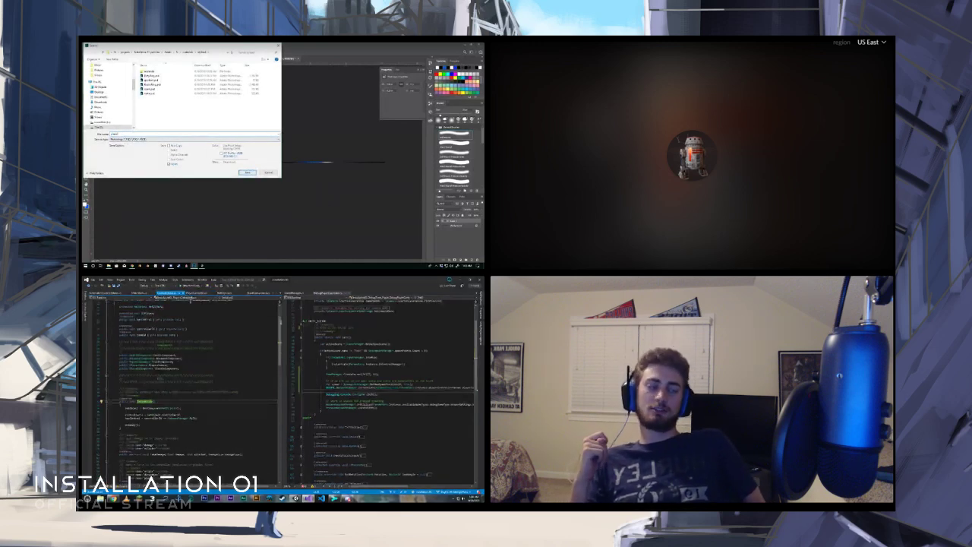
click(195, 293)
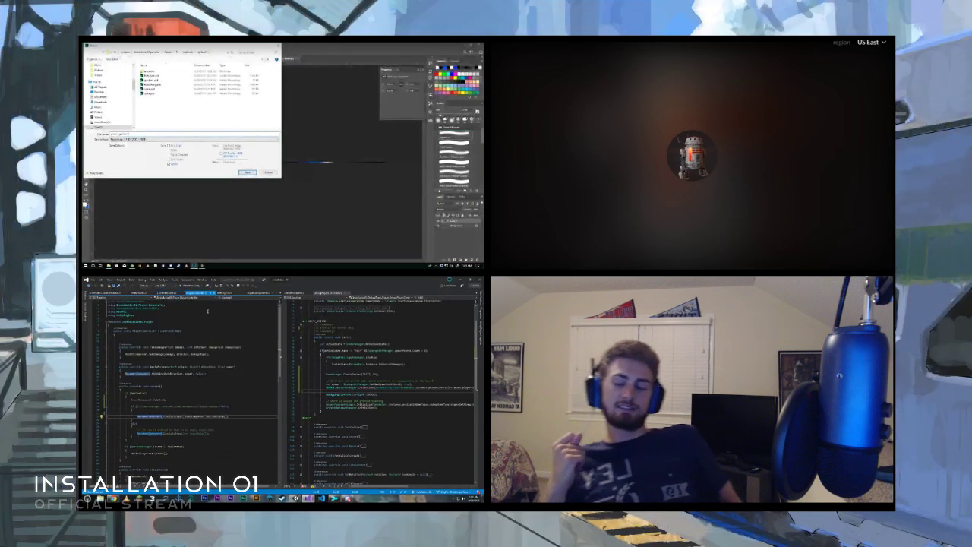
key(Return)
key(Return)
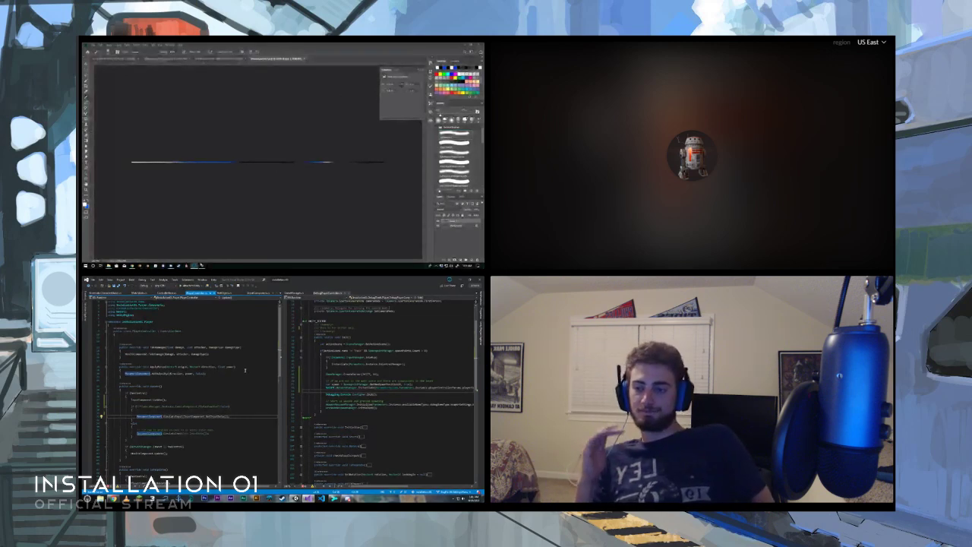
- Switch to Unity, select the energy effect object in the hierarchy, and assign the new blue gradient texture to its material
key(alt+Tab)
scroll(228, 206, up, 3)
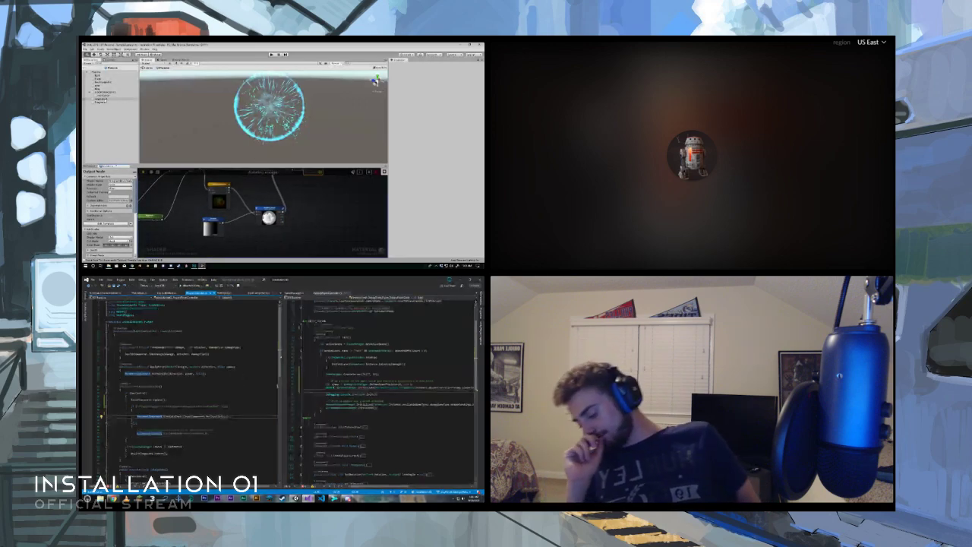
click(385, 377)
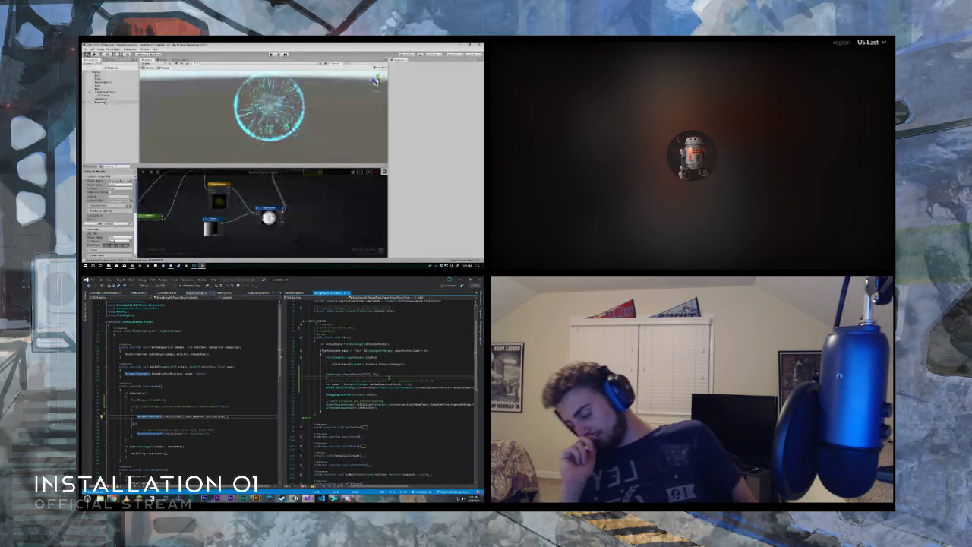
click(101, 102)
scroll(446, 179, down, 10)
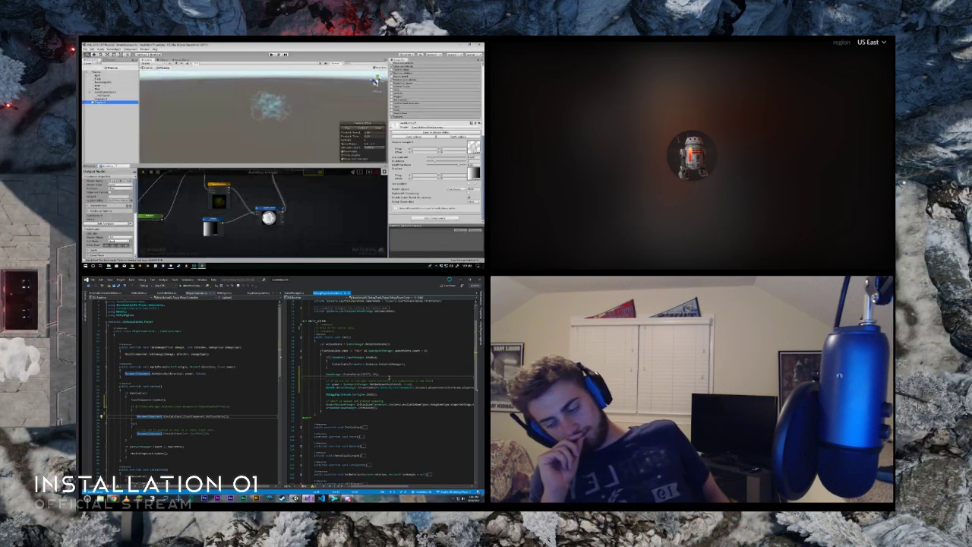
click(474, 179)
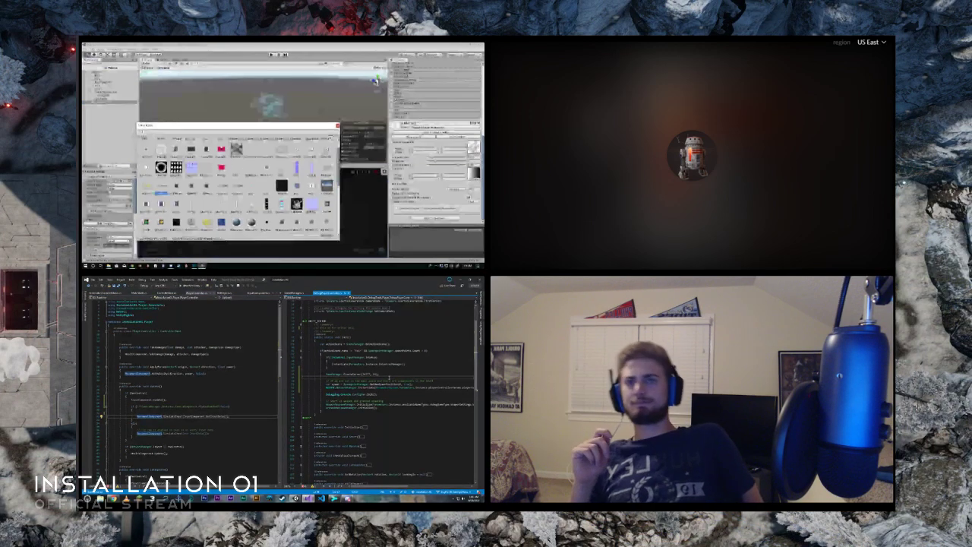
text(crac)
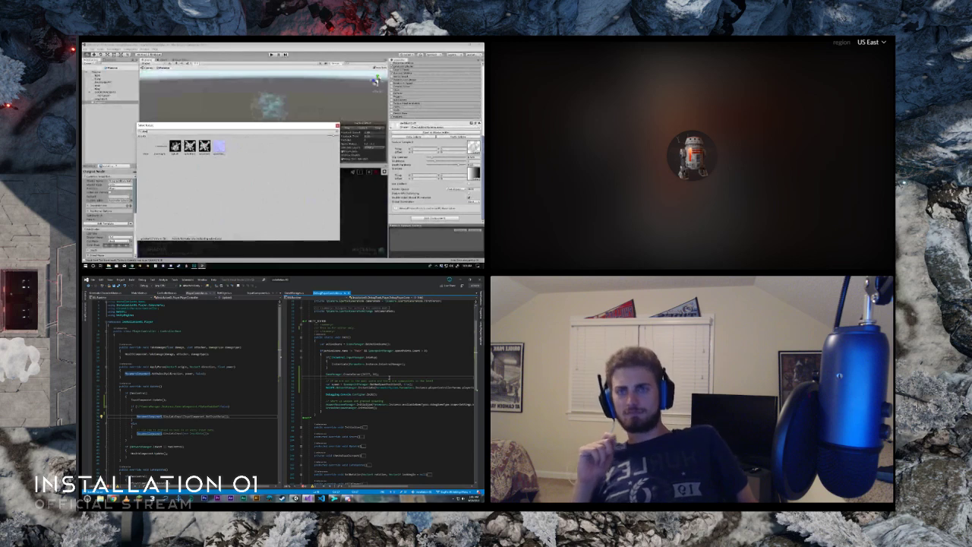
key(Return)
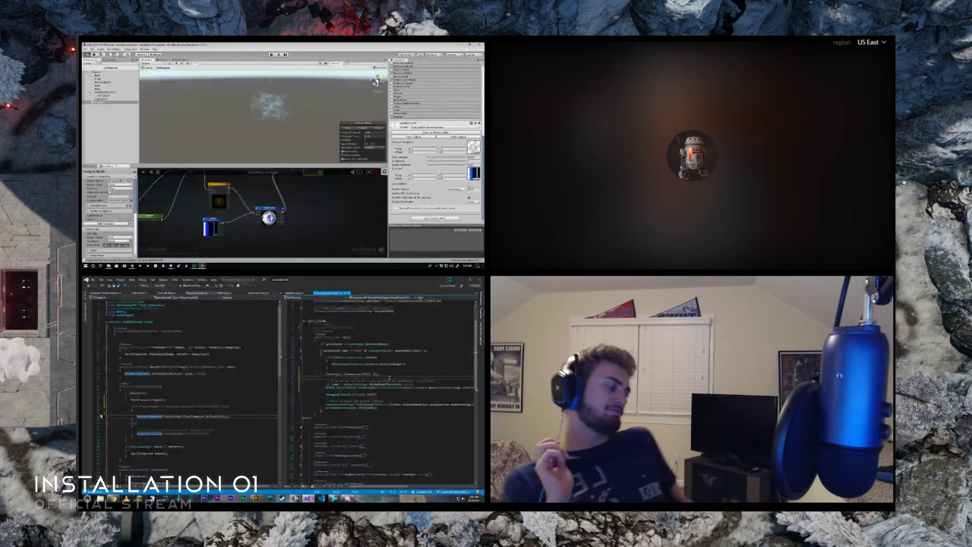
- Try the material checkbox option just below the gradient texture by switching it on and back off
click(469, 184)
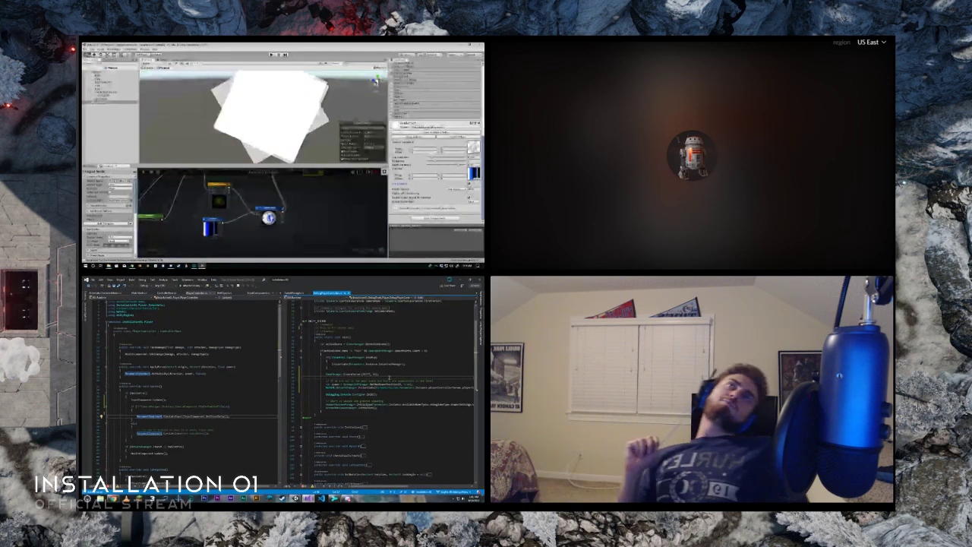
click(470, 183)
mouse_move(252, 204)
middle_down()
mouse_move(251, 213)
mouse_move(253, 203)
middle_up()
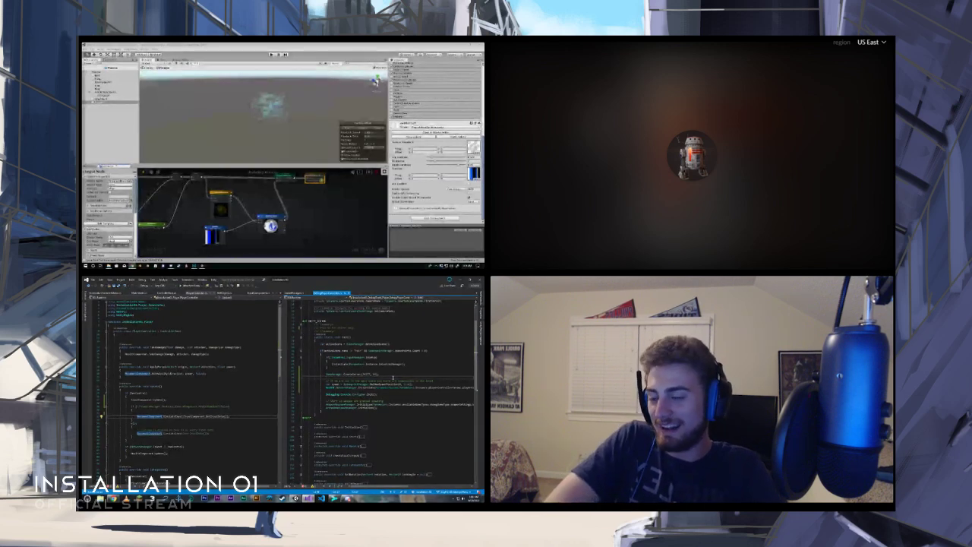
scroll(396, 380, down, 1)
scroll(413, 406, up, 1)
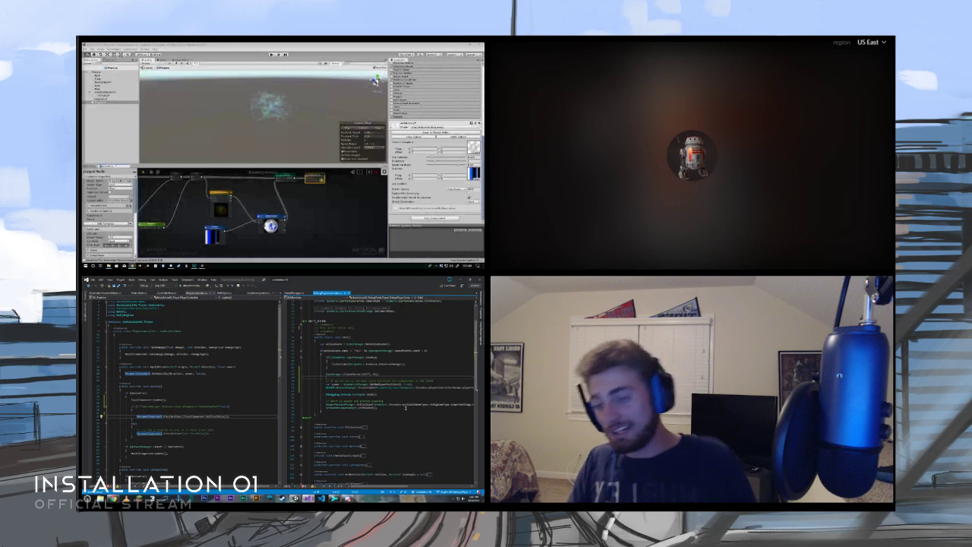
scroll(190, 391, down, 2)
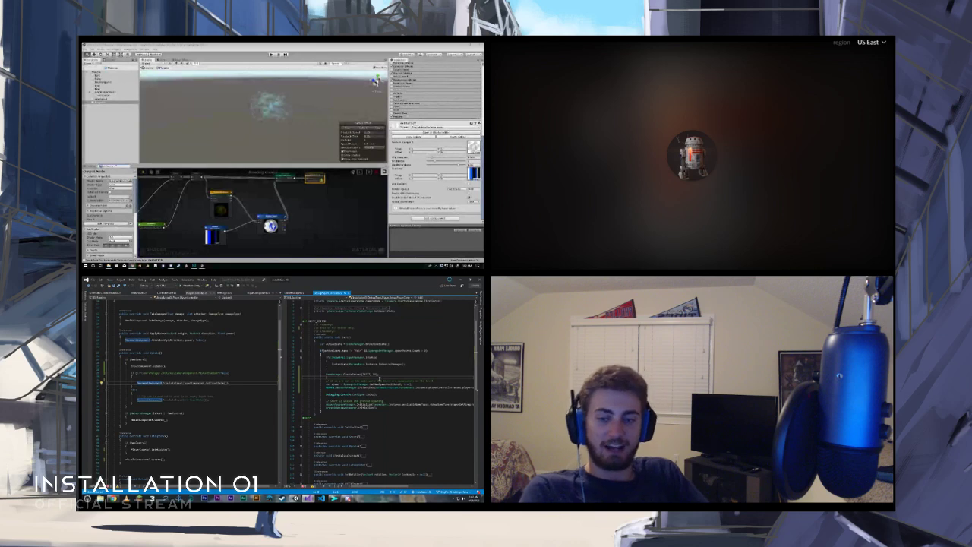
scroll(430, 393, up, 2)
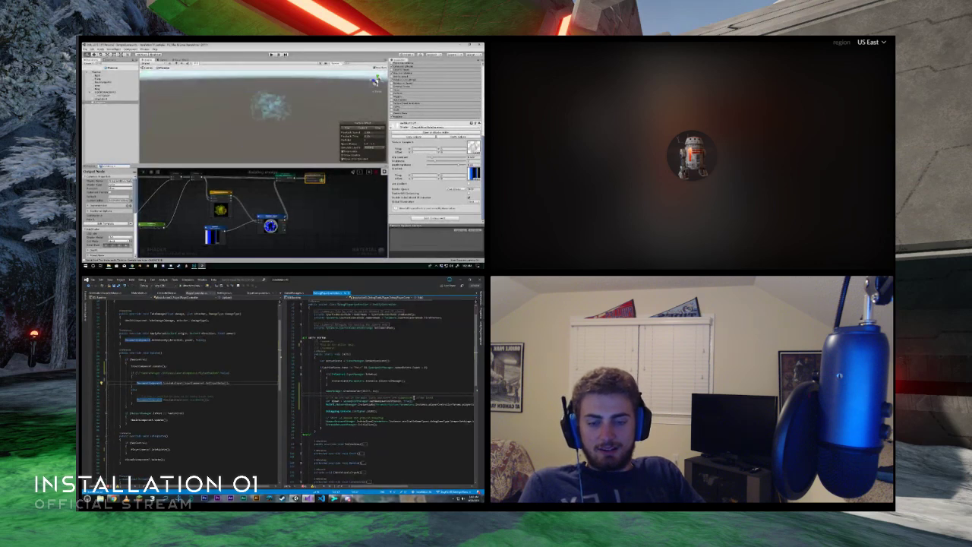
- Enable the checkbox option below the gradient texture again and return to the controller code in Visual Studio
click(468, 183)
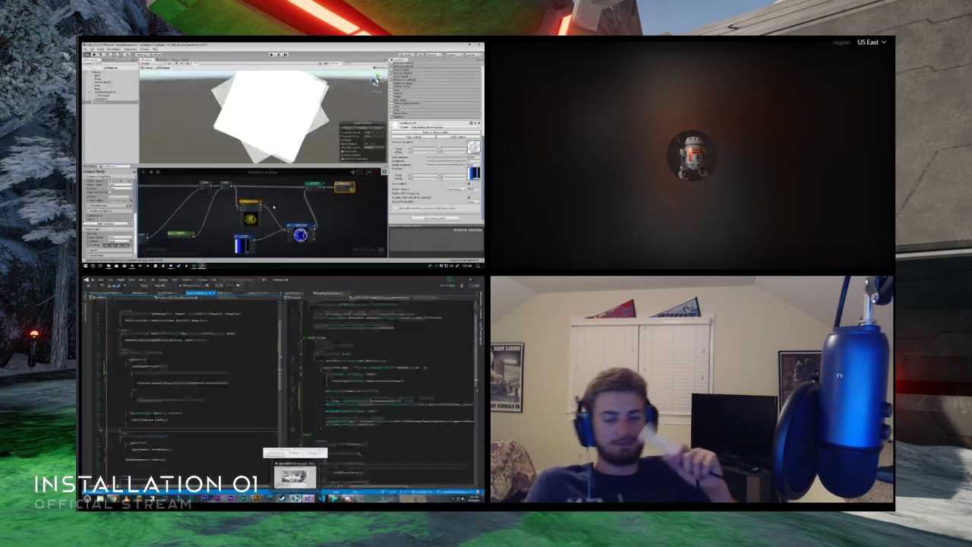
middle_drag(275, 207, 292, 203)
click(295, 498)
click(309, 498)
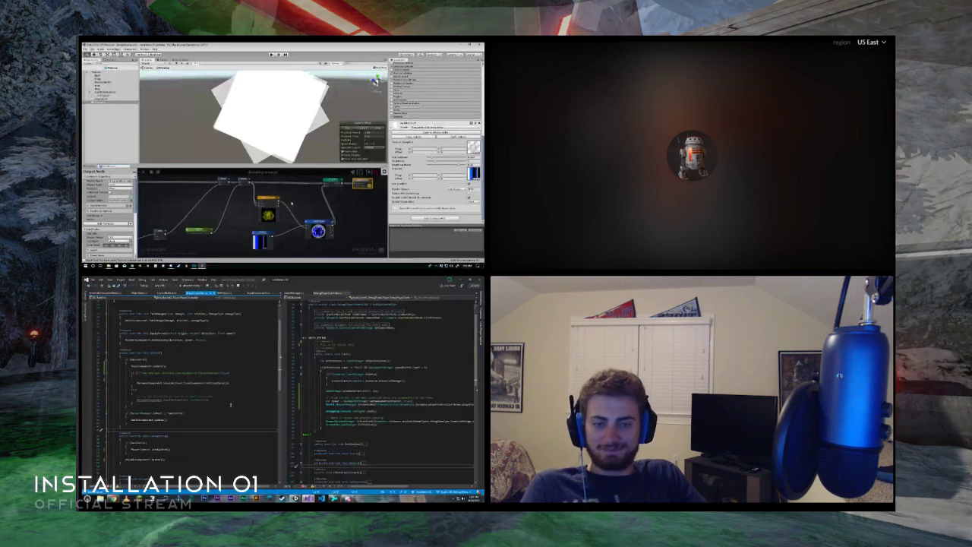
- Add an Initialize(); call to the empty Start method of the base controller script and start play mode in Unity
scroll(211, 417, up, 2)
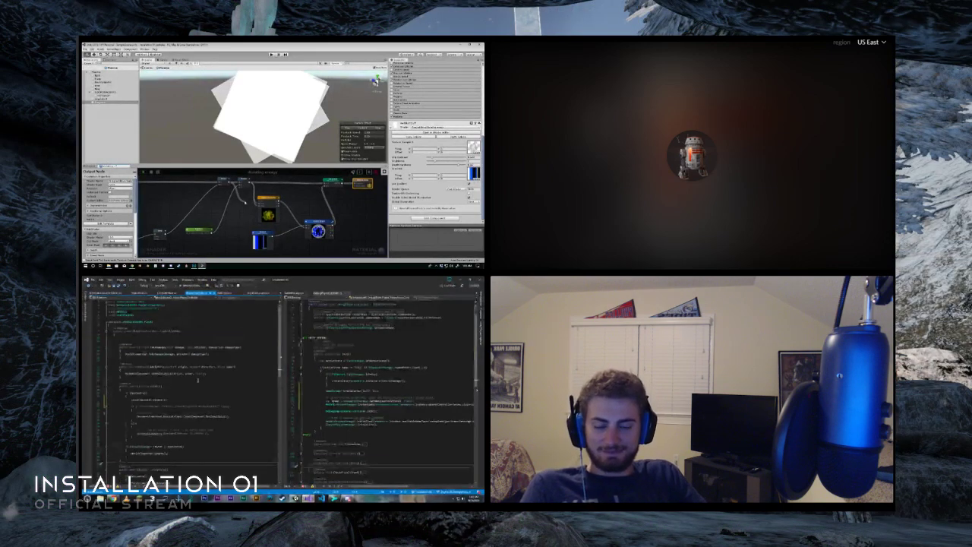
drag(245, 202, 258, 203)
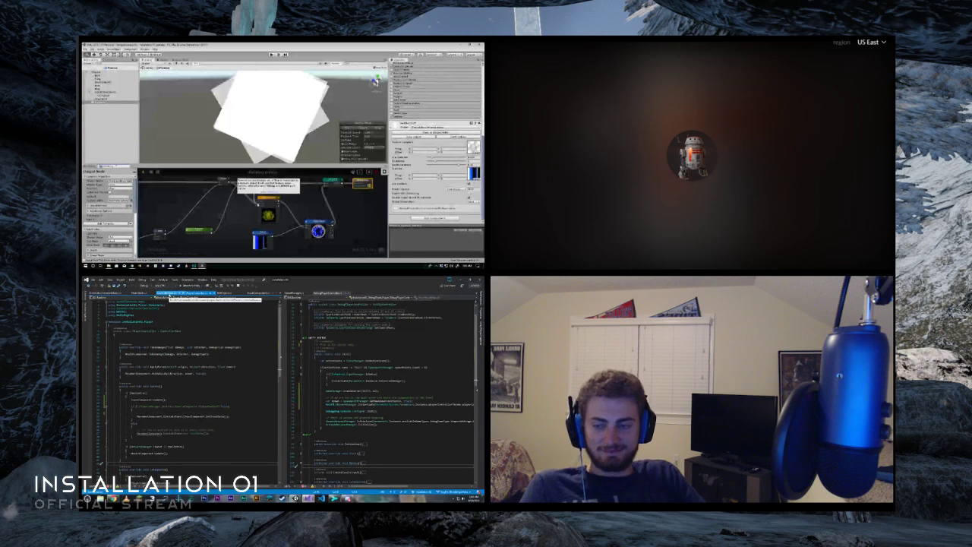
scroll(165, 420, down, 15)
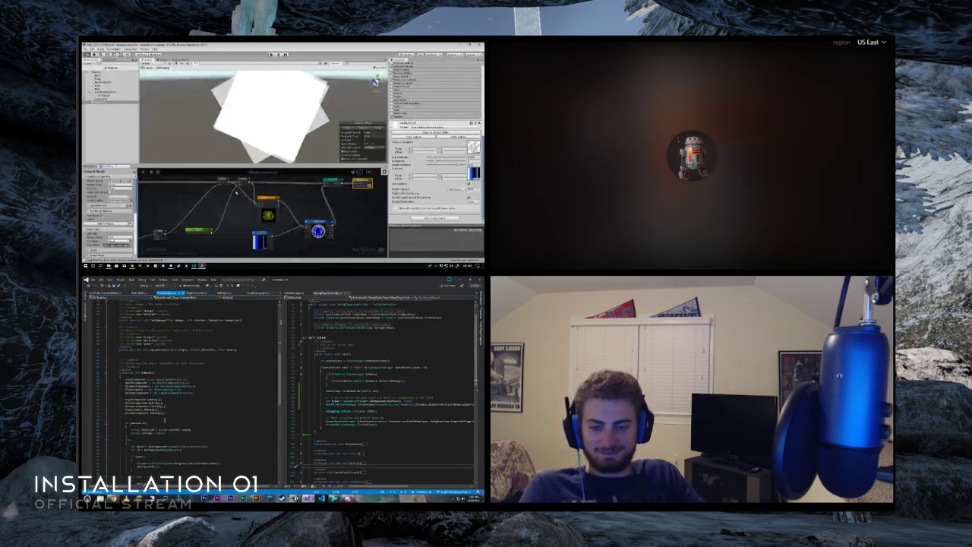
scroll(165, 419, down, 10)
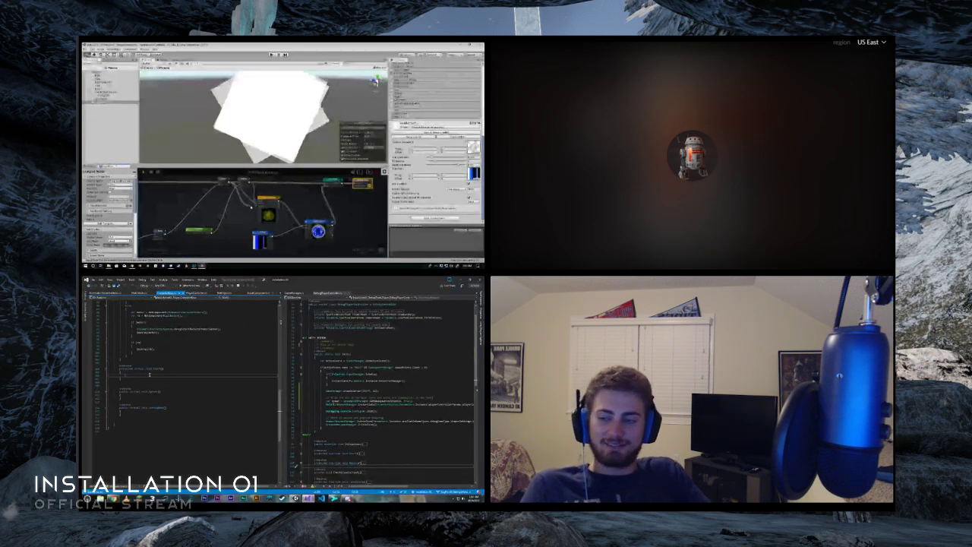
text(Initialize())
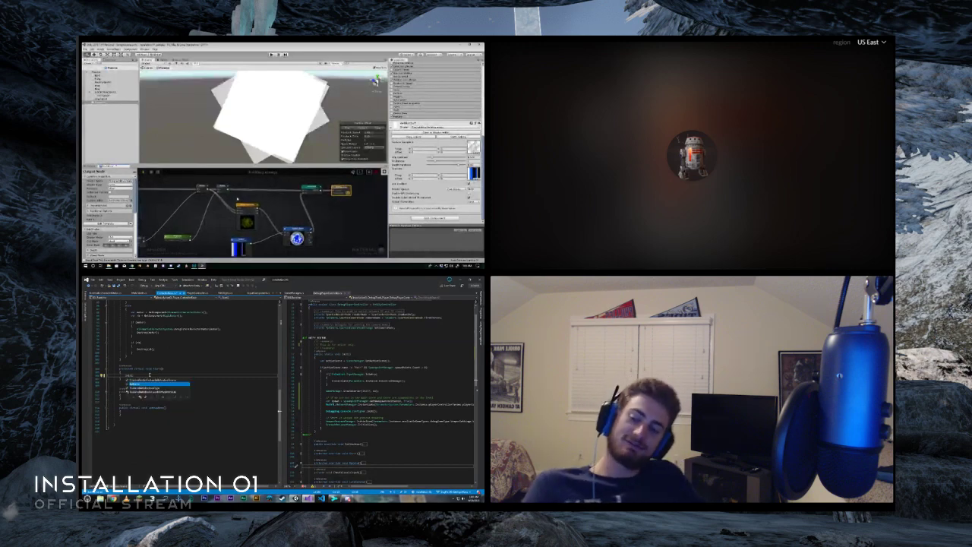
text(;)
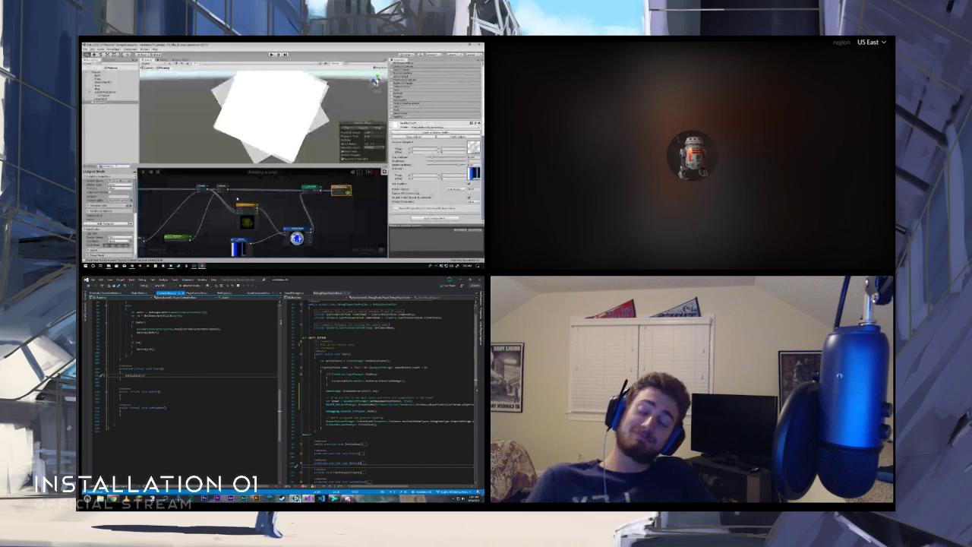
click(296, 499)
click(271, 288)
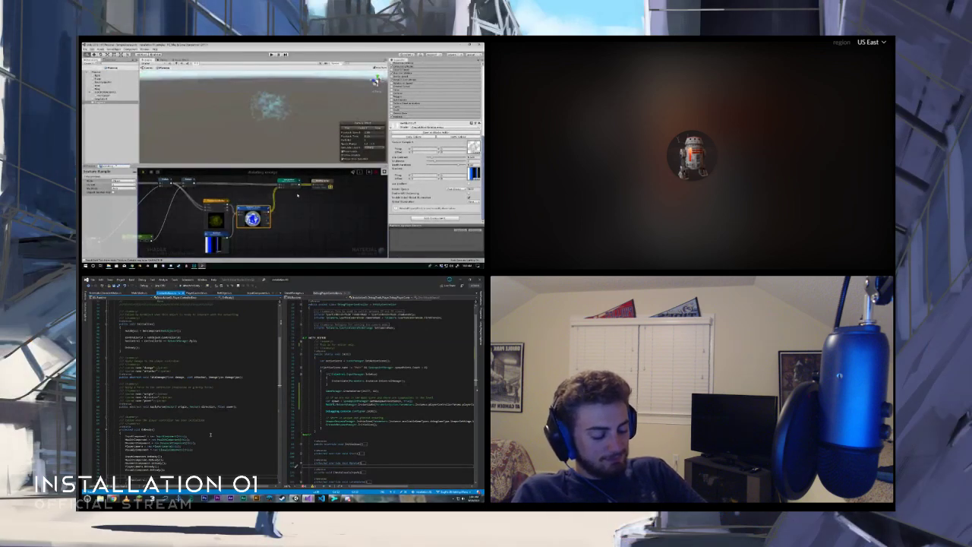
- Review the component declarations in the base controller script and open the input component script
scroll(211, 435, up, 5)
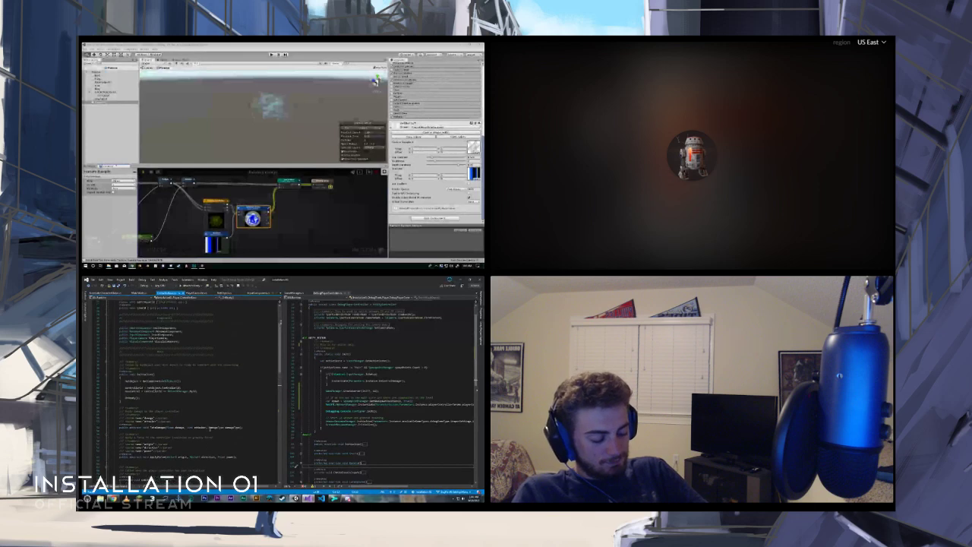
scroll(210, 429, up, 3)
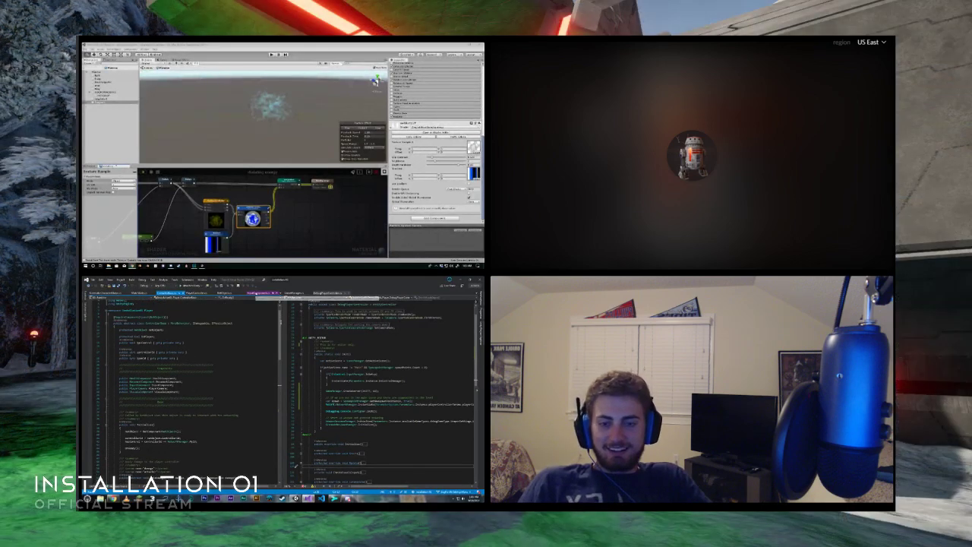
click(256, 293)
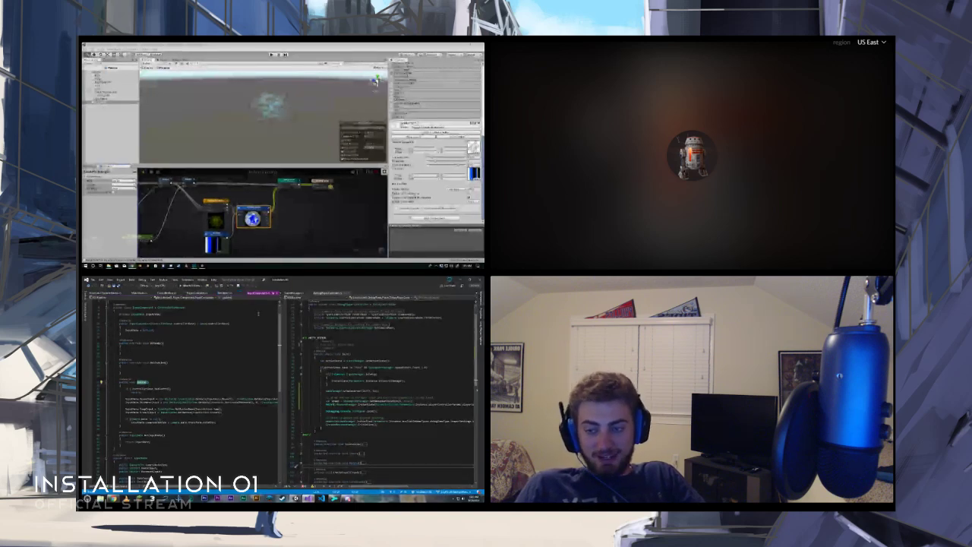
- Open the player controller script and review its update methods and the component calls inside them
click(229, 294)
click(254, 295)
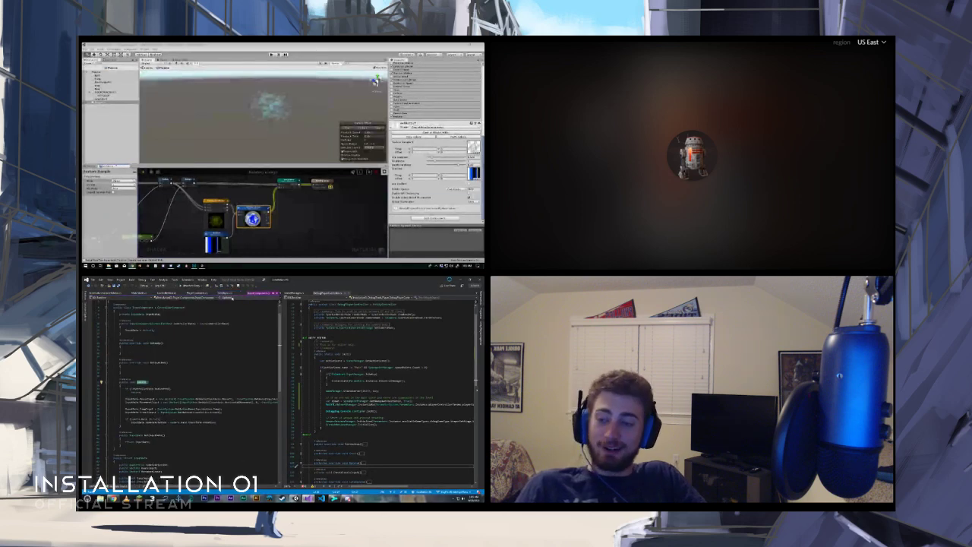
click(196, 294)
scroll(191, 402, down, 5)
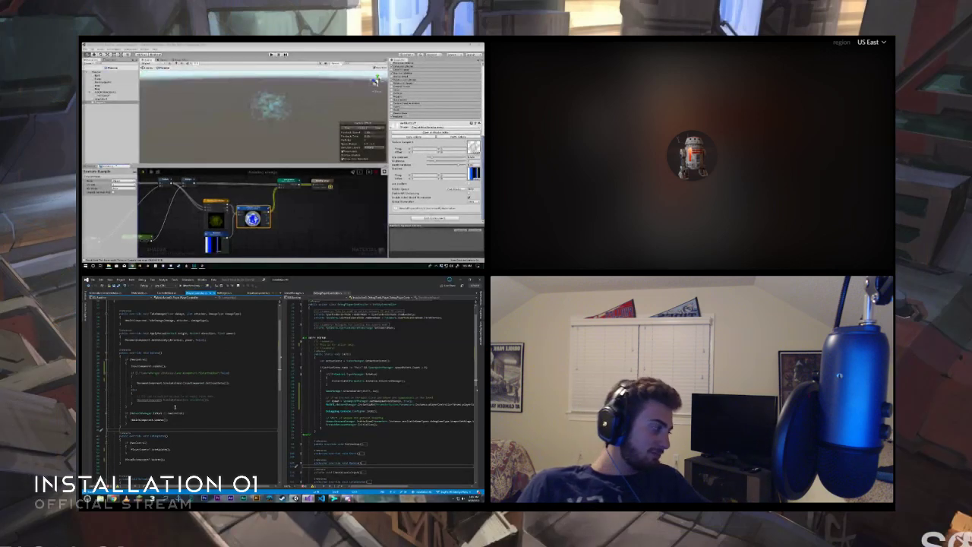
scroll(171, 413, down, 3)
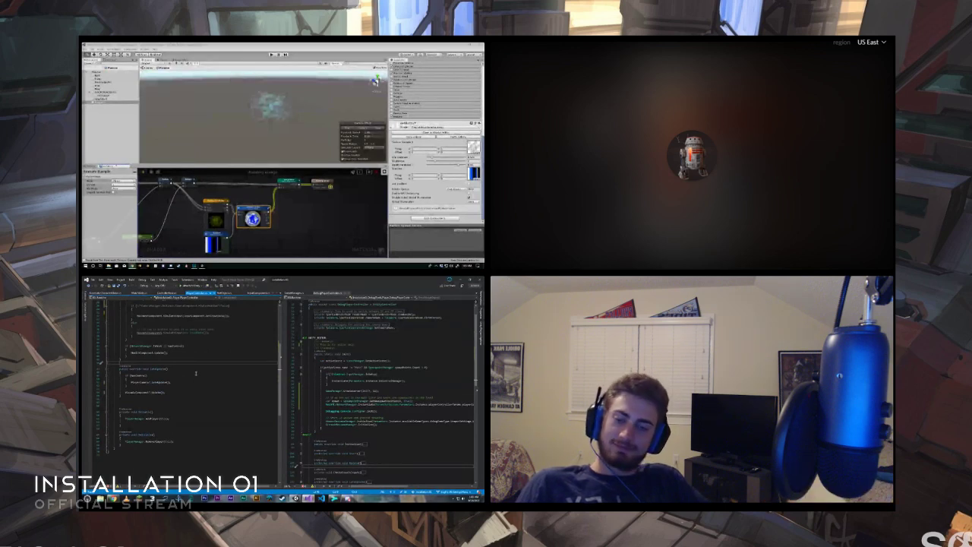
scroll(196, 373, up, 3)
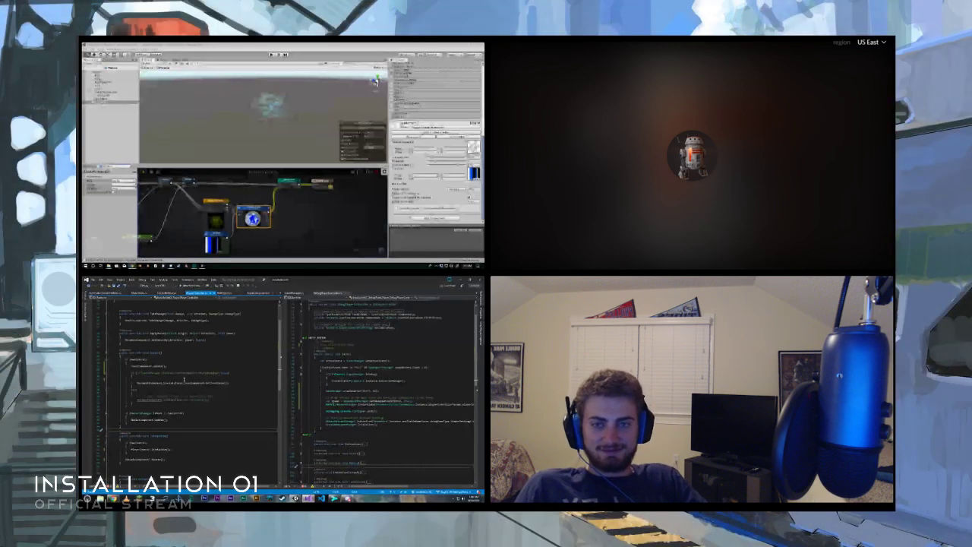
- Open the definition of the movement component method called in the player controller's update and read through it
double_click(180, 383)
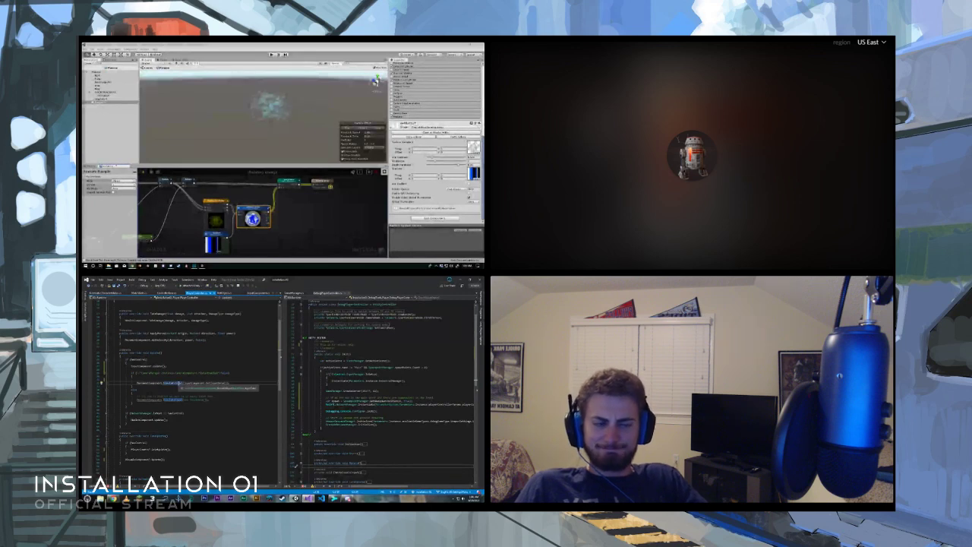
key(F12)
scroll(195, 409, down, 7)
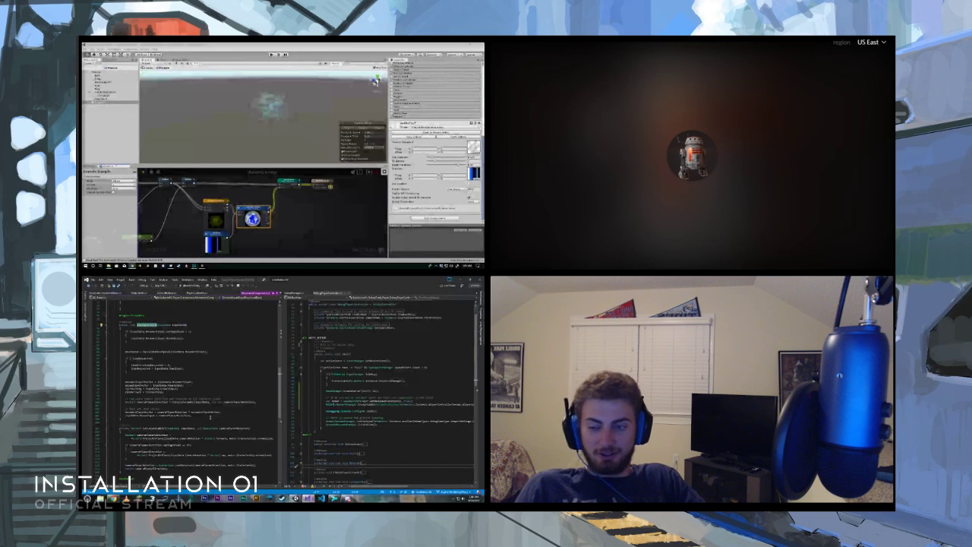
scroll(231, 405, up, 1)
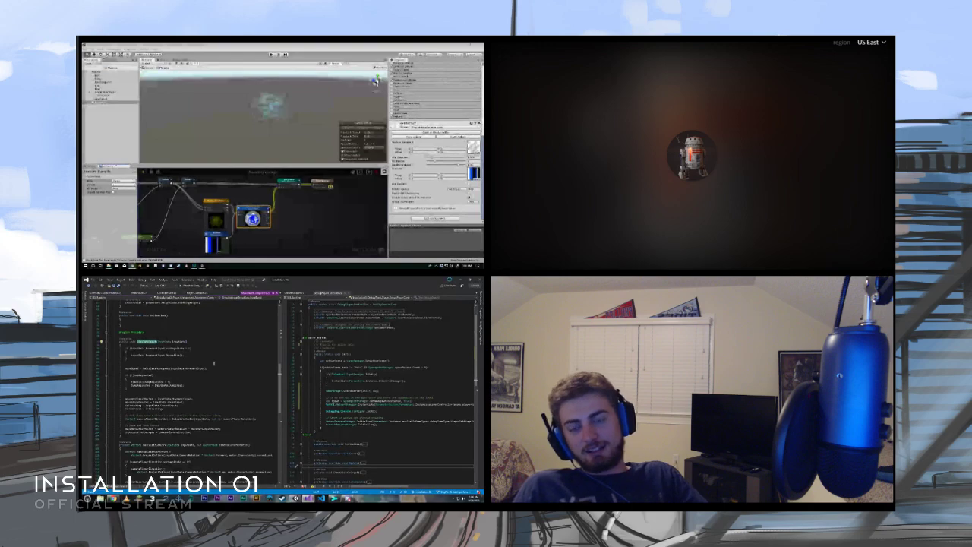
scroll(214, 364, down, 7)
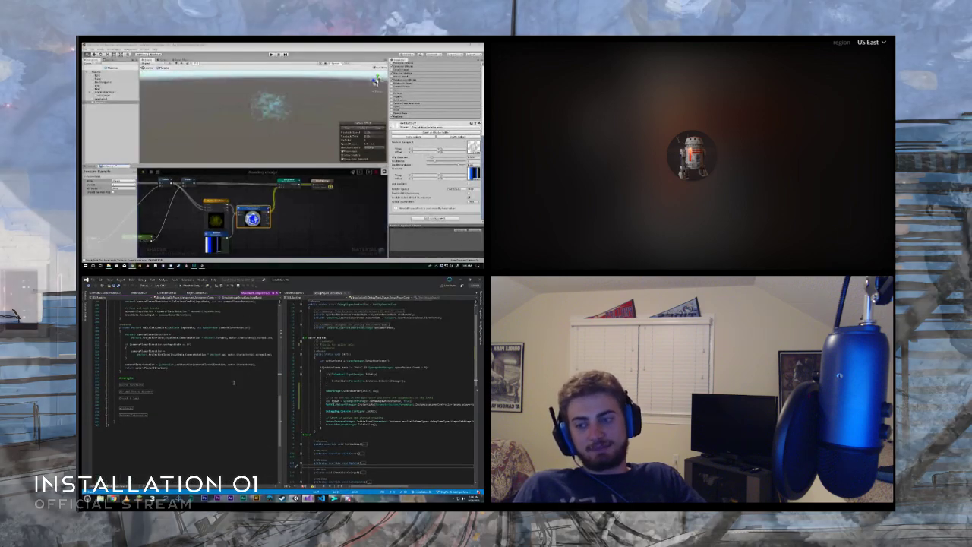
scroll(234, 383, up, 4)
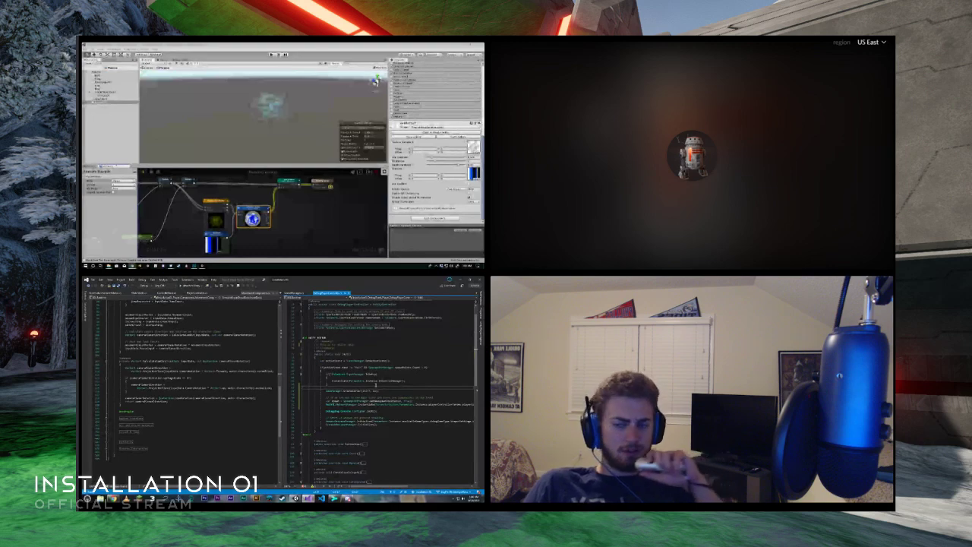
- Review the debug player controller script from its using directives down to its collapsed methods
scroll(384, 391, down, 4)
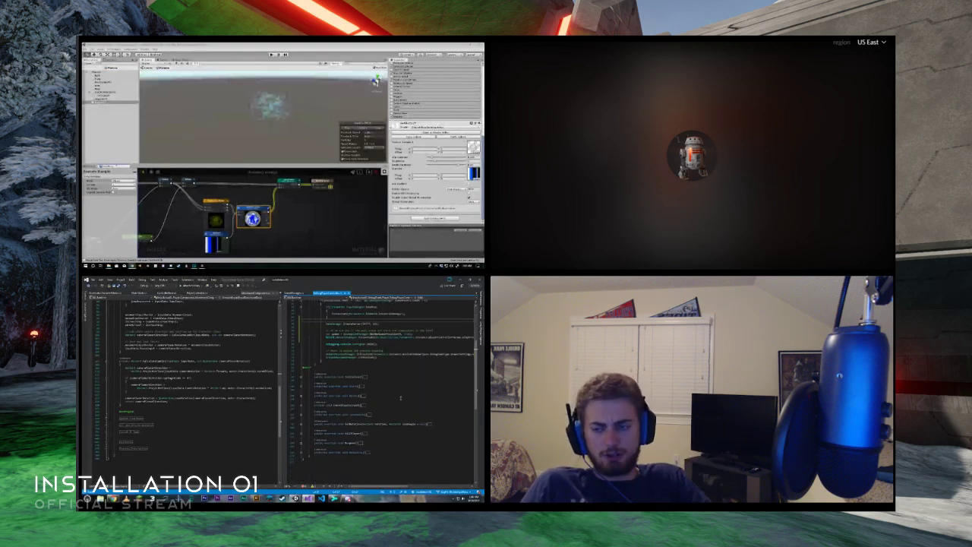
scroll(401, 397, up, 4)
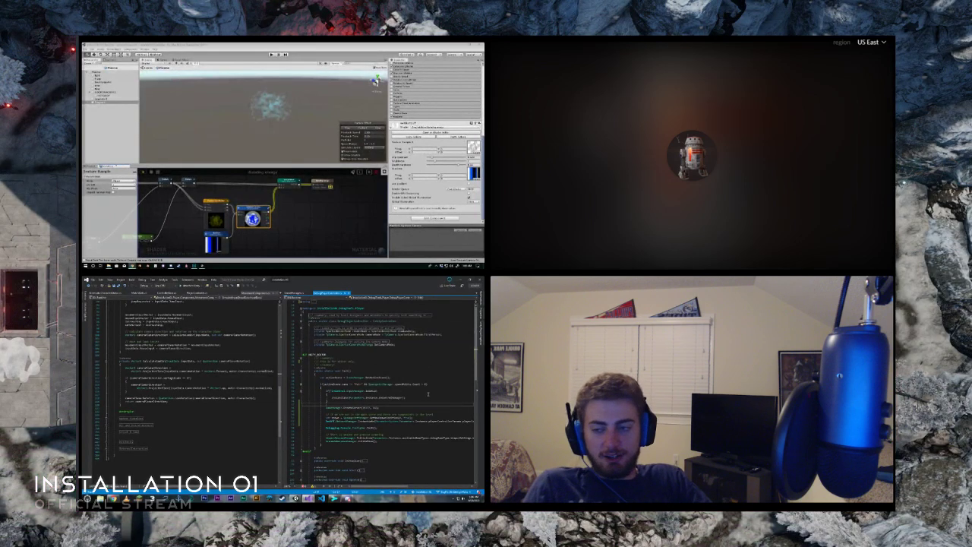
scroll(354, 365, up, 2)
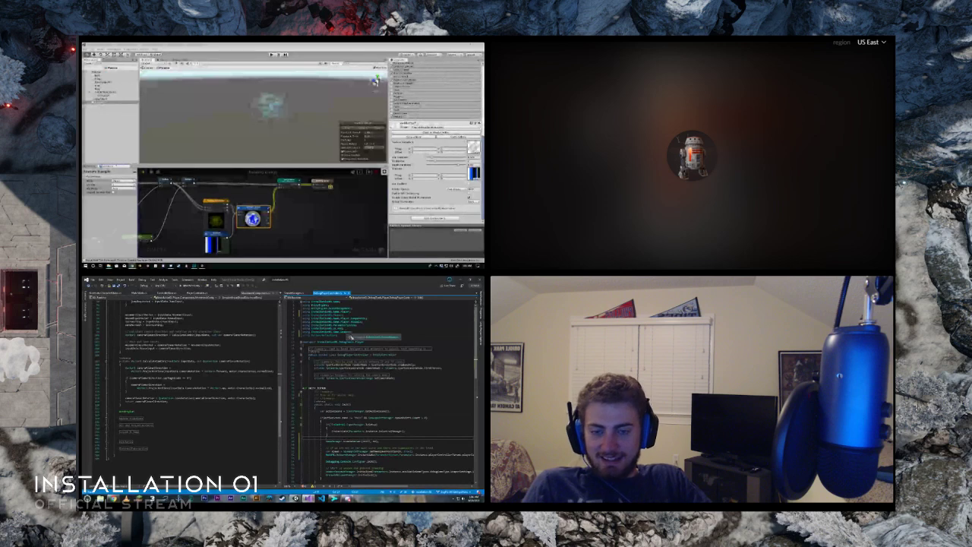
scroll(354, 366, down, 6)
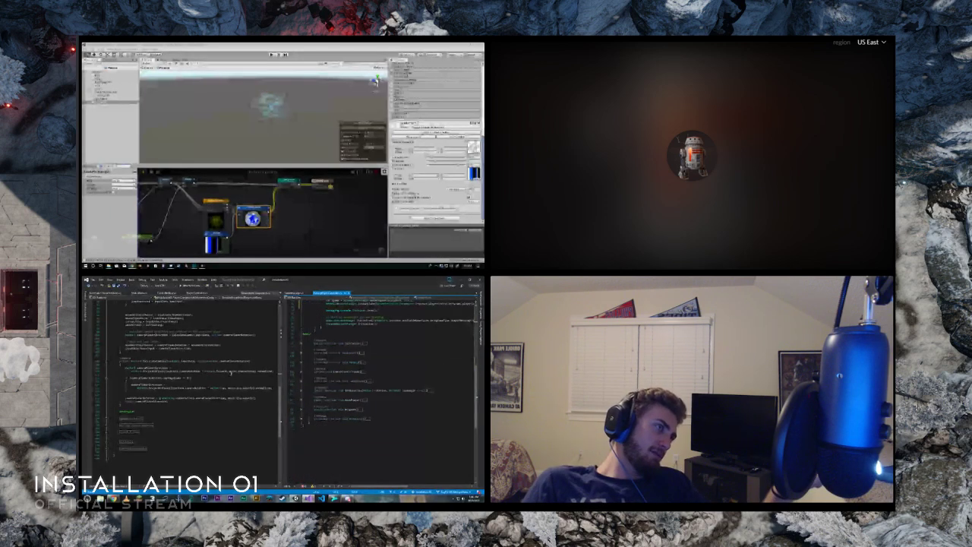
- Return to the movement method's signature and open the definition of its input data parameter type
scroll(230, 372, up, 3)
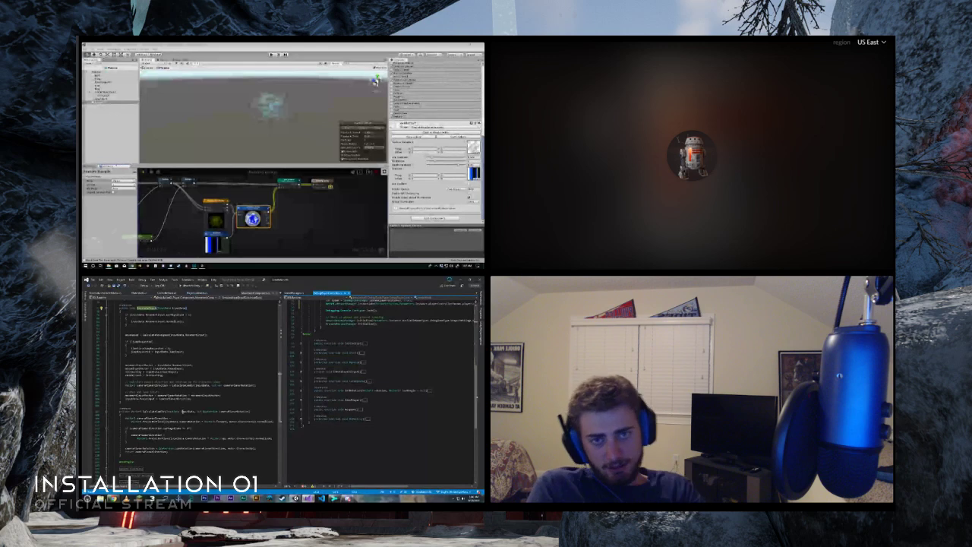
scroll(199, 411, up, 5)
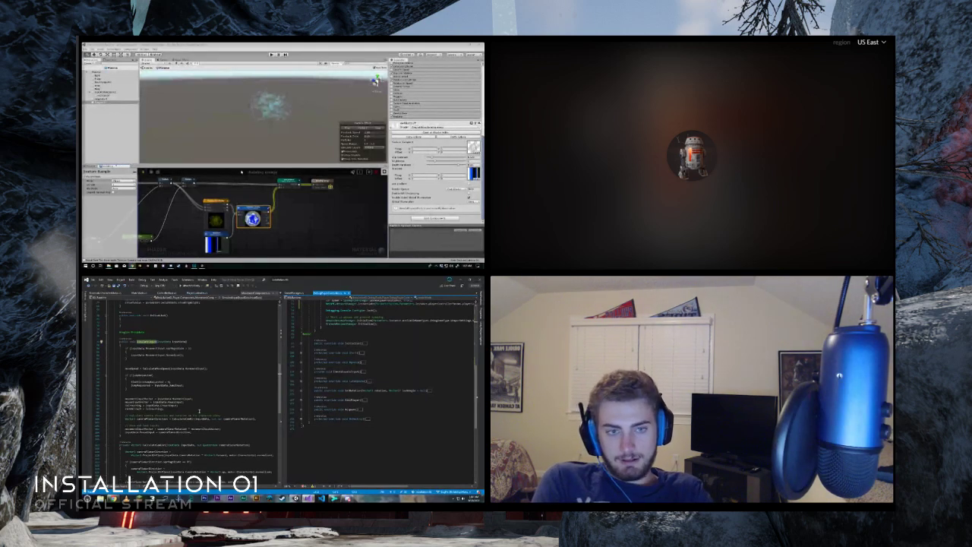
scroll(199, 411, up, 3)
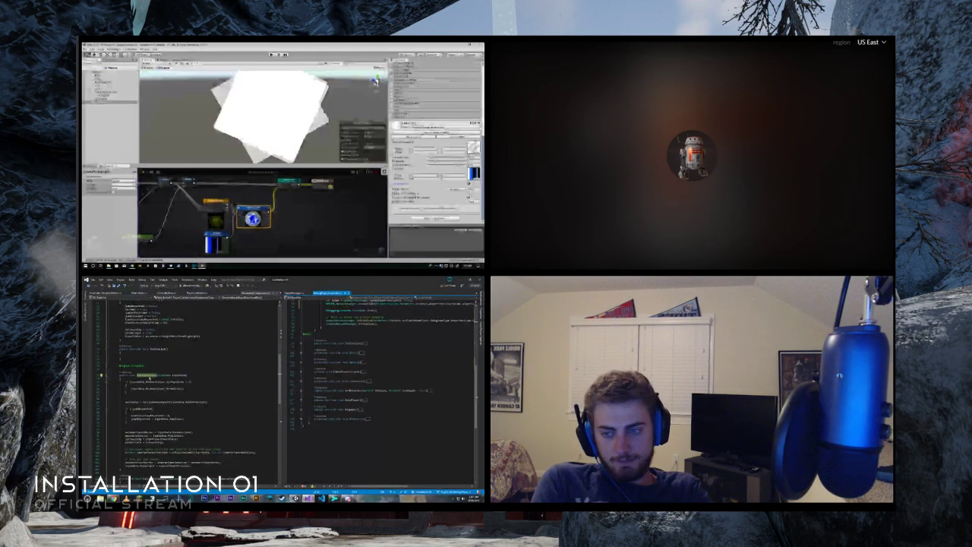
click(163, 375)
key(F12)
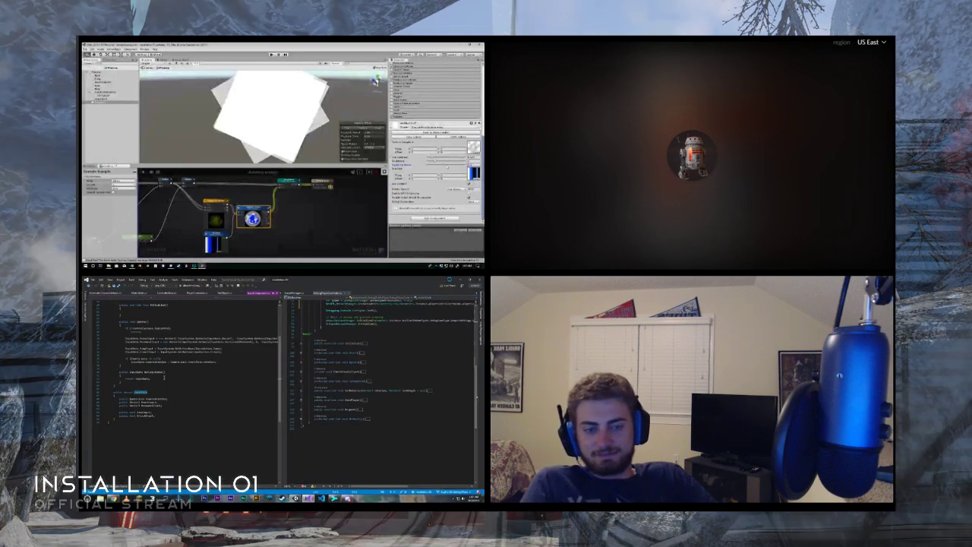
- Read through the input component's Update method and the input data struct below it
scroll(177, 381, up, 4)
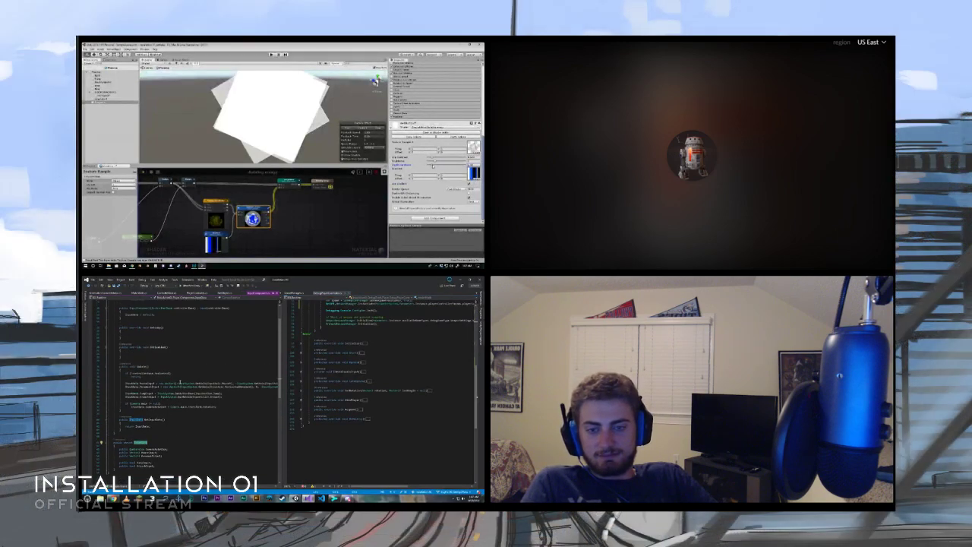
scroll(173, 387, up, 1)
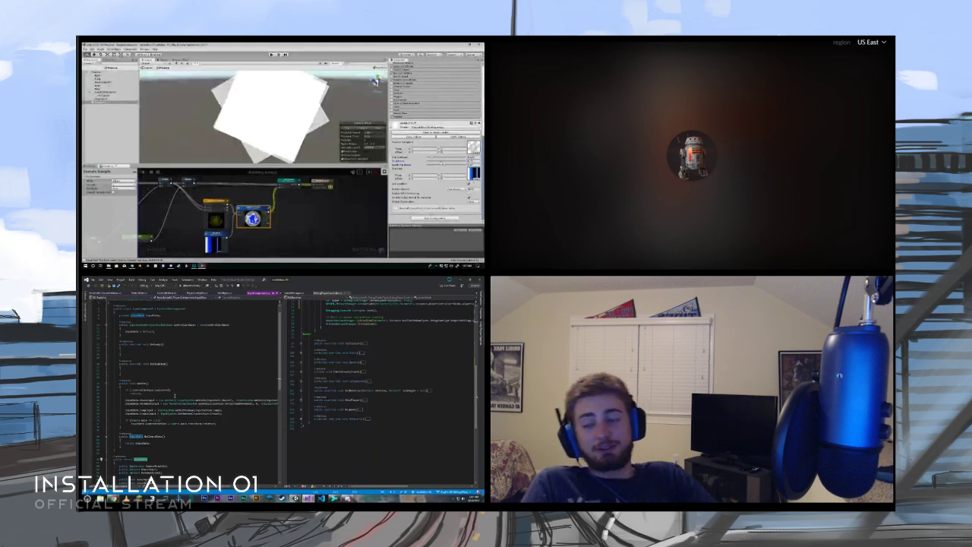
scroll(175, 395, down, 8)
scroll(177, 396, up, 7)
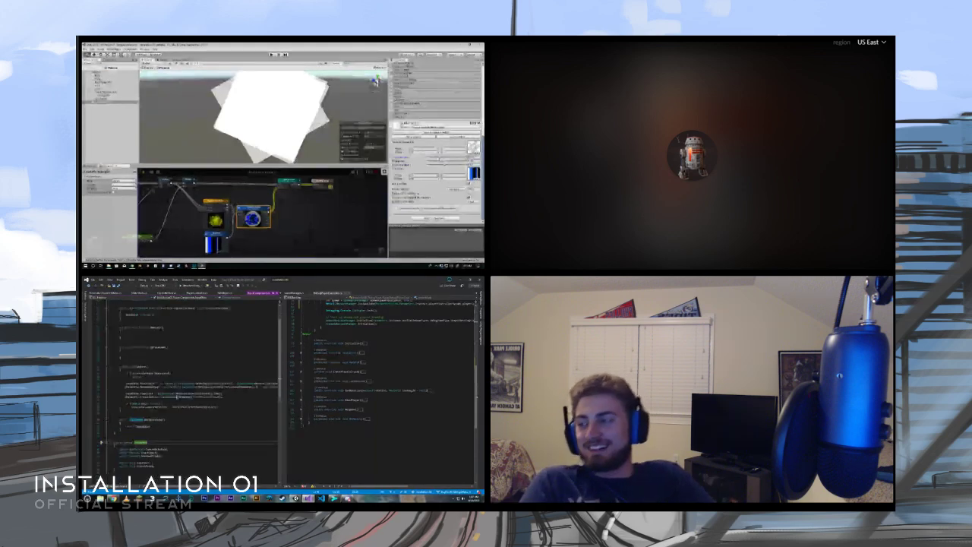
scroll(177, 396, up, 2)
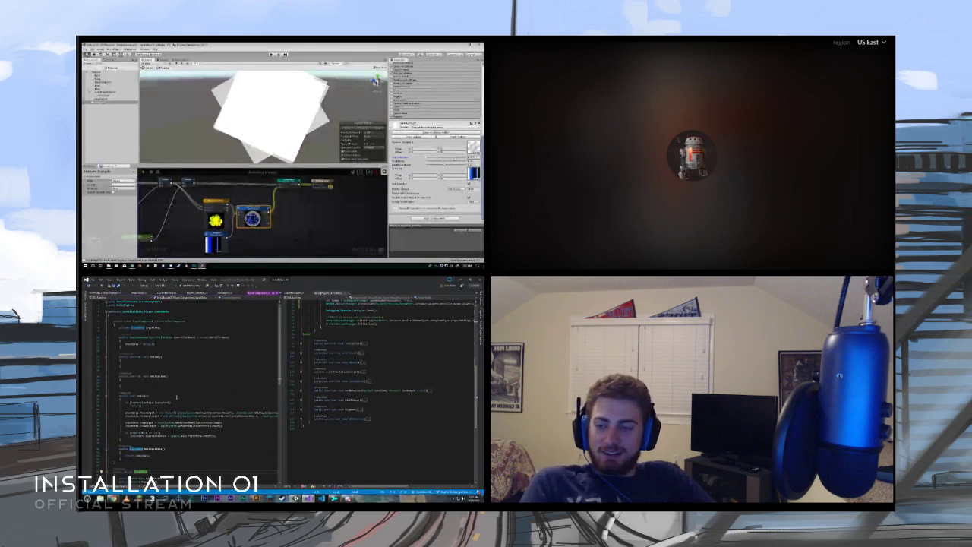
scroll(177, 396, down, 3)
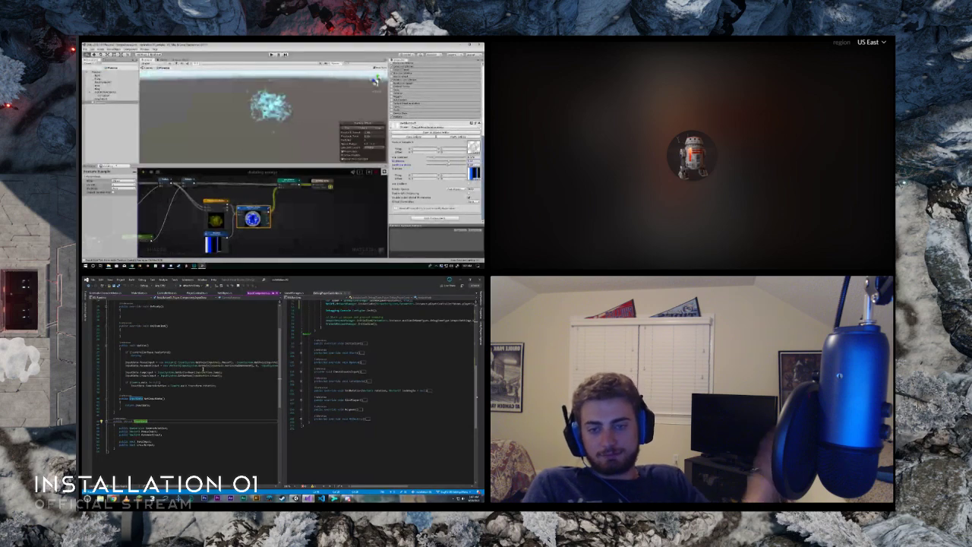
- Examine the whole first input assignment line in the input component's Update method
mouse_move(190, 486)
mouse_down()
mouse_move(228, 486)
mouse_move(182, 486)
mouse_up()
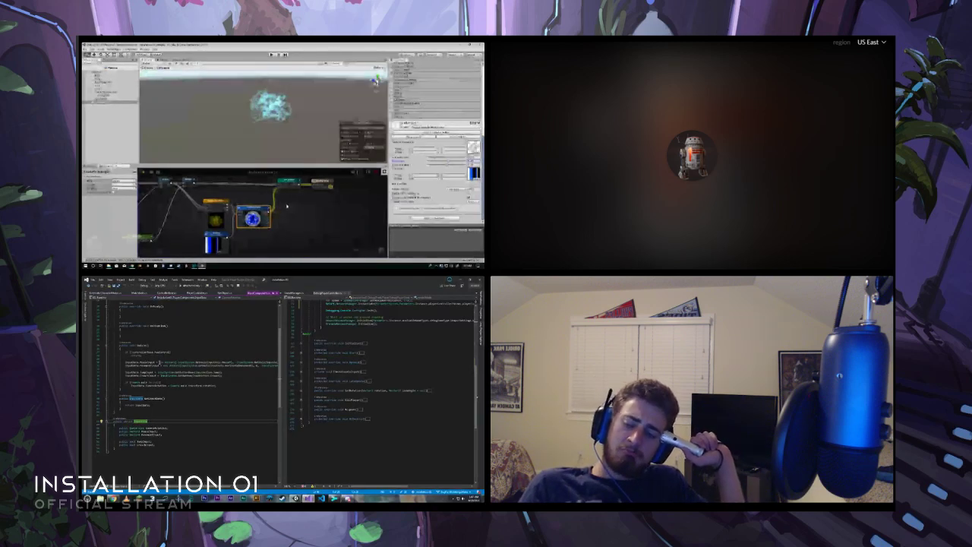
click(160, 363)
drag(161, 362, 288, 362)
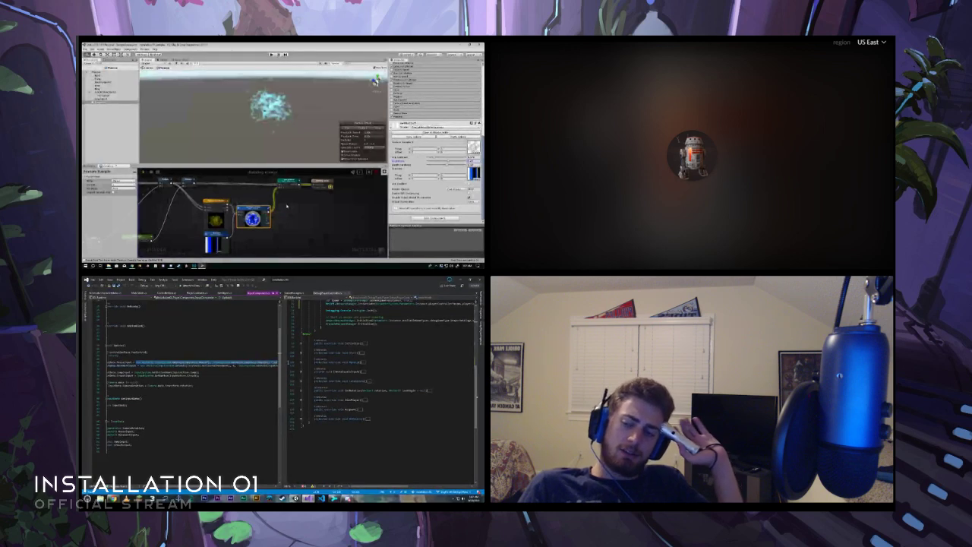
click(263, 362)
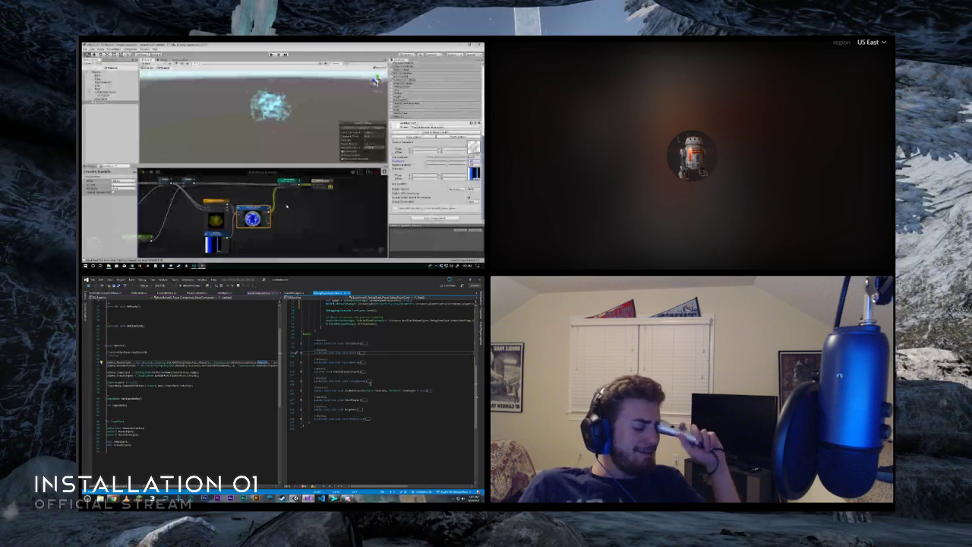
- Expand the collapsed Initialize method and the method right below it in the debug player controller script
scroll(373, 363, up, 15)
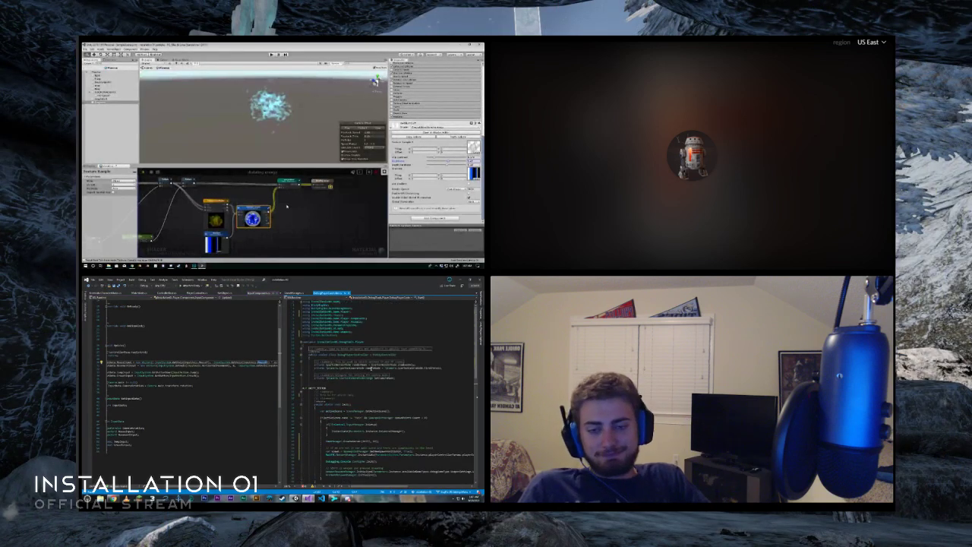
scroll(384, 392, down, 15)
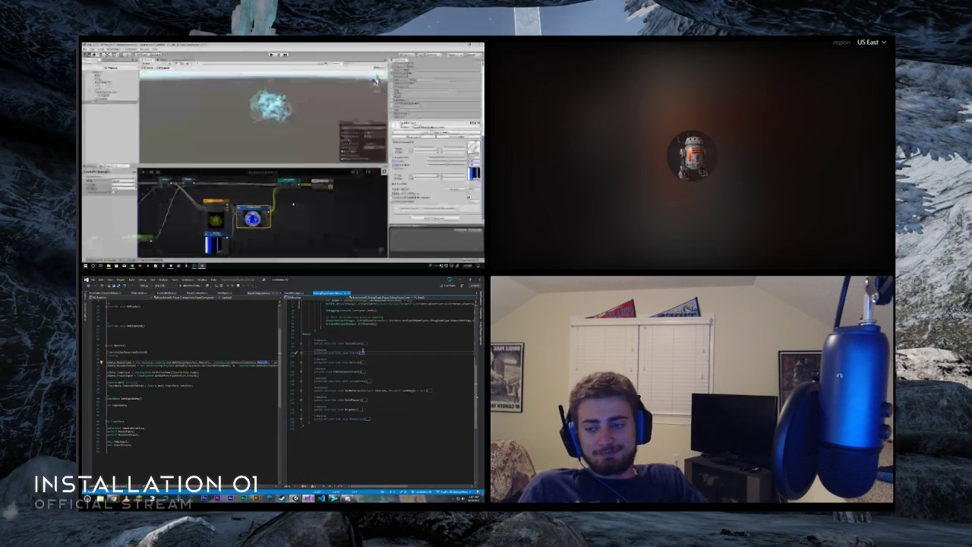
middle_drag(293, 218, 299, 213)
double_click(363, 354)
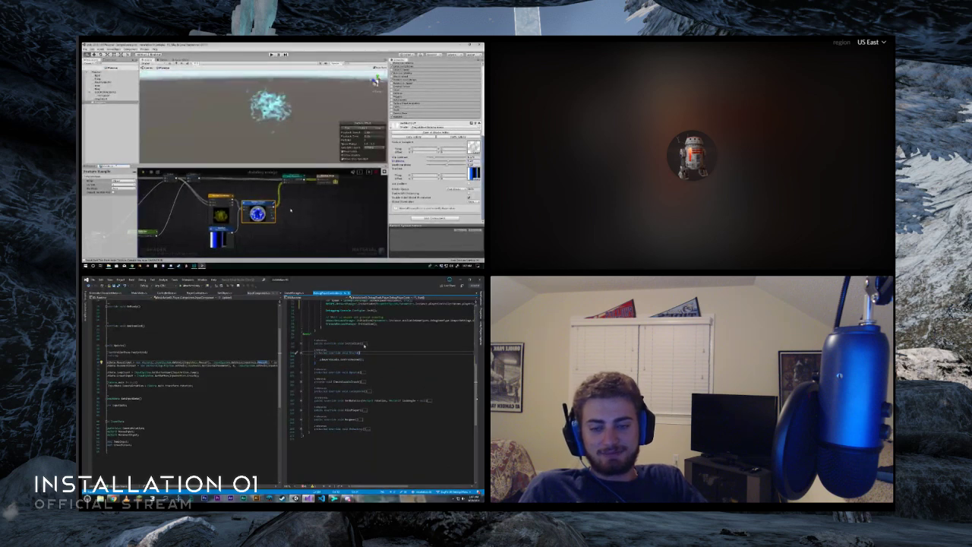
double_click(364, 344)
middle_drag(292, 209, 298, 204)
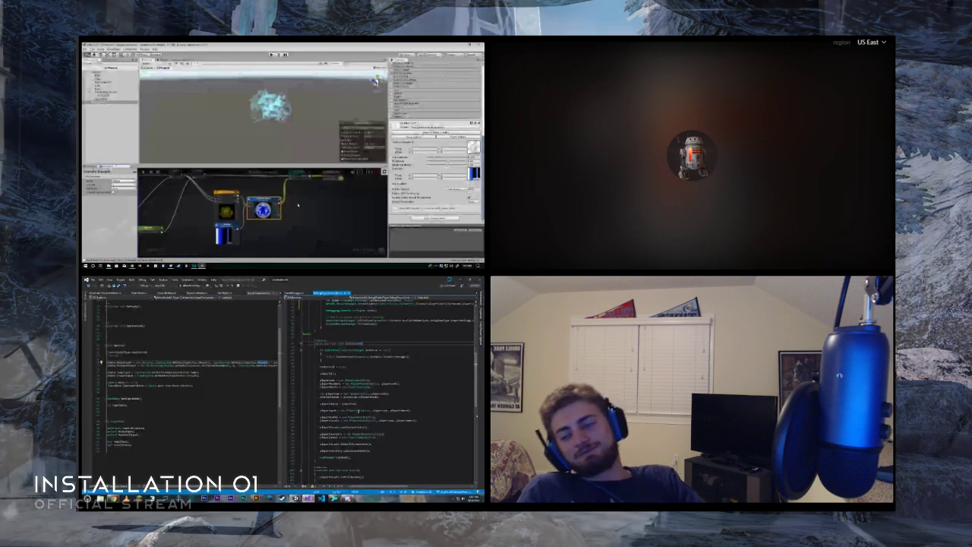
- Open the PlayerInput class definition from the Initialize method and review its input-handling code
click(357, 410)
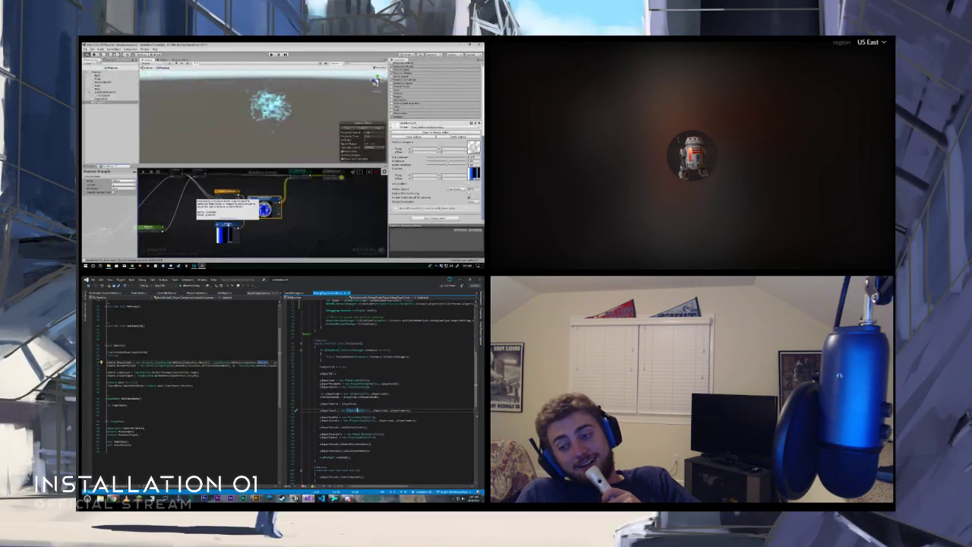
key(F12)
click(470, 293)
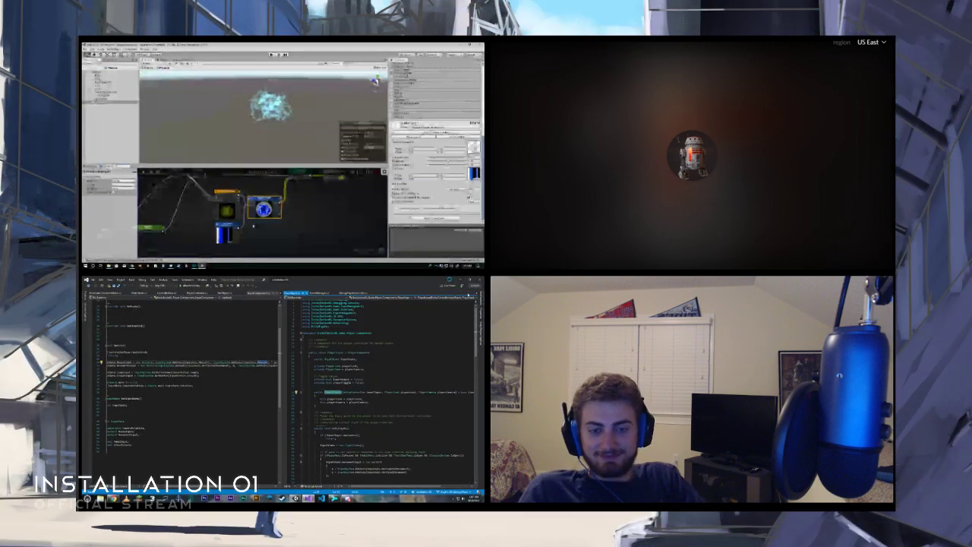
scroll(364, 385, down, 8)
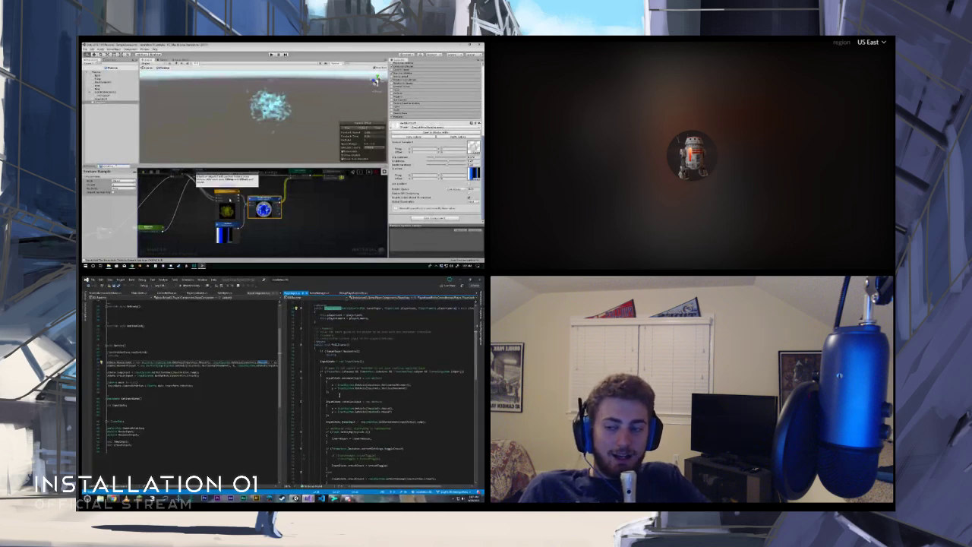
- Compare the input component's Update method with the input handling in the PlayerInput class
click(246, 371)
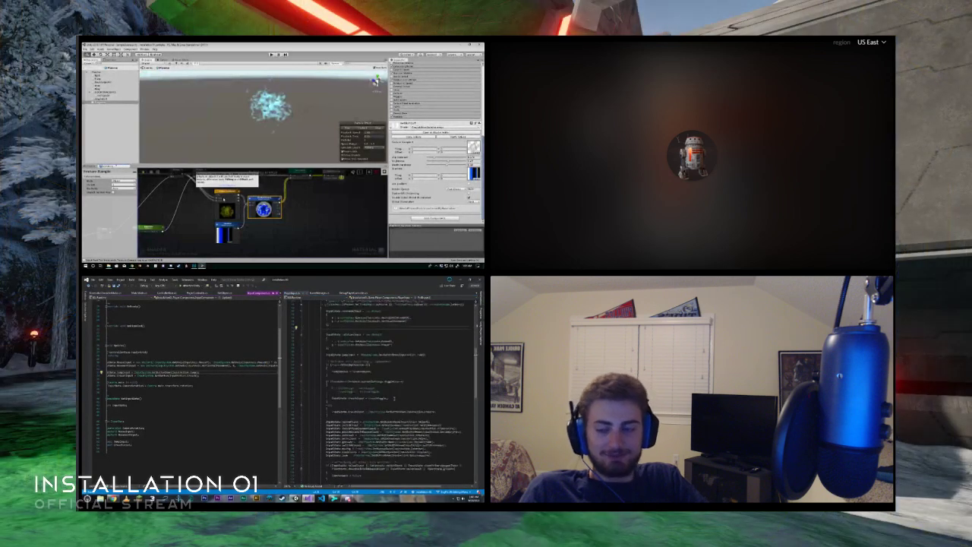
scroll(395, 399, up, 9)
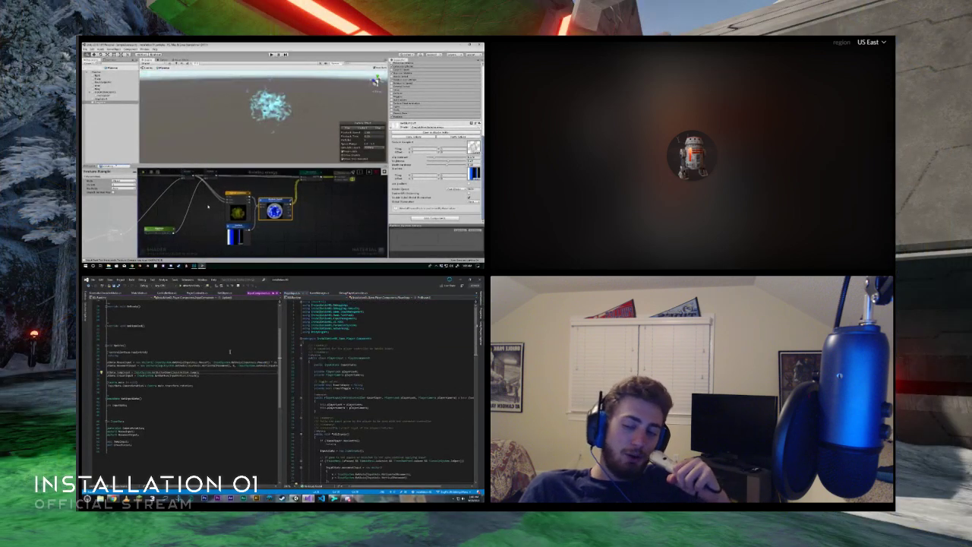
click(232, 347)
middle_drag(215, 215, 222, 211)
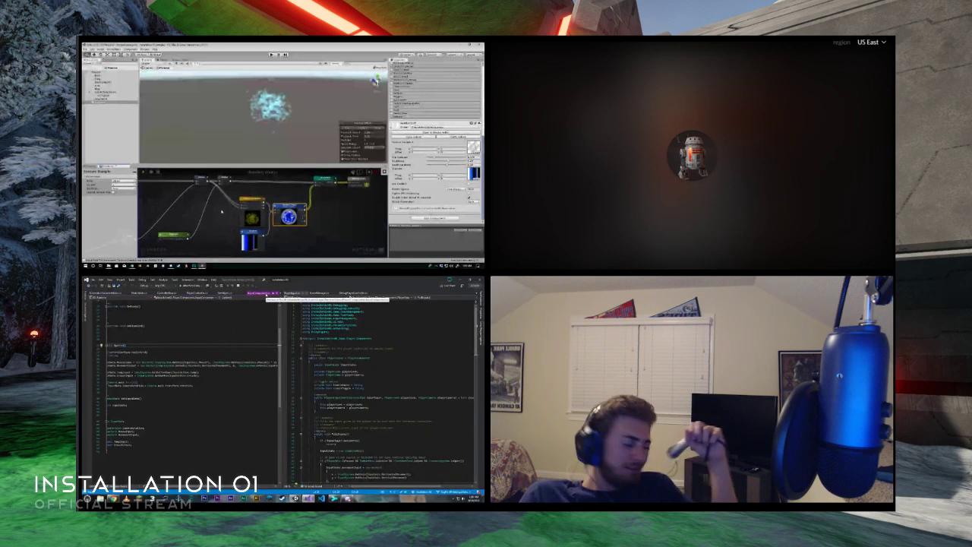
- Review the rest of the input-handling code in the PlayerInput class and return to the debug player controller script
scroll(372, 391, down, 10)
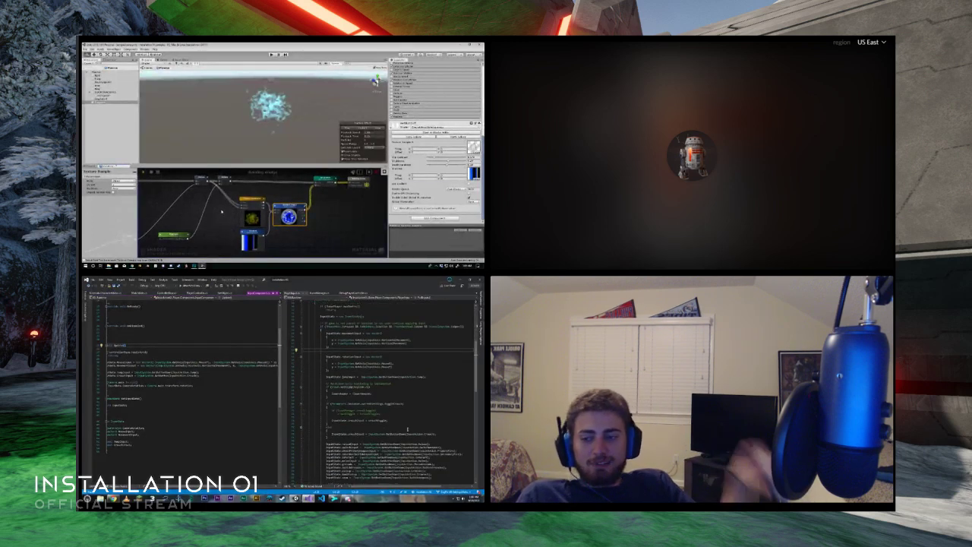
scroll(408, 429, down, 5)
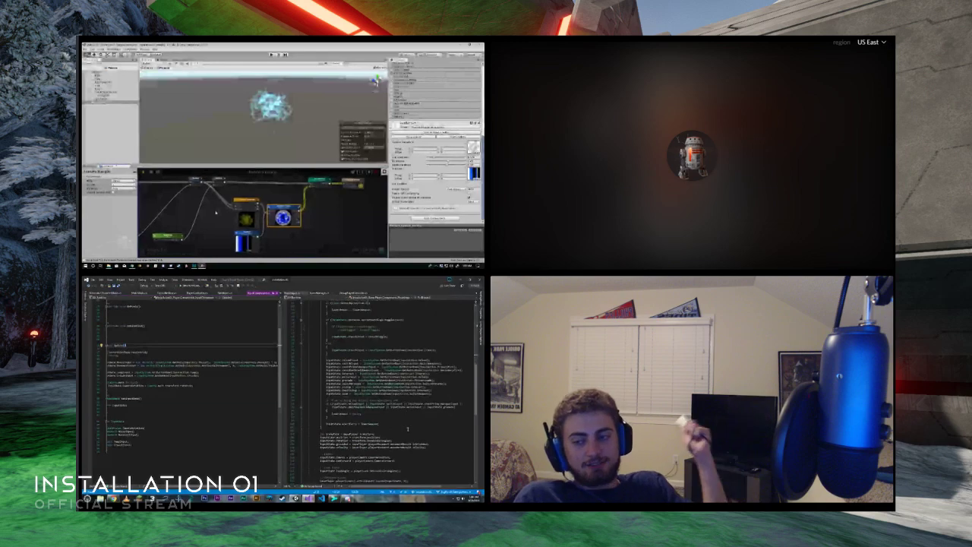
scroll(408, 429, down, 5)
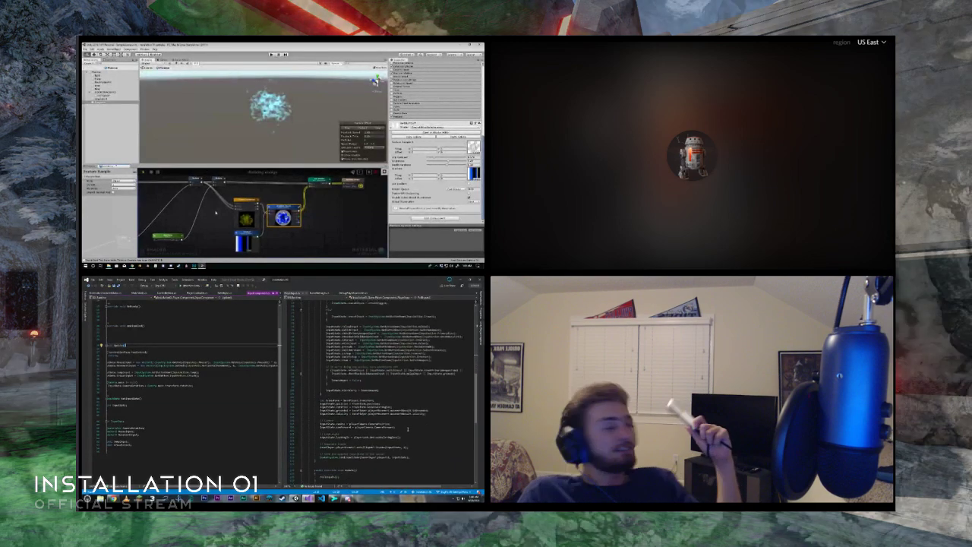
scroll(408, 429, up, 20)
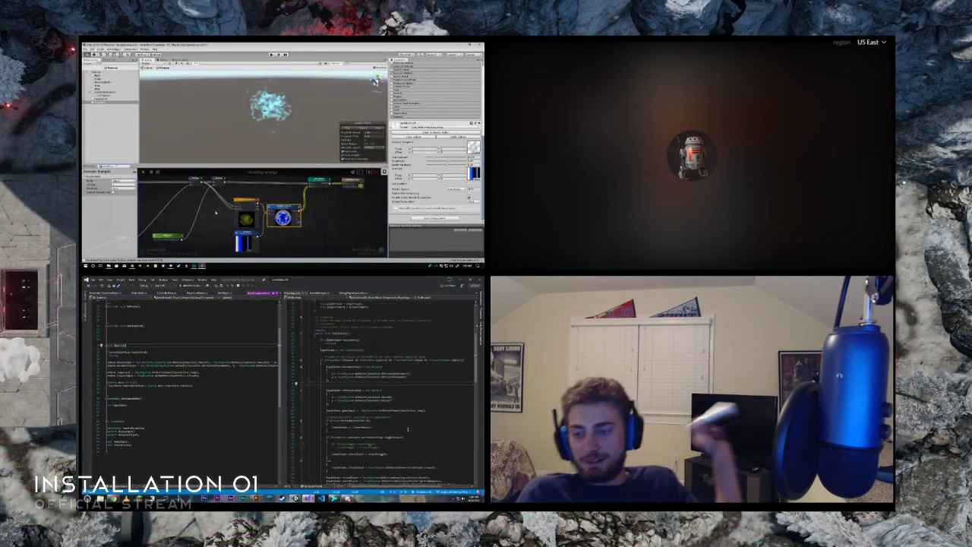
click(356, 292)
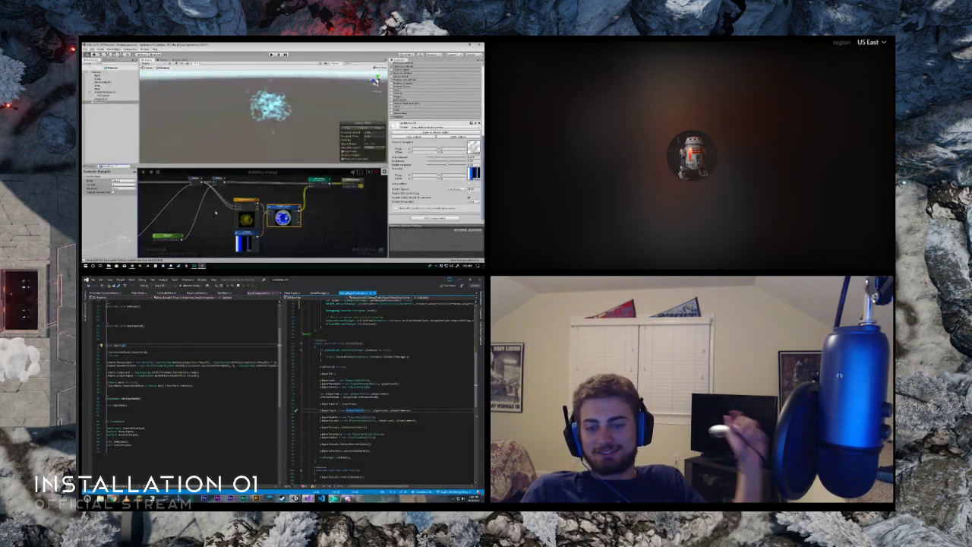
- Switch to the Git client and look through the changed files listed in the working directory
click(334, 498)
scroll(305, 378, down, 2)
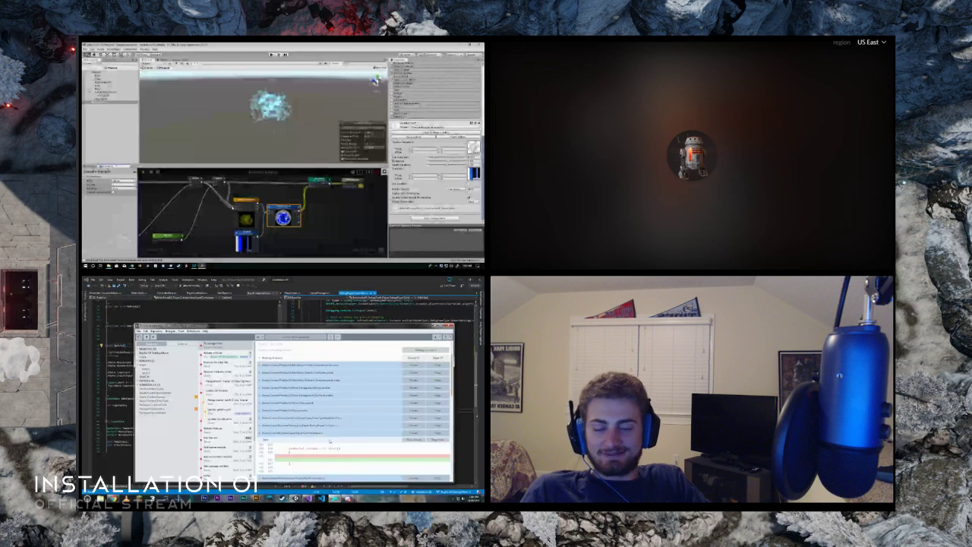
scroll(304, 384, up, 2)
scroll(300, 398, down, 4)
scroll(302, 399, down, 8)
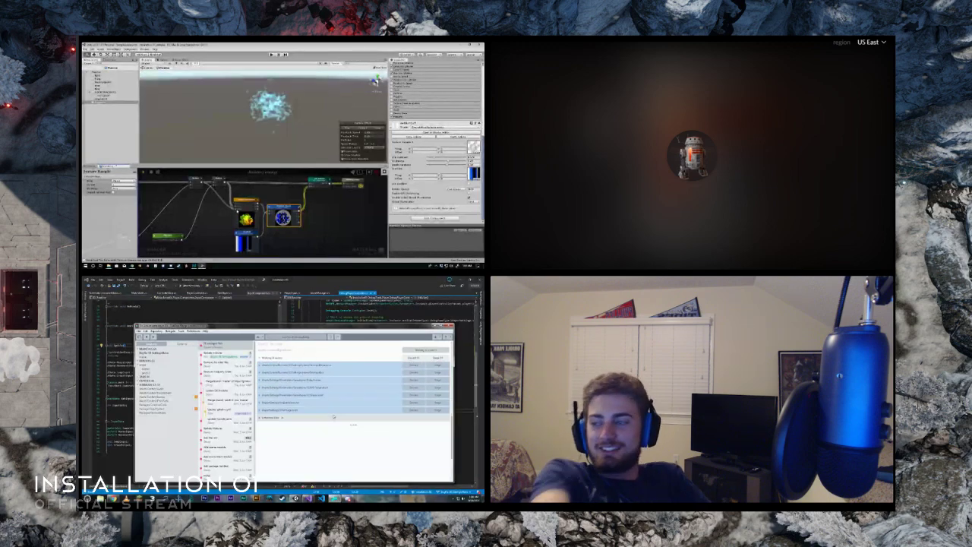
scroll(322, 420, up, 5)
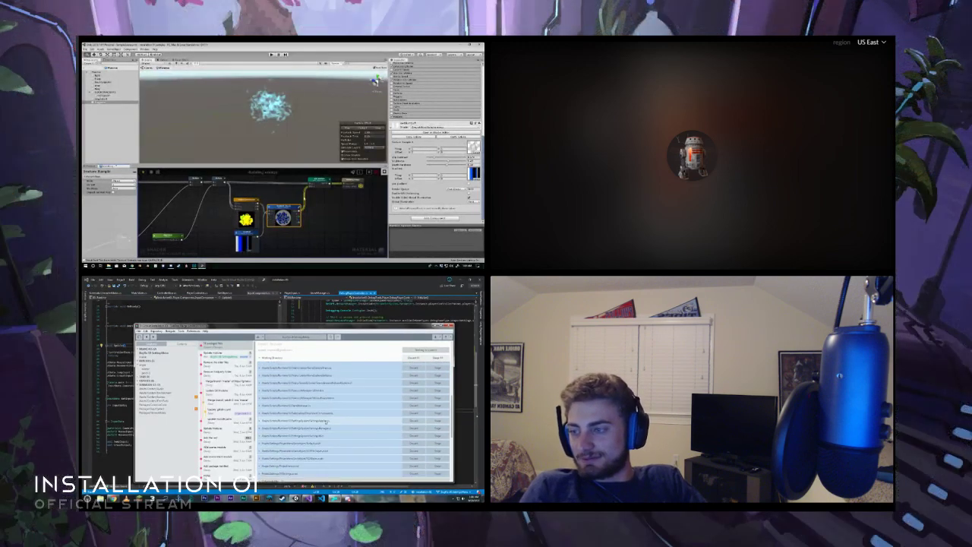
scroll(330, 425, up, 2)
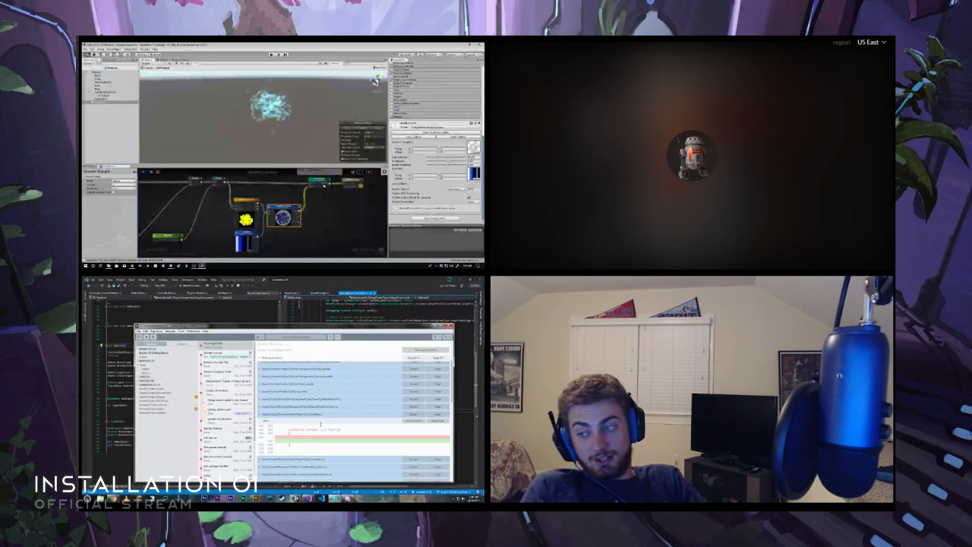
scroll(330, 425, up, 5)
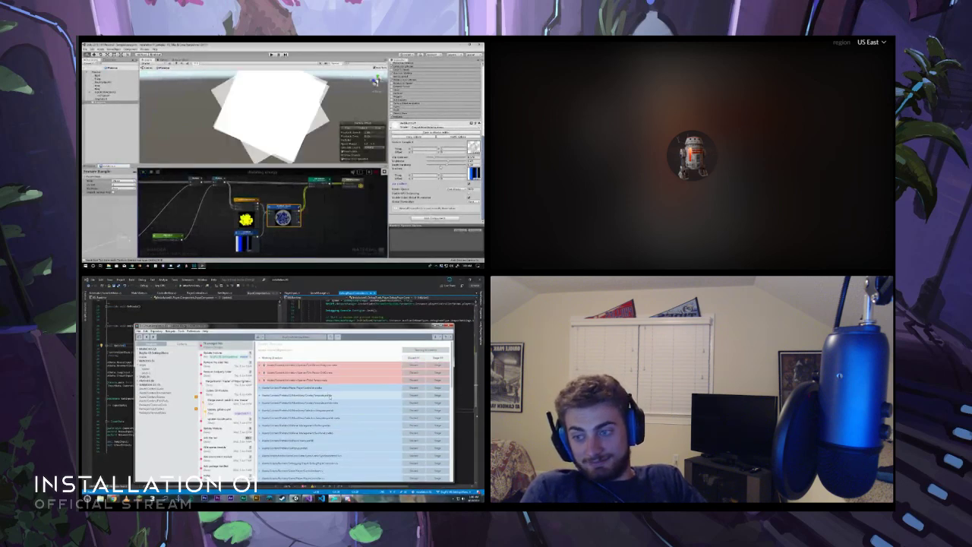
scroll(334, 444, down, 5)
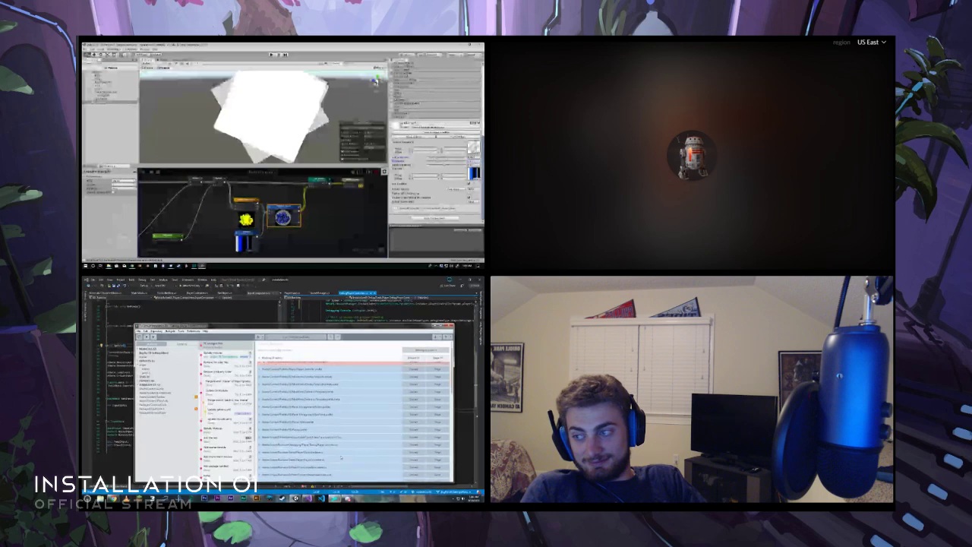
scroll(339, 454, down, 5)
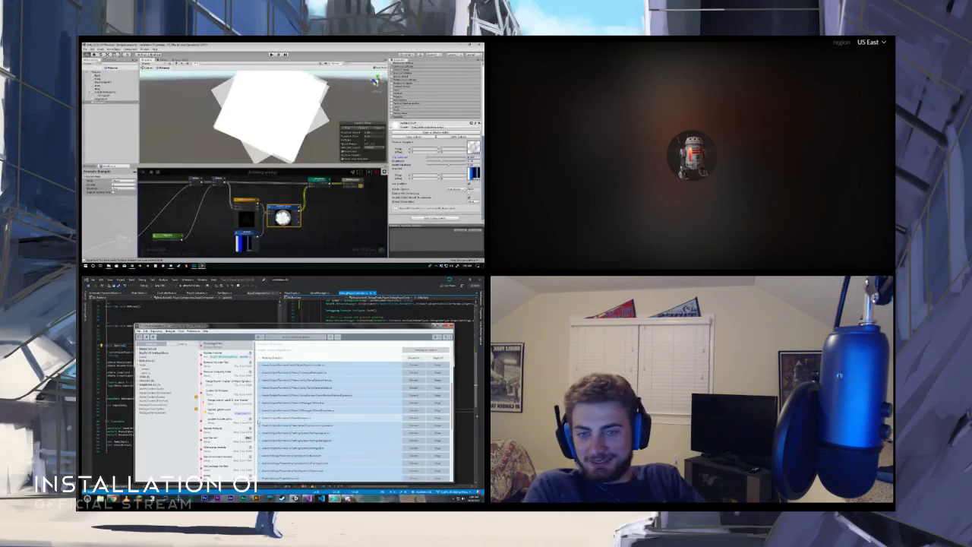
- Widen the file changes area, inspect the debug player controller script's diff, and discard that file's uncommitted changes
drag(200, 428, 176, 430)
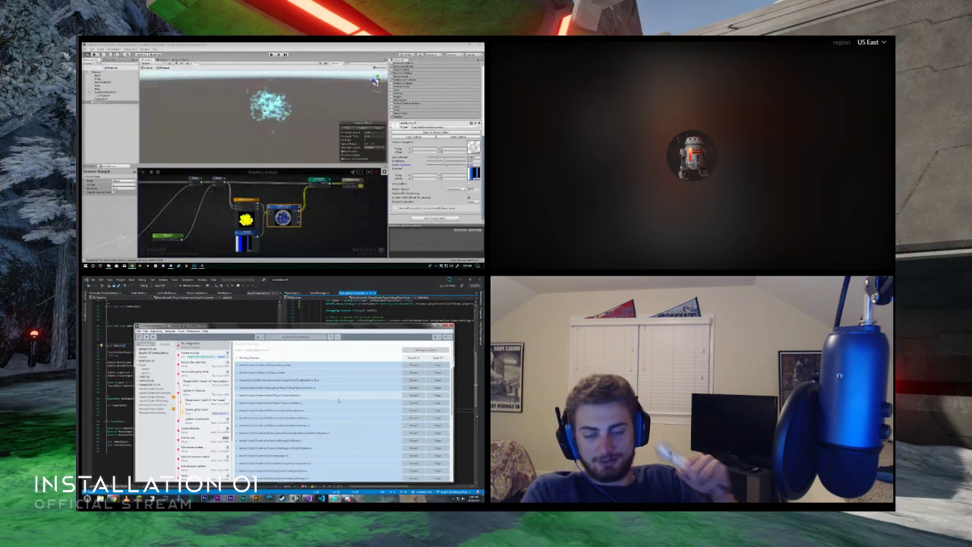
click(344, 389)
scroll(344, 389, down, 5)
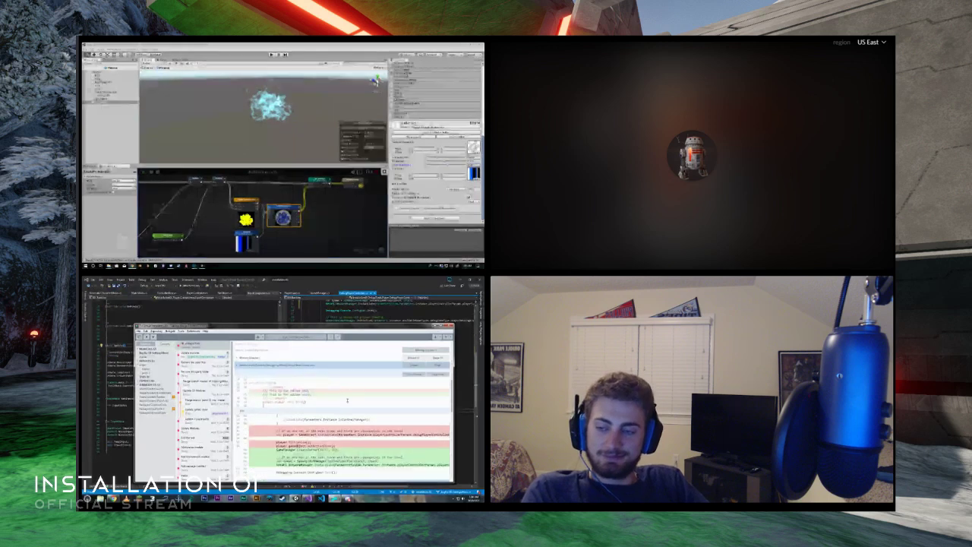
scroll(344, 389, up, 5)
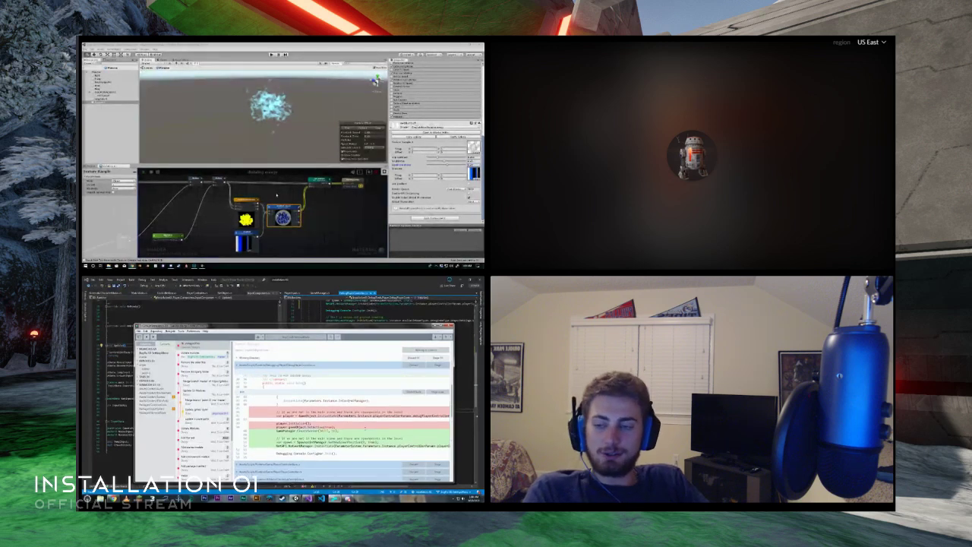
click(413, 366)
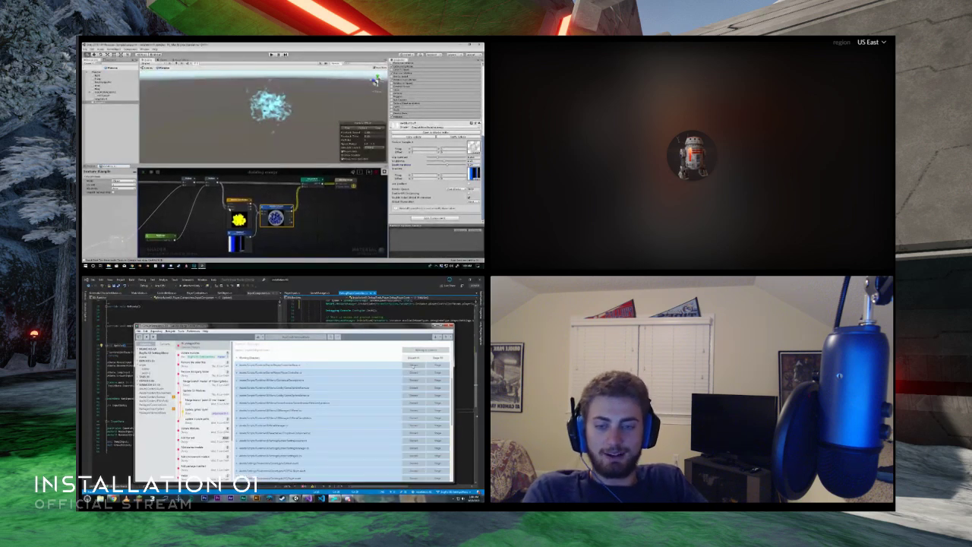
- Check the spawn code and Initialize method of the debug player controller script in the code editor and return to the Unity editor
key(alt+Tab)
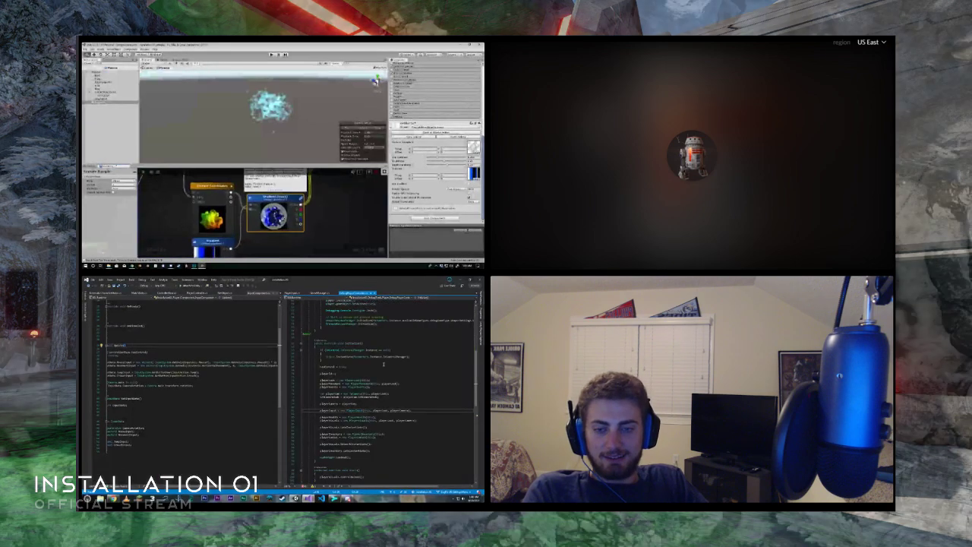
scroll(381, 396, up, 5)
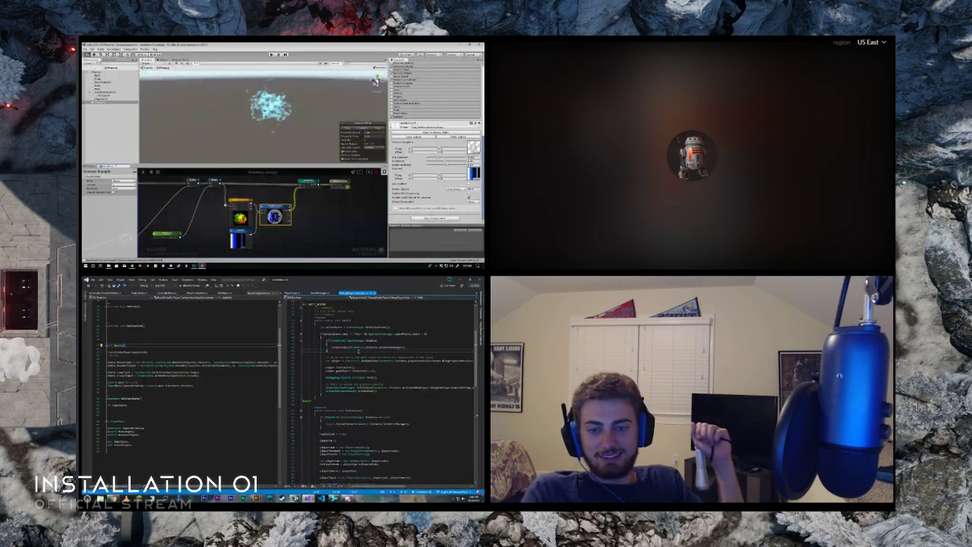
key(Return)
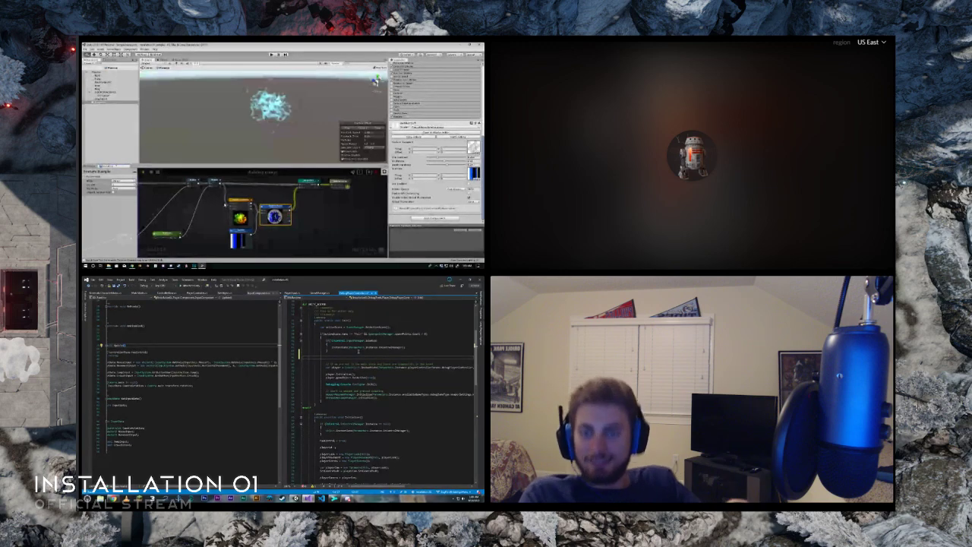
key(BackSpace)
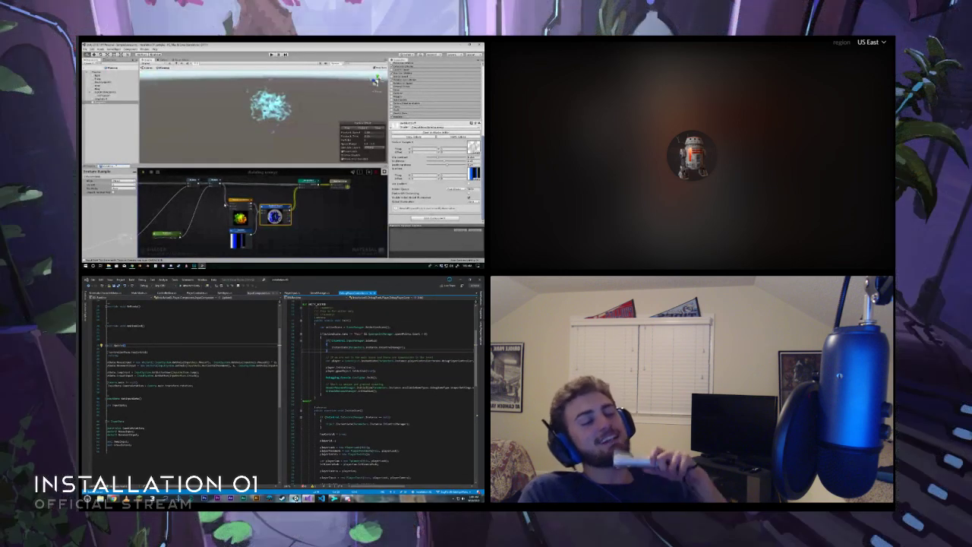
key(alt+Tab)
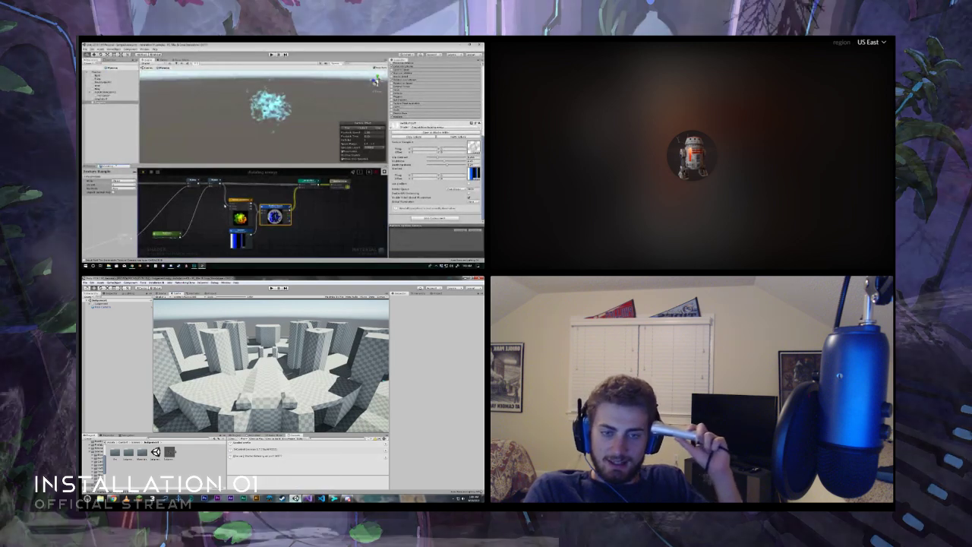
key(alt+Tab)
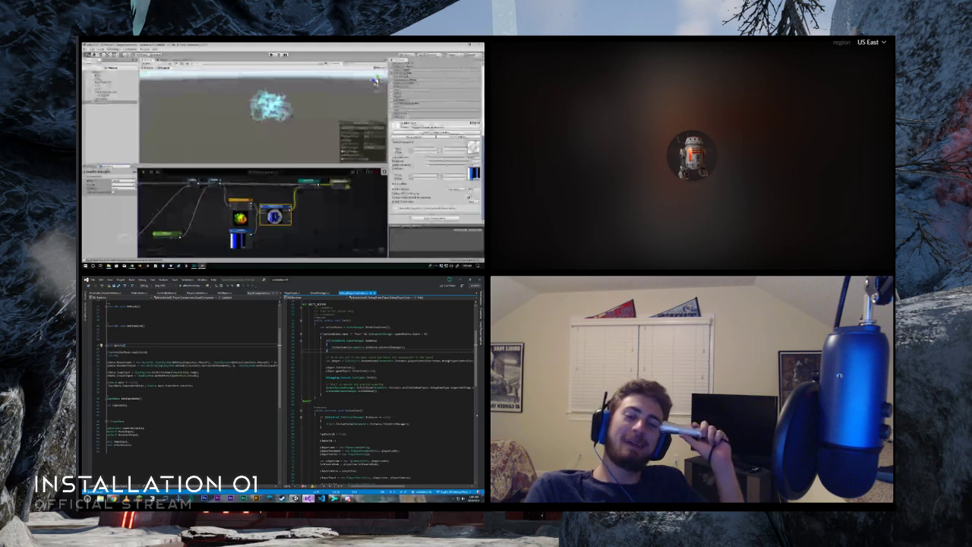
scroll(380, 387, down, 3)
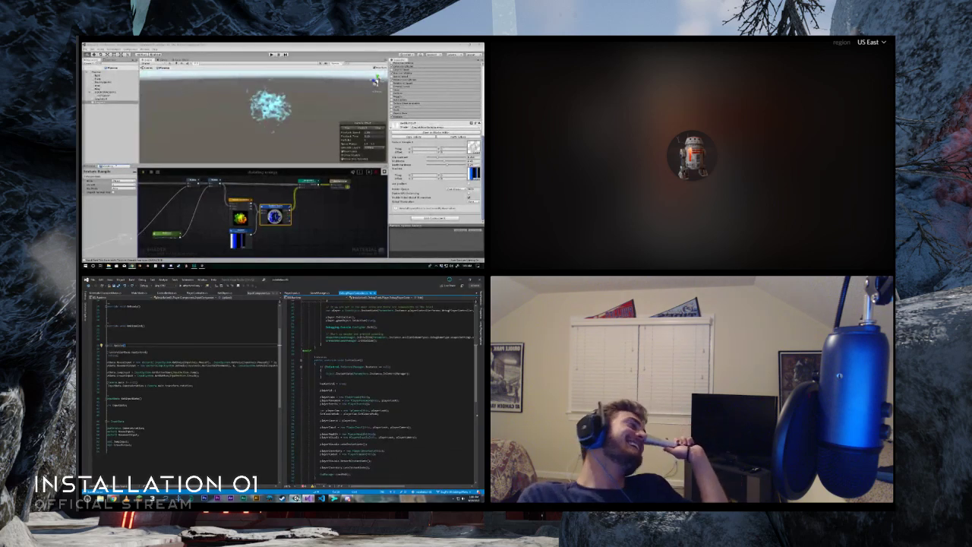
click(296, 499)
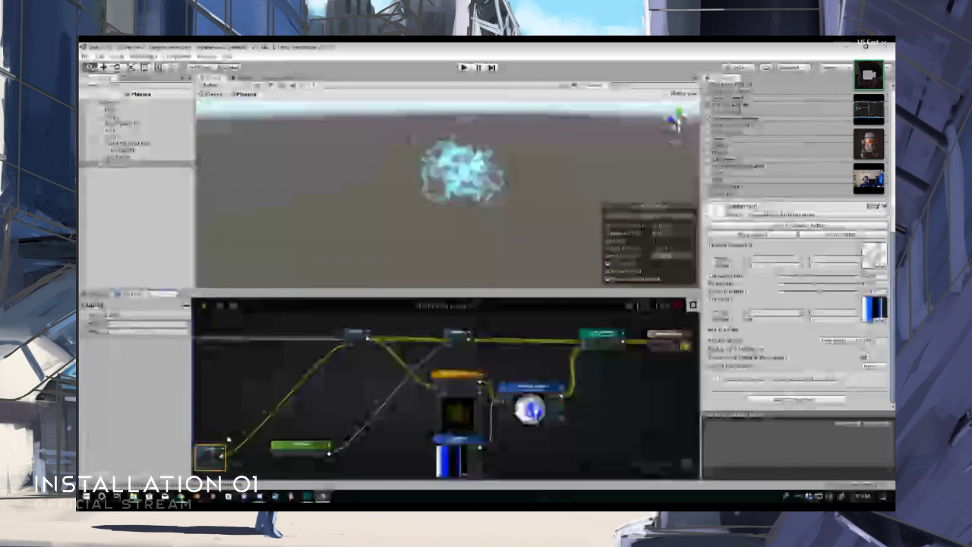
drag(227, 440, 392, 374)
click(361, 370)
key(Delete)
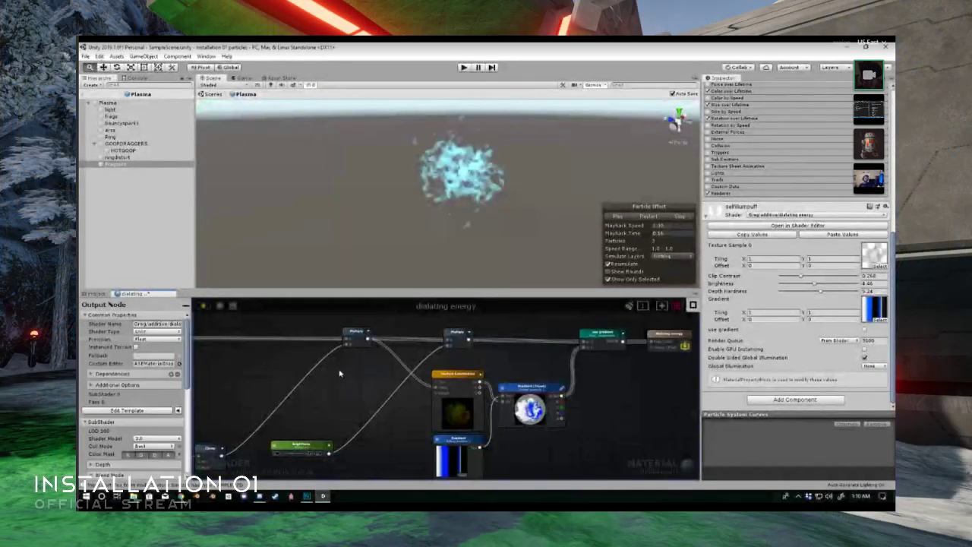
- Connect the Clamp node's output to the Texture Coordinates node's Tiling input, replacing the Multiply connection in the dialating energy shader
click(355, 337)
middle_drag(339, 369, 417, 360)
scroll(398, 370, down, 3)
scroll(404, 372, up, 4)
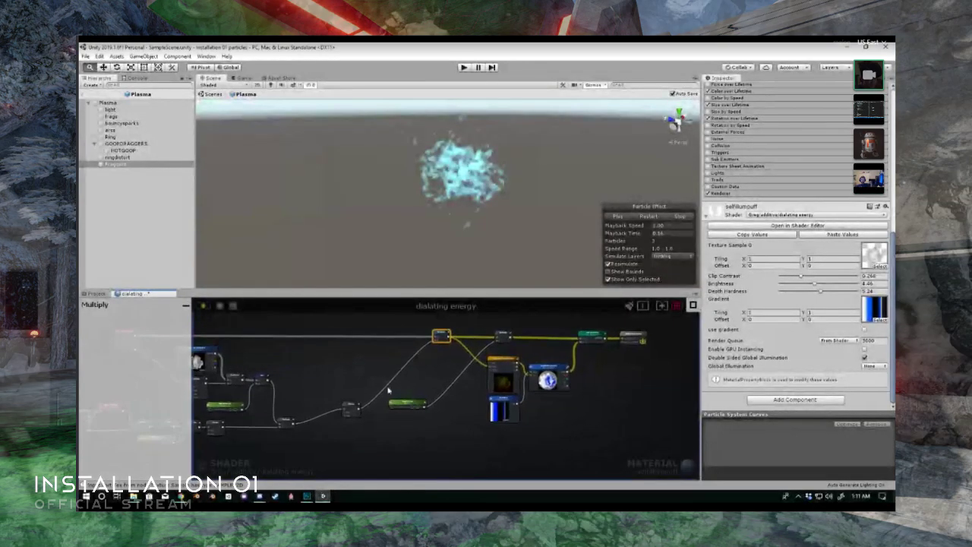
drag(351, 413, 528, 360)
middle_drag(495, 357, 479, 358)
click(331, 410)
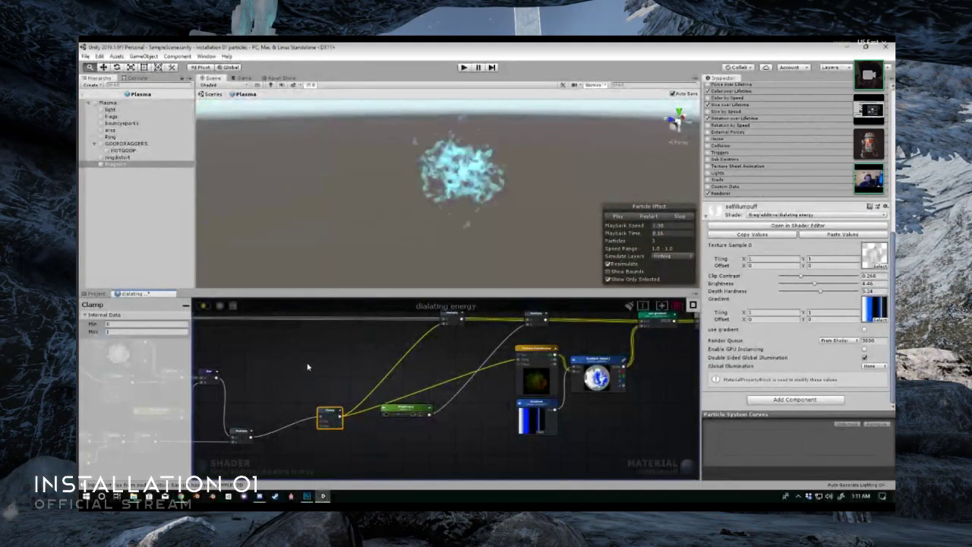
- Move the Clamp node next to the first Multiply node and try the material's use gradient option on and off
drag(328, 412, 405, 327)
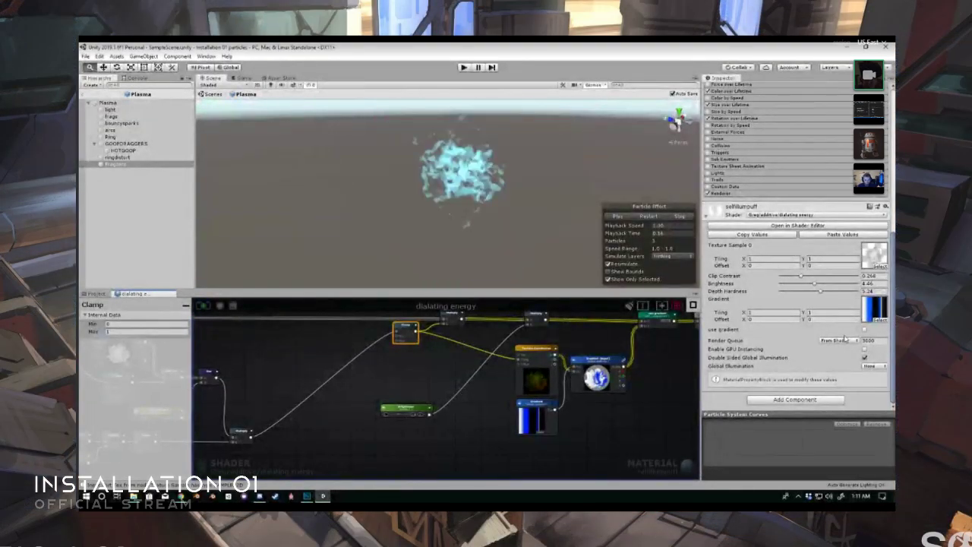
click(866, 330)
click(866, 329)
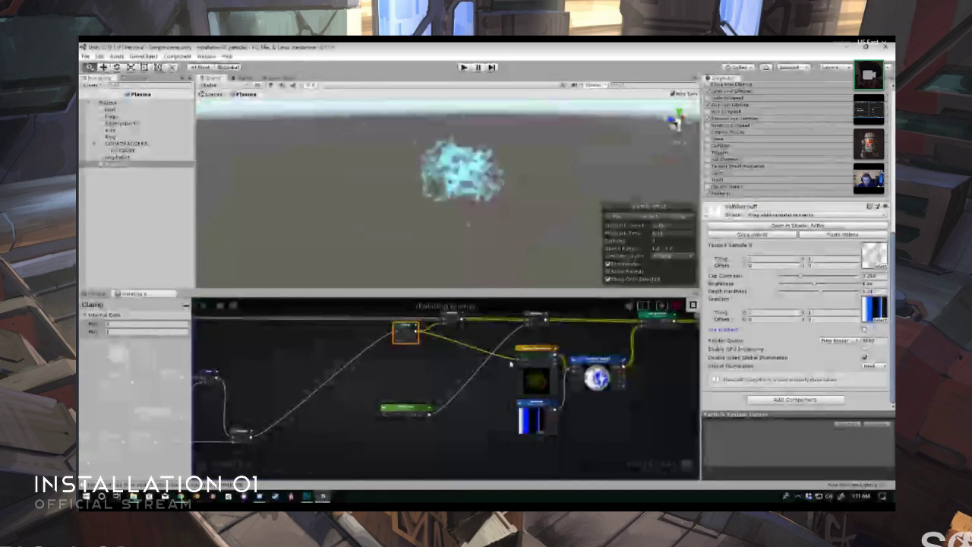
middle_drag(487, 350, 364, 378)
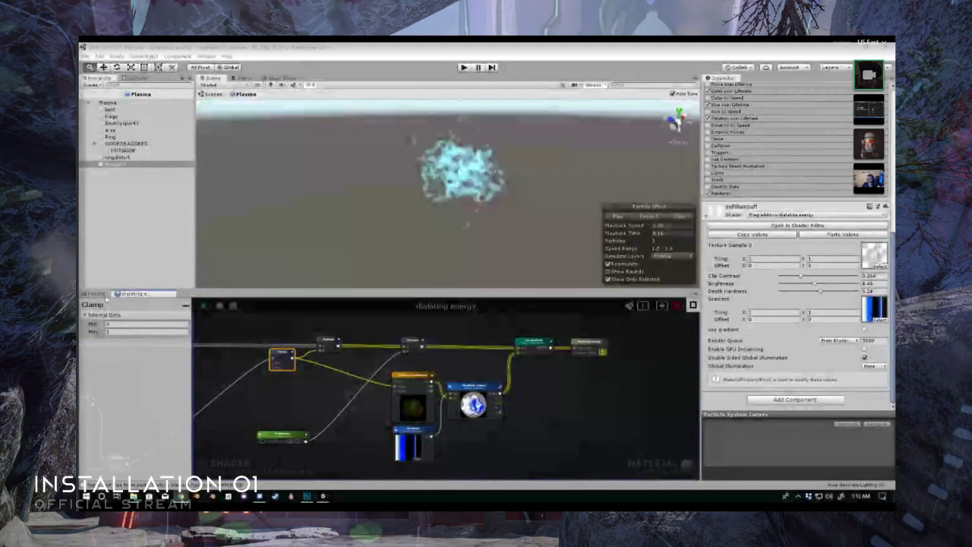
middle_drag(381, 397, 373, 377)
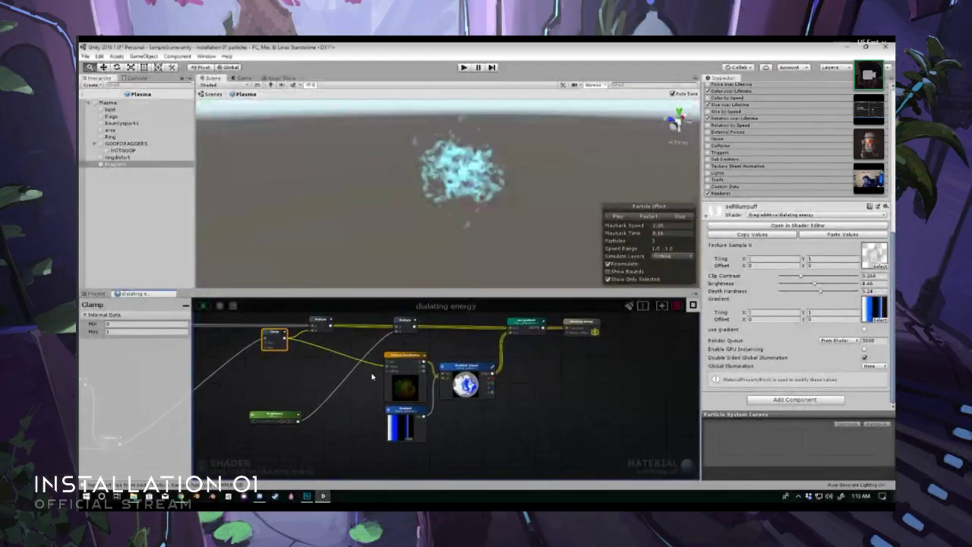
- Try Gradient and Texture Sample 0 as the Texture Coordinates node's reference, then restore it to None
click(405, 357)
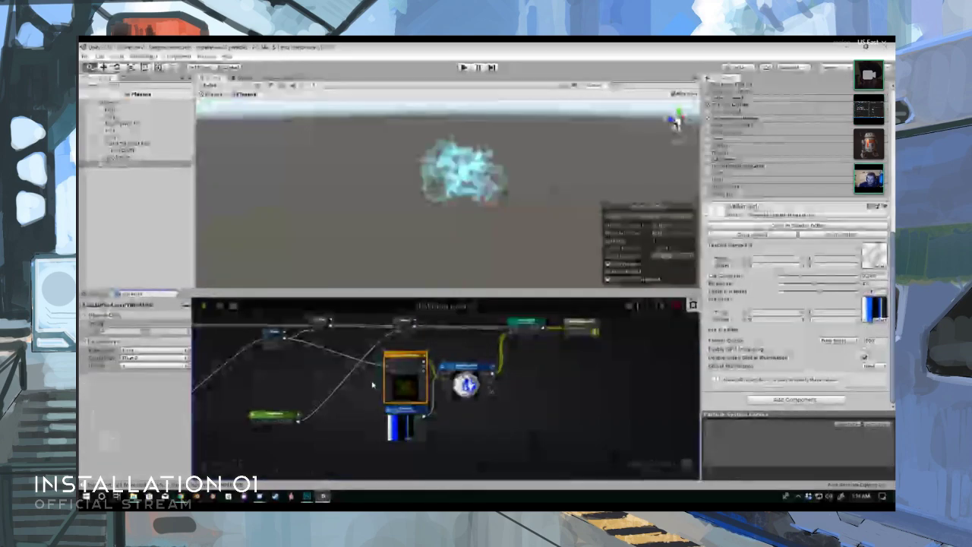
click(172, 358)
click(168, 350)
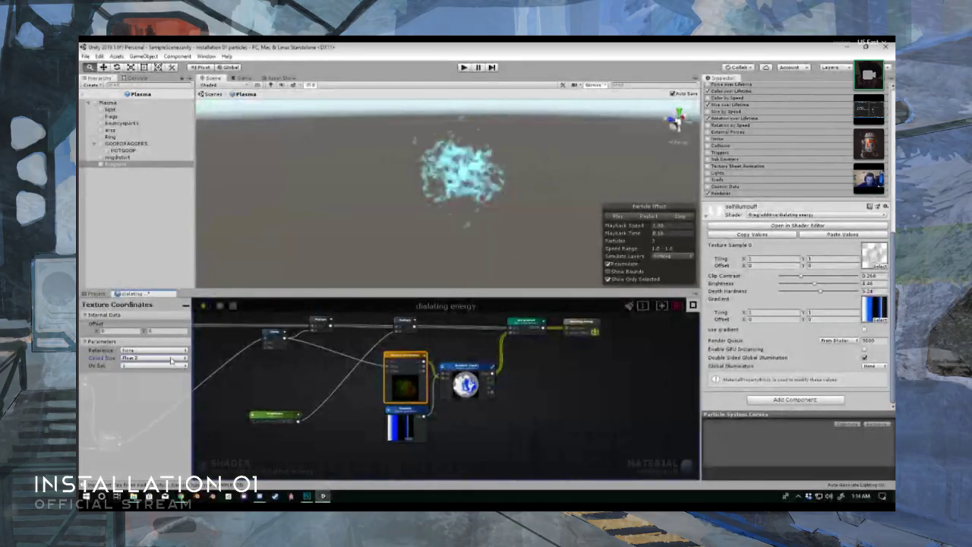
click(167, 351)
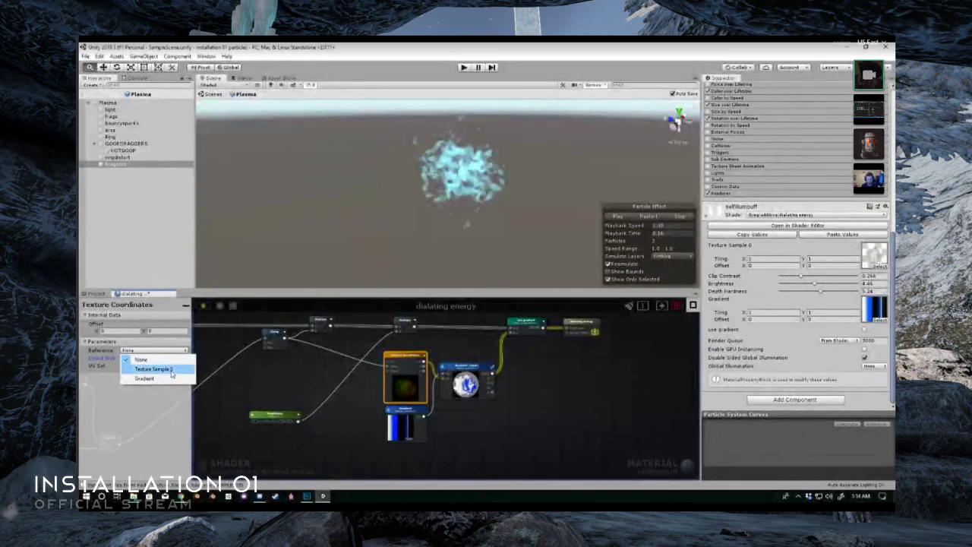
click(171, 378)
click(158, 325)
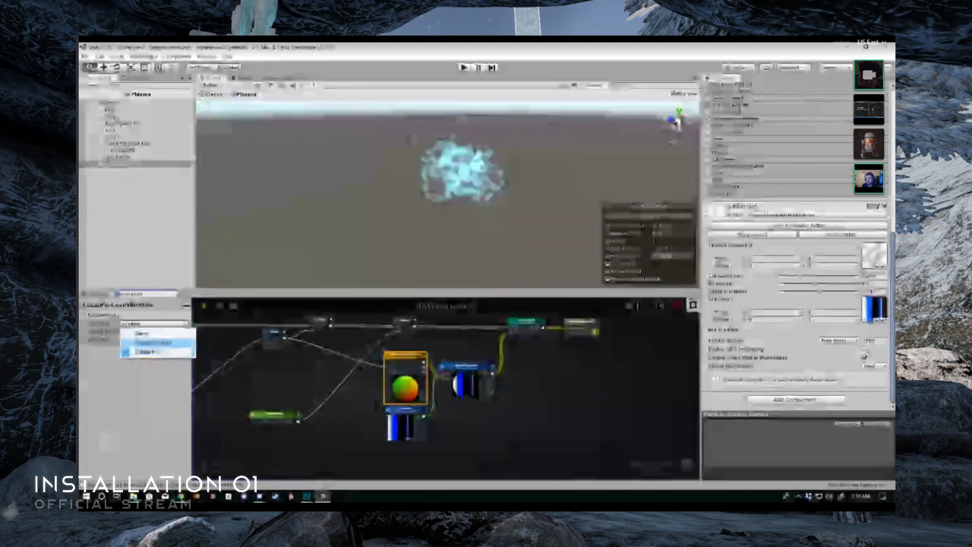
click(156, 342)
click(160, 325)
click(142, 333)
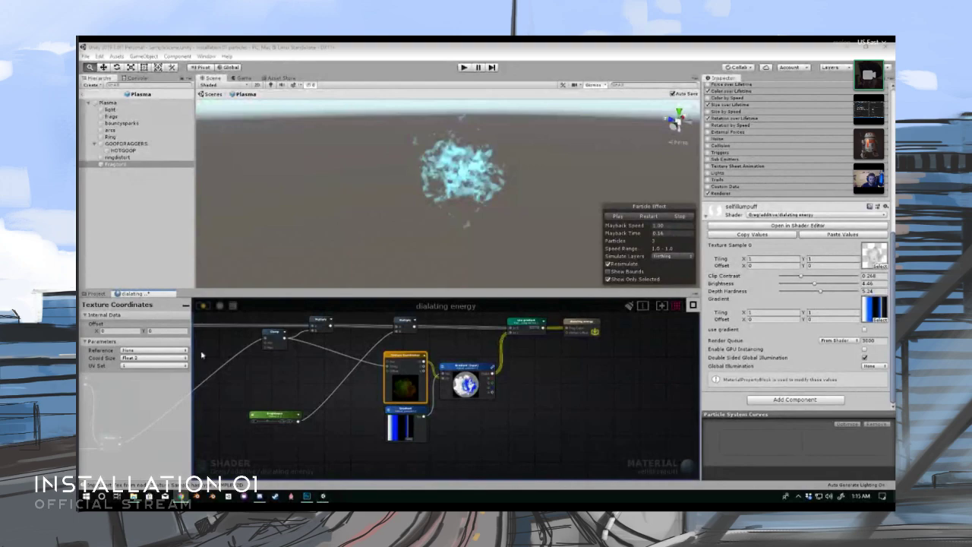
- Switch to Photoshop and resize the plasma gradient image to a width of 256 pixels
click(308, 496)
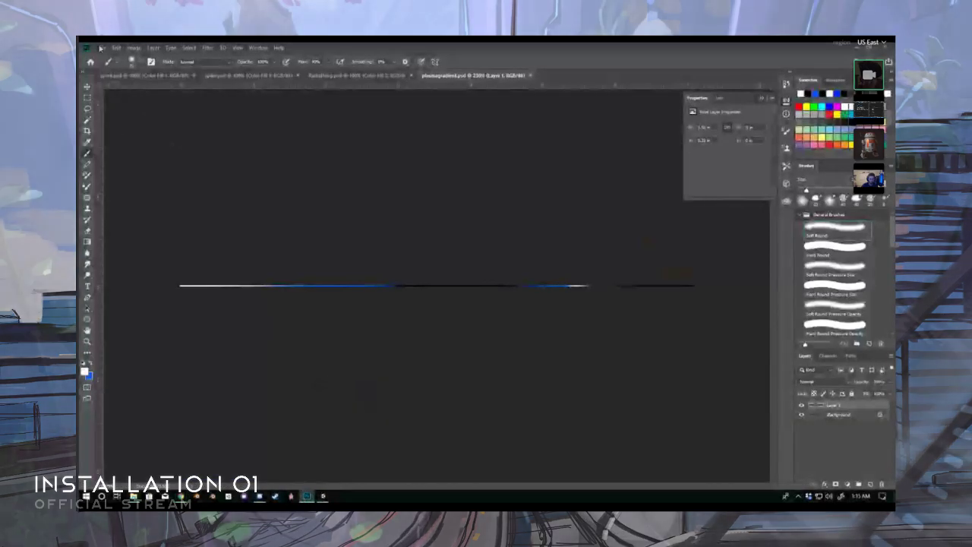
click(116, 47)
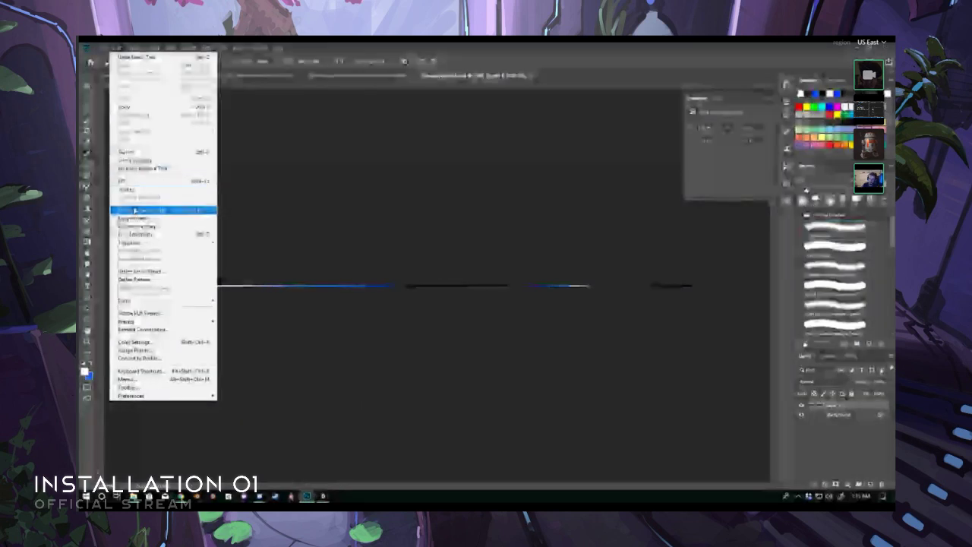
mouse_move(134, 47)
click(154, 113)
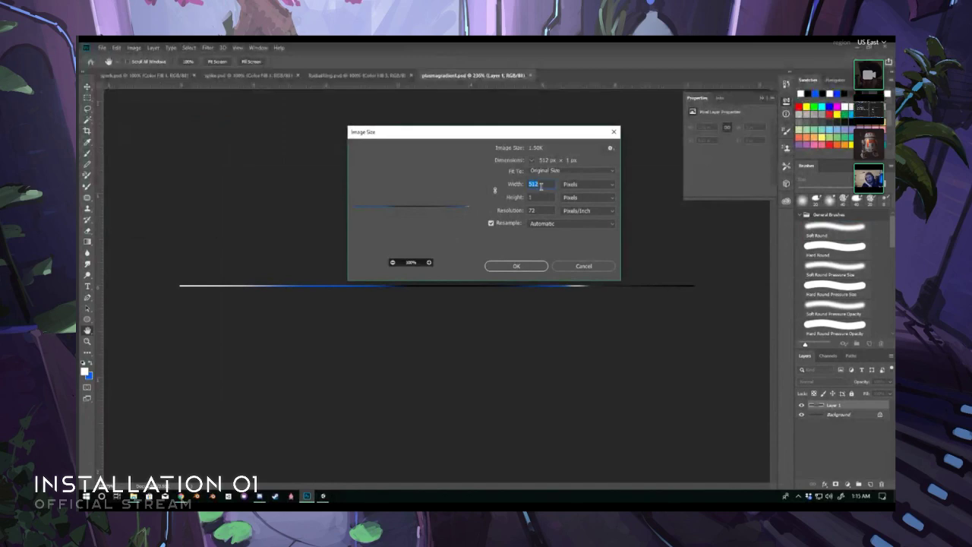
text(256)
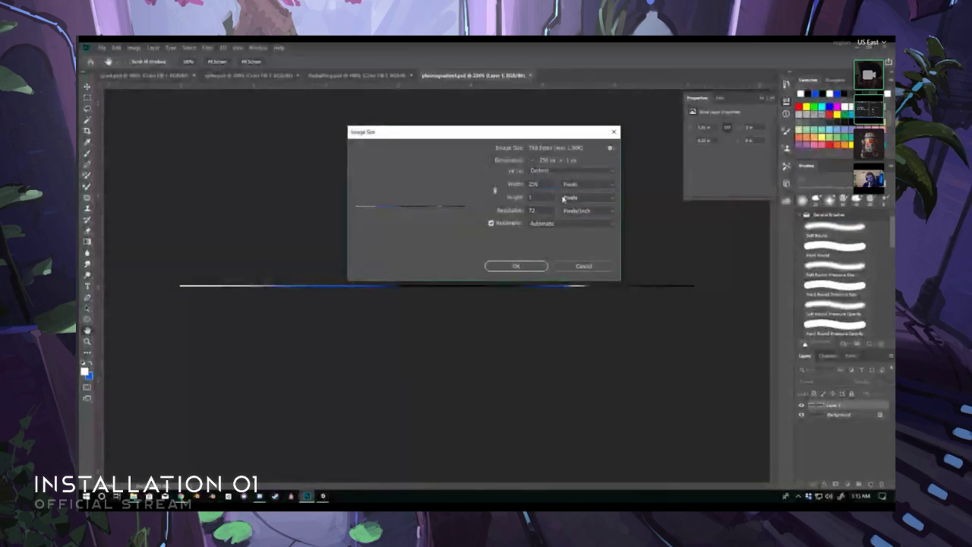
click(516, 266)
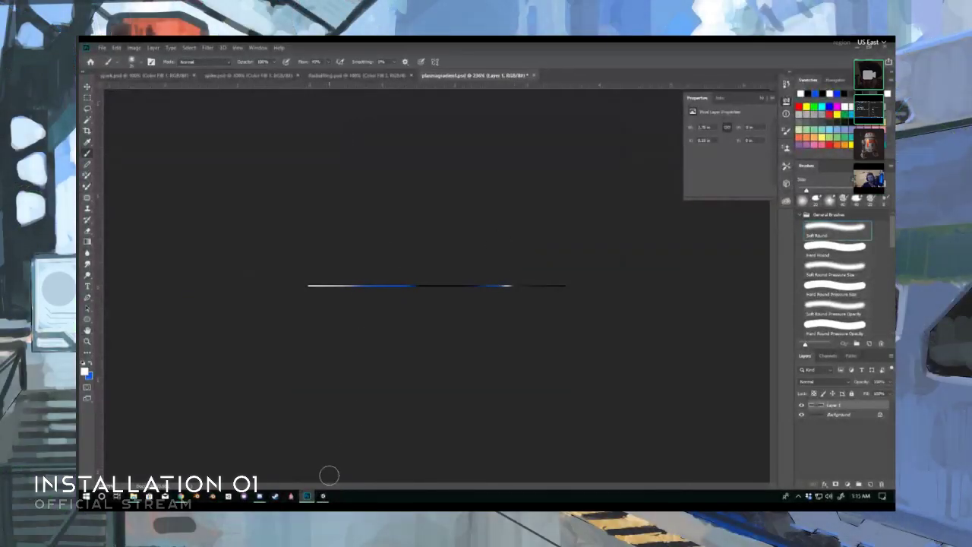
- Return to the Unity shader editor and compare the plasma effect with the material's use gradient option on and off
click(323, 496)
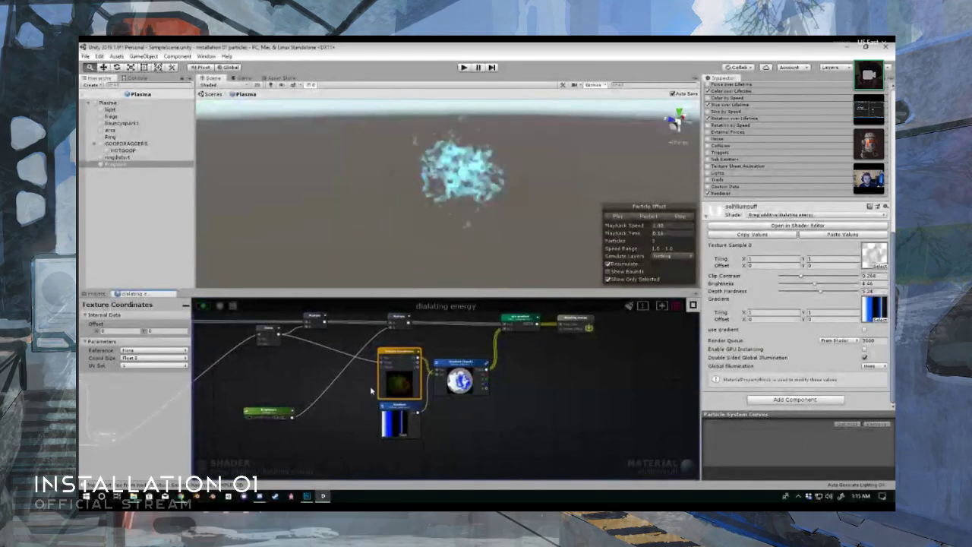
middle_drag(371, 391, 367, 391)
click(865, 330)
click(865, 329)
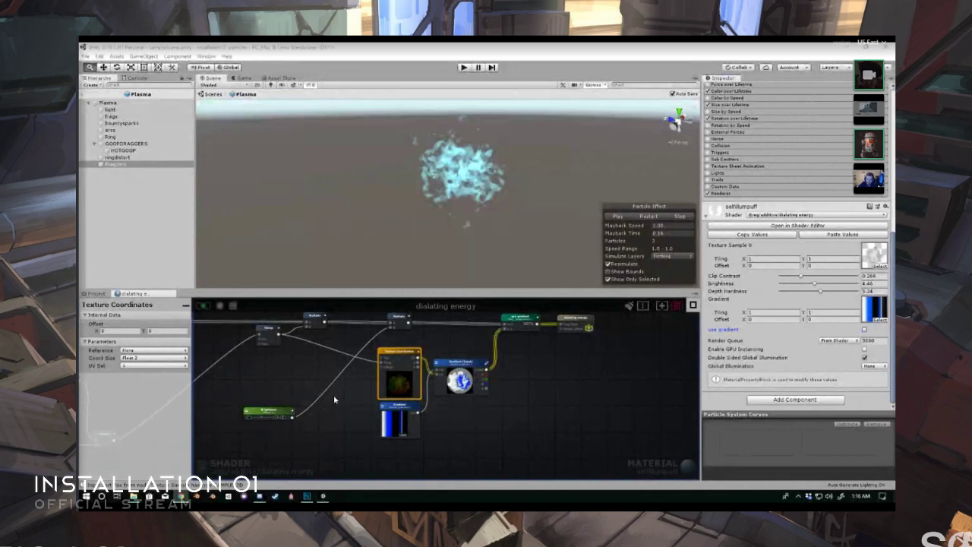
middle_drag(334, 397, 340, 400)
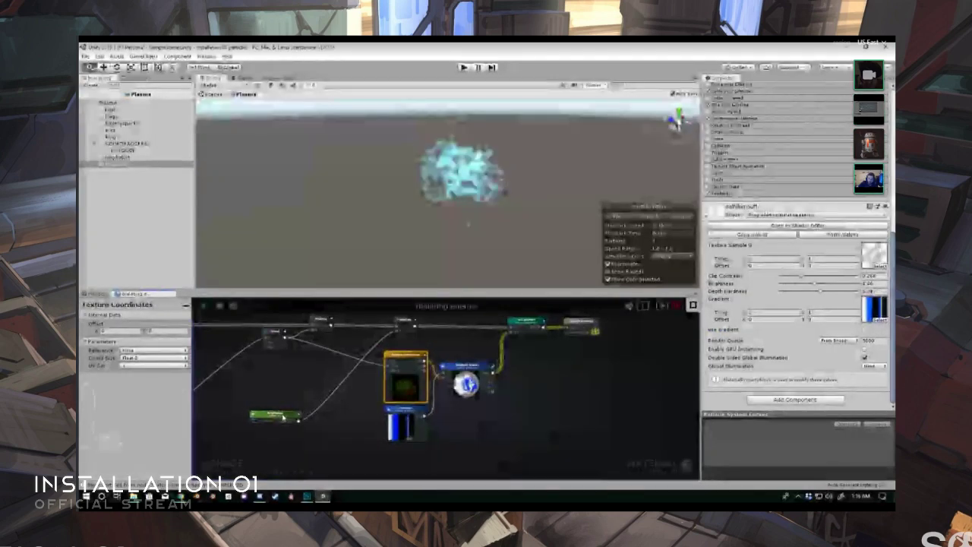
drag(282, 417, 318, 408)
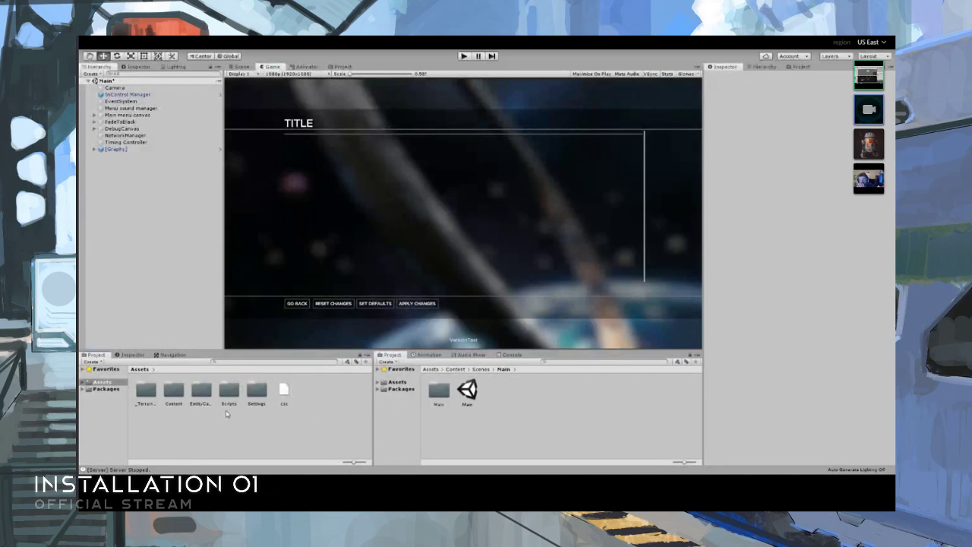
- In the game project, look through the Scenes folder inside Content and go back to Content
double_click(175, 403)
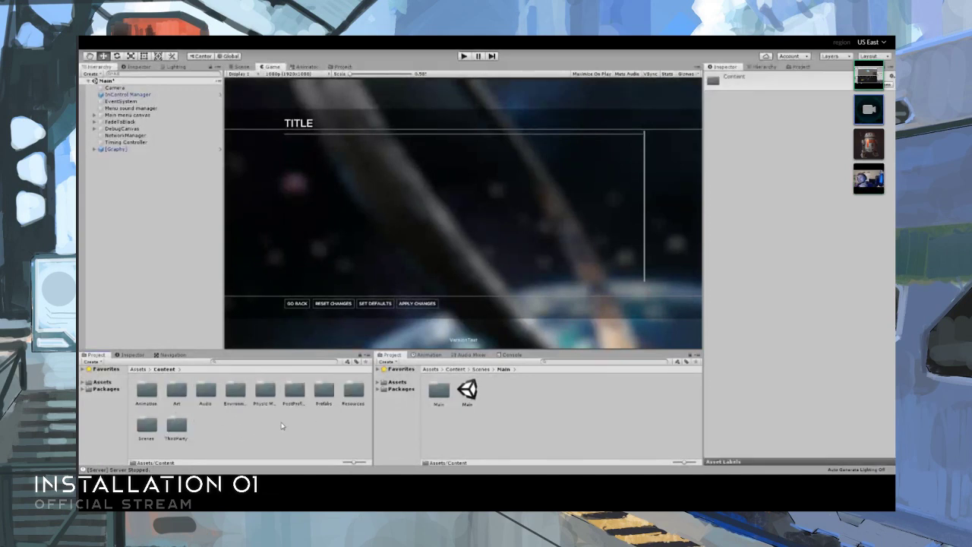
double_click(146, 440)
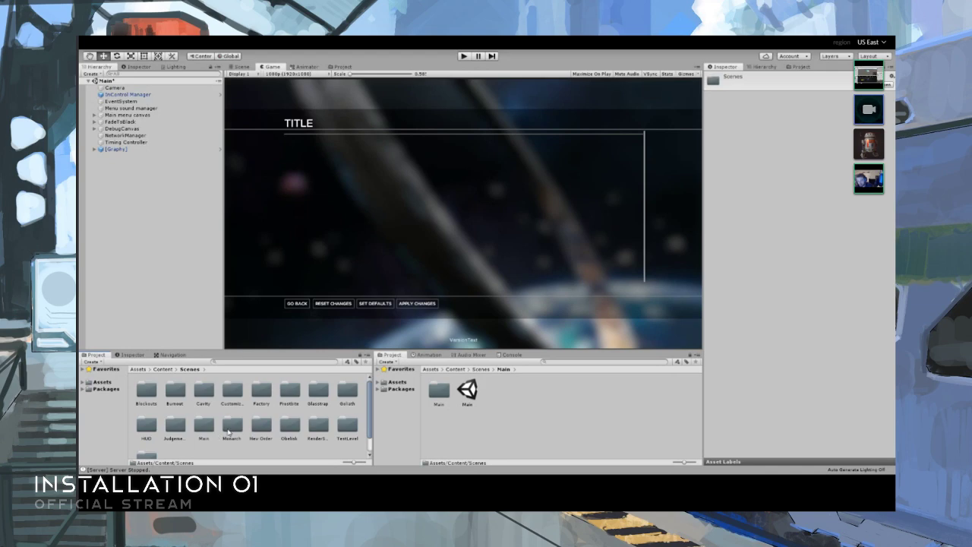
click(163, 370)
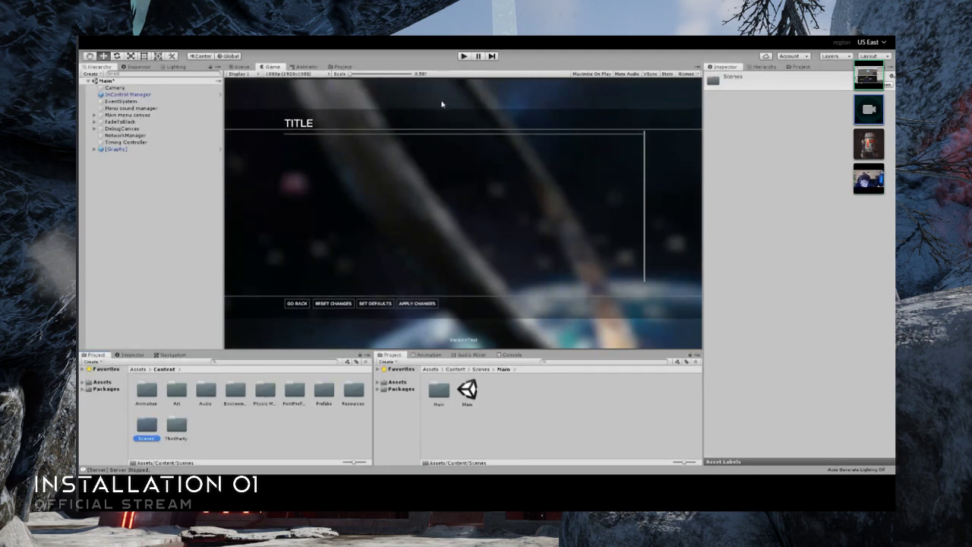
- Play-test the Main scene in a maximized Game view, create a game lobby from the menu, and stop playing
click(465, 56)
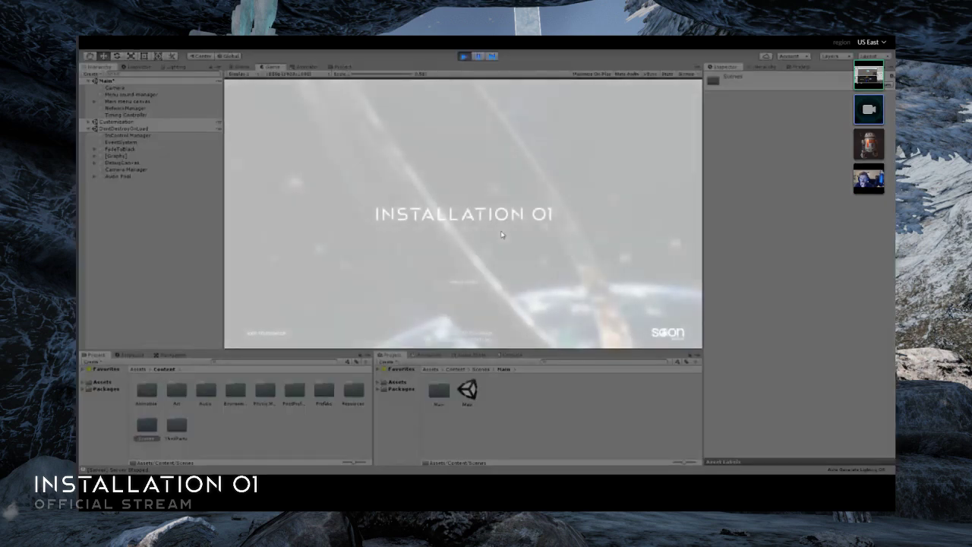
double_click(272, 67)
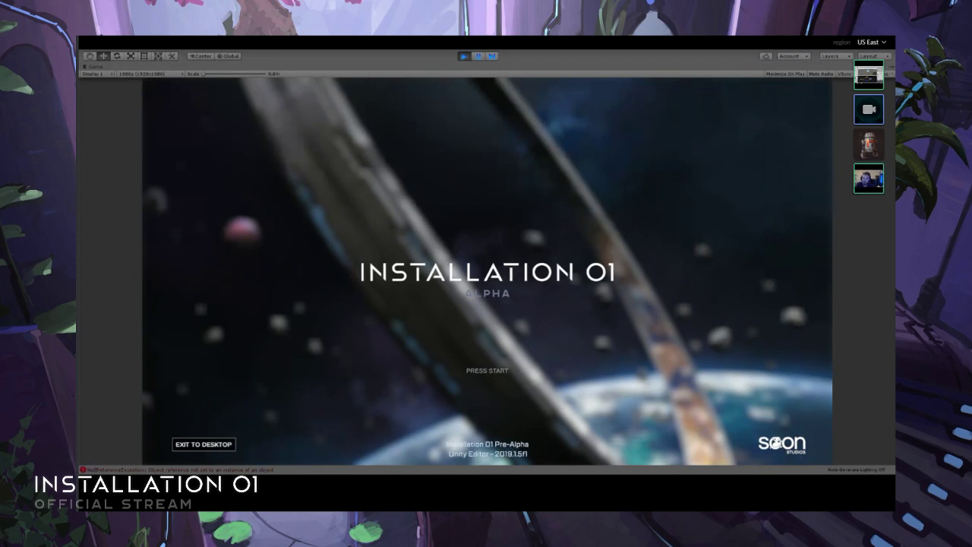
click(719, 303)
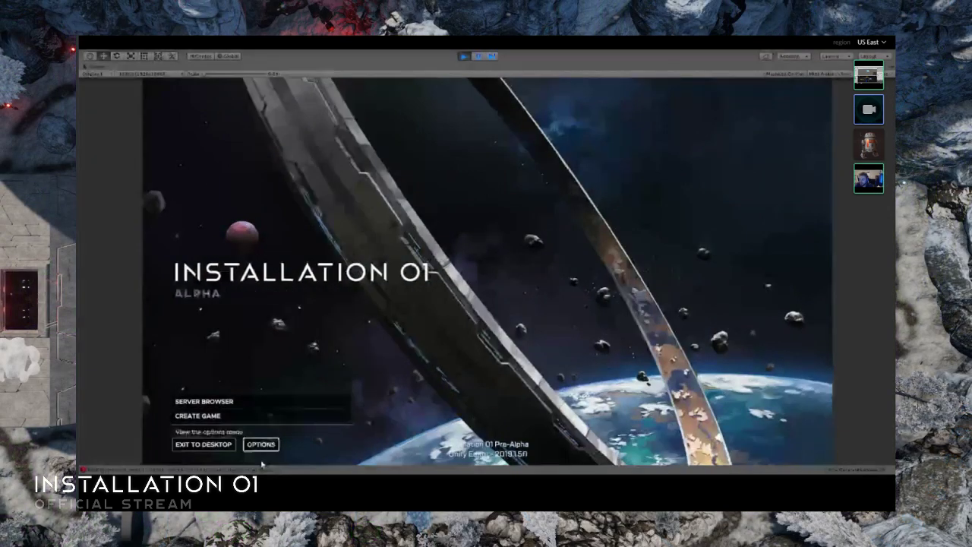
click(289, 417)
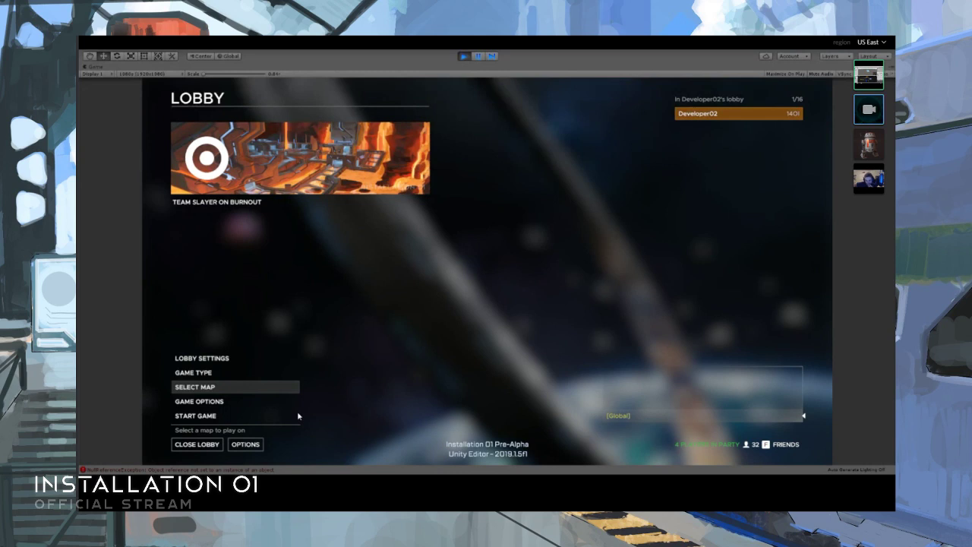
click(463, 55)
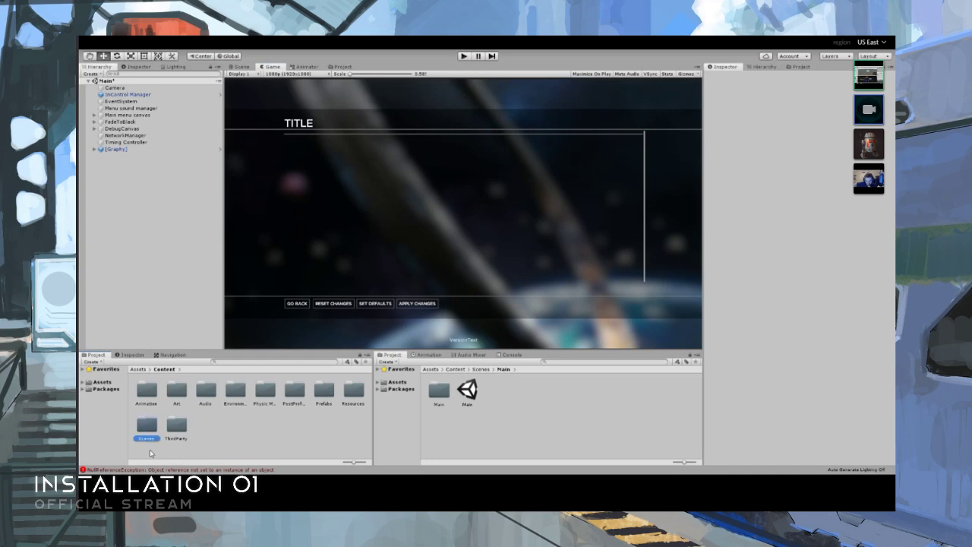
- Open the Frostbite scene from the nested Frostbite folder under Content/Scenes
double_click(146, 427)
double_click(290, 389)
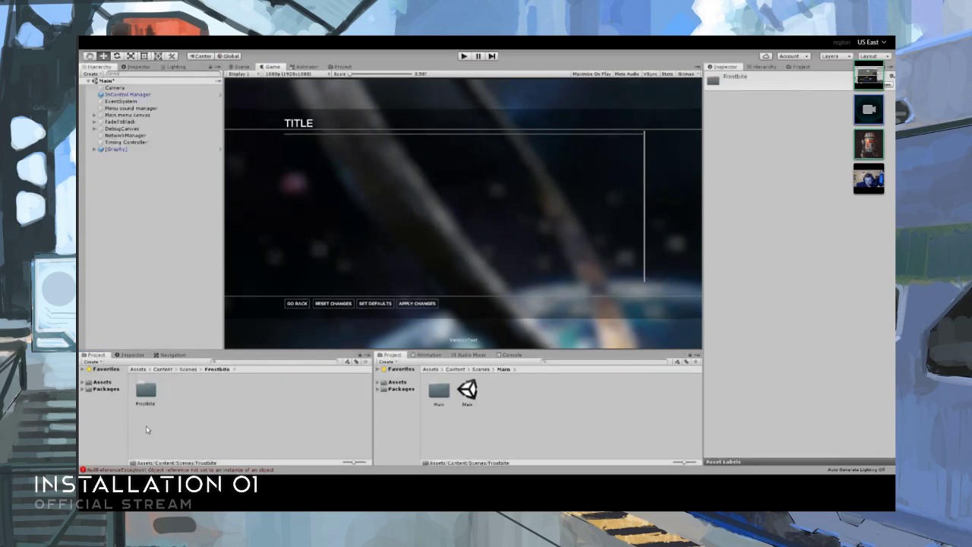
click(148, 396)
double_click(146, 390)
click(256, 389)
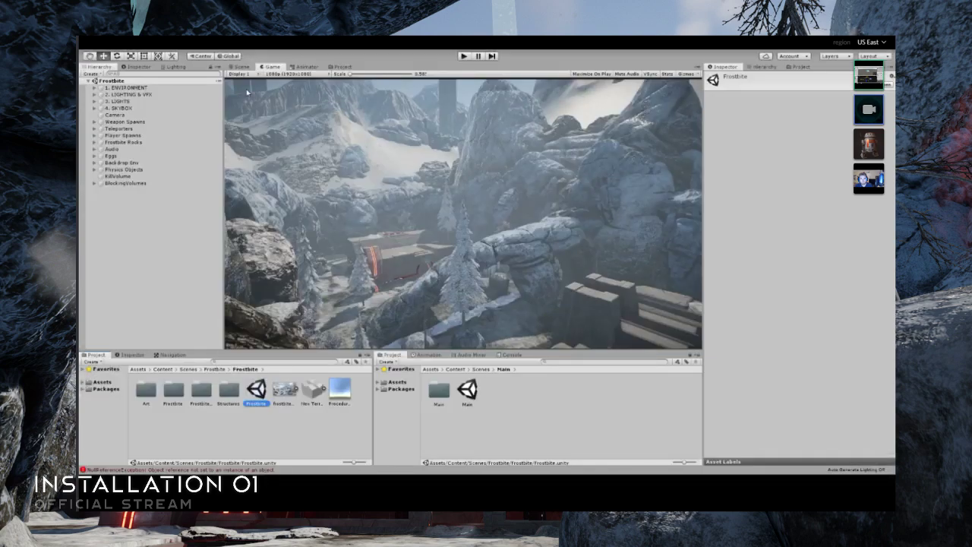
- Inspect the Frostbite level in the Scene view, framing a boundary rock group and examining the surrounding sky and rocks
key(ctrl+1)
mouse_move(399, 237)
alt+mouse_down()
mouse_move(413, 233)
mouse_move(402, 479)
mouse_move(366, 426)
alt+mouse_up()
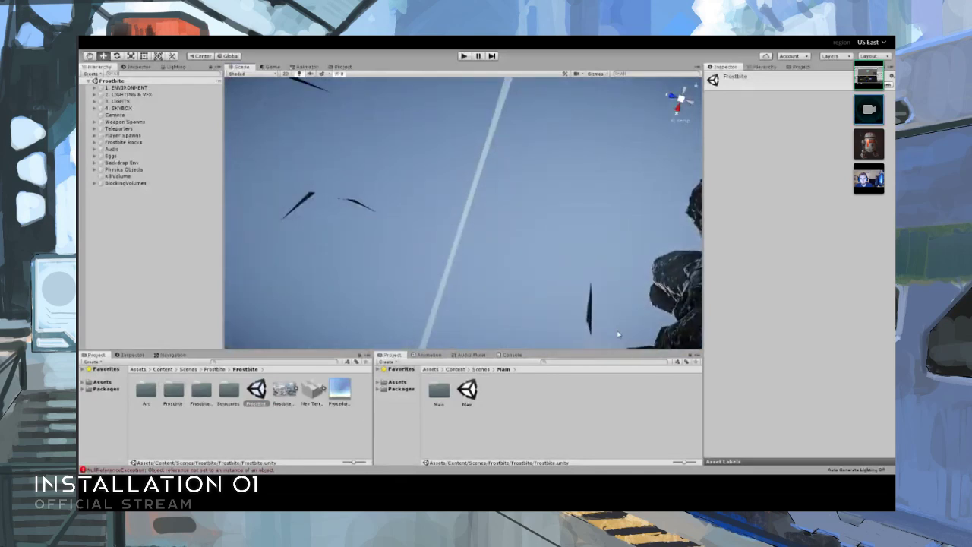
scroll(558, 245, up, 4)
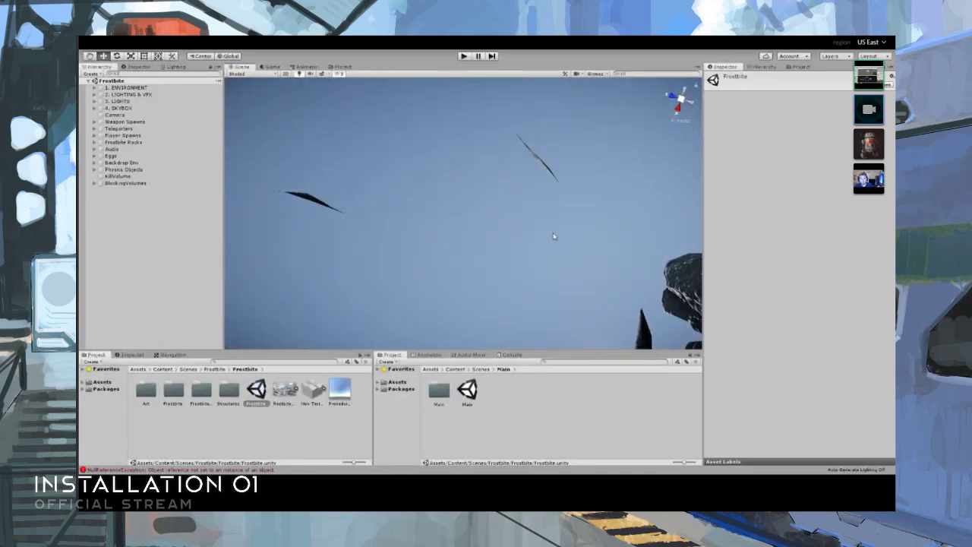
alt+drag(515, 221, 512, 180)
alt+right_drag(512, 180, 515, 183)
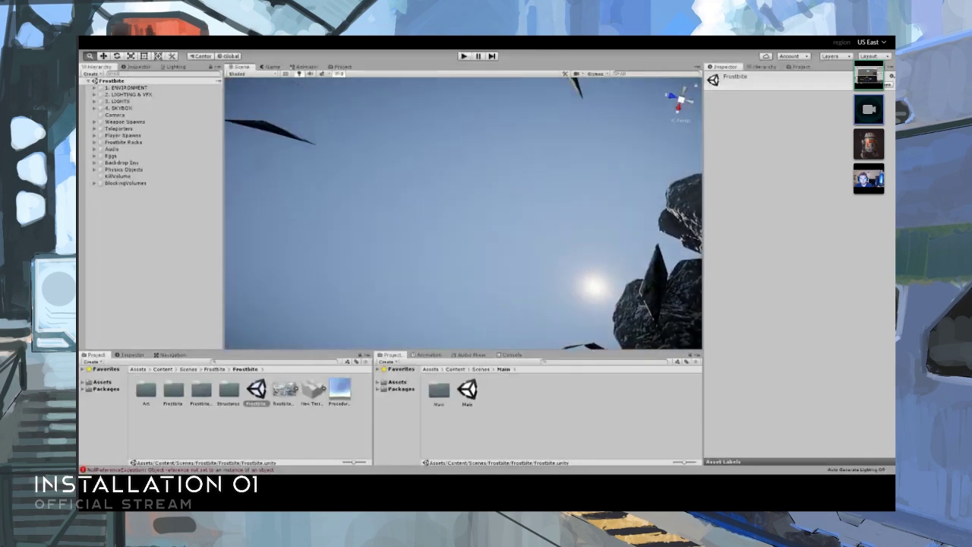
click(464, 191)
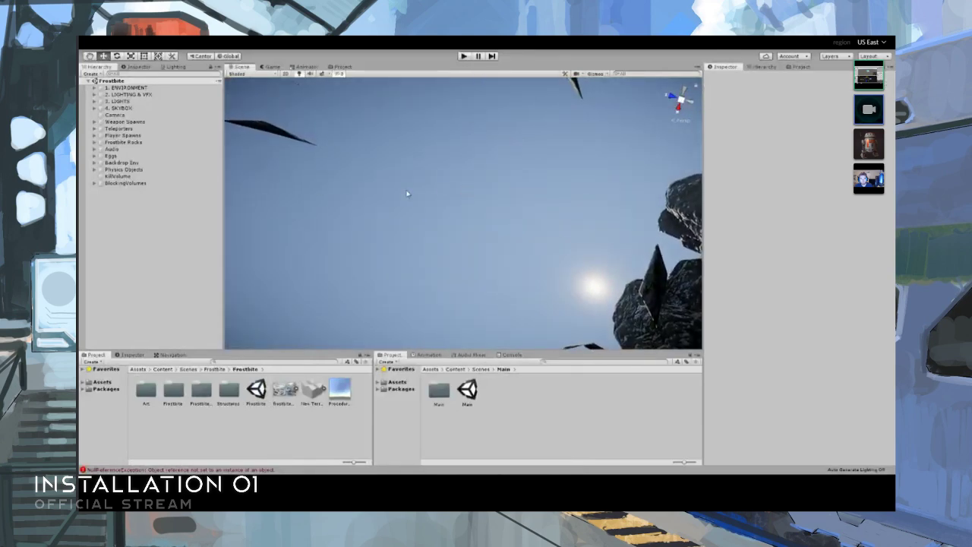
click(293, 166)
key(f)
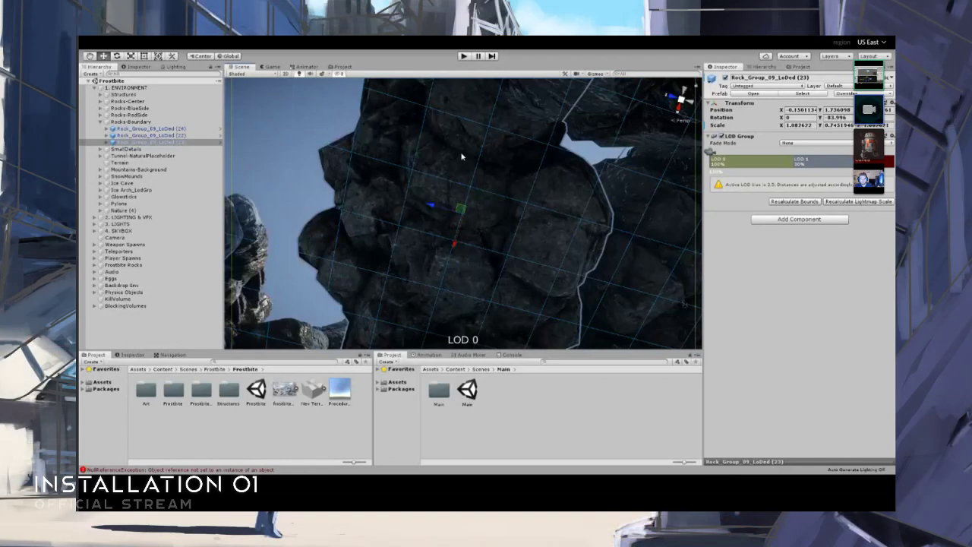
scroll(462, 157, up, 10)
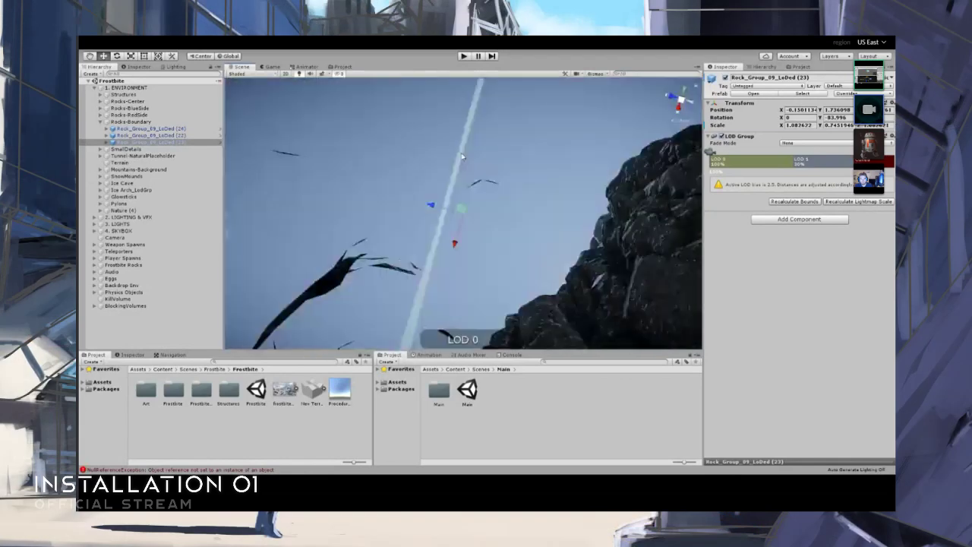
scroll(462, 156, up, 3)
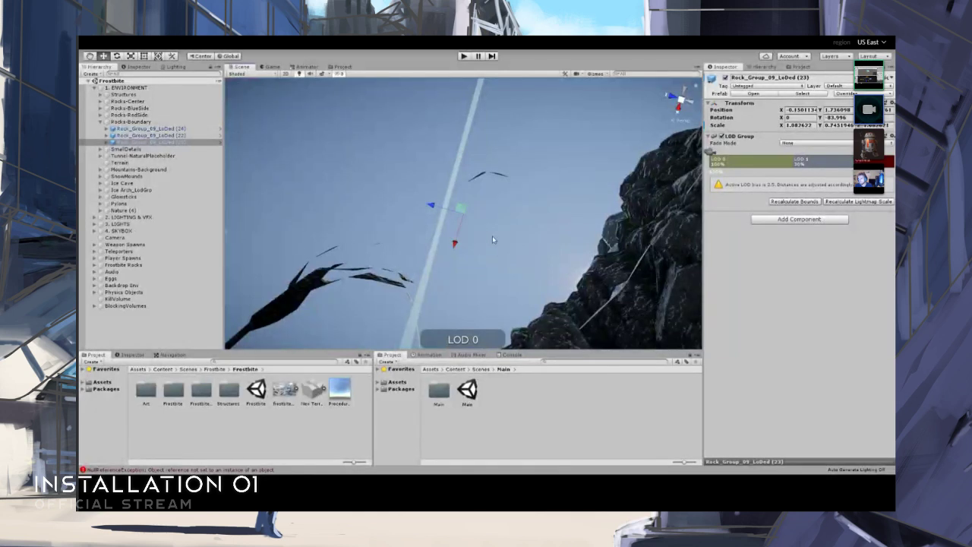
click(533, 263)
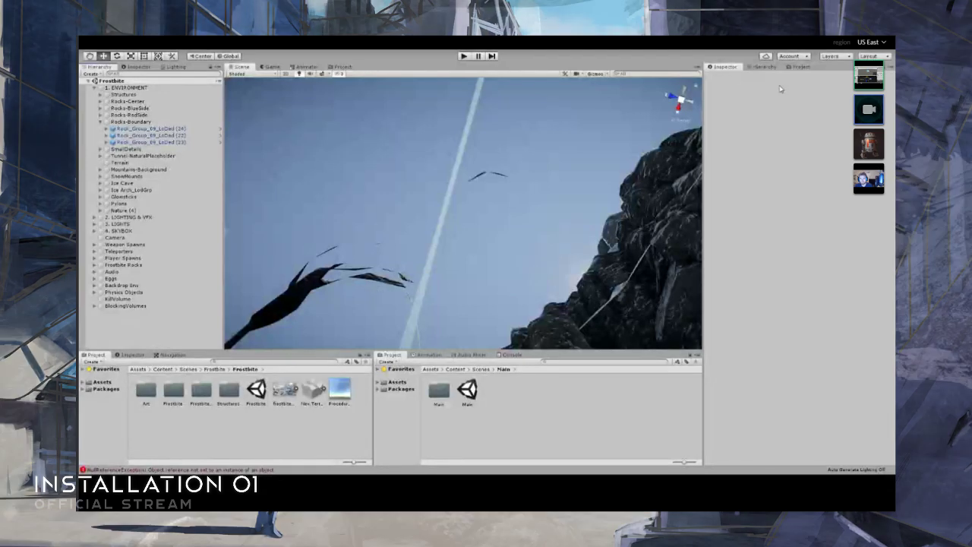
- Clear the console messages and play-test the Frostbite scene in a maximized Game view
click(511, 355)
click(385, 363)
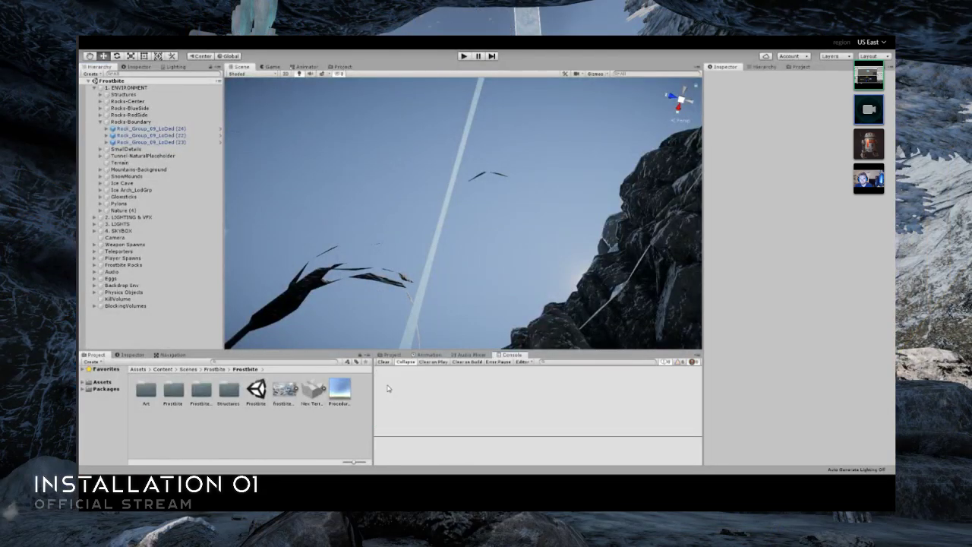
click(465, 57)
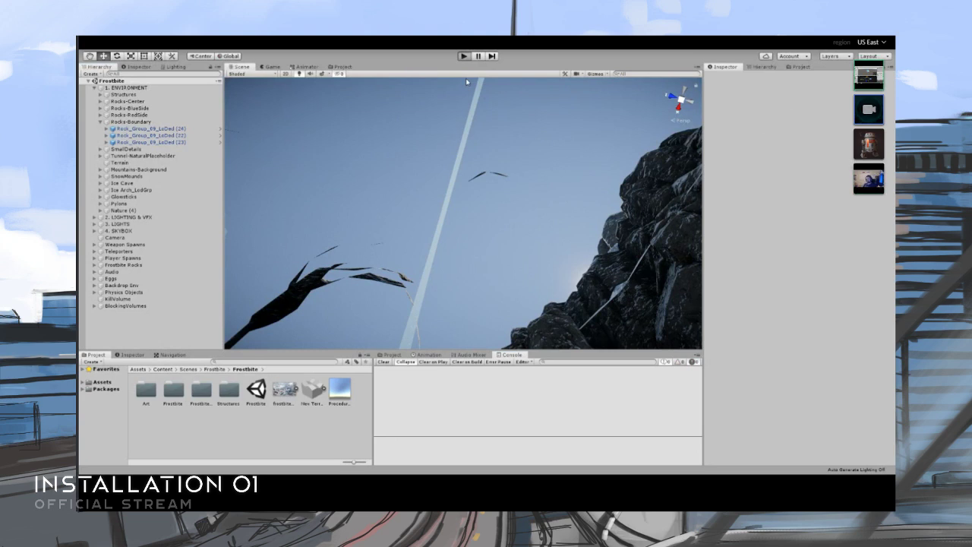
click(464, 56)
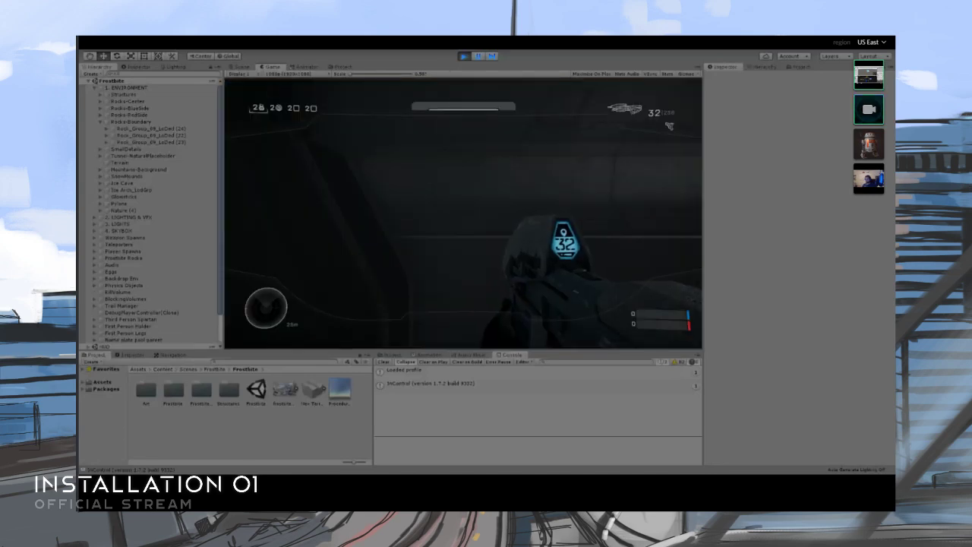
key(shift+space)
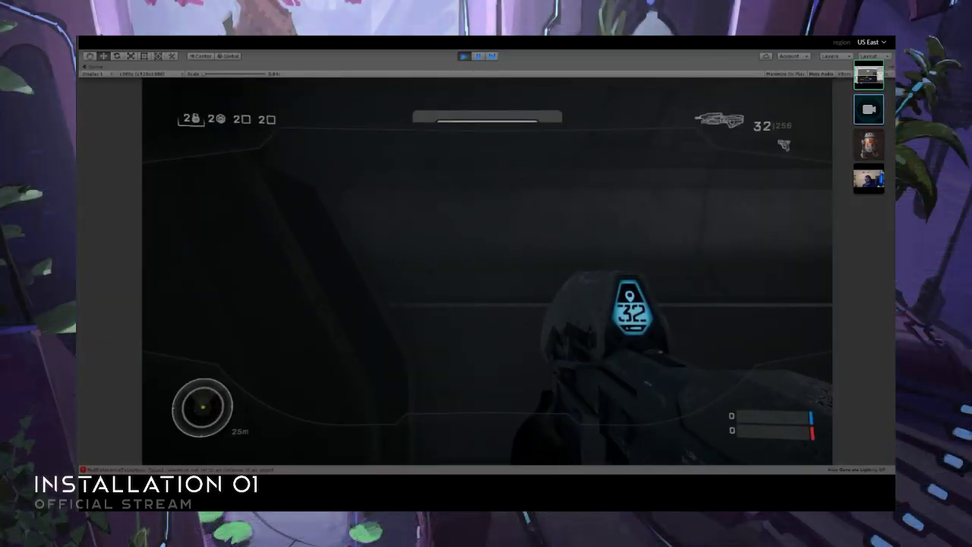
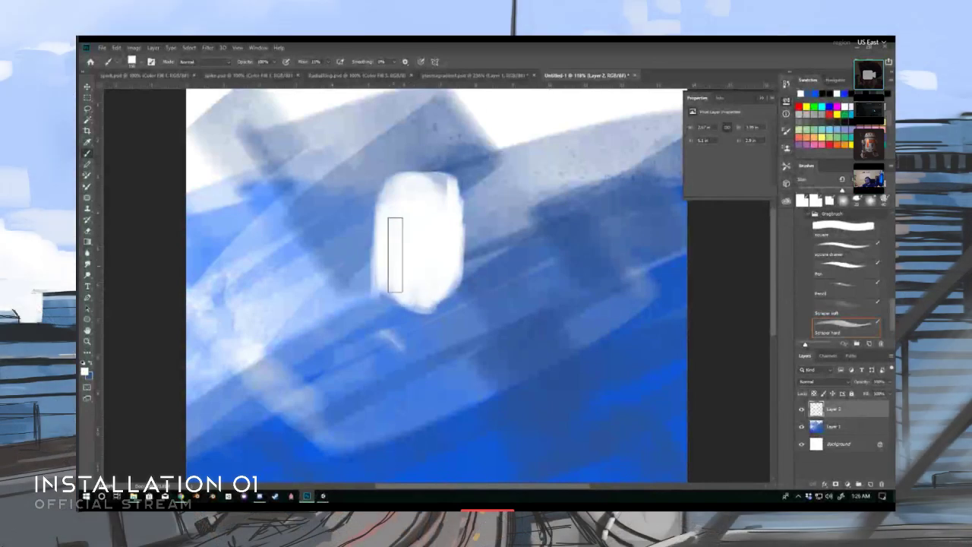
- Fill out the white head silhouette on Layer 2 with the Scraper hard brush and reduce the brush size
mouse_move(395, 255)
mouse_down()
mouse_move(423, 273)
mouse_move(454, 250)
mouse_move(393, 228)
mouse_move(412, 206)
mouse_up()
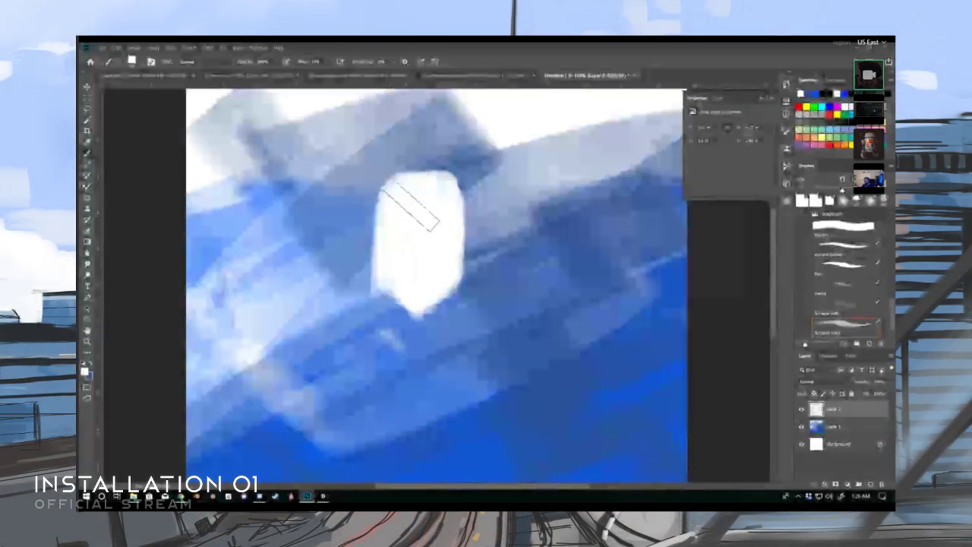
key(bracketleft)
key(bracketleft)
key(bracketleft)
key(bracketleft)
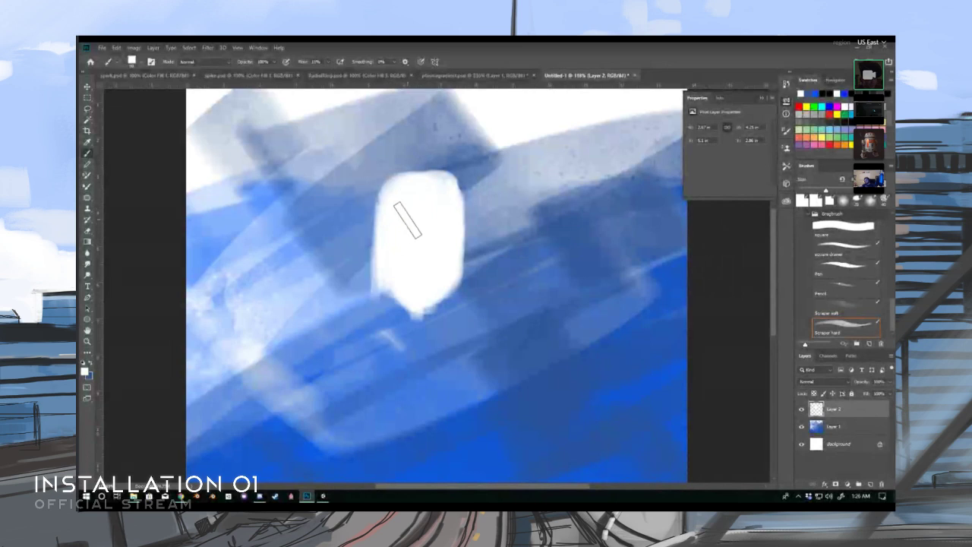
- Set the foreground color to black (000000) and sketch curved side-plate contours and a visor line on the white head shape
key(z)
drag(386, 217, 434, 206)
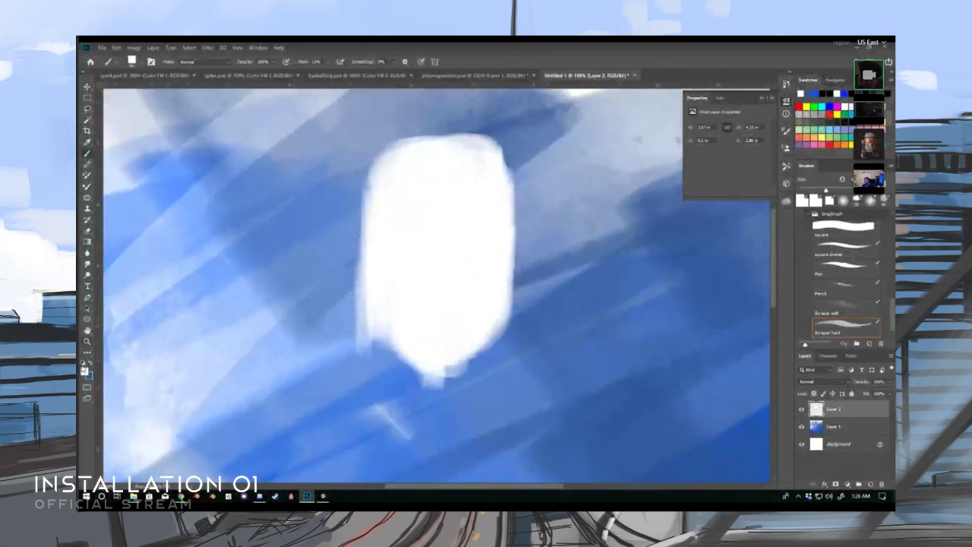
click(84, 371)
click(228, 288)
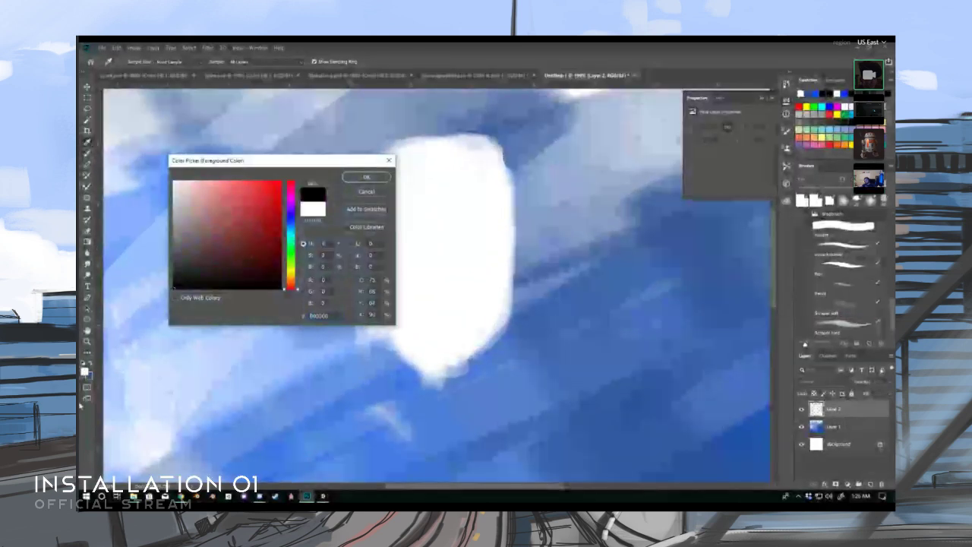
click(367, 178)
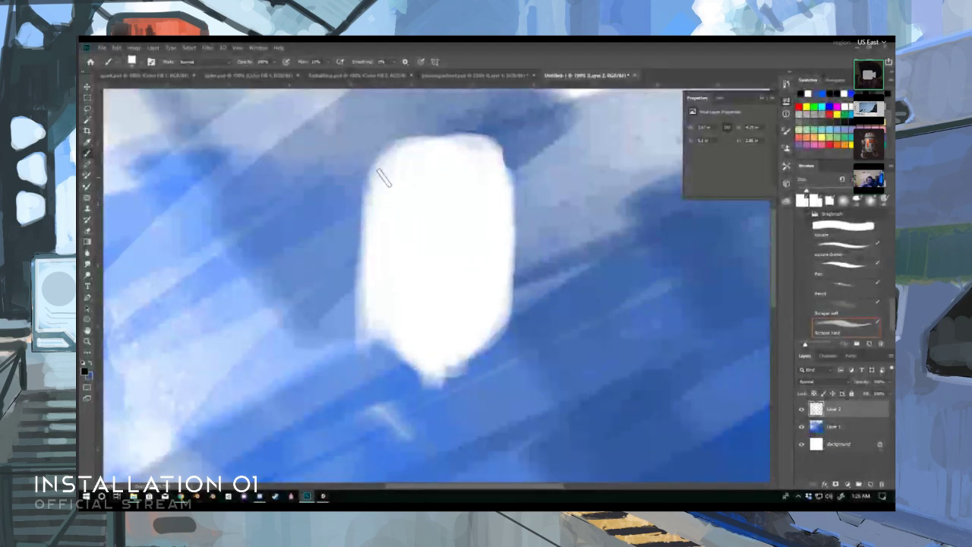
drag(378, 176, 437, 252)
drag(371, 199, 420, 268)
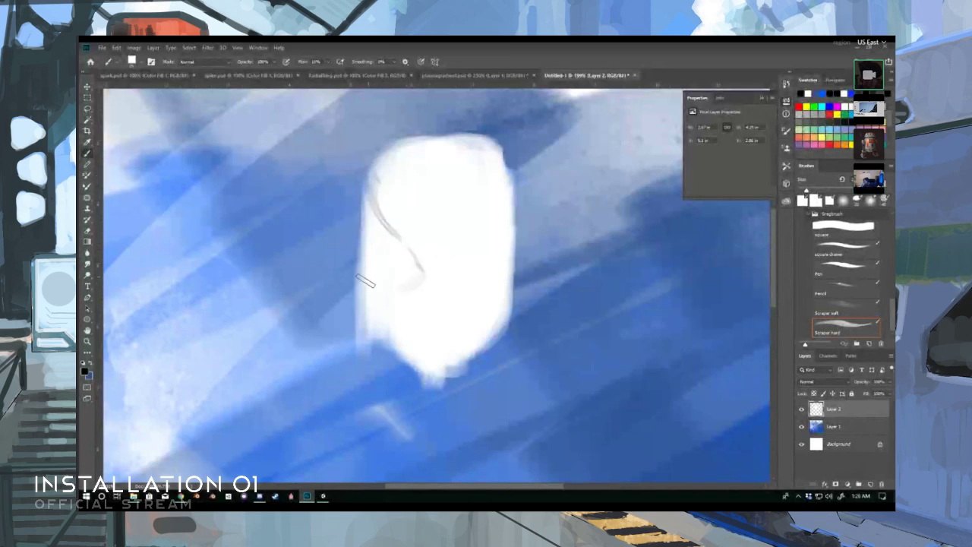
drag(370, 301, 423, 279)
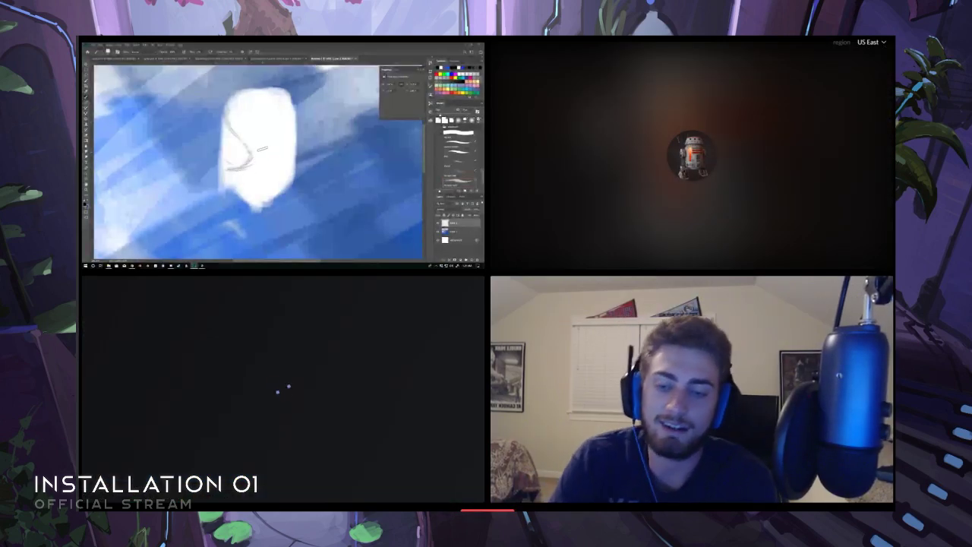
drag(253, 158, 292, 134)
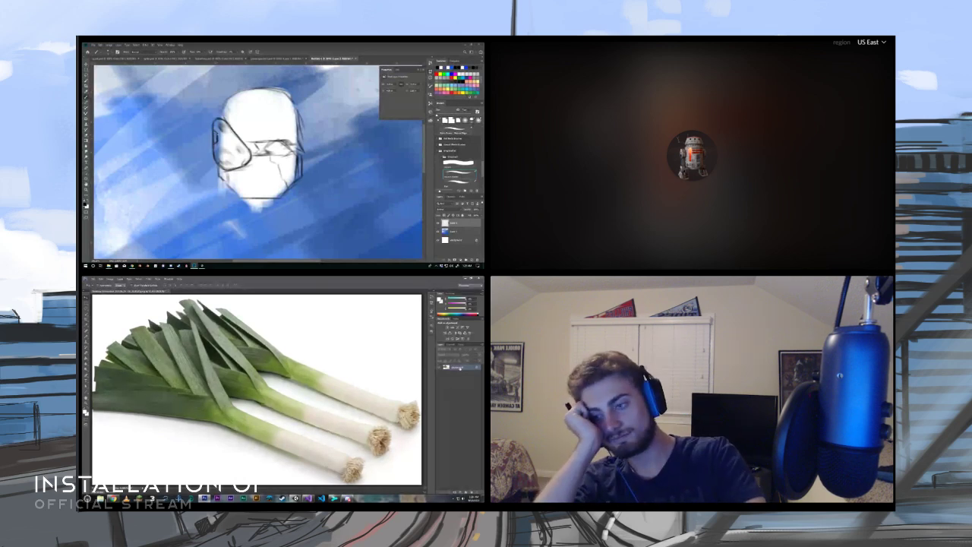
- In the leek photo document, duplicate the Background layer with the default name
right_click(457, 367)
click(454, 376)
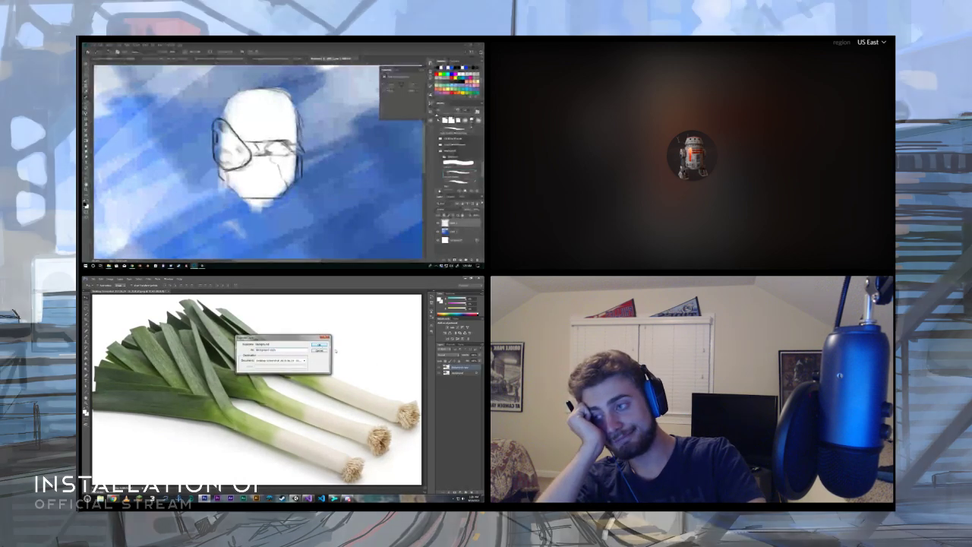
key(Return)
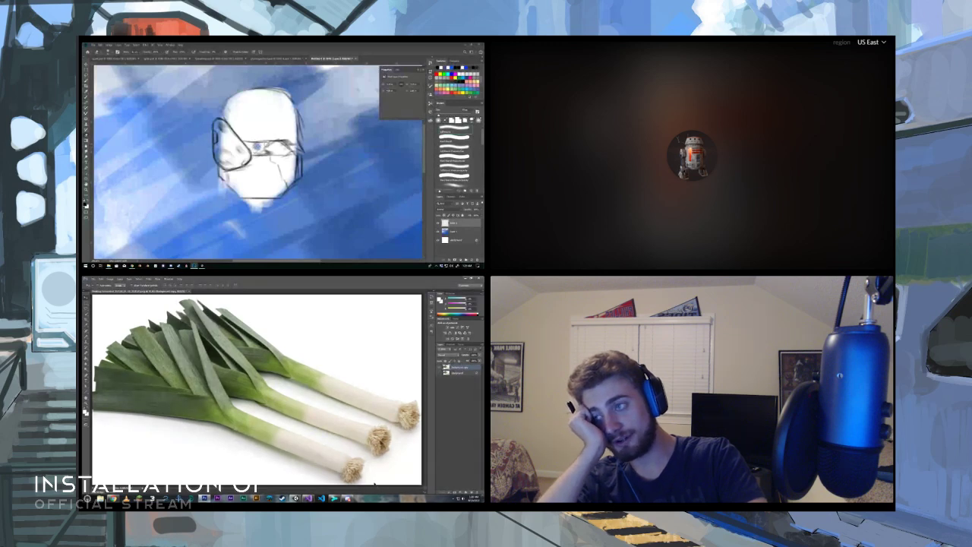
click(347, 499)
key(b)
click(348, 500)
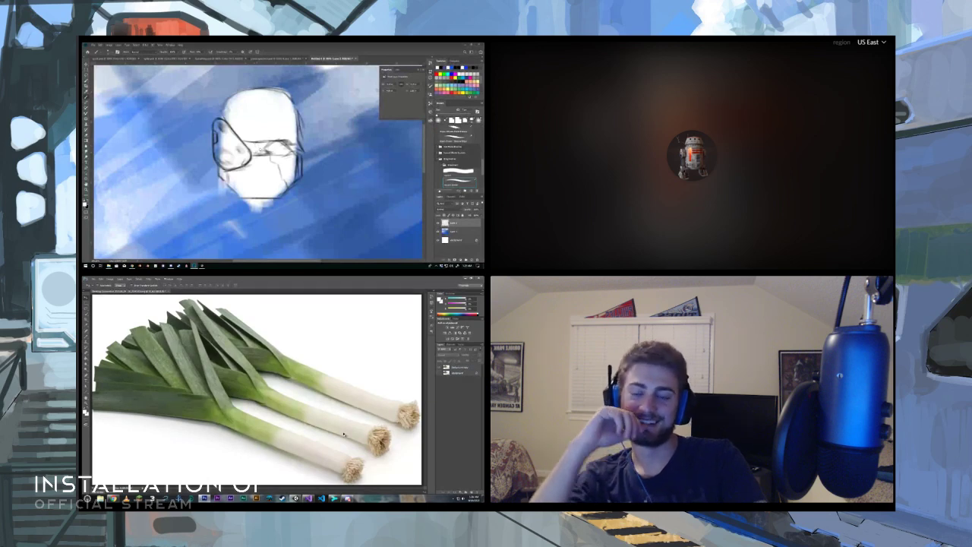
alt+scroll(345, 435, down, 1)
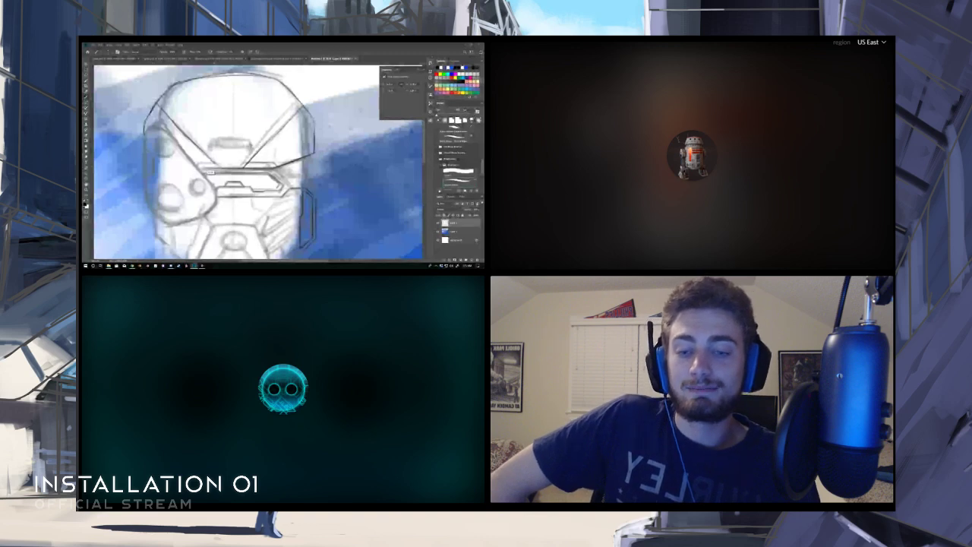
drag(250, 167, 250, 119)
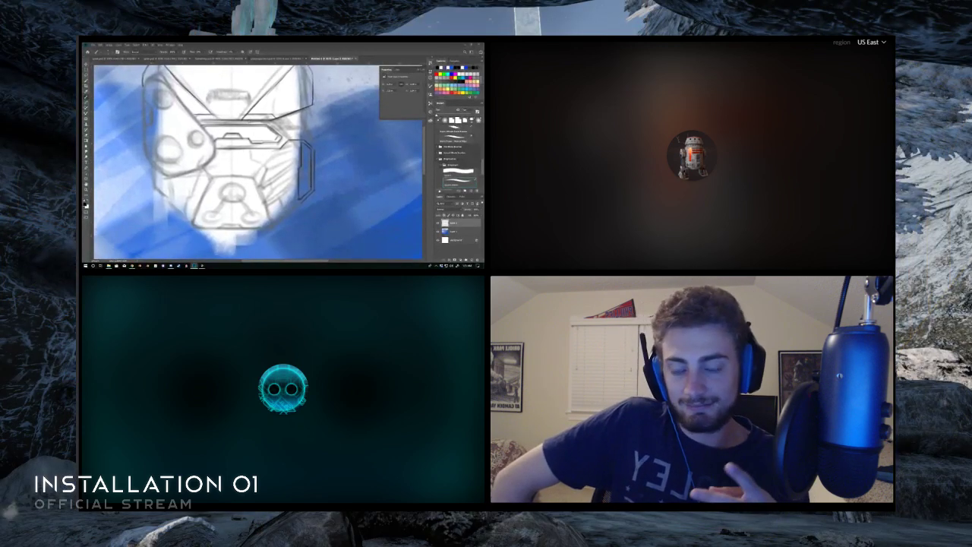